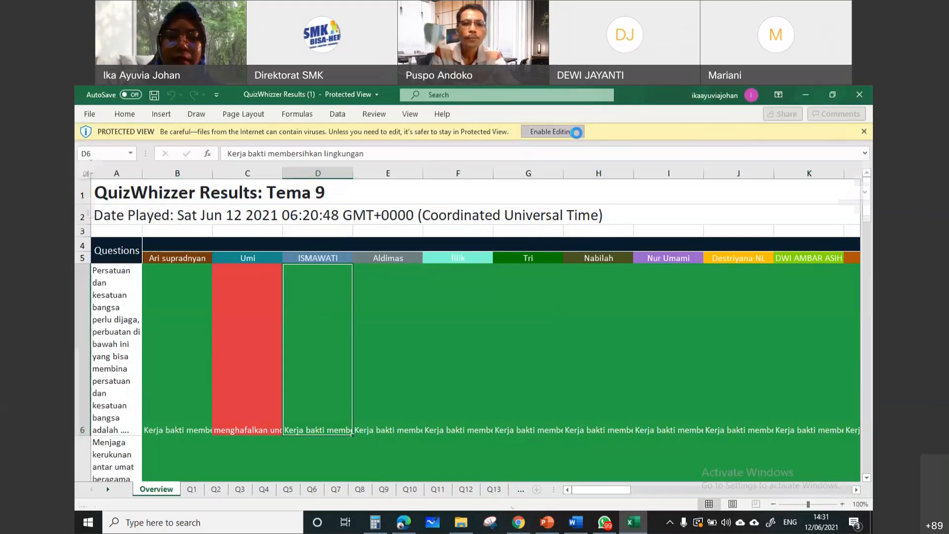
Examine the individual question sheets between Q1 and Q6 in the QuizWhizzer results workbook
click(198, 490)
click(217, 490)
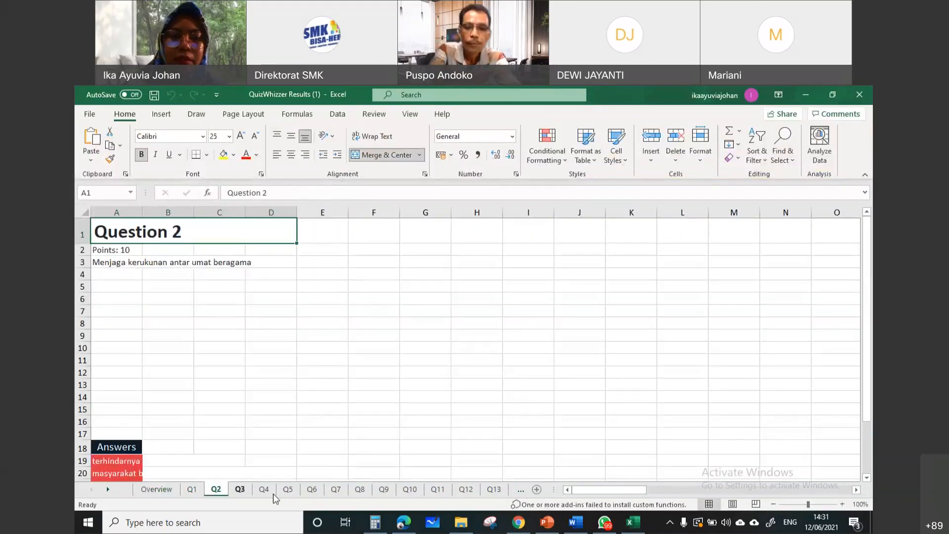
click(271, 491)
click(312, 489)
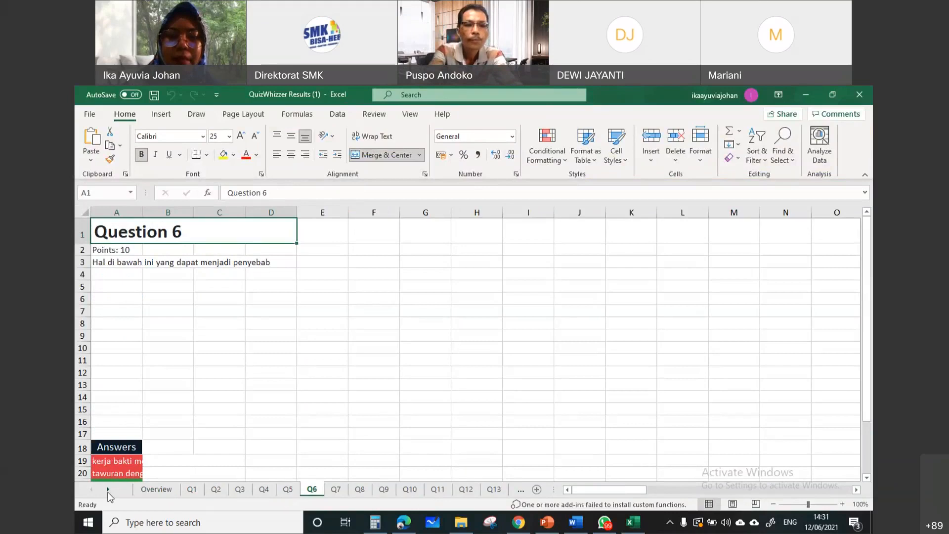
click(108, 490)
click(162, 492)
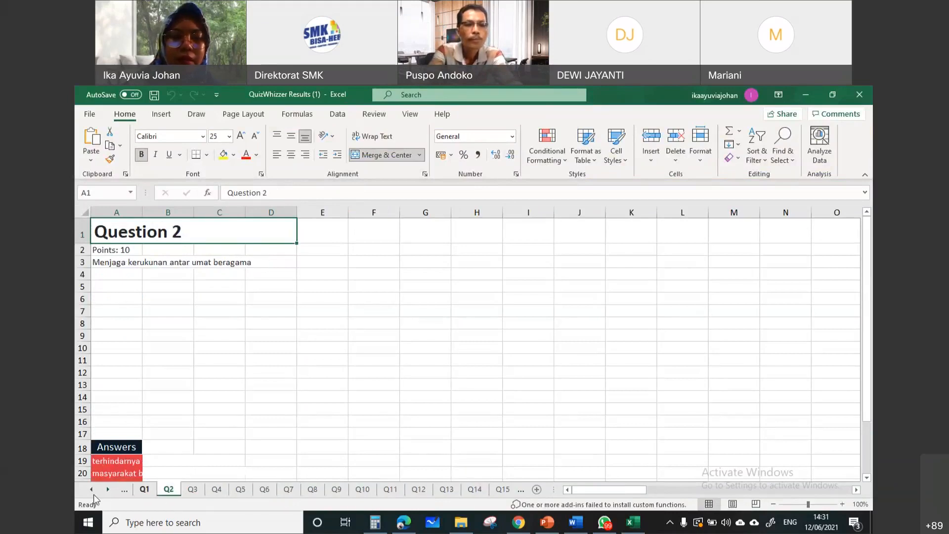
click(153, 491)
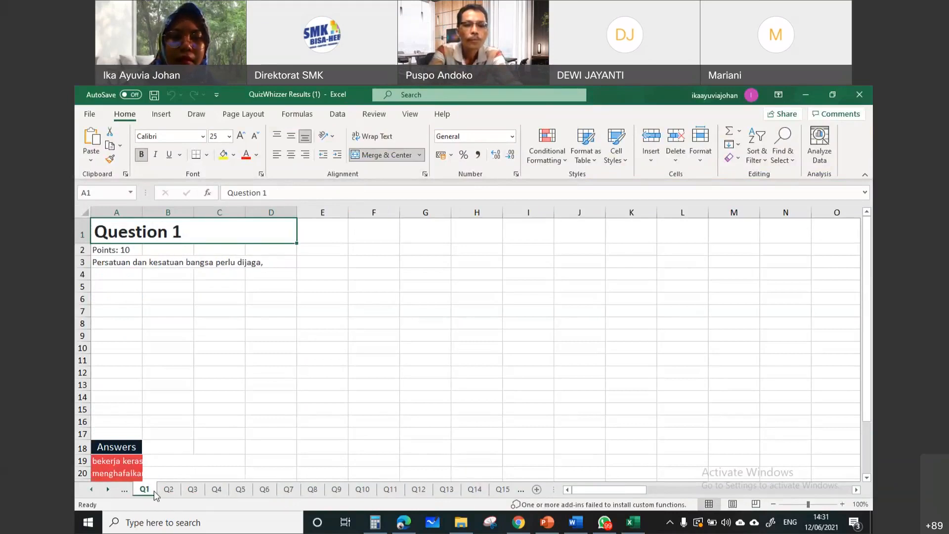
Return to the Overview sheet and widen column A to roughly twice its width for the question texts
key(ctrl+Page_Up)
scroll(148, 441, up, 3)
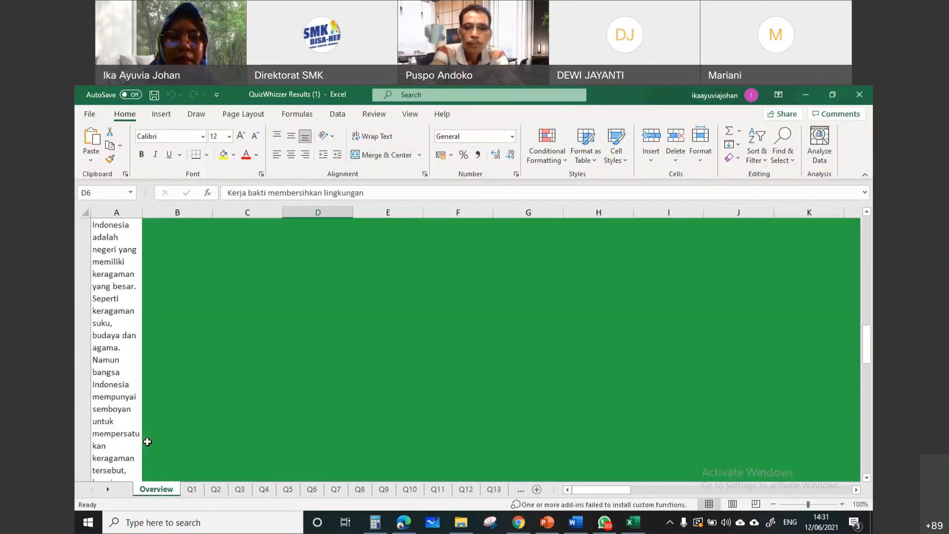
scroll(148, 441, up, 3)
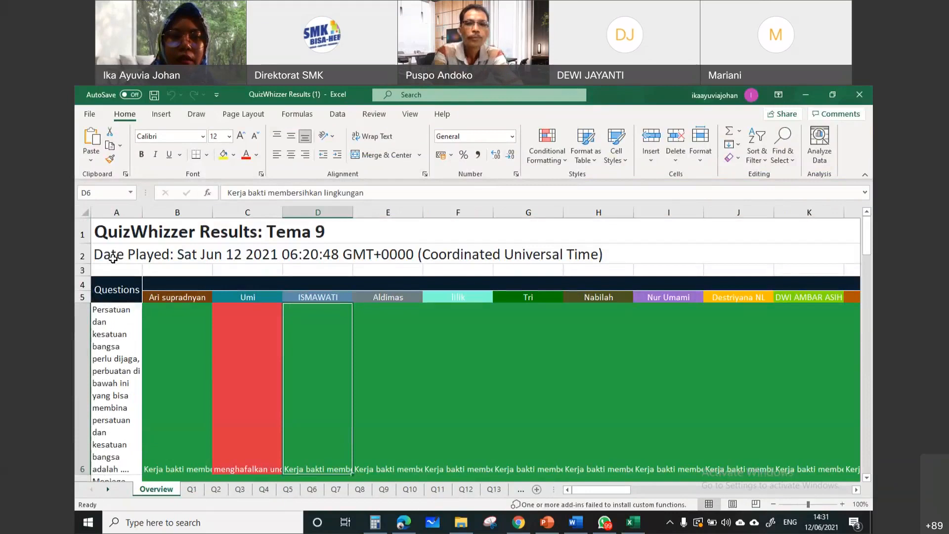
drag(143, 213, 200, 213)
click(129, 371)
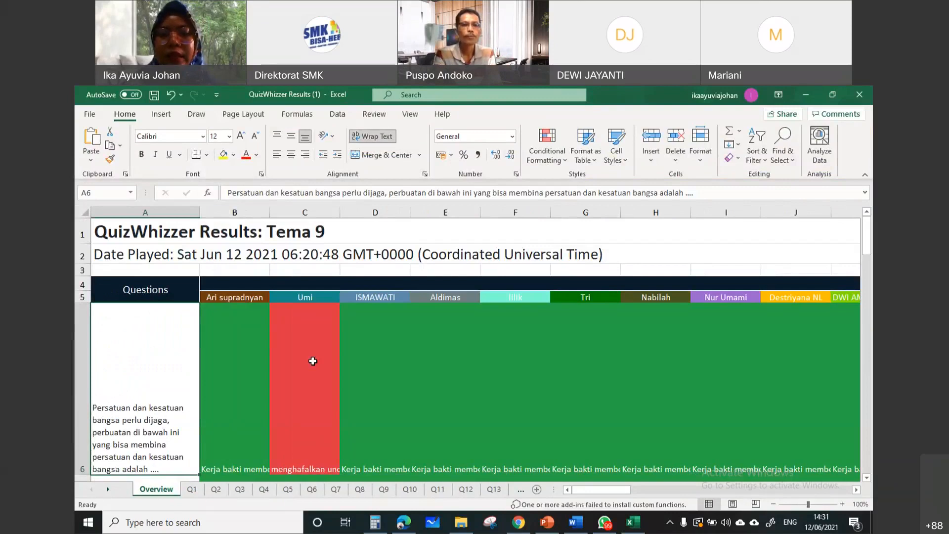
Switch to Chrome and open a new incognito window
key(alt+Tab)
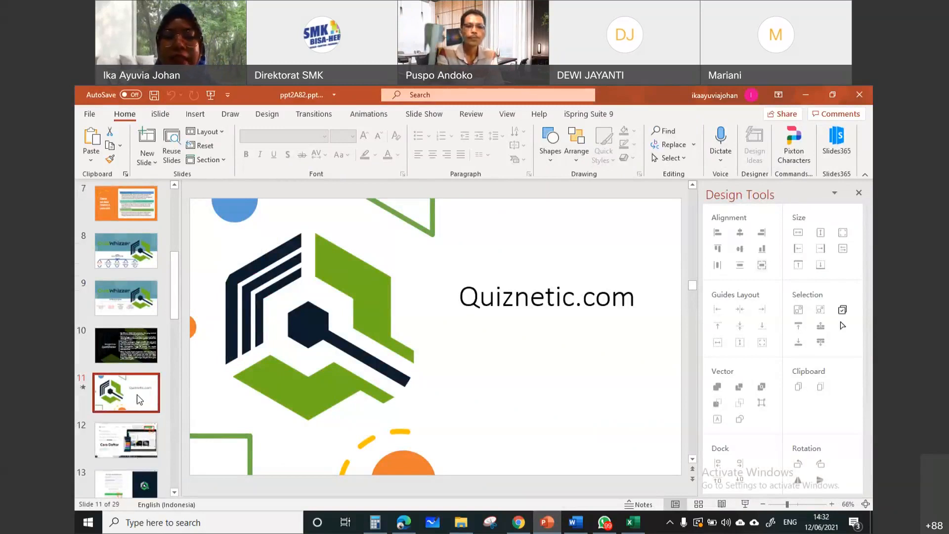
click(524, 527)
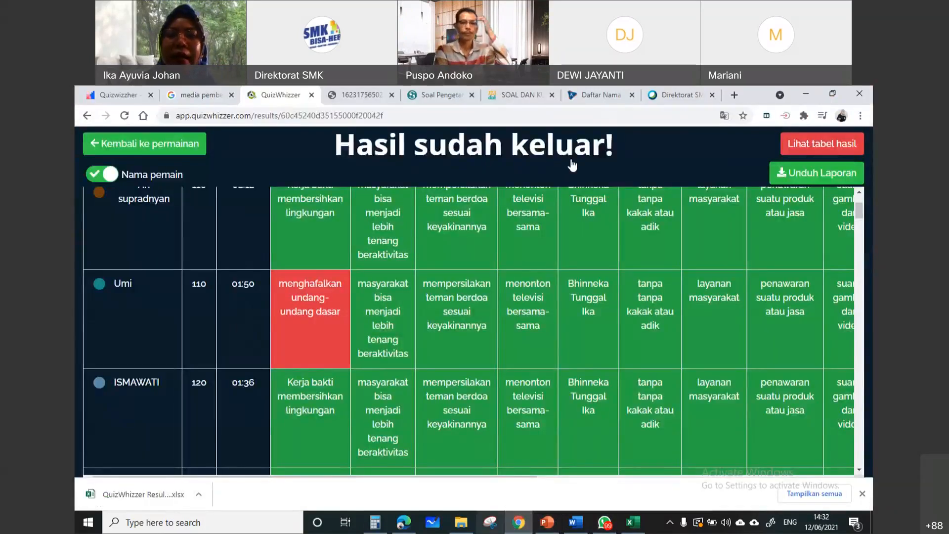
click(861, 116)
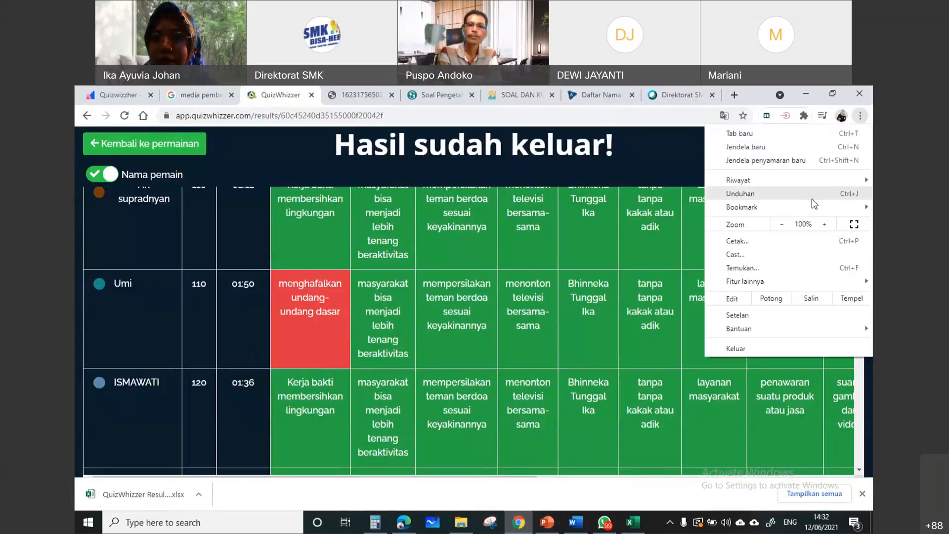
click(781, 161)
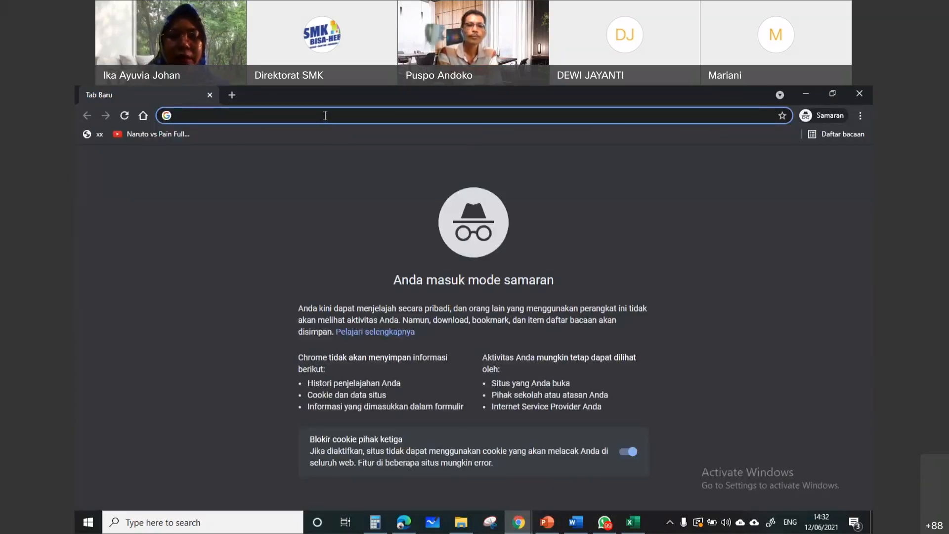
Search Google for "quizwhizzer" in the incognito window
text(qui)
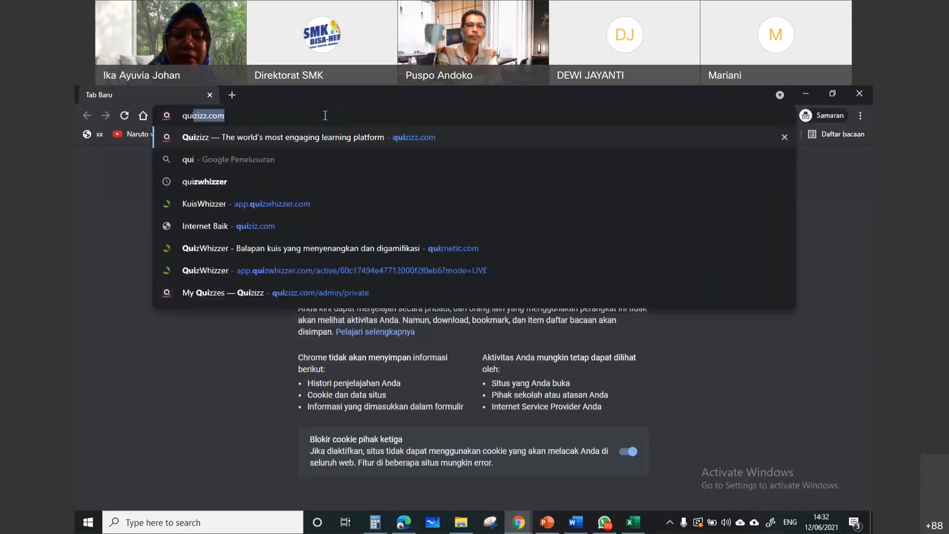
text(z)
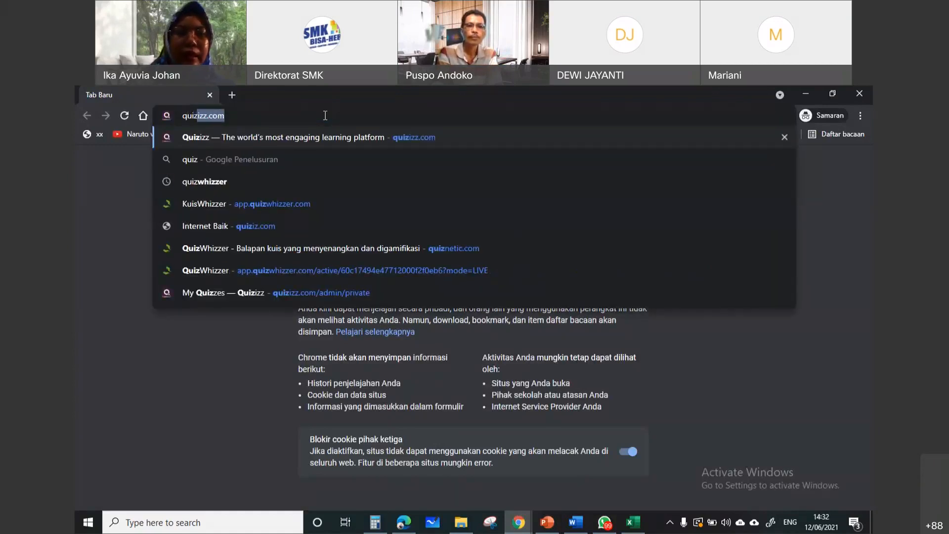
click(352, 188)
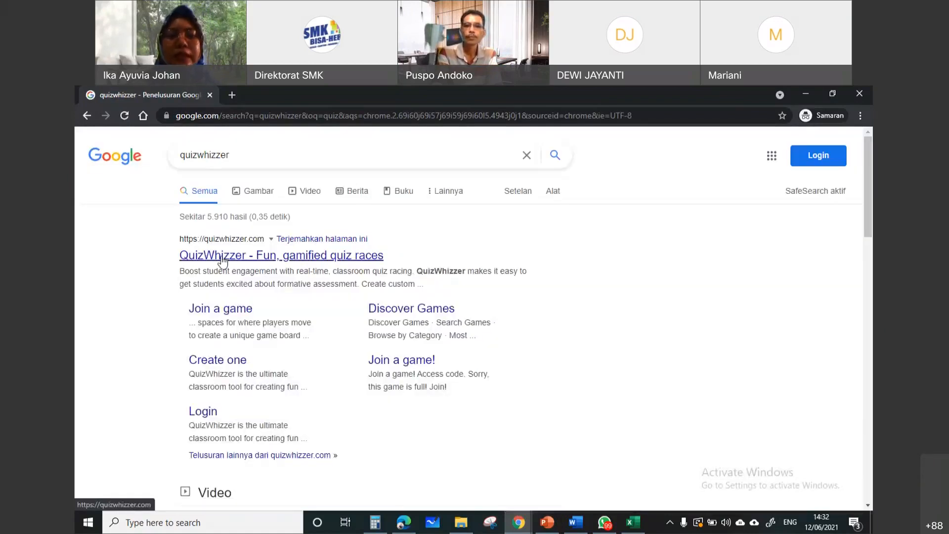
Open the QuizWhizzer website from the search results, dismiss the translation offer and start the free trial registration
click(222, 261)
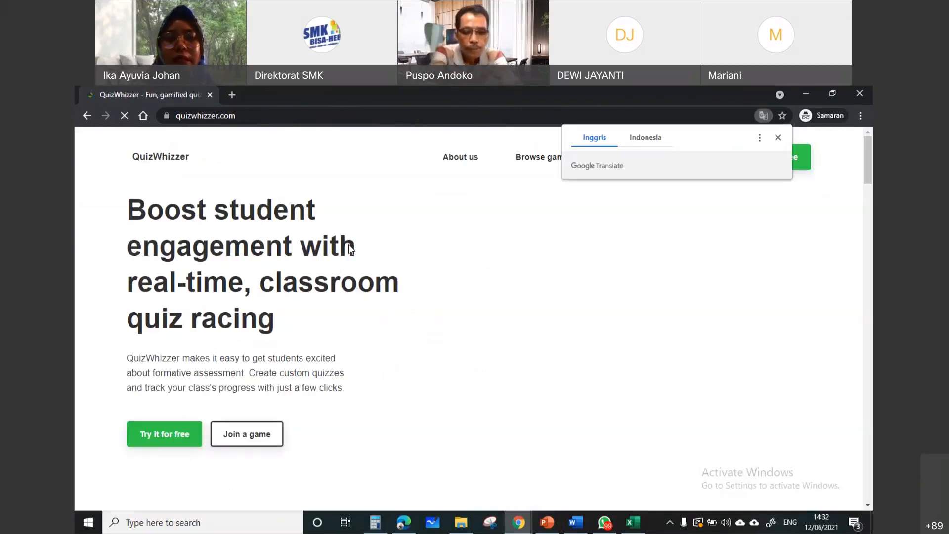
click(779, 139)
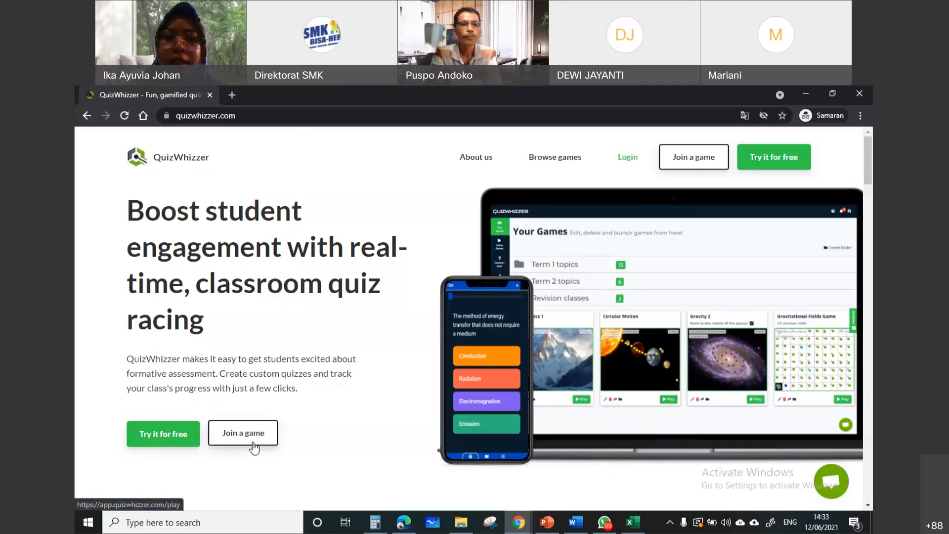
click(181, 442)
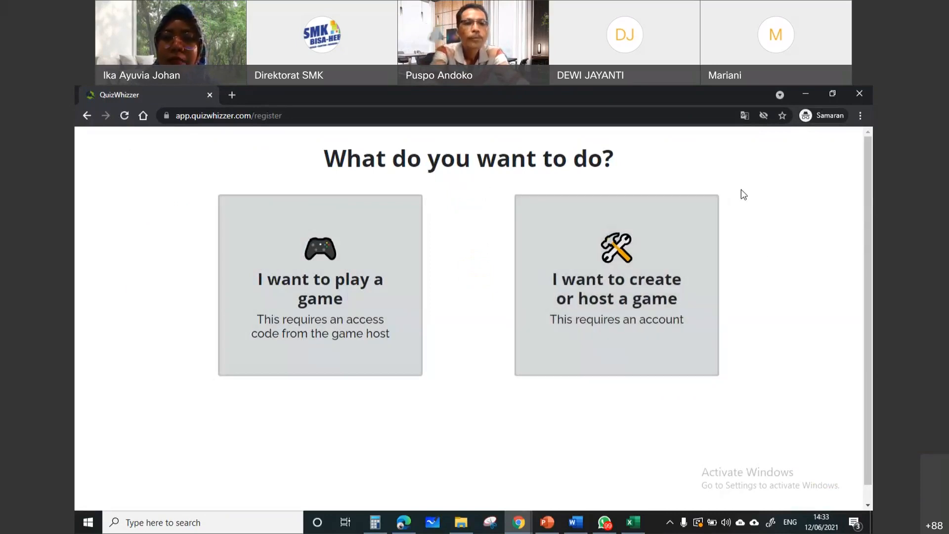
Examine the preferred languages in Chrome's language settings and view the languages available to add, without adding any
click(861, 116)
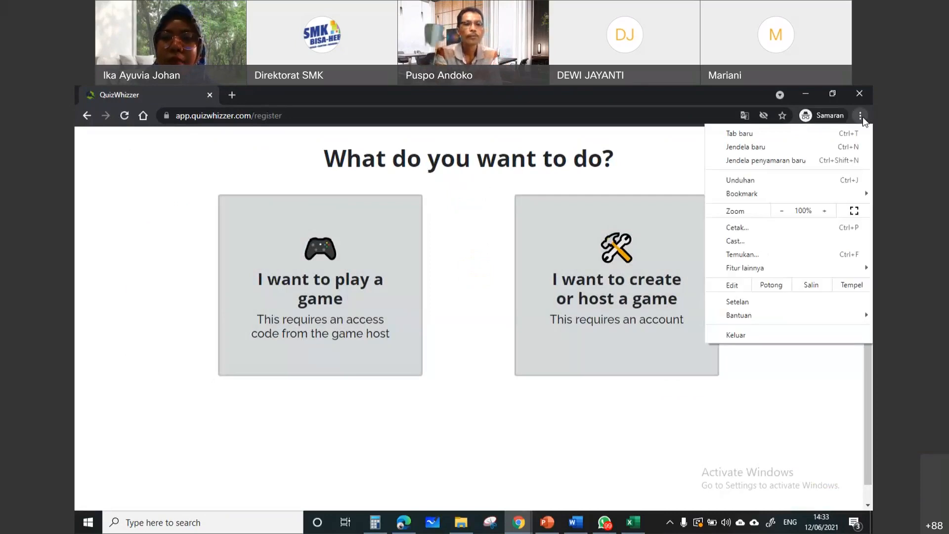
click(765, 302)
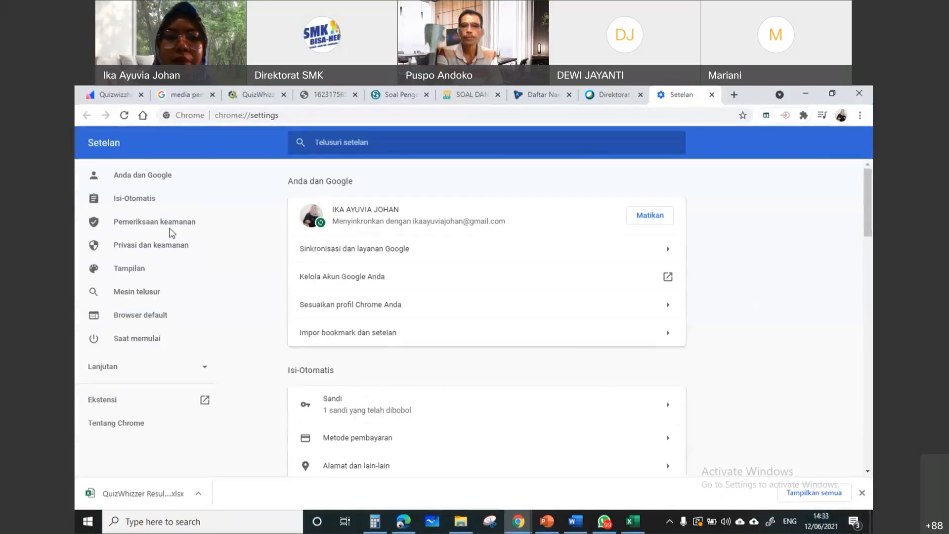
click(135, 372)
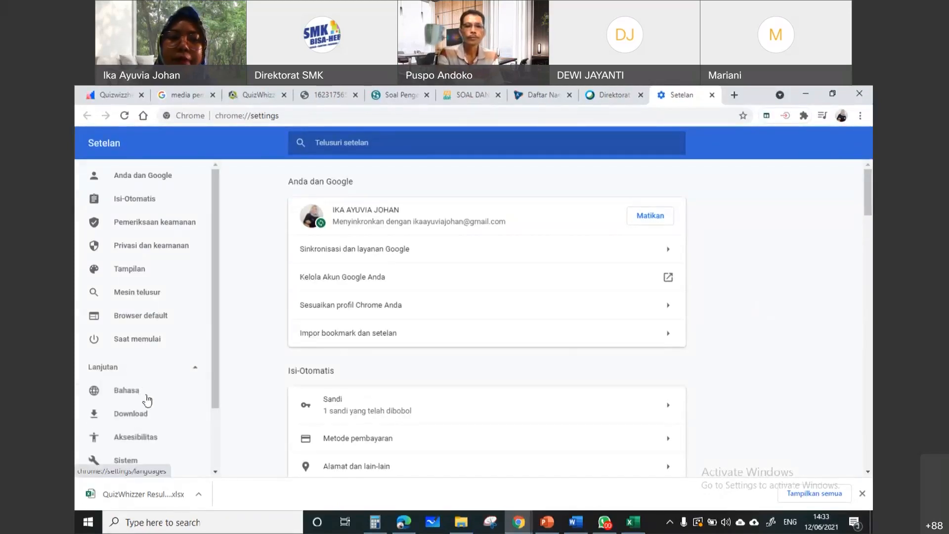
click(146, 396)
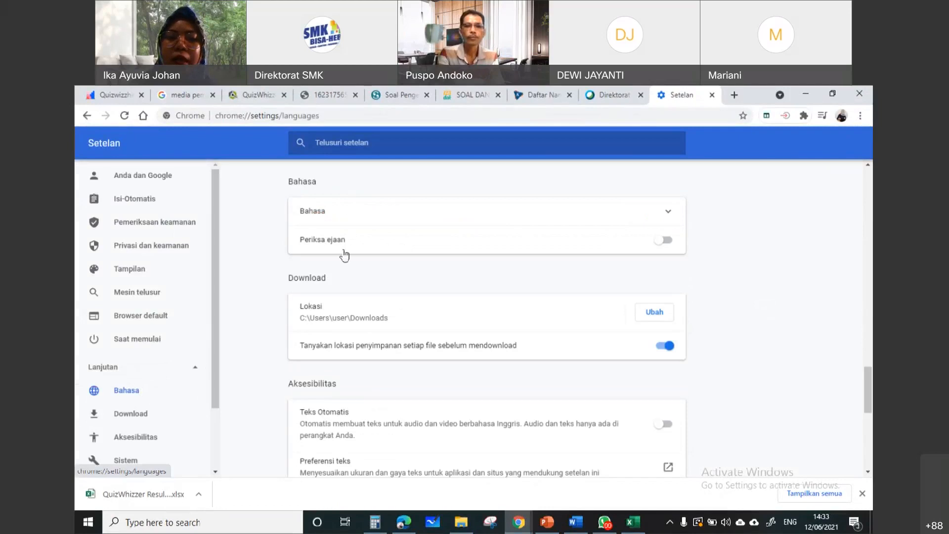
click(324, 217)
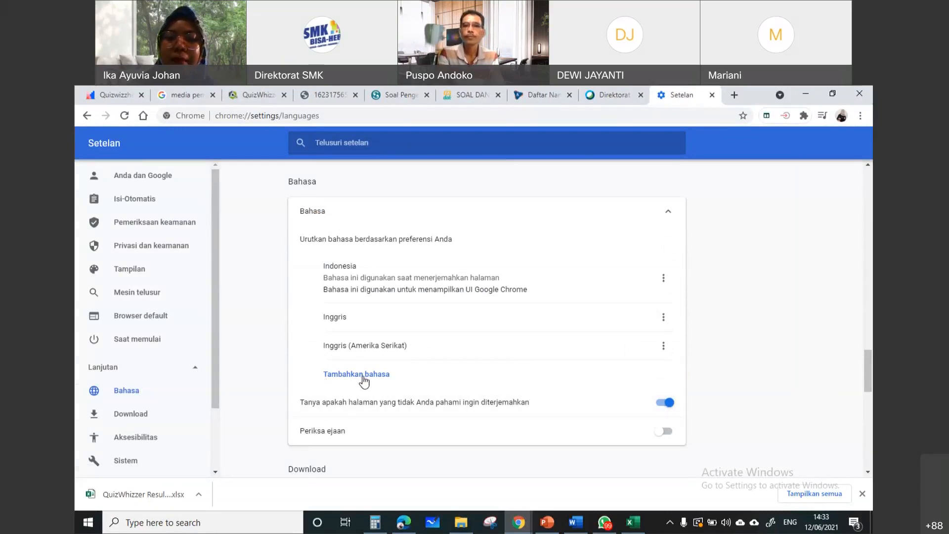
click(382, 375)
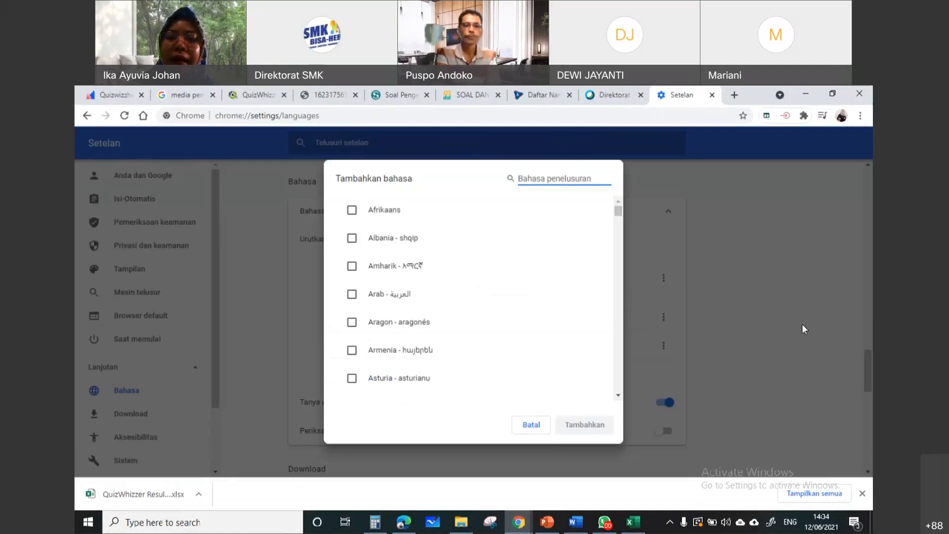
click(530, 426)
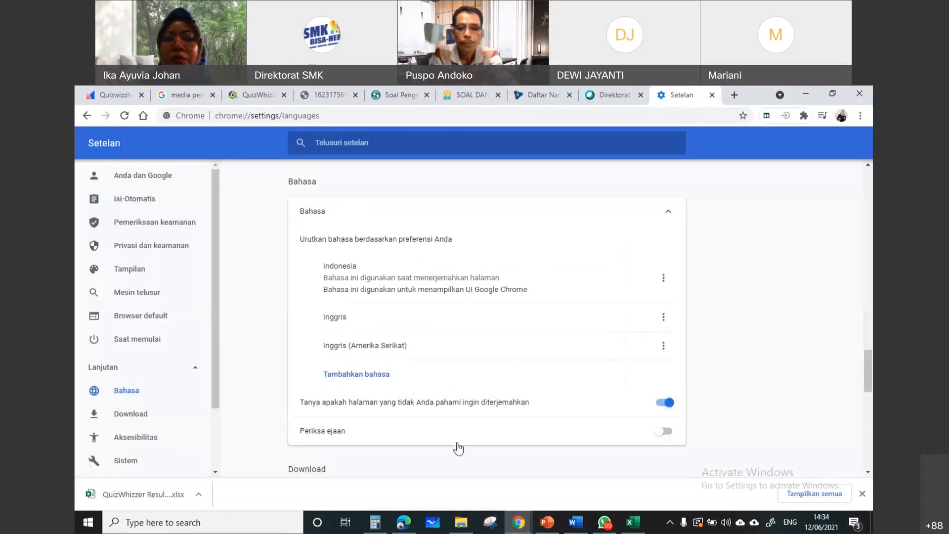
Switch back to the incognito QuizWhizzer window and translate the registration page into Indonesian
mouse_move(519, 526)
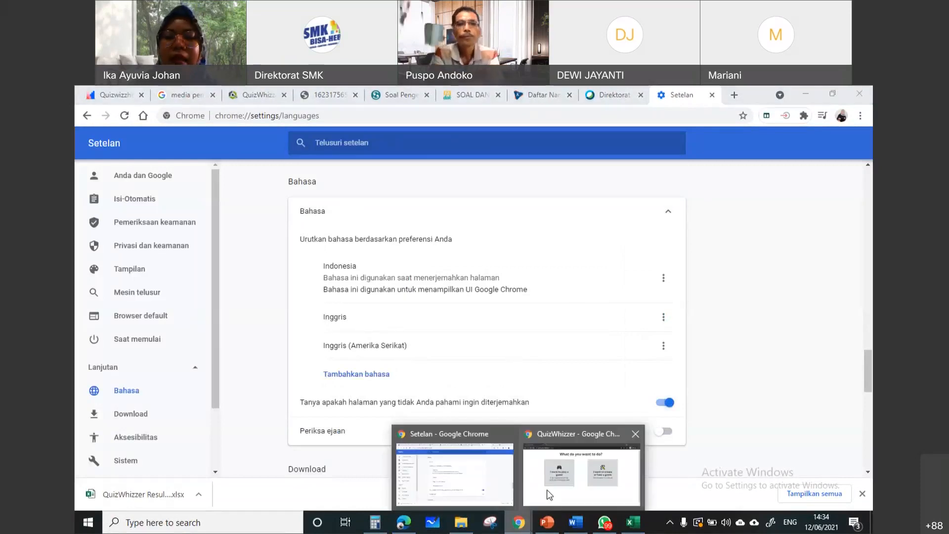
click(547, 490)
right_click(469, 464)
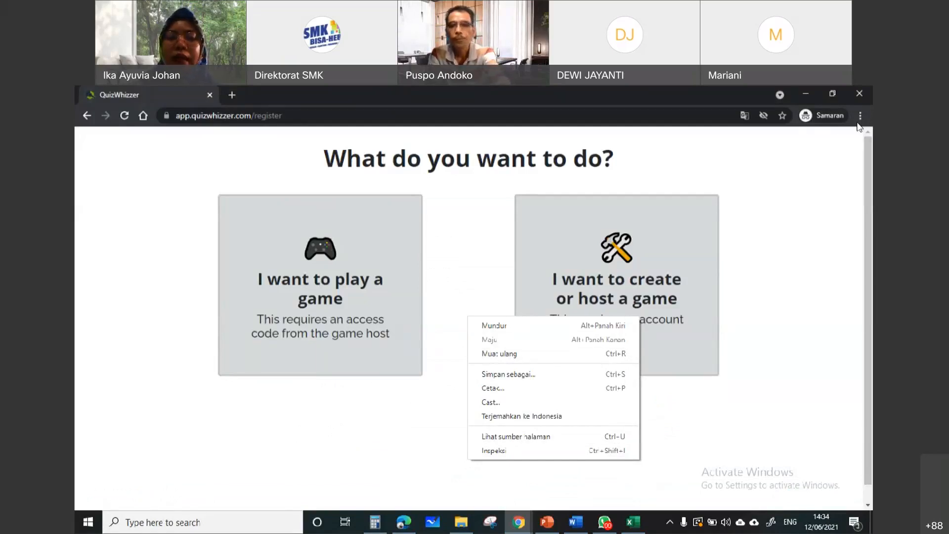
right_click(766, 330)
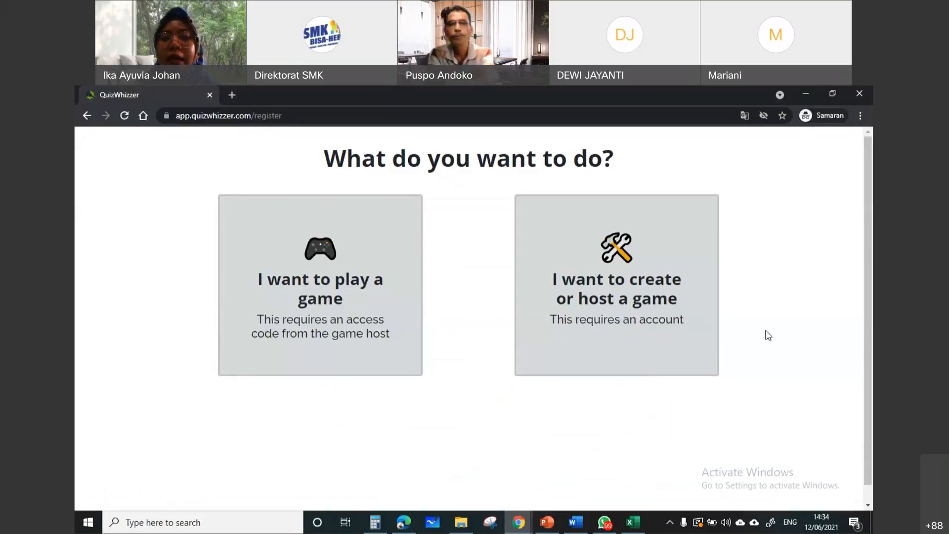
right_click(767, 237)
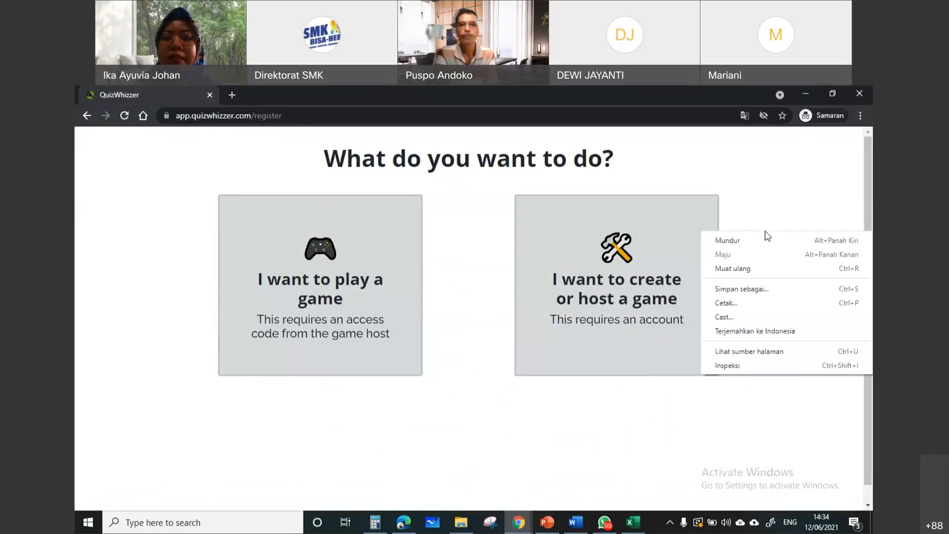
click(774, 333)
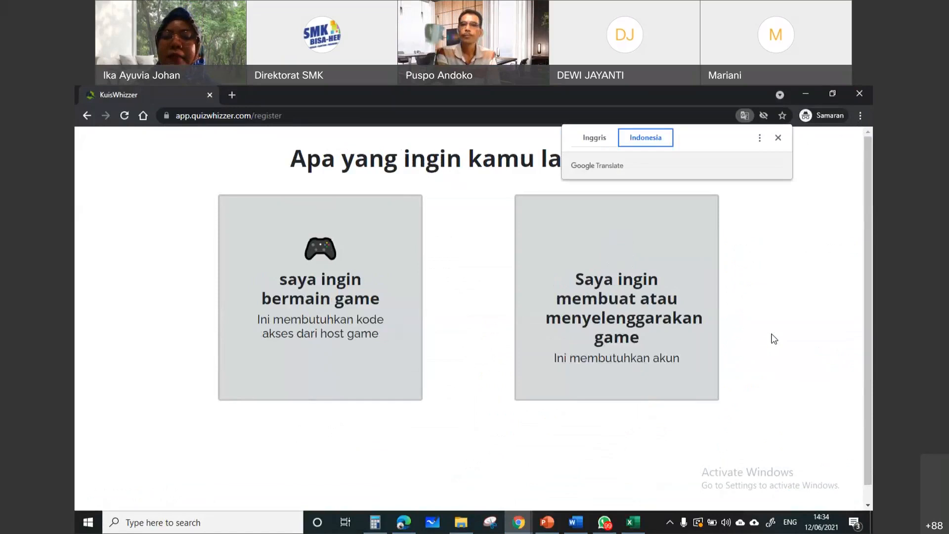
click(779, 139)
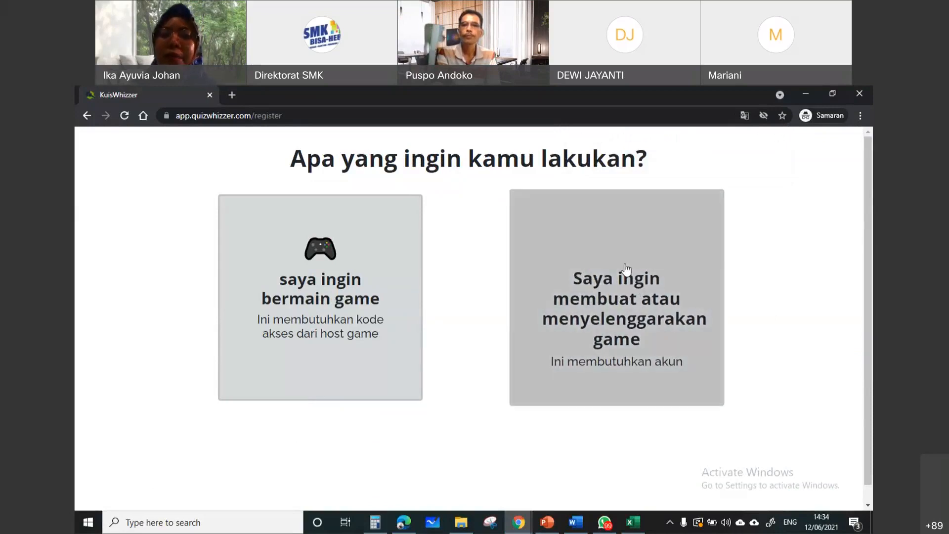
Choose to create or host a game and try to register with Google using the saved teacher e-mail and its account password
click(639, 302)
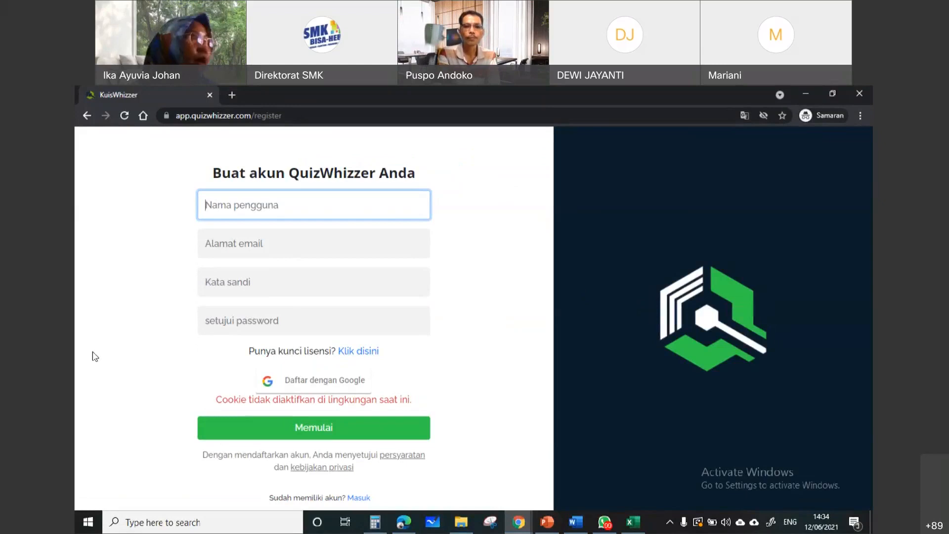
click(306, 384)
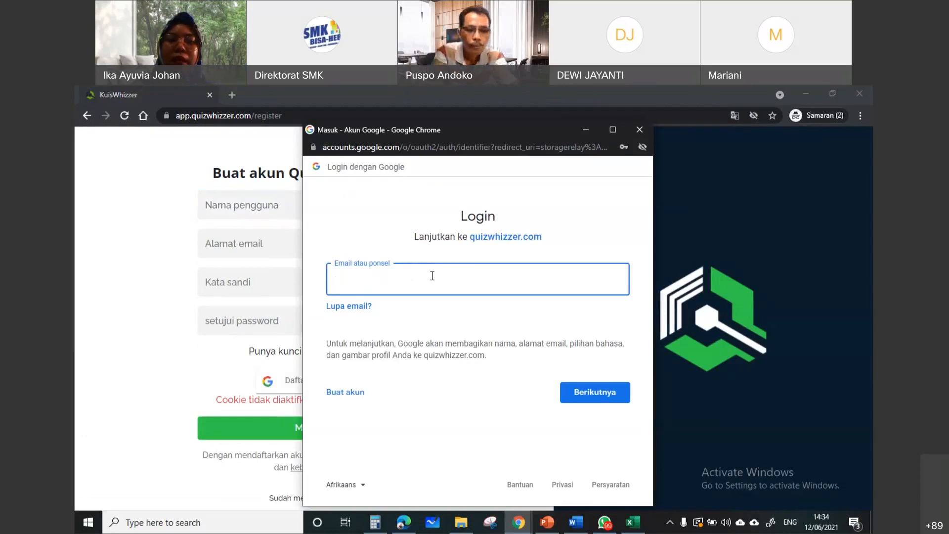
click(426, 283)
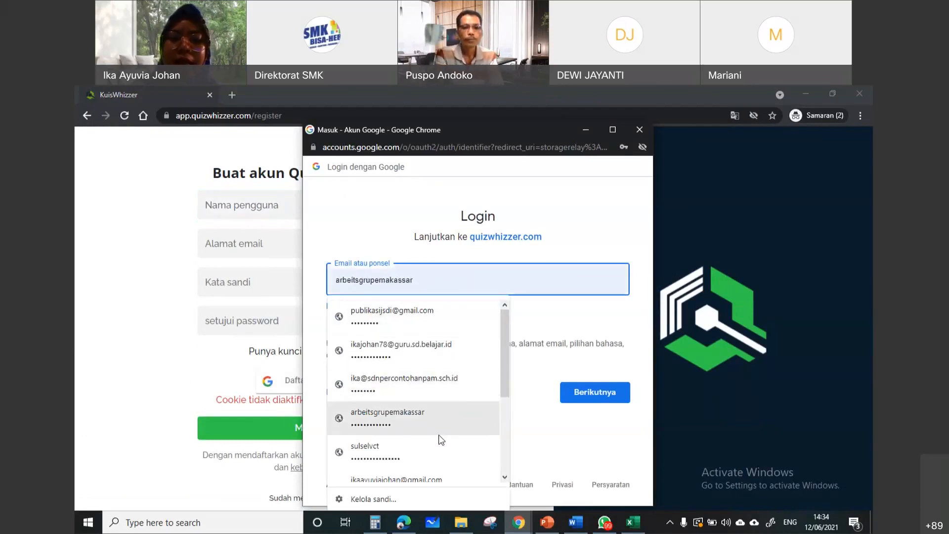
scroll(450, 367, down, 3)
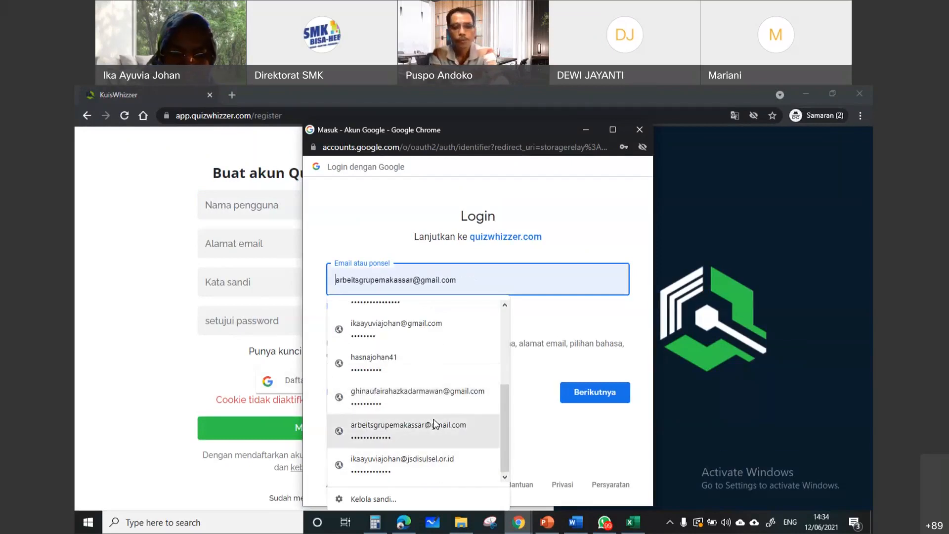
scroll(434, 426, up, 3)
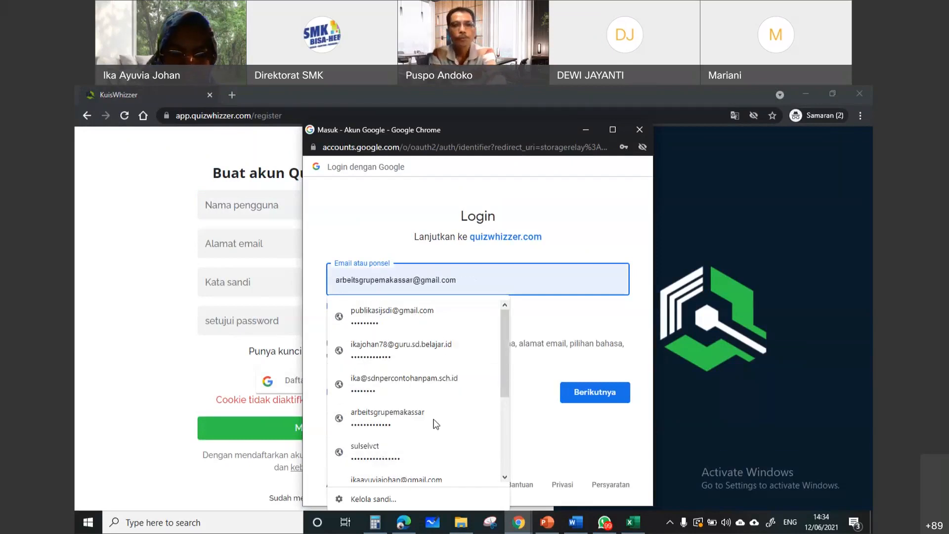
click(424, 341)
click(571, 393)
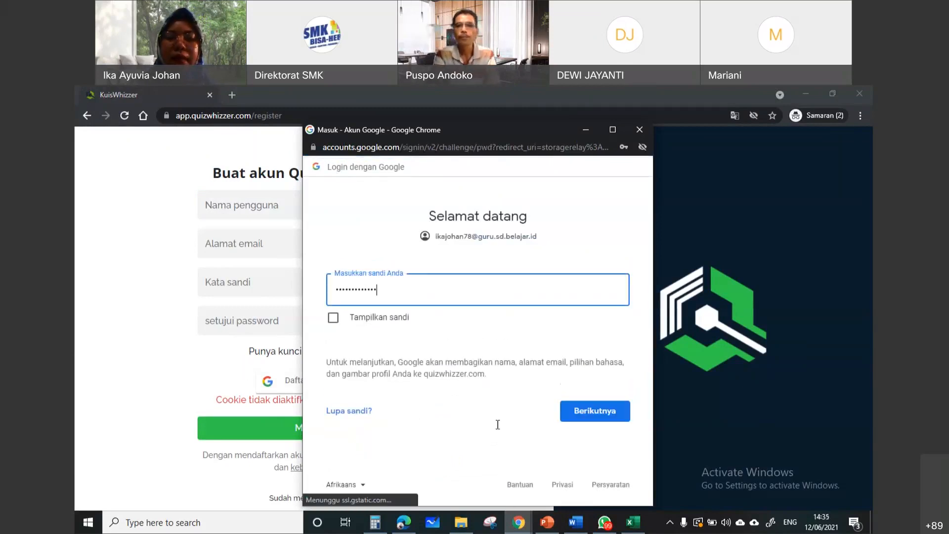
click(592, 409)
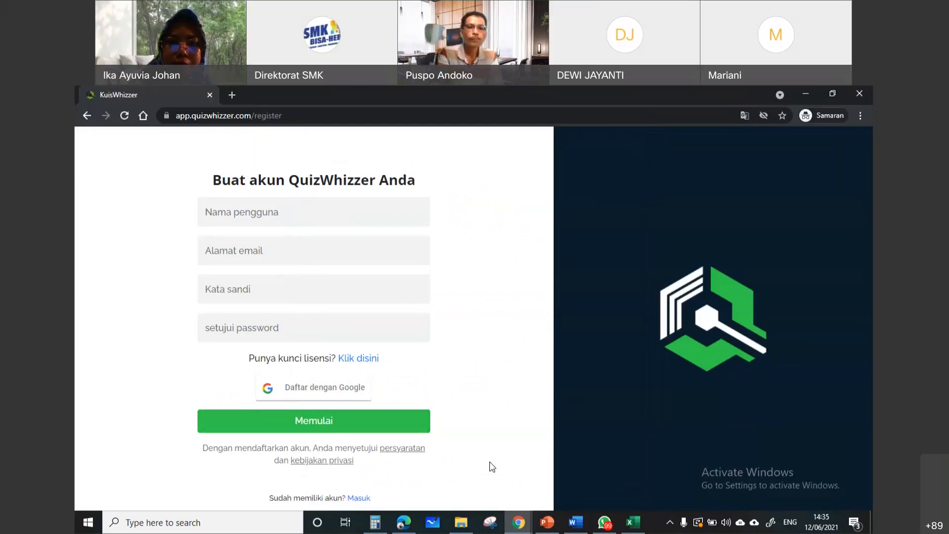
Try to submit the empty registration form, then retry the Google registration
click(392, 426)
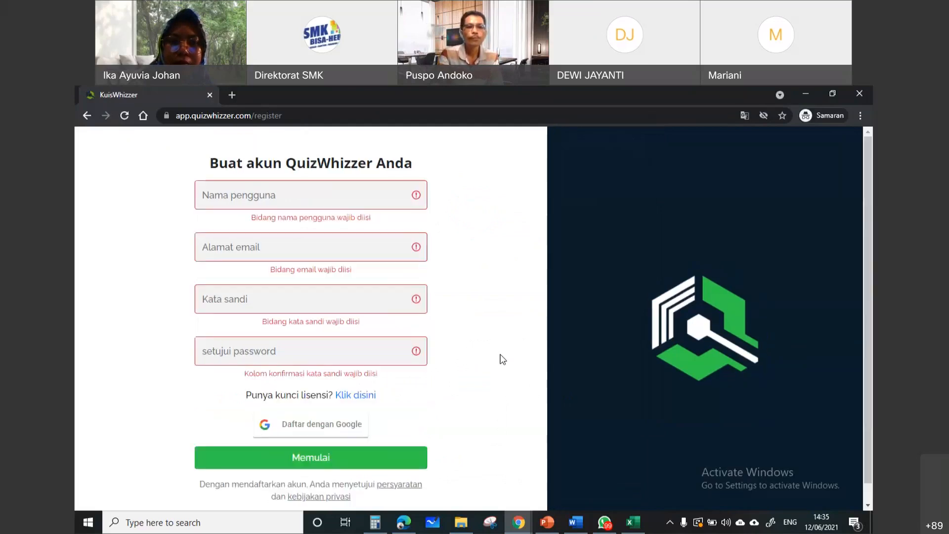
click(312, 423)
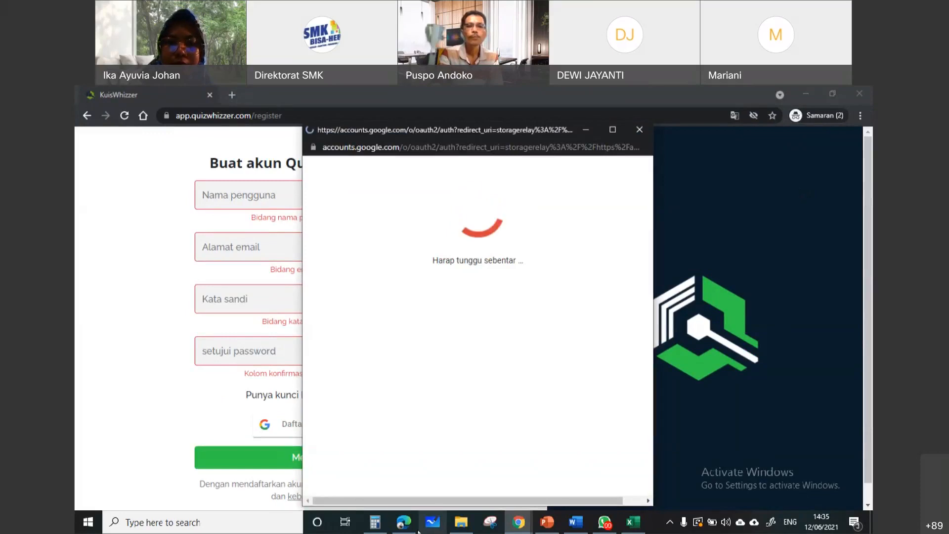
Switch to Microsoft Edge and search Bing for "quizwhizzer"
click(404, 522)
click(317, 115)
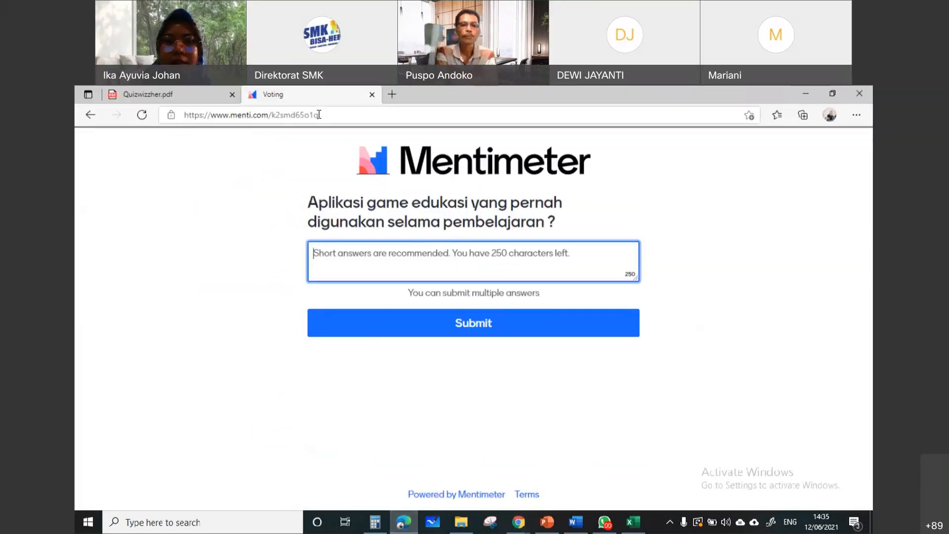
text(qu)
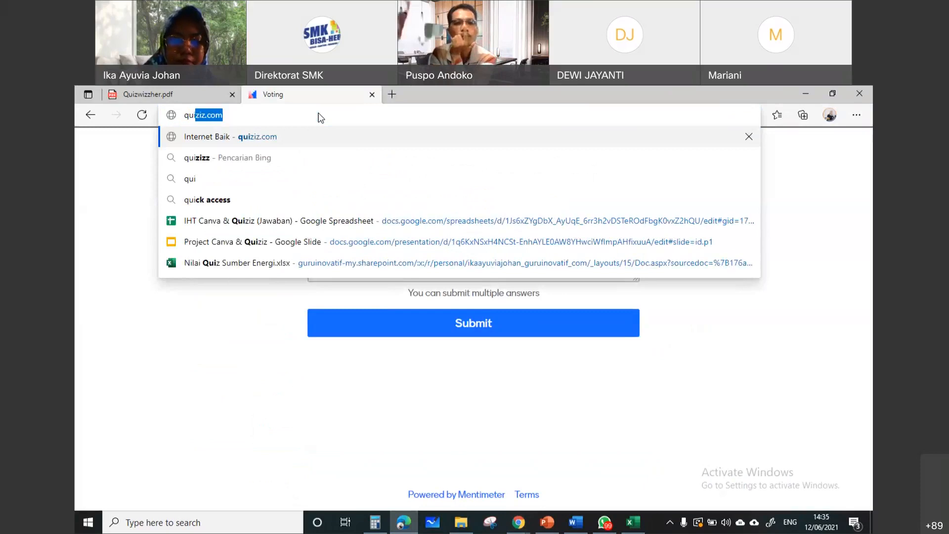
text(iwhi)
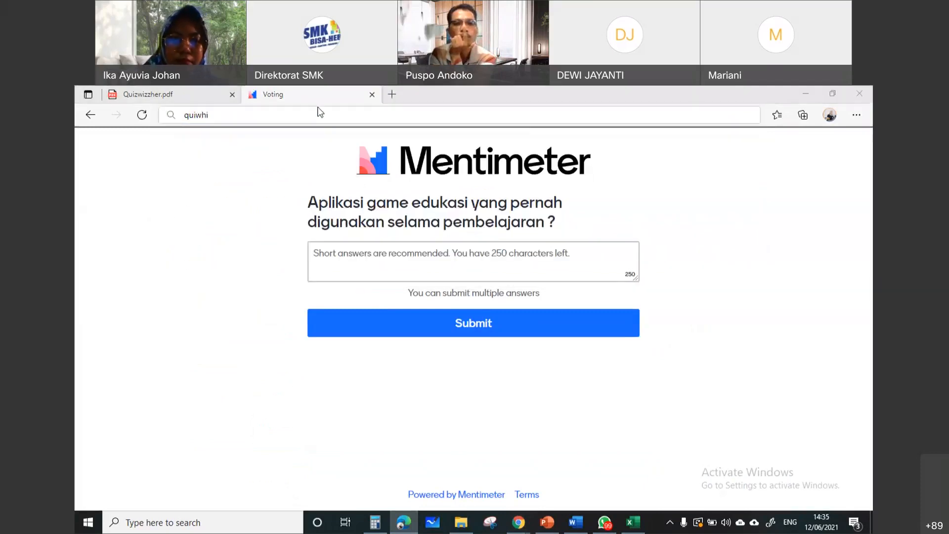
click(320, 114)
text(zz)
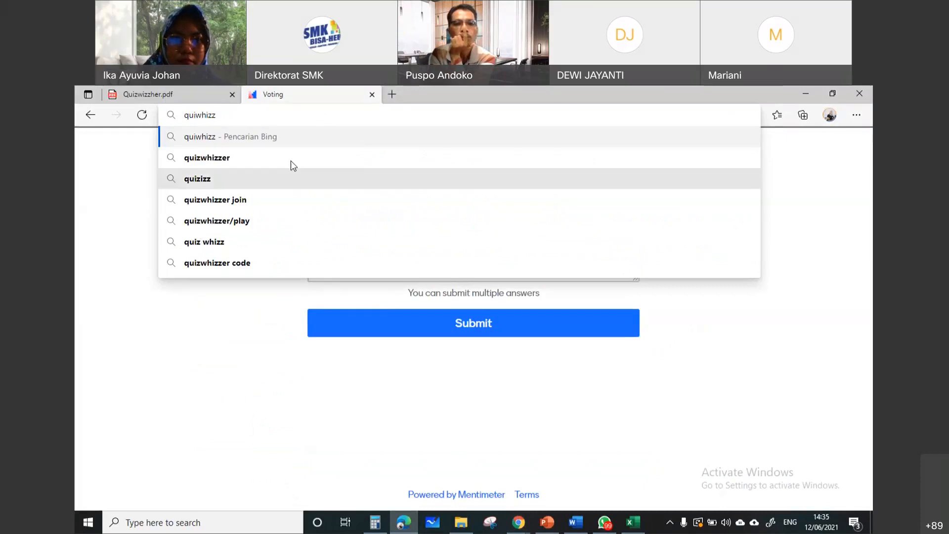
click(291, 160)
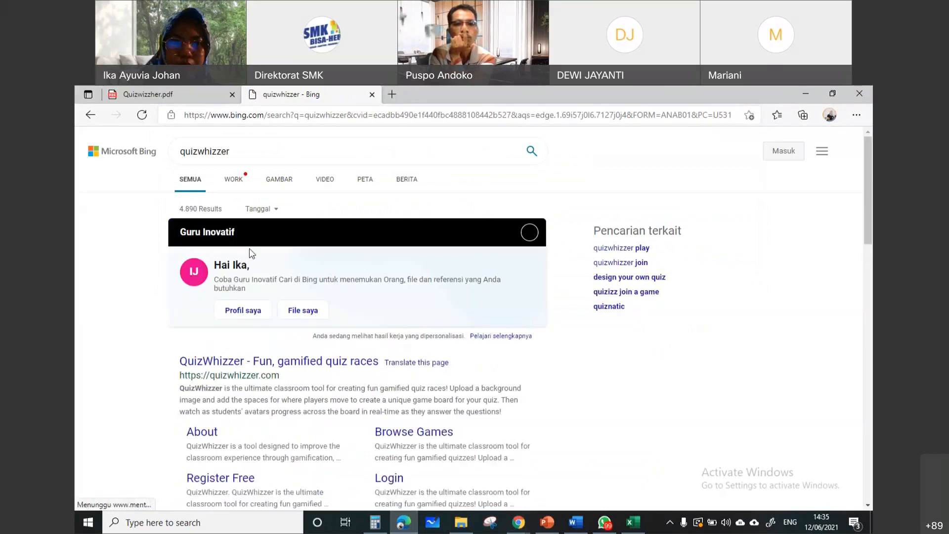
Open the QuizWhizzer website from the search results and start a free registration for creating or hosting a game
click(253, 361)
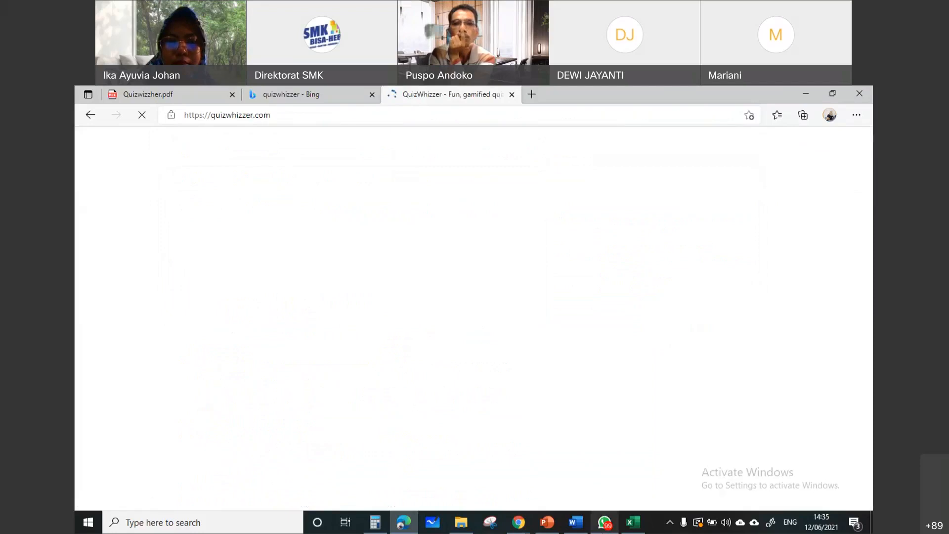
mouse_move(604, 520)
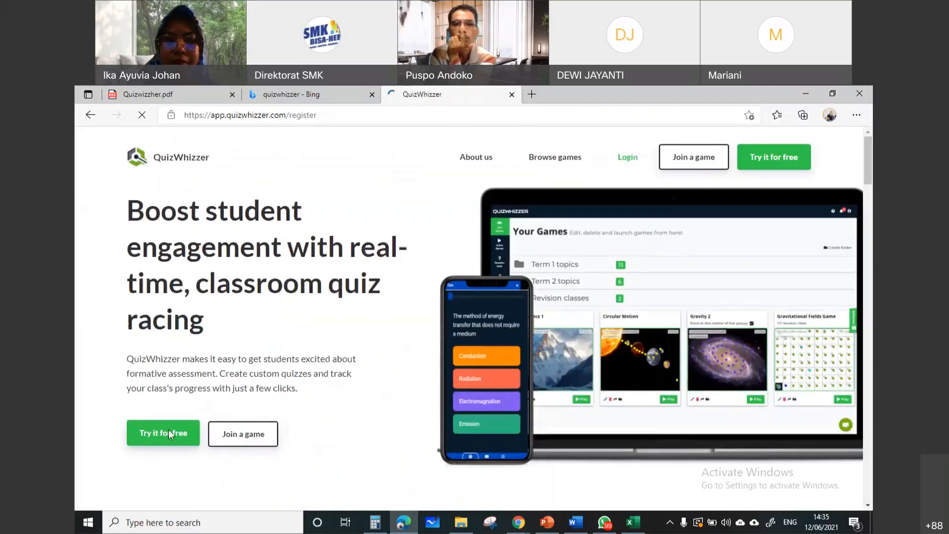
click(169, 431)
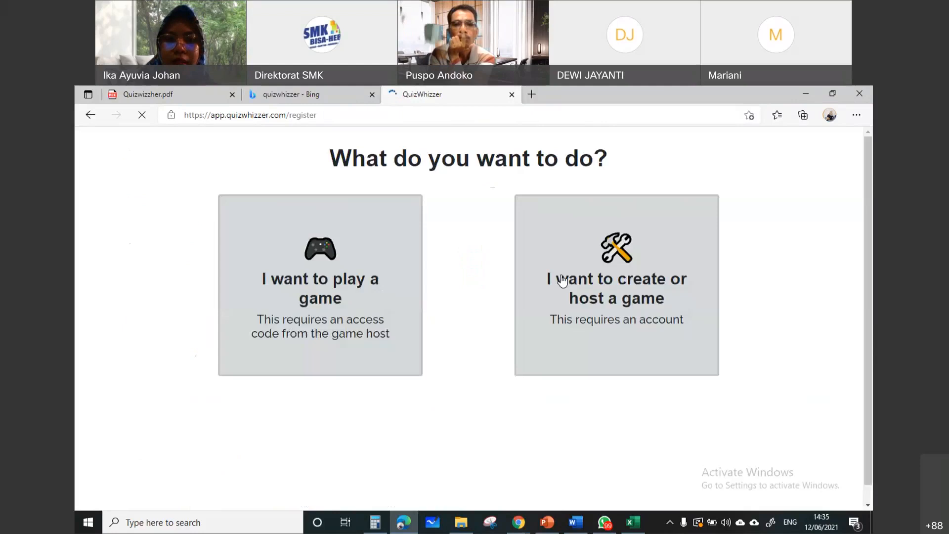
click(621, 284)
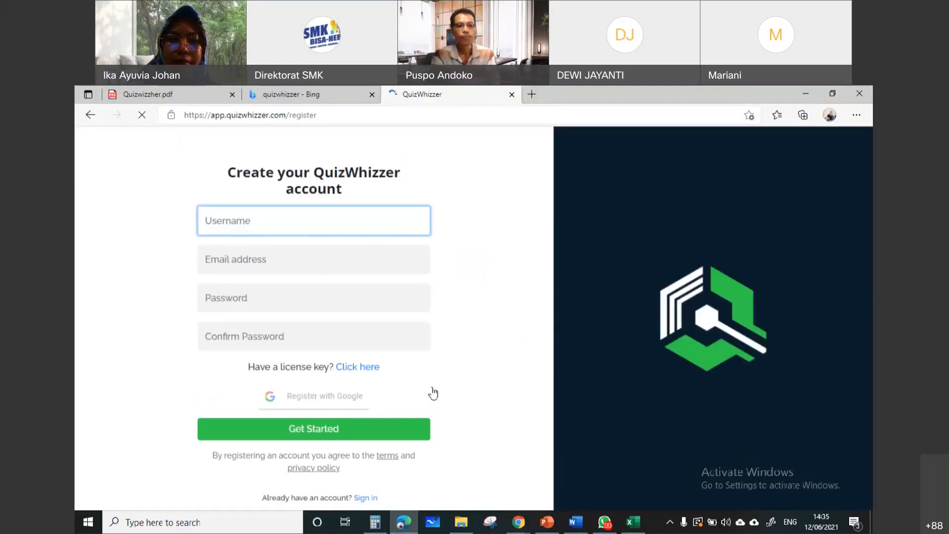
Register with Google using the second listed account and submit the account password
click(319, 404)
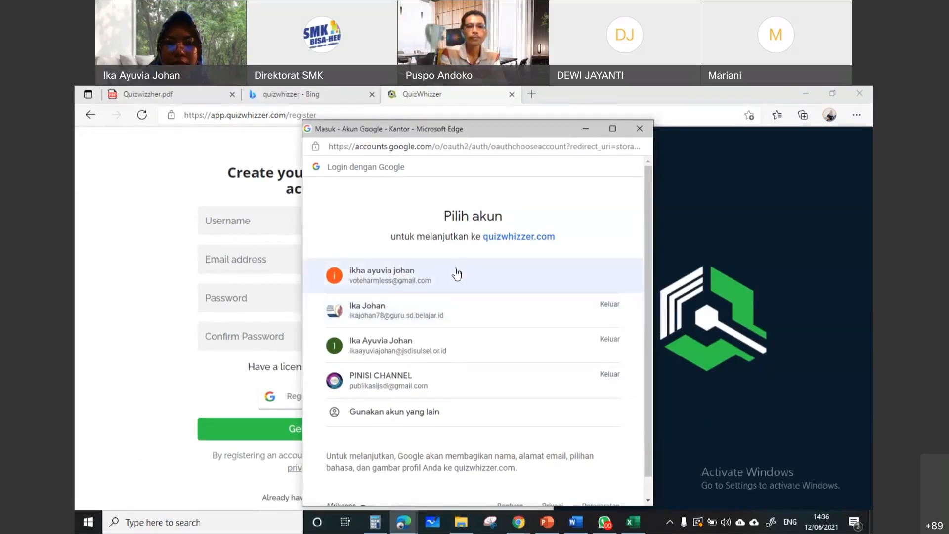
click(475, 307)
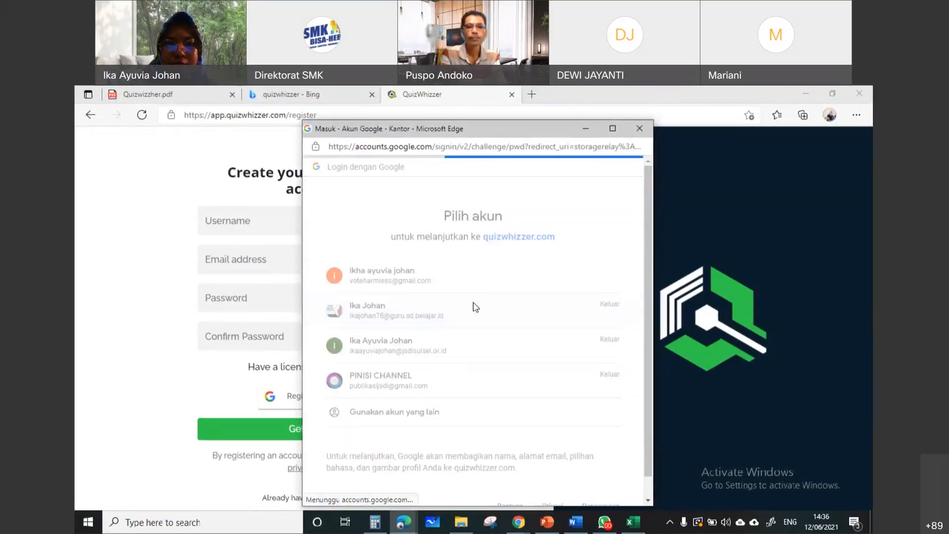
click(589, 357)
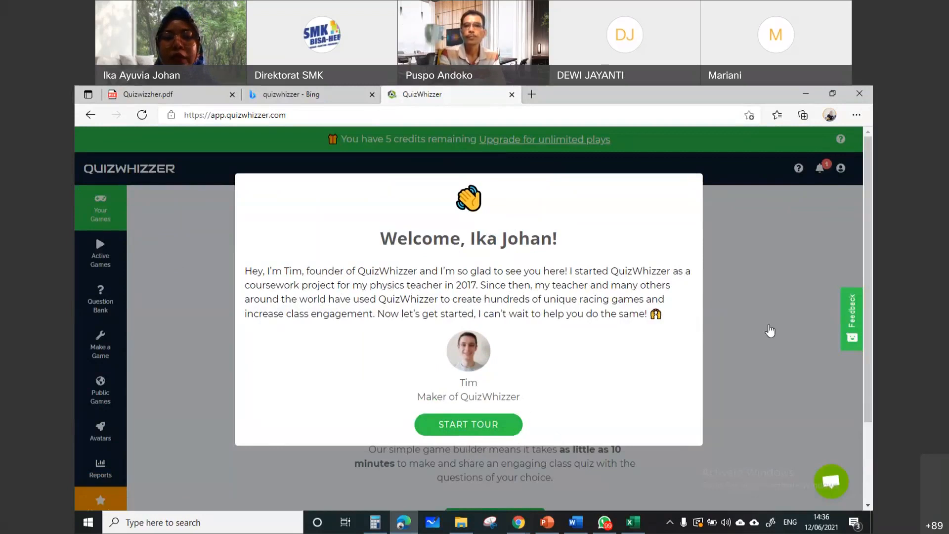
Dismiss the welcome message and the first-game hint, and open the Active Games page
click(770, 330)
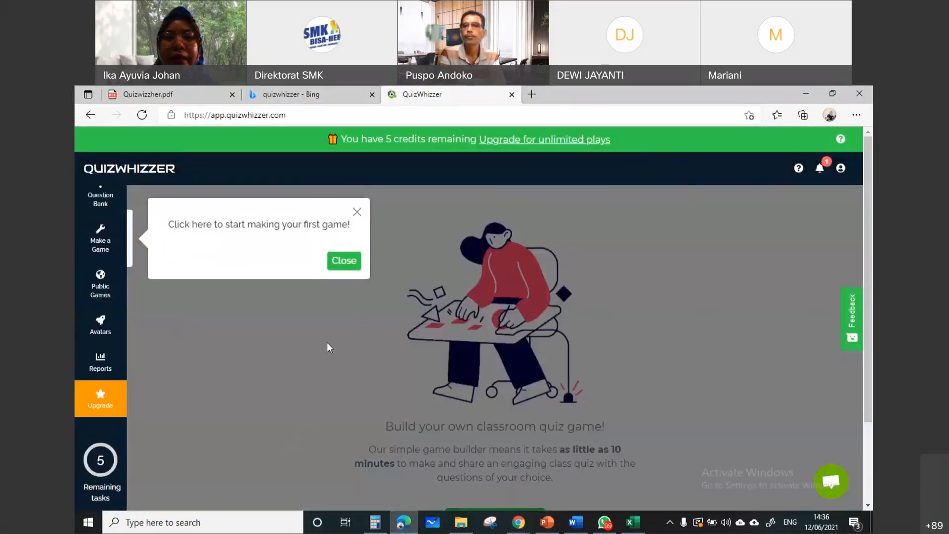
click(344, 261)
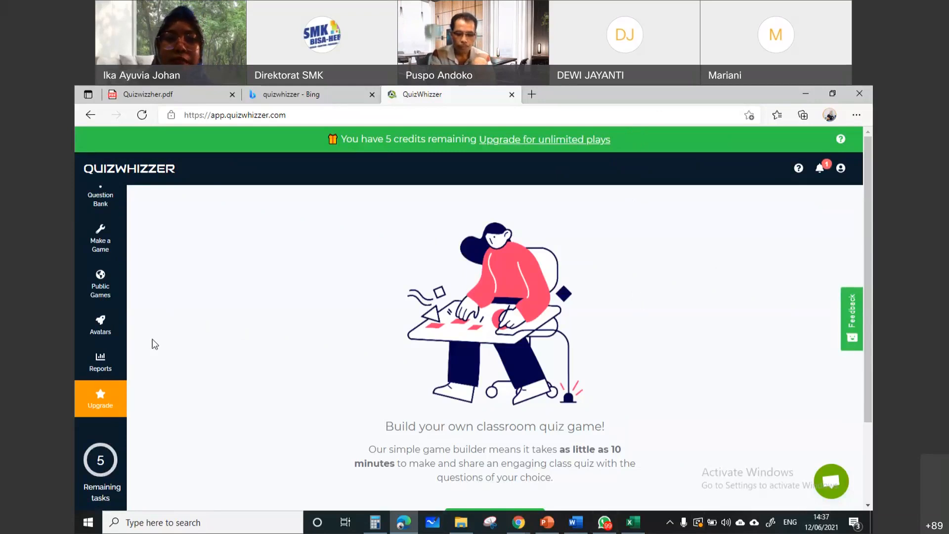
scroll(96, 235, up, 3)
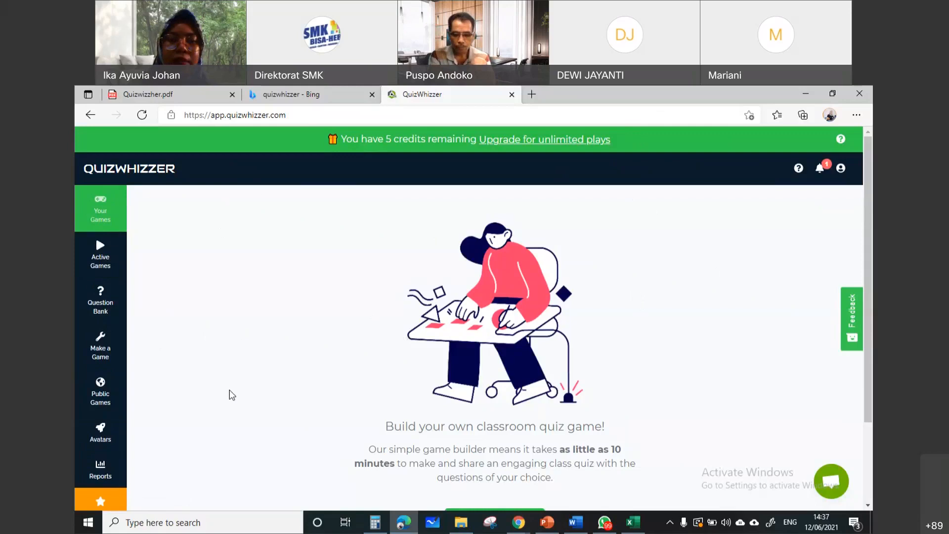
click(96, 268)
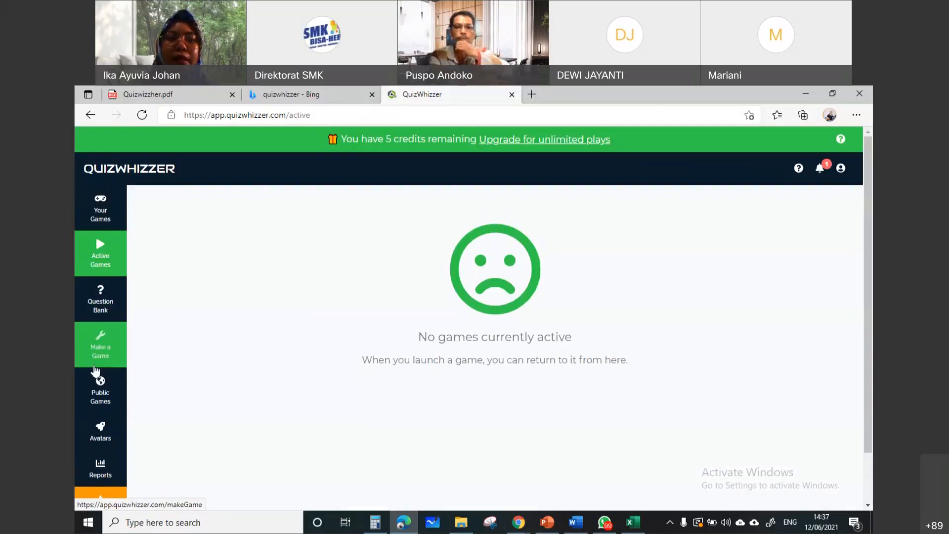
Open the Public Games page, set the search language to Indonesian and browse the categories and this week's most popular games
click(103, 404)
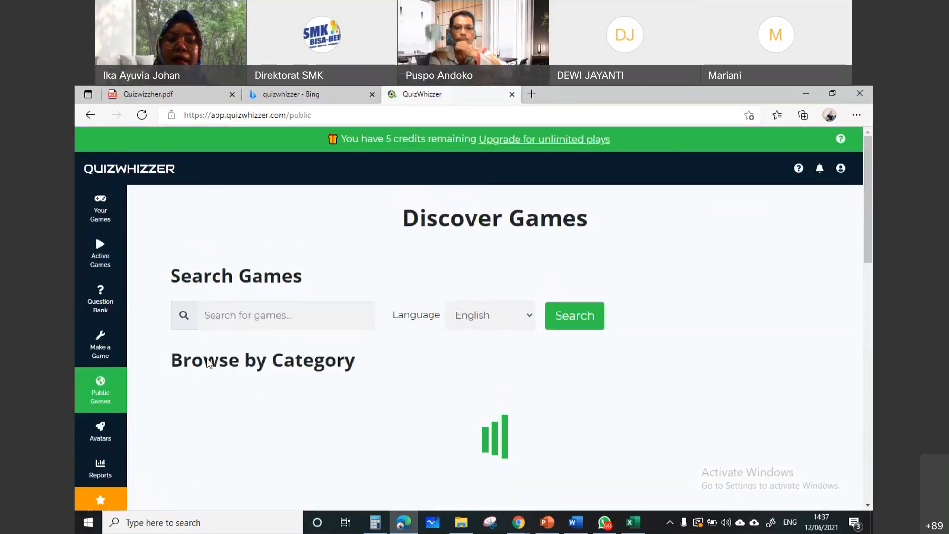
scroll(224, 344, down, 1)
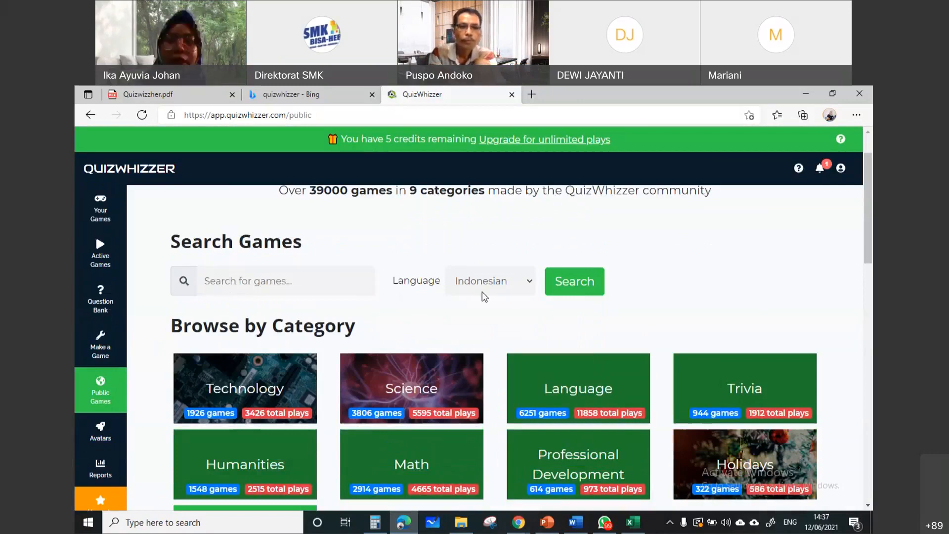
scroll(739, 276, down, 6)
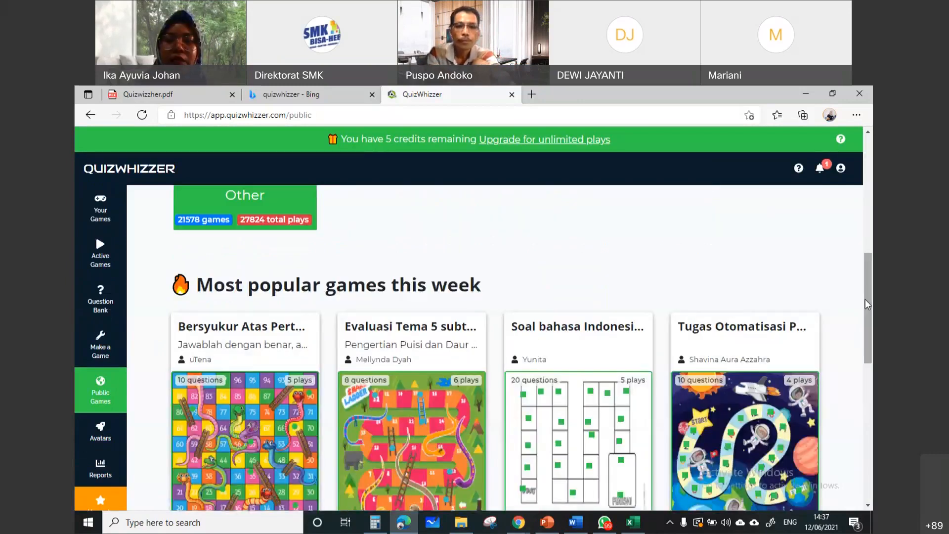
drag(871, 307, 869, 387)
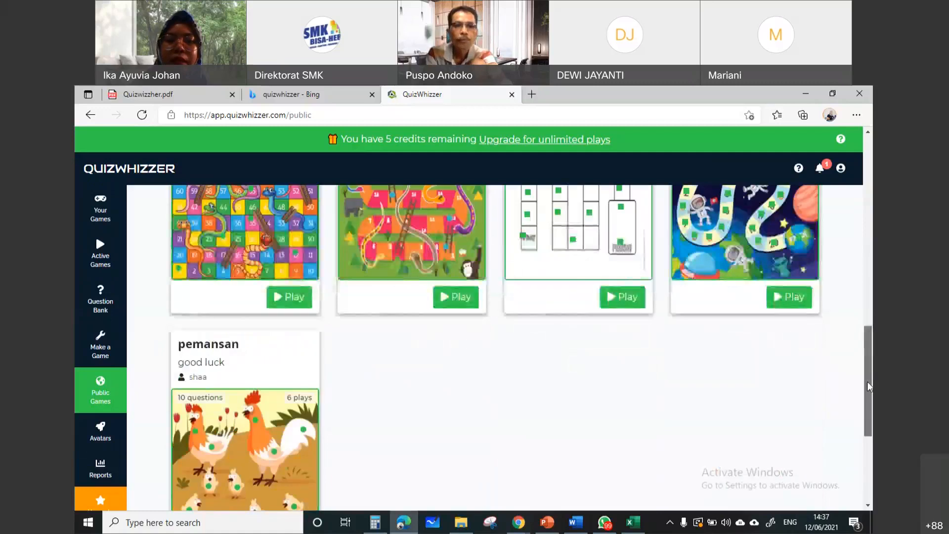
scroll(871, 297, up, 2)
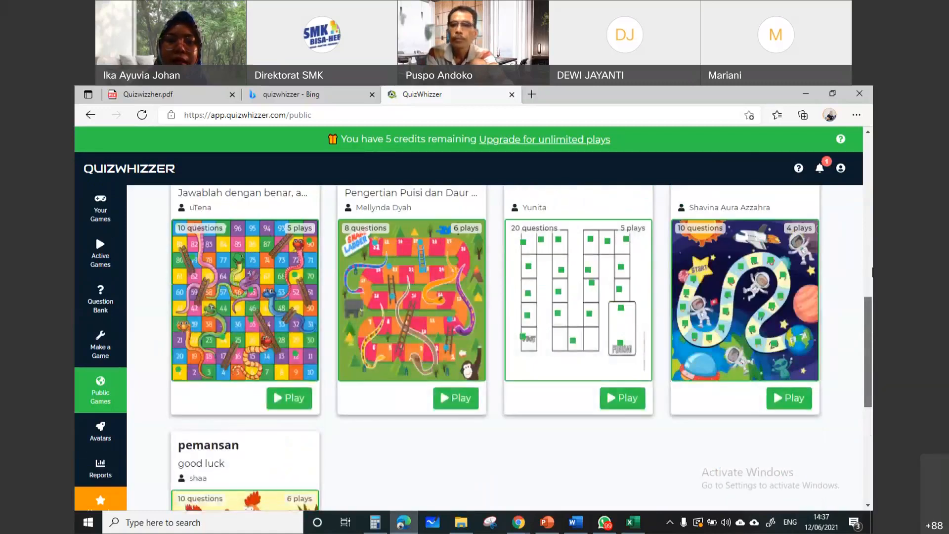
scroll(872, 271, up, 4)
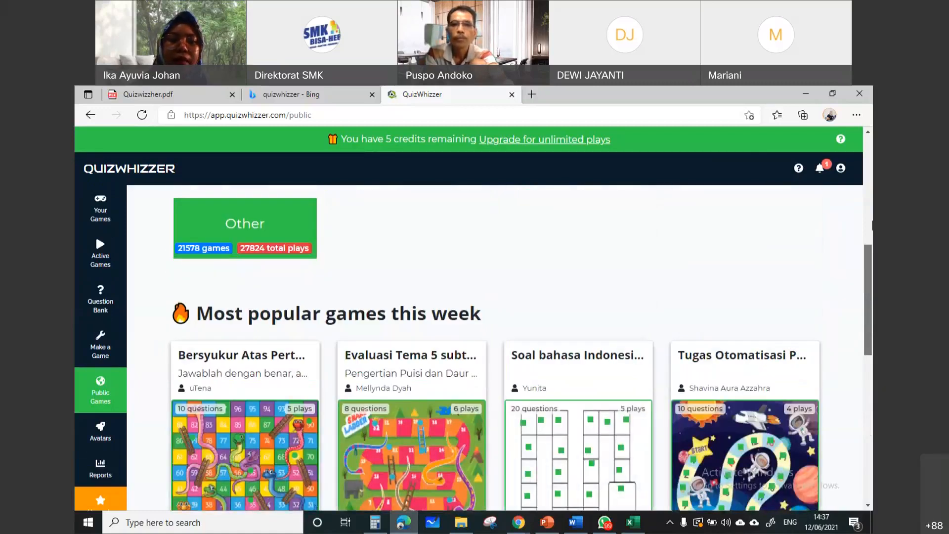
scroll(114, 435, up, 4)
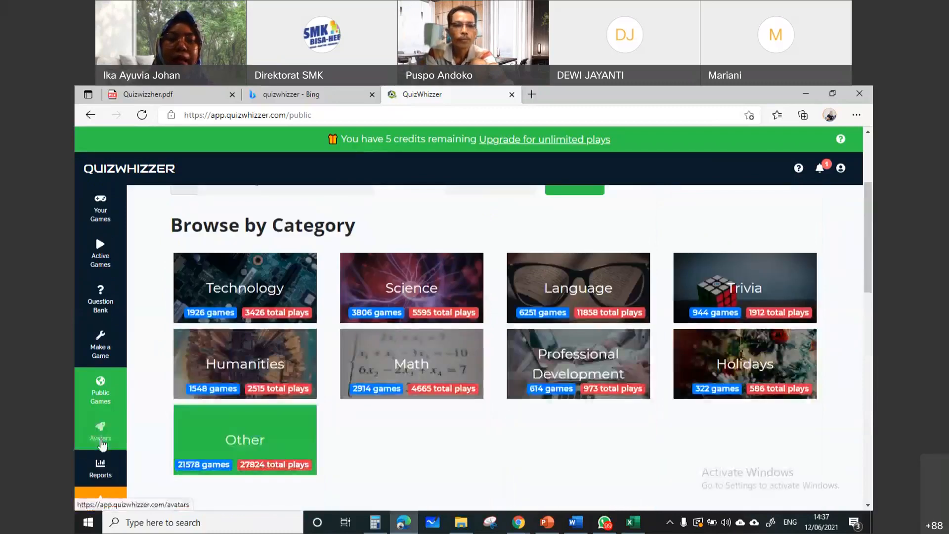
Open the Avatars page and create a new avatar collection named Saoraja
click(114, 435)
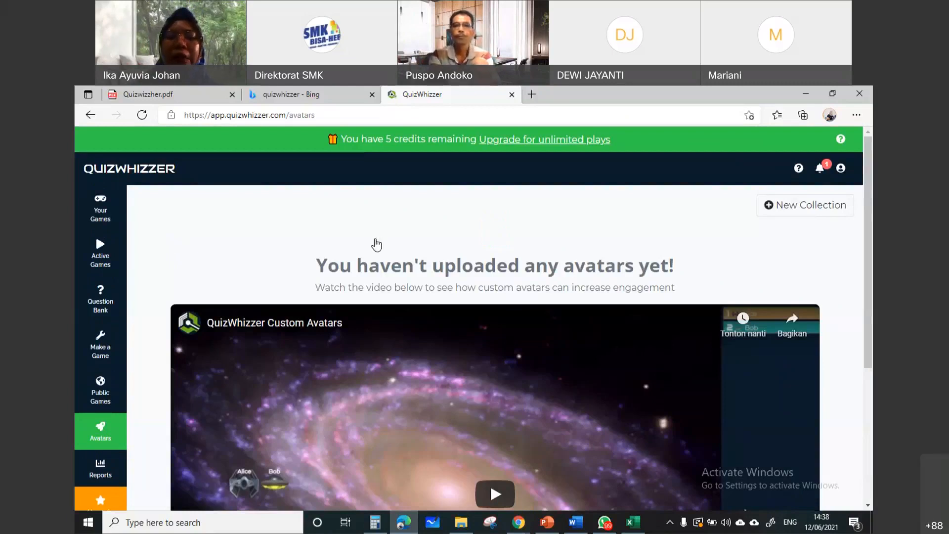
scroll(377, 244, down, 4)
scroll(761, 298, up, 4)
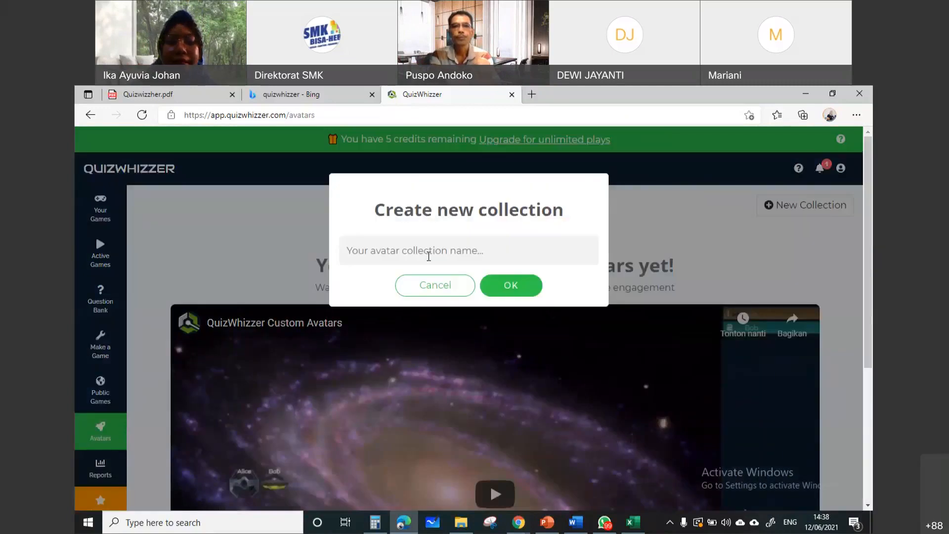
click(429, 255)
text(S)
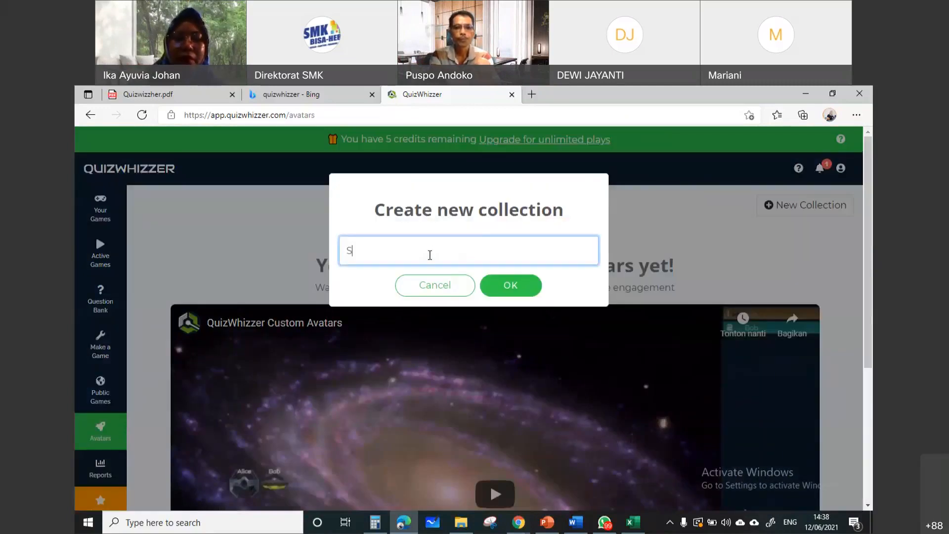
text(aoraja)
click(517, 285)
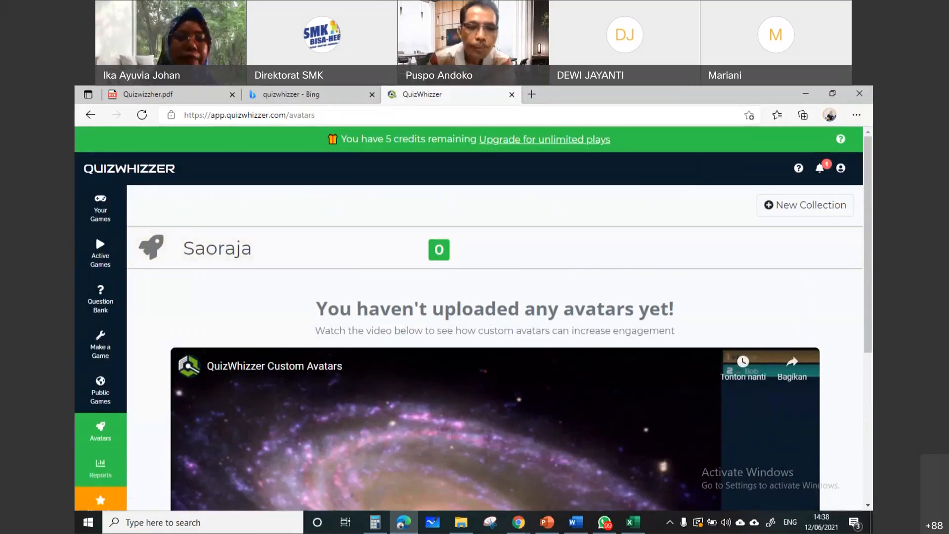
scroll(99, 501, down, 1)
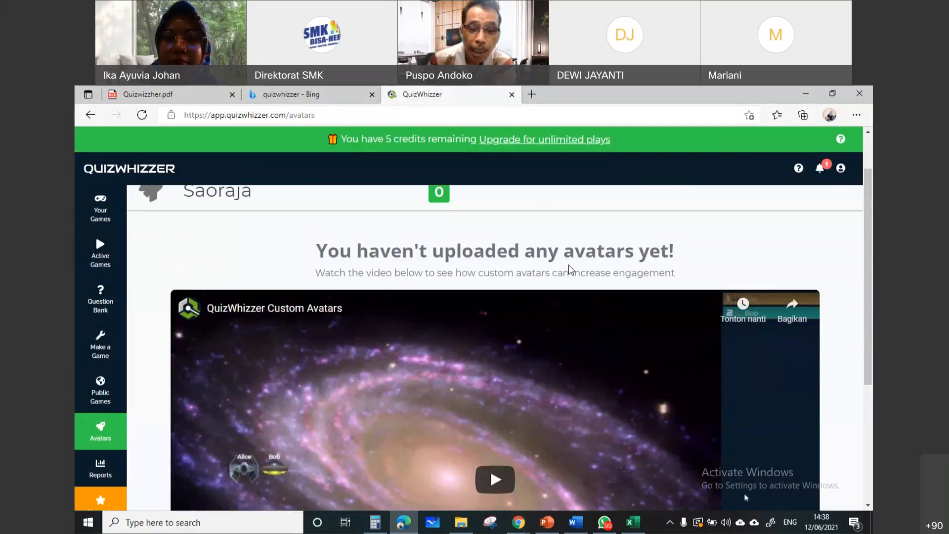
scroll(570, 269, up, 1)
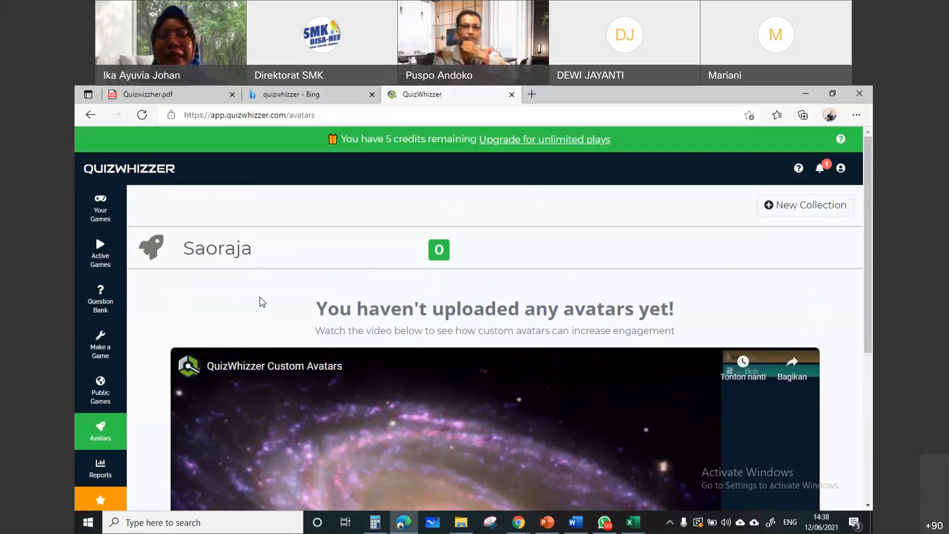
click(100, 300)
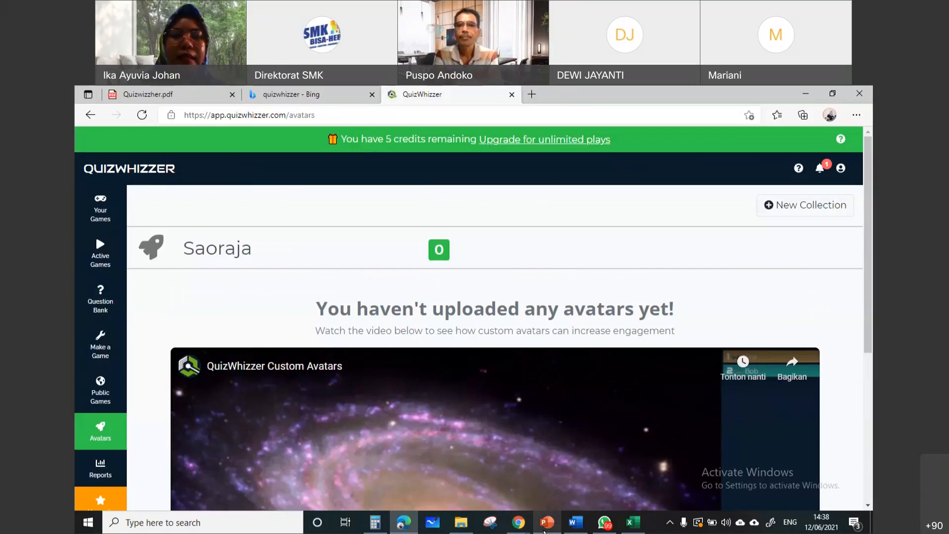
Switch to the incognito Chrome window, look up quizwhizzer, open the QuizWhizzer website and dismiss the translation offer
click(518, 523)
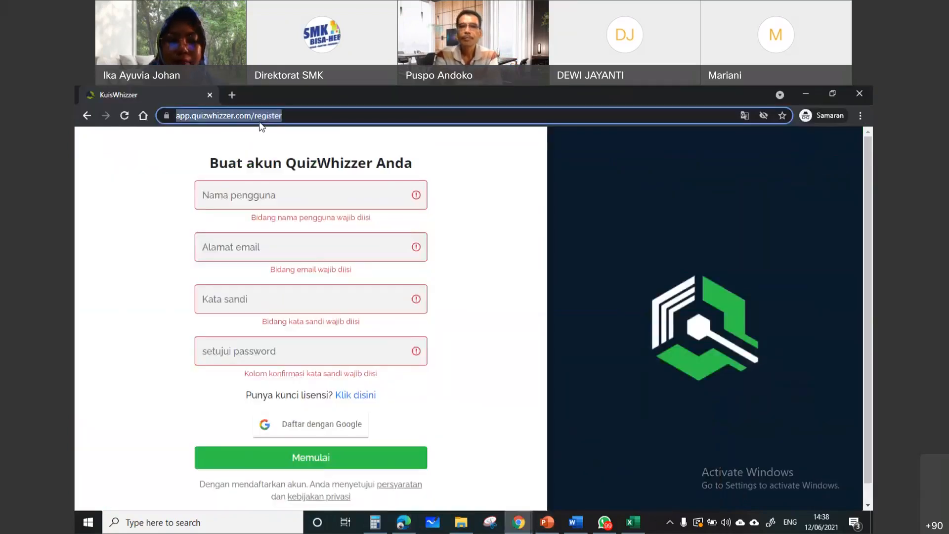
text(quizizz.com)
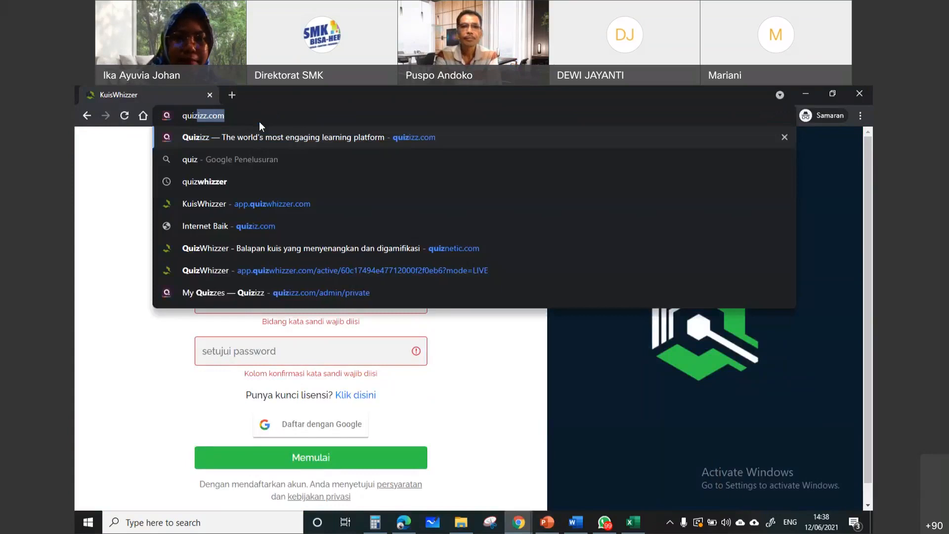
click(268, 186)
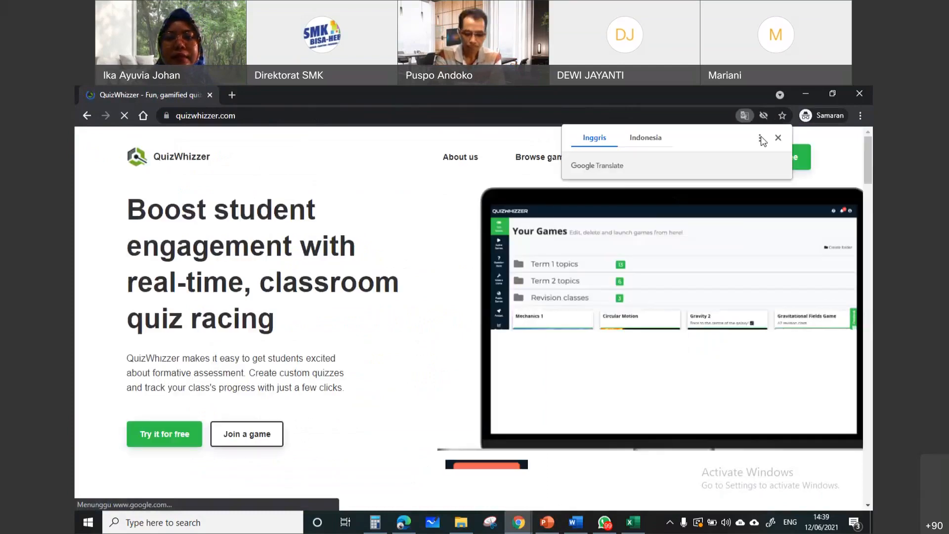
click(778, 138)
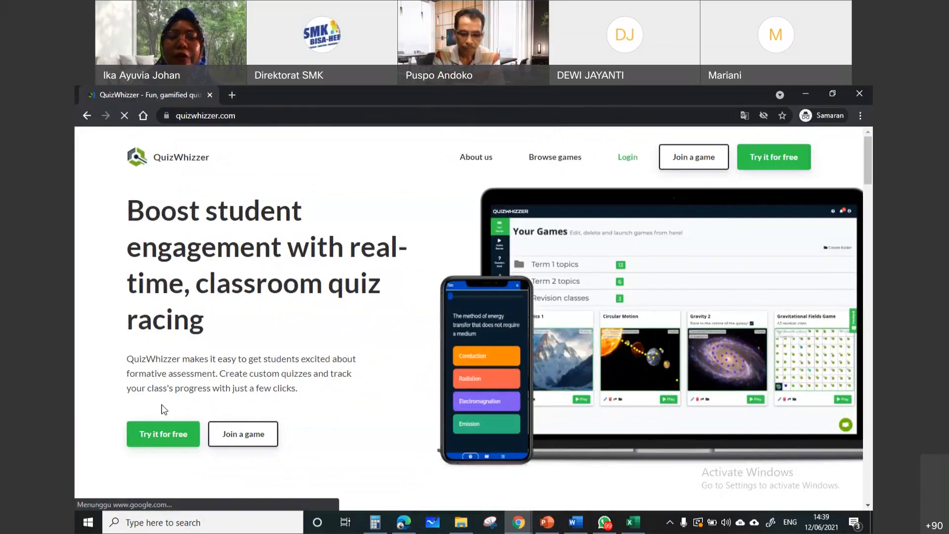
Start a free registration for creating or hosting a game and try to register with Google
click(170, 441)
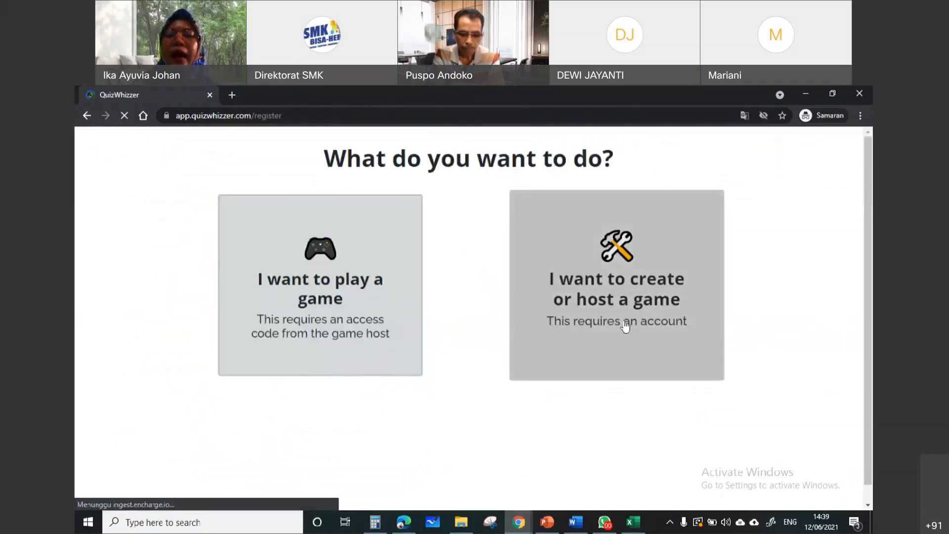
click(628, 289)
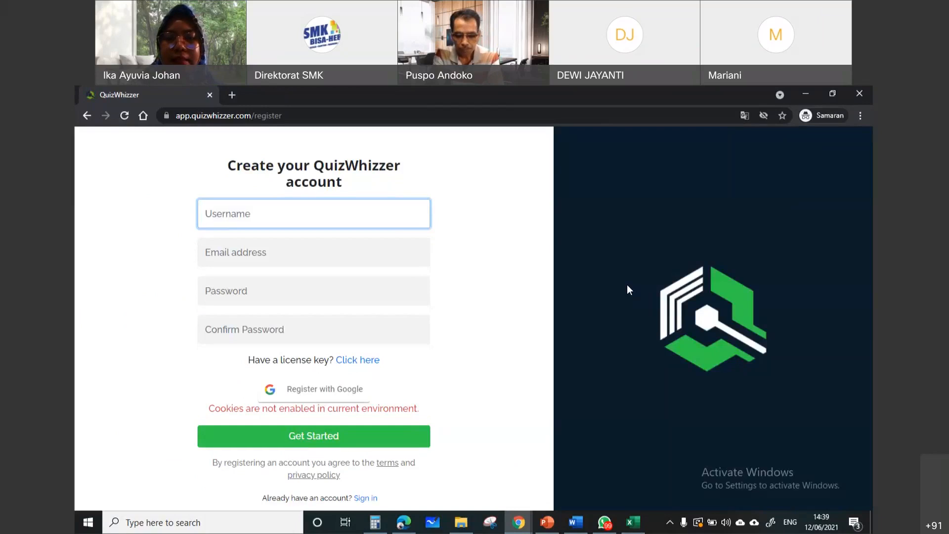
click(332, 391)
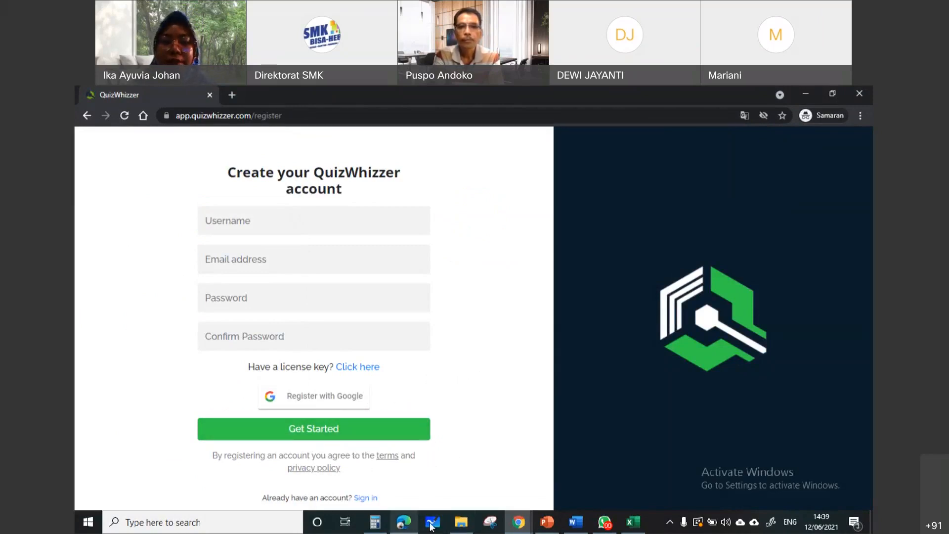
Switch back to Microsoft Edge, open the Your Games page and dismiss the first-game hint
click(518, 528)
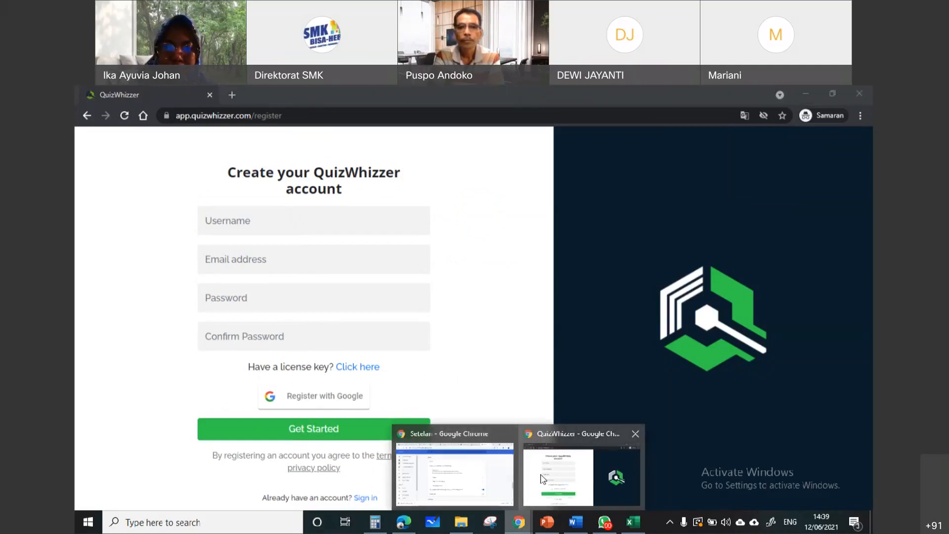
click(404, 523)
click(101, 209)
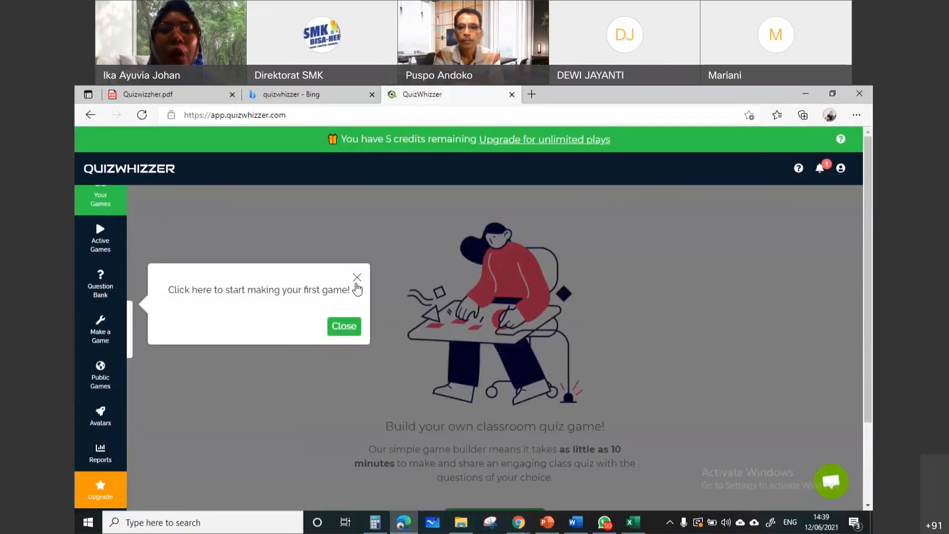
click(358, 283)
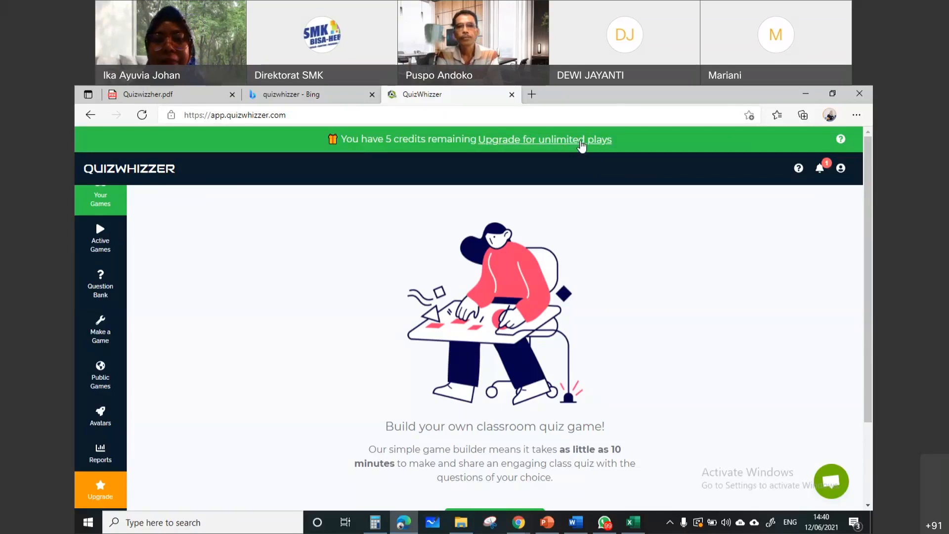
Open the upgrade offer for unlimited plays, review its benefits and payment plans, and close it
click(581, 142)
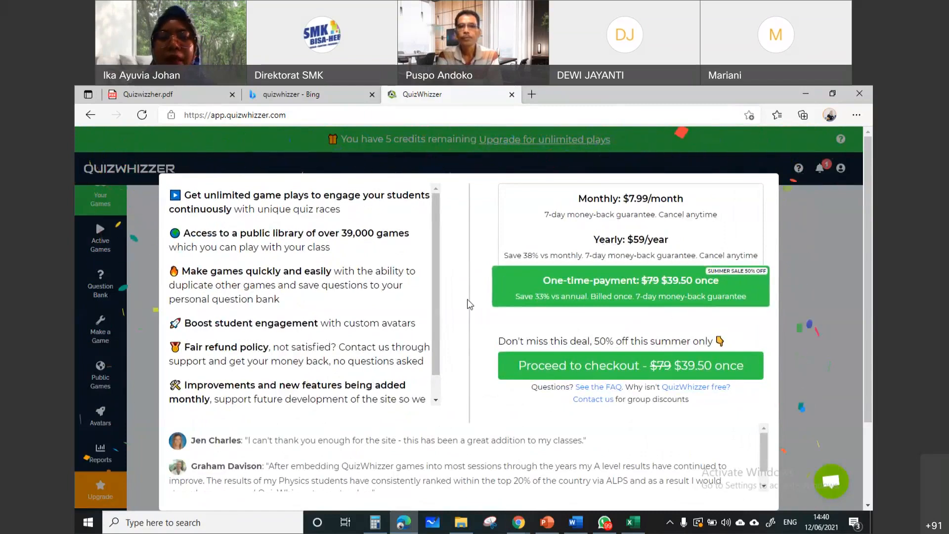
scroll(254, 390, down, 3)
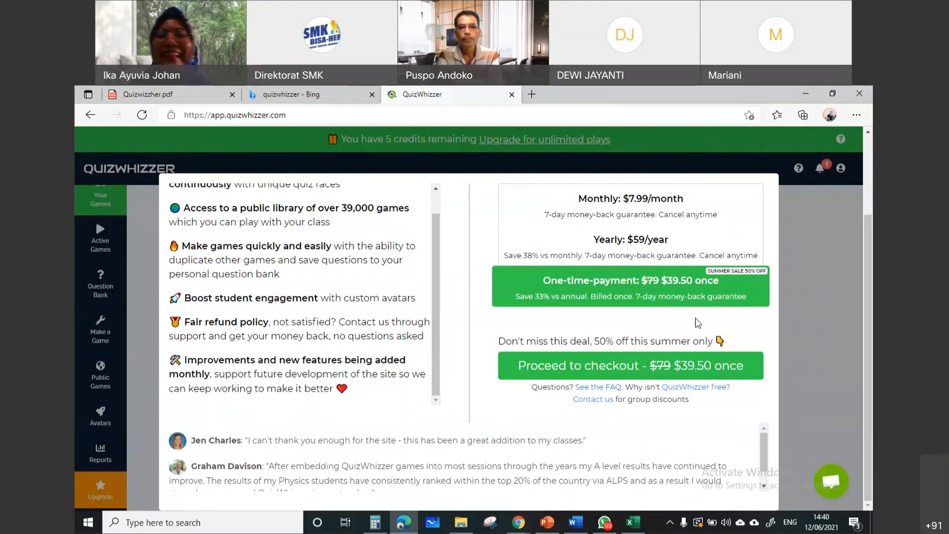
click(829, 323)
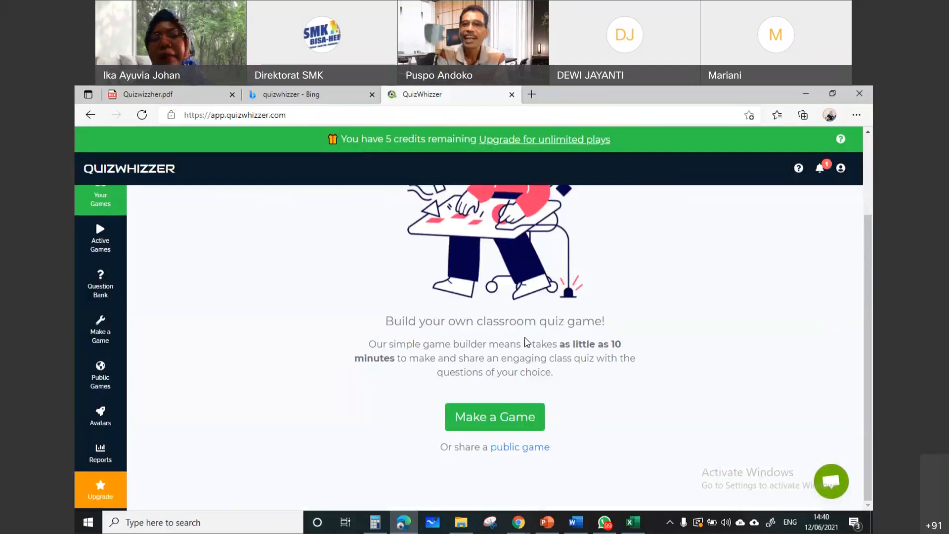
scroll(247, 380, up, 2)
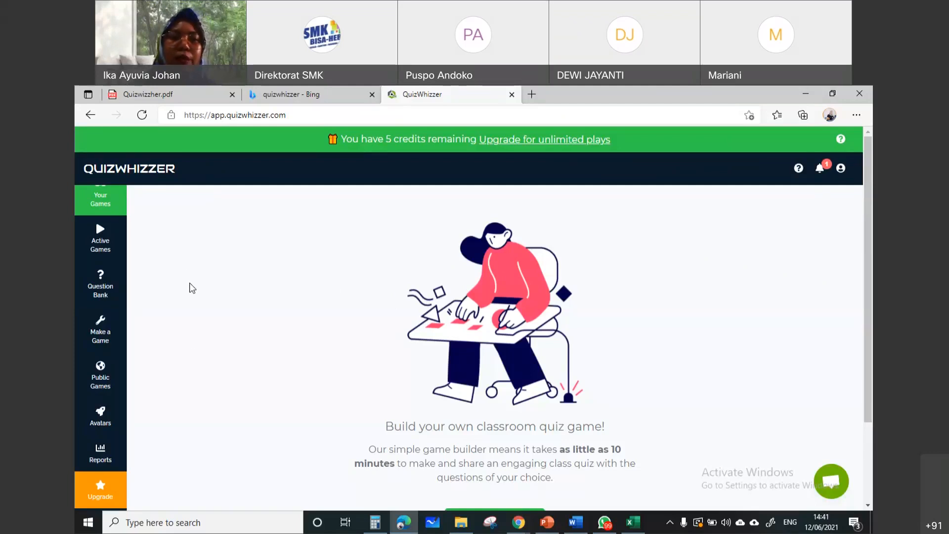
scroll(113, 251, up, 1)
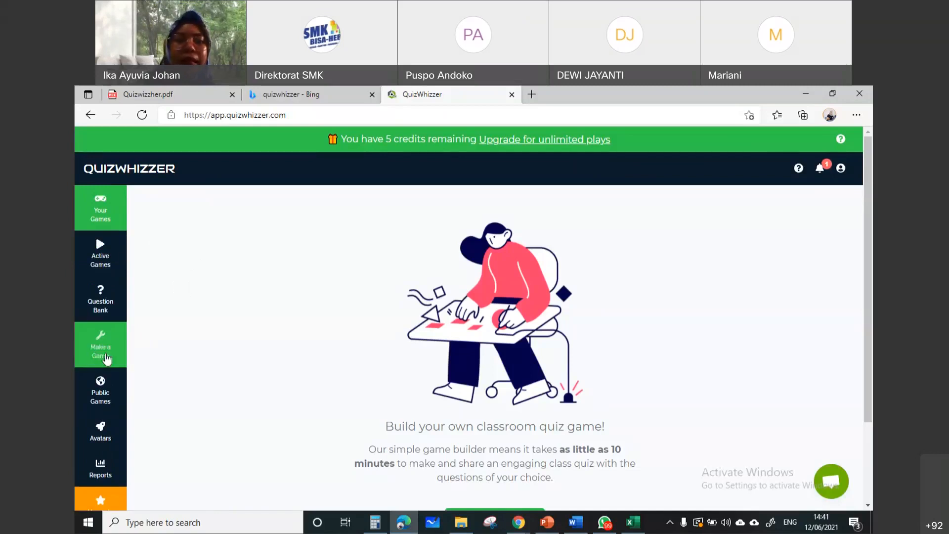
Open the Make a Game page, dismiss the board design hint and browse the community-made board templates
click(106, 358)
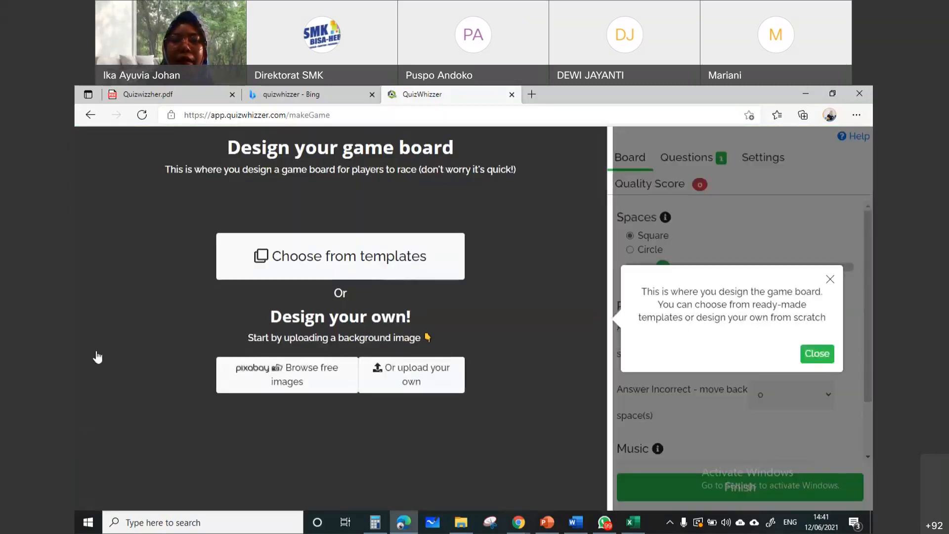
click(830, 279)
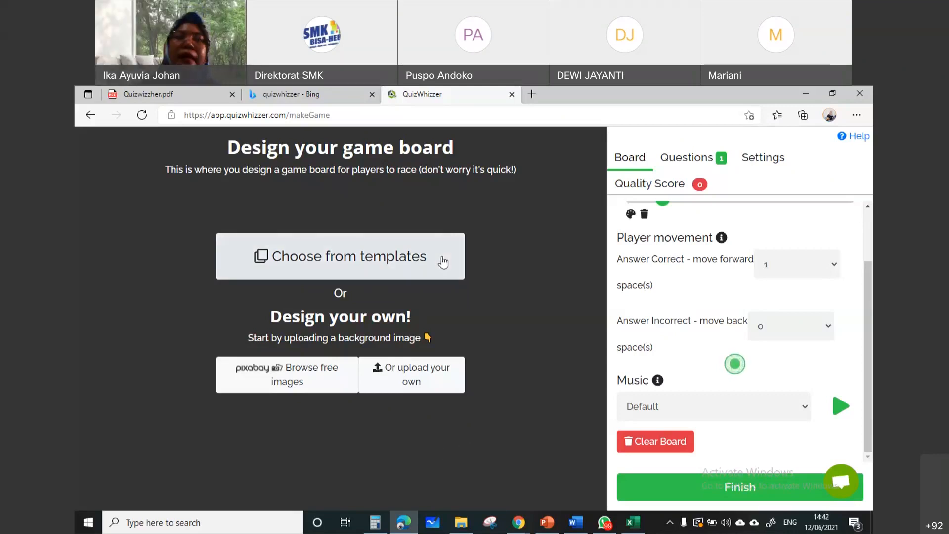
click(350, 260)
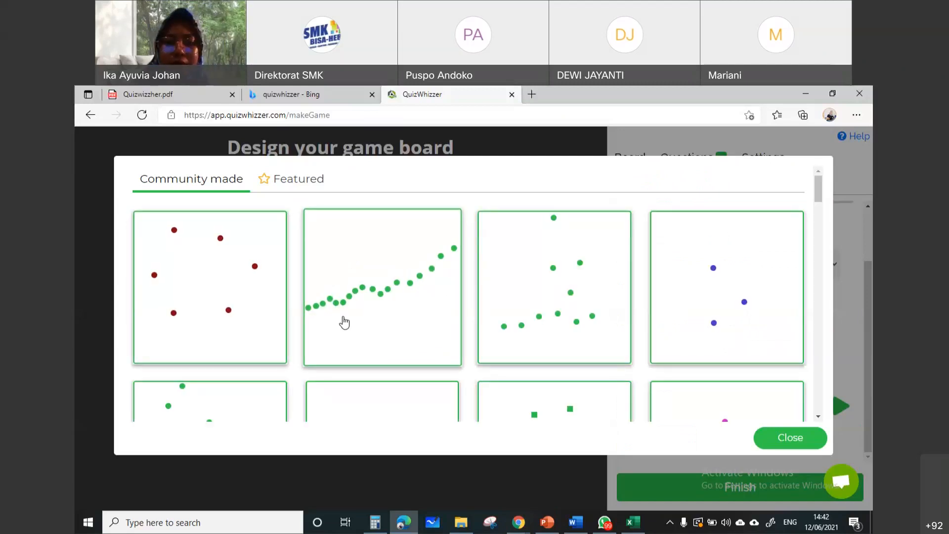
scroll(411, 297, down, 3)
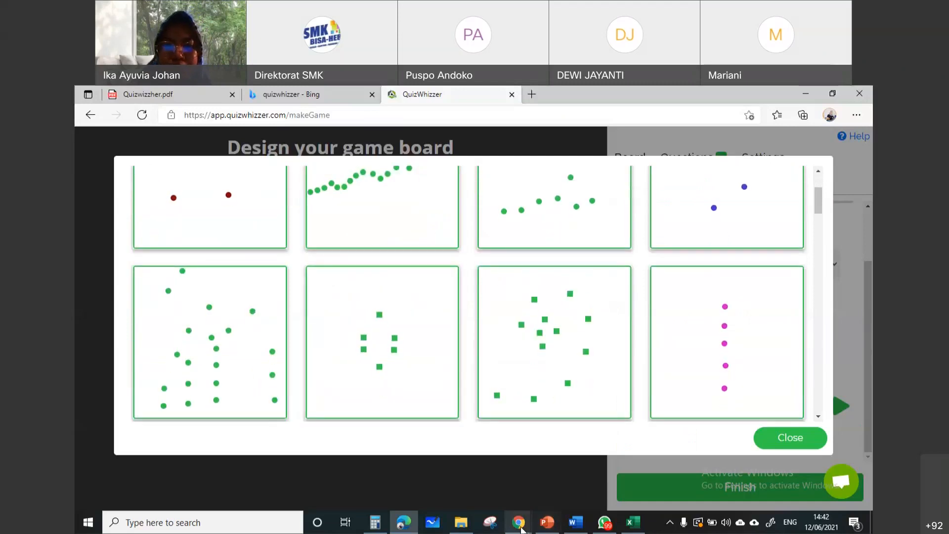
Switch to the signed-in Chrome window and go from the live quiz results back to the Tema 9 game's overview page
mouse_move(520, 525)
click(585, 500)
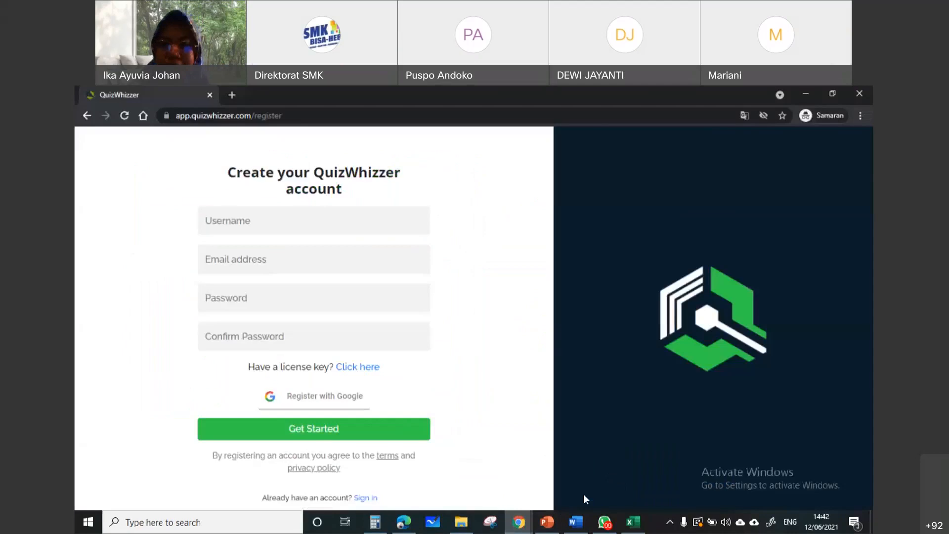
click(425, 466)
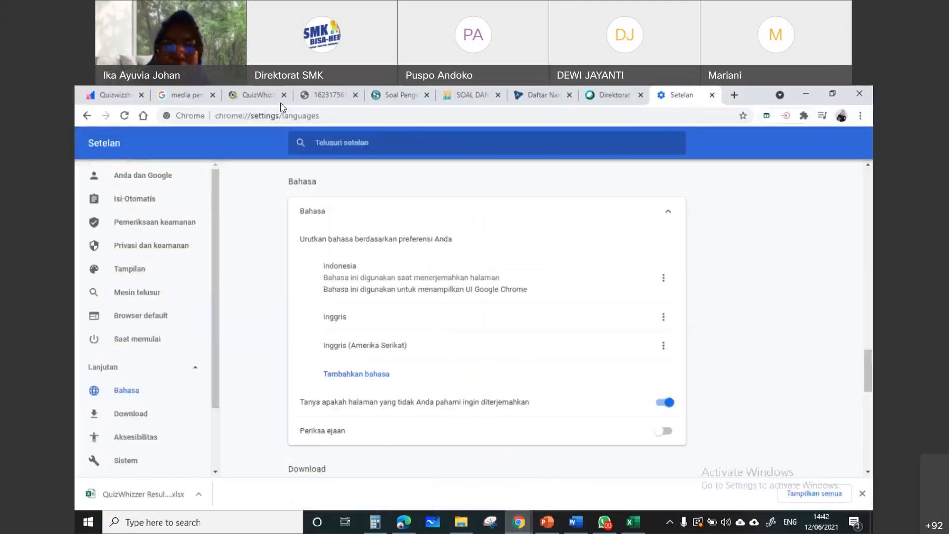
click(263, 95)
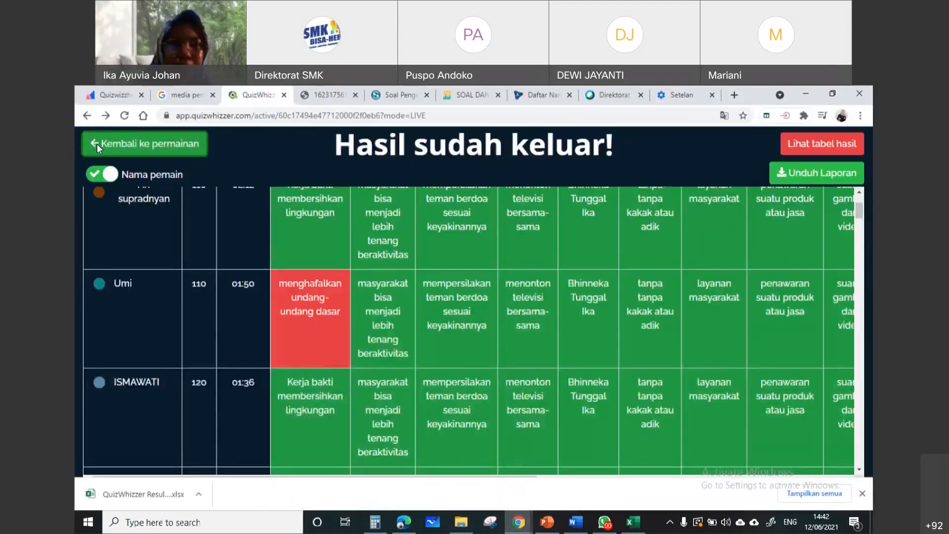
click(97, 144)
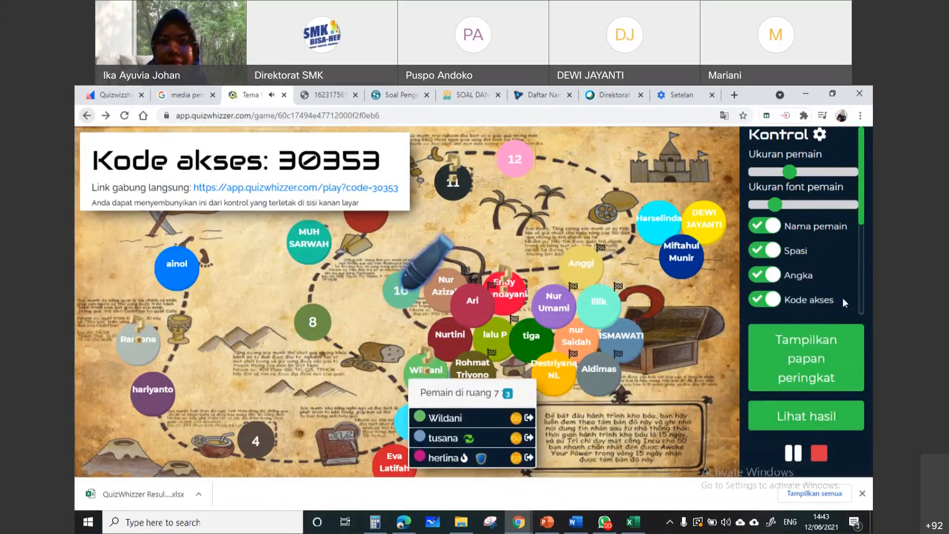
click(87, 116)
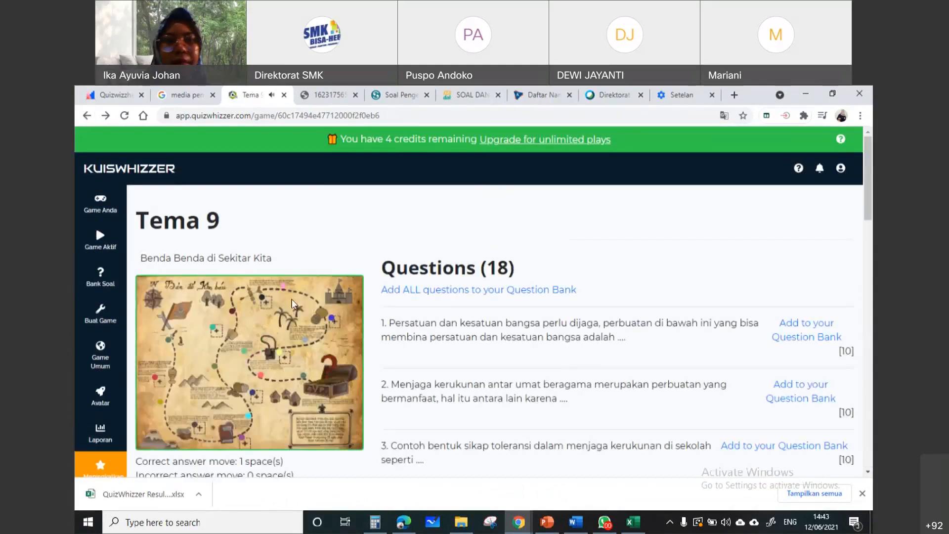
Begin a brand-new game rather than reusing the saved draft, and open the board template gallery
click(100, 322)
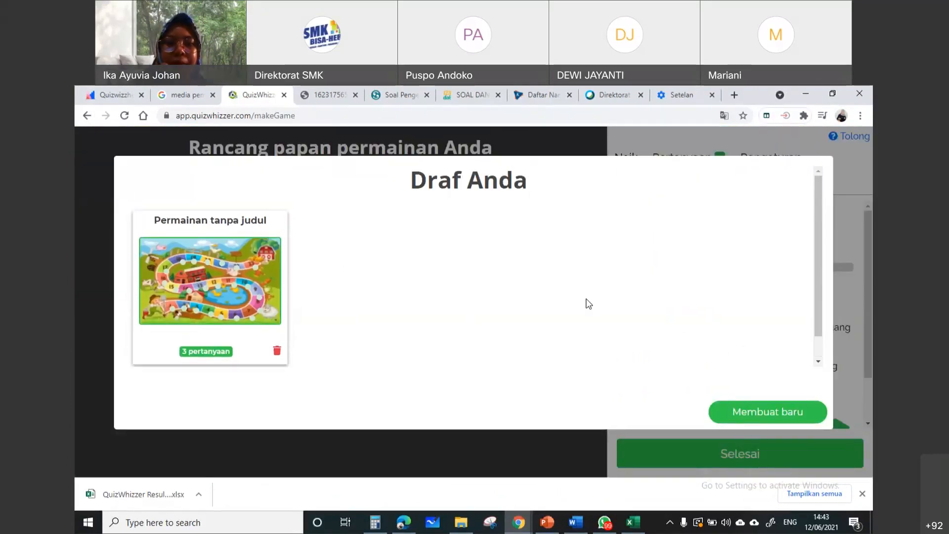
click(764, 408)
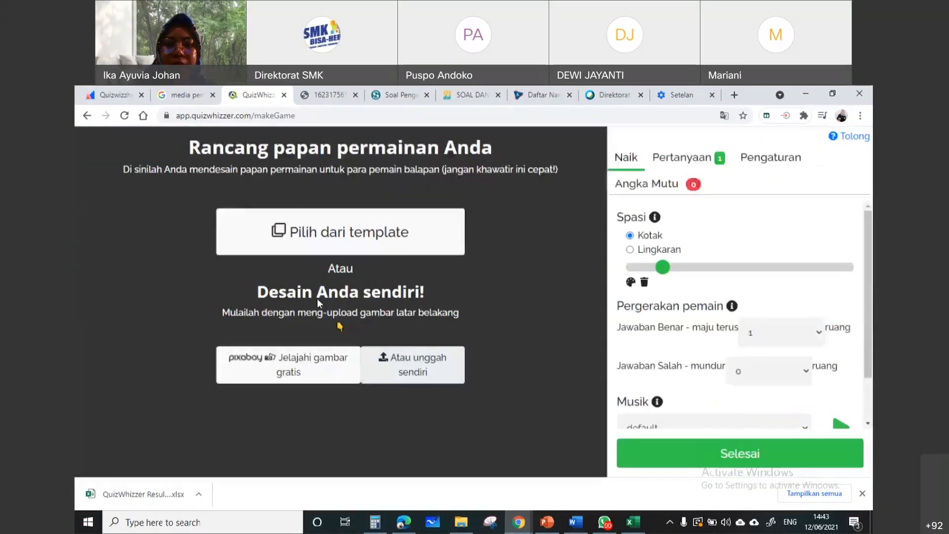
click(333, 241)
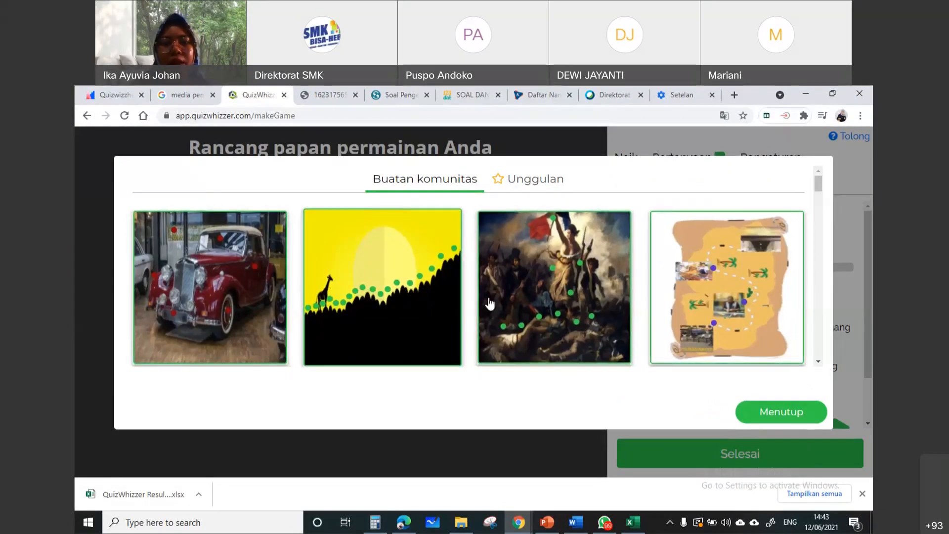
Browse the community-made templates and choose the farm board with the winding orange and green path and red arrows
scroll(497, 306, down, 1)
scroll(497, 305, down, 3)
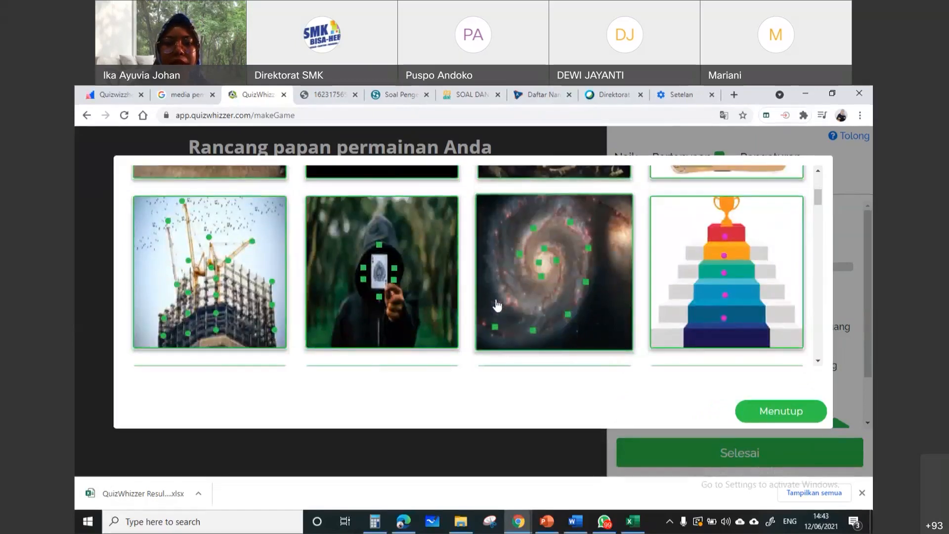
scroll(497, 305, down, 3)
scroll(496, 306, down, 5)
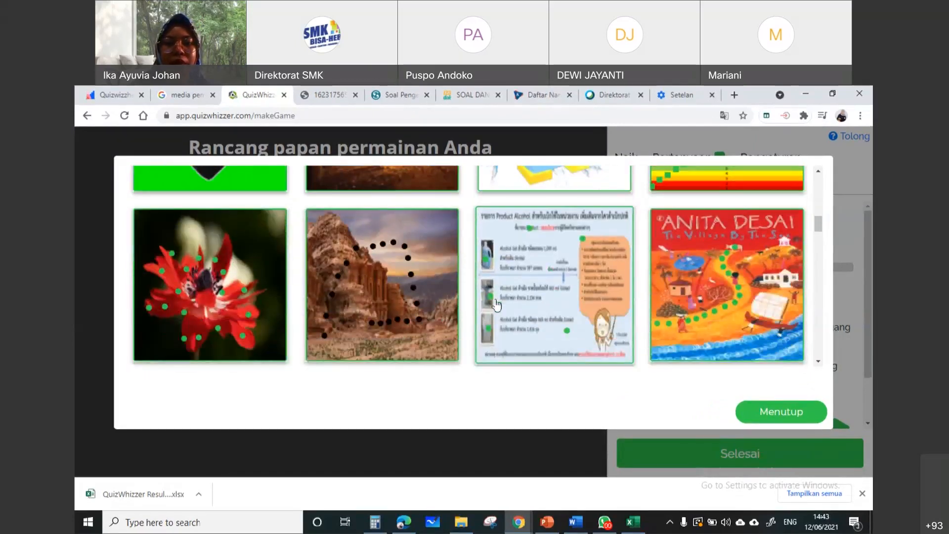
scroll(529, 289, down, 6)
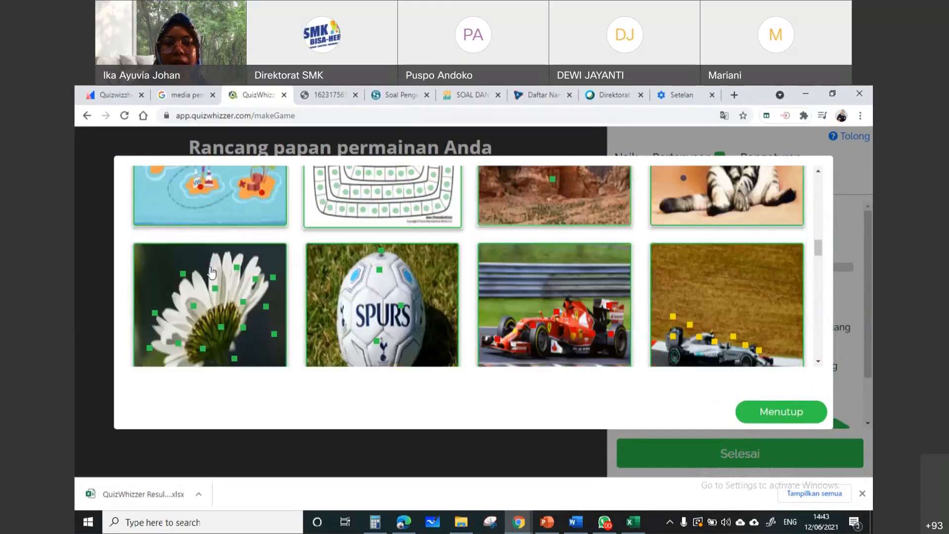
scroll(384, 277, down, 5)
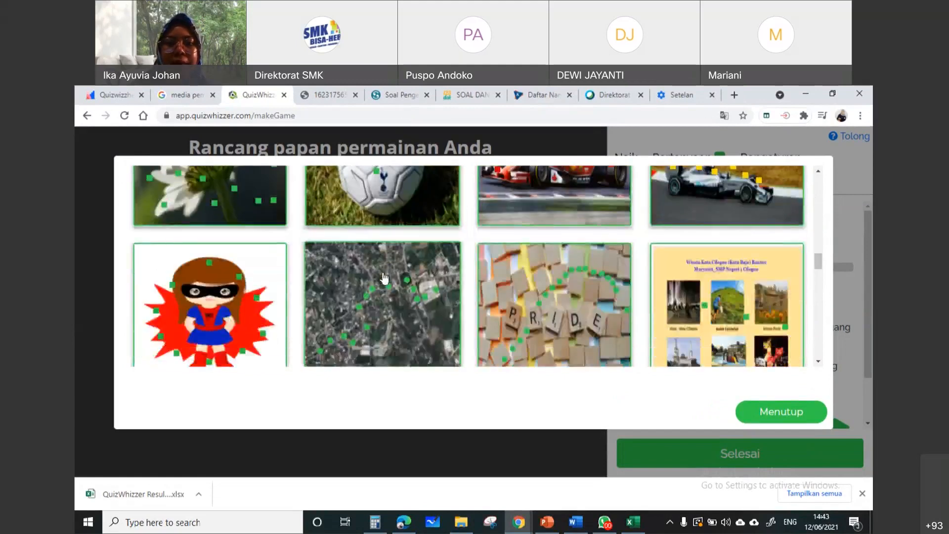
scroll(384, 277, down, 5)
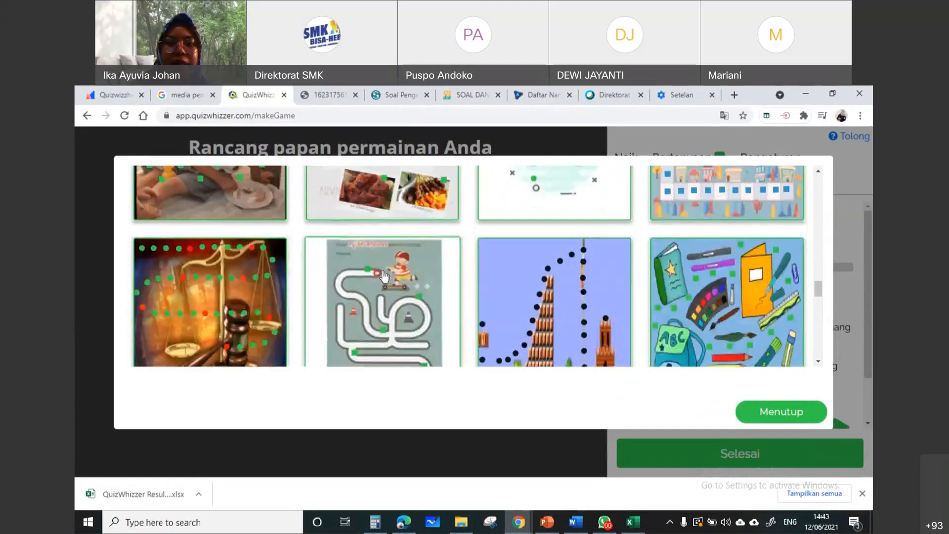
scroll(385, 273, down, 3)
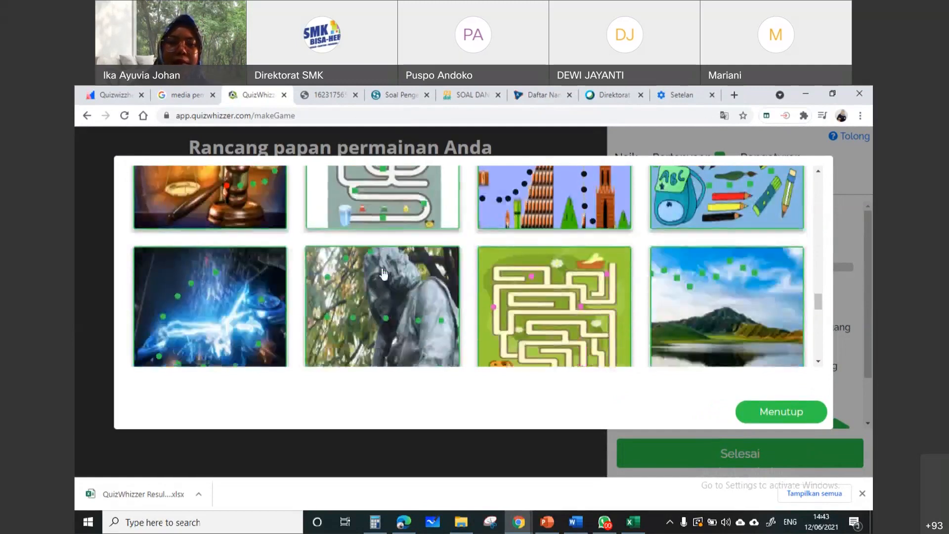
scroll(384, 273, down, 4)
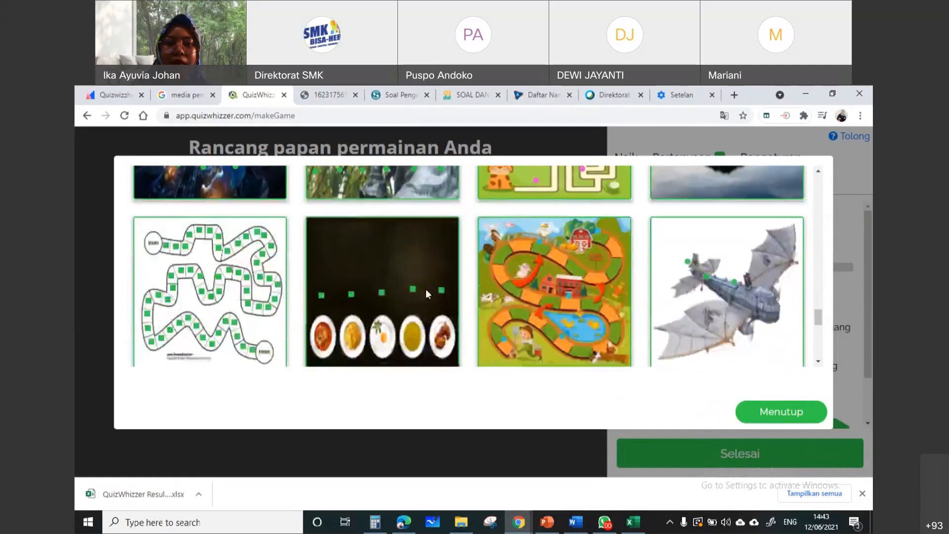
scroll(470, 297, down, 3)
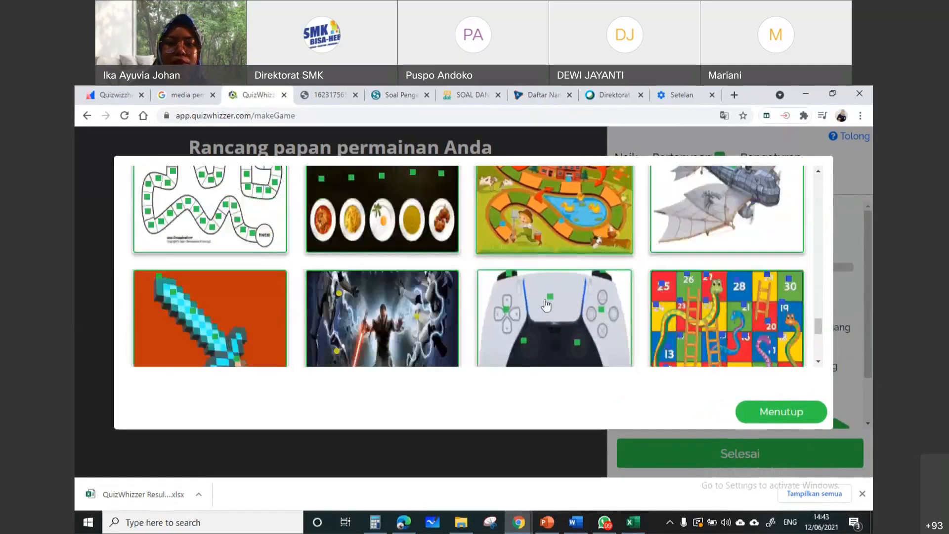
scroll(561, 299, up, 2)
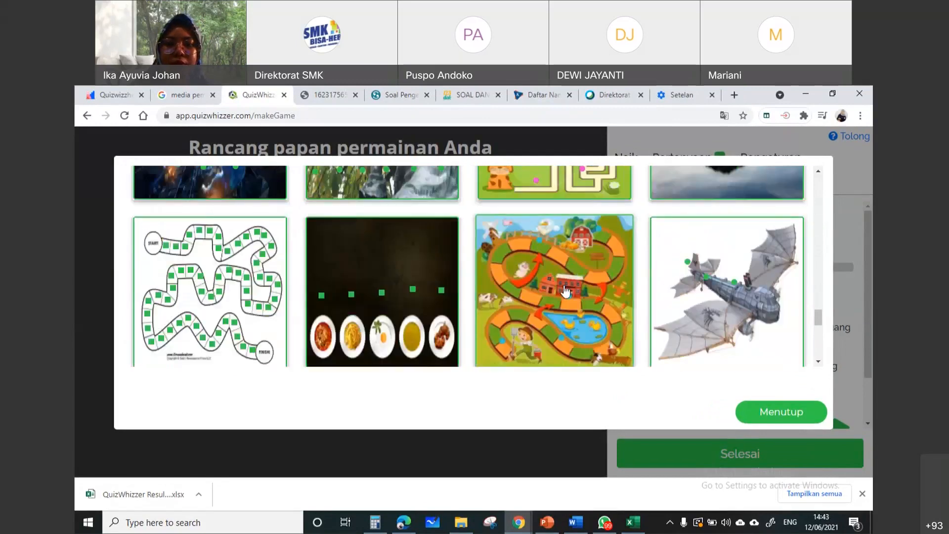
click(566, 292)
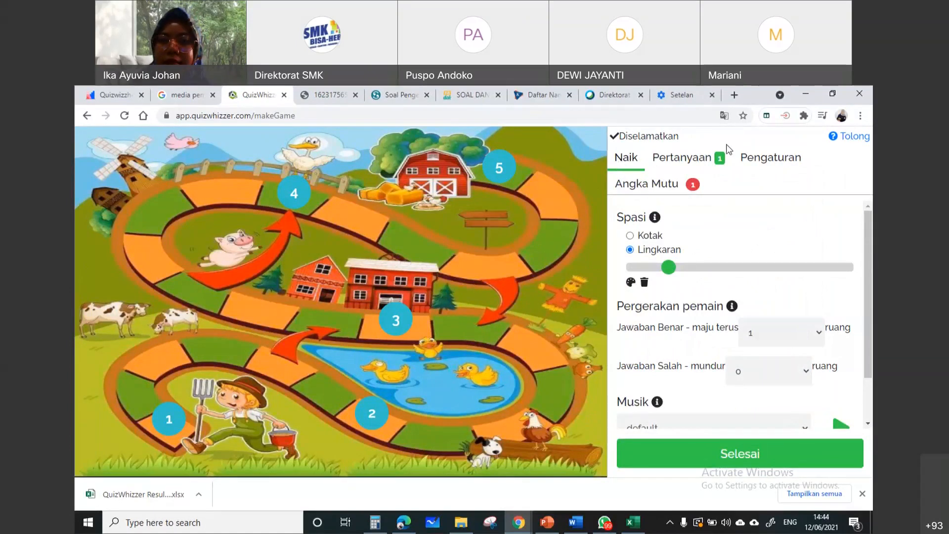
Switch the translated game editor page back to English and dismiss the translation options
right_click(812, 179)
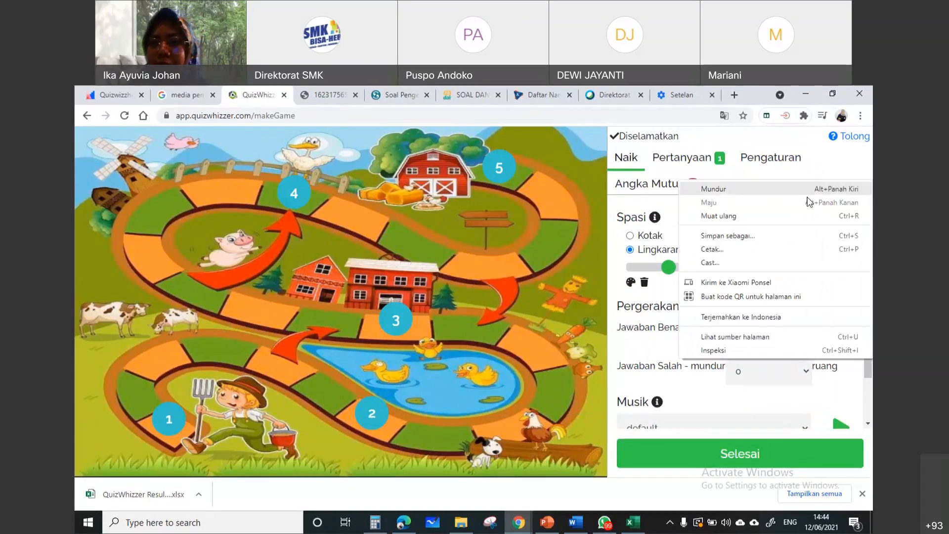
click(797, 317)
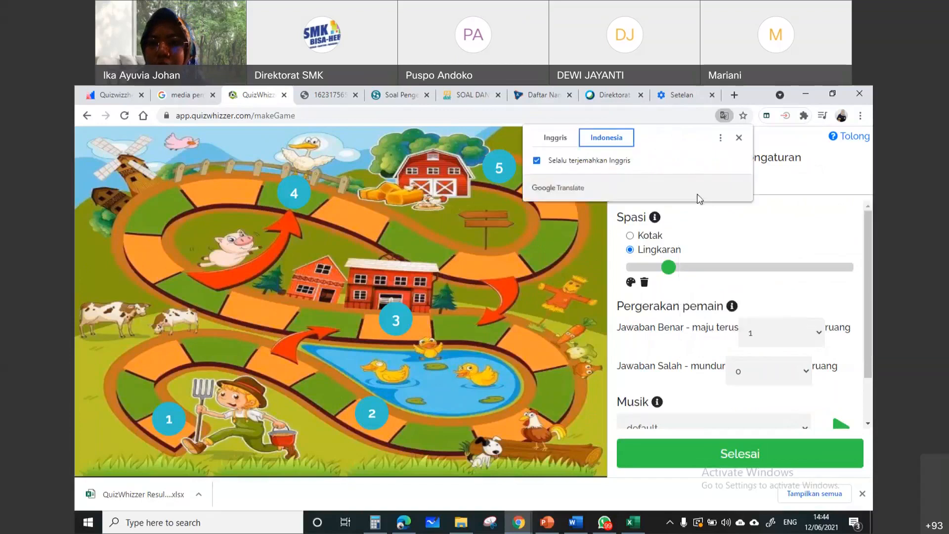
click(563, 142)
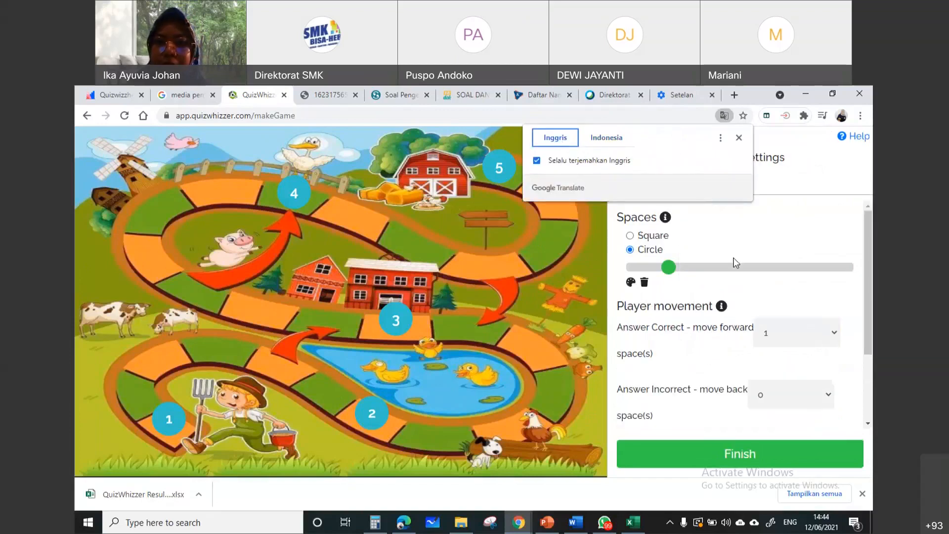
click(791, 236)
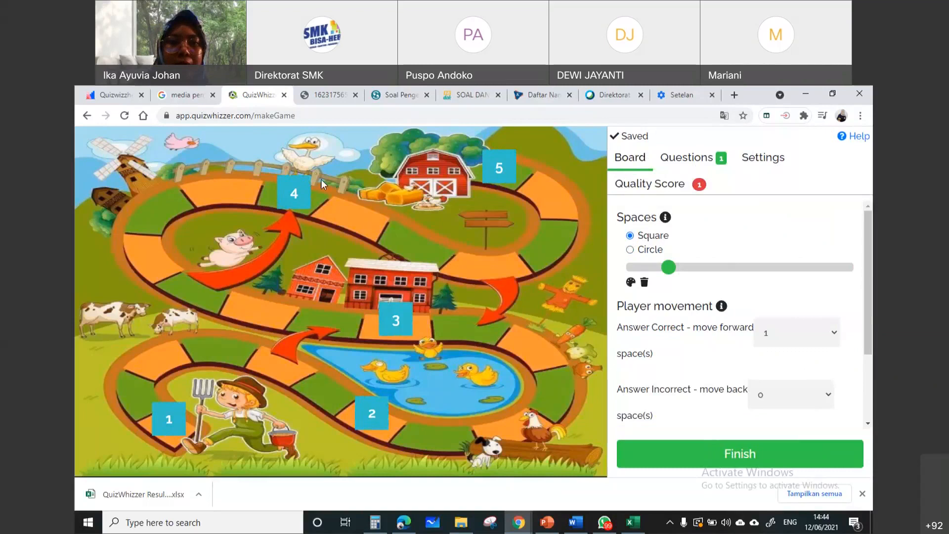
Set the board spaces to circles, try a much larger size, and make them slightly smaller than the template's
click(627, 250)
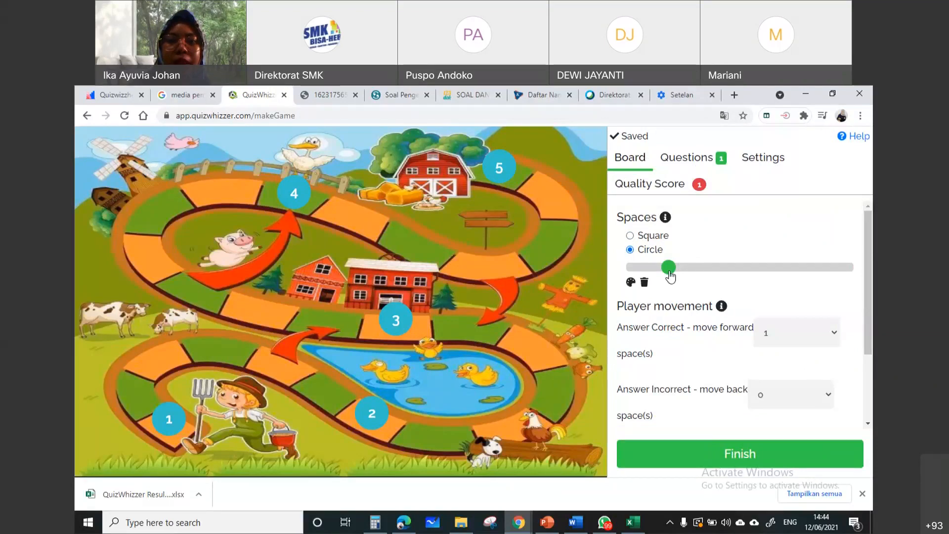
drag(669, 272, 784, 280)
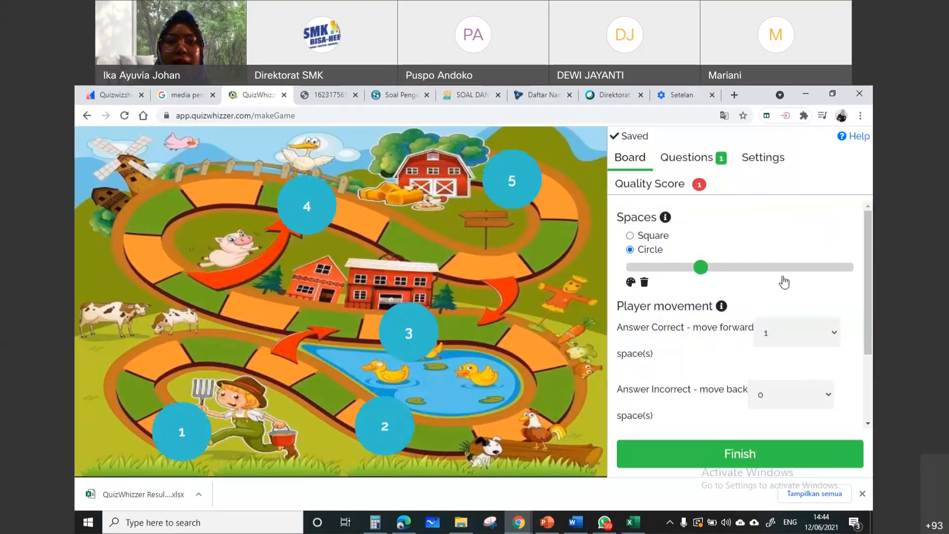
mouse_move(673, 289)
mouse_down()
mouse_move(628, 293)
mouse_move(674, 293)
mouse_up()
drag(674, 293, 645, 254)
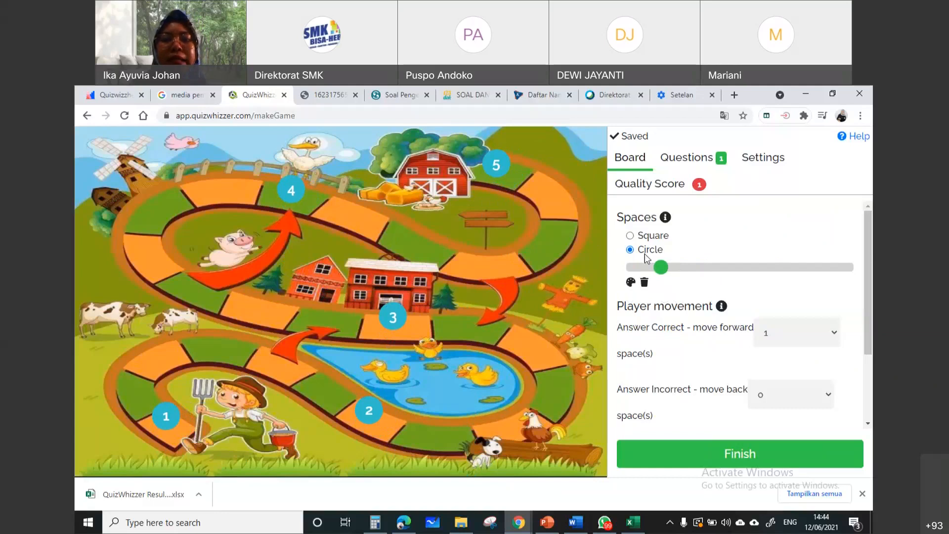
Open the color options for the spaces and place extra spaces 6 to 17 along the farm path
click(631, 282)
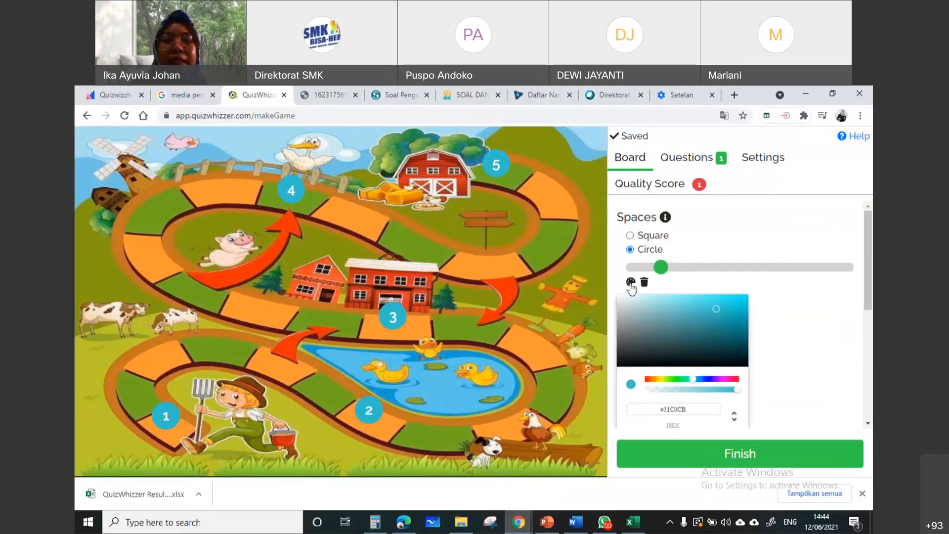
click(161, 418)
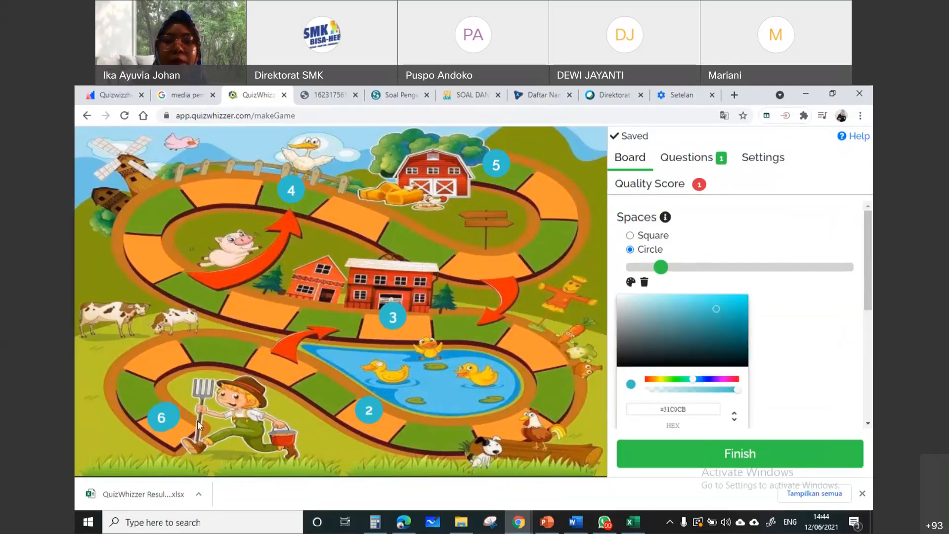
click(169, 419)
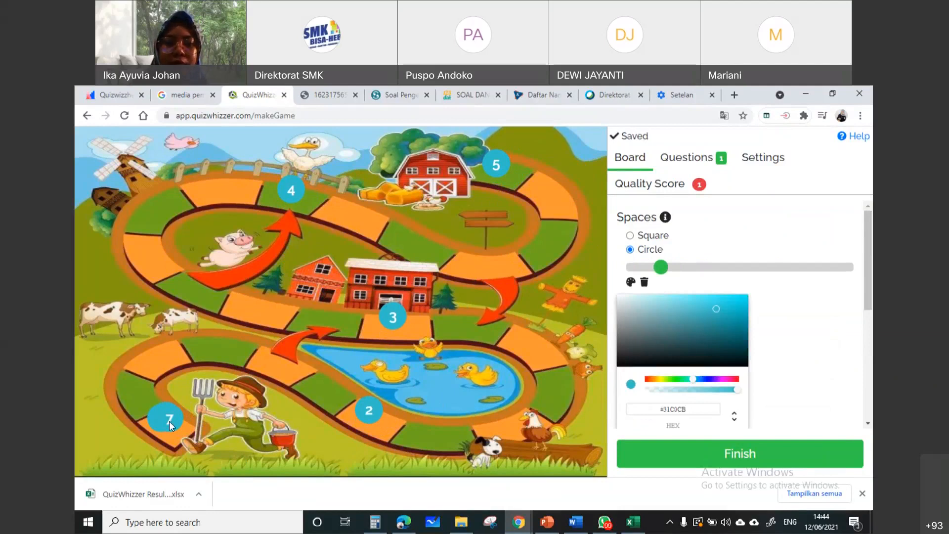
click(136, 379)
click(179, 261)
click(156, 243)
click(171, 204)
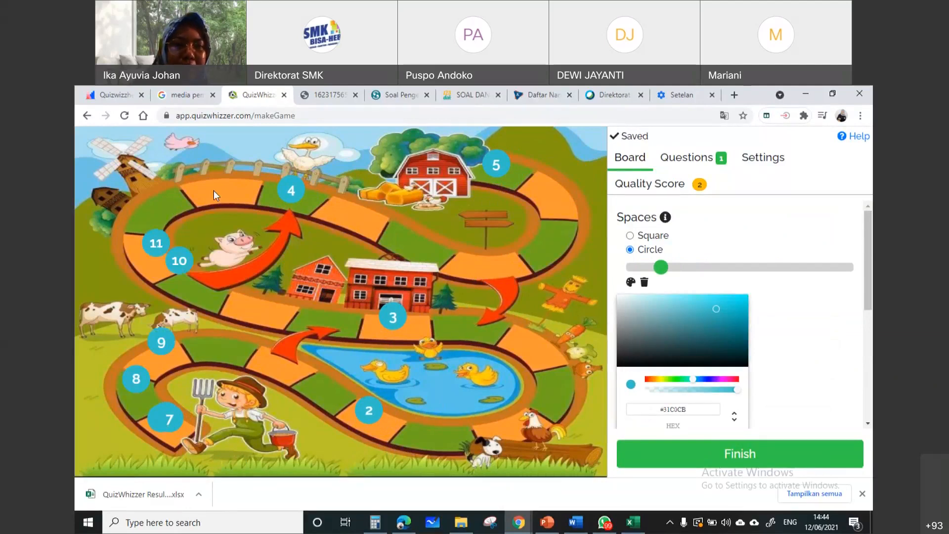
click(262, 202)
click(304, 236)
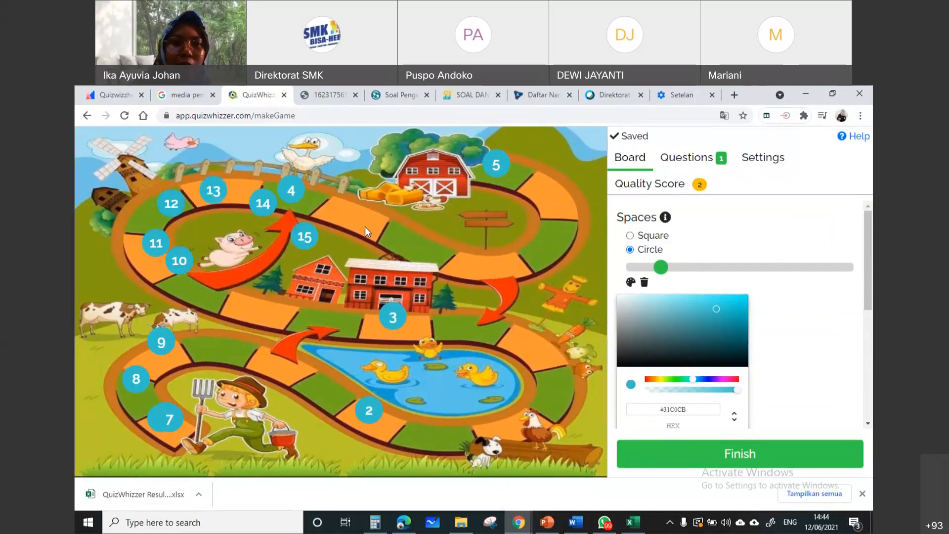
click(493, 246)
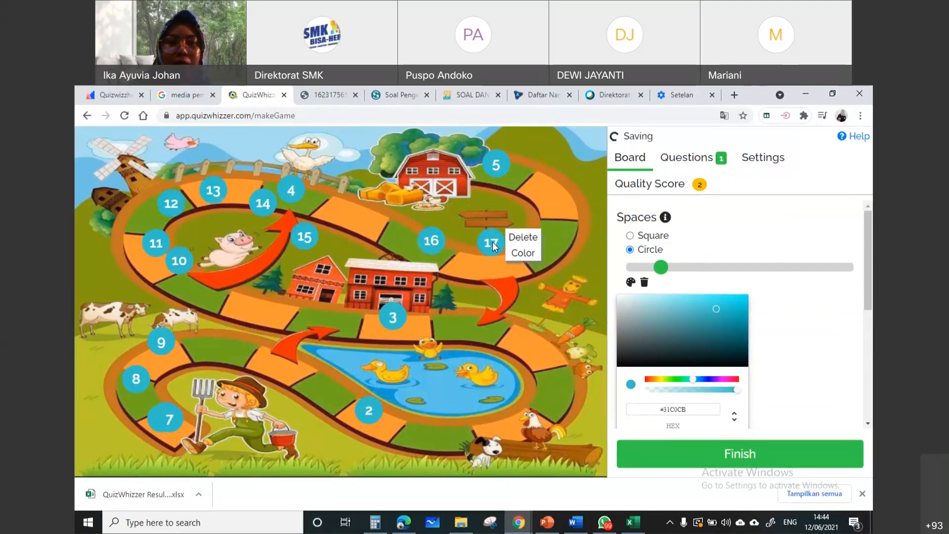
Delete the extra spaces numbered 17 down to 6 from the farm board, one at a time
click(523, 238)
click(460, 236)
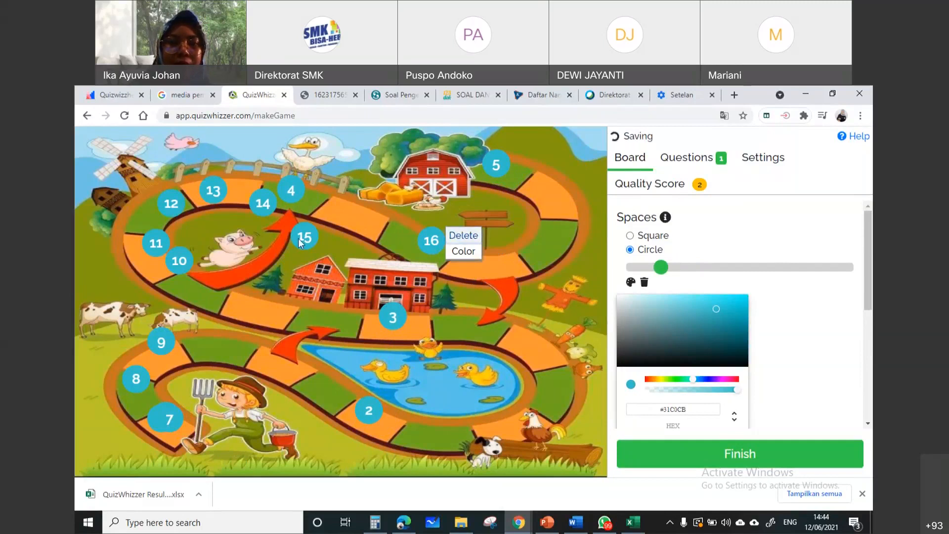
click(310, 239)
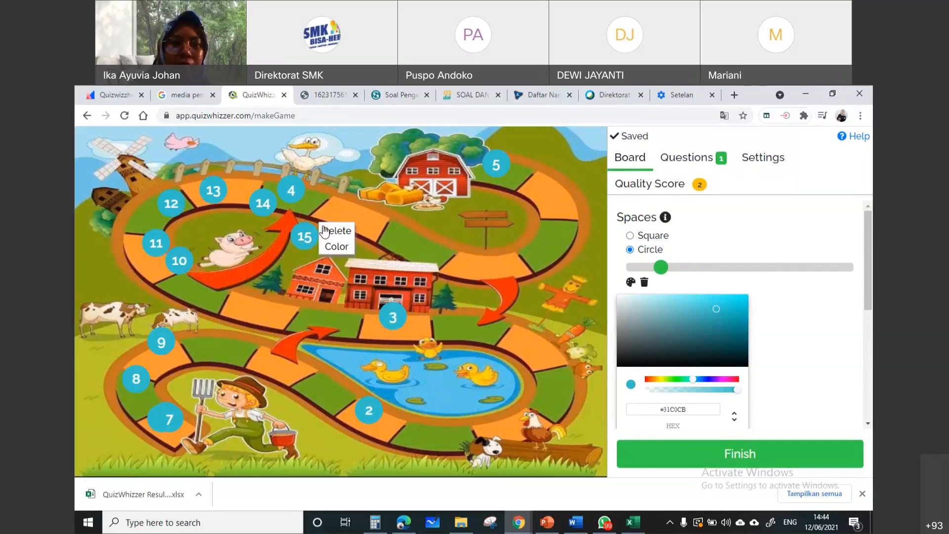
click(324, 230)
click(272, 197)
click(293, 197)
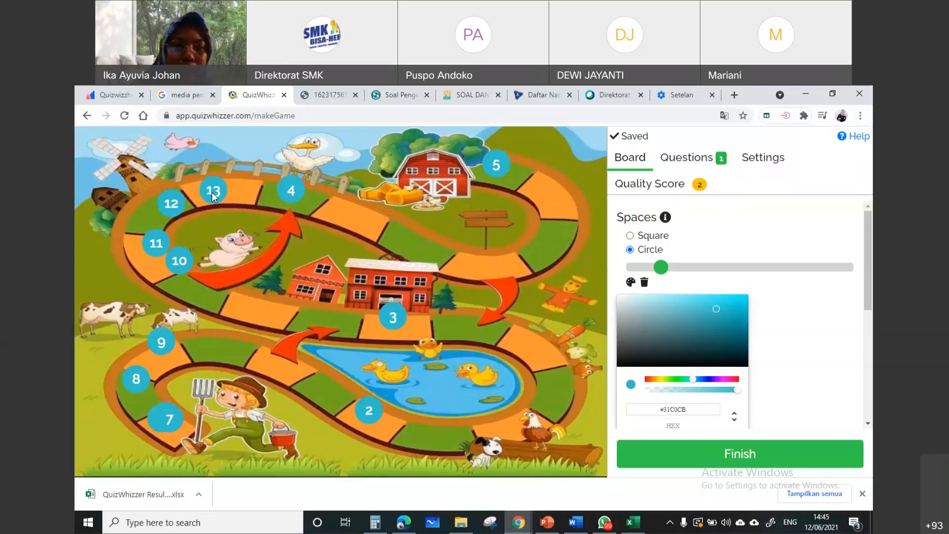
click(213, 193)
click(235, 187)
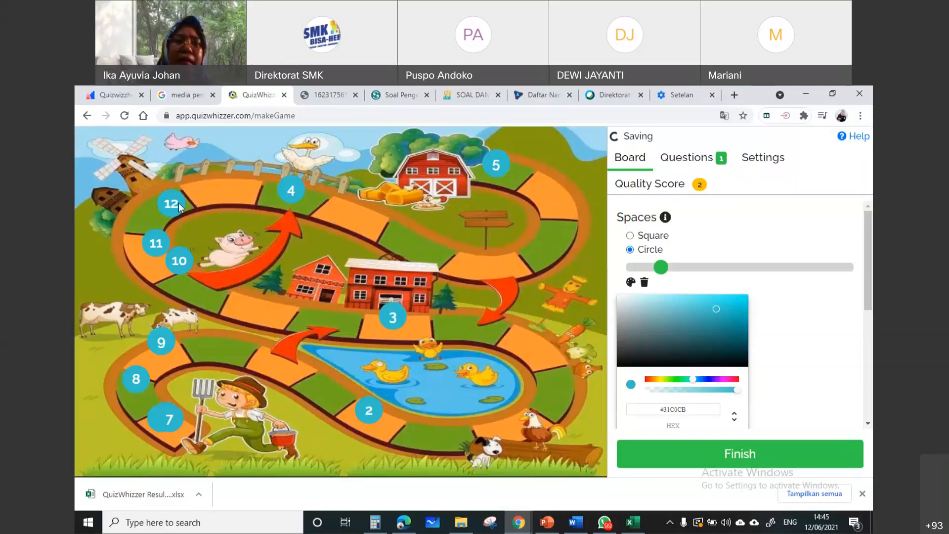
click(177, 203)
click(201, 197)
click(159, 244)
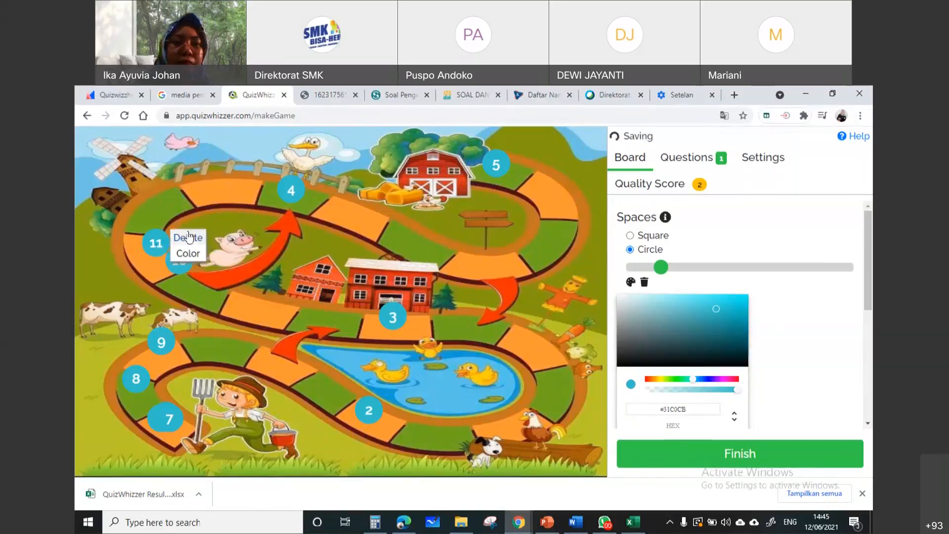
click(188, 238)
click(177, 261)
click(210, 257)
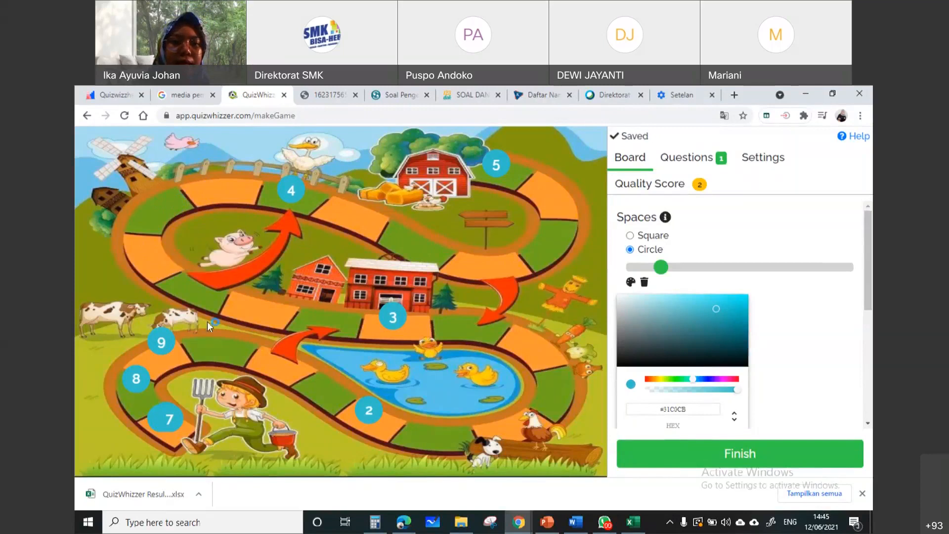
click(163, 343)
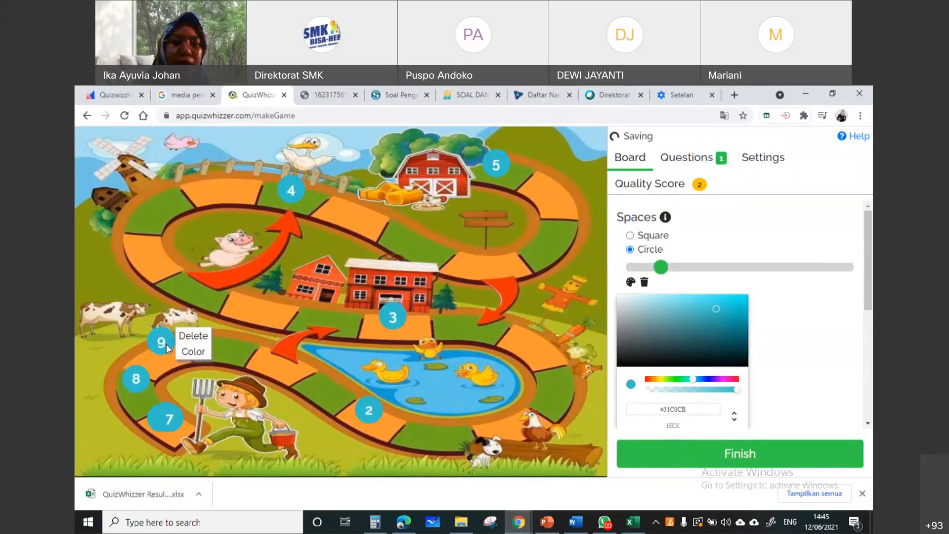
click(192, 343)
click(136, 379)
click(169, 373)
drag(150, 384, 148, 381)
click(148, 382)
click(185, 374)
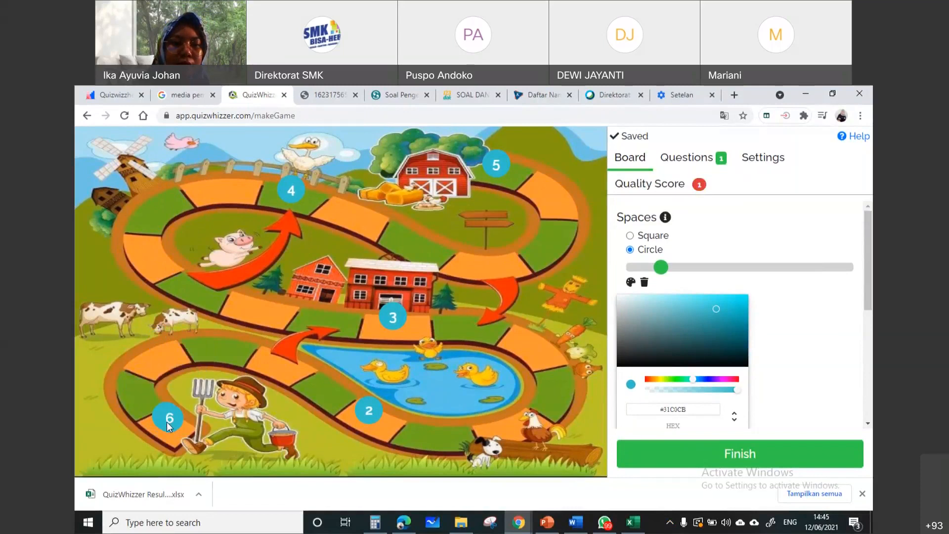
click(167, 422)
click(193, 414)
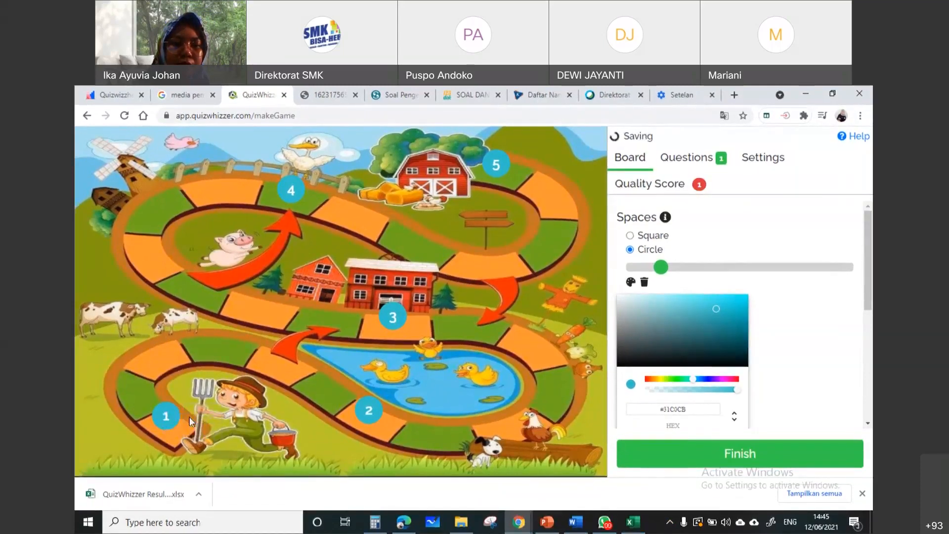
Change the color of space 1 on the farm board to green, #31CB31
click(164, 419)
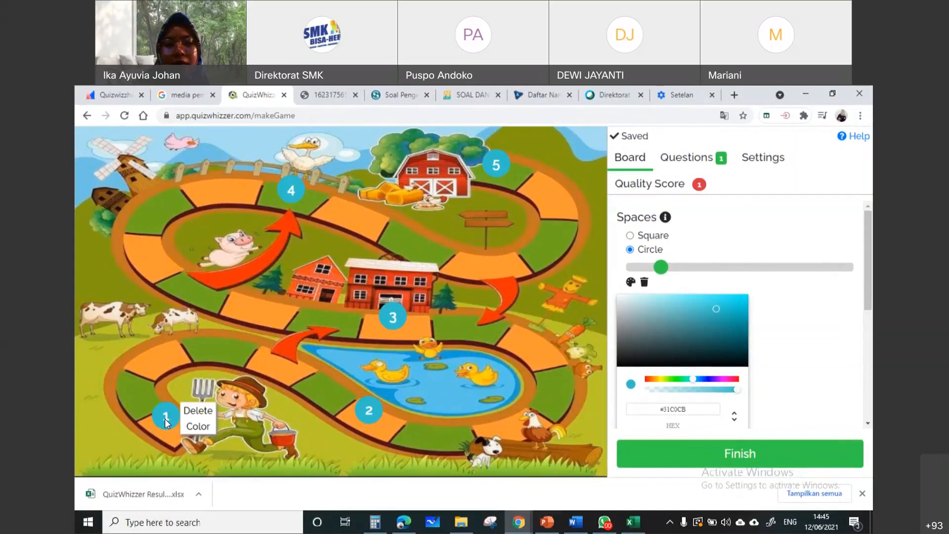
click(198, 426)
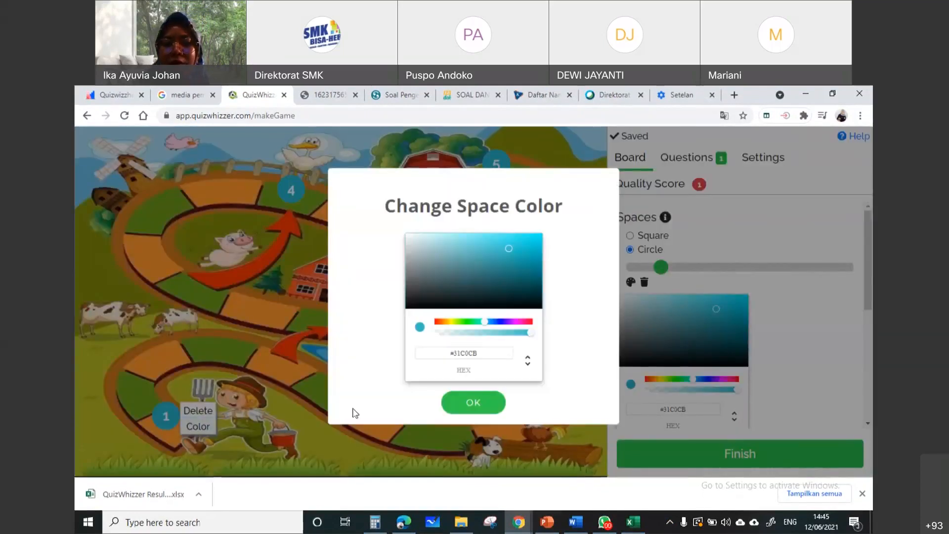
drag(482, 322, 467, 323)
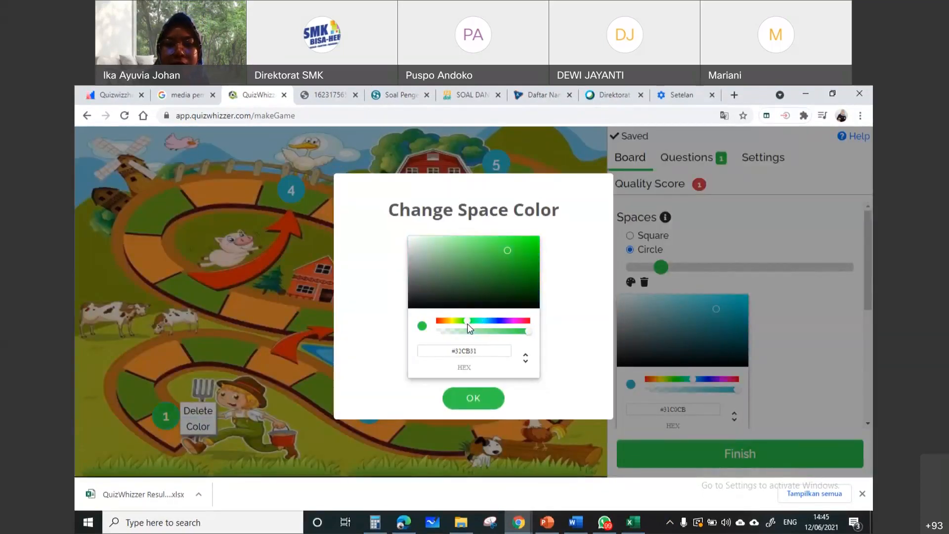
click(467, 406)
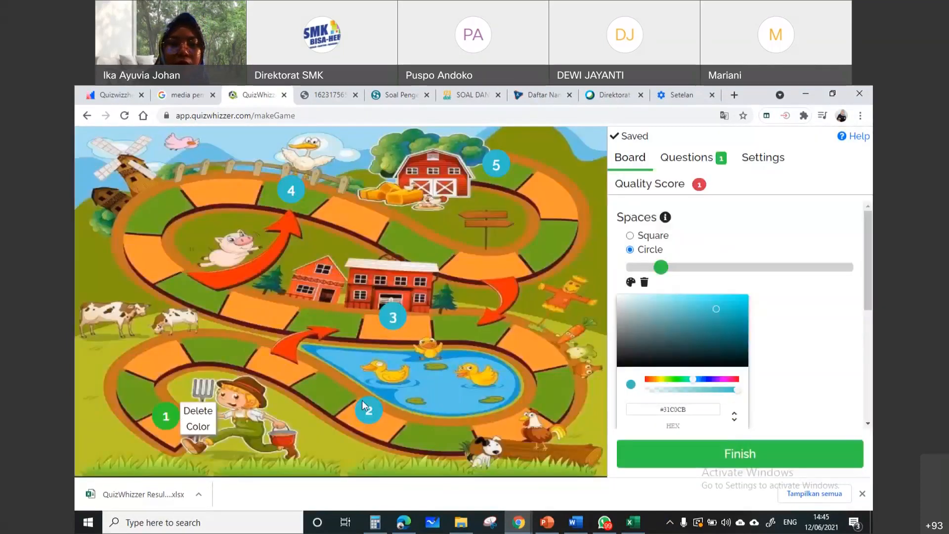
Recolor space 2 beside the duck pond pink, using #CB3184
click(374, 414)
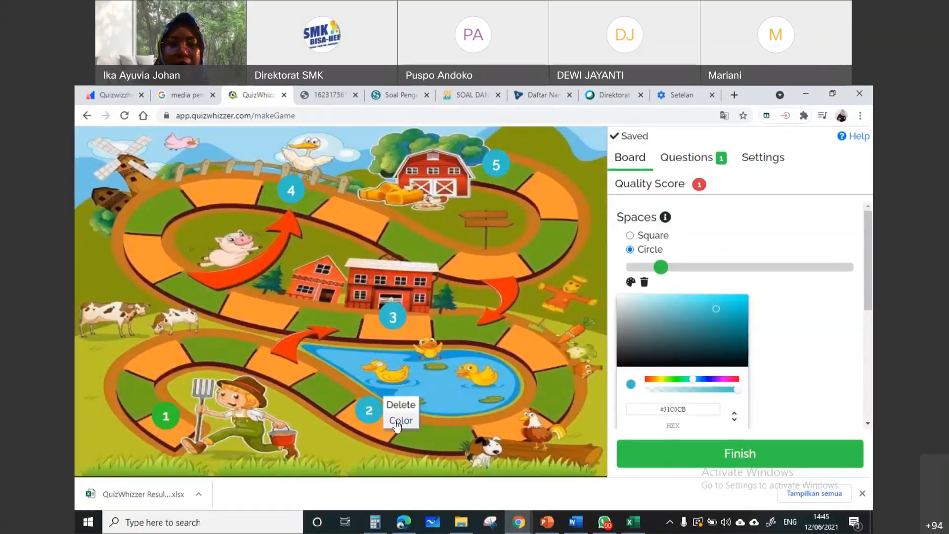
click(398, 423)
click(525, 322)
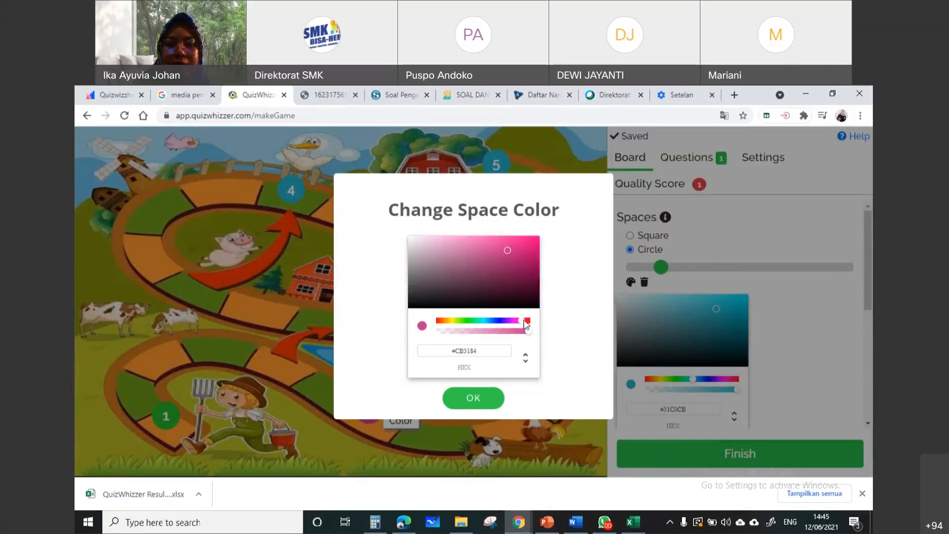
click(482, 400)
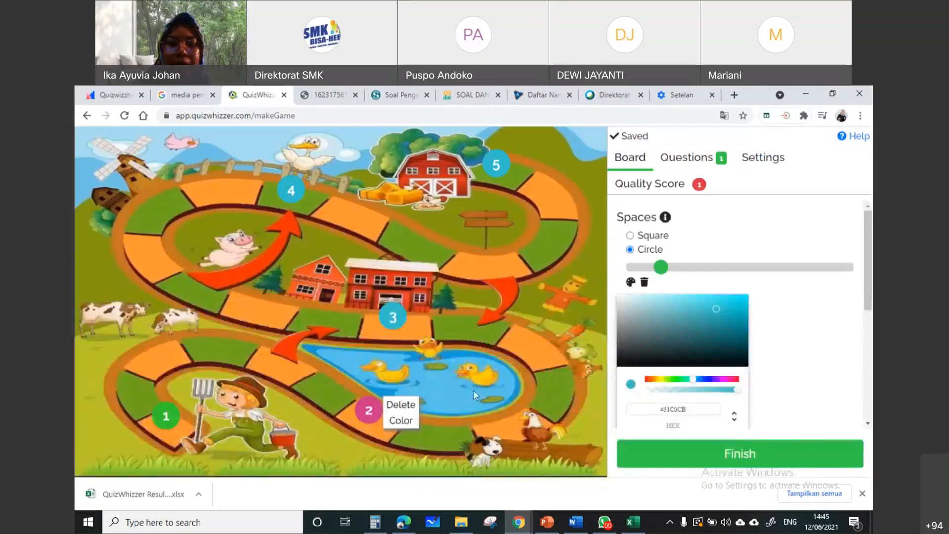
Recolor space 3 below the red farmhouse to a blue-violet
click(393, 318)
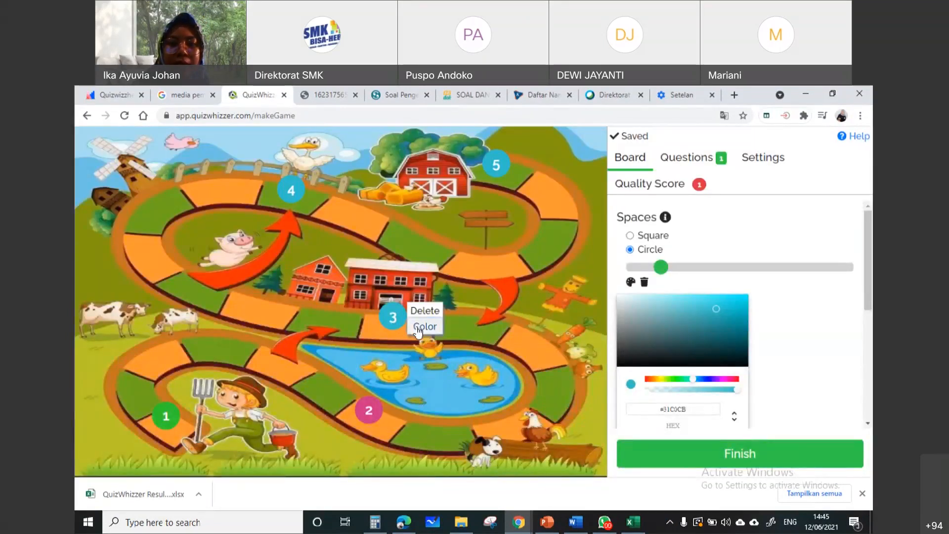
click(418, 327)
click(473, 320)
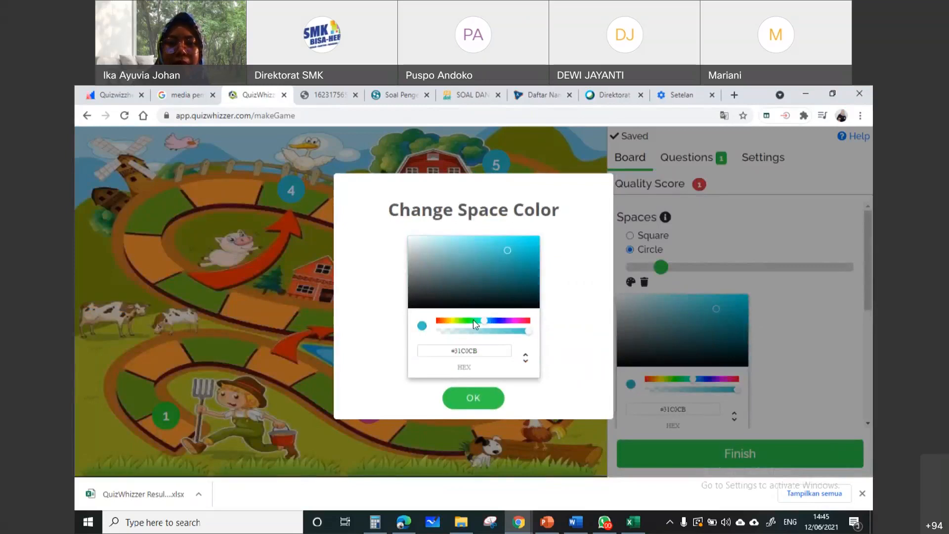
click(502, 321)
click(480, 396)
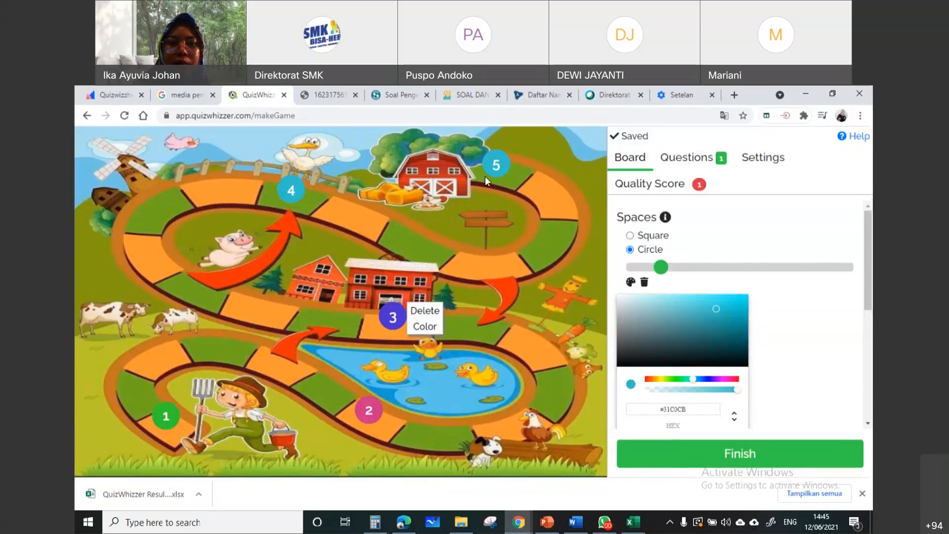
Recolor space 5 next to the barn to a light yellow, #F3EA55
click(498, 165)
click(526, 174)
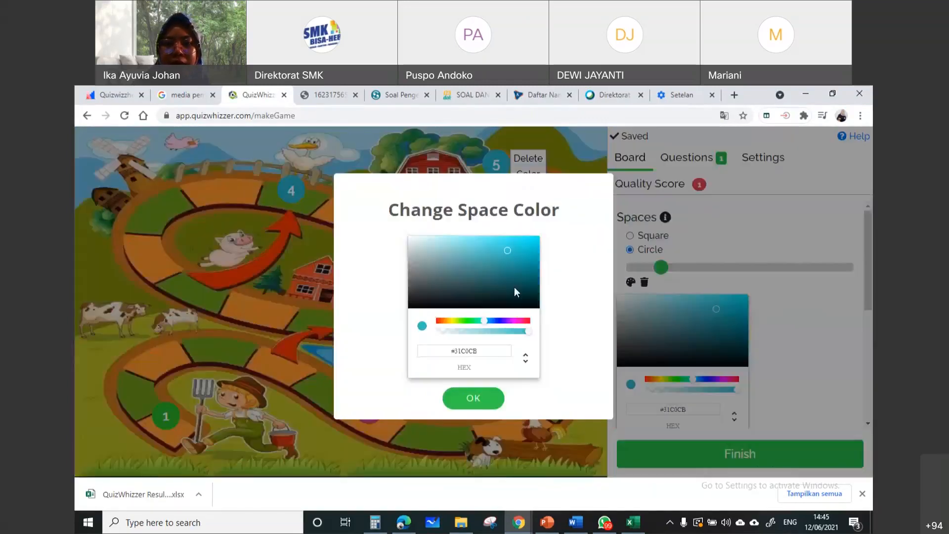
click(454, 321)
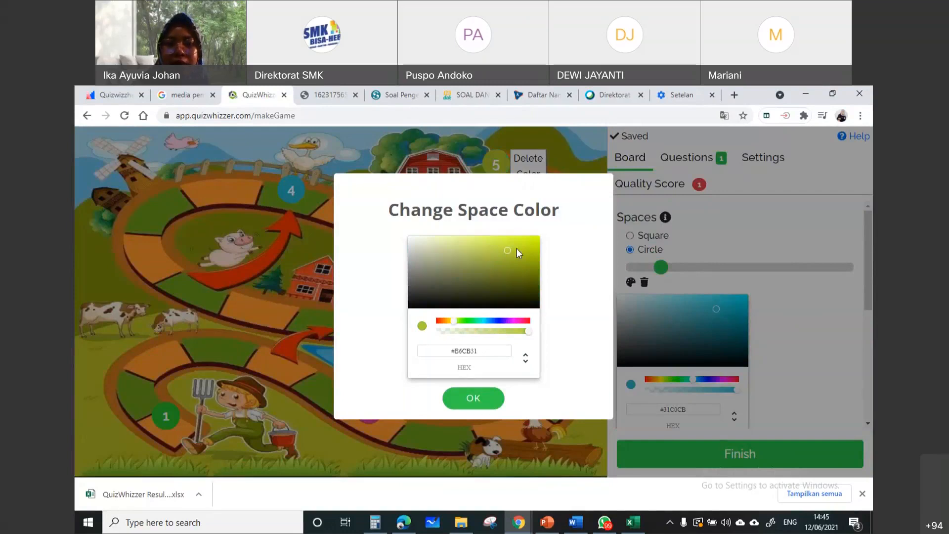
drag(506, 251, 484, 244)
click(450, 321)
drag(485, 243, 494, 240)
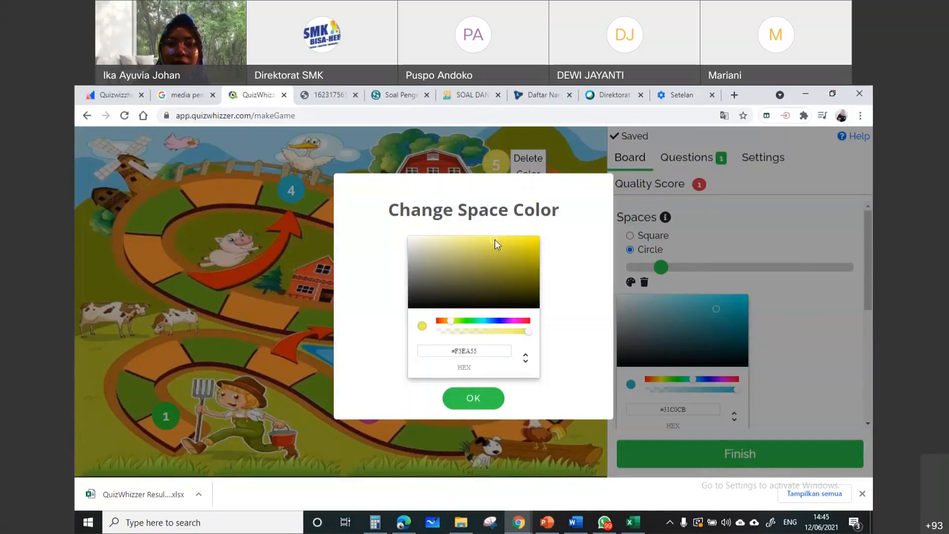
click(474, 400)
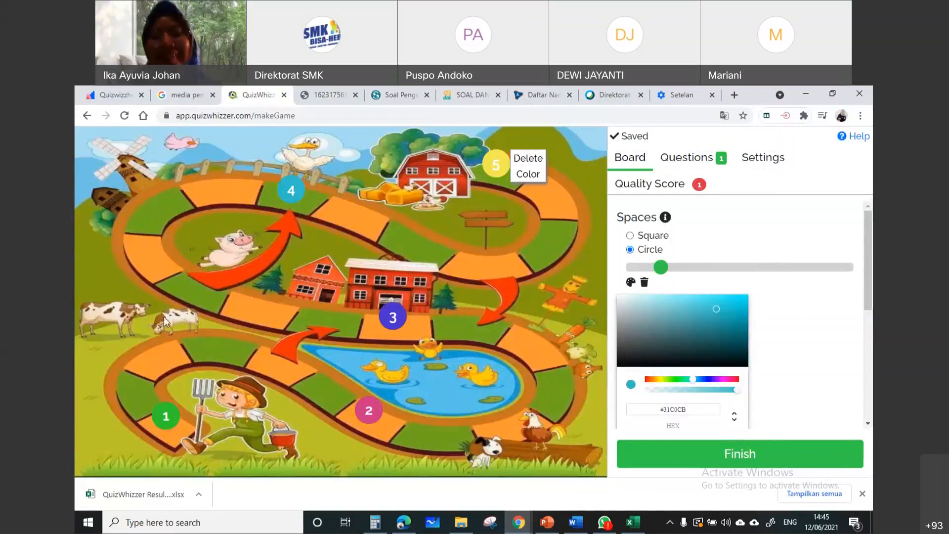
Try to finish the game without a title, and return to the board options
click(702, 452)
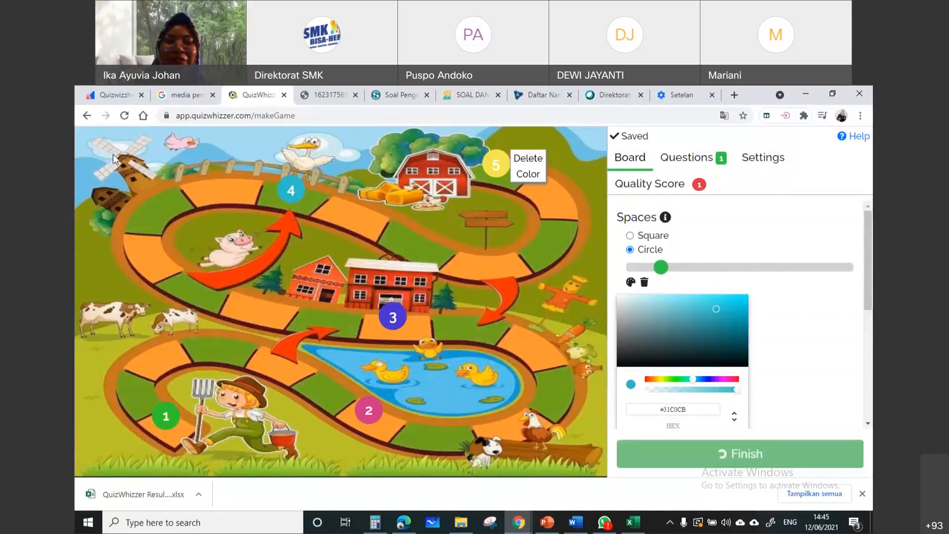
click(759, 213)
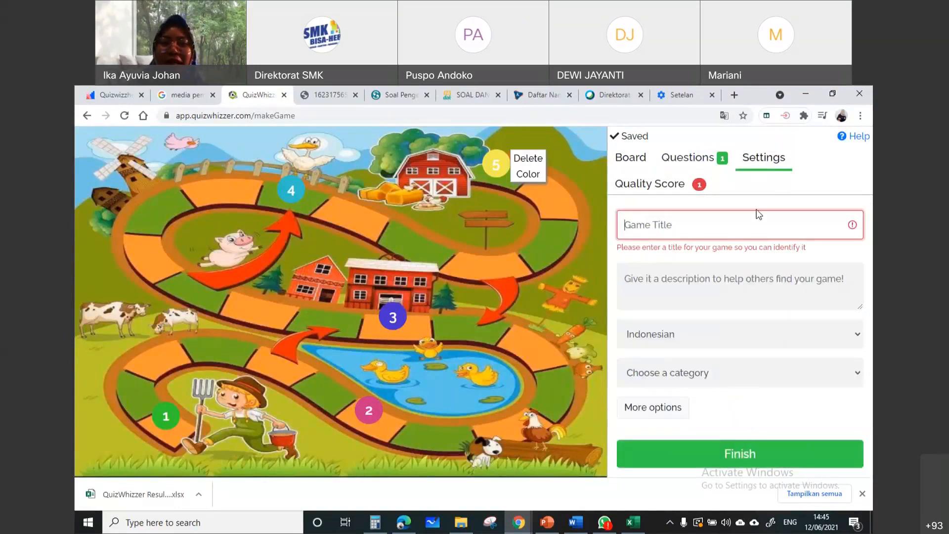
click(631, 159)
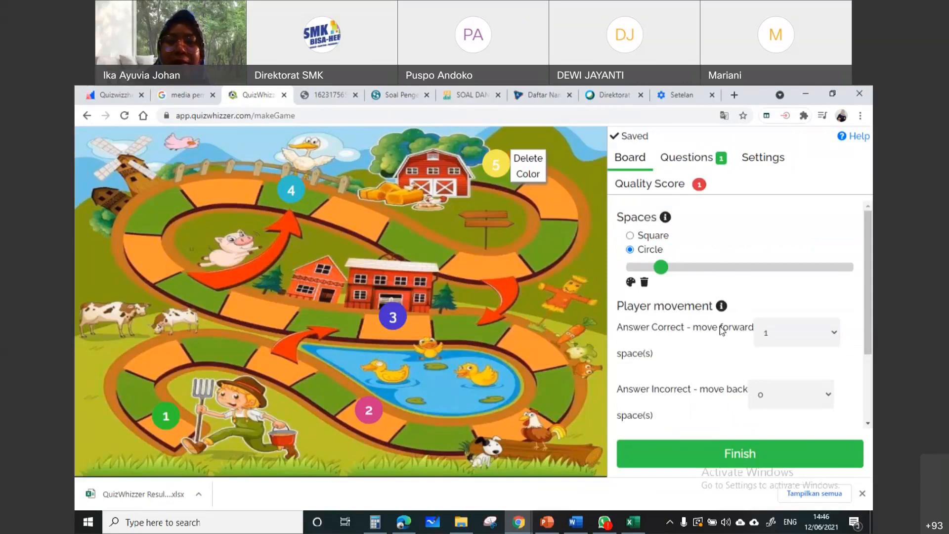
Examine the available choices for how far players move forward after a correct answer
scroll(722, 330, down, 1)
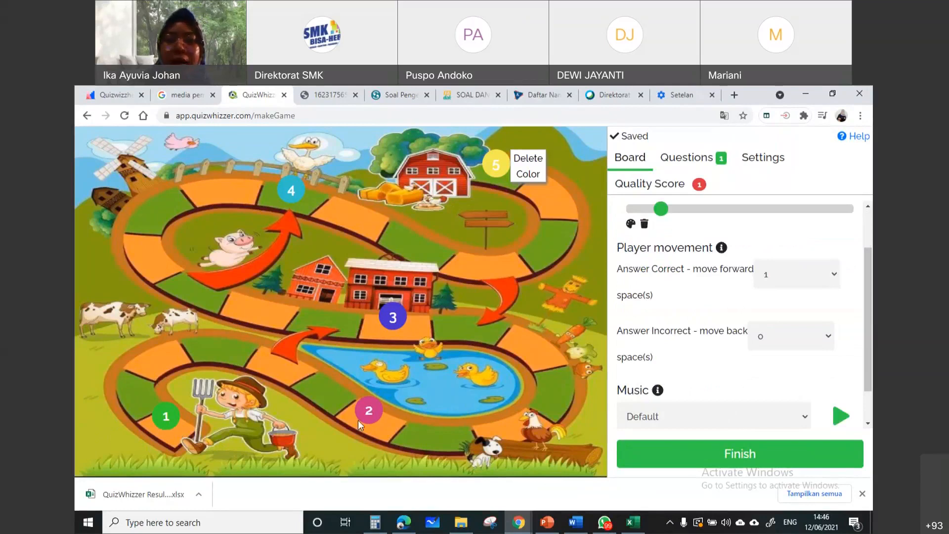
click(834, 277)
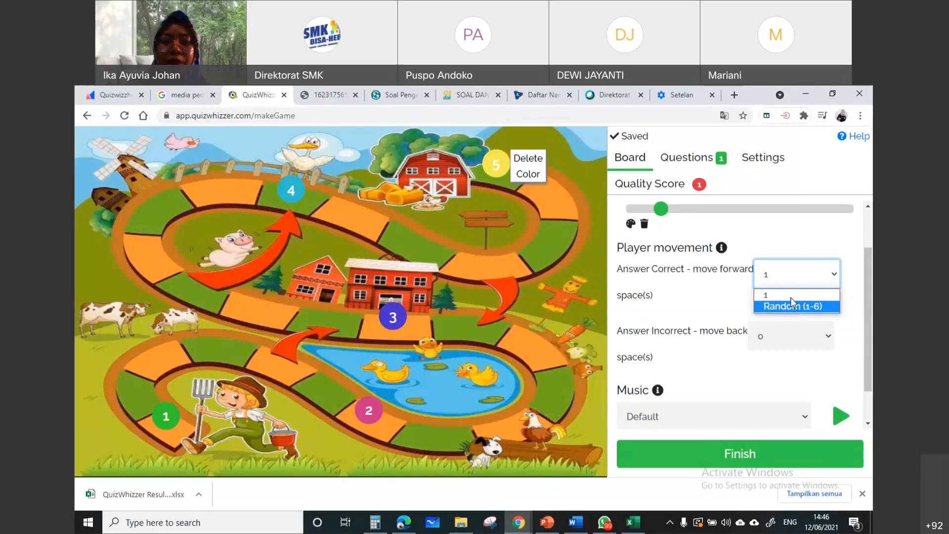
click(692, 319)
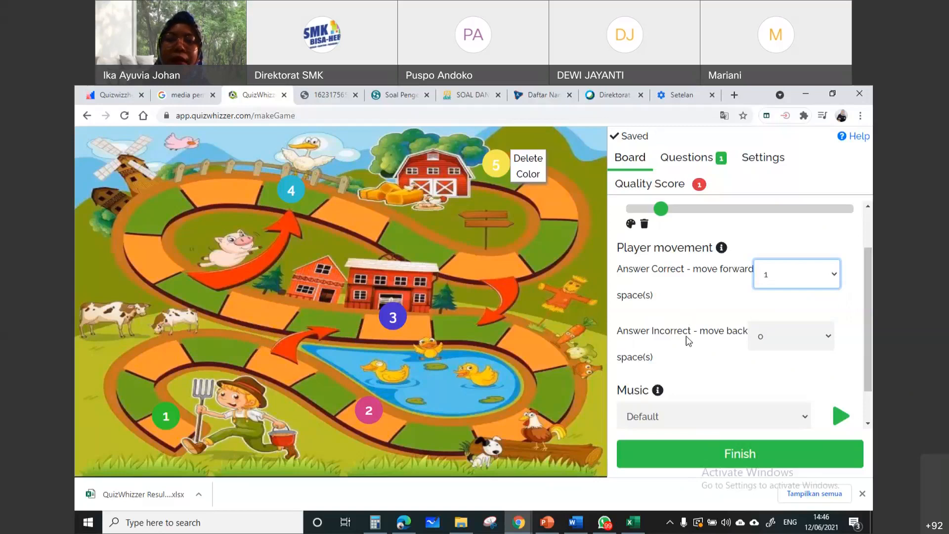
Try moving players back 1 space for an incorrect answer, and reset the value to 0
click(791, 336)
click(774, 369)
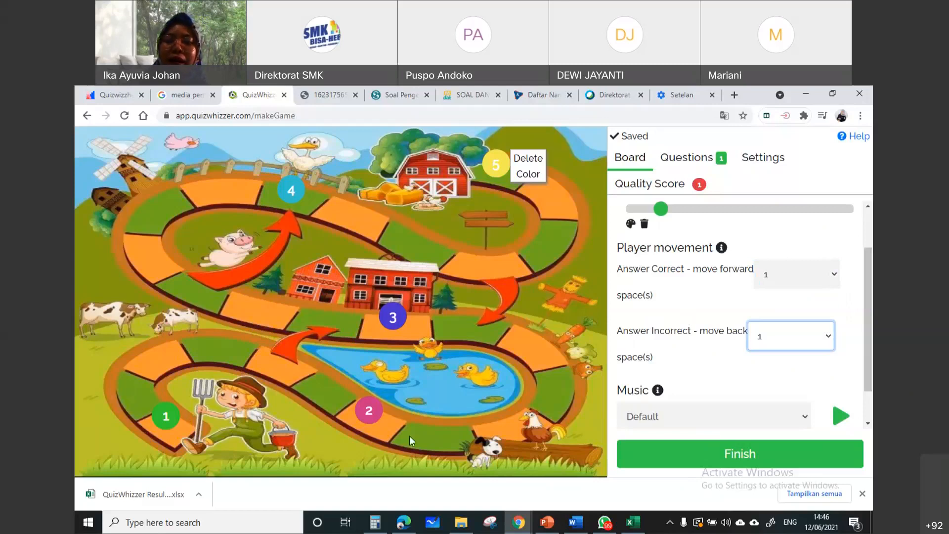
click(791, 337)
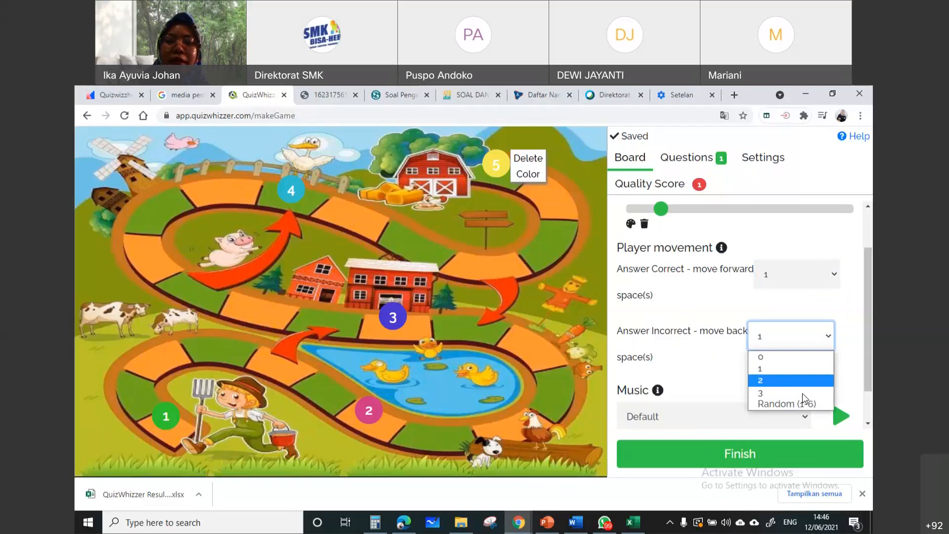
click(808, 358)
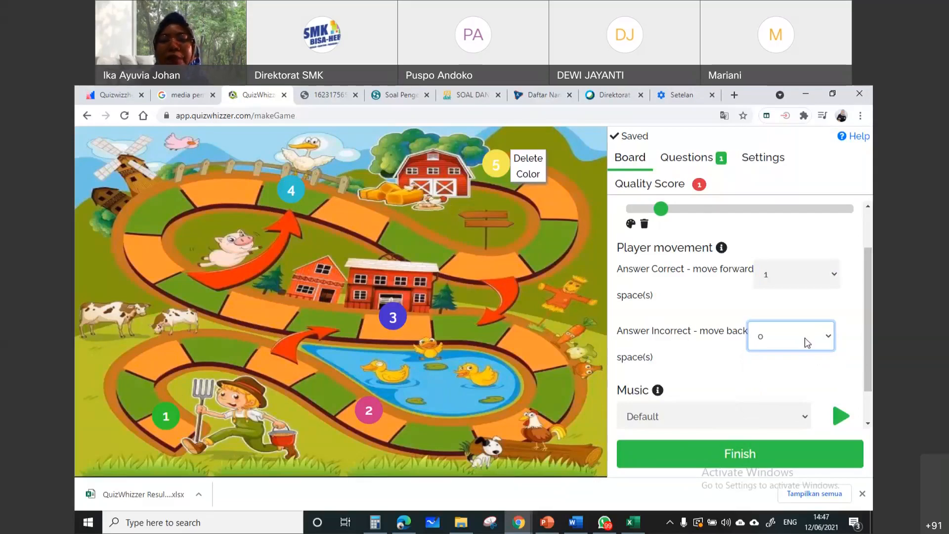
Try Festive as the game music, preview the track, and switch the selection to They Say
scroll(801, 346, down, 1)
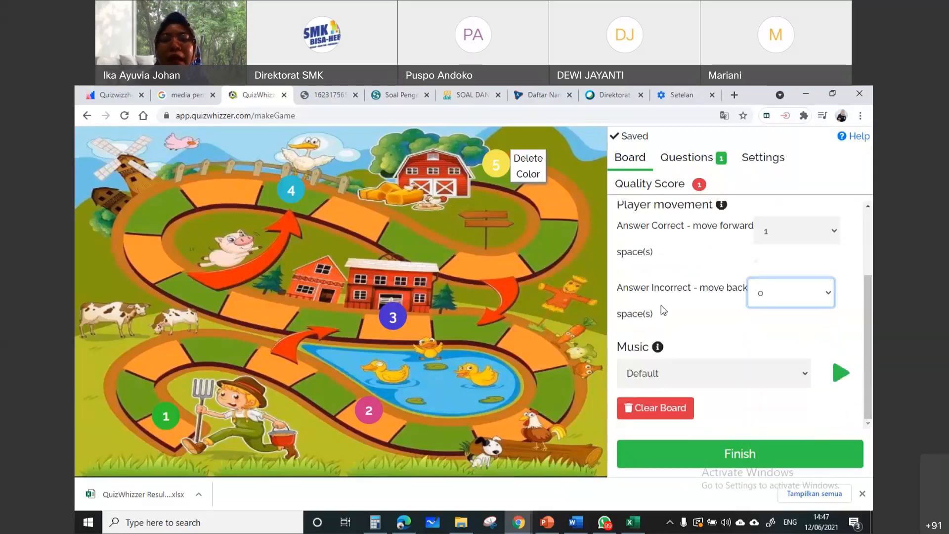
click(669, 368)
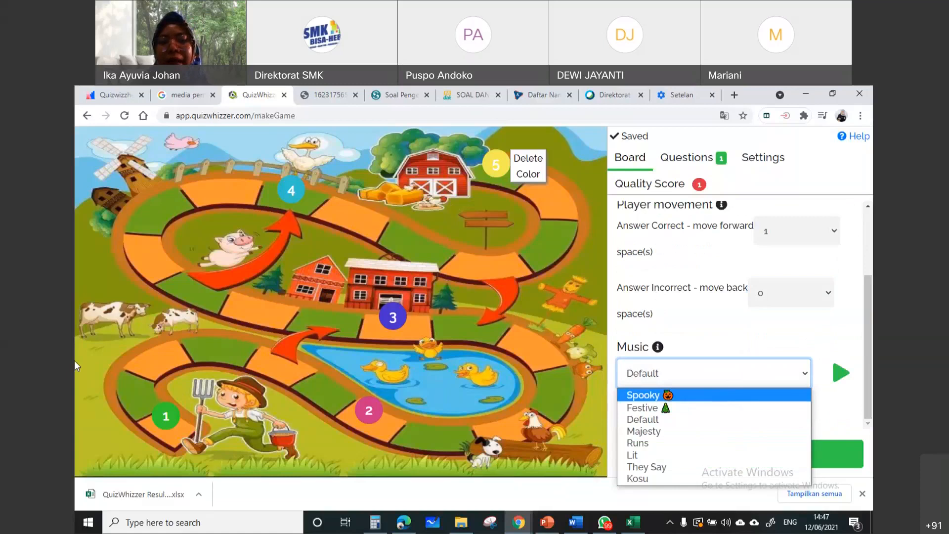
click(647, 409)
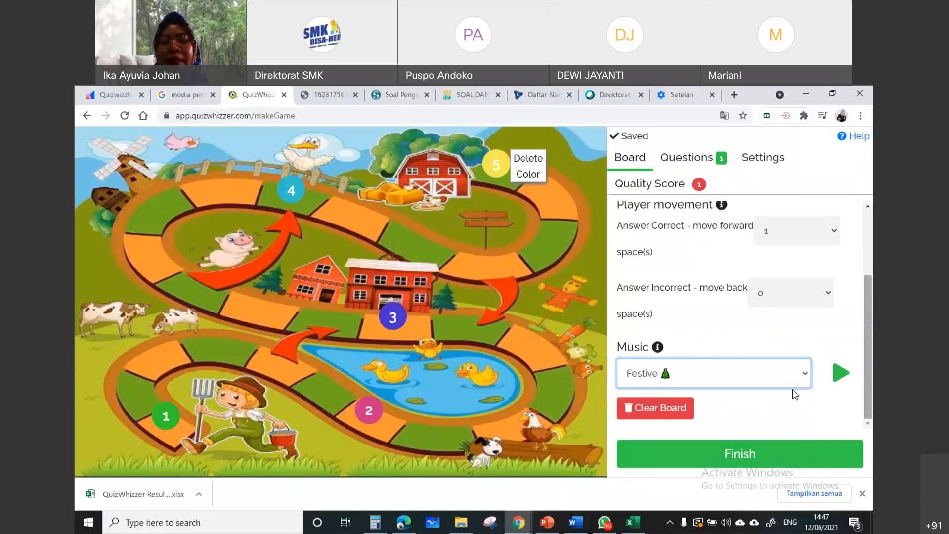
click(839, 380)
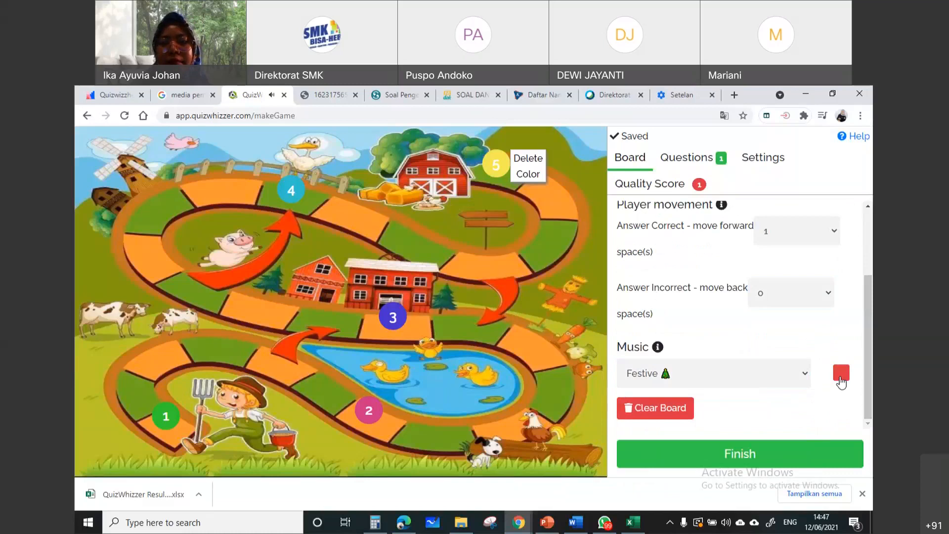
click(791, 373)
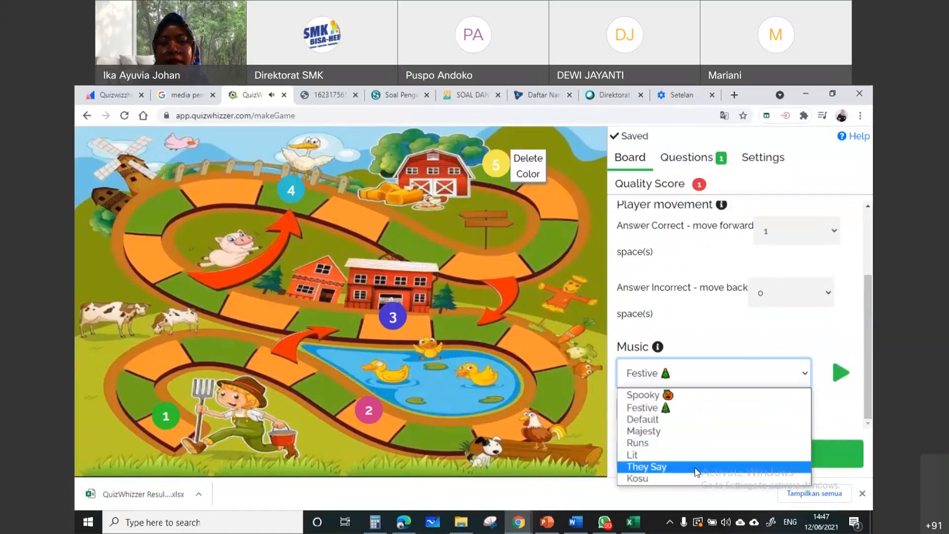
click(696, 470)
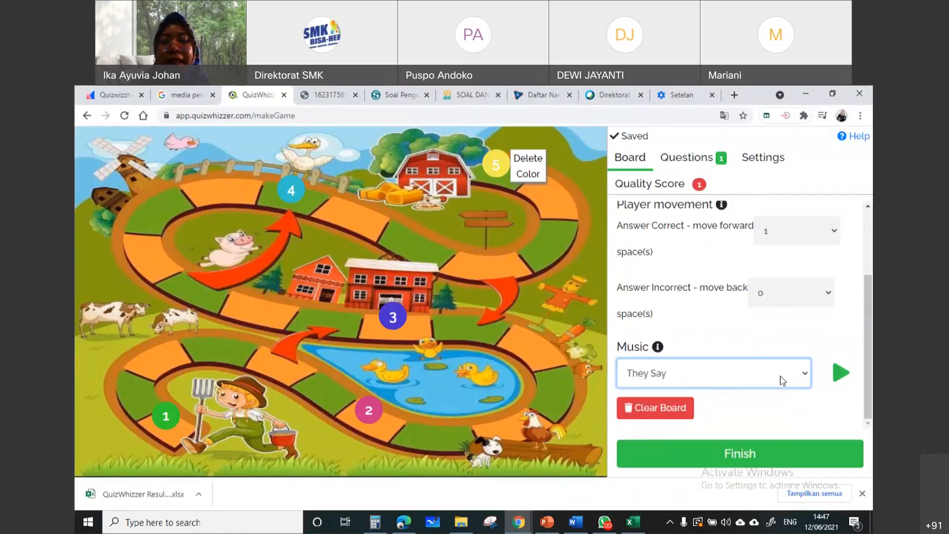
Set the game music to Runs and play a short preview of the track
click(793, 380)
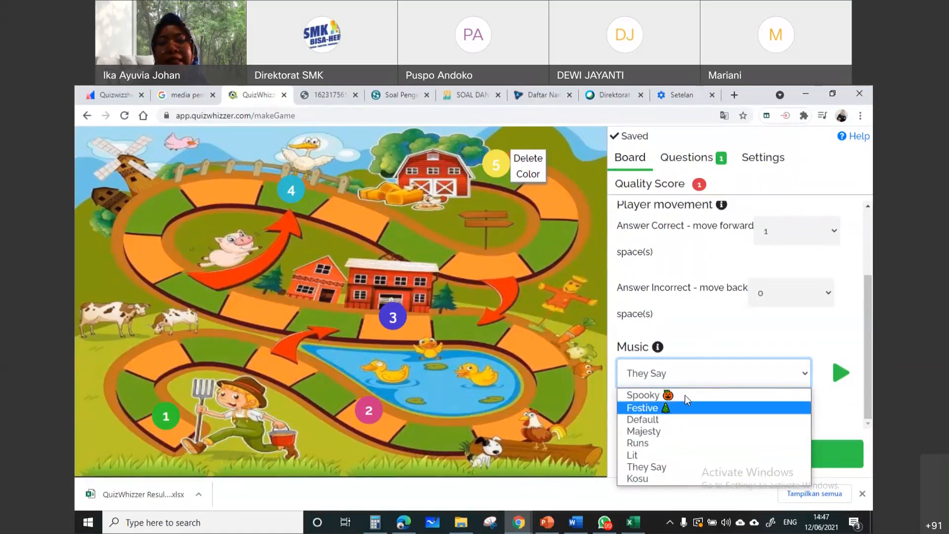
click(722, 444)
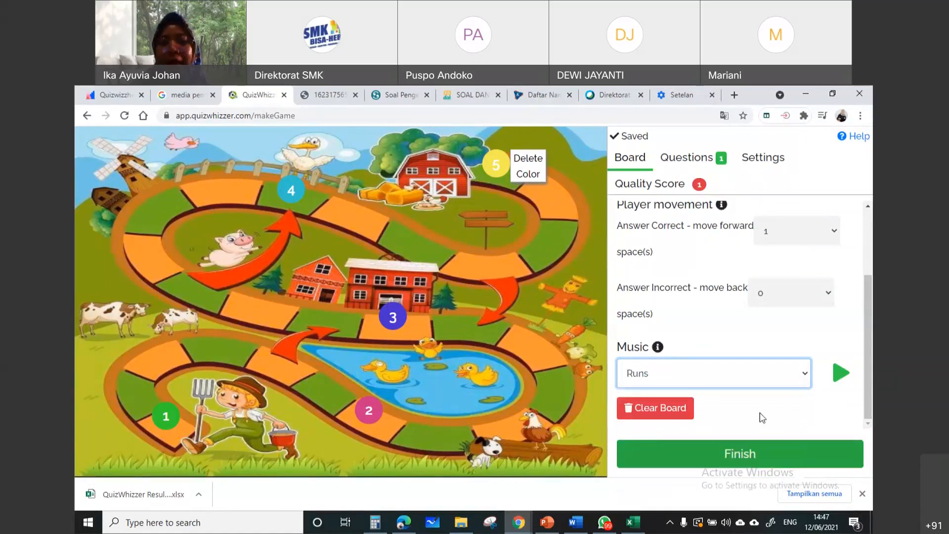
click(839, 373)
click(836, 379)
Show the game's question editor briefly and open the game settings
scroll(732, 373, up, 2)
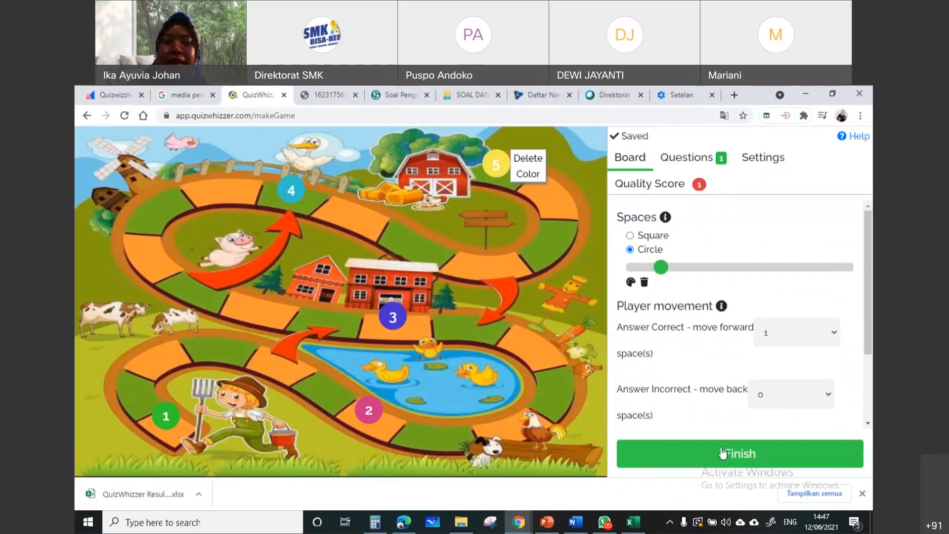
click(702, 165)
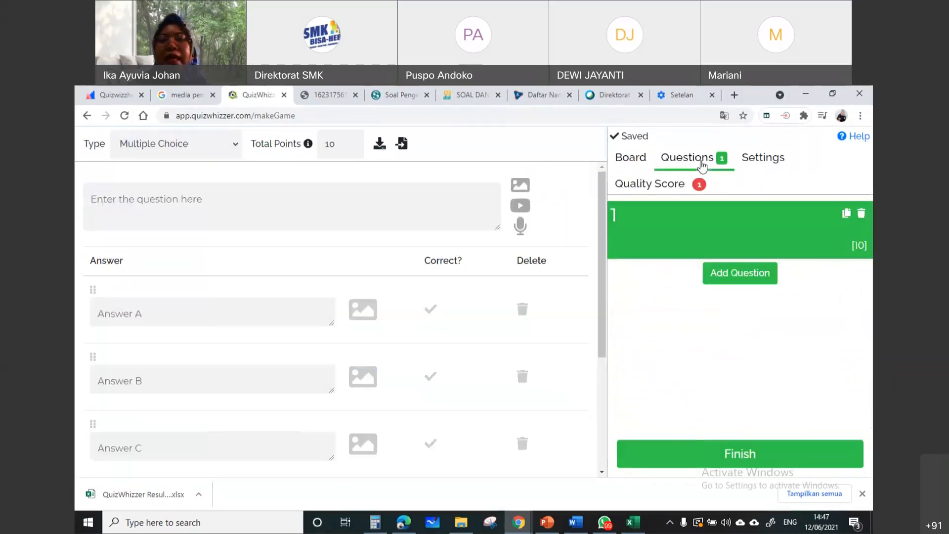
click(751, 166)
click(760, 166)
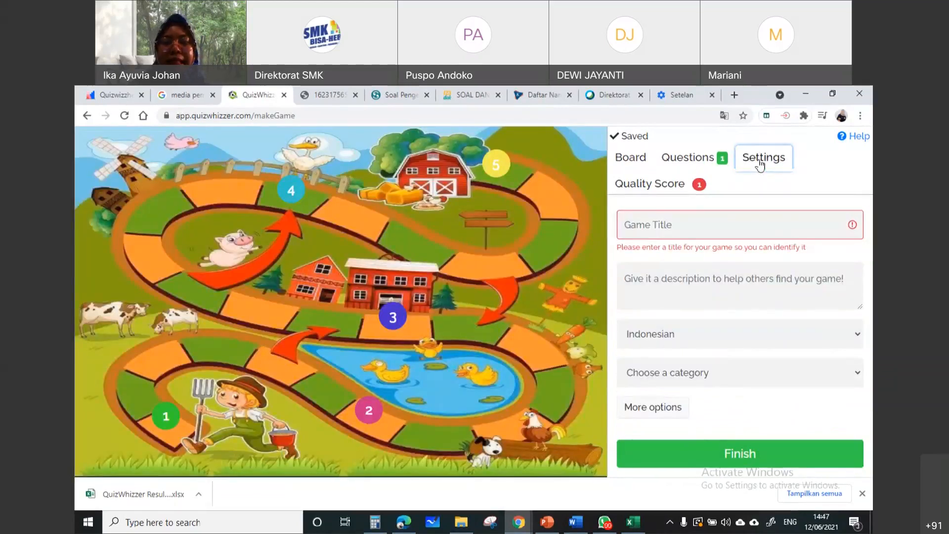
Enter "makhluk hidup" as the game title
click(721, 226)
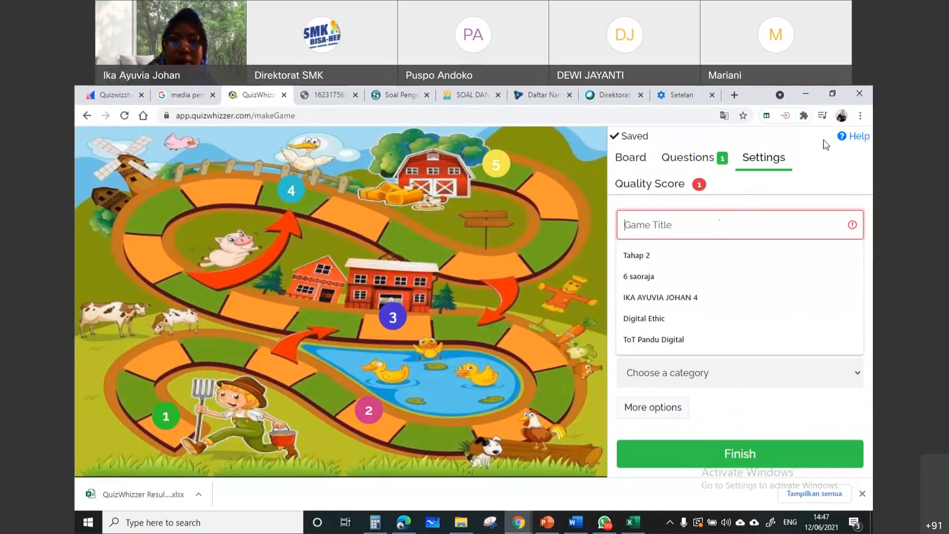
text(^)
key(BackSpace)
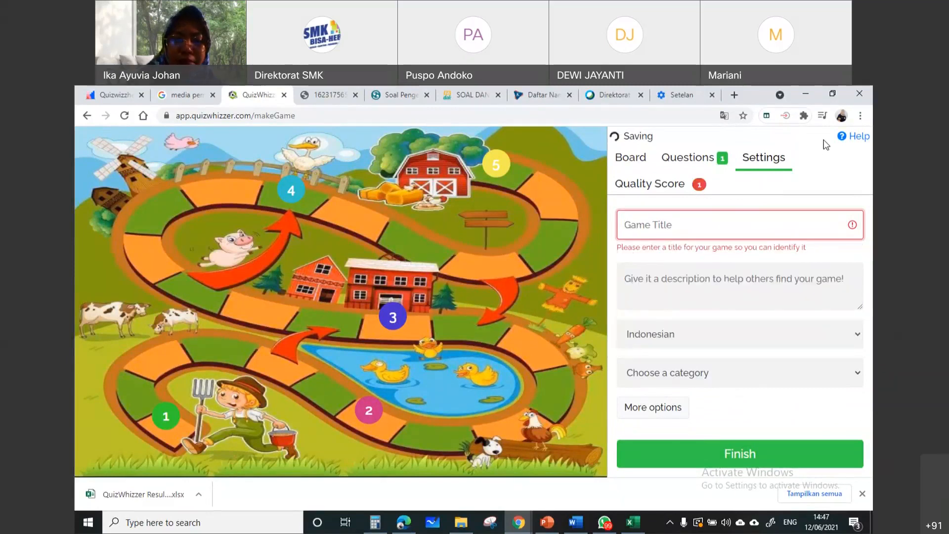
text(t)
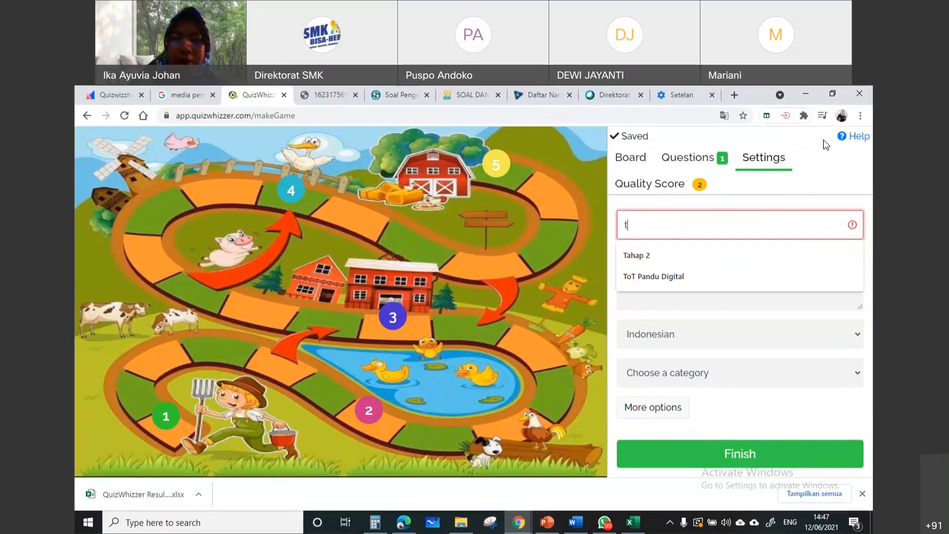
key(BackSpace)
text(makhlu)
text(k hidup)
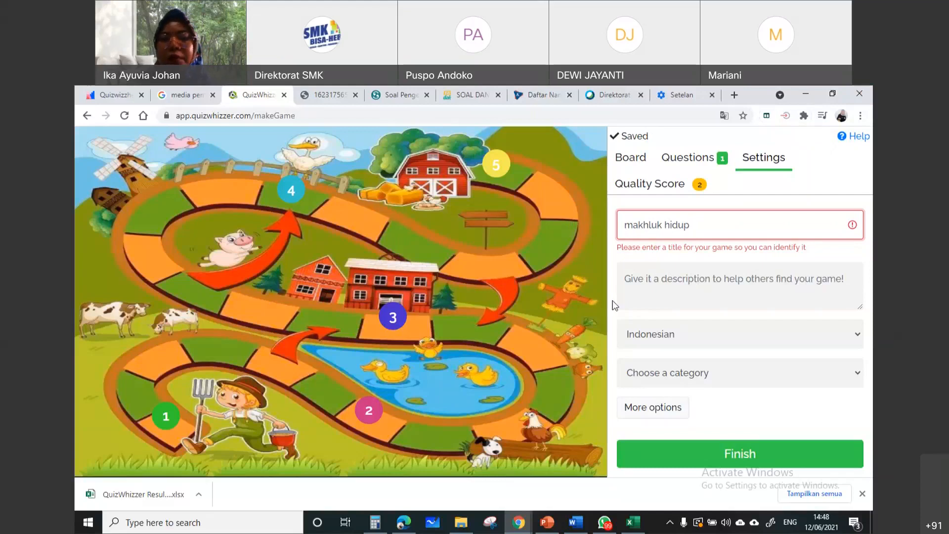
Select Indonesian as the game language and Other as the category, leaving the description empty
click(699, 286)
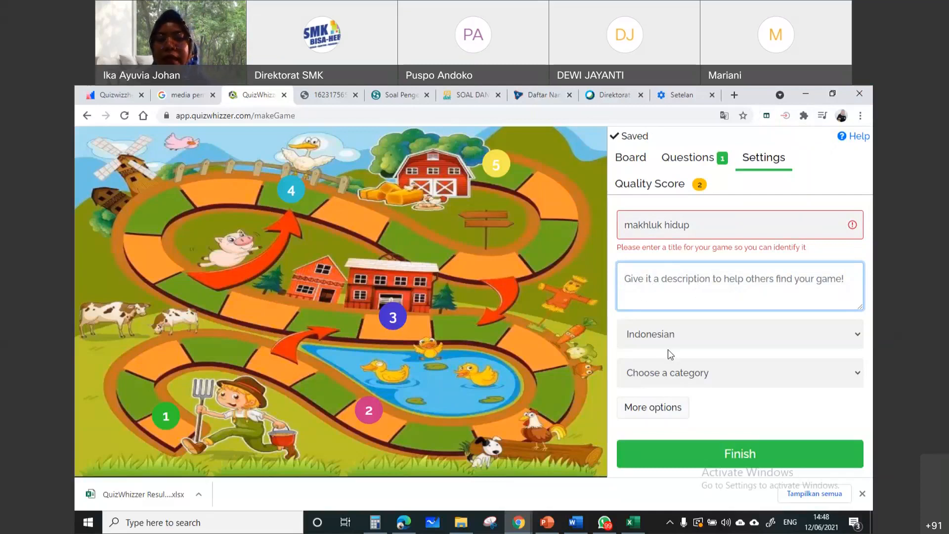
click(701, 343)
scroll(696, 322, down, 1)
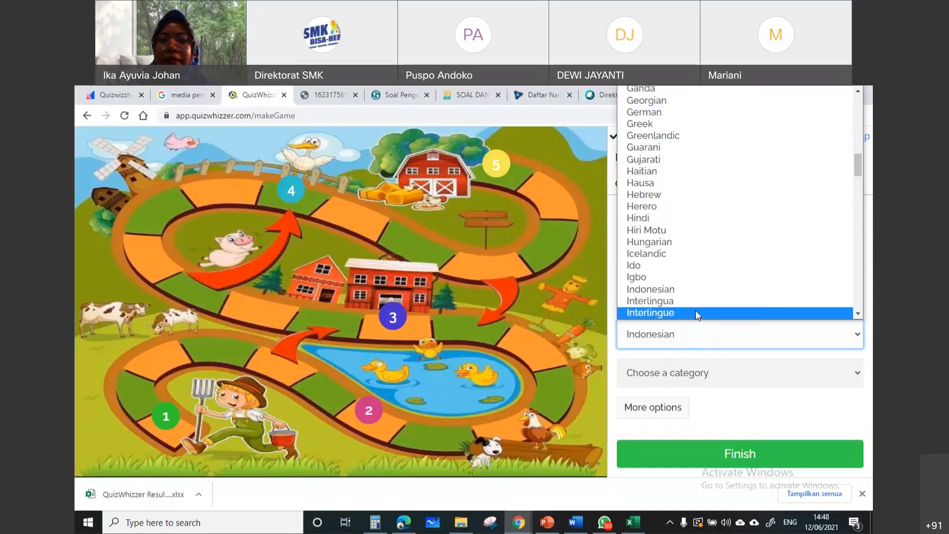
click(698, 290)
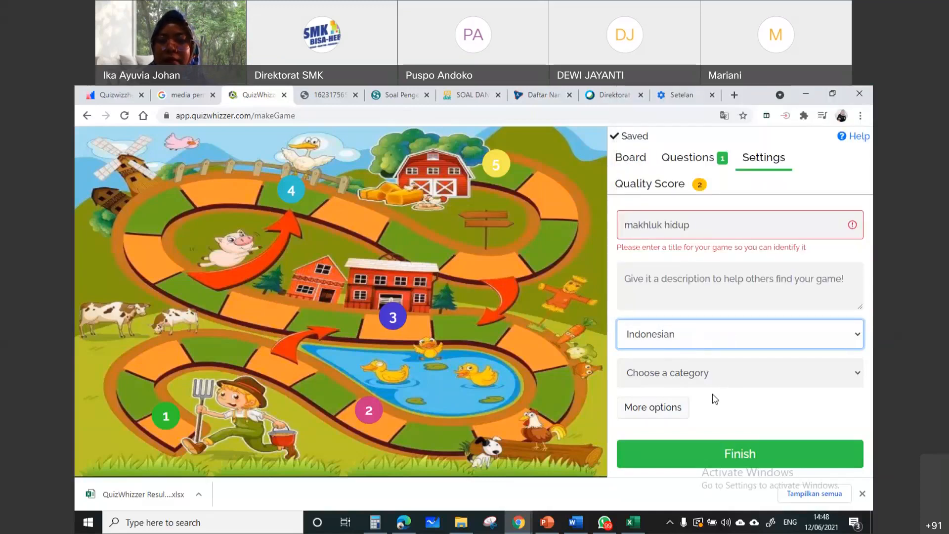
click(760, 374)
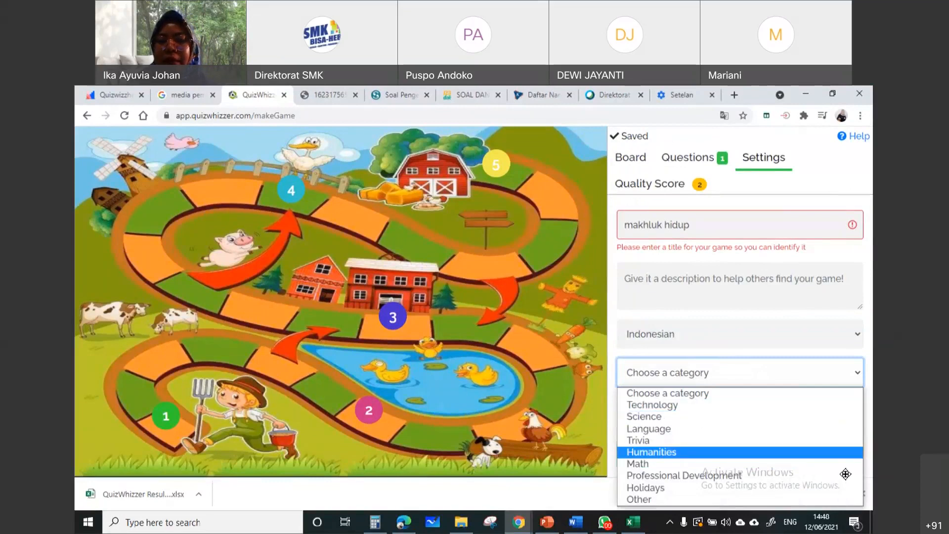
click(728, 498)
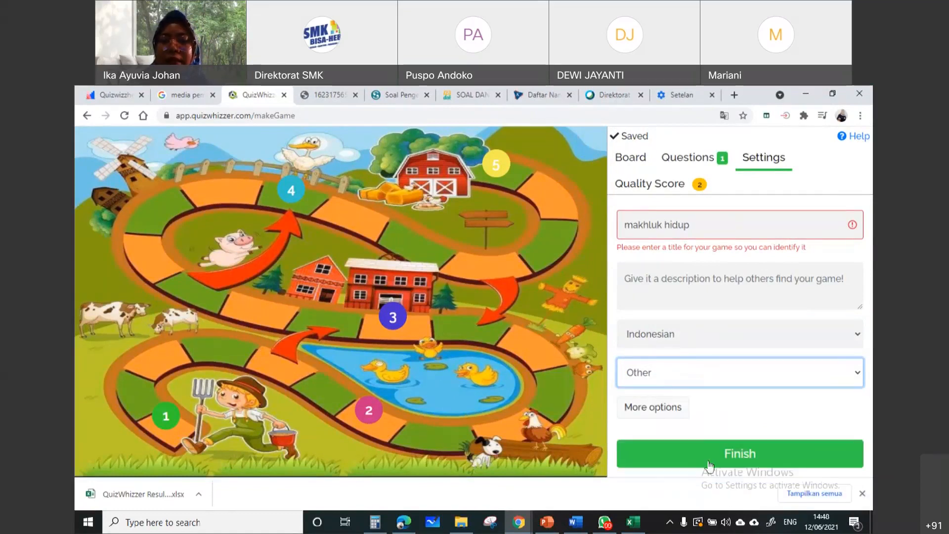
click(671, 407)
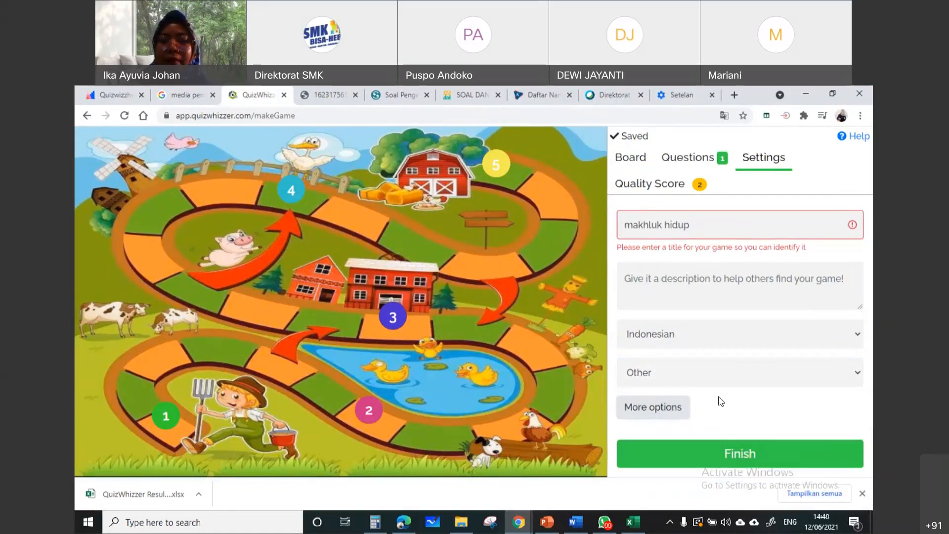
Replace the game title with the capitalized "Makhluk Hidup" and try to finish the game
click(747, 229)
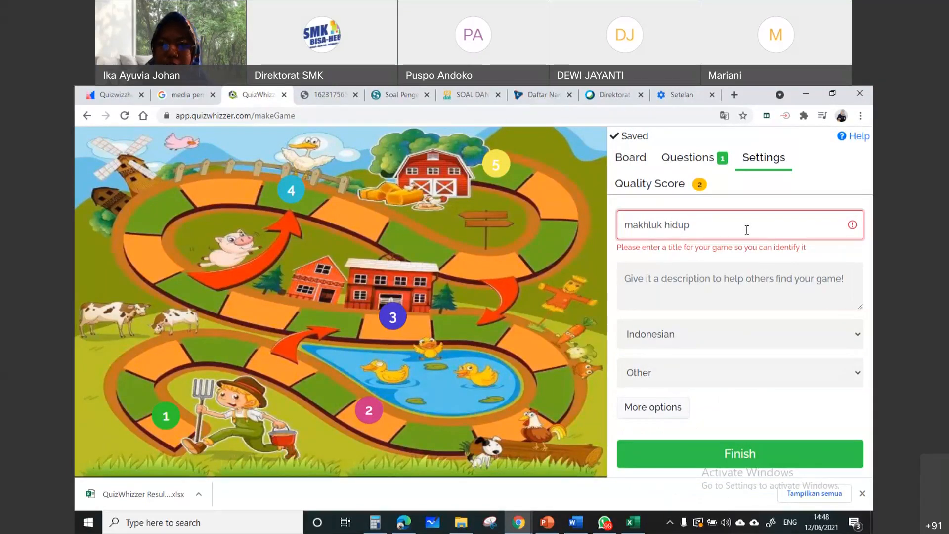
triple_click(748, 225)
click(705, 224)
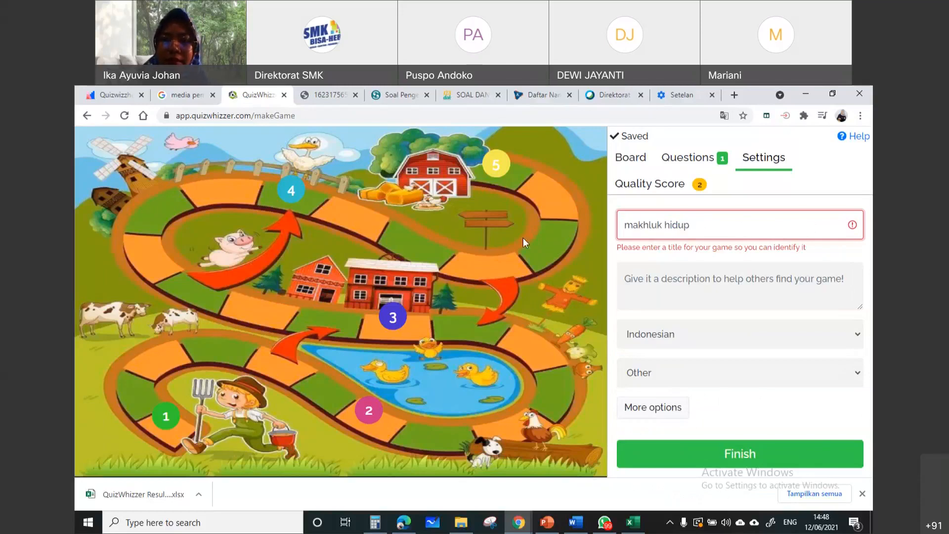
key(ctrl+a)
text(Makhluk Hidu)
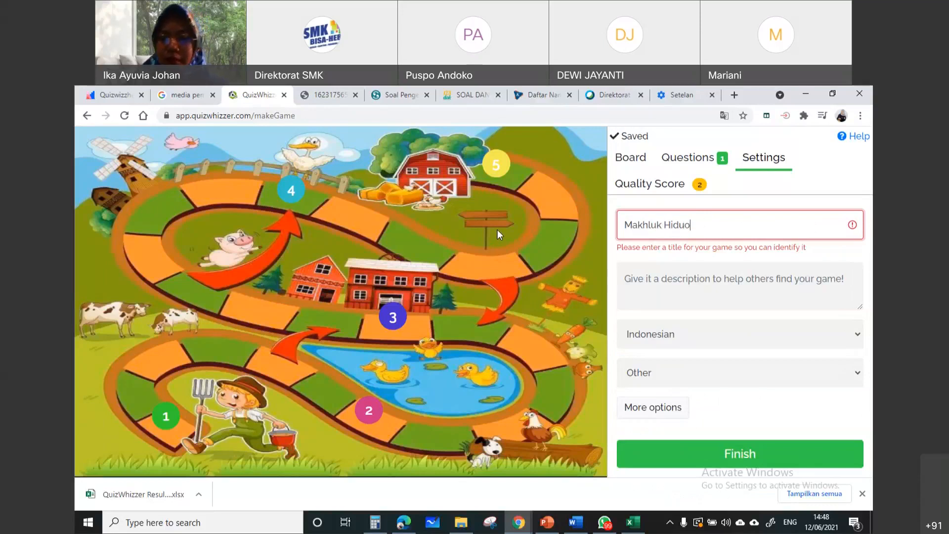
text(p)
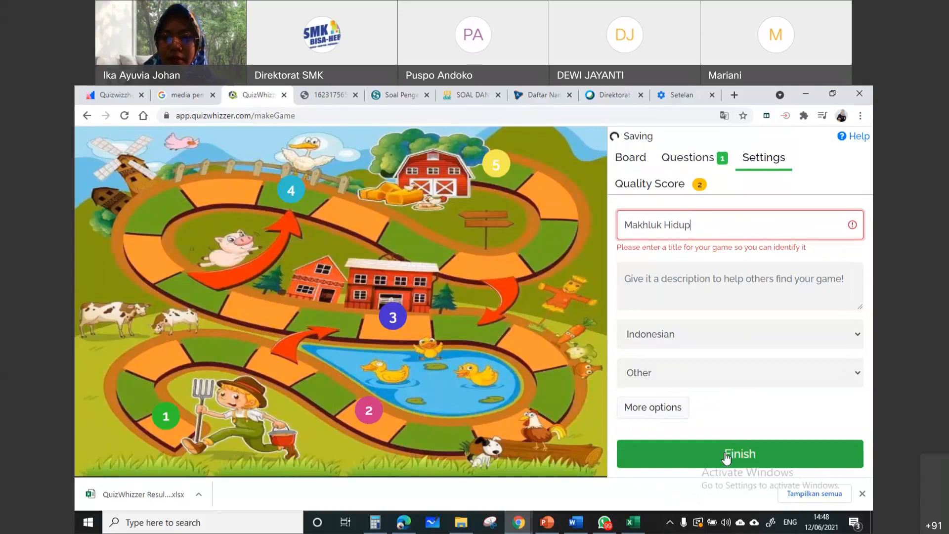
click(725, 453)
Review the game's Board, Questions and Settings sections, ending on the question editor
click(690, 153)
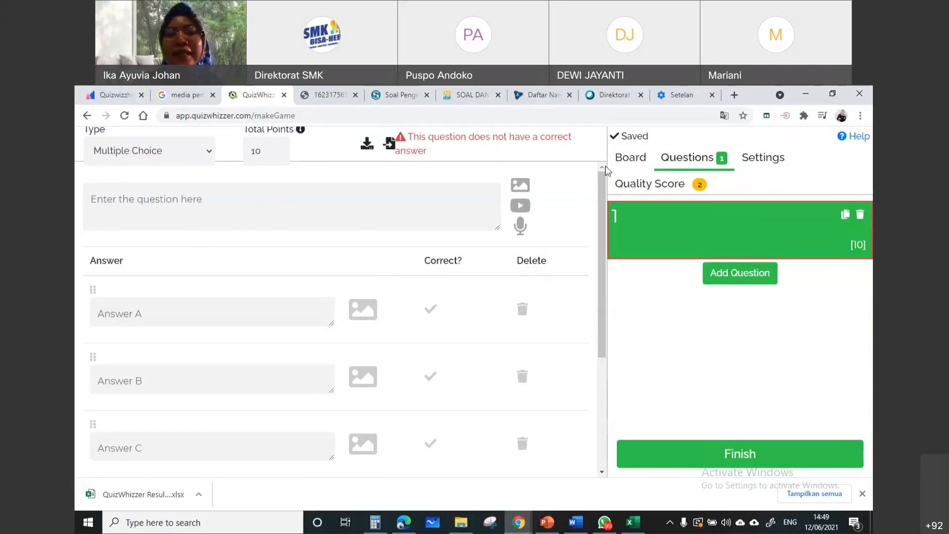
click(641, 164)
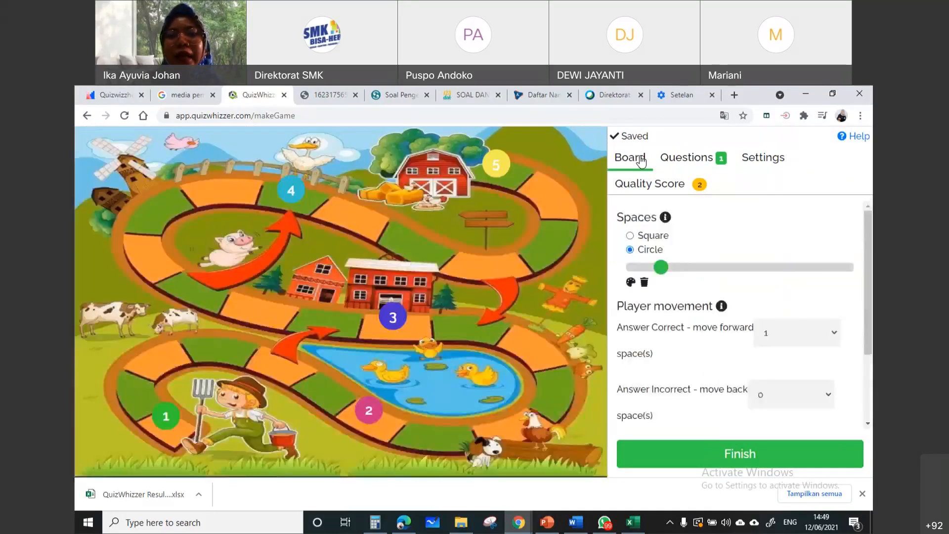
click(689, 157)
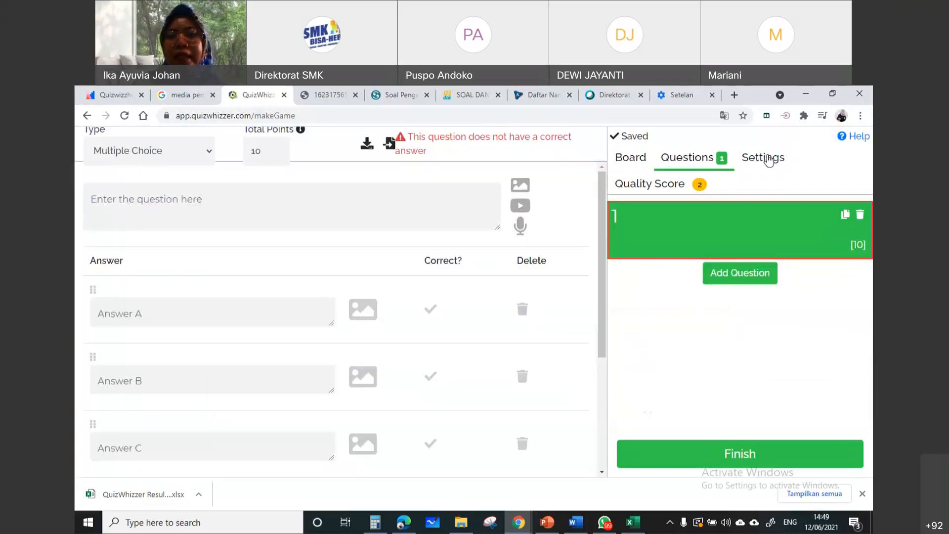
click(764, 158)
click(635, 158)
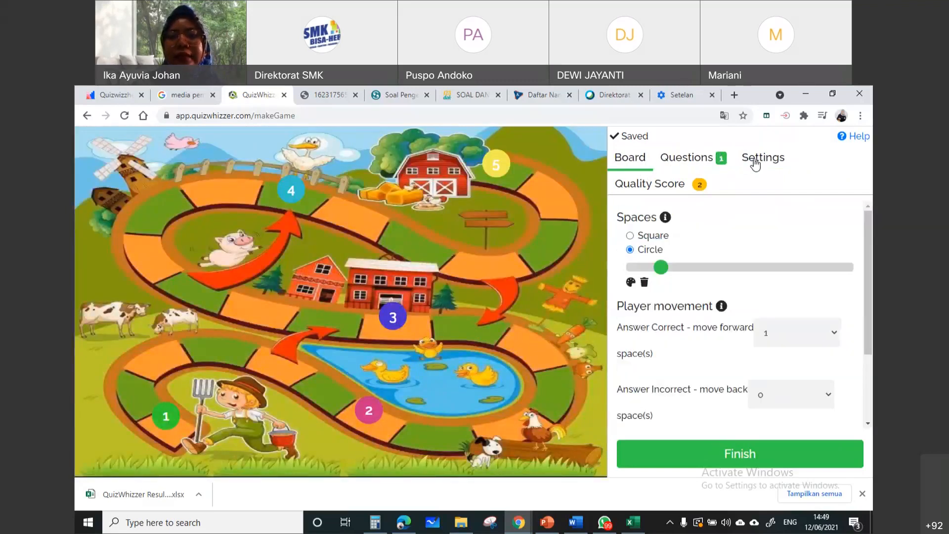
click(755, 163)
click(693, 163)
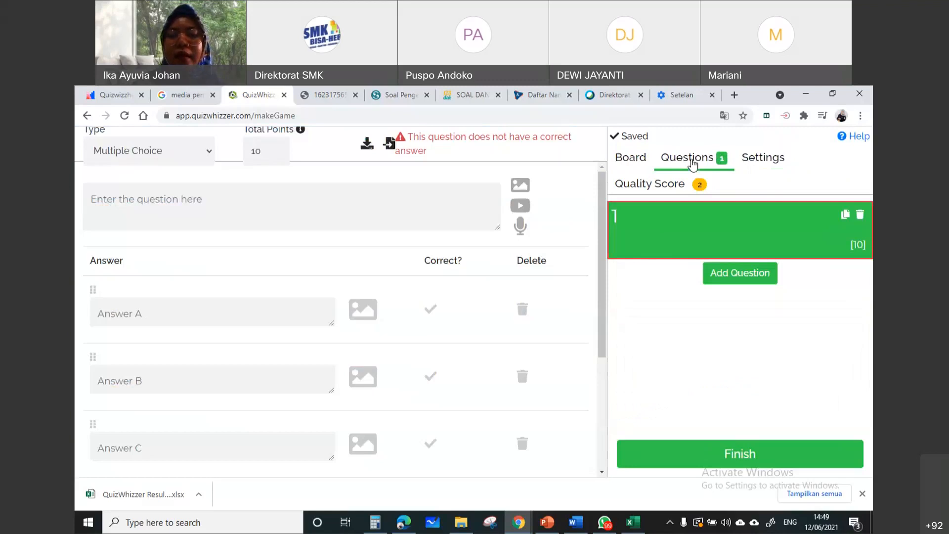
Examine the available question types for question 1, keeping Multiple Choice selected
click(194, 155)
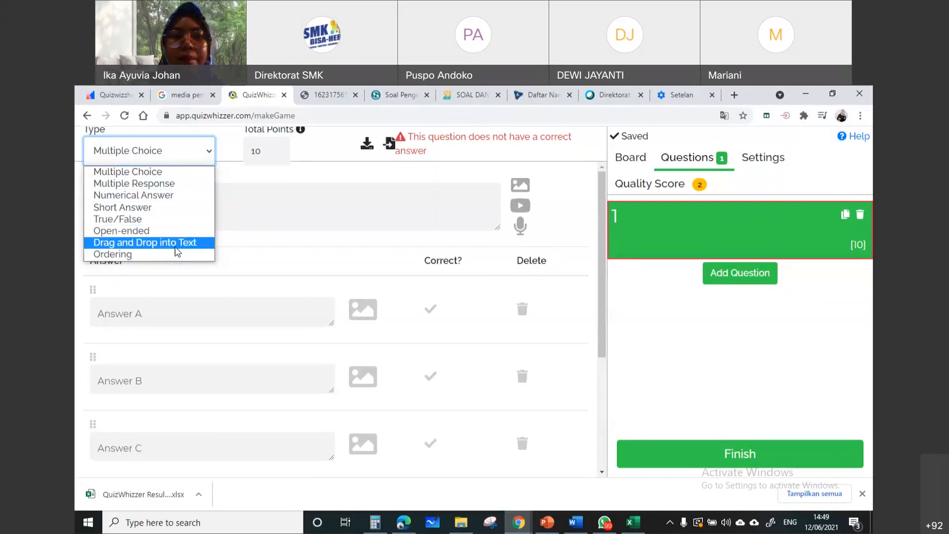
click(276, 255)
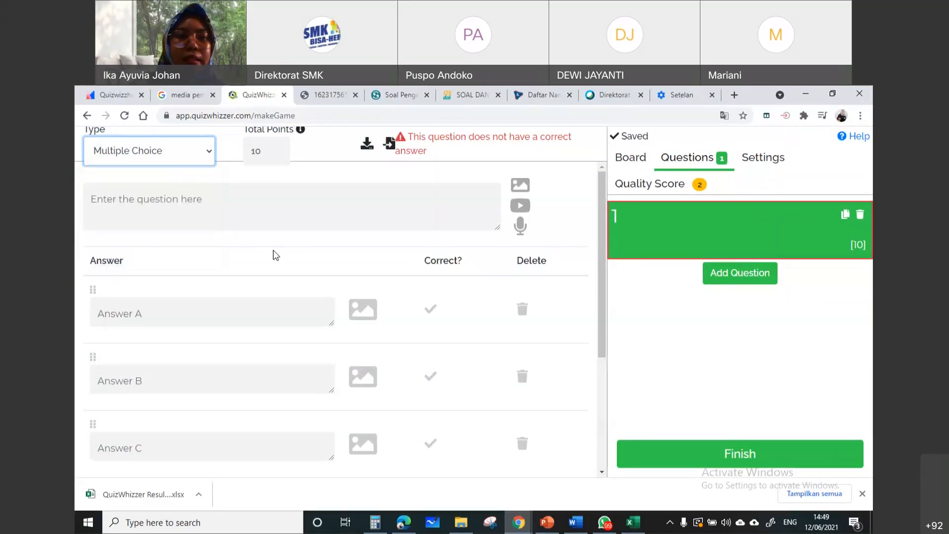
click(193, 160)
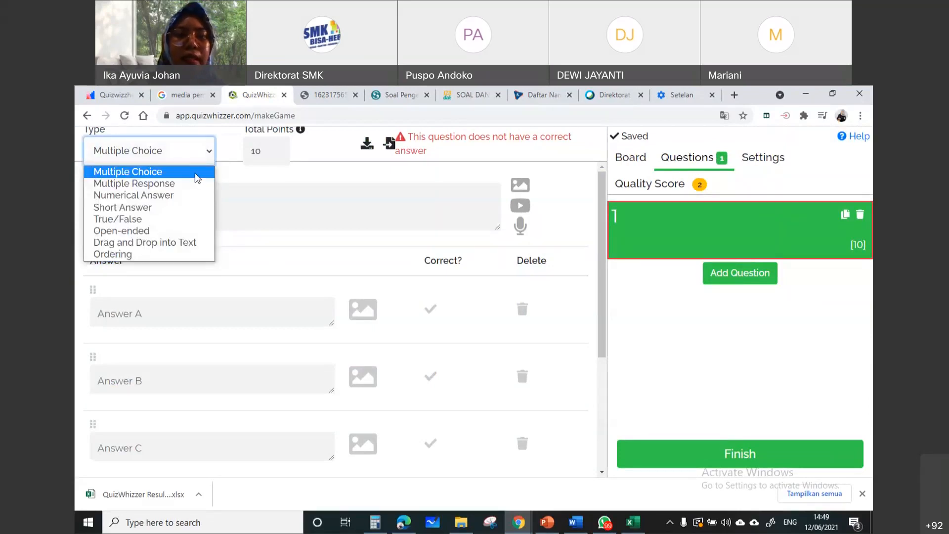
click(197, 174)
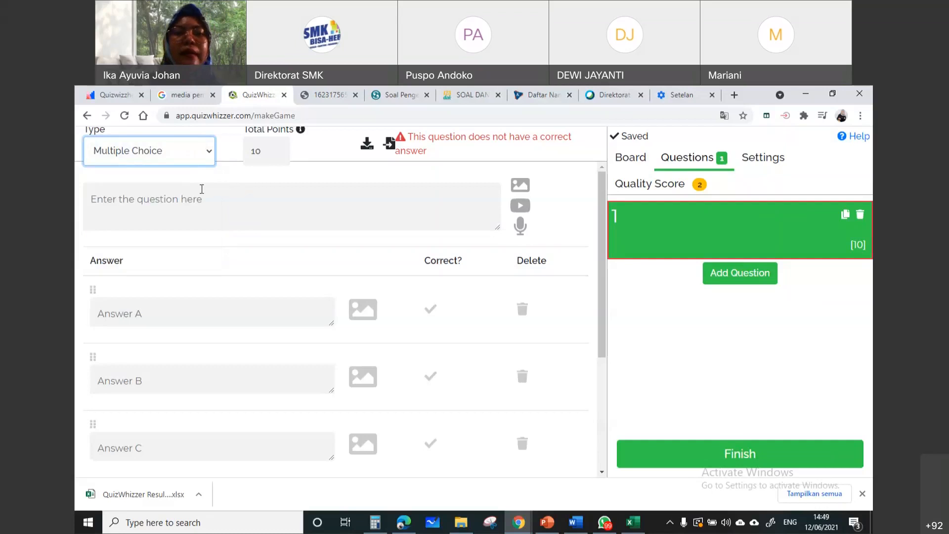
click(173, 164)
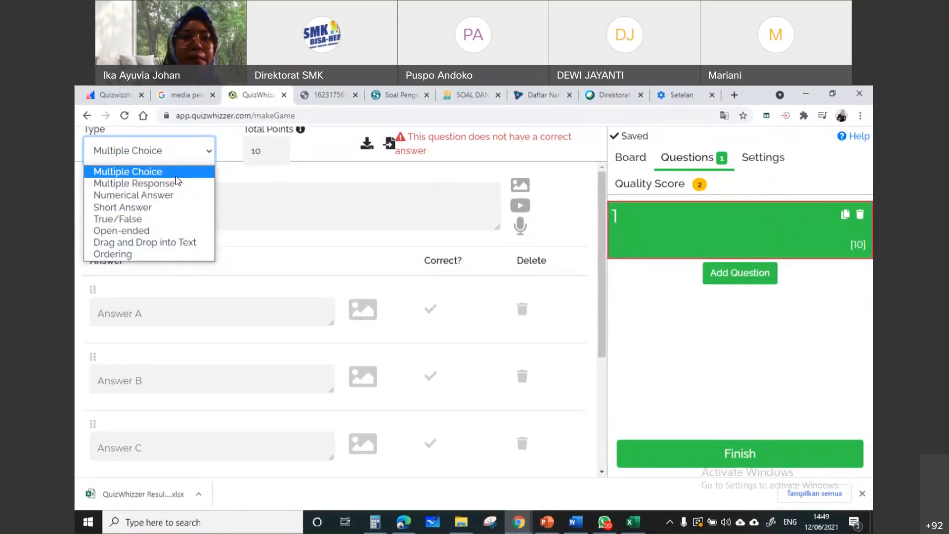
click(269, 203)
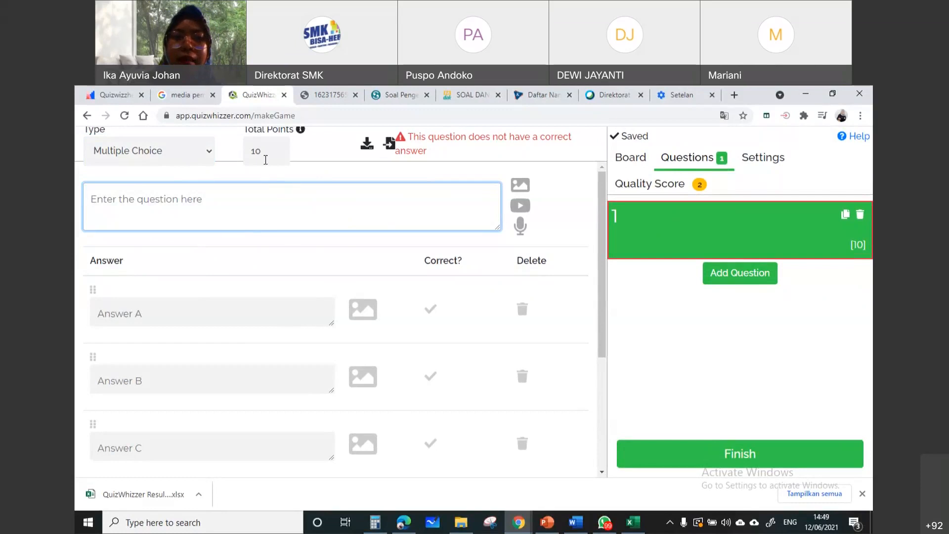
Try raising question 1's total points to 11, and reset the value to 10
click(278, 150)
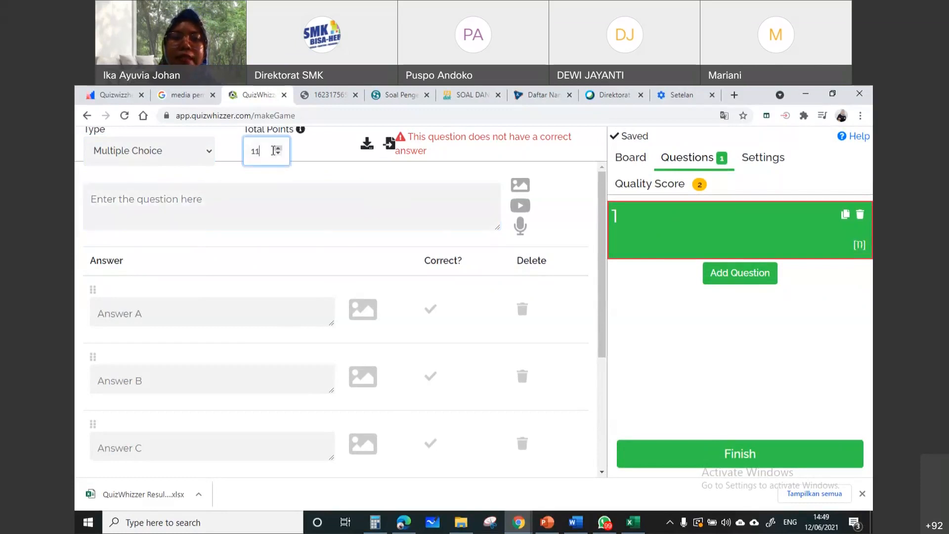
click(279, 155)
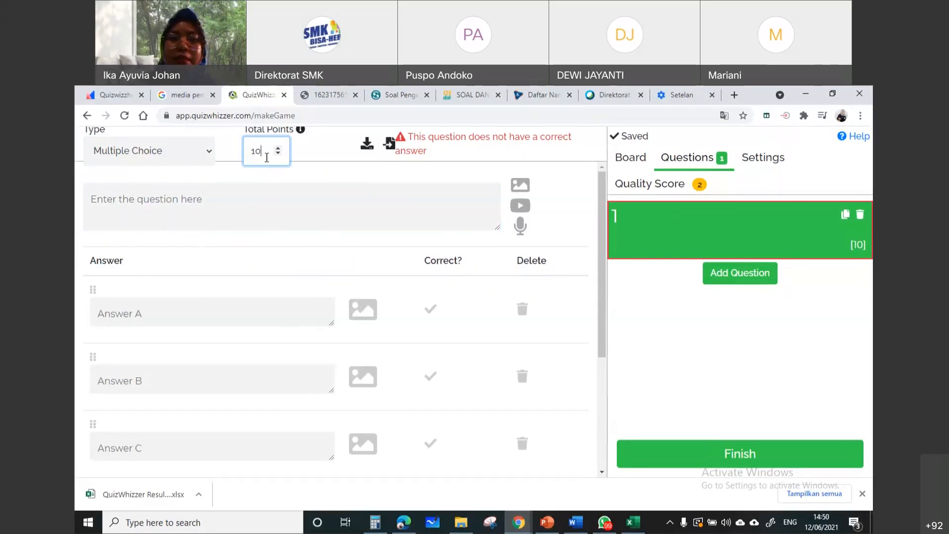
click(280, 210)
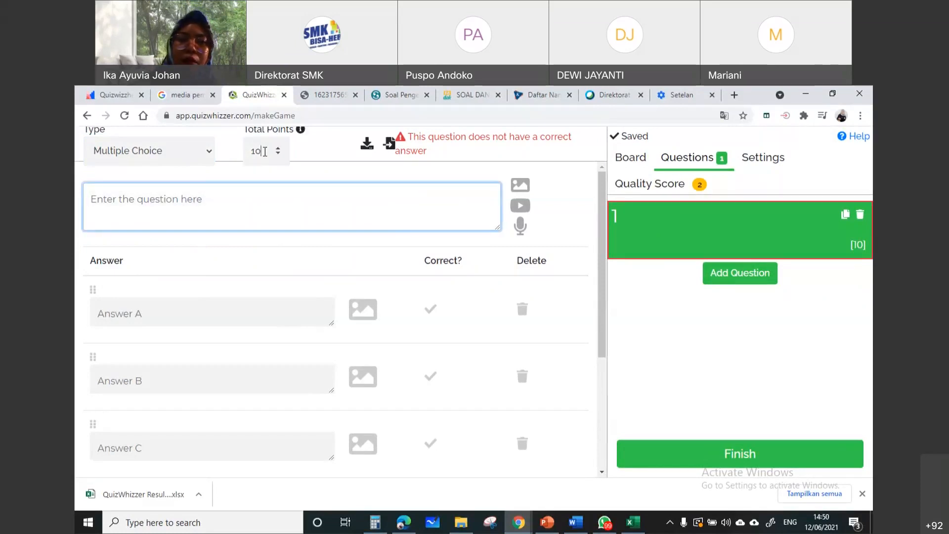
click(265, 152)
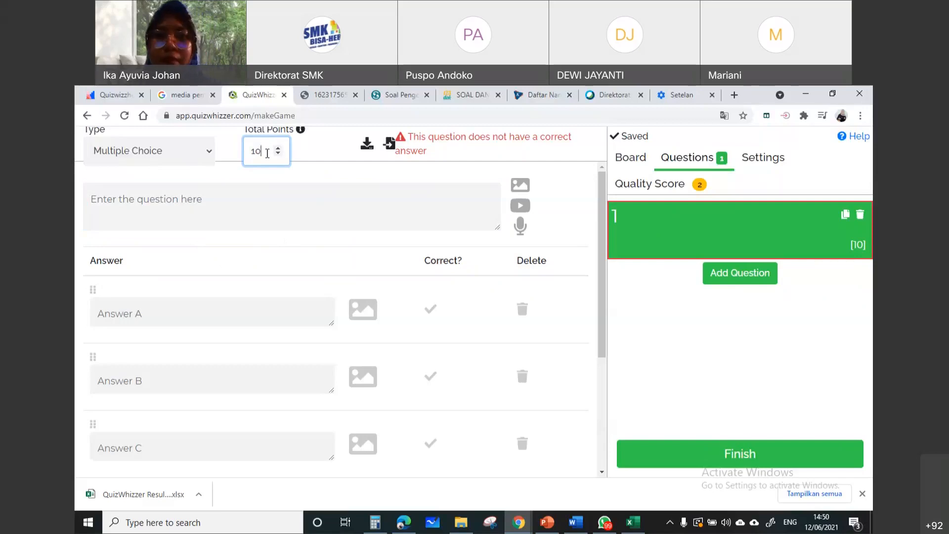
click(262, 205)
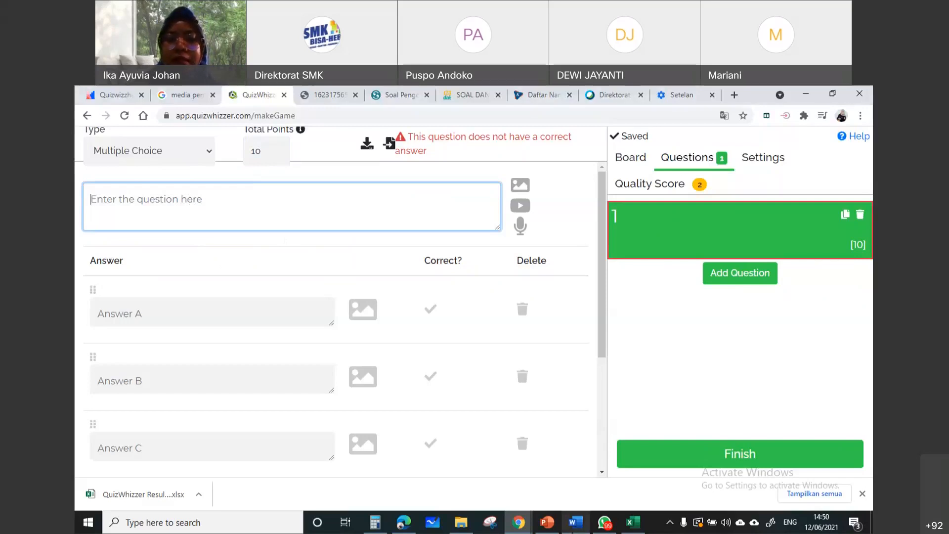
Switch to the Word document "TEMA 9. BENDA-BENDA DI SEKITAR KITA" and find question 26 about tangga nada pentatonis
click(576, 522)
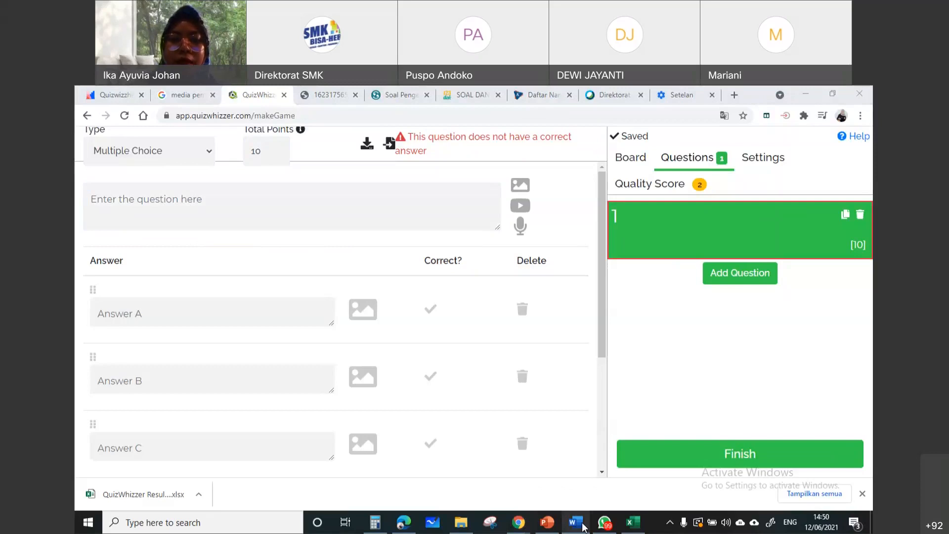
click(575, 522)
scroll(731, 318, down, 4)
drag(869, 326, 868, 434)
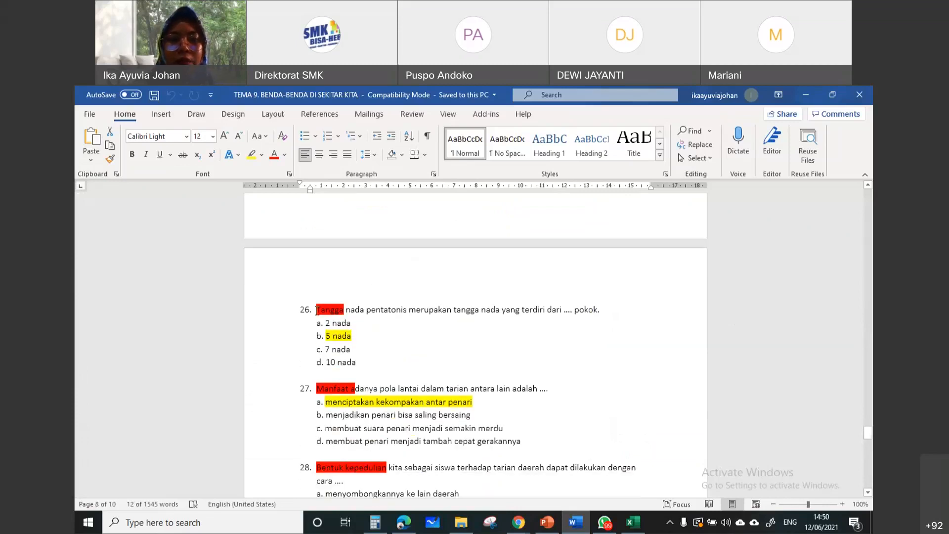
Copy question 26's text from the Word document into question 1 in QuizWhizzer, and remove its leading spaces
drag(317, 309, 607, 313)
key(ctrl+c)
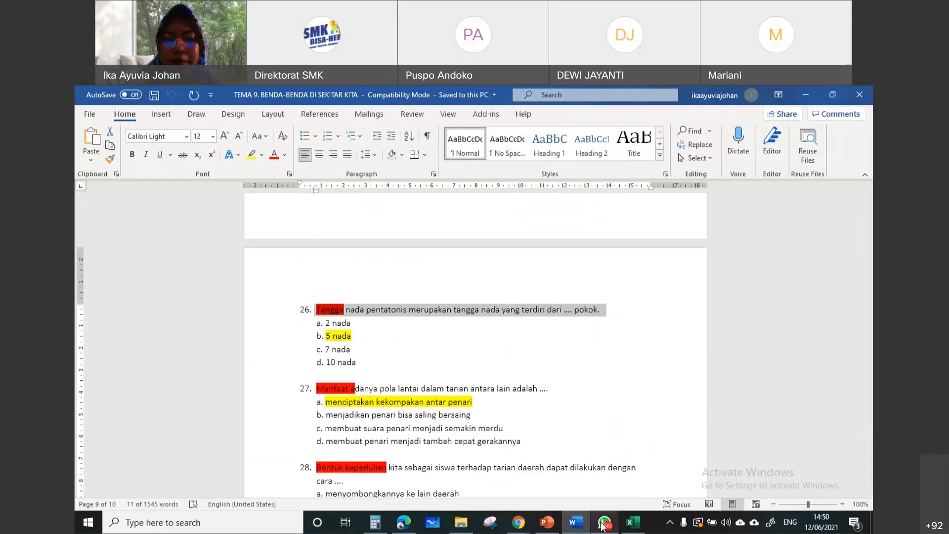
click(519, 523)
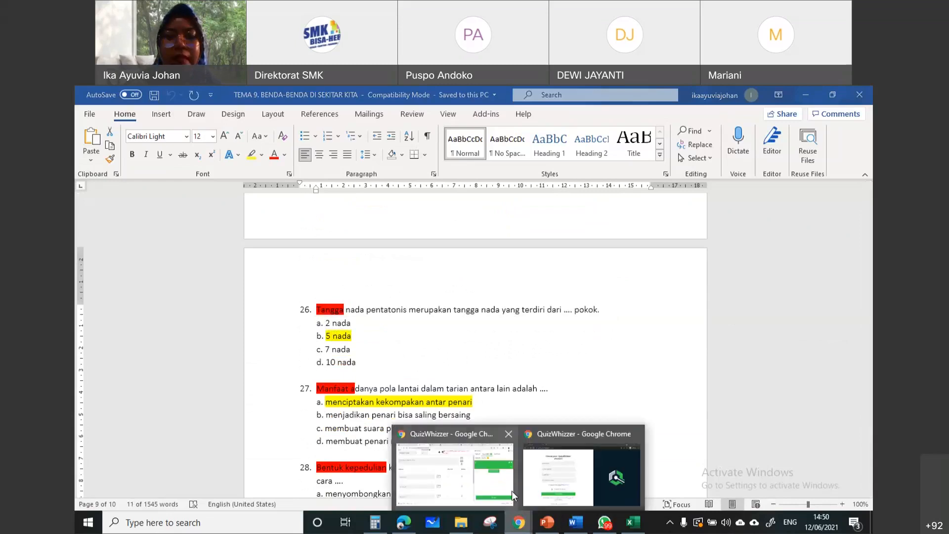
click(473, 486)
key(ctrl+v)
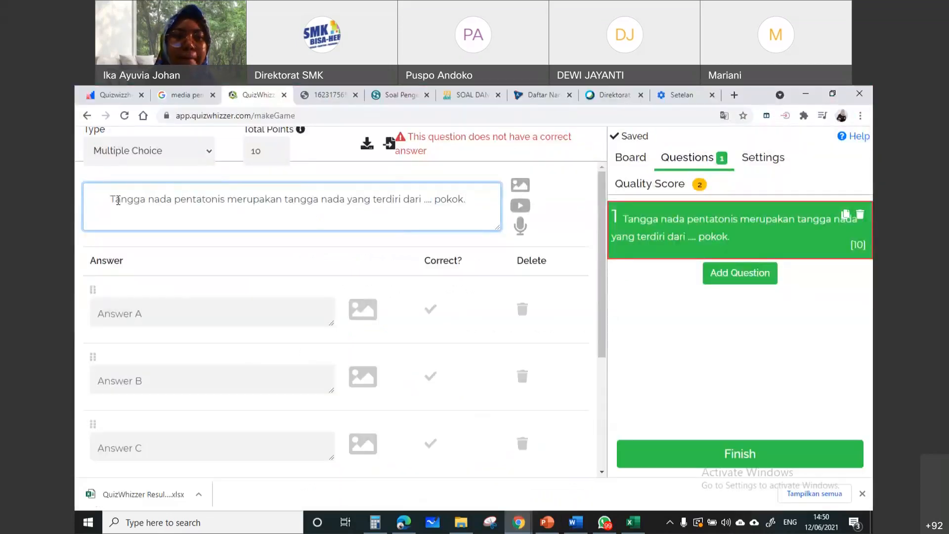
drag(111, 200, 89, 201)
key(BackSpace)
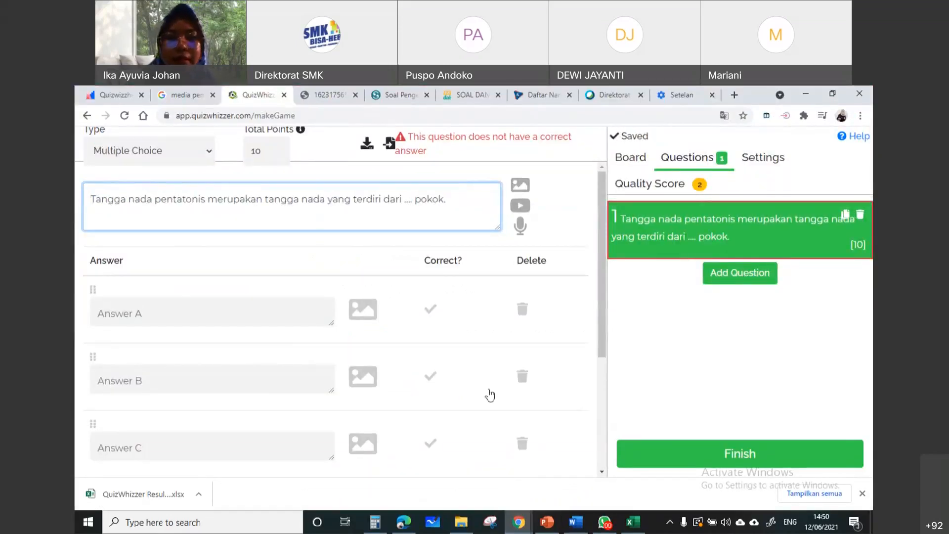
Copy question 26's four answer options from Word into Answer A in QuizWhizzer, and trim the text to "2 nada"
click(198, 318)
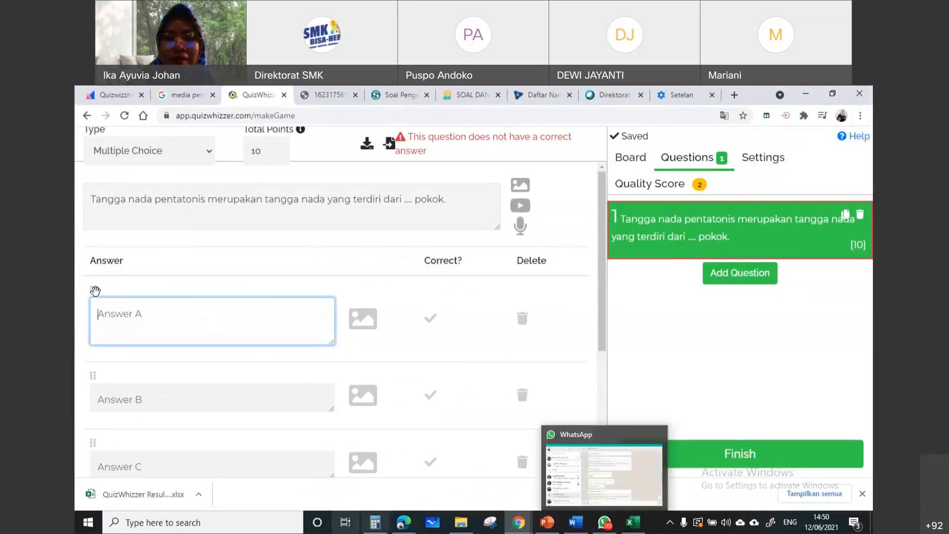
click(588, 527)
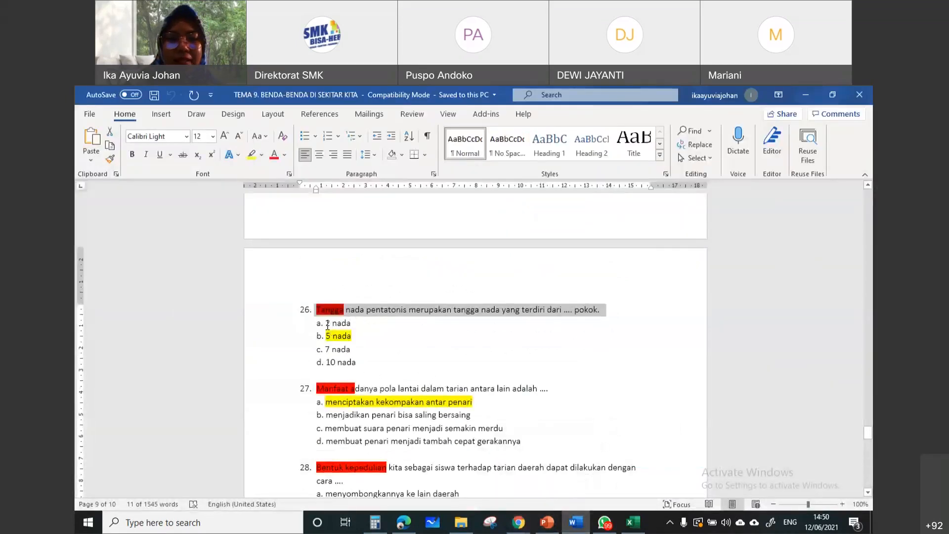
drag(326, 322, 361, 367)
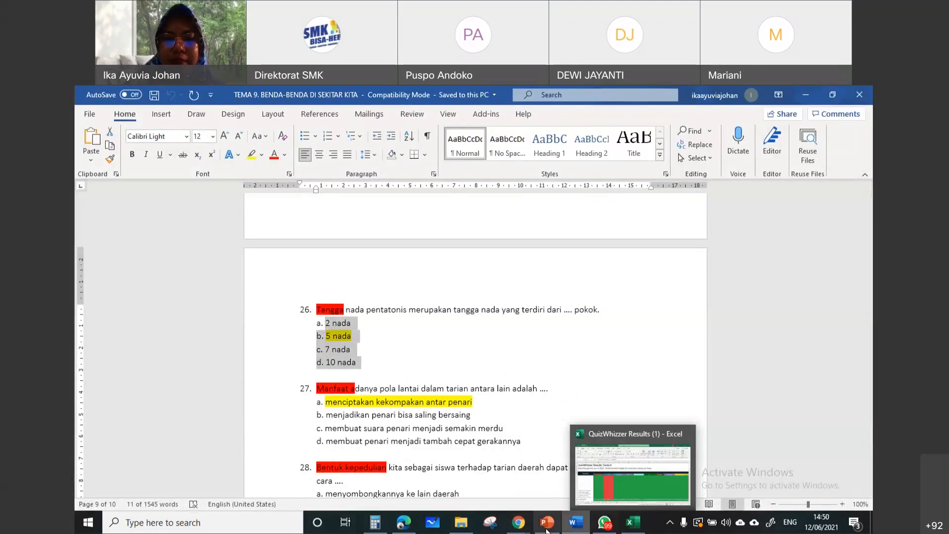
click(518, 523)
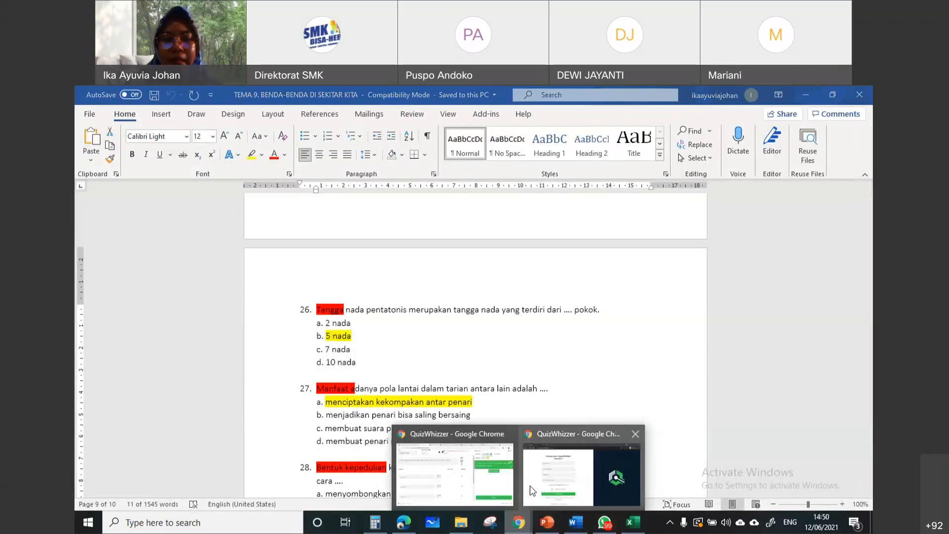
click(530, 486)
text(a. 2 nada b. 5 nada c. 7 nada d. 10 nada)
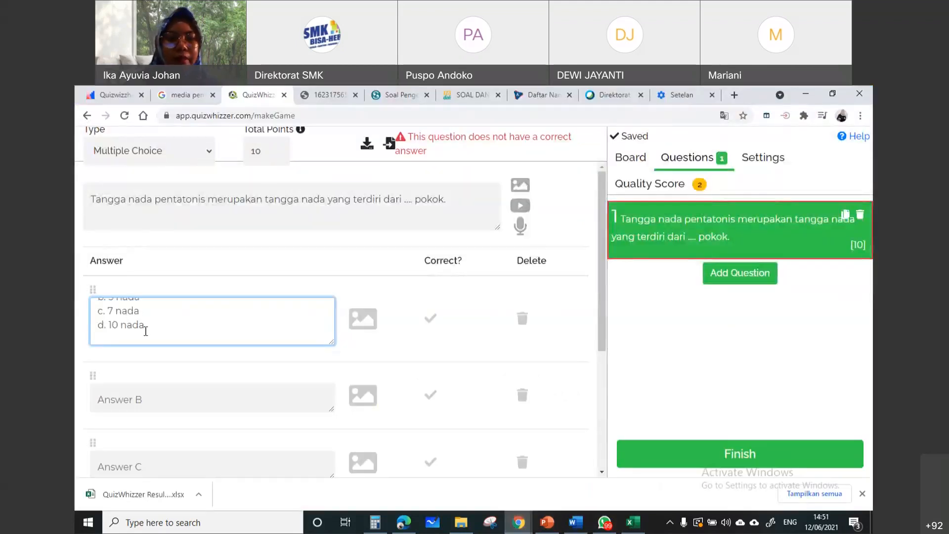
drag(145, 326, 110, 297)
key(ctrl+c)
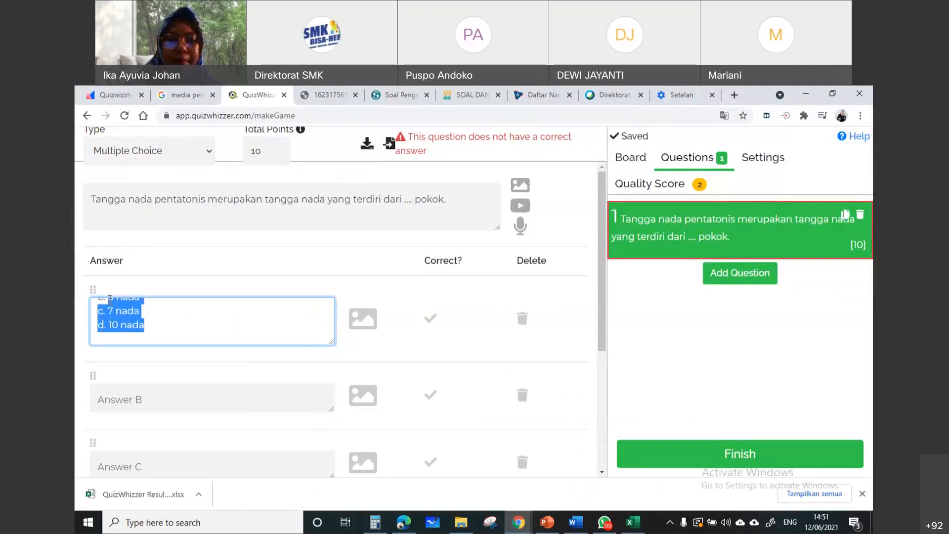
key(BackSpace)
key(BackSpace)
key(BackSpace)
key(BackSpace)
key(BackSpace)
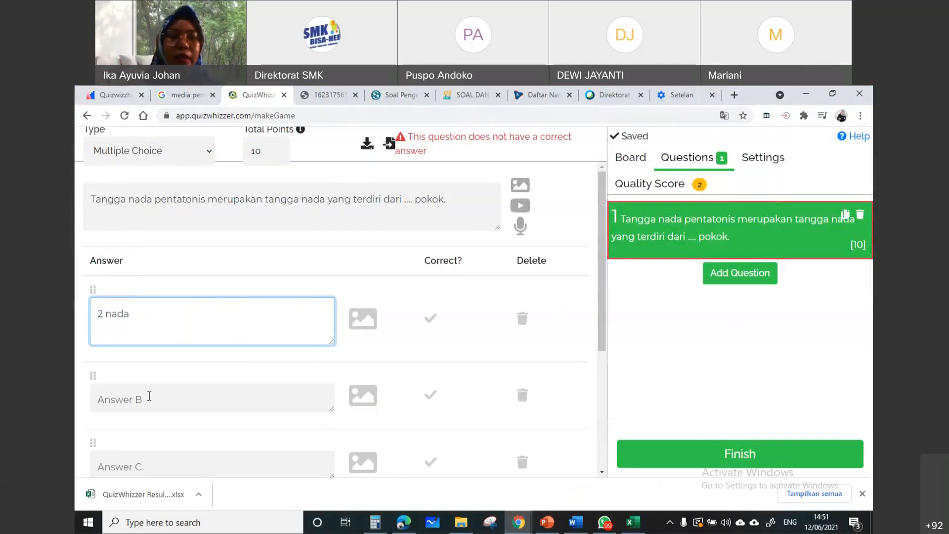
Paste the copied options into Answer B and trim the text to "5 nada"
click(148, 396)
key(ctrl+v)
drag(145, 407, 88, 393)
key(ctrl+c)
key(BackSpace)
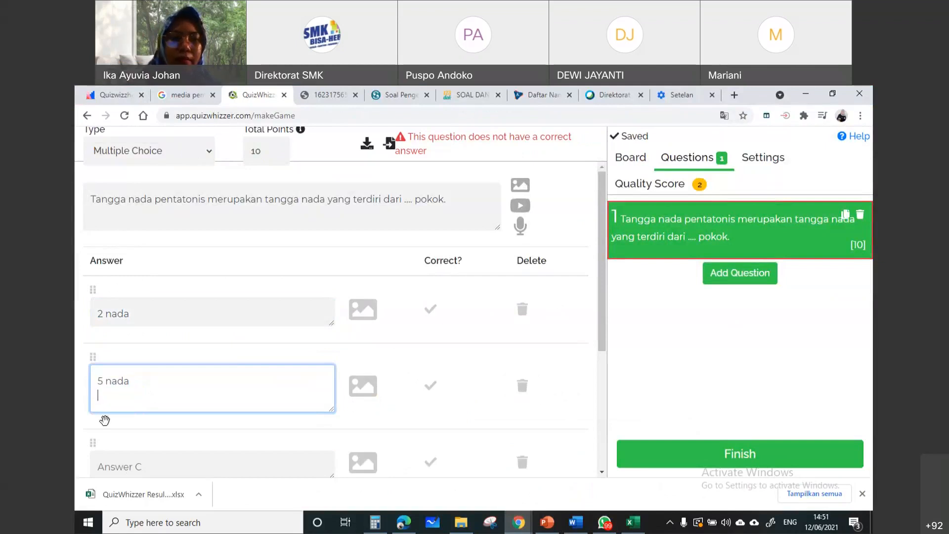
Fill Answer C with "7 nada" and Answer D with "d. 10 nada" from the copied options
click(151, 458)
key(ctrl+v)
scroll(142, 384, down, 2)
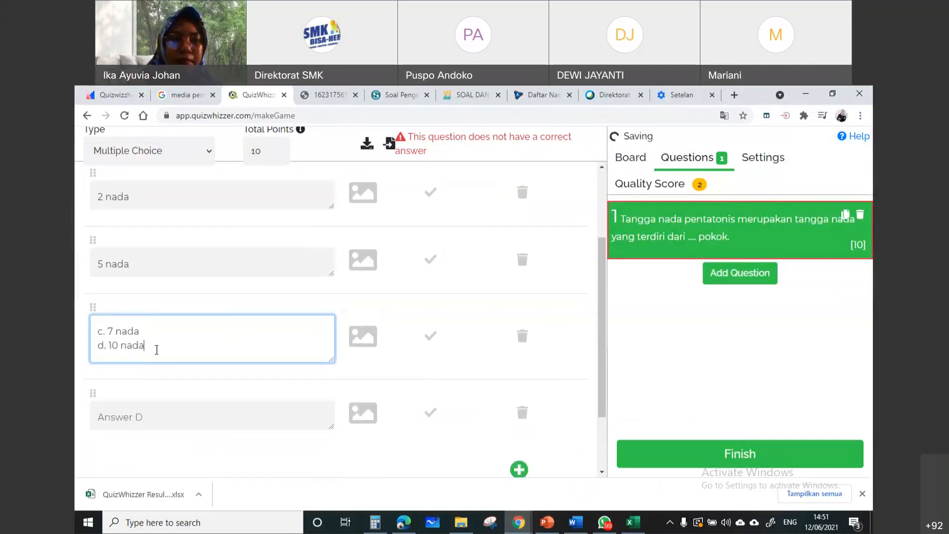
drag(156, 350, 96, 349)
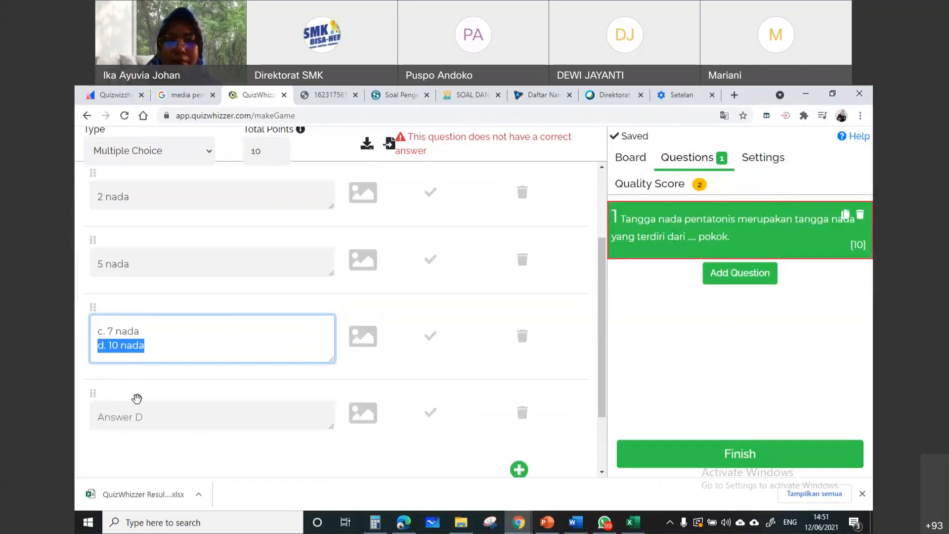
key(BackSpace)
drag(93, 325, 91, 306)
key(BackSpace)
click(127, 422)
text(d. 10 nada)
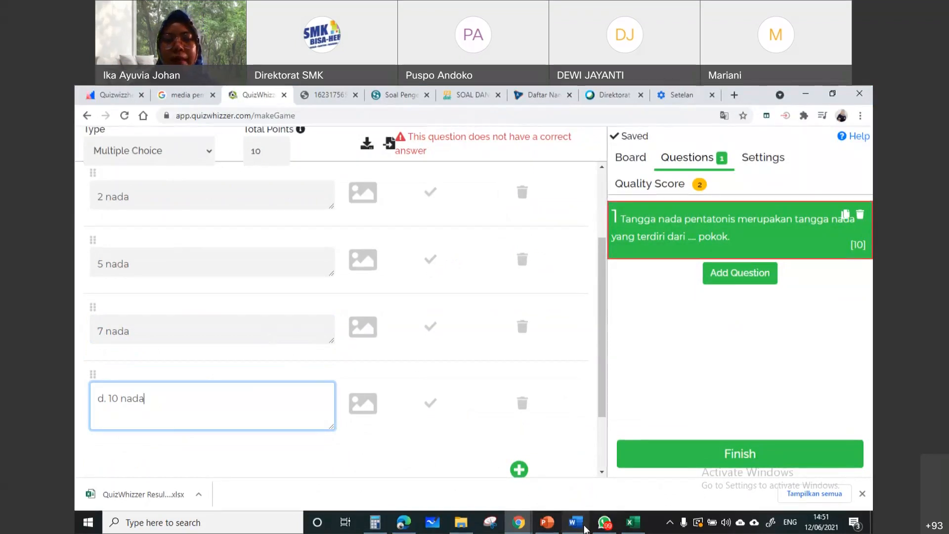
Check question 26's highlighted answer in the Word document and mark "5 nada" as the correct answer in QuizWhizzer
click(583, 527)
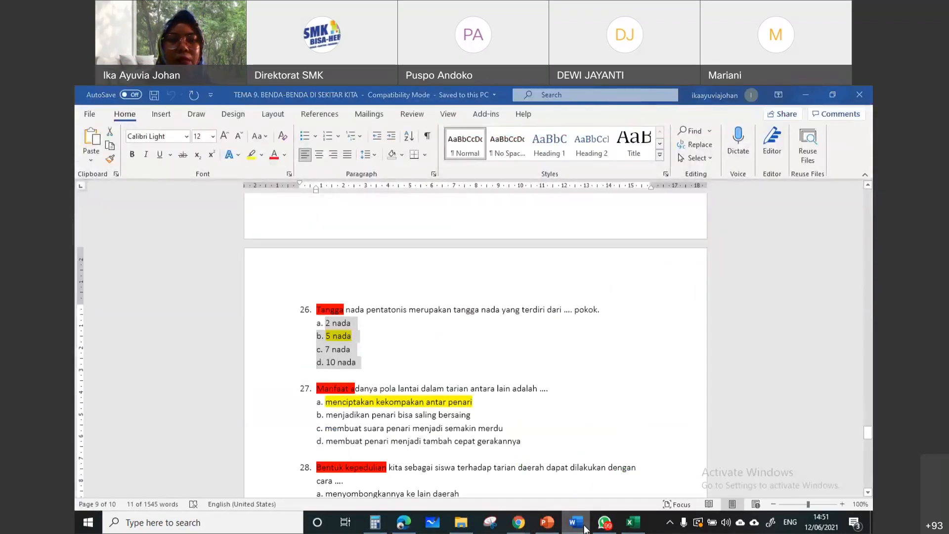
click(583, 527)
click(432, 261)
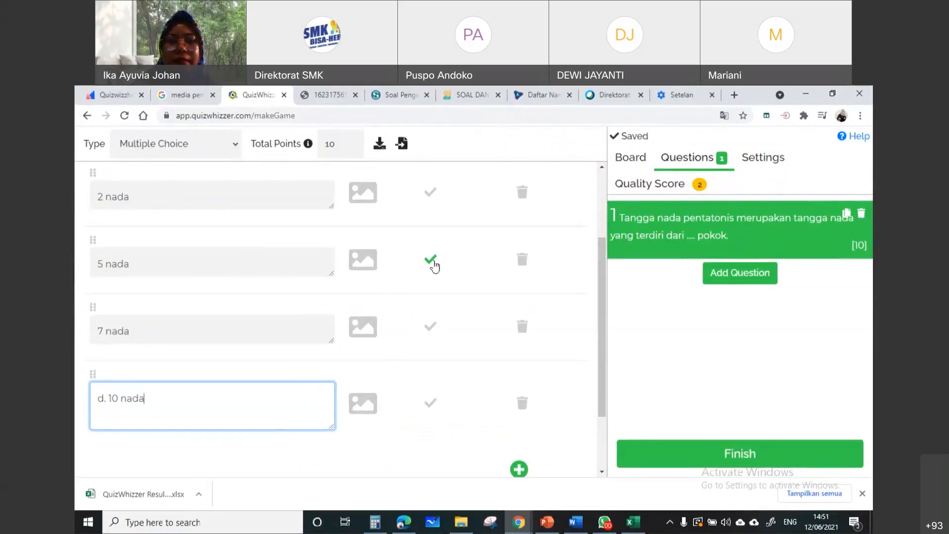
Examine the image options for the "2 nada" answer and the question, and the question's YouTube video option, without adding anything
scroll(432, 269, up, 2)
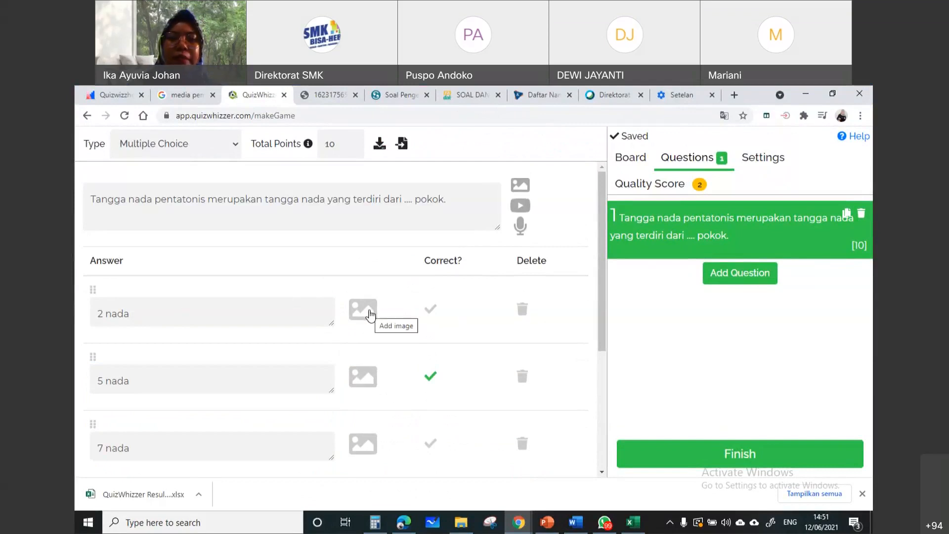
click(371, 313)
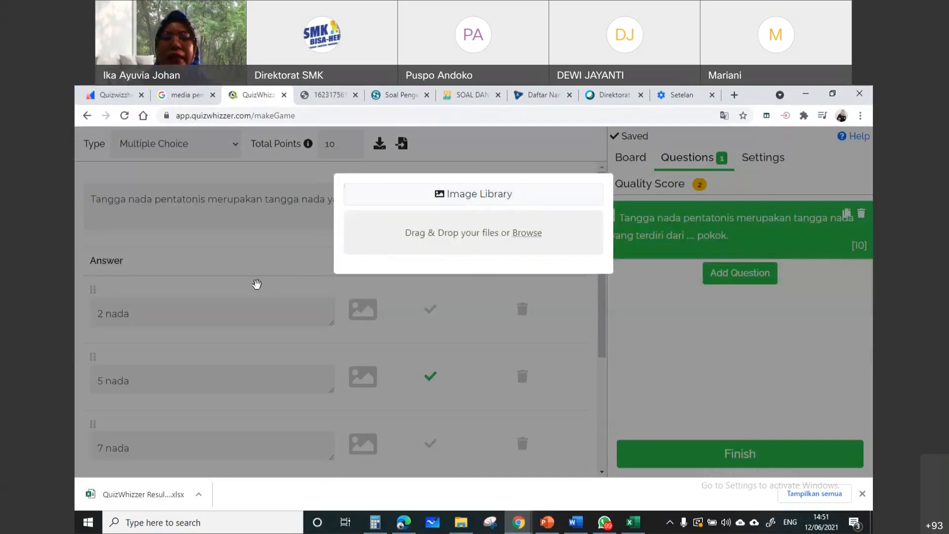
click(258, 288)
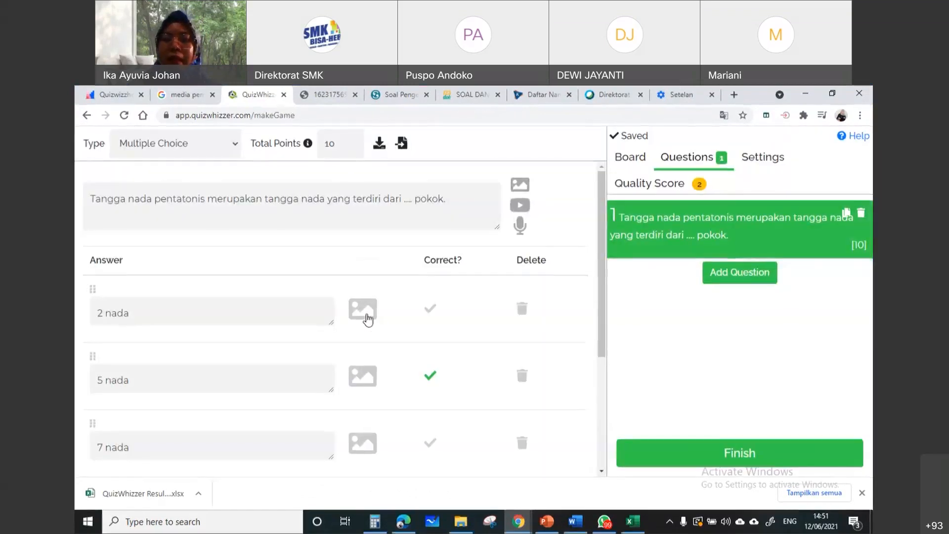
scroll(371, 342, down, 4)
scroll(372, 362, up, 4)
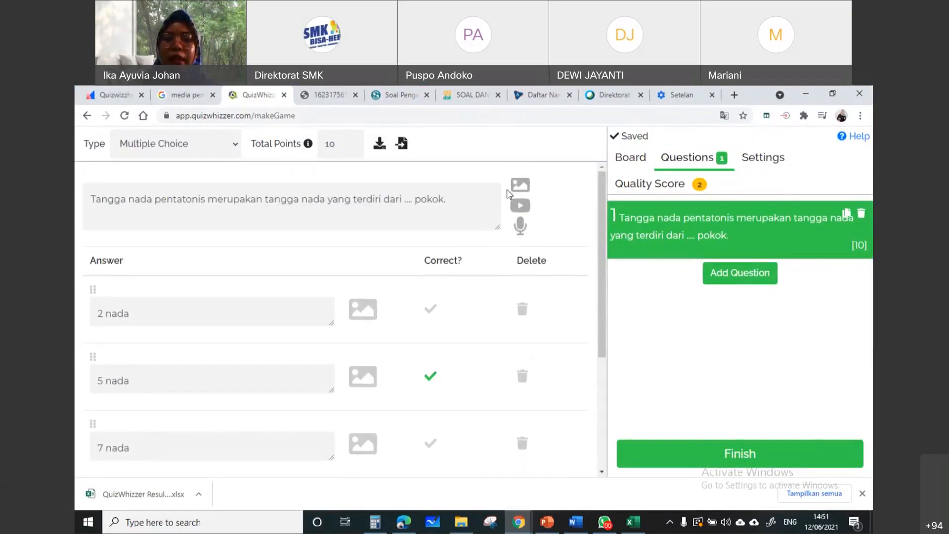
click(517, 187)
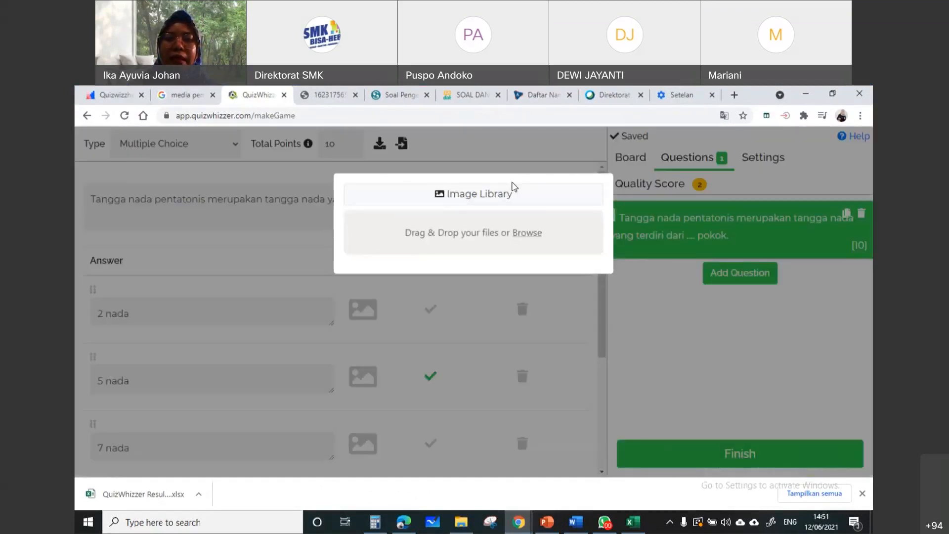
click(155, 196)
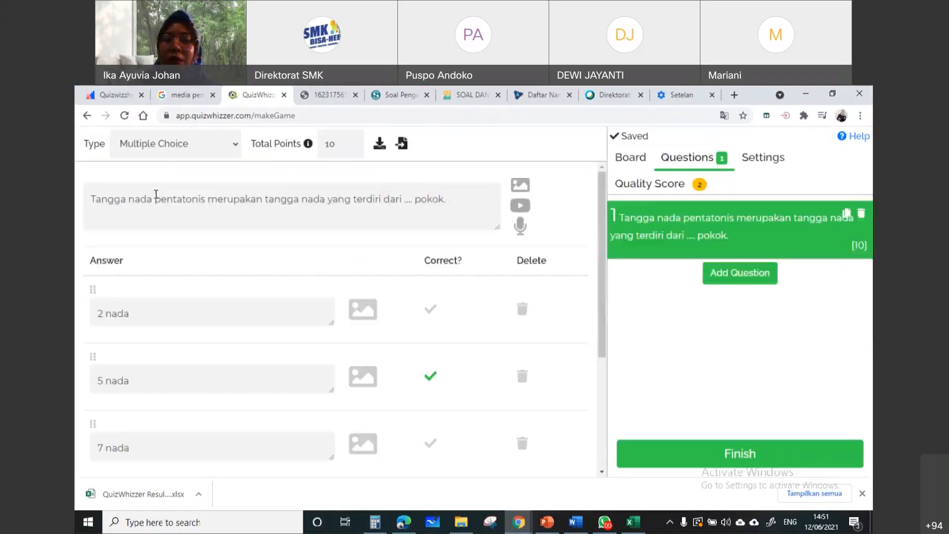
click(521, 185)
click(230, 213)
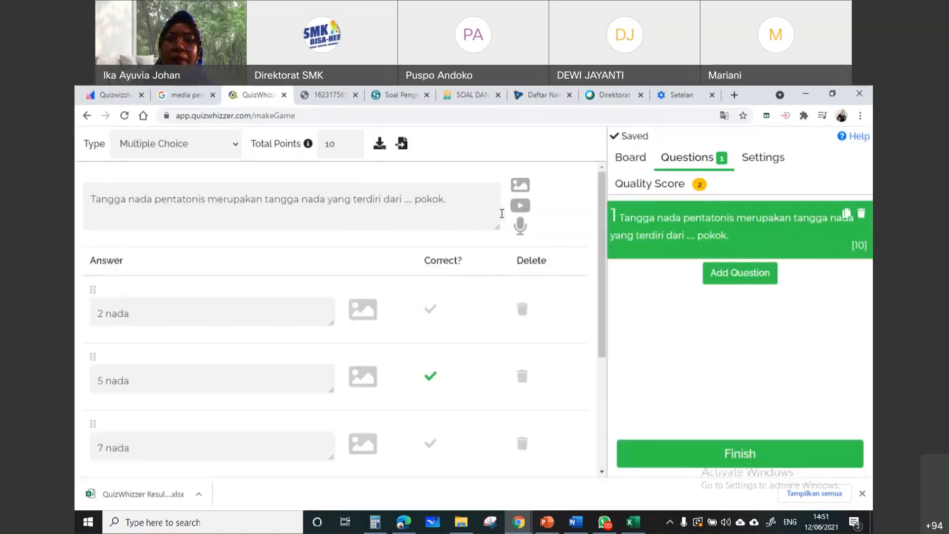
click(519, 210)
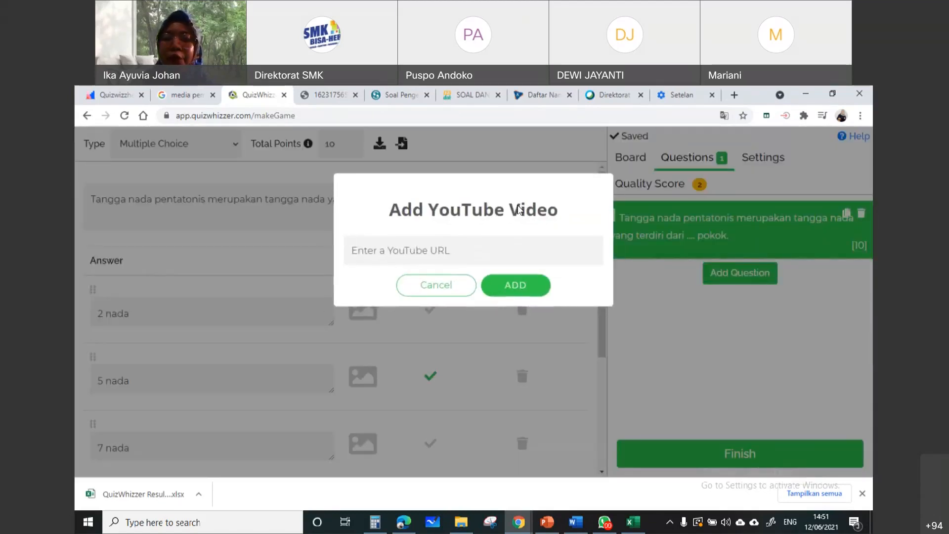
click(260, 233)
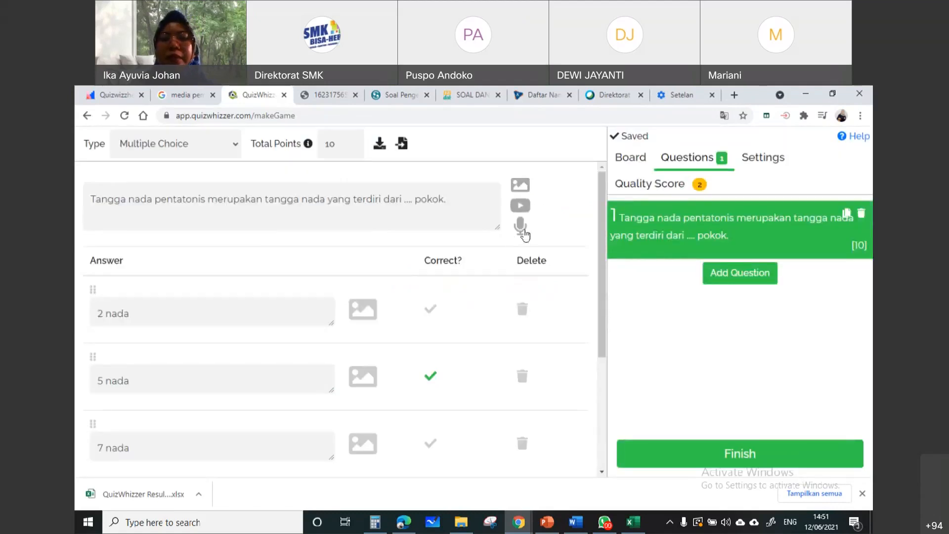
Open the question's audio recorder, allow microphone access for the site, and close the recorder without recording
click(522, 230)
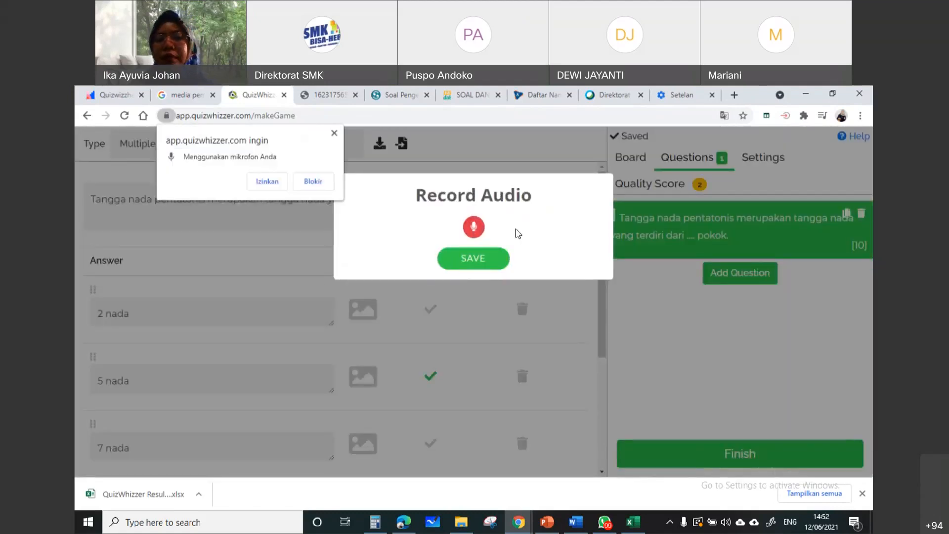
click(267, 182)
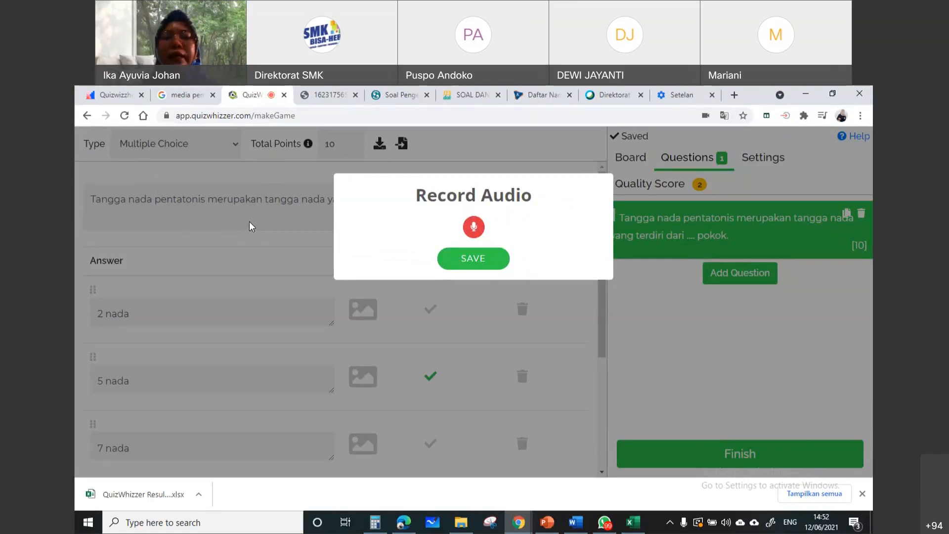
click(177, 321)
Review question 1's text, its answer options and the optional answer explanation field
click(135, 318)
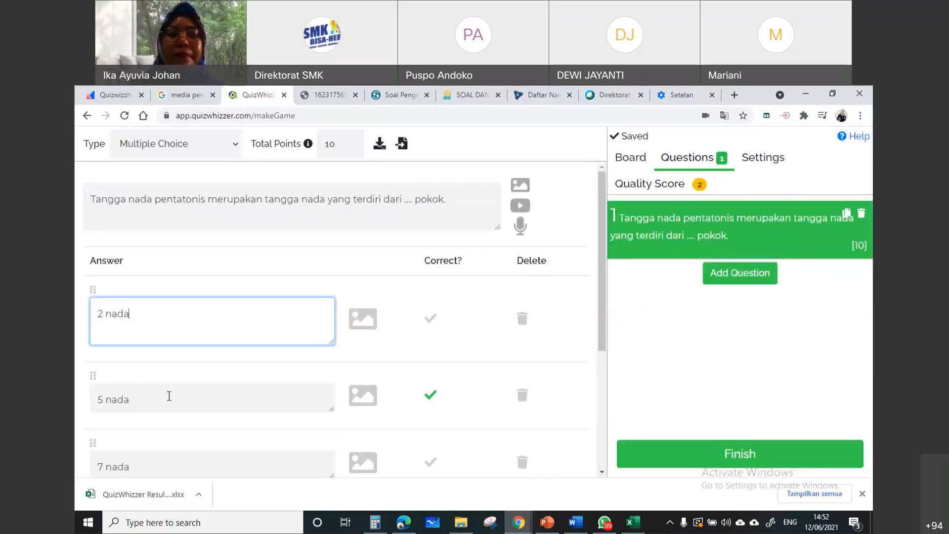
click(169, 395)
scroll(214, 350, down, 3)
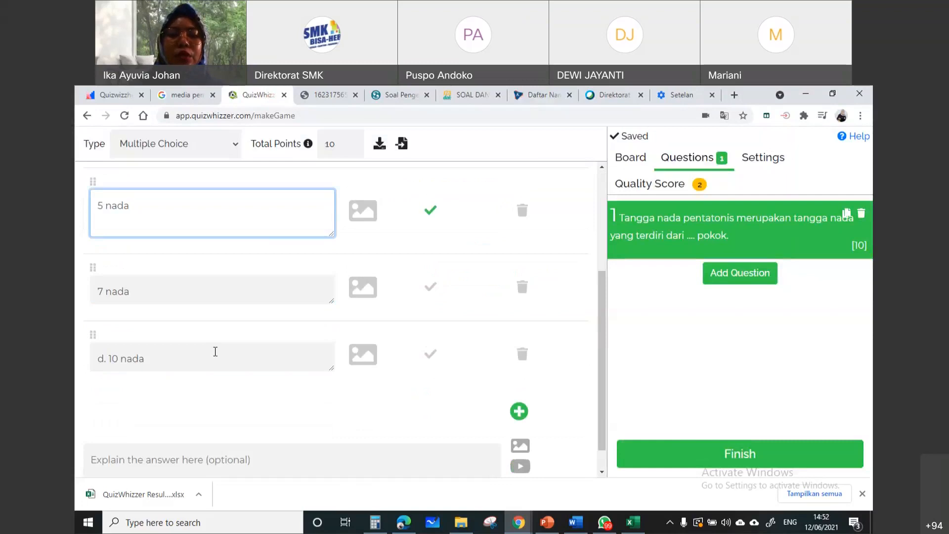
scroll(214, 349, up, 3)
click(211, 300)
click(220, 391)
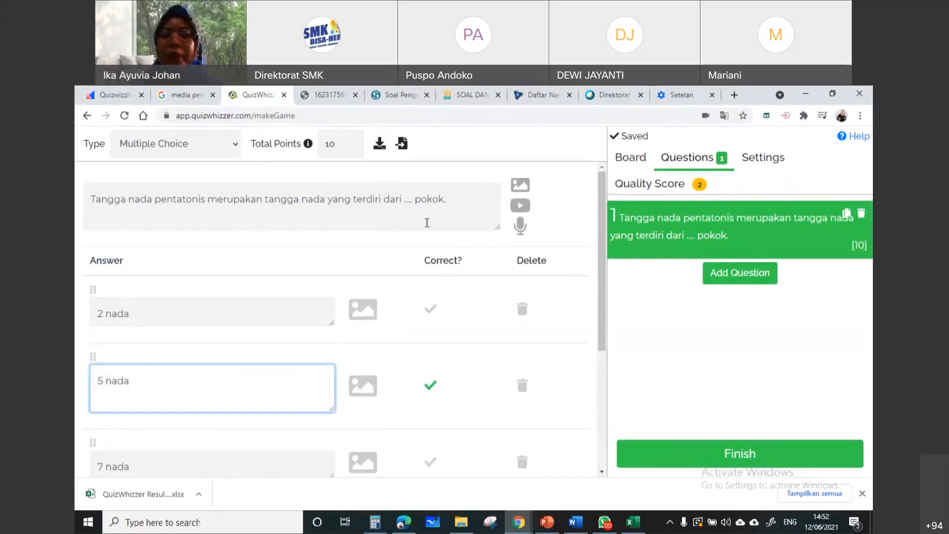
click(427, 203)
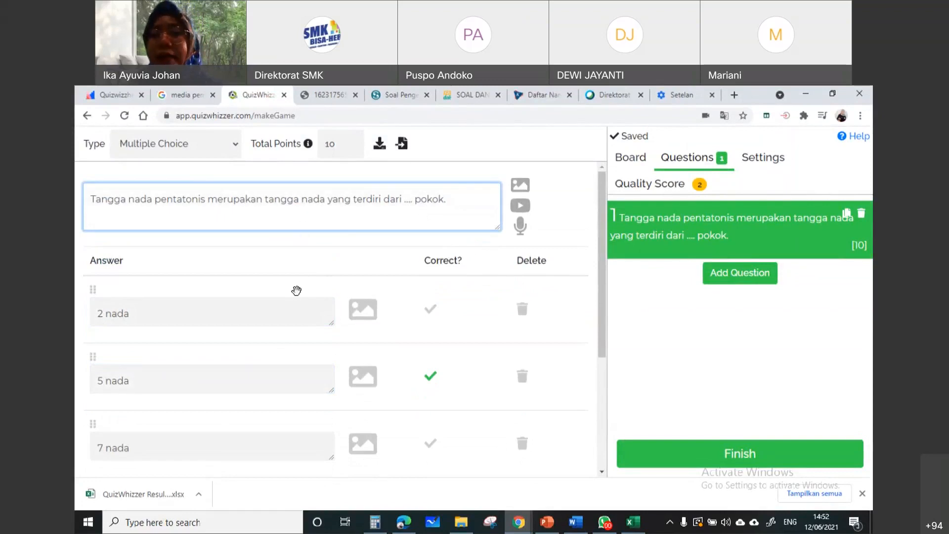
scroll(296, 289, down, 3)
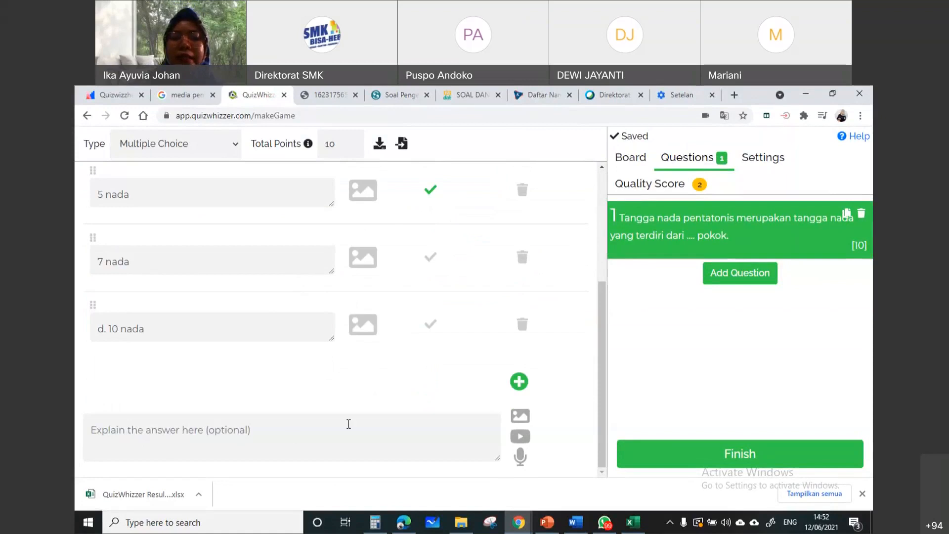
click(349, 425)
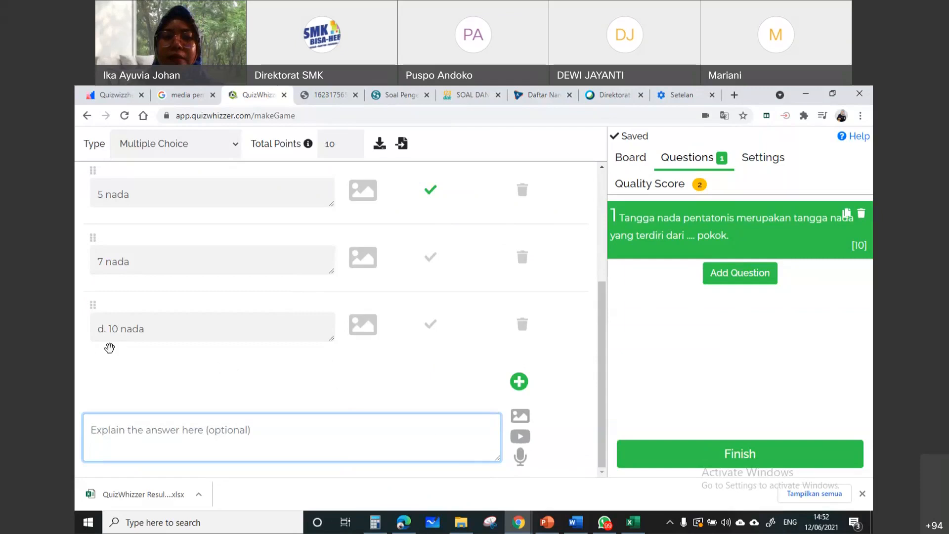
Remove the "d." prefix from the last answer so that it reads "10 nada"
click(110, 334)
key(BackSpace)
key(BackSpace)
key(BackSpace)
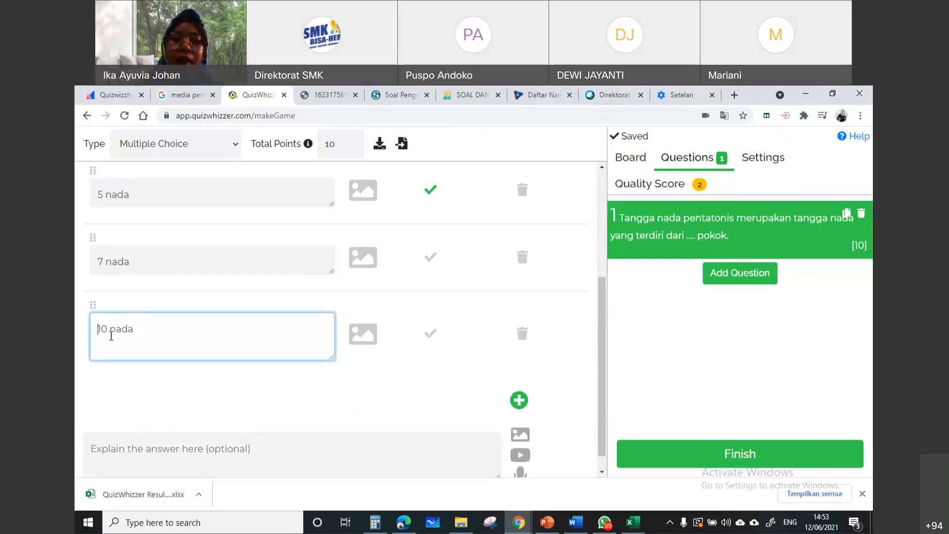
Finish editing the last answer and add a blank second multiple-choice question to the game
click(674, 360)
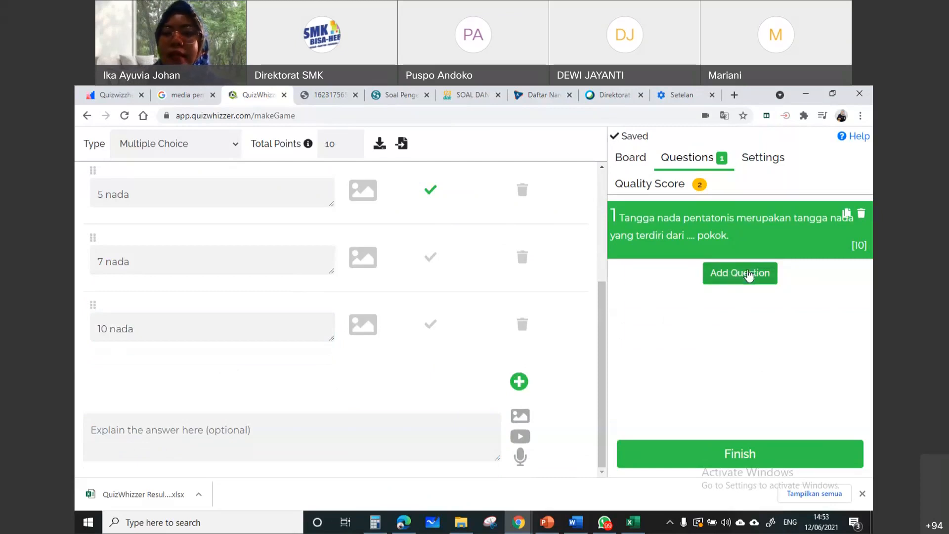
click(750, 275)
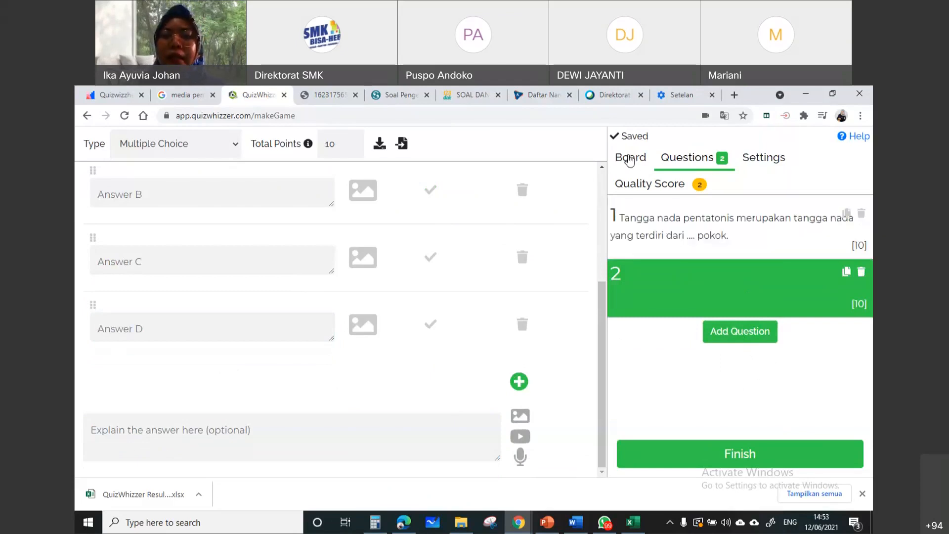
On the game board, reposition spaces 2 to 5 along the lower track, from above the farmer around the duck pond to the carrots
click(630, 159)
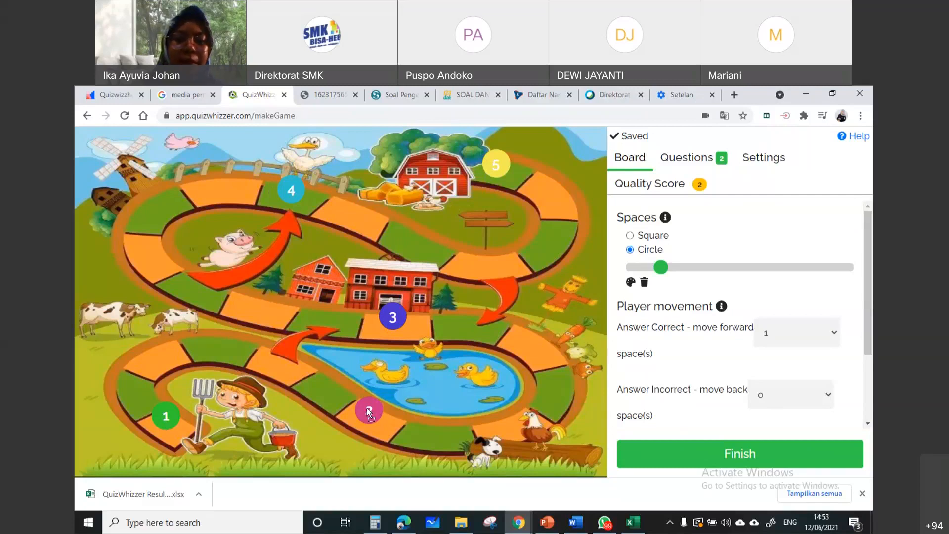
drag(369, 411, 207, 344)
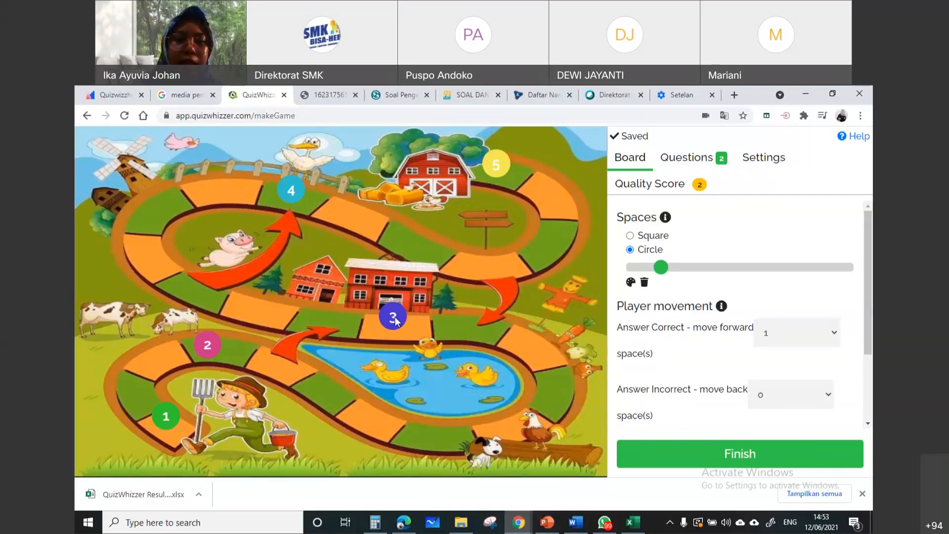
drag(394, 319, 325, 389)
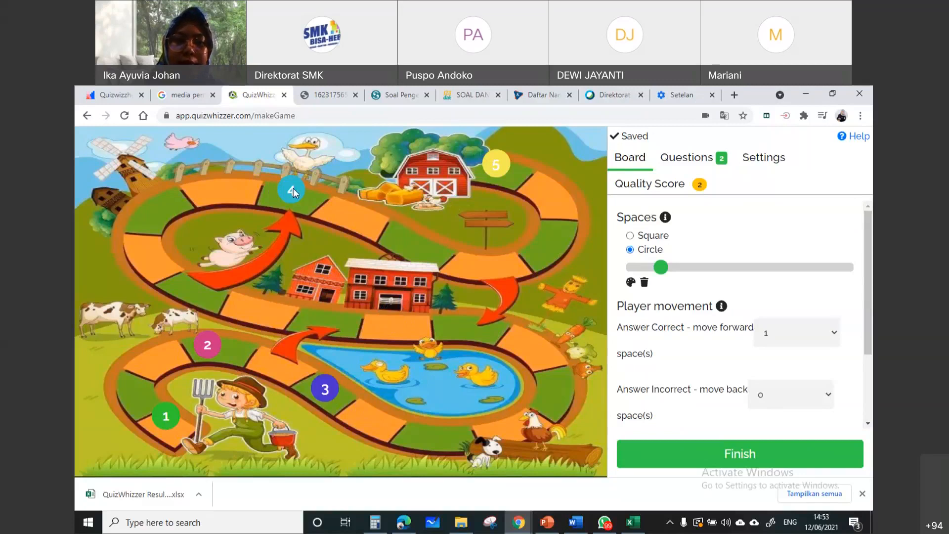
drag(294, 192, 441, 437)
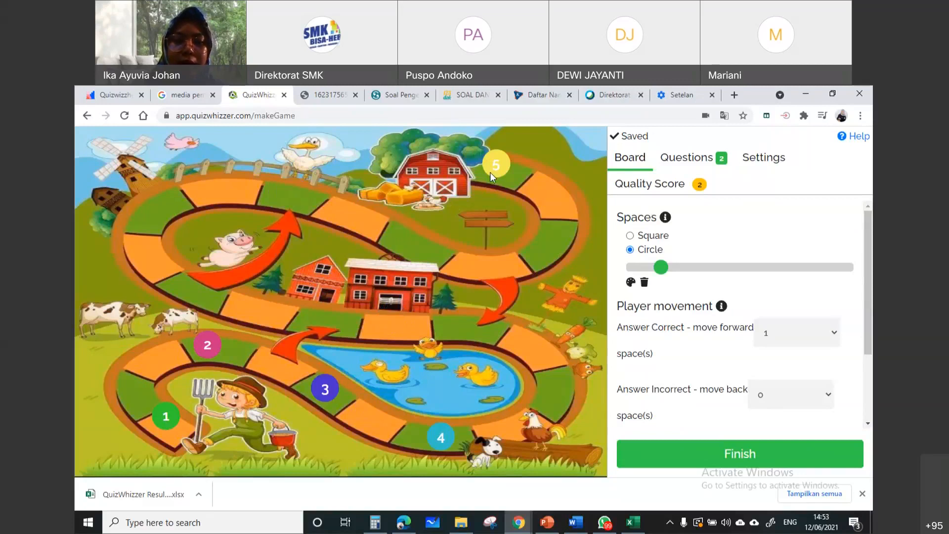
drag(494, 168, 539, 360)
Add spaces 6 to 12 along the track, from below the red farmhouse past the pig and the fence to the bend below the signpost
click(401, 324)
click(252, 311)
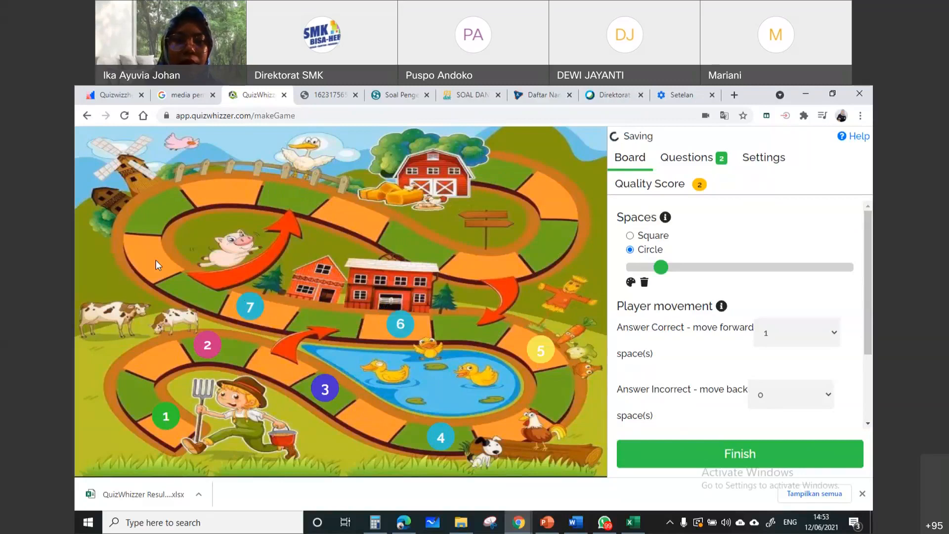
click(158, 261)
click(203, 201)
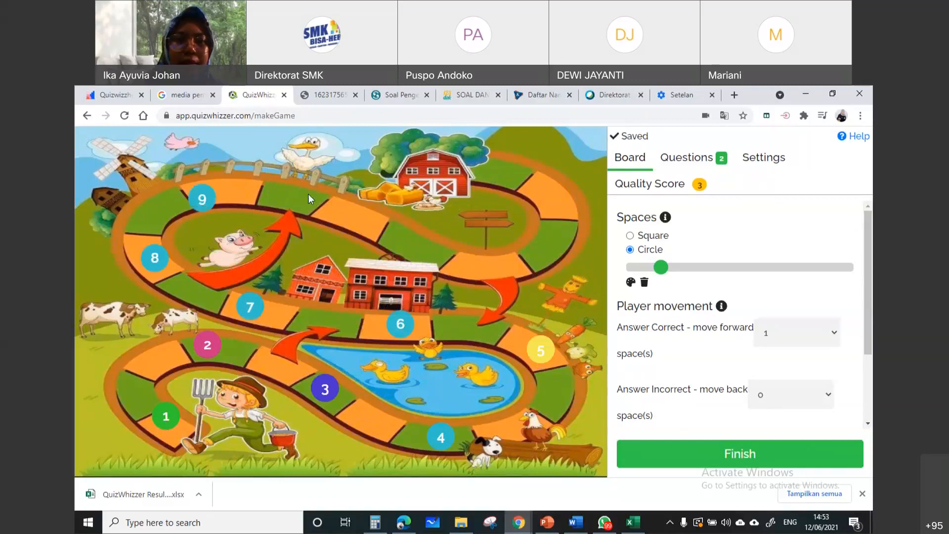
click(302, 205)
click(380, 235)
click(529, 268)
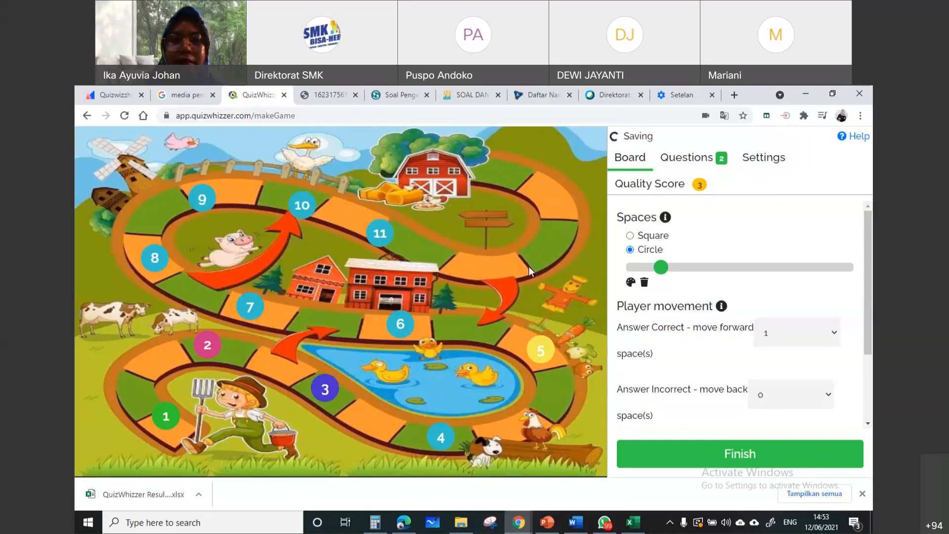
Add spaces 13 to 15 around the final bend up to the red barn, and shift space 12 back along the track below the signpost
click(470, 171)
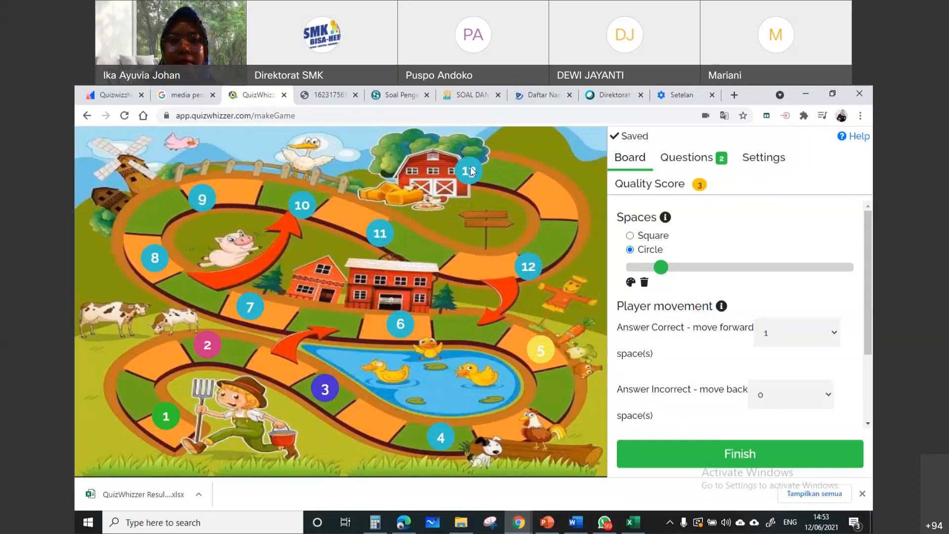
drag(469, 171, 566, 228)
drag(525, 276, 468, 279)
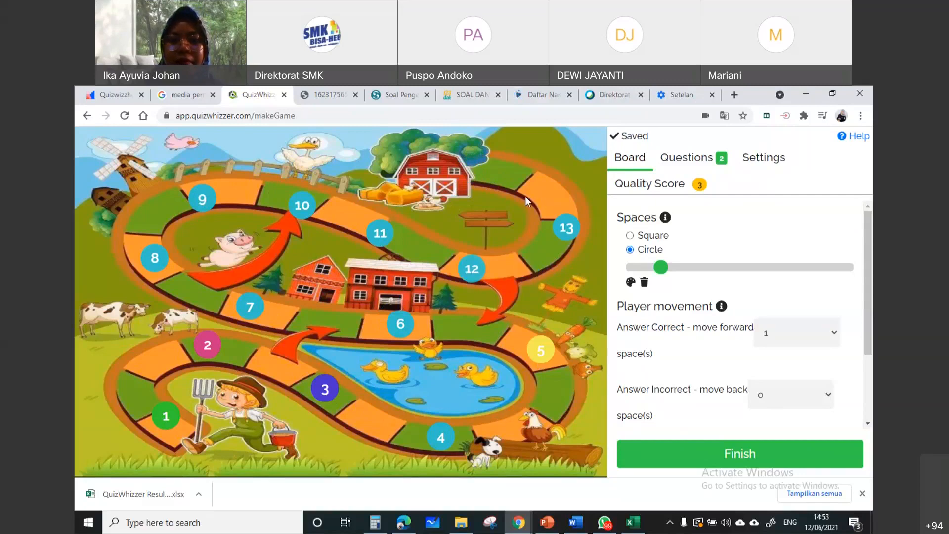
click(525, 198)
click(458, 175)
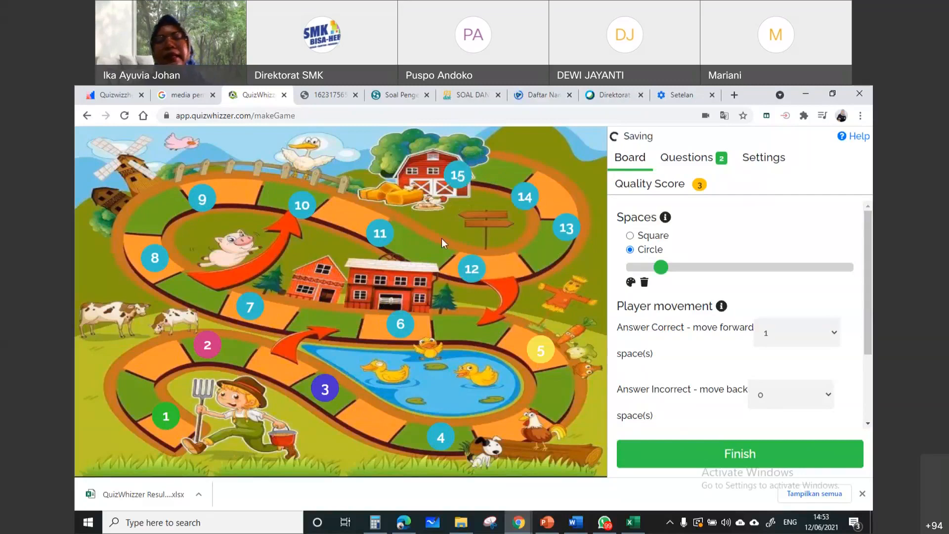
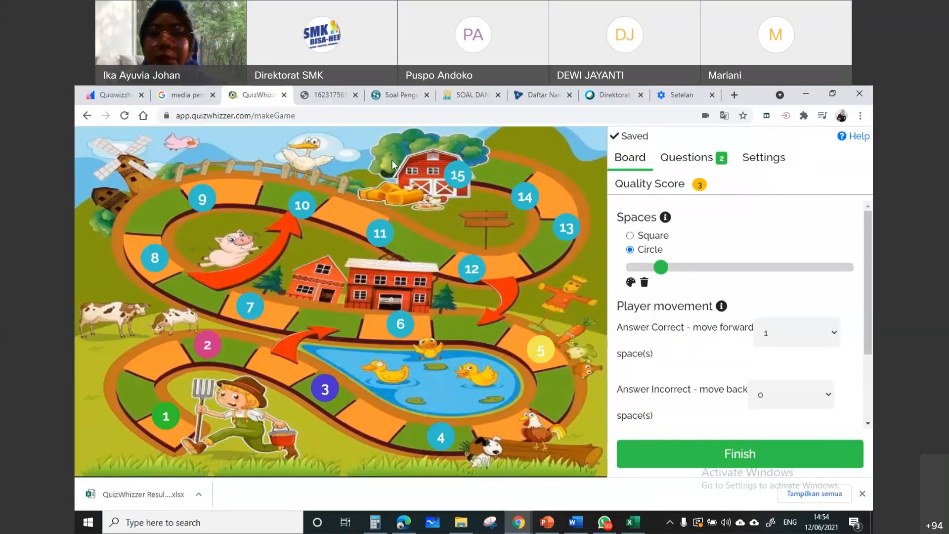
Open the blank second question, and switch to Word to look through items 28 to 30 of the TEMA 9 question document
click(711, 165)
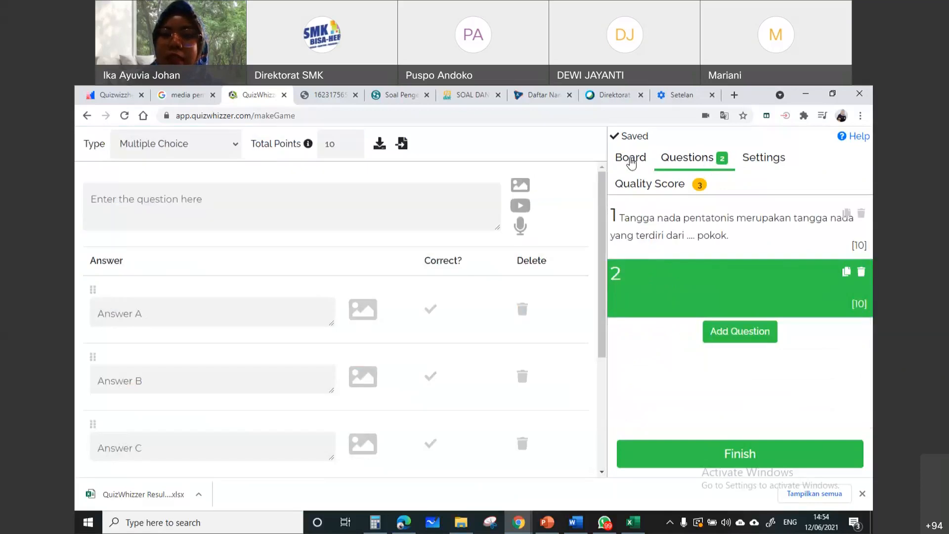
click(629, 162)
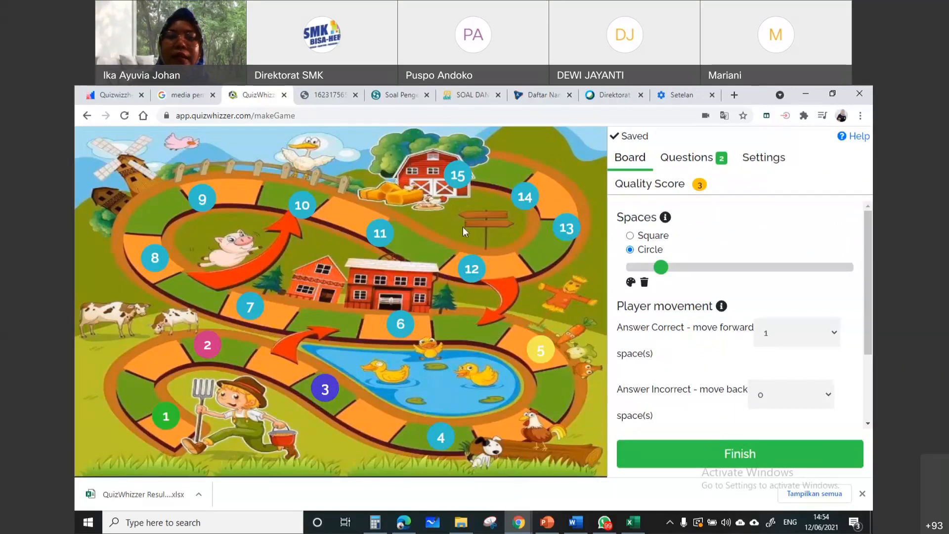
click(698, 159)
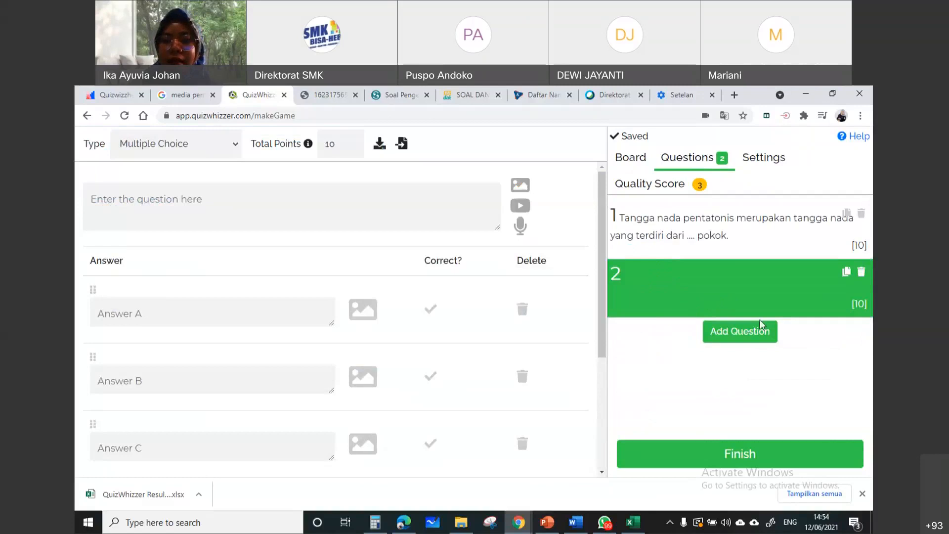
click(197, 198)
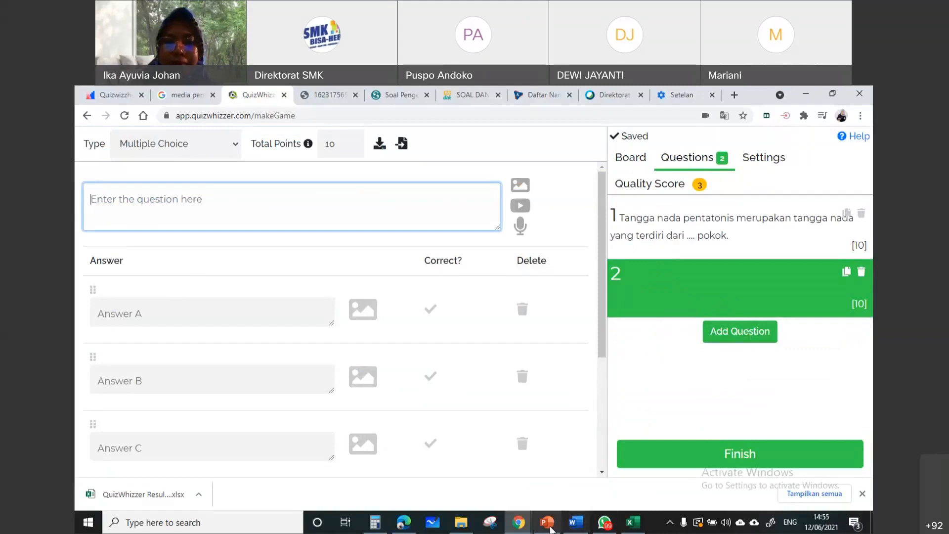
click(547, 523)
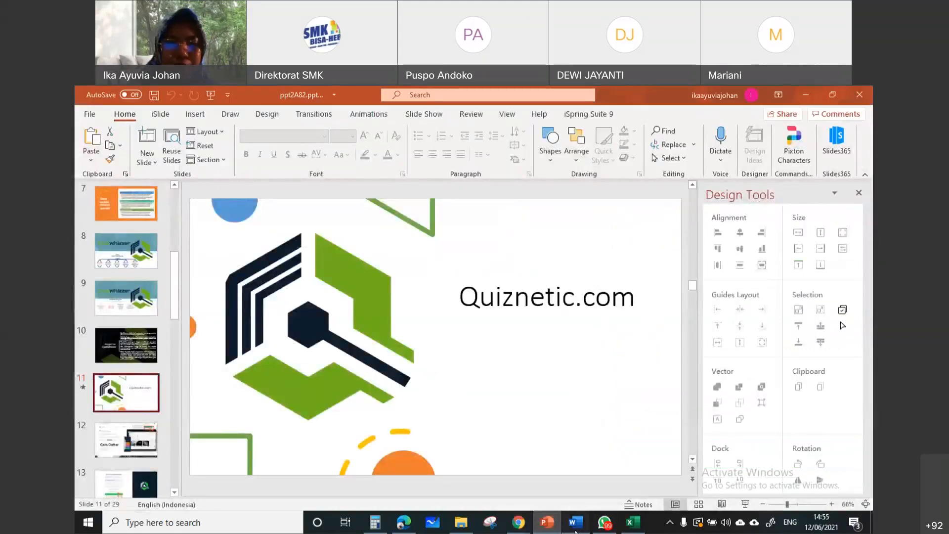
click(576, 530)
scroll(428, 421, down, 3)
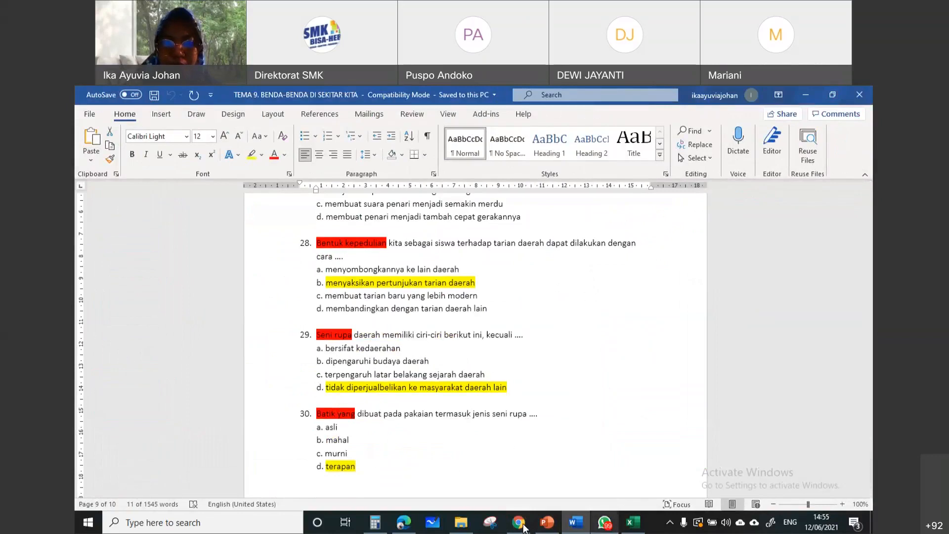
Switch back to QuizWhizzer and enter "Tongkonan merupakan rumah adat dari Sulawesi Selatan" as the text of question 2
mouse_move(524, 528)
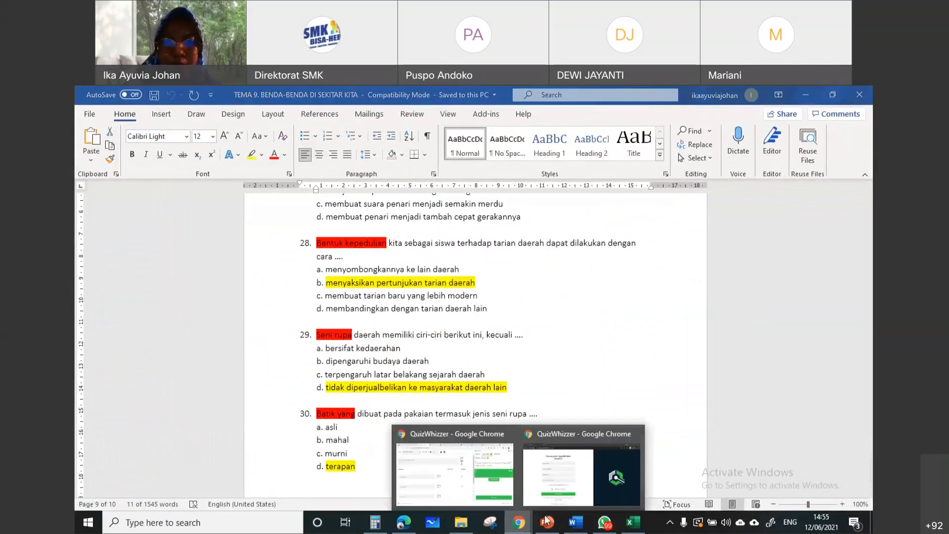
click(486, 484)
click(240, 200)
text(T)
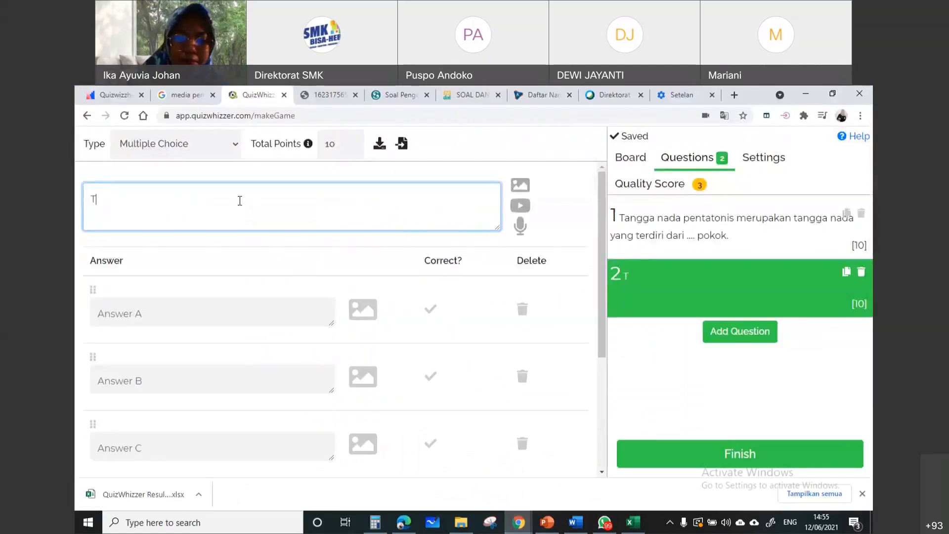
text(ongkonan)
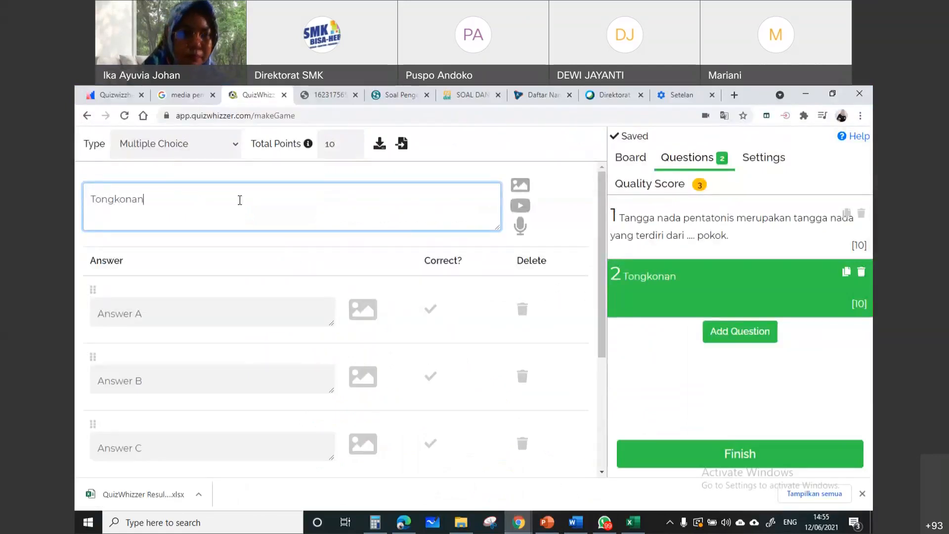
text( merupaka)
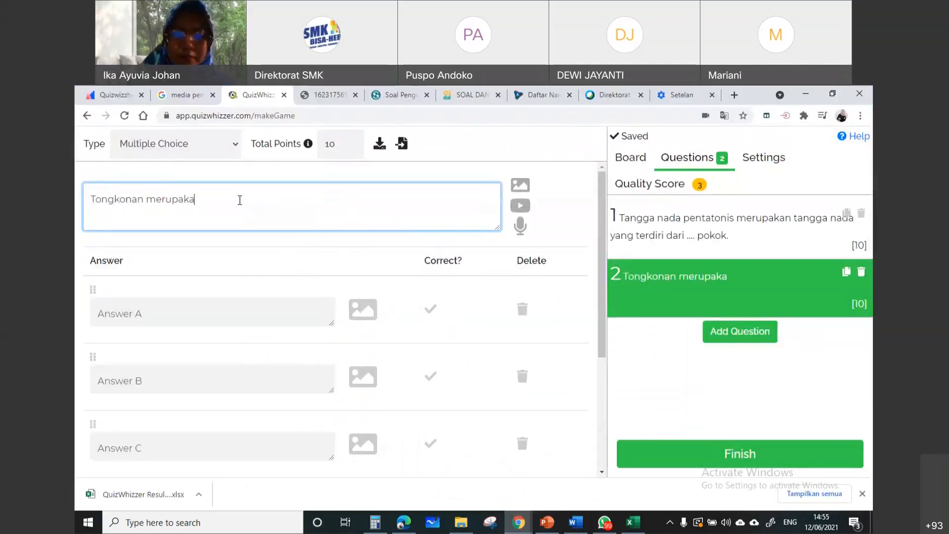
text(n ru)
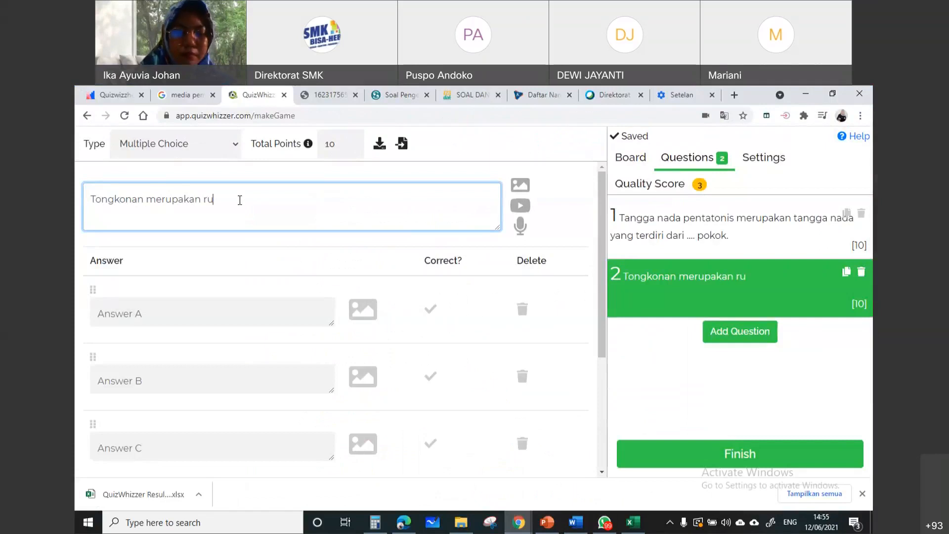
text(mah adat dari Sulawesi elatan)
click(328, 199)
text(S)
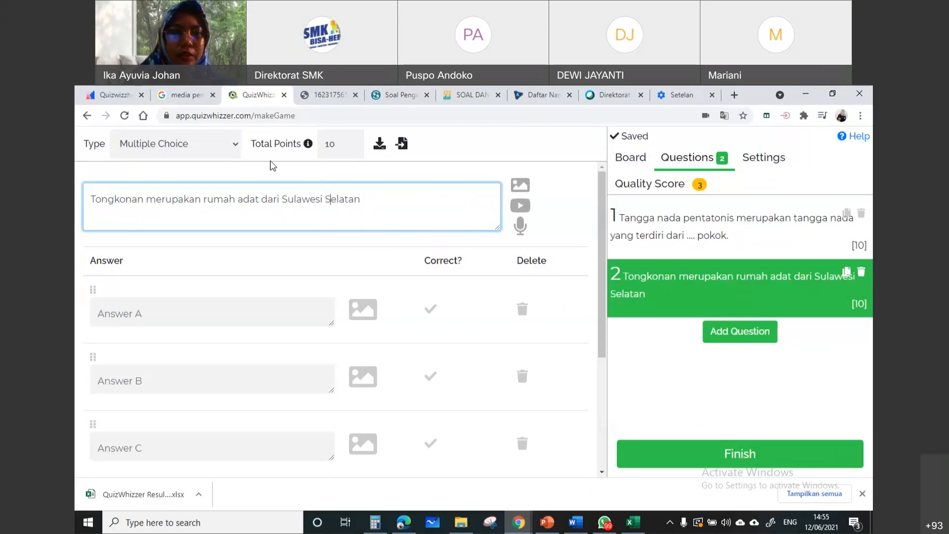
Change question 2 to the True/False type and mark True as the correct answer
click(234, 145)
click(221, 213)
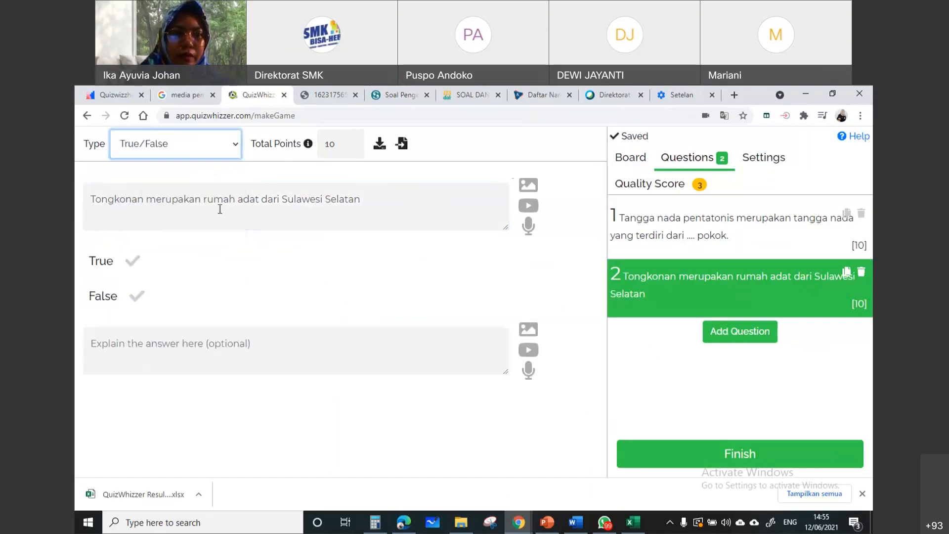
click(132, 260)
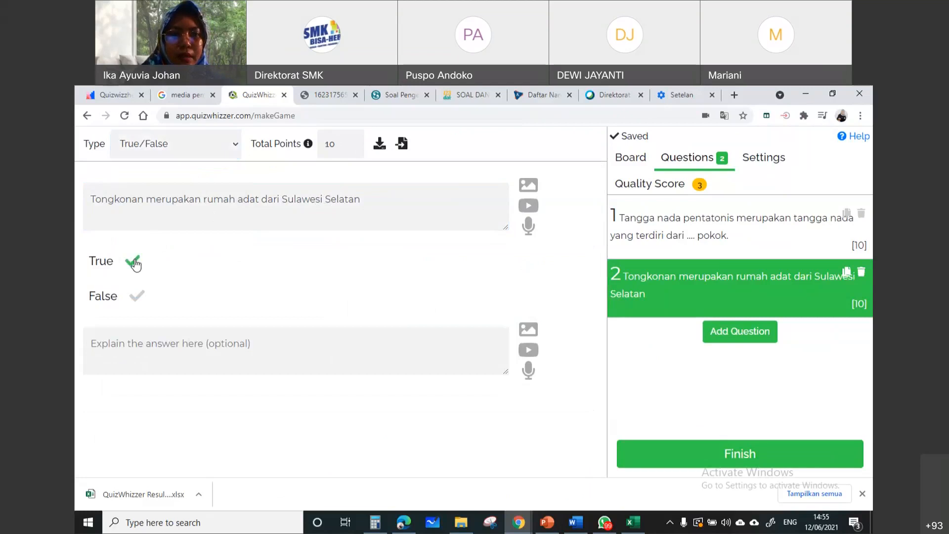
Enter "Tongkonan merupakan rumah adat dari daerah Toraja sulawesi Selatan" as the answer explanation of question 2
click(301, 343)
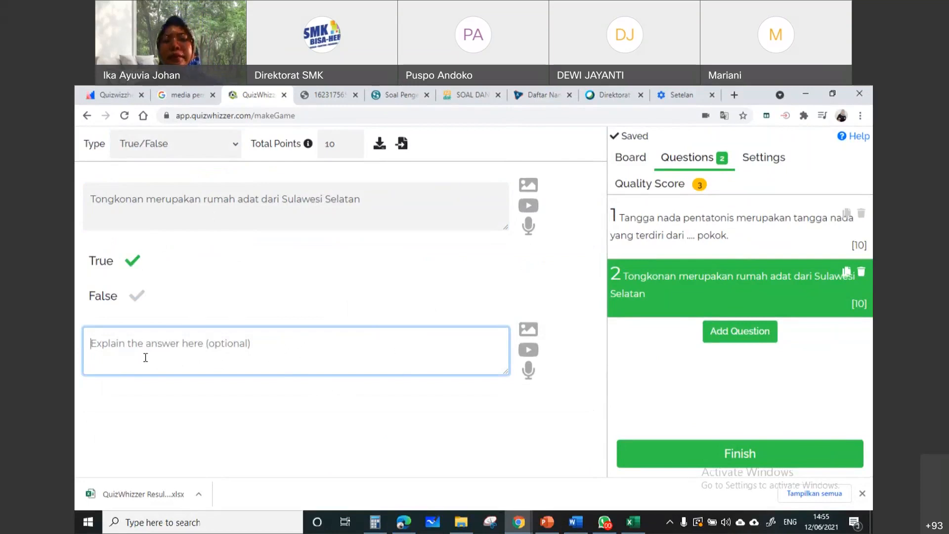
text(Tongkonan)
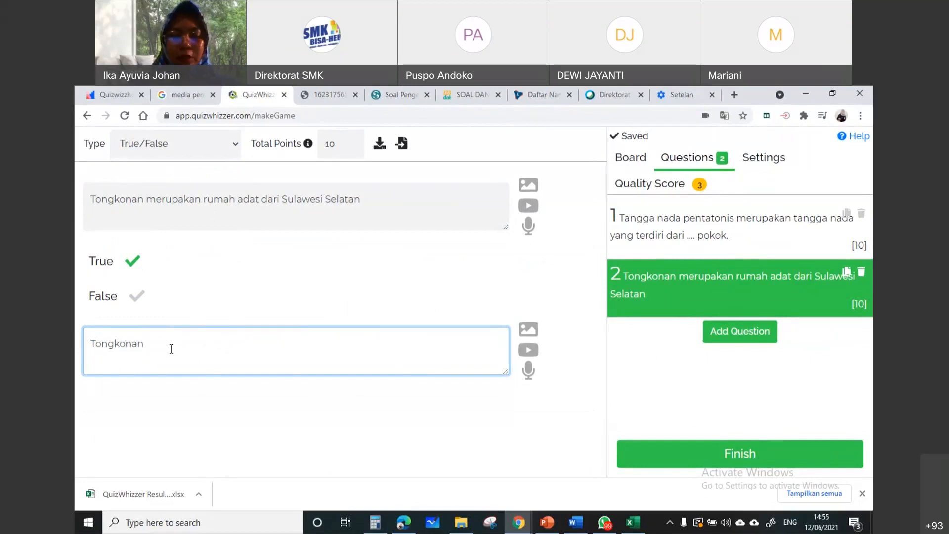
text( merup)
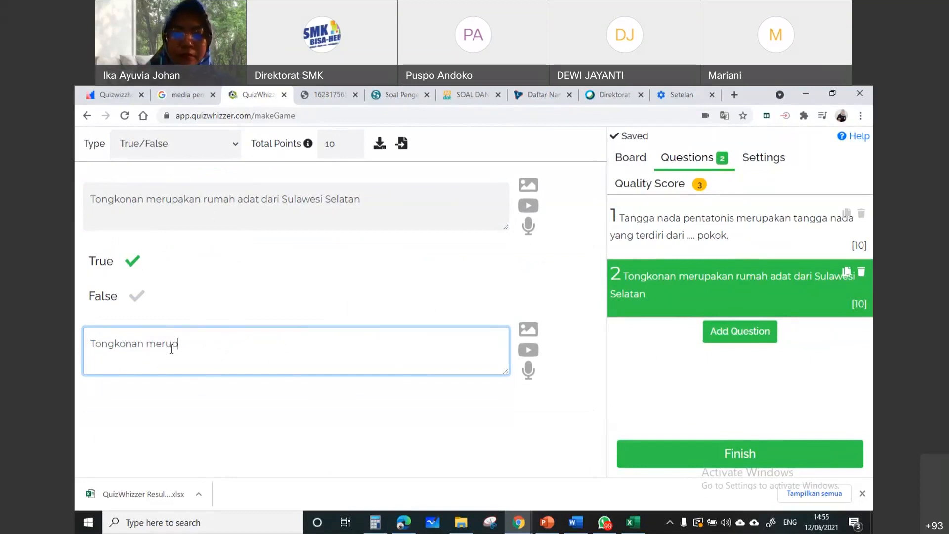
text(akan rumah adat dari daerah)
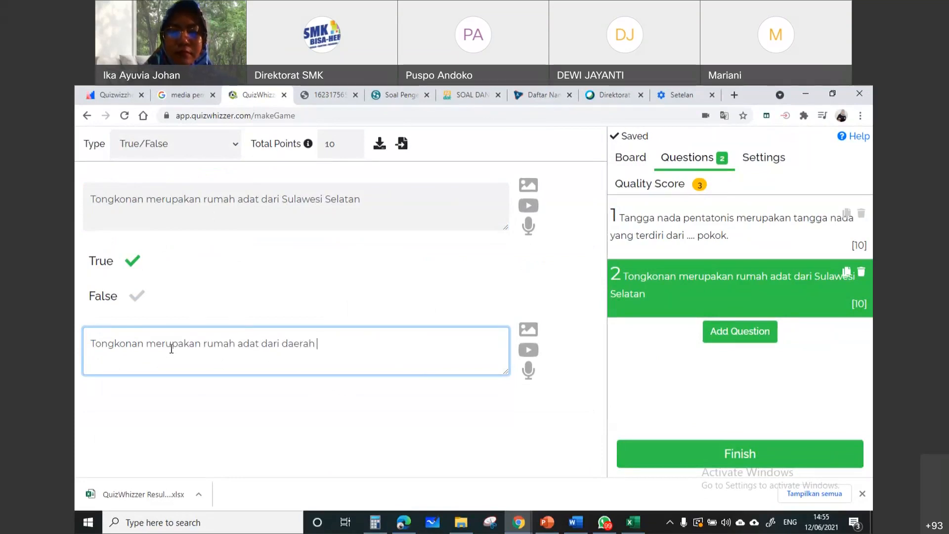
text( Toraj)
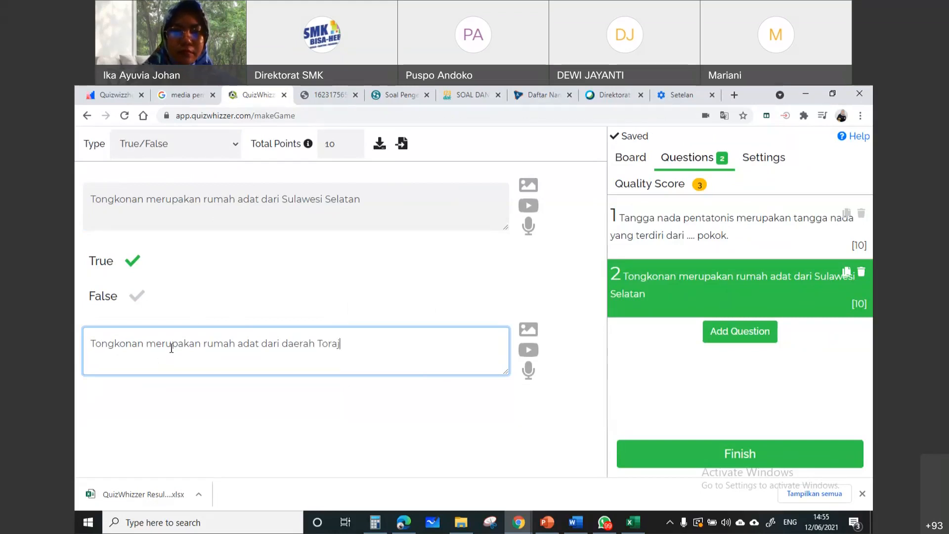
text(a sula)
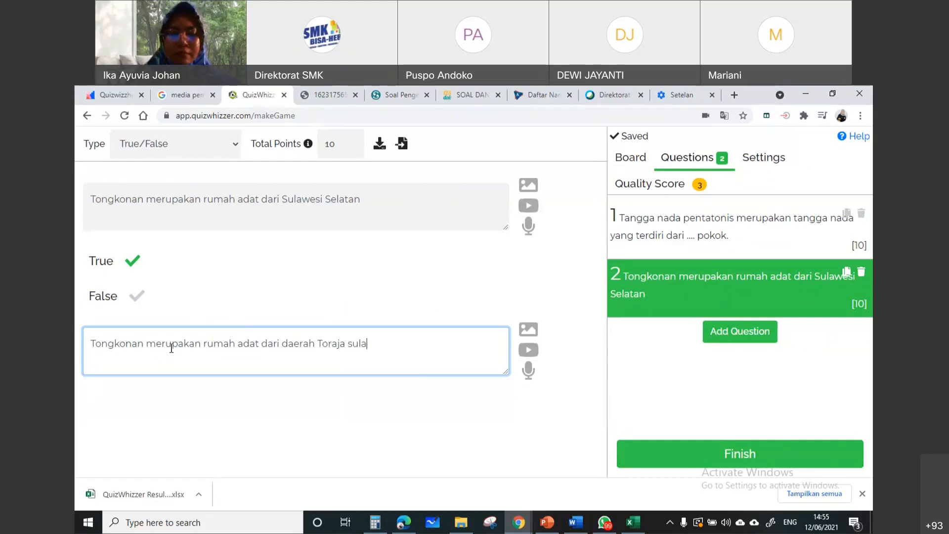
text(wesi Selatan)
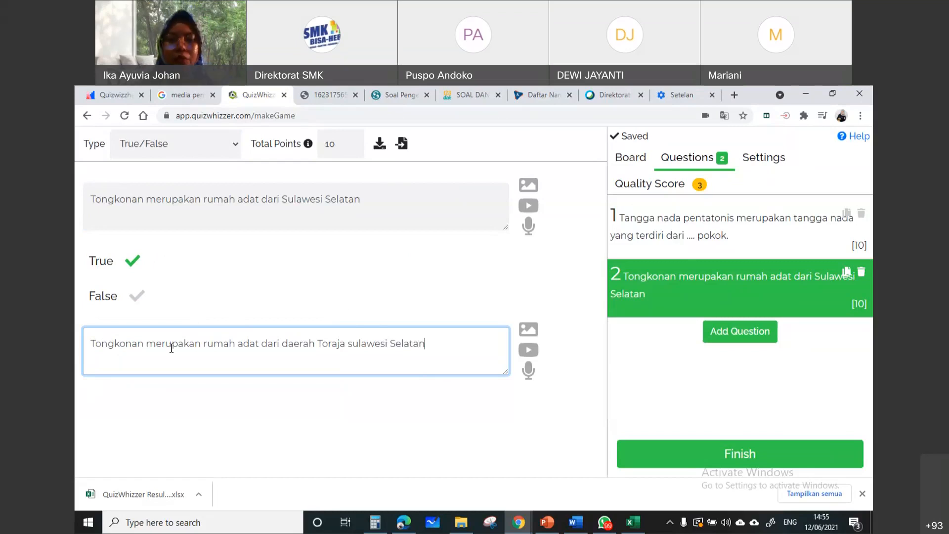
Look through the local Pictures folder and the Pixabay image library for an image to accompany the answer explanation, and close both without choosing one
click(526, 330)
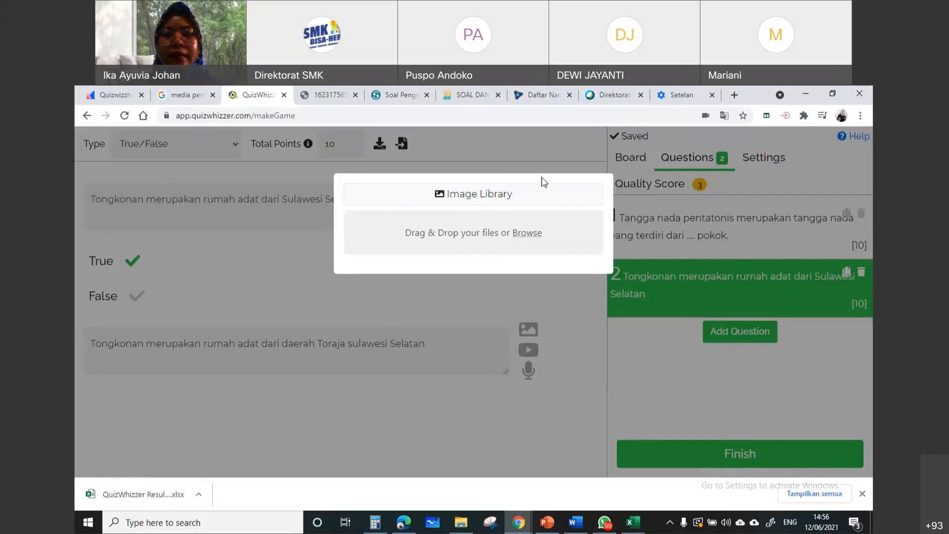
click(534, 234)
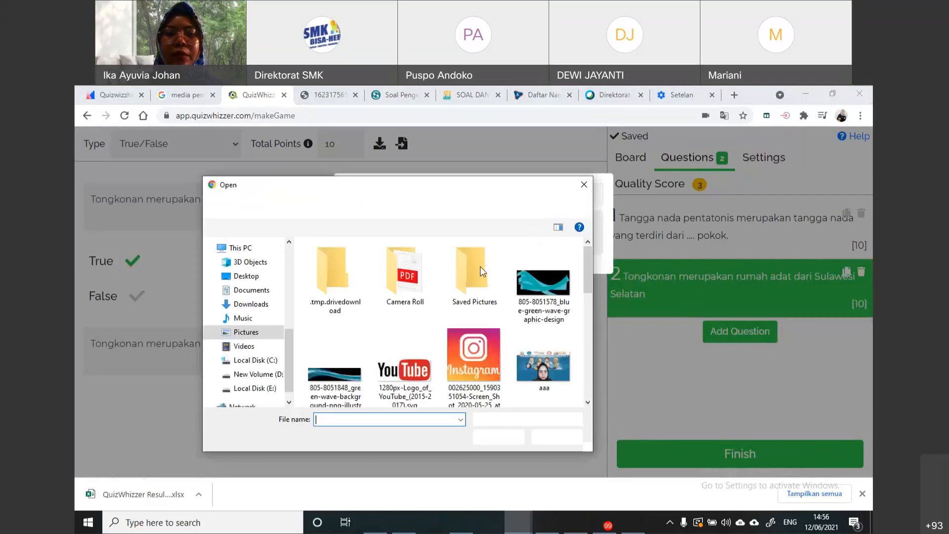
click(587, 185)
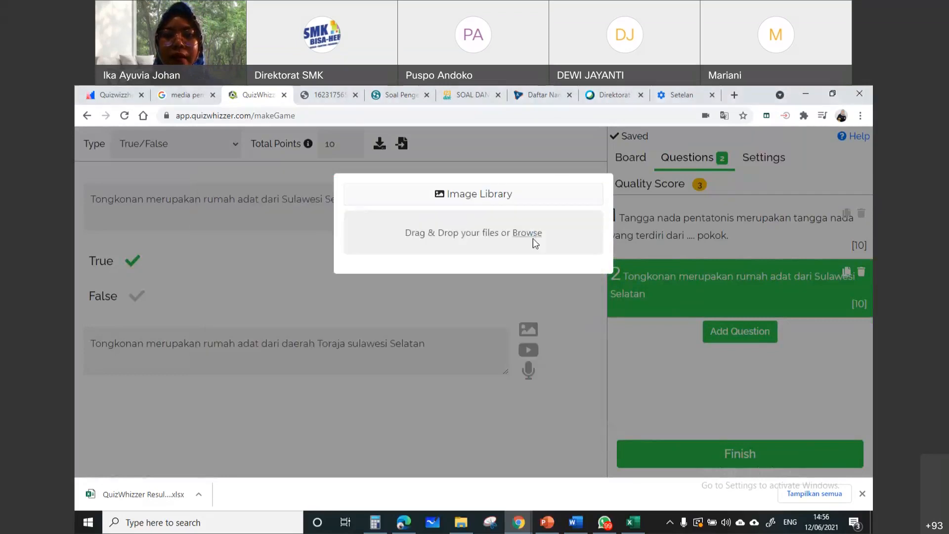
click(472, 194)
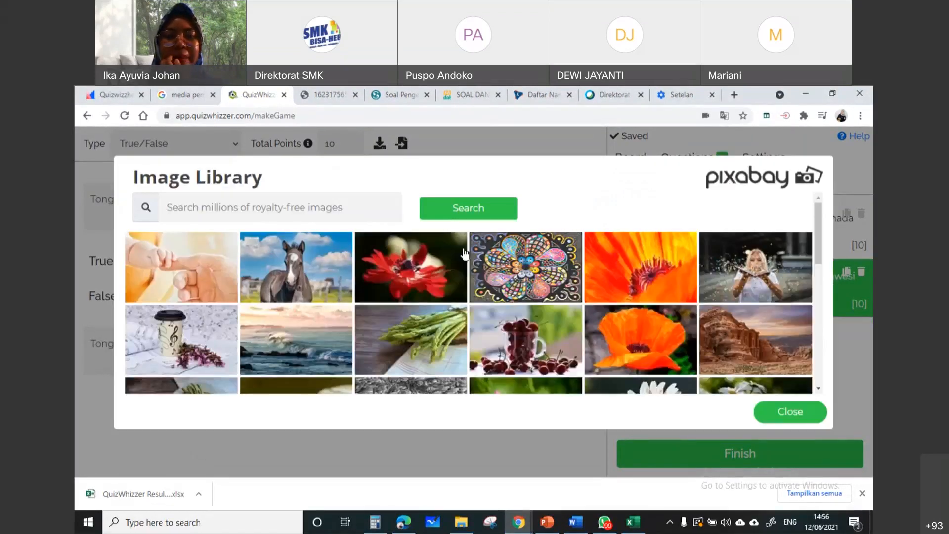
scroll(445, 269, down, 2)
scroll(460, 271, down, 5)
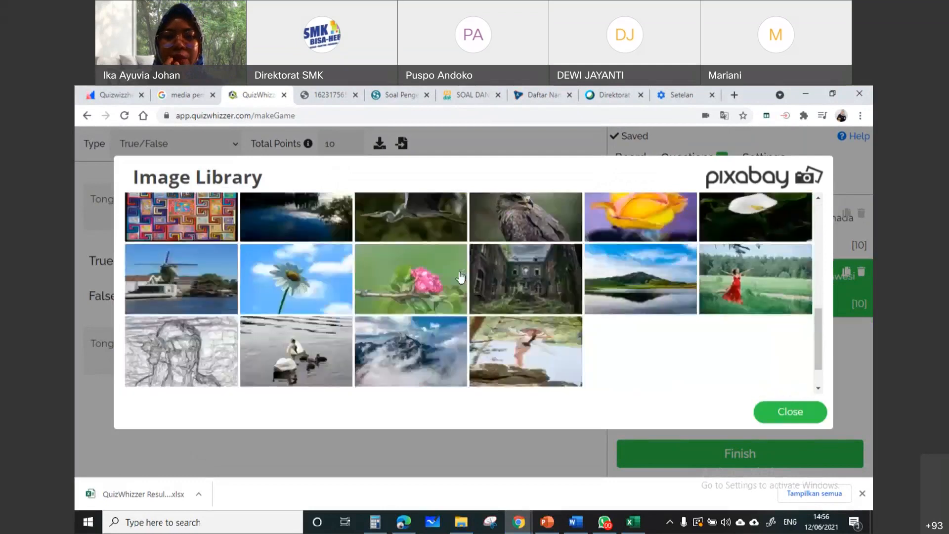
scroll(520, 349, up, 7)
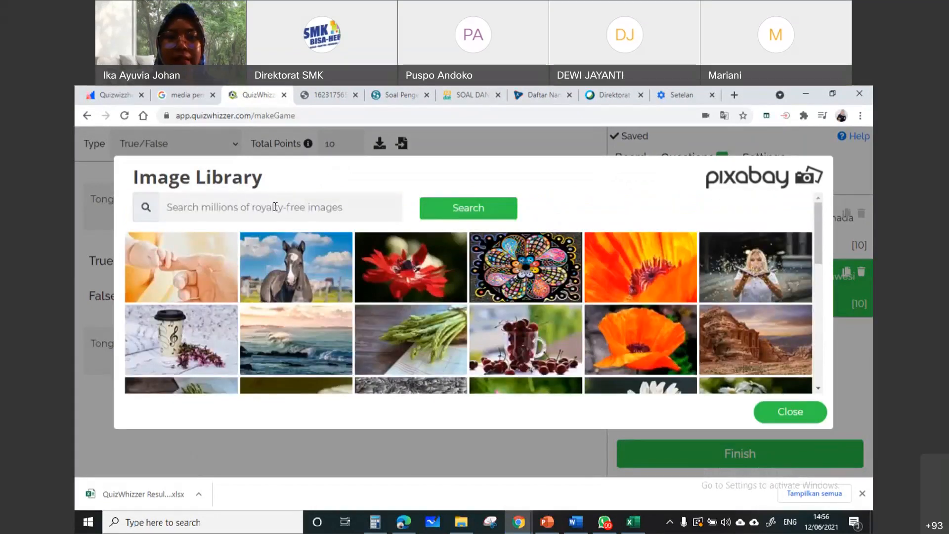
click(275, 207)
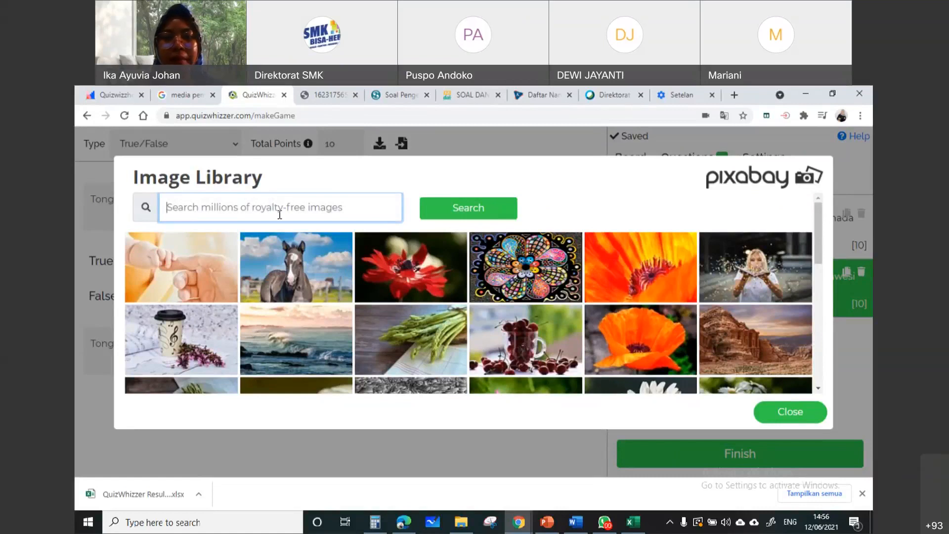
scroll(280, 297, down, 3)
click(790, 411)
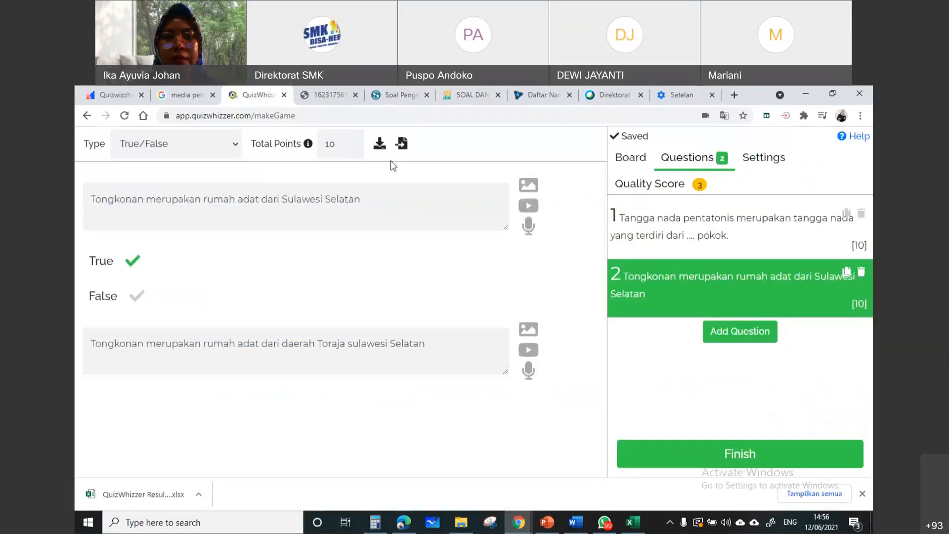
In the browser tab showing the treasure map, search Google for "tongkonan" and show the image results
click(319, 89)
click(303, 117)
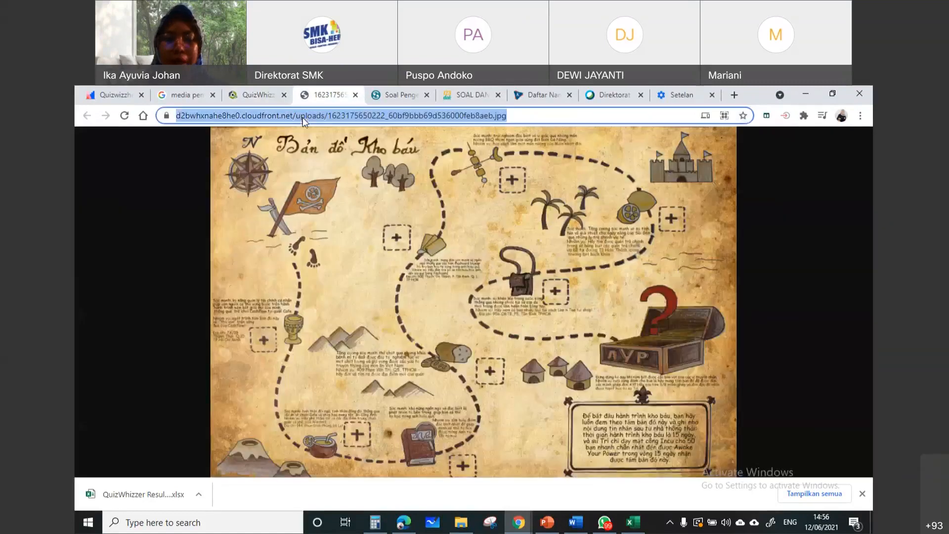
text(tongkonan)
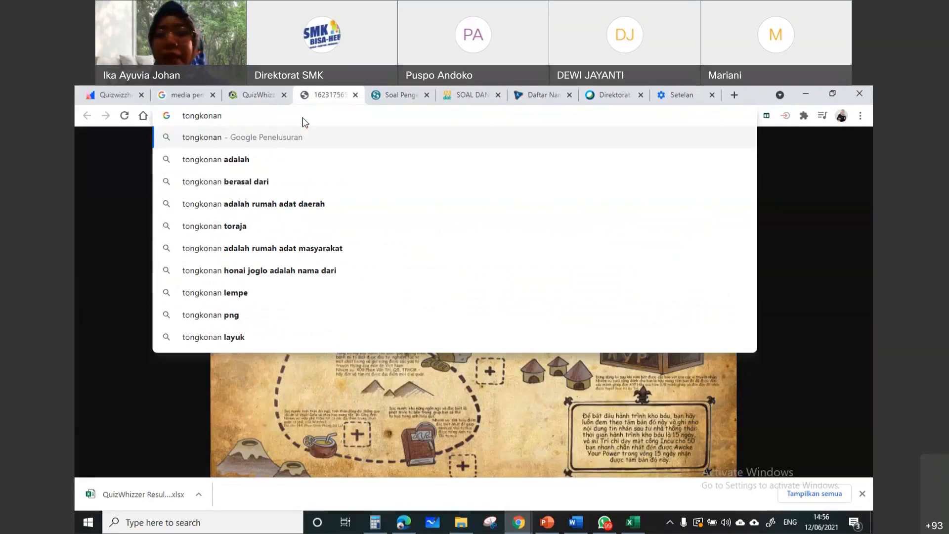
key(Return)
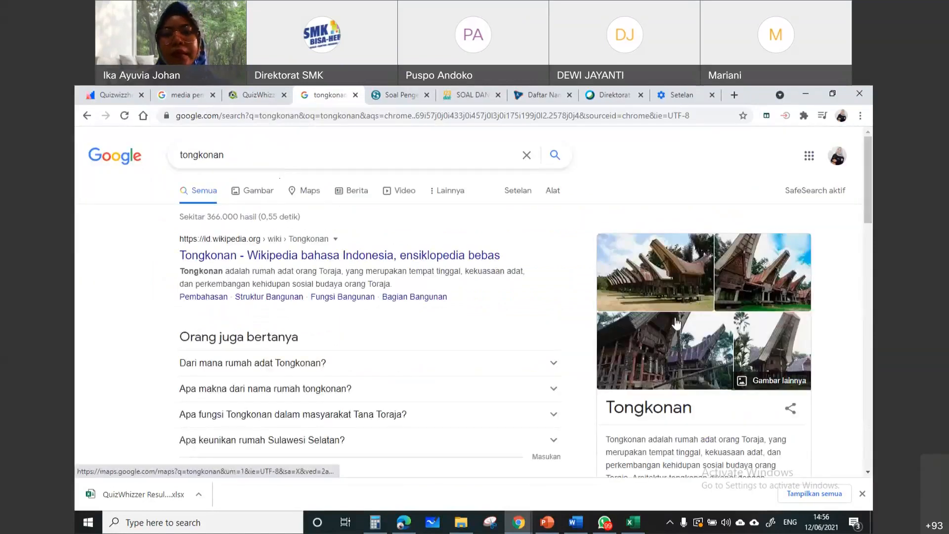
click(255, 193)
Save the Wikipedia Tongkonan photo from the Google image results into the Pictures folder as the JPEG "download (1)"
right_click(639, 280)
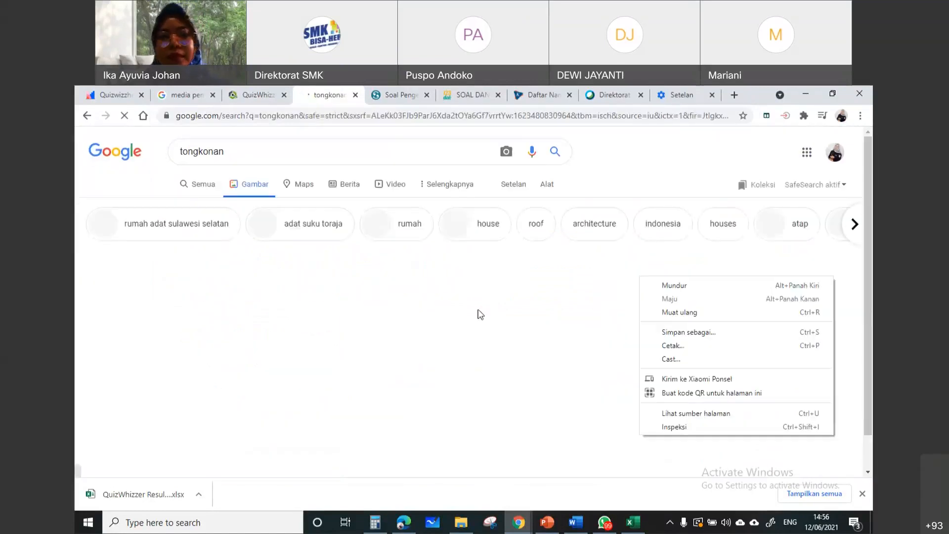
right_click(204, 319)
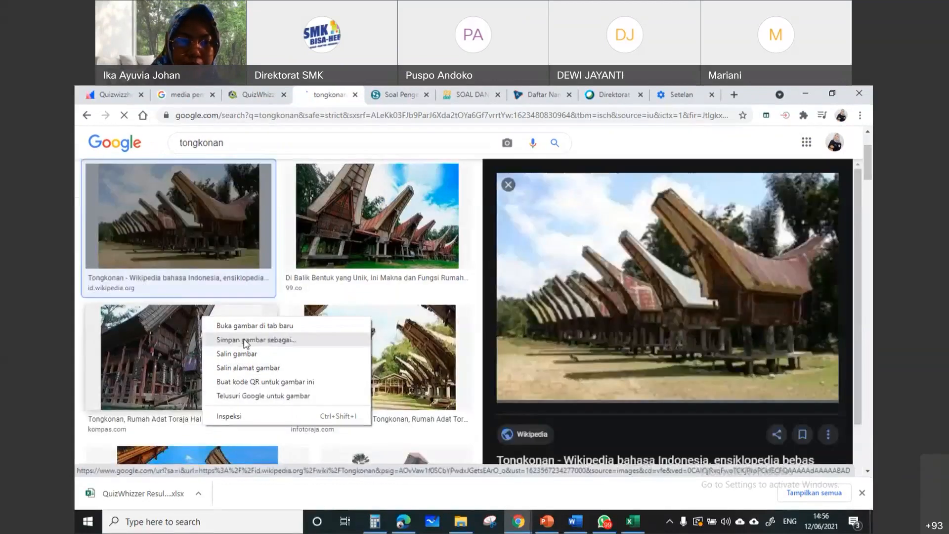
click(653, 348)
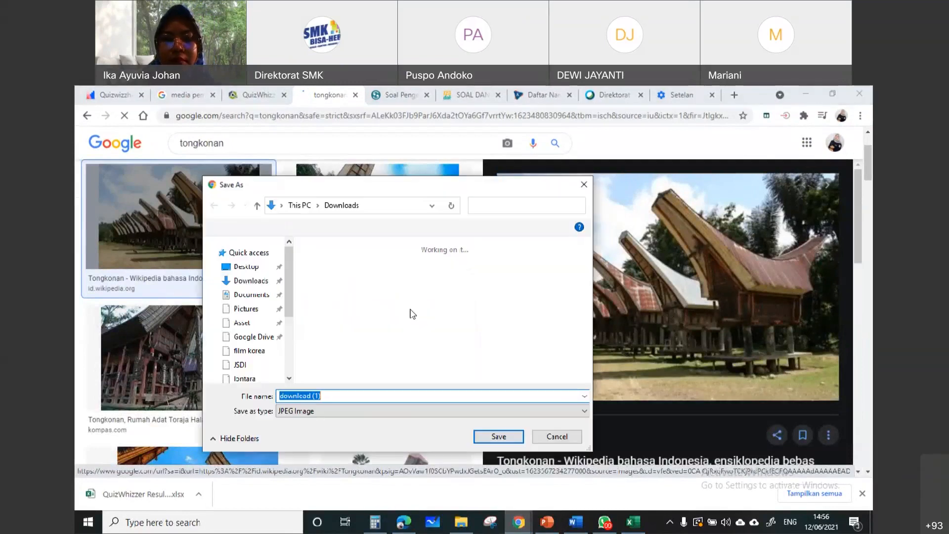
click(255, 332)
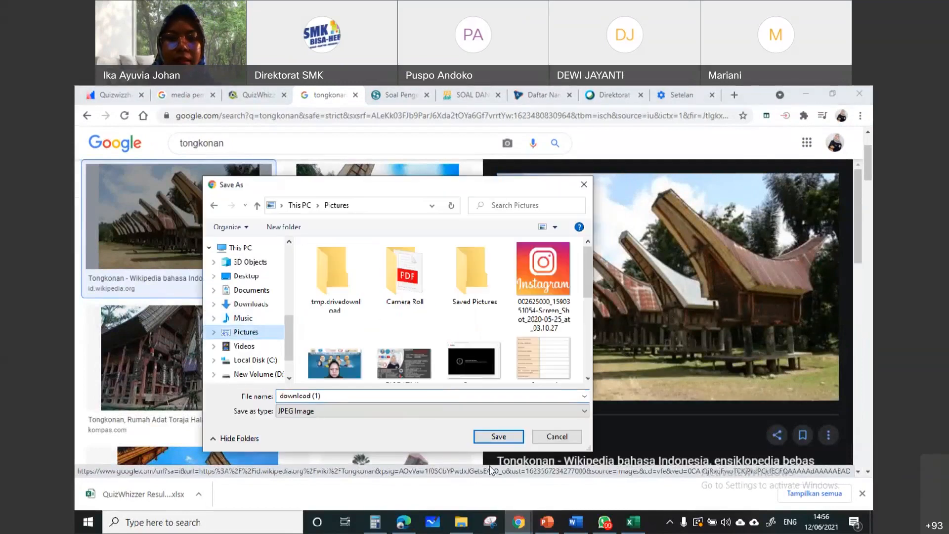
click(499, 437)
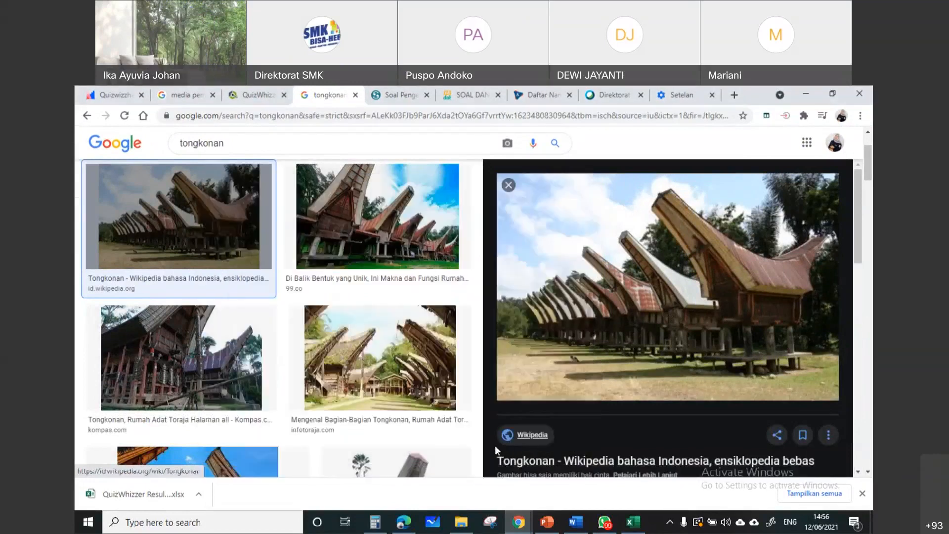
In the QuizWhizzer tab, attach the image "download (1)" from the Pictures folder to the answer explanation of question 2
click(257, 95)
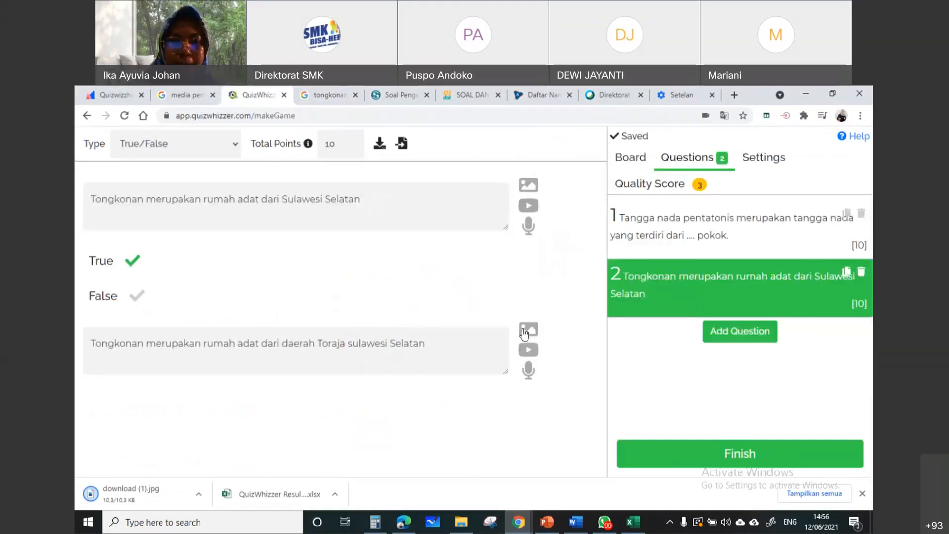
click(528, 330)
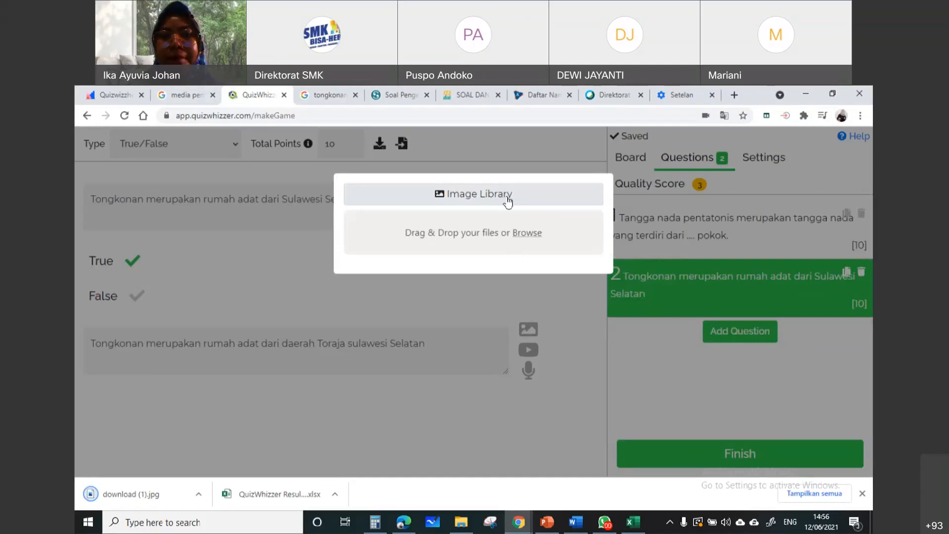
click(533, 238)
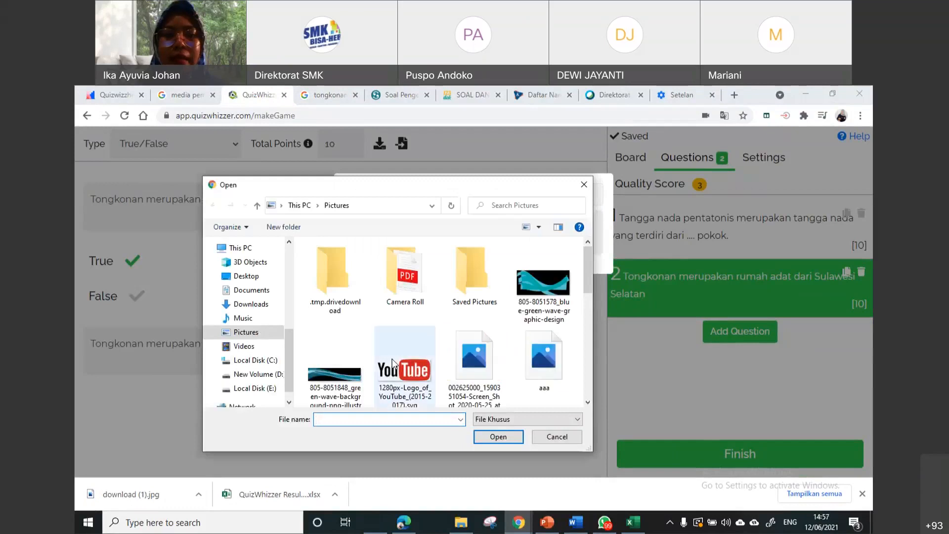
scroll(486, 336, down, 2)
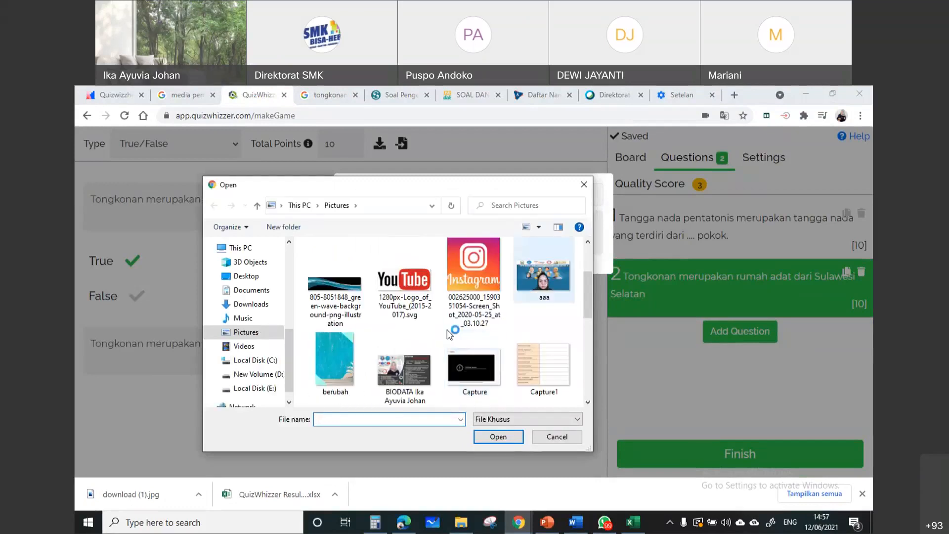
scroll(447, 329, down, 2)
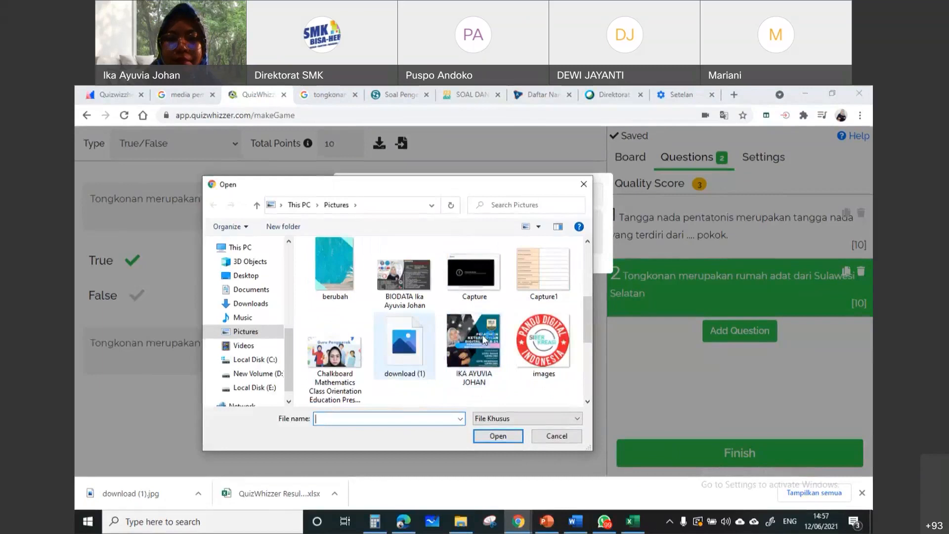
scroll(483, 337, down, 4)
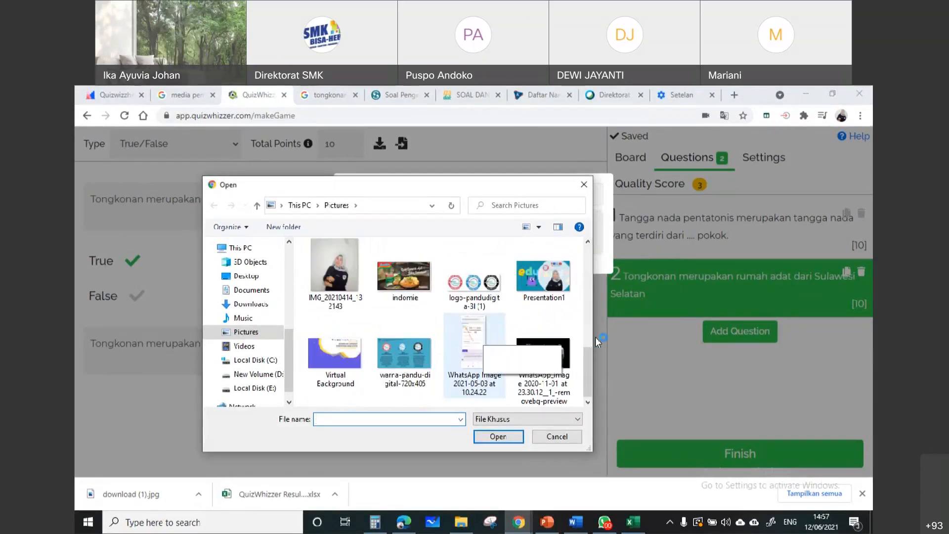
click(472, 366)
key(d)
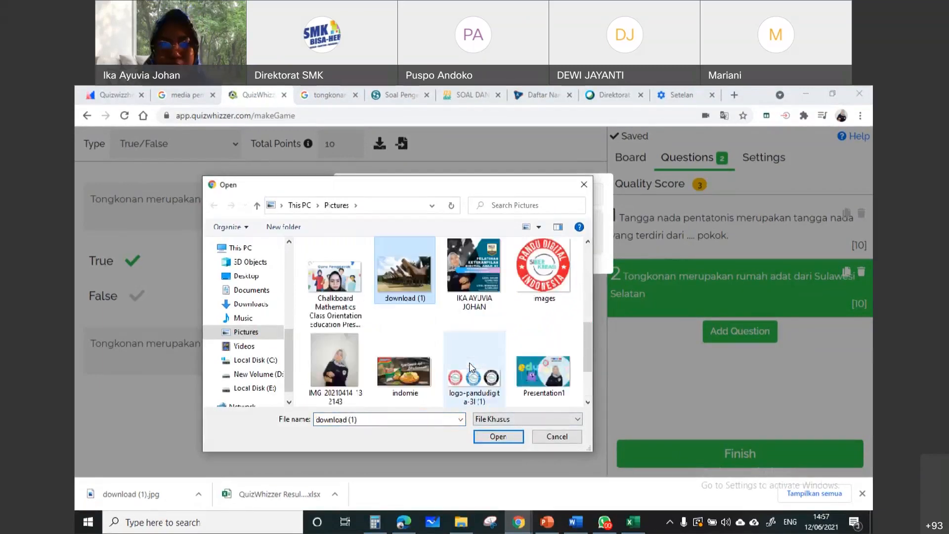
click(494, 437)
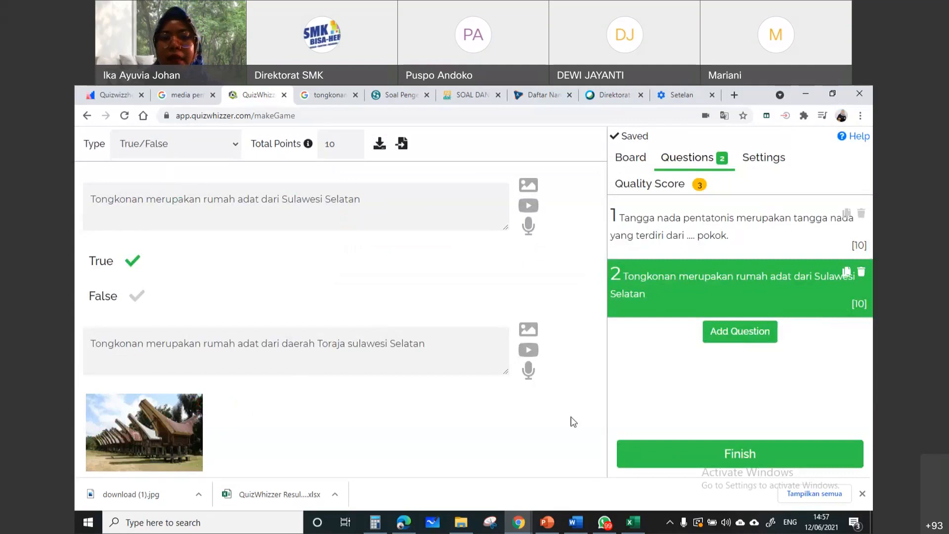
Finish making the game and reopen Makhluk Hidup for editing from the Your Games list
click(617, 216)
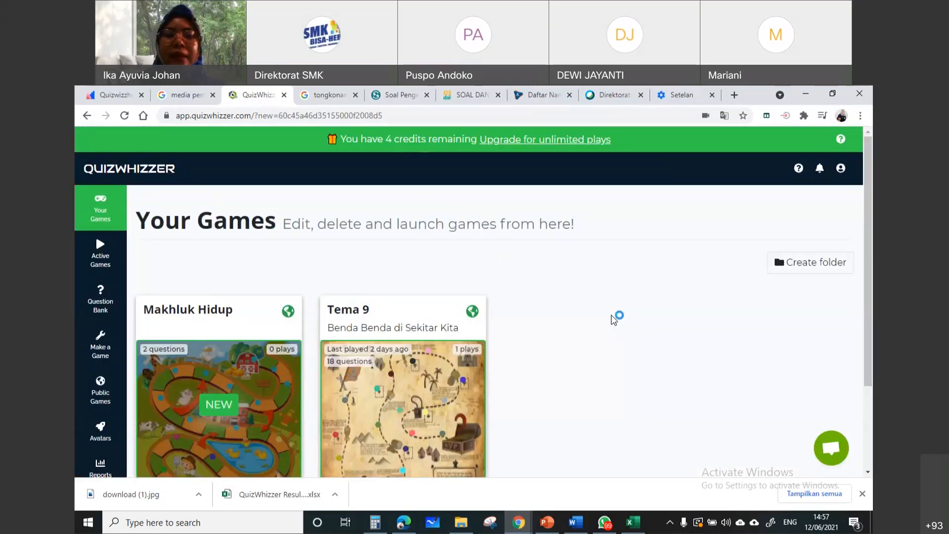
scroll(210, 353, down, 3)
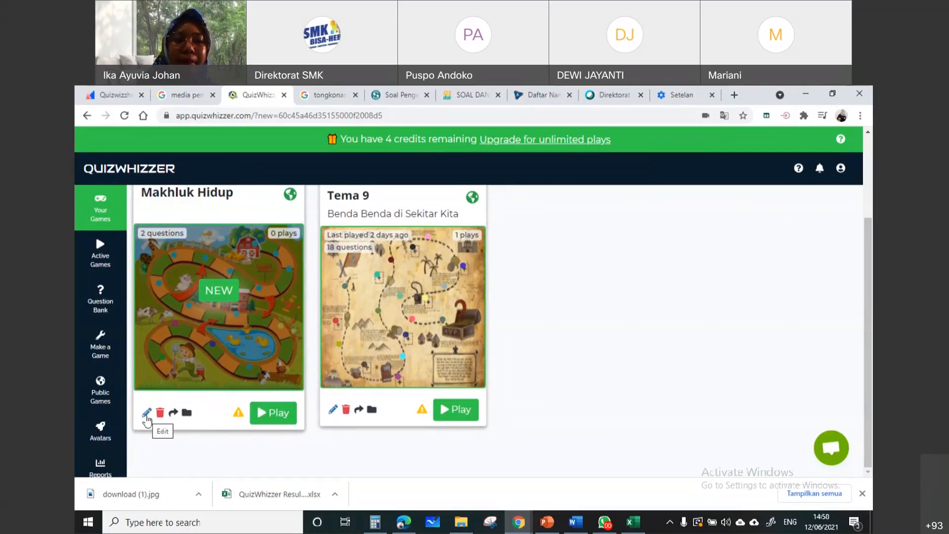
click(147, 414)
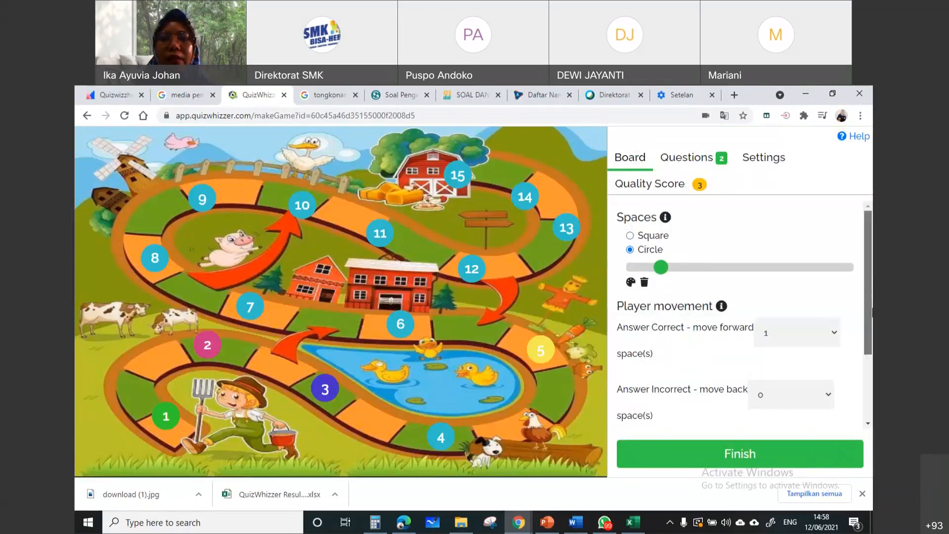
Review the board's player movement and music settings, and finish editing without changing them
drag(873, 308, 873, 228)
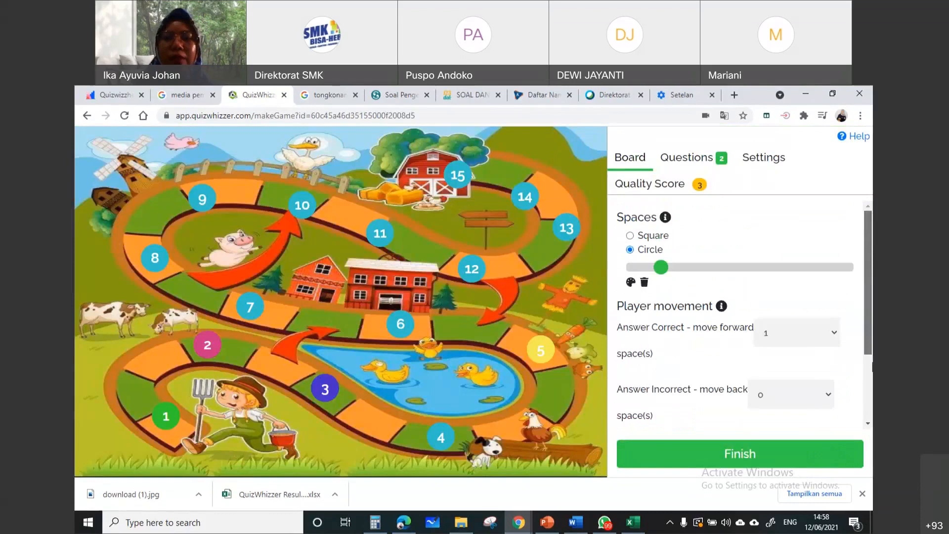
drag(872, 362, 873, 376)
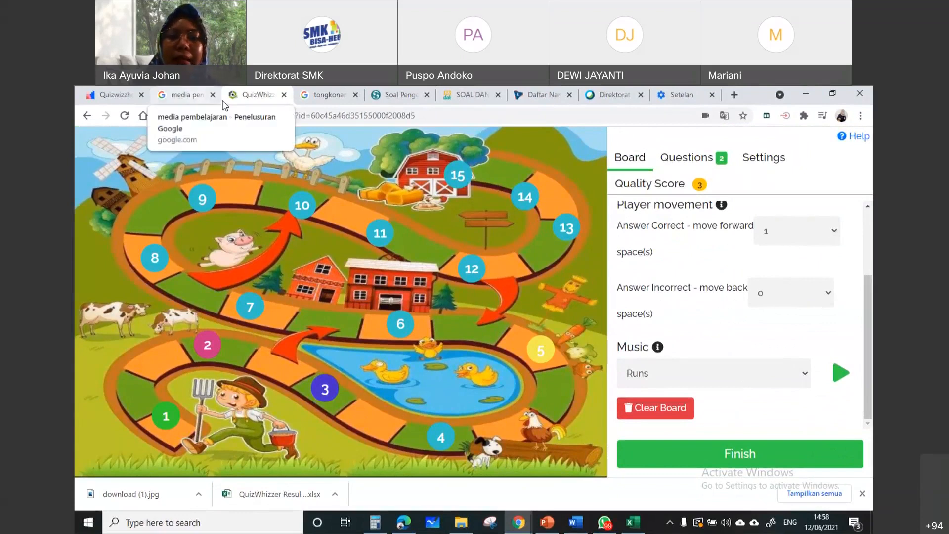
click(783, 454)
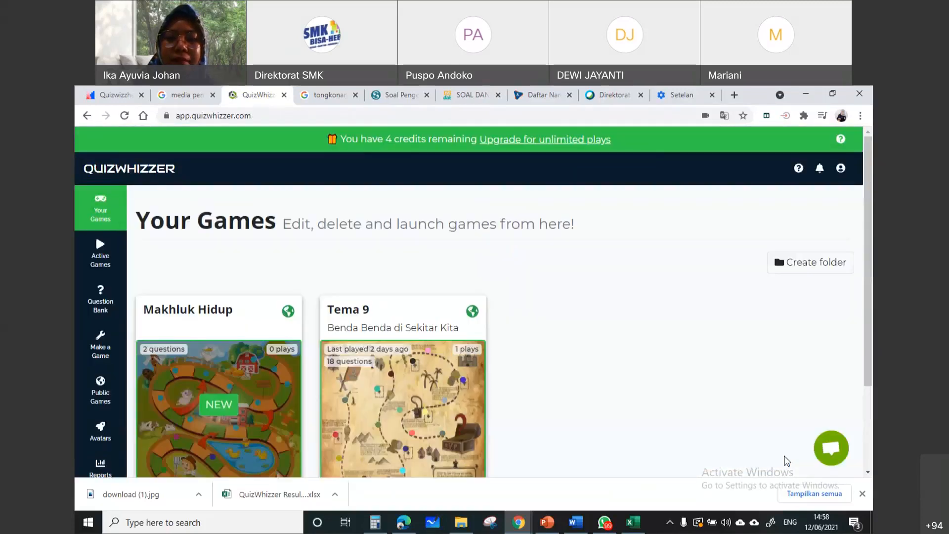
Start playing Makhluk Hidup in Homework mode after reading its win criteria and ideal uses, and continue to the launch options
scroll(516, 363, down, 2)
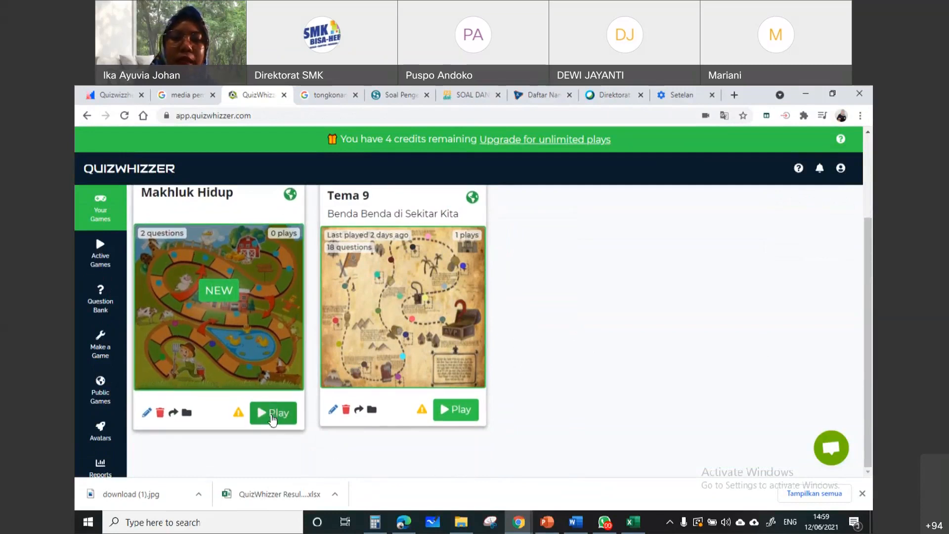
click(272, 419)
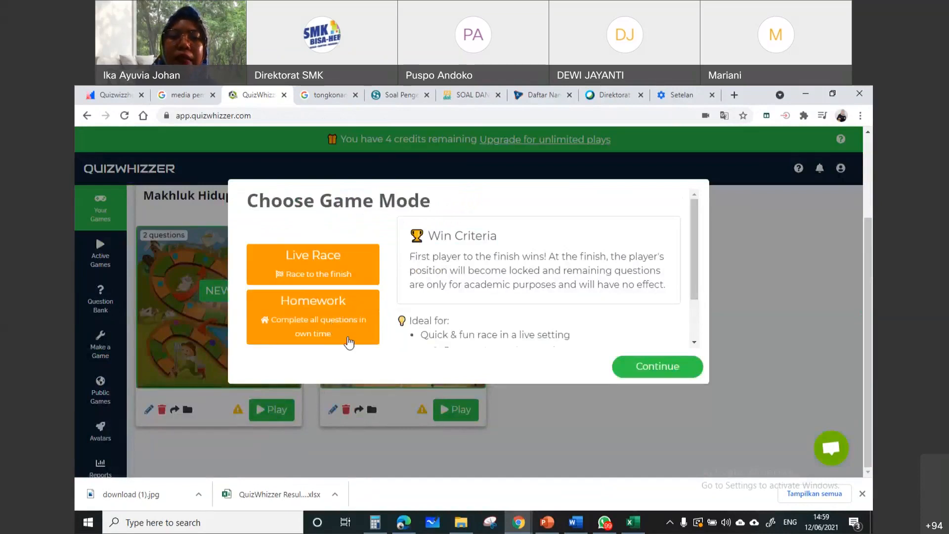
click(330, 323)
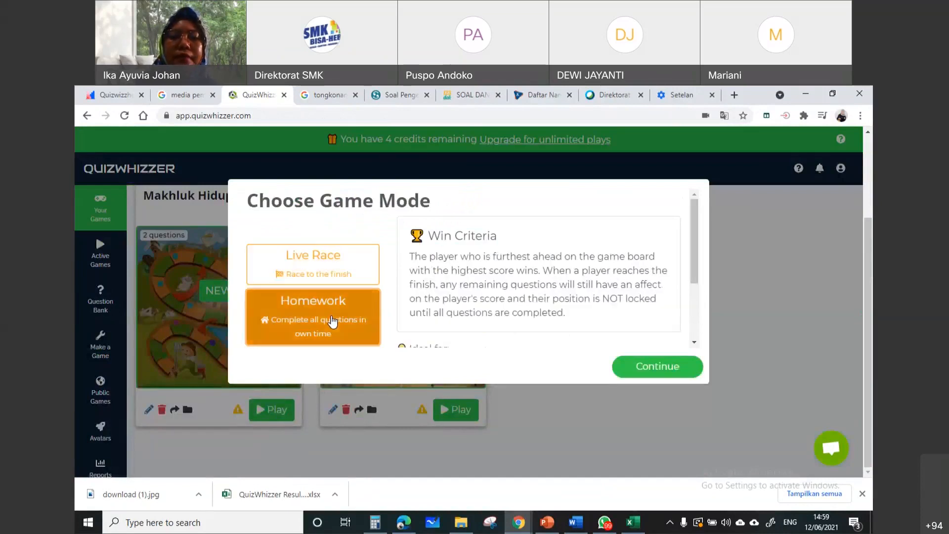
scroll(663, 258, down, 3)
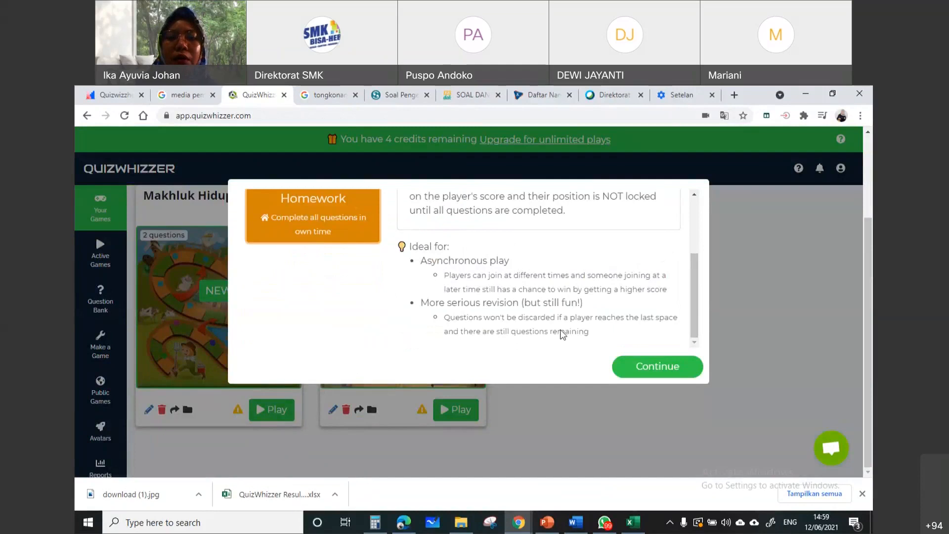
scroll(336, 307, up, 3)
scroll(342, 307, down, 1)
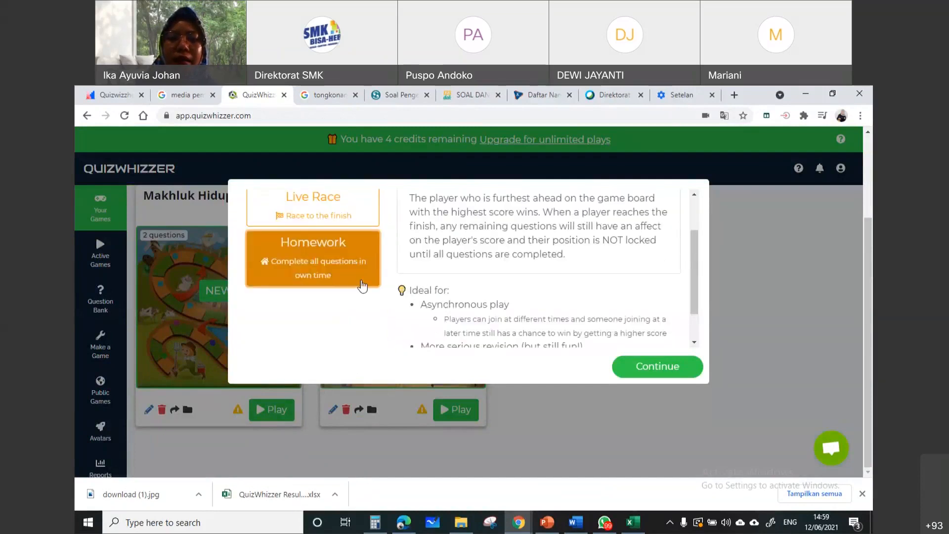
scroll(697, 338, up, 1)
scroll(698, 338, up, 1)
click(663, 367)
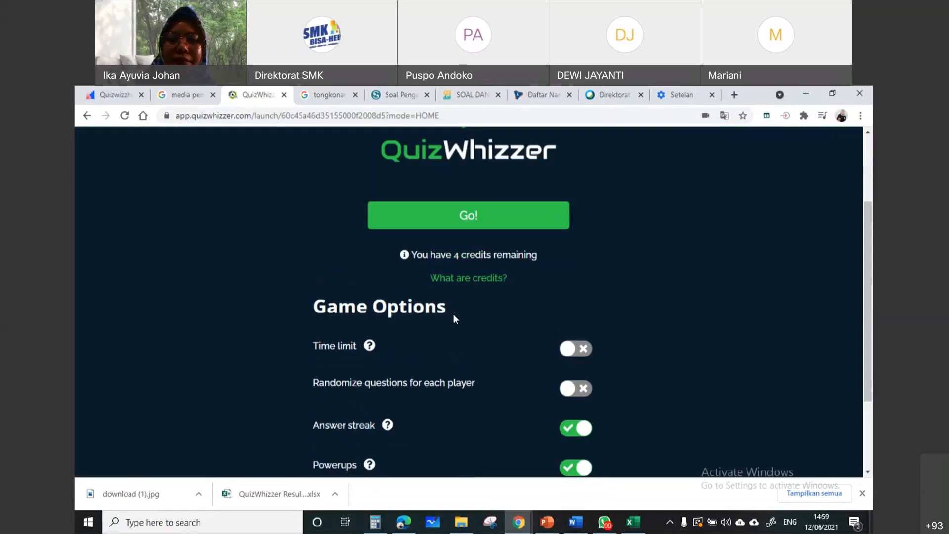
Try switching the Time limit game option on and off, leaving it off
scroll(456, 319, down, 2)
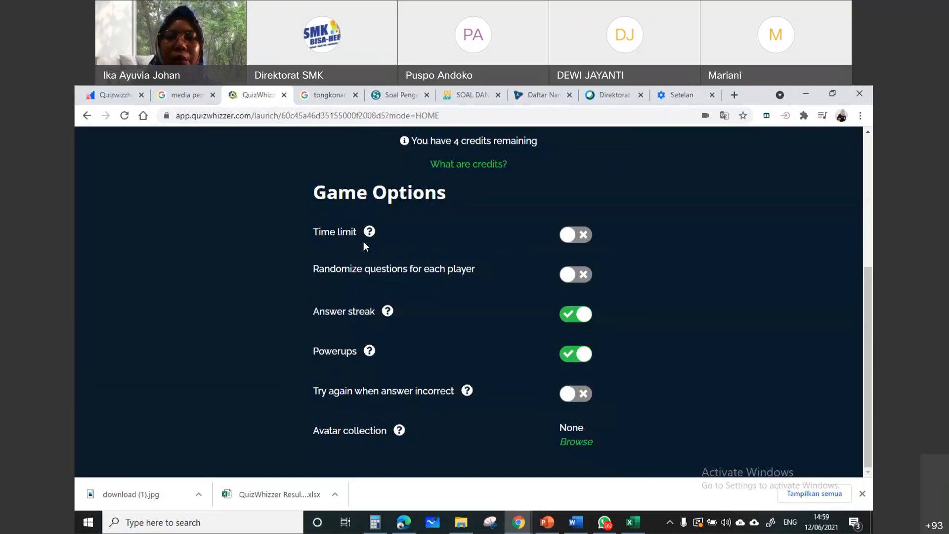
click(577, 236)
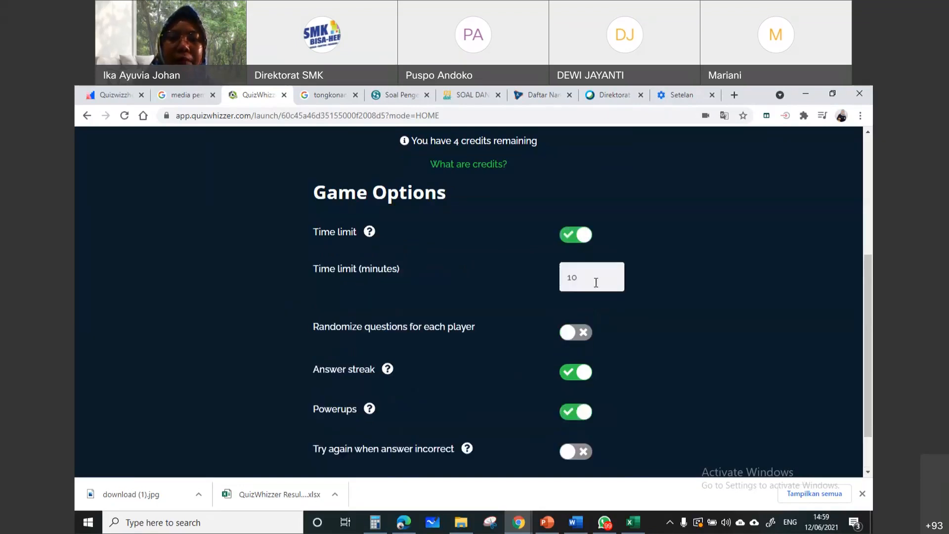
click(588, 242)
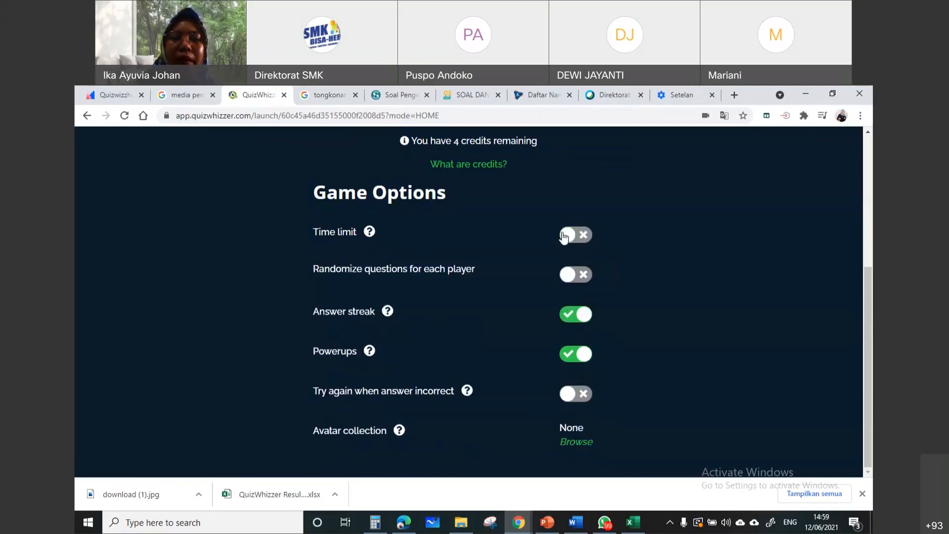
click(570, 238)
click(581, 237)
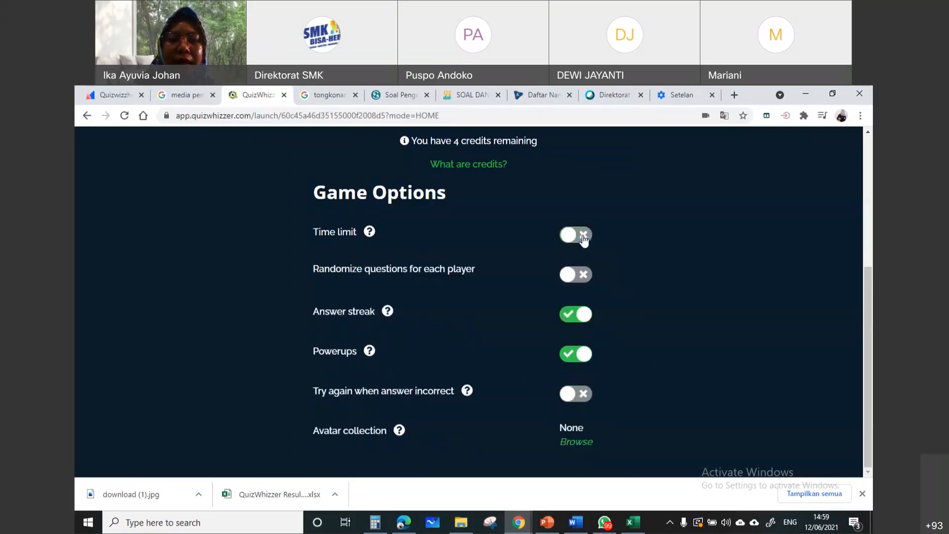
Turn on Randomize questions for each player, and try the Try again when answer incorrect option, leaving that one off
click(575, 280)
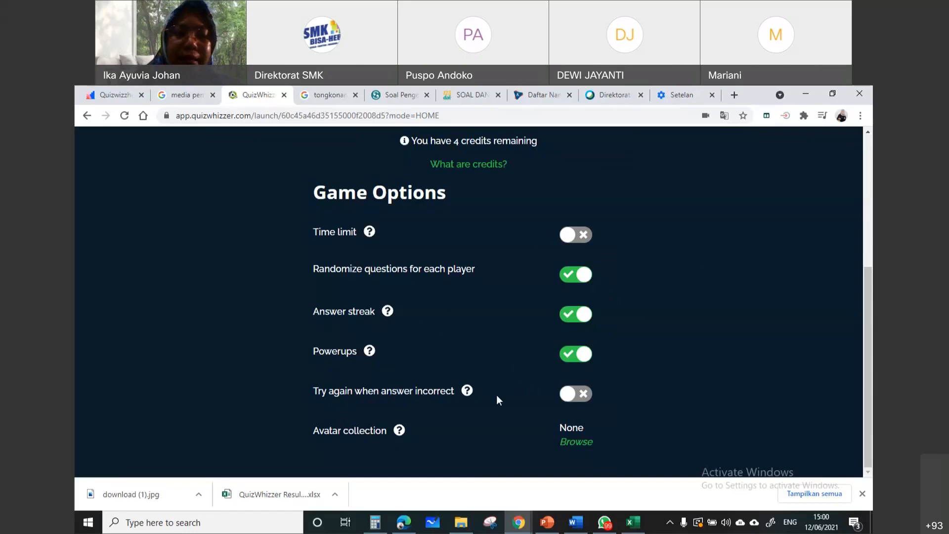
click(580, 401)
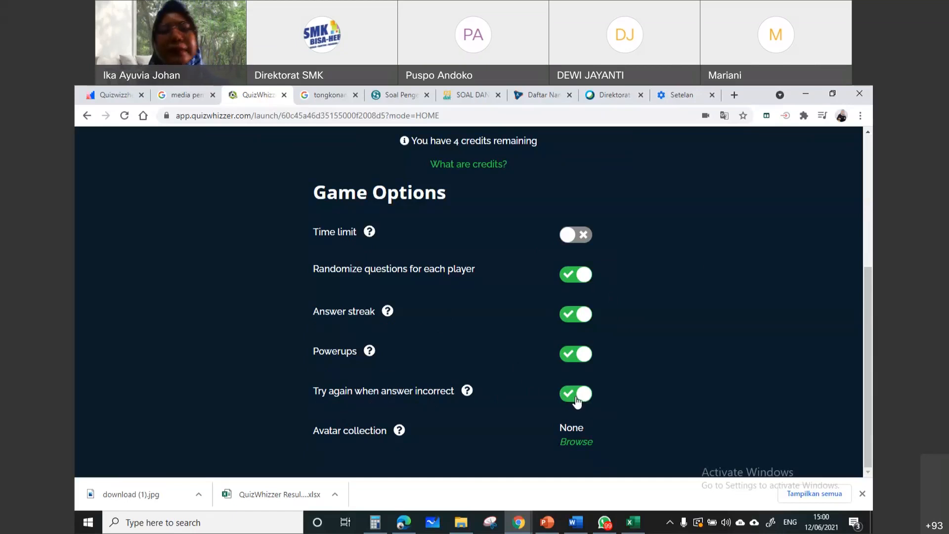
click(578, 399)
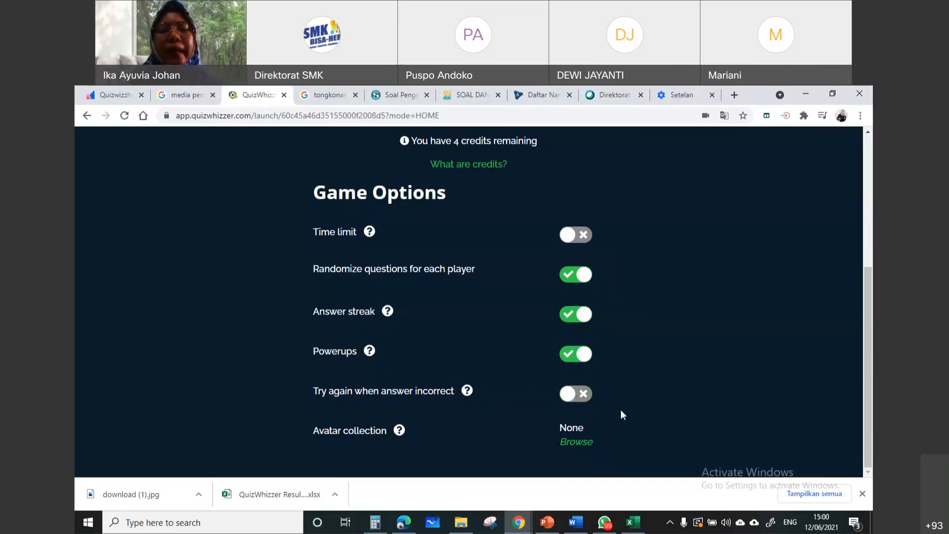
click(574, 400)
click(578, 402)
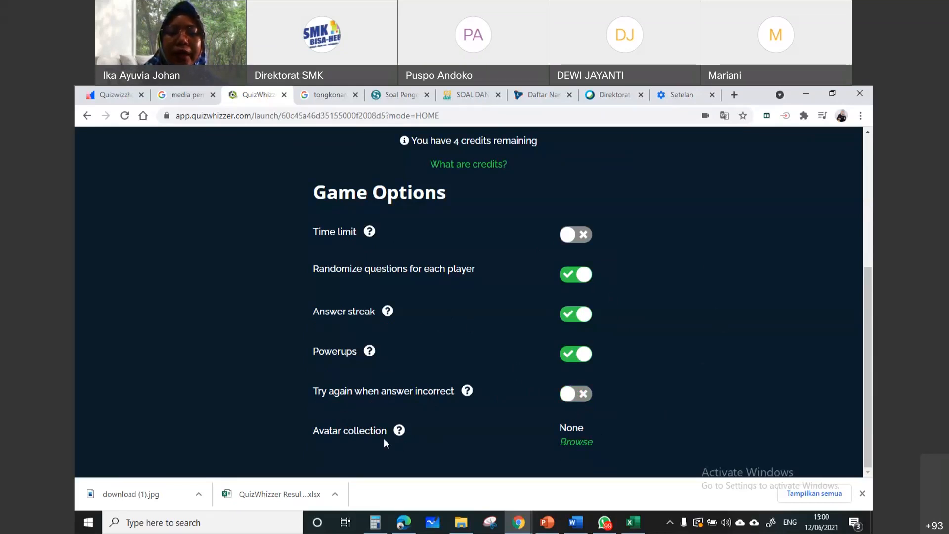
Choose the Animal Karts avatar collection, with auto-assigned avatars turned on and players sharing the same avatar turned off
click(576, 443)
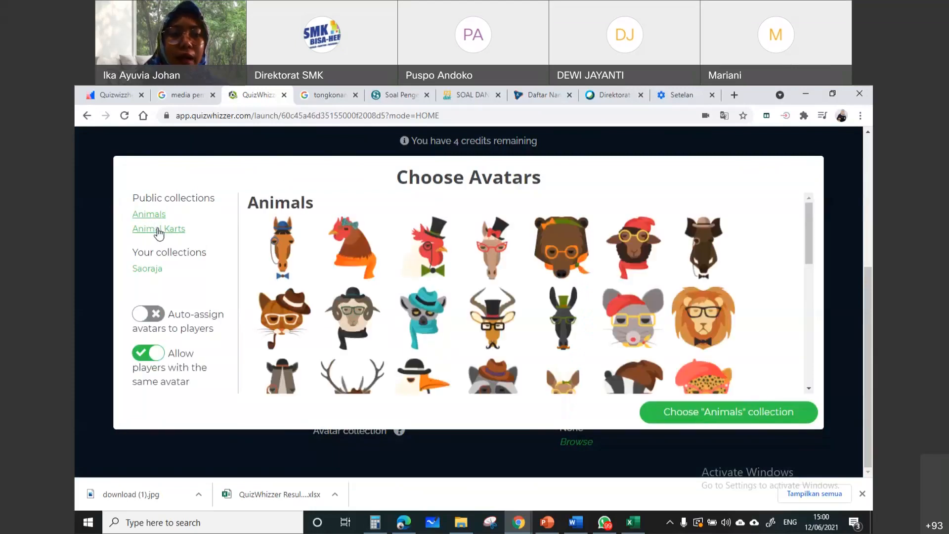
click(158, 230)
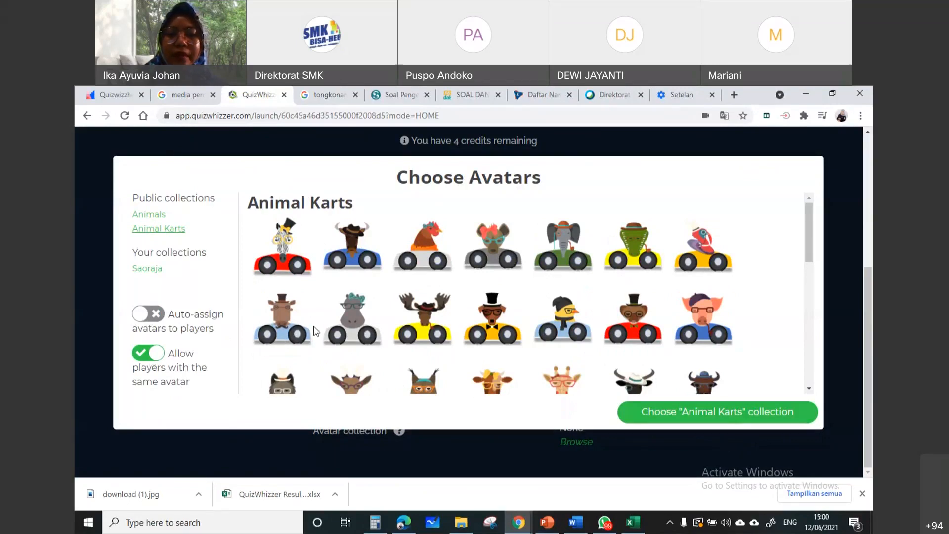
click(157, 357)
click(149, 318)
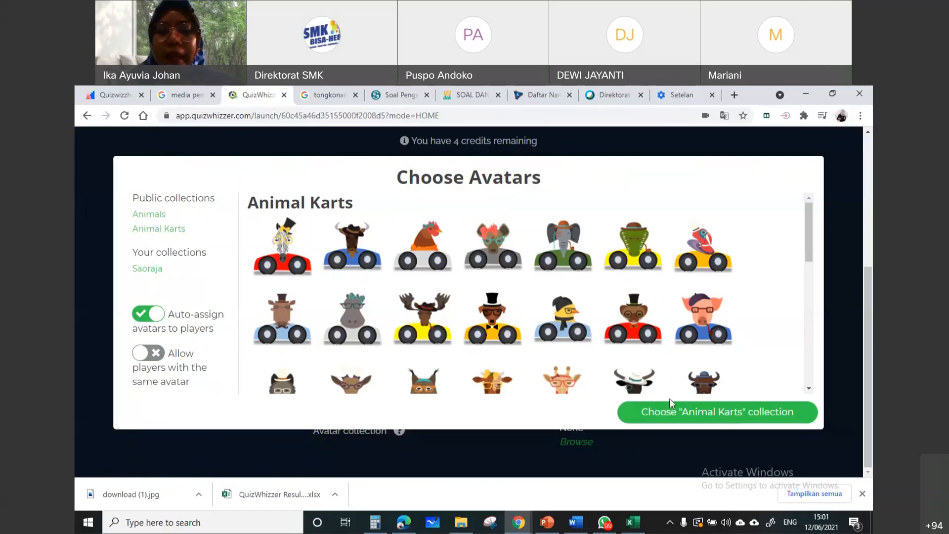
click(692, 414)
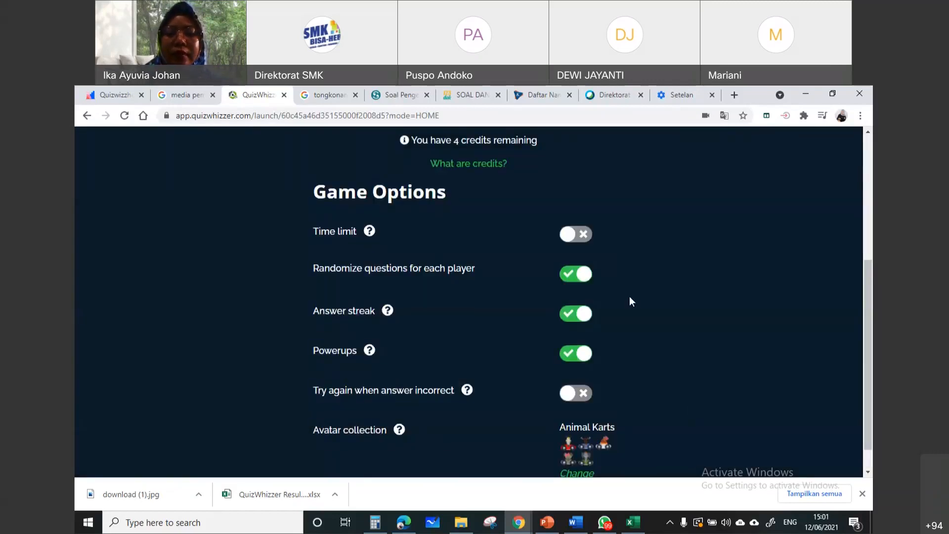
Launch the Makhluk Hidup homework game and turn off its music
scroll(630, 301, down, 1)
scroll(608, 392, up, 3)
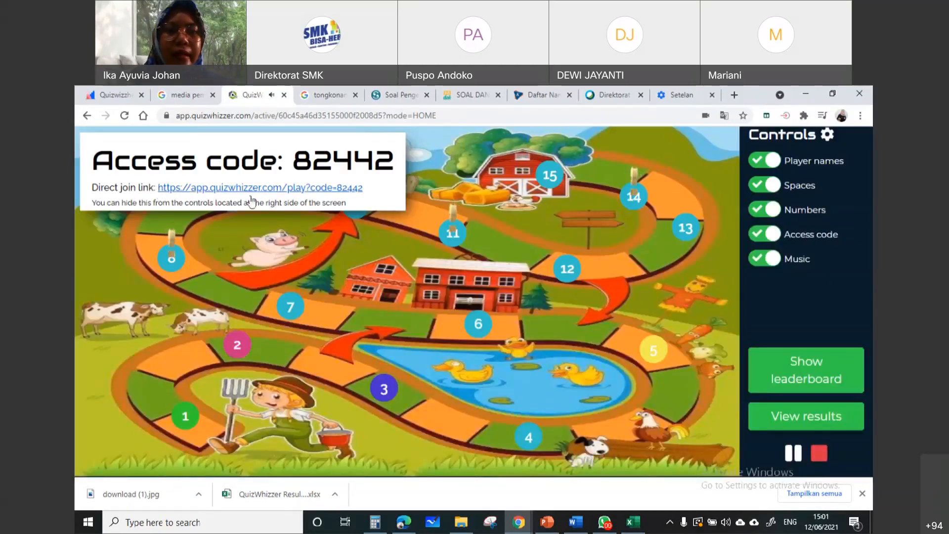
drag(378, 191, 158, 183)
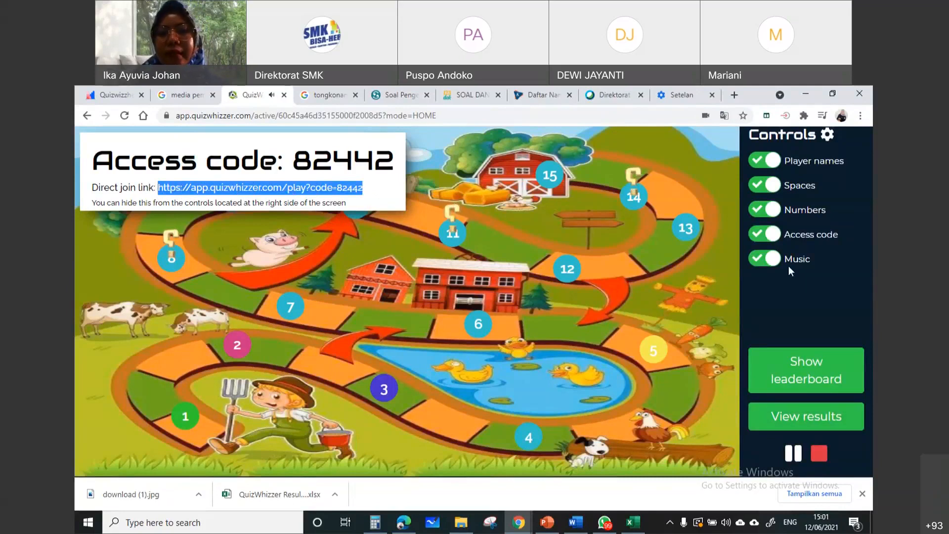
click(765, 259)
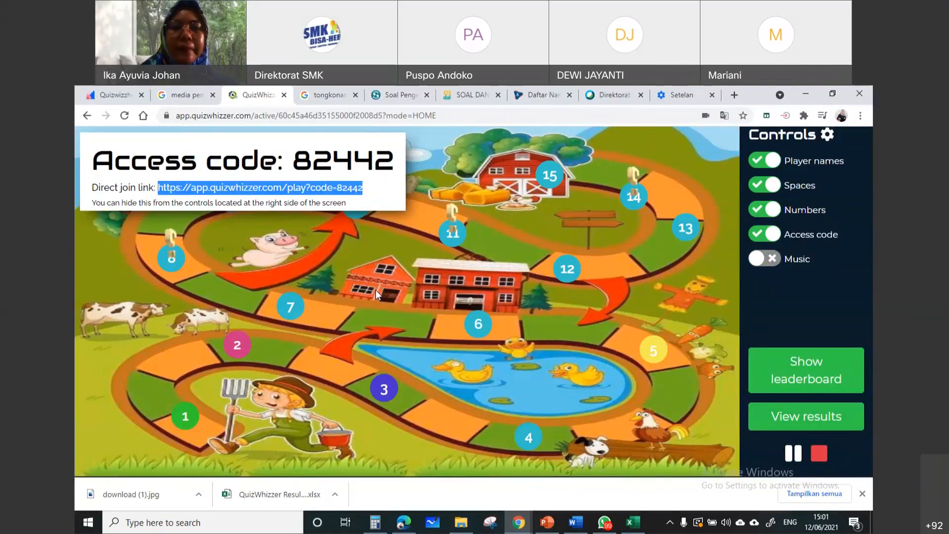
Copy the direct join link of the Makhluk Hidup game, and stop the running game
click(193, 206)
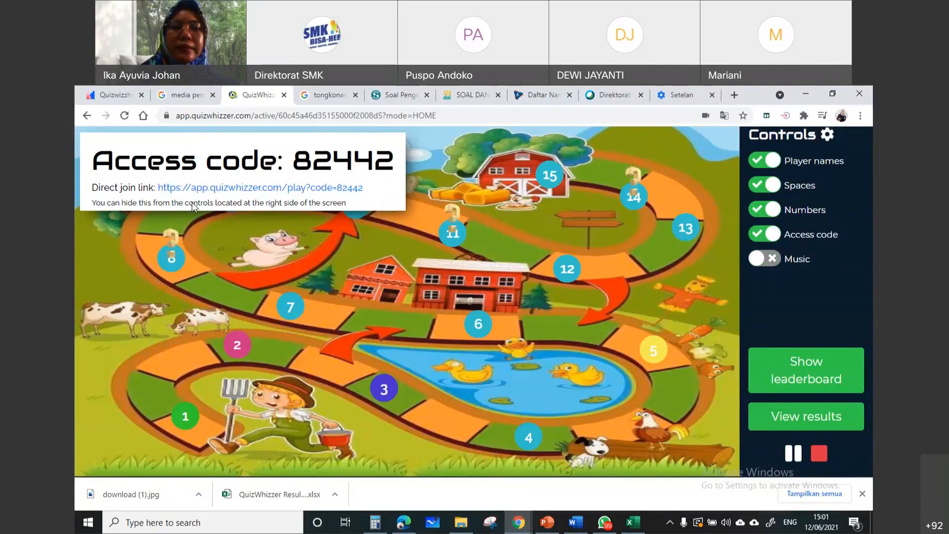
drag(370, 187, 160, 199)
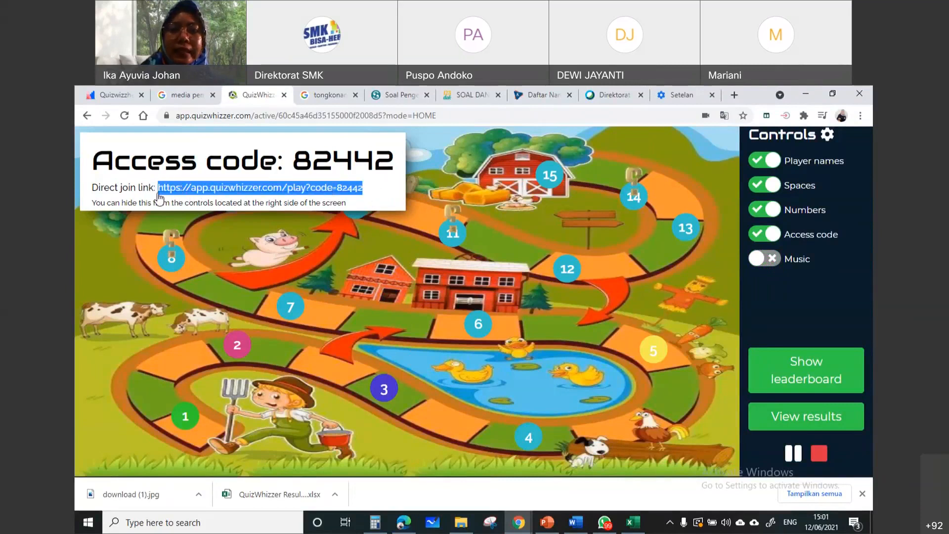
right_click(168, 198)
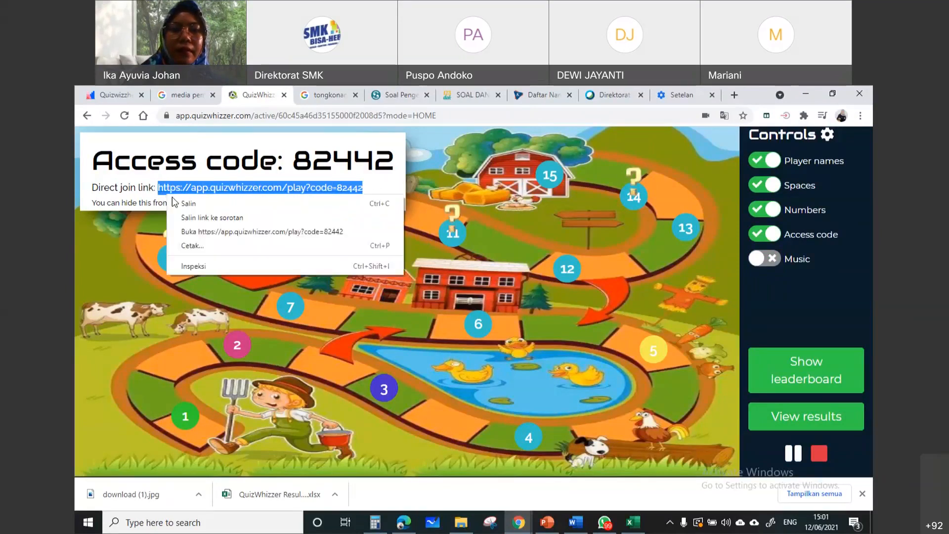
click(204, 205)
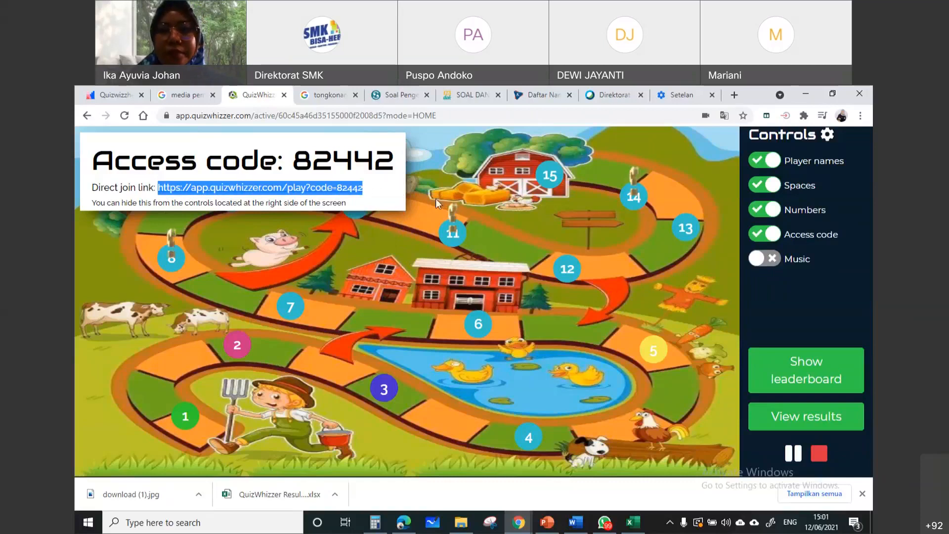
click(403, 193)
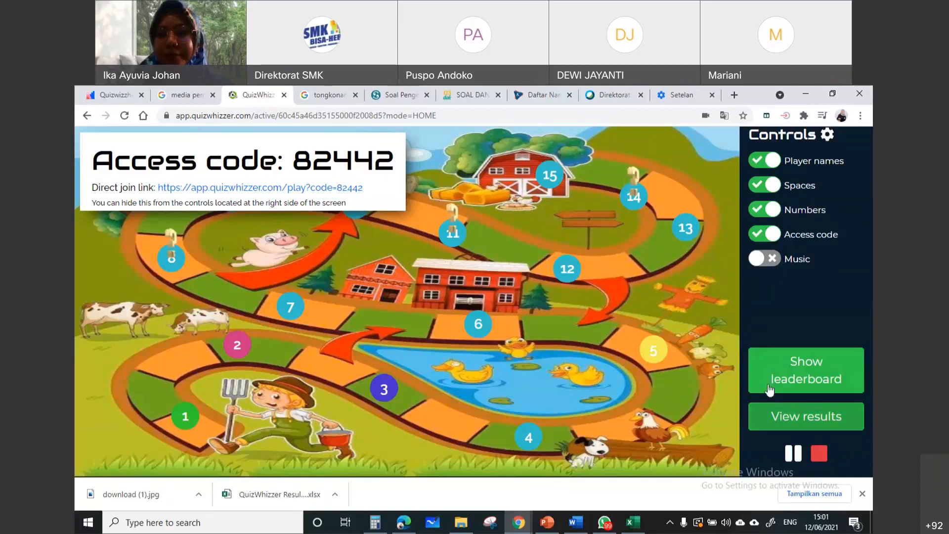
click(819, 453)
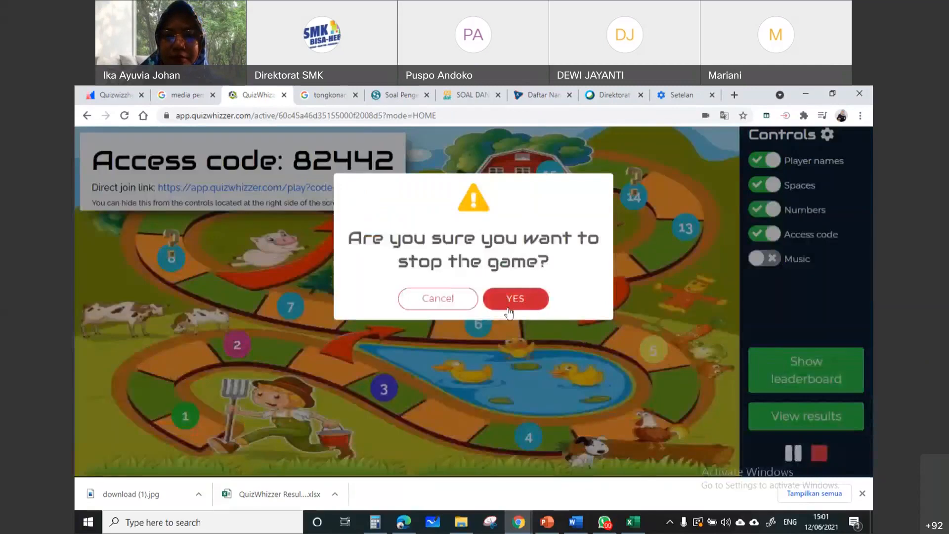
click(515, 299)
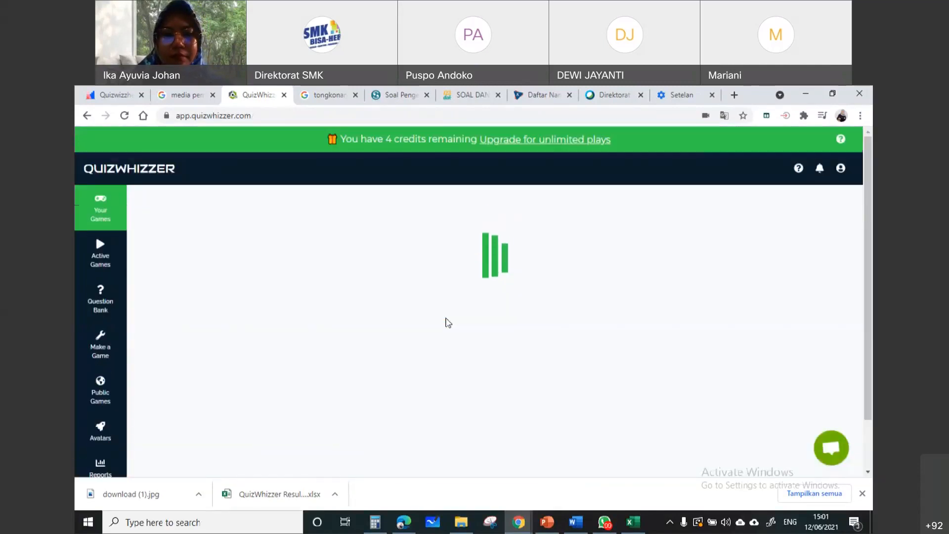
Open the Tema 9 treasure-map game from Your Games and turn off its music
scroll(559, 355, down, 3)
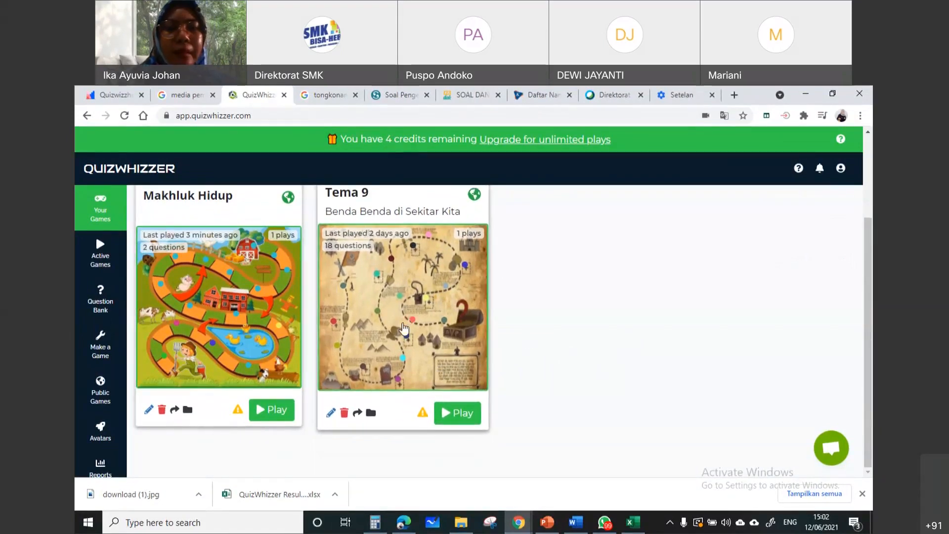
click(403, 327)
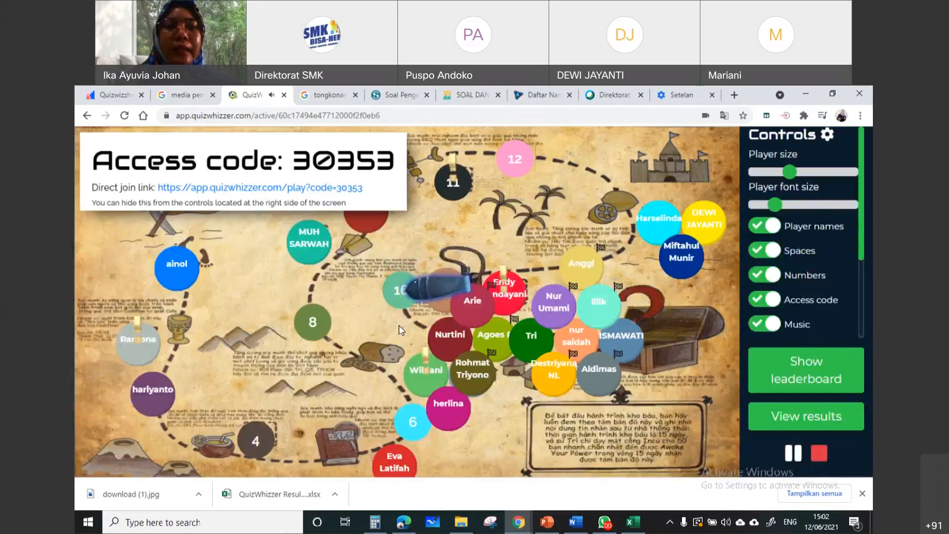
click(789, 323)
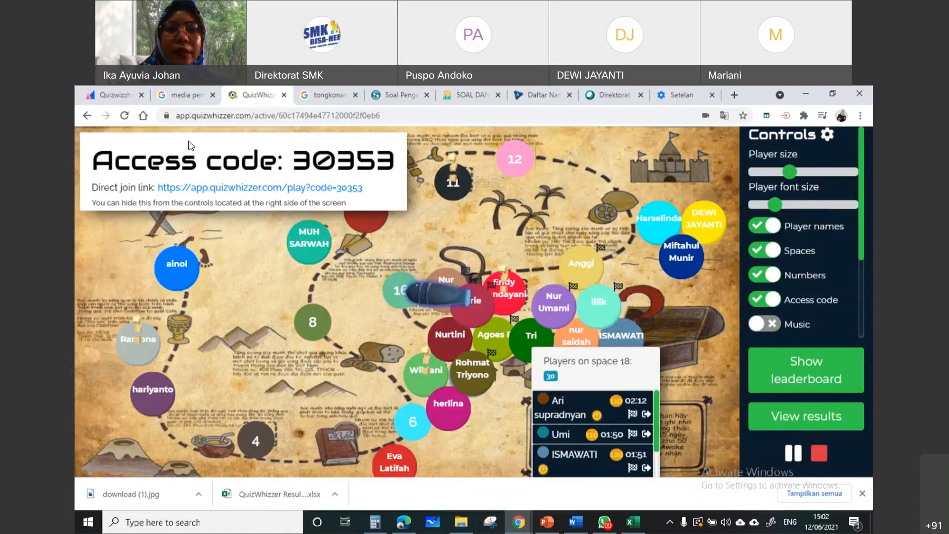
Stop the running Tema 9 game and return to Your Games
click(198, 98)
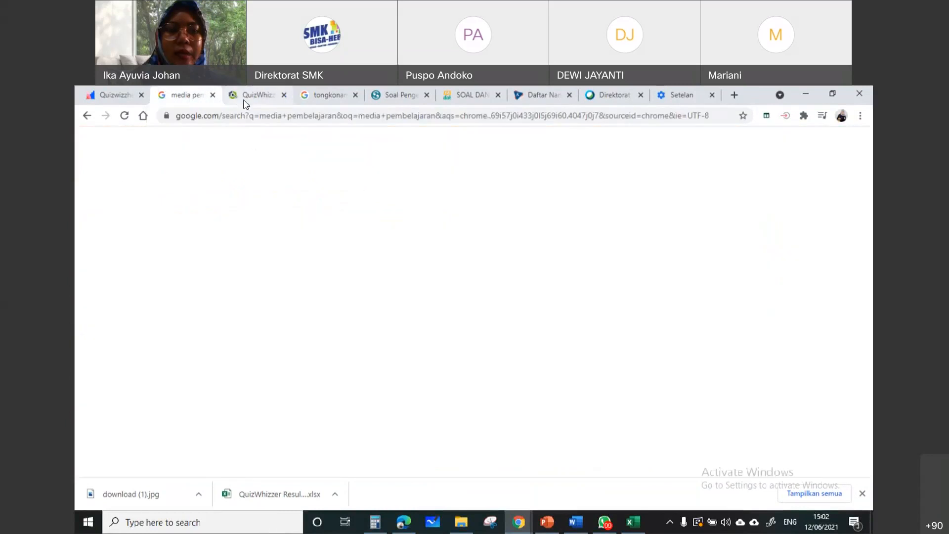
click(265, 99)
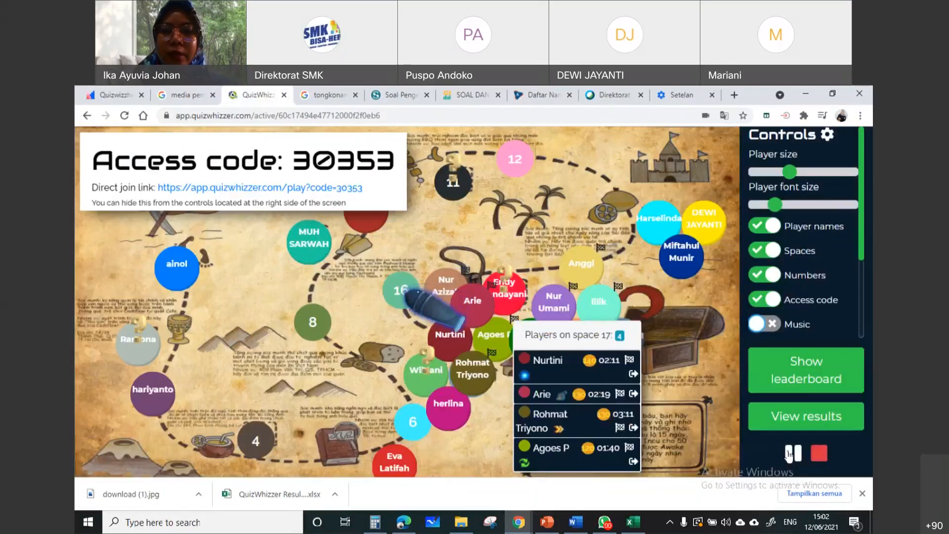
click(825, 453)
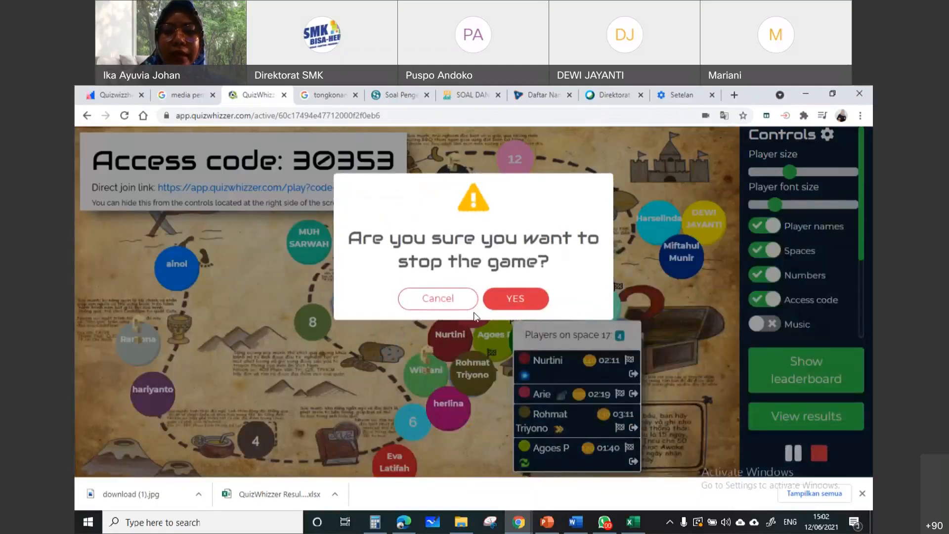
click(513, 304)
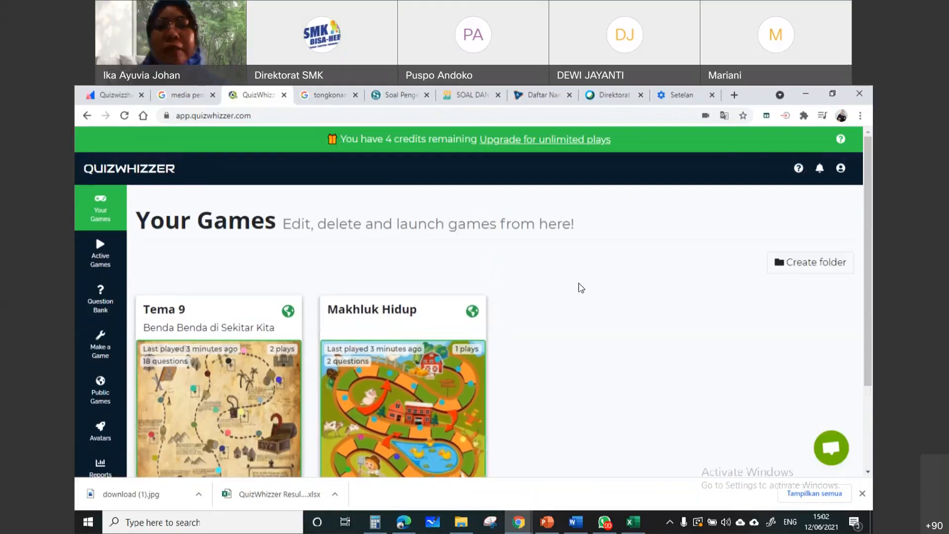
Start making a new game instead of continuing the untitled draft
scroll(569, 292, down, 2)
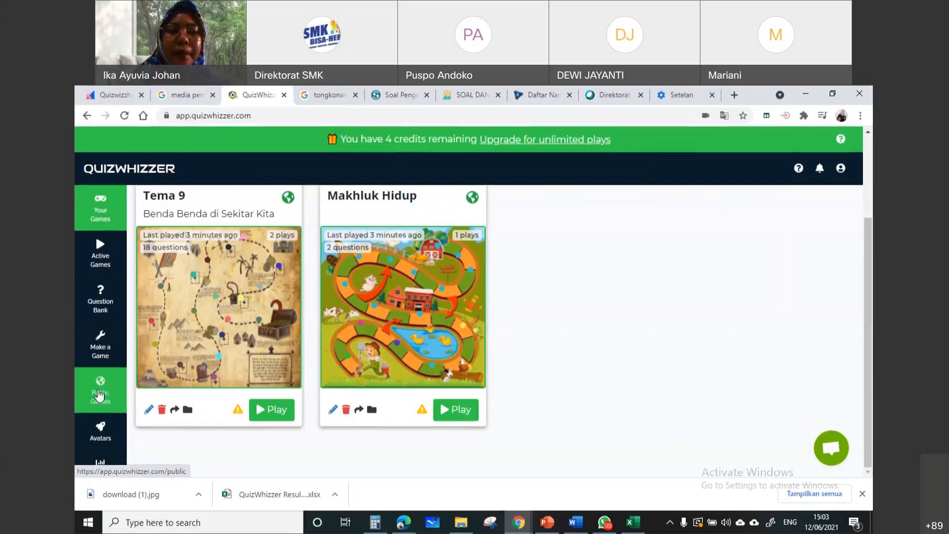
scroll(108, 397, down, 1)
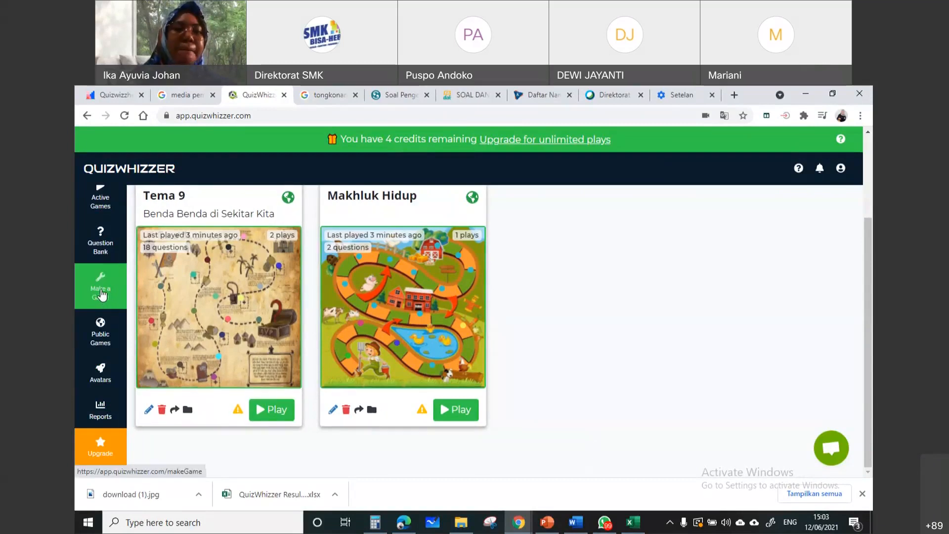
click(101, 289)
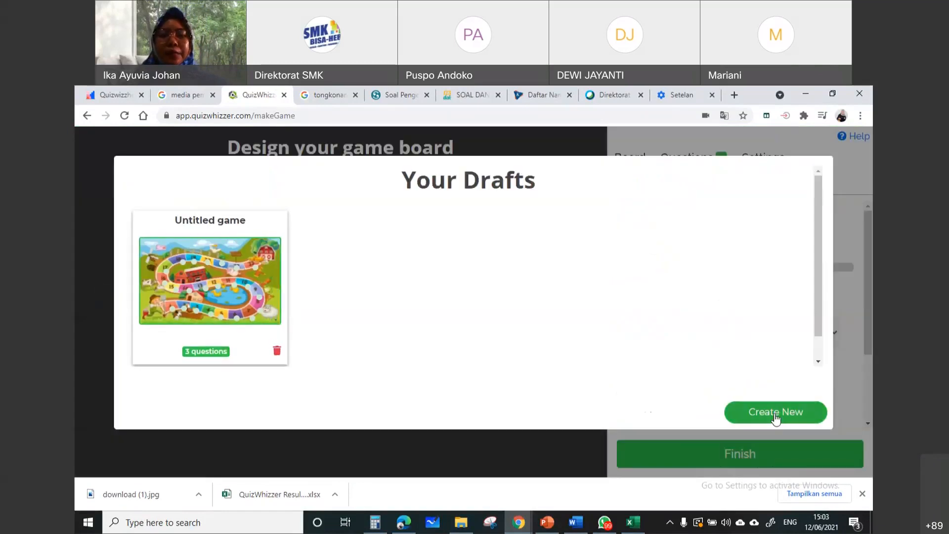
click(768, 410)
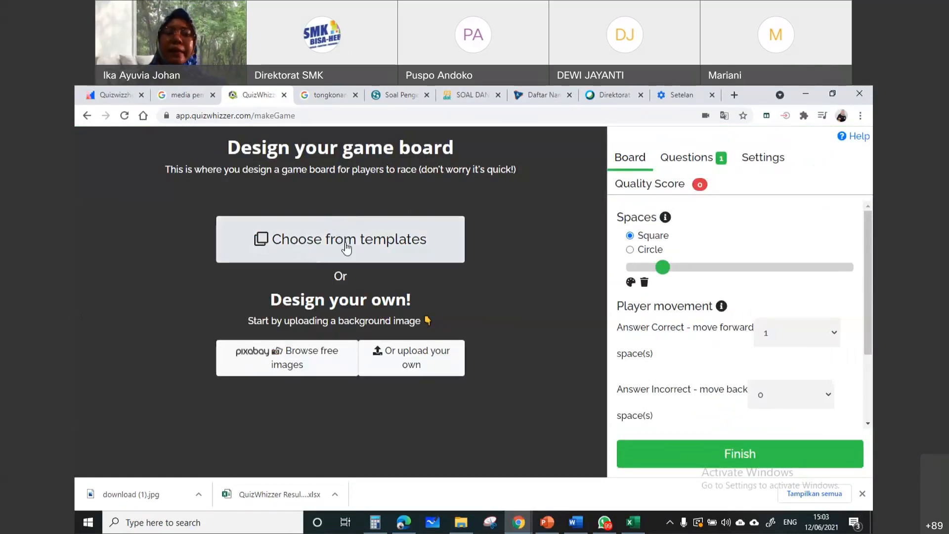
Open the board templates, browse the community-made designs, and load more of them
click(346, 243)
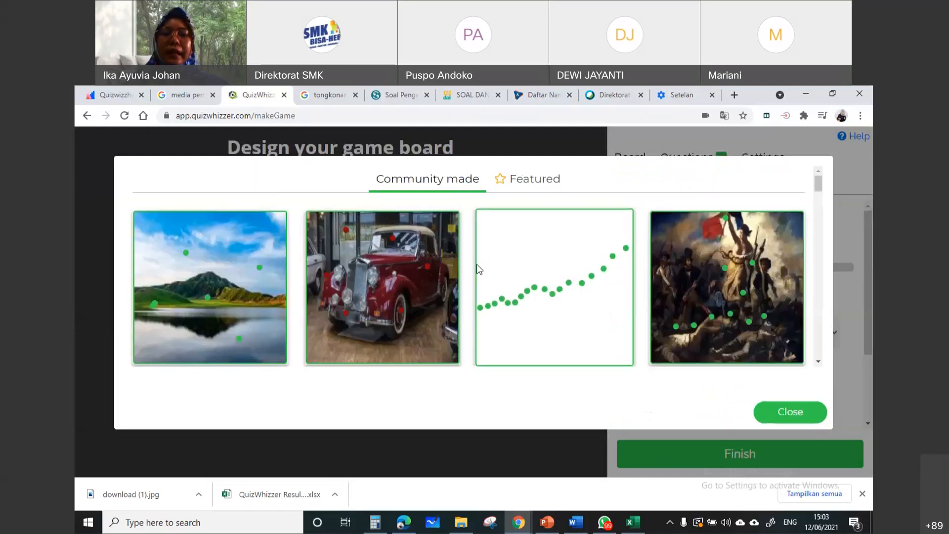
scroll(477, 264, down, 5)
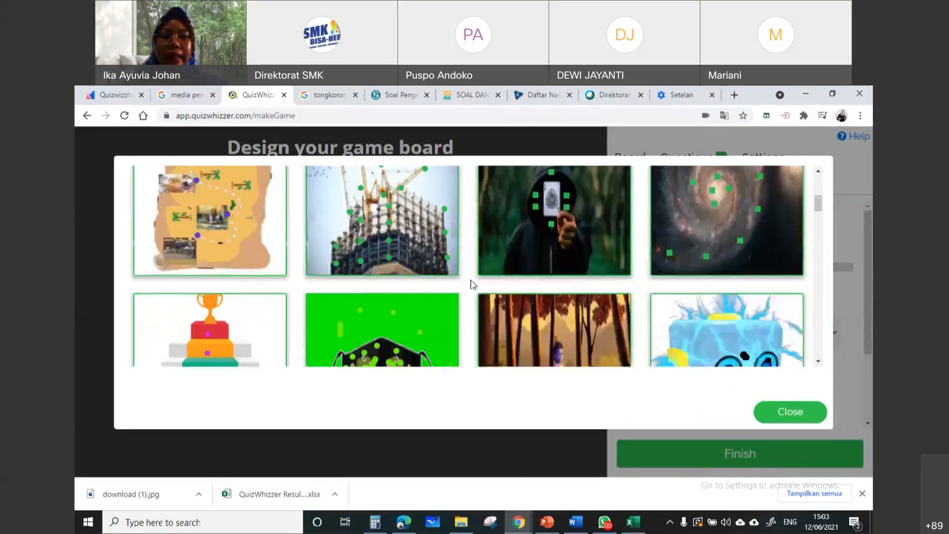
scroll(472, 285, down, 2)
scroll(472, 285, down, 10)
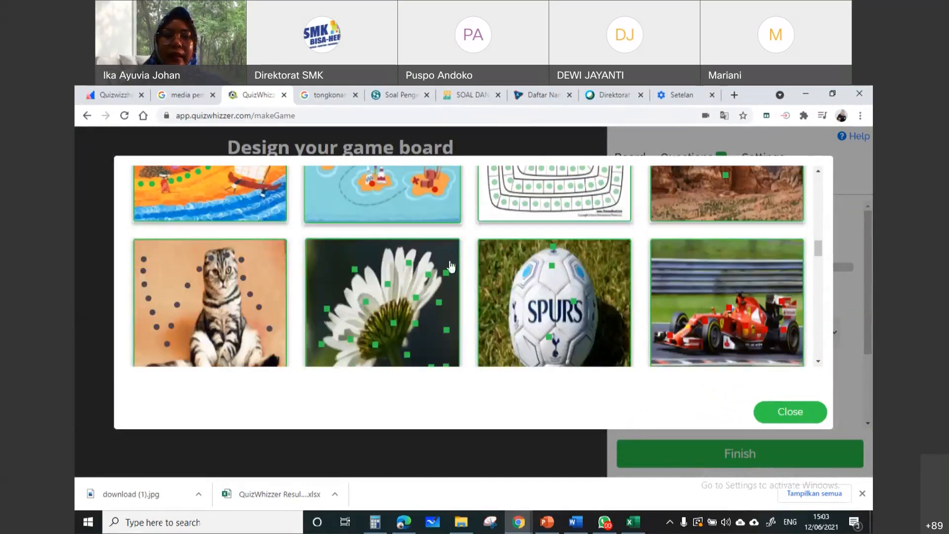
scroll(474, 265, down, 12)
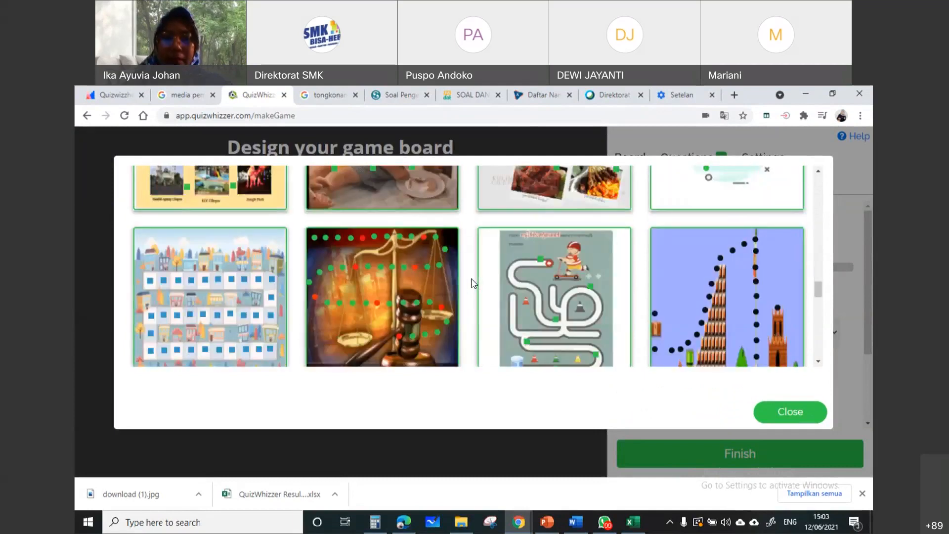
scroll(254, 285, down, 5)
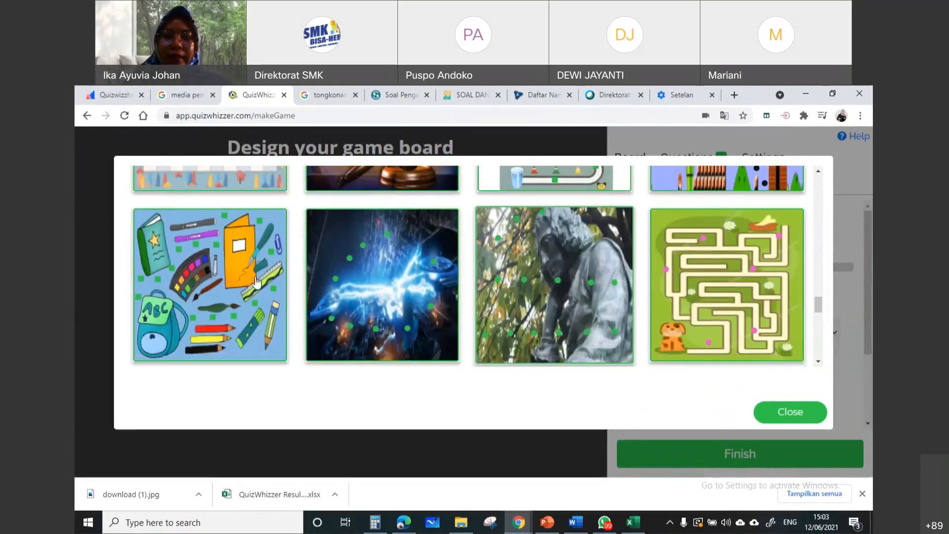
scroll(244, 316, down, 10)
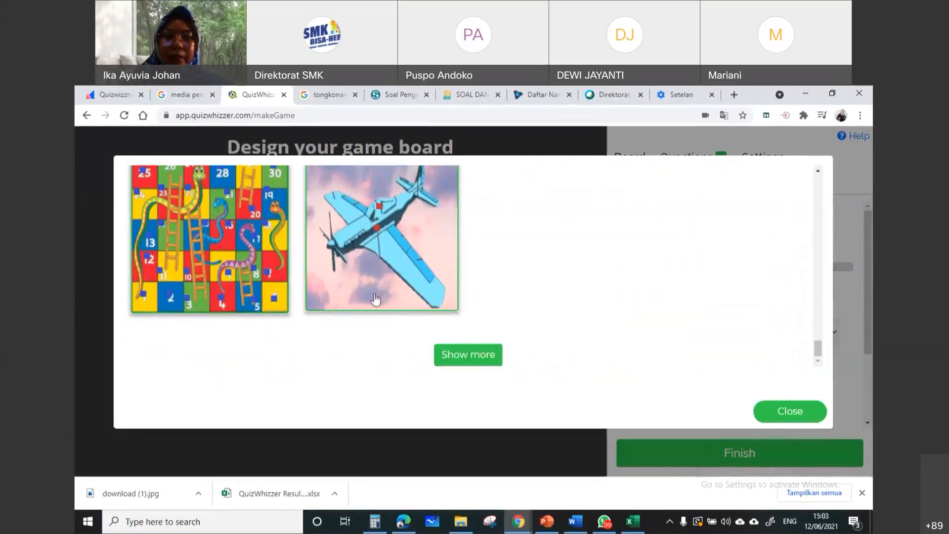
click(456, 360)
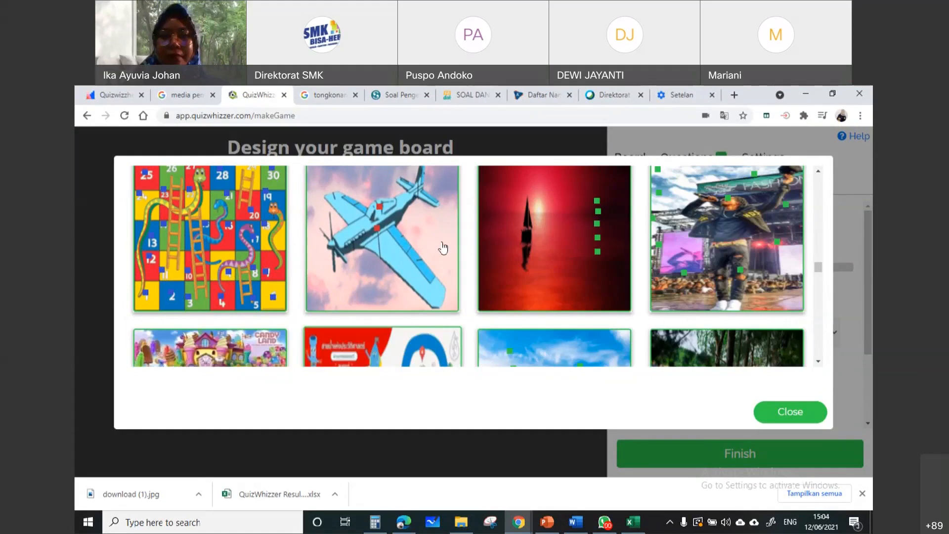
Choose the community-made pirate treasure-island map as the game board
scroll(489, 250, down, 10)
scroll(491, 250, down, 8)
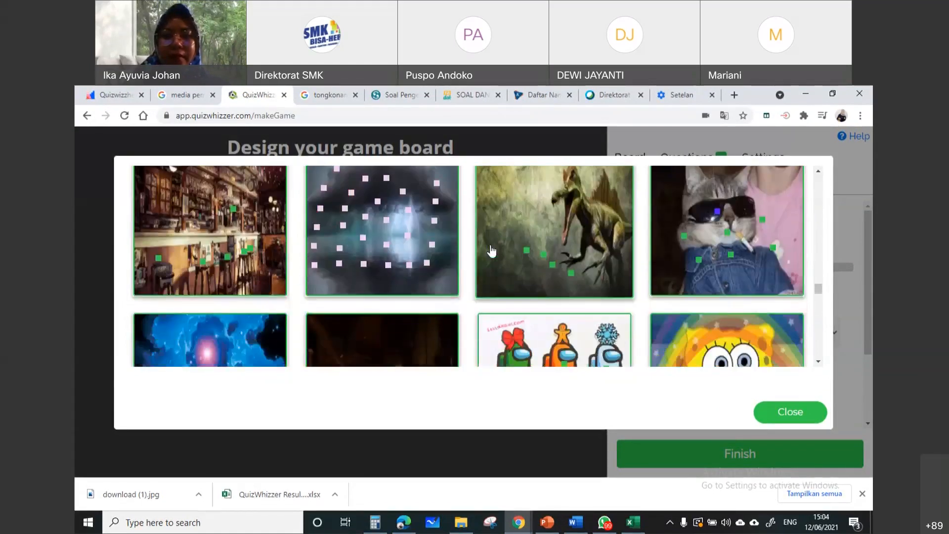
scroll(491, 251, down, 8)
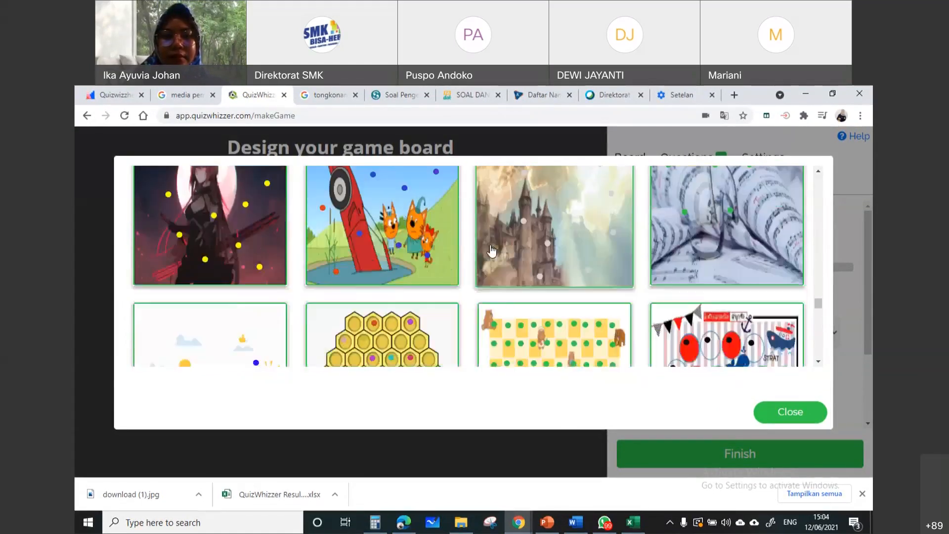
scroll(344, 296, down, 2)
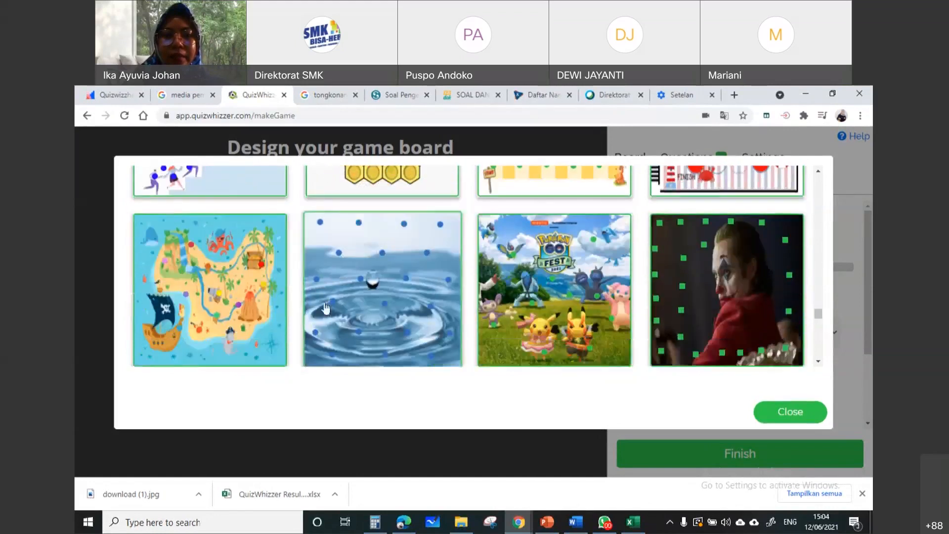
scroll(344, 297, up, 3)
scroll(325, 309, down, 3)
scroll(325, 309, down, 1)
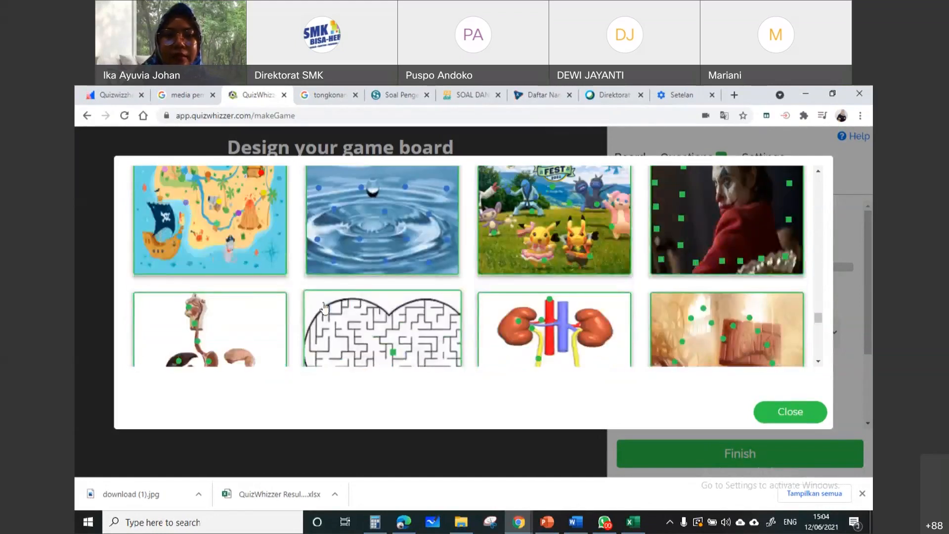
click(188, 229)
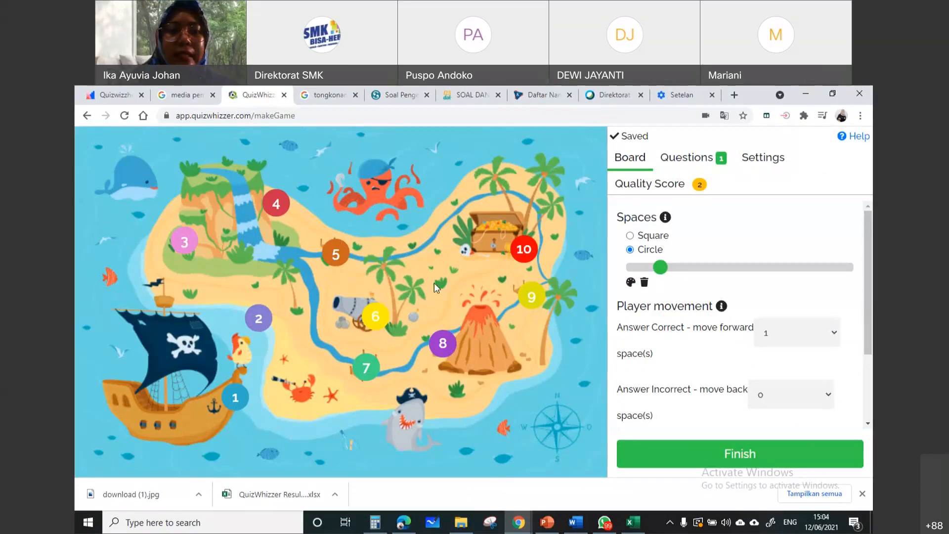
Delete the board spaces numbered 10, 9, 8 and 6 from the treasure map
click(525, 257)
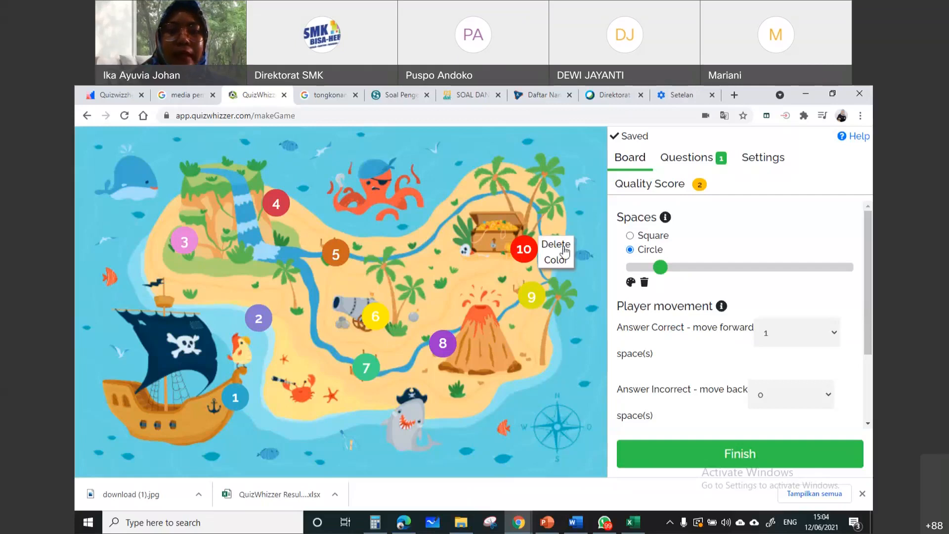
click(557, 245)
click(538, 309)
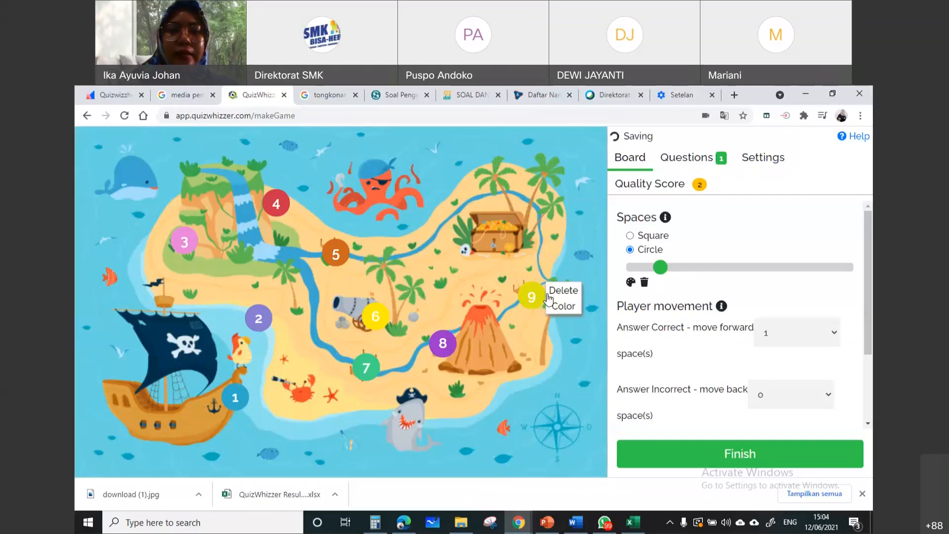
click(557, 291)
click(444, 345)
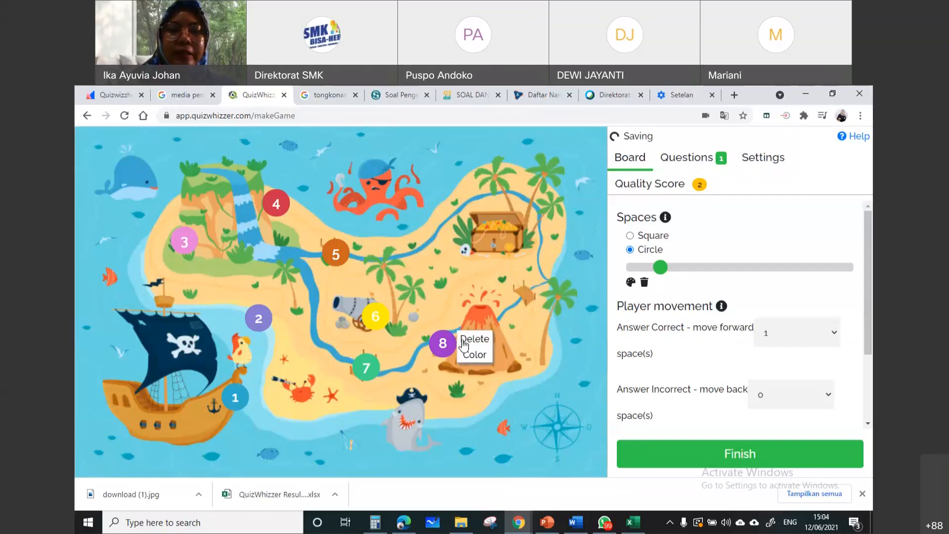
click(471, 335)
click(377, 319)
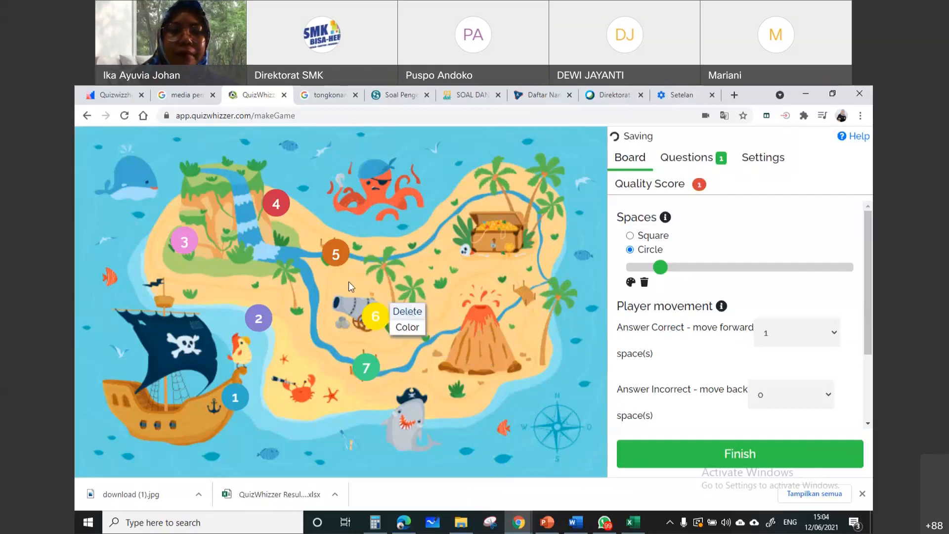
click(406, 307)
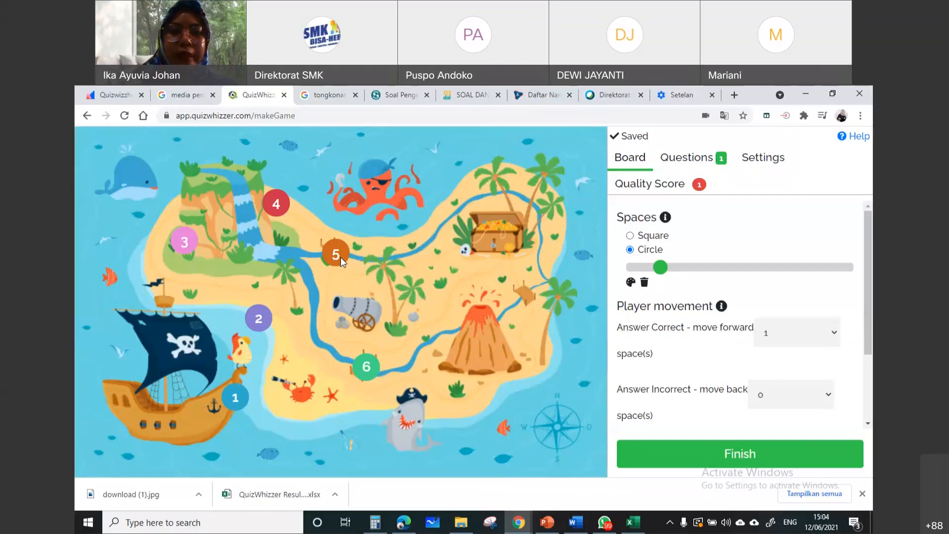
Rearrange the remaining spaces: 2 inland, 3 on the waterfall, 4 at the river fork, 5 on the lower bridge, 6 on the upper river
drag(340, 259, 521, 242)
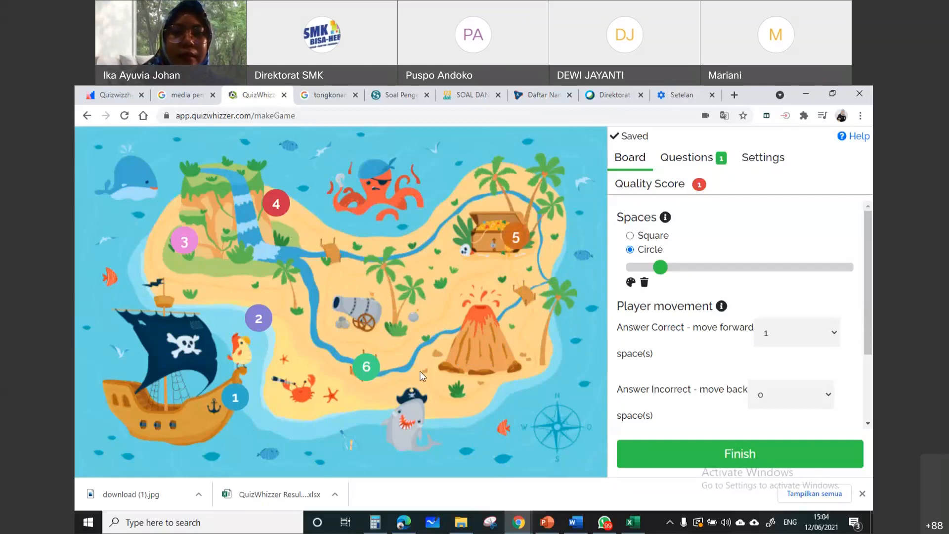
drag(516, 240, 398, 251)
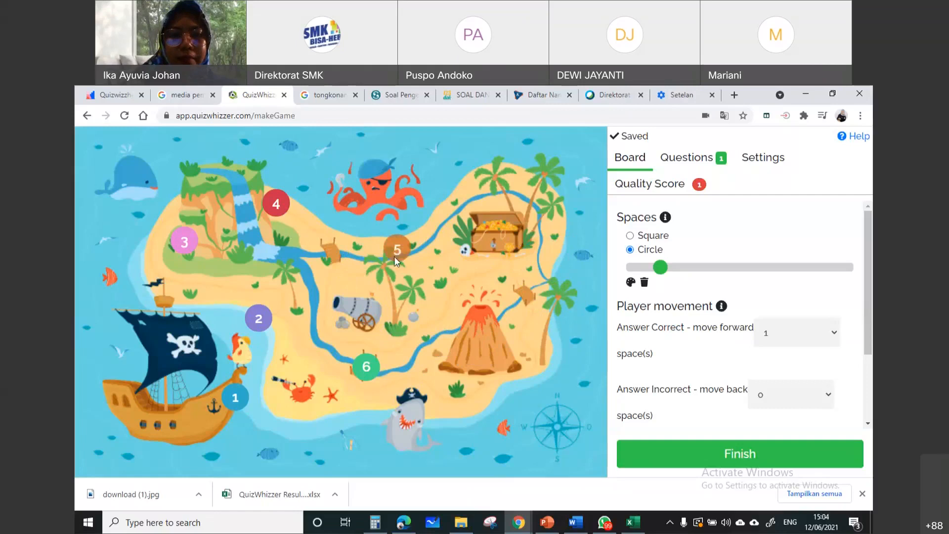
drag(372, 372, 535, 245)
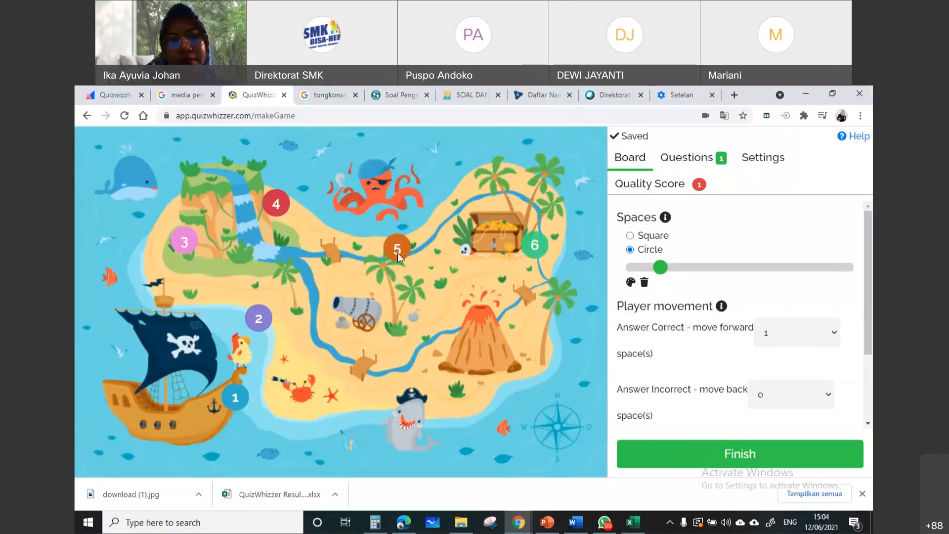
drag(399, 258, 369, 373)
drag(278, 207, 303, 263)
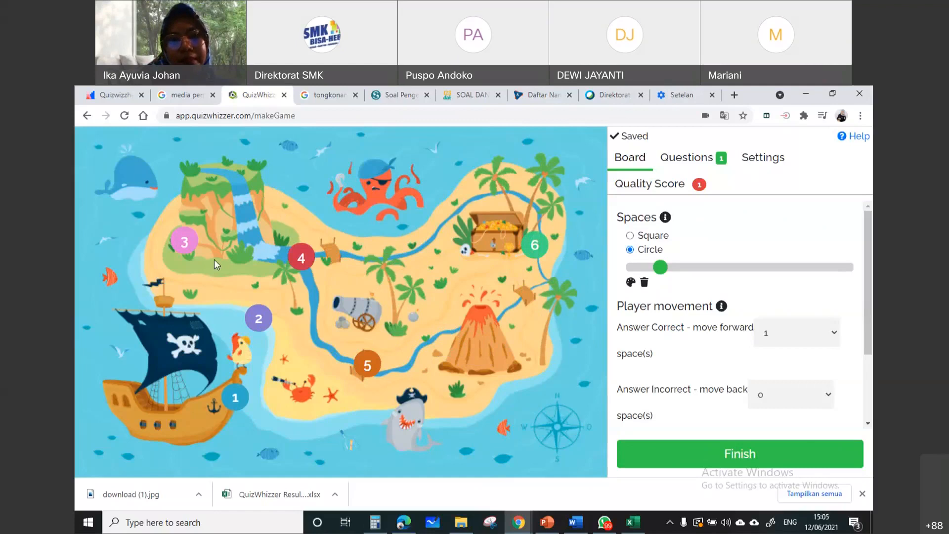
drag(181, 245, 226, 201)
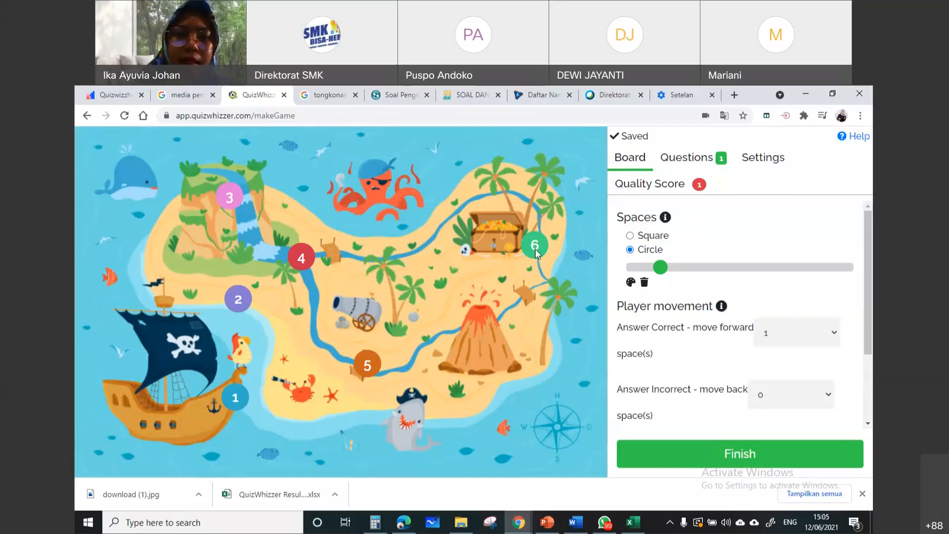
drag(536, 251, 418, 252)
Add space 7 above the treasure chest, 8 beside it, 9 on the volcano and 10 near the compass
click(487, 196)
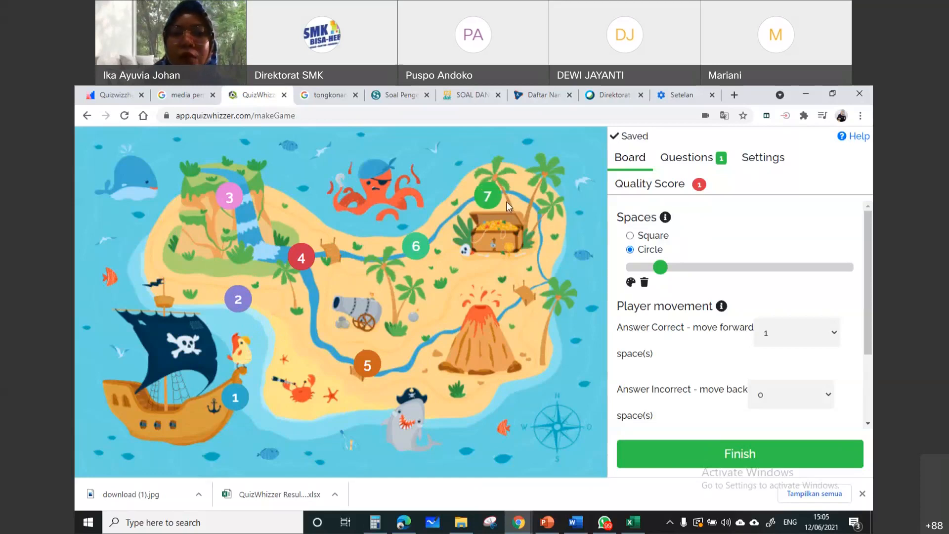
click(541, 248)
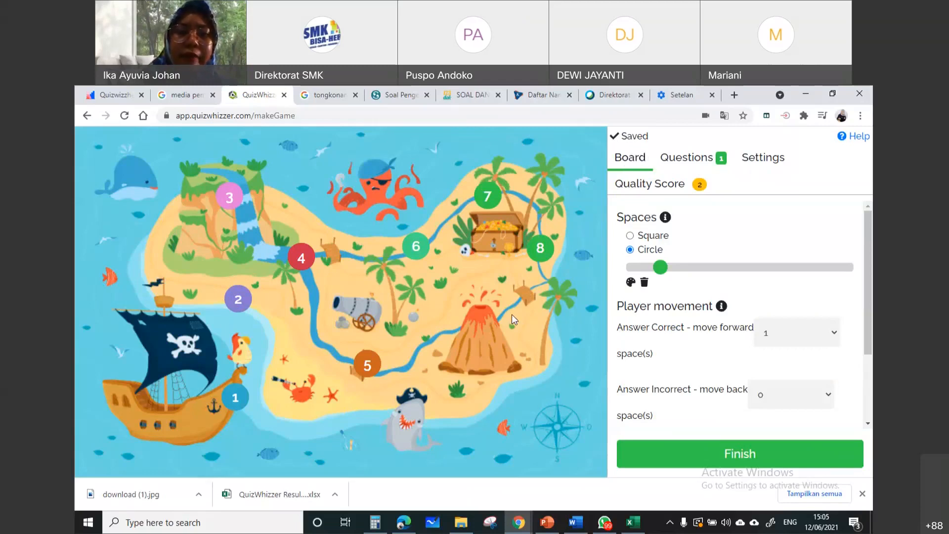
click(486, 318)
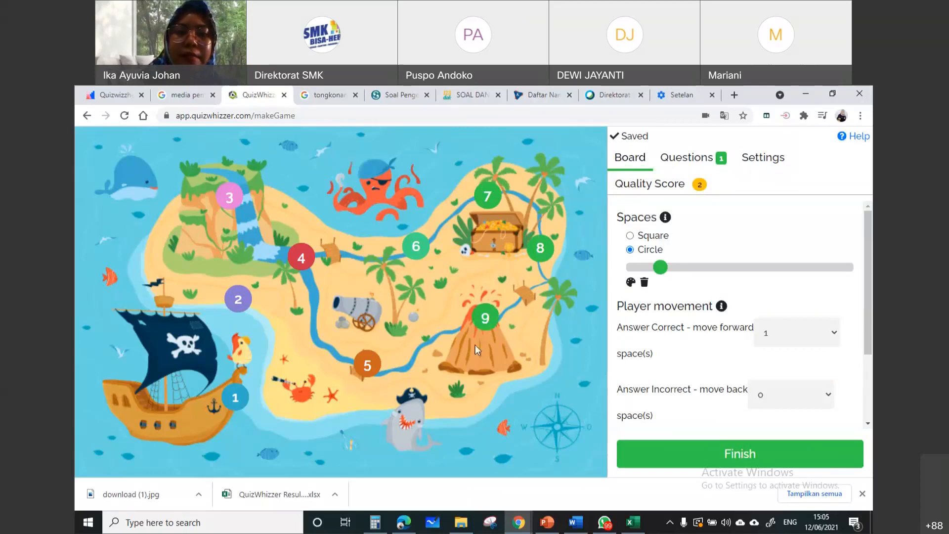
click(526, 393)
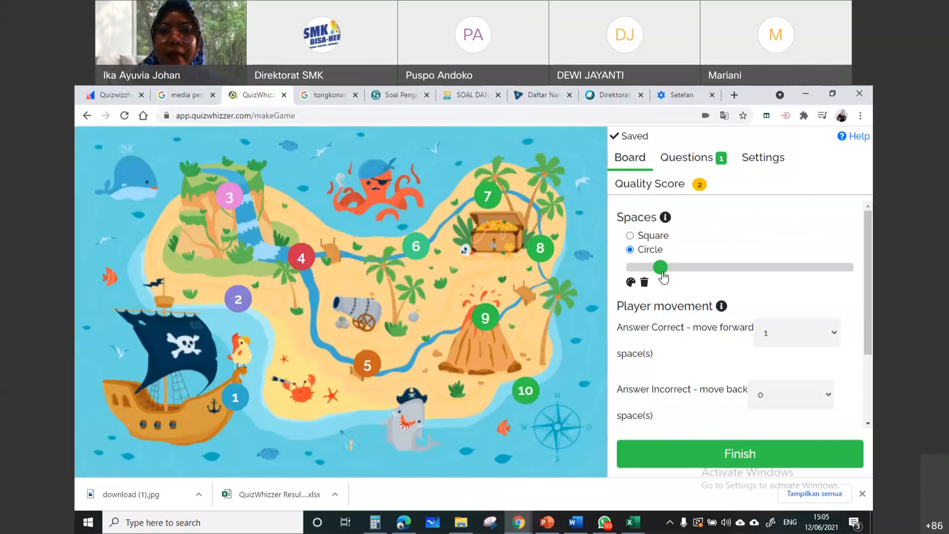
Shrink the board spaces slightly and change their shape to Square
mouse_move(663, 277)
mouse_down()
mouse_move(650, 278)
mouse_move(703, 285)
mouse_move(655, 282)
mouse_up()
click(629, 236)
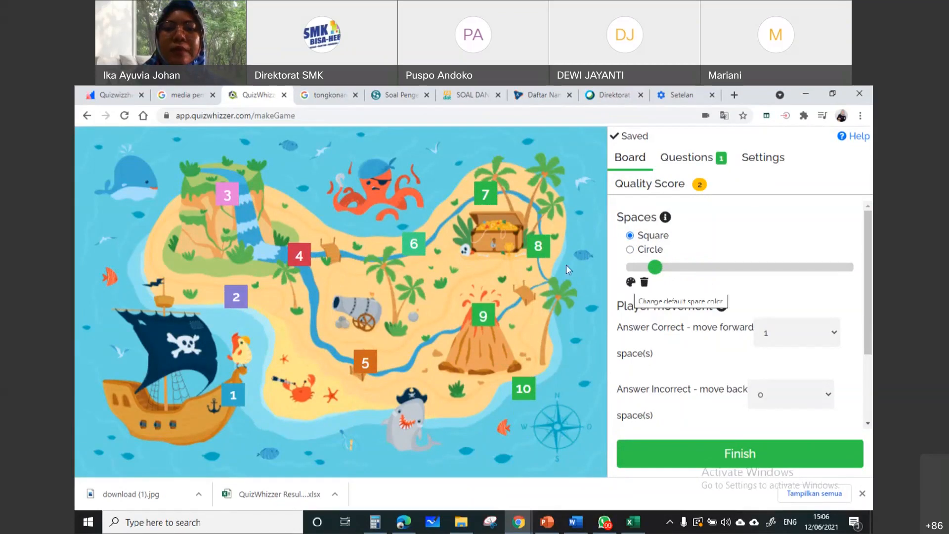
Recolor space 6 pink and set the shape of all spaces to Circle
click(417, 247)
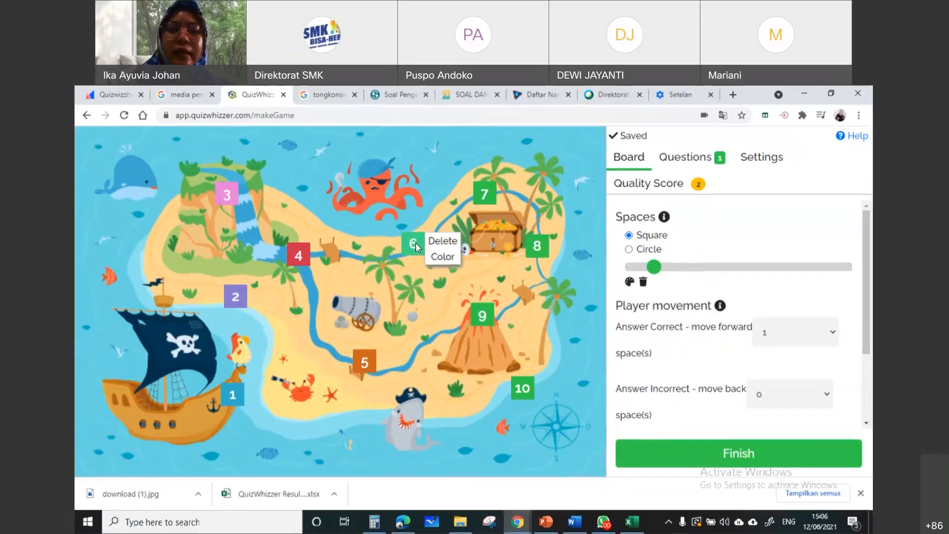
click(447, 256)
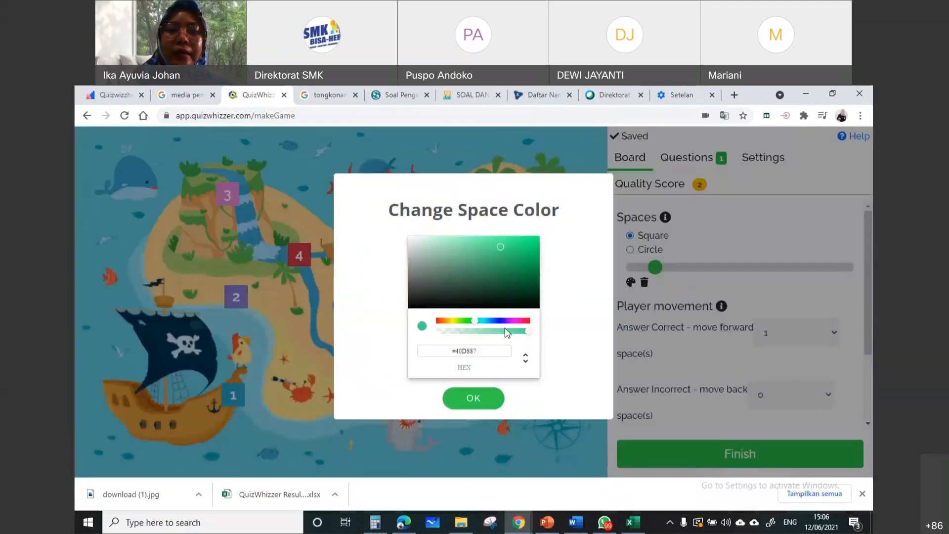
click(525, 321)
click(493, 398)
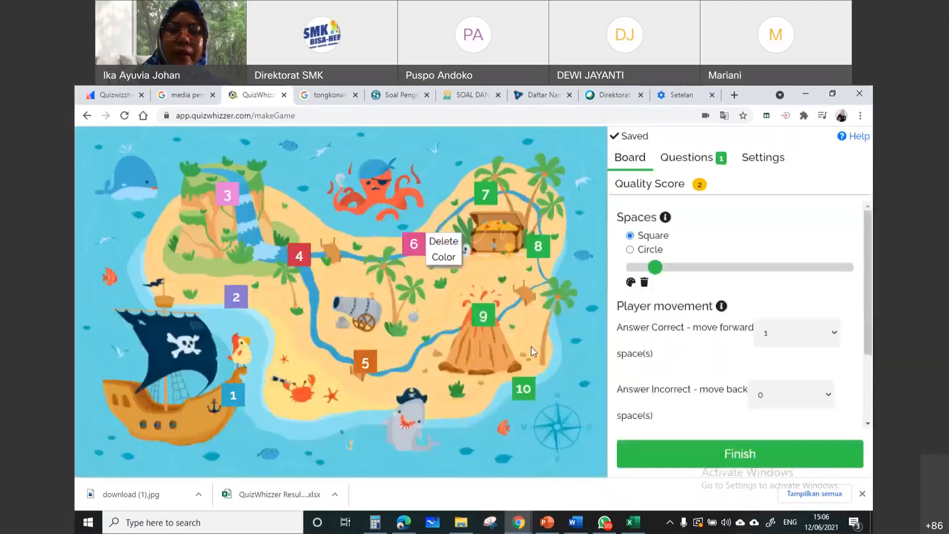
click(631, 250)
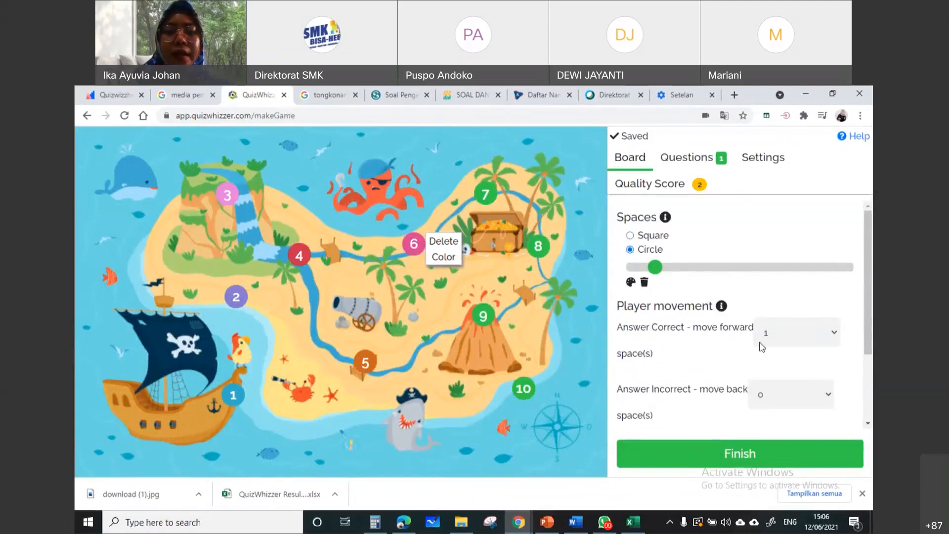
Set correct answers to move players forward 1 space and incorrect answers to move them back 1 space
click(815, 337)
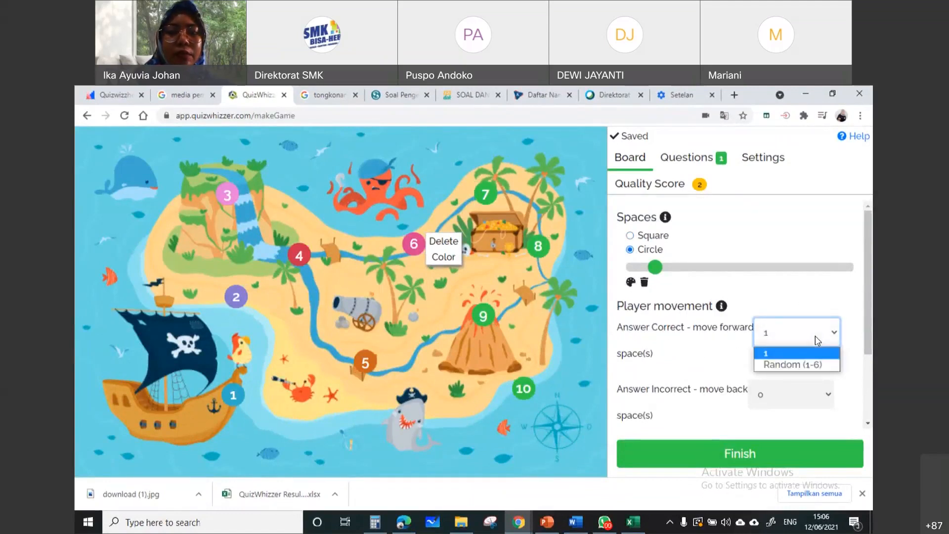
click(817, 355)
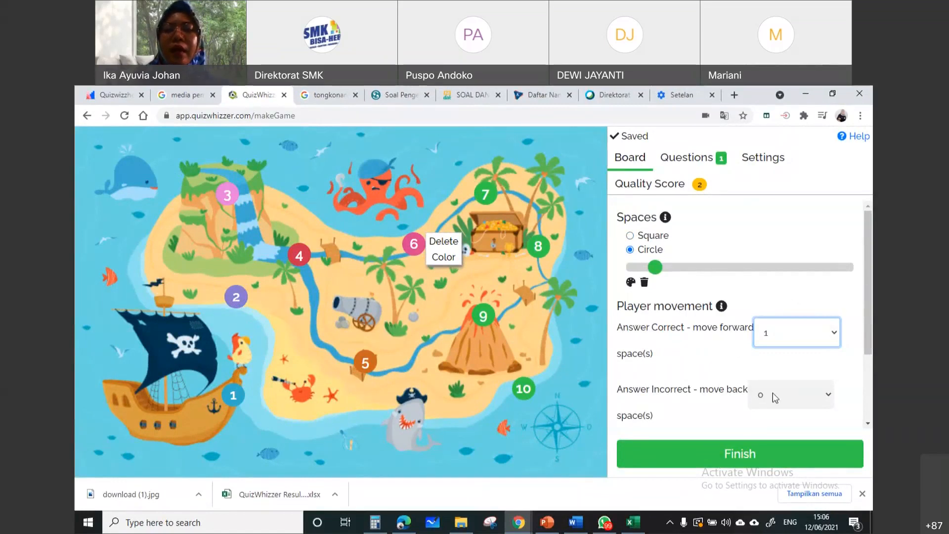
click(791, 395)
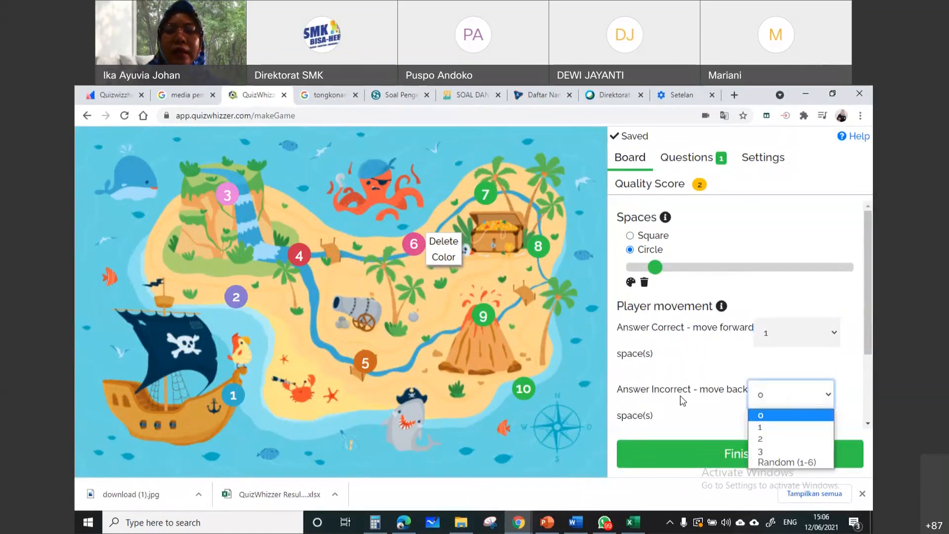
click(787, 386)
click(799, 404)
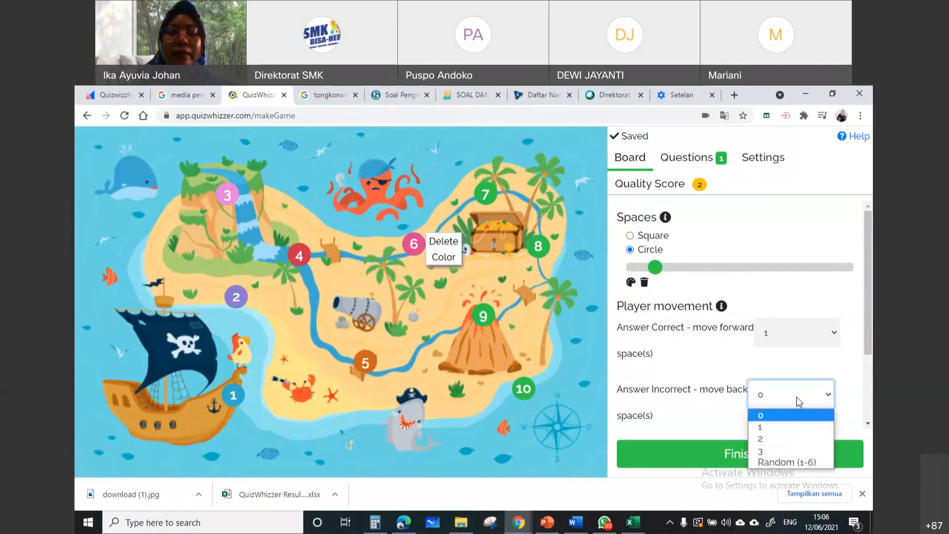
click(792, 428)
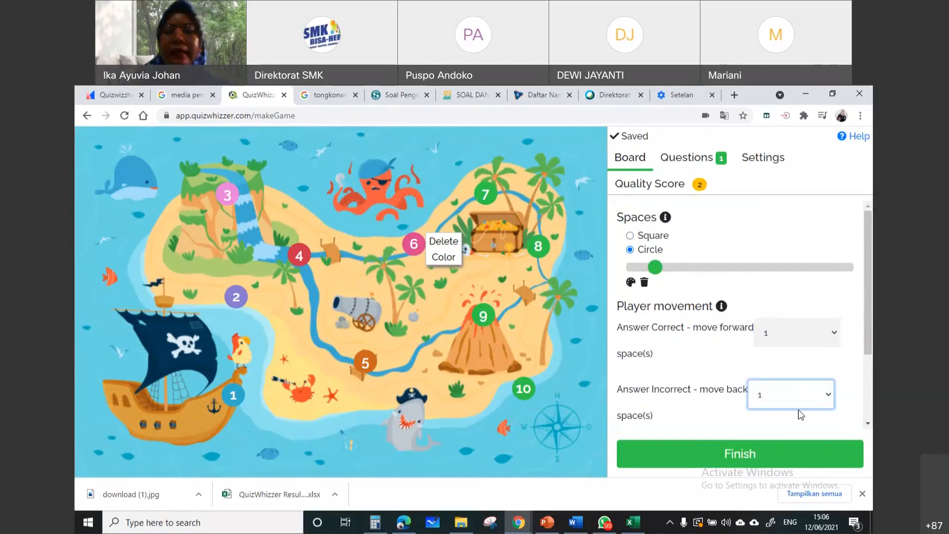
Set incorrect answers to move players back 0 spaces
click(799, 408)
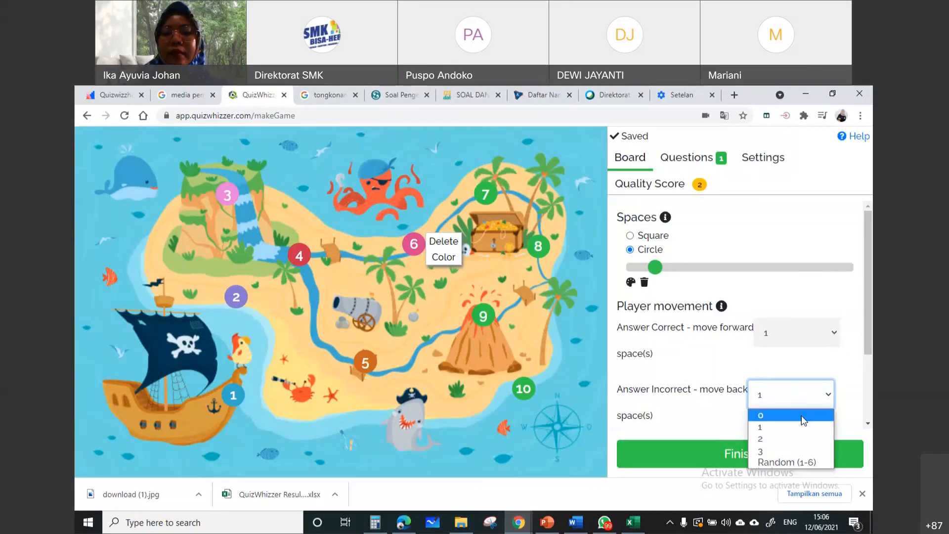
click(802, 416)
click(708, 412)
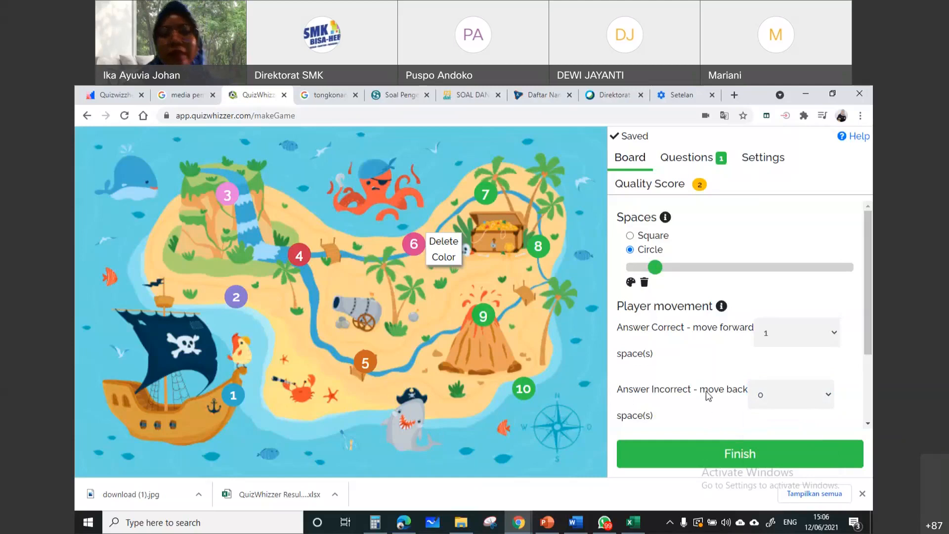
click(799, 404)
click(799, 415)
click(802, 396)
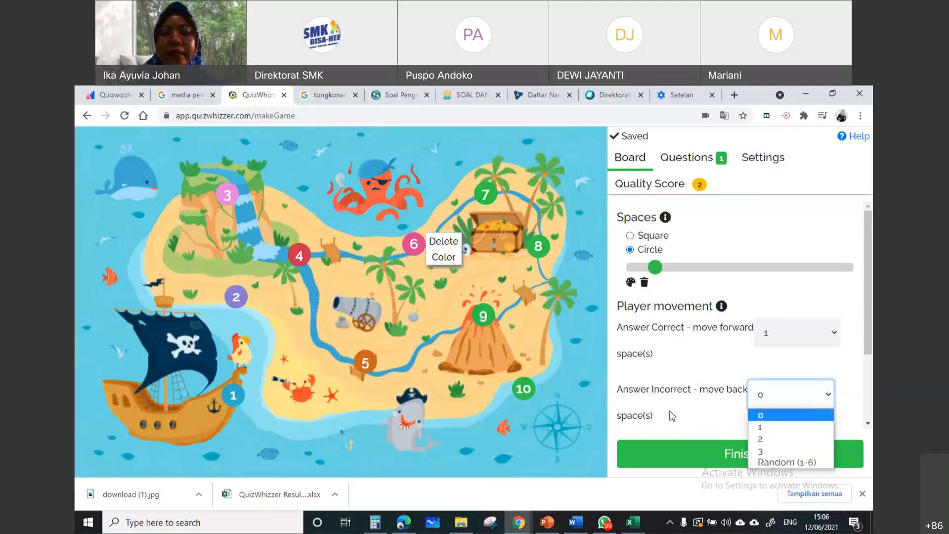
click(706, 417)
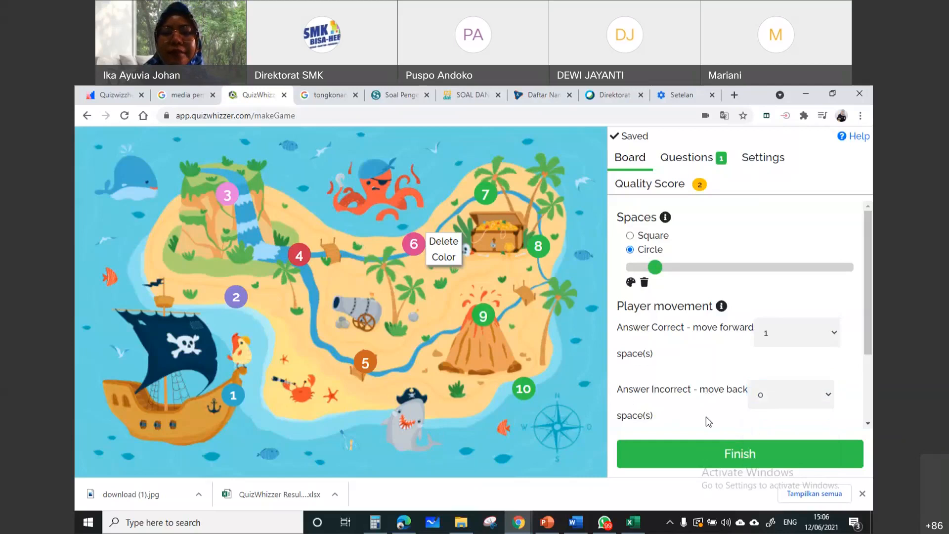
Title the game "6 saoraja" and assign it to the Other category in the game settings
click(756, 163)
click(732, 226)
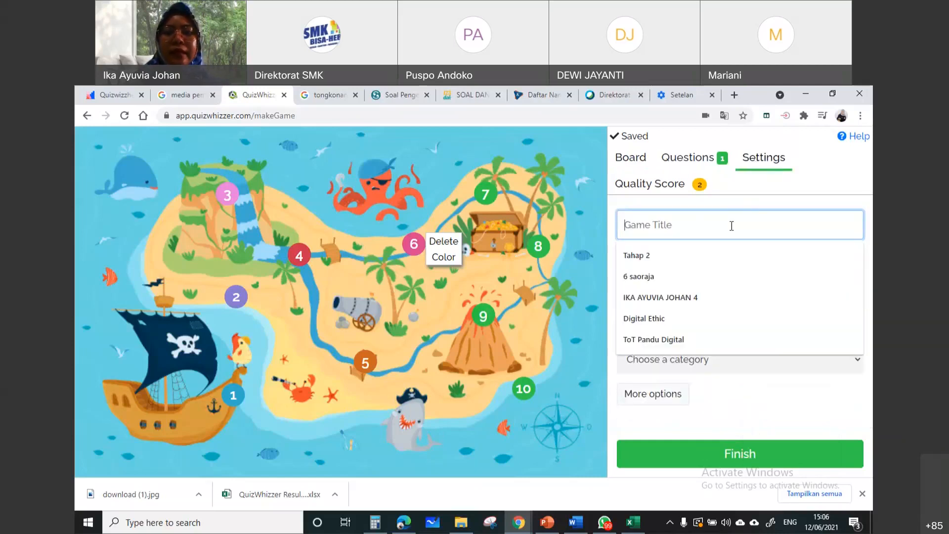
click(709, 269)
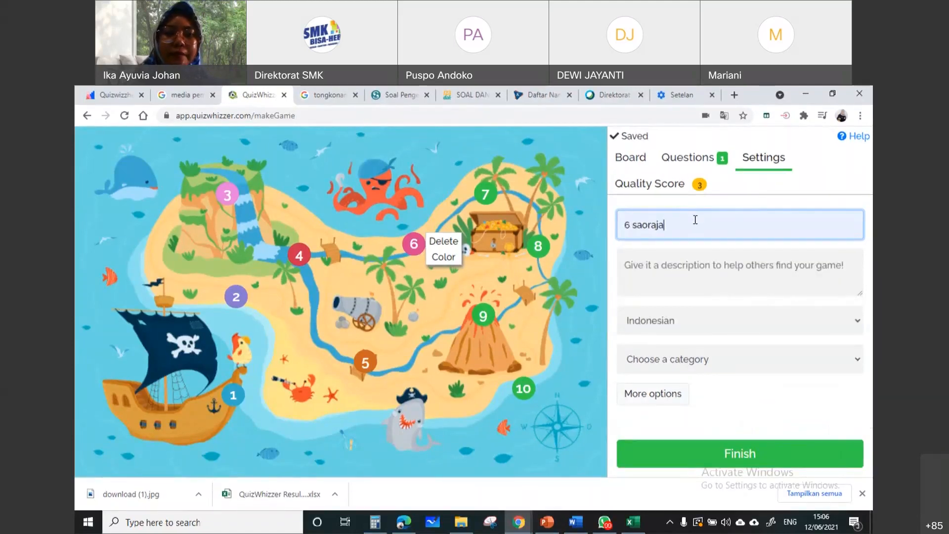
click(695, 277)
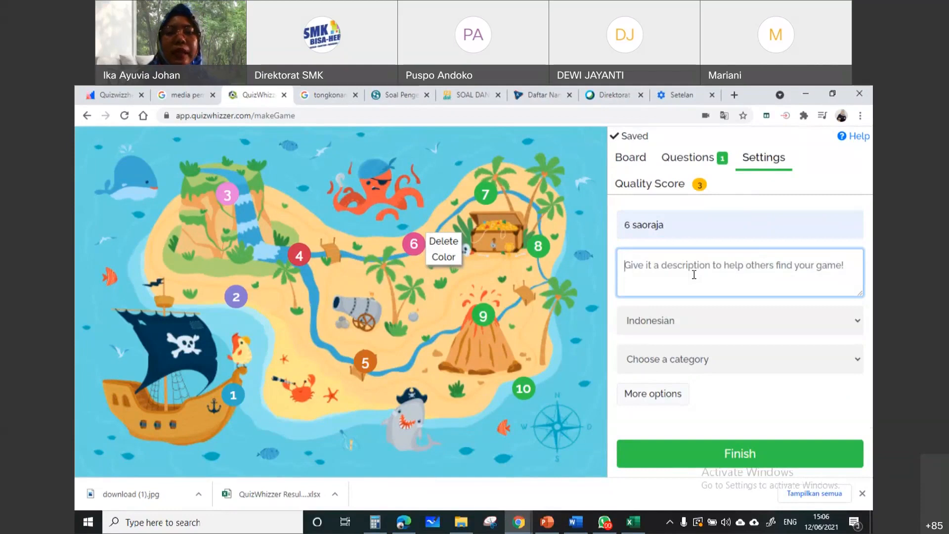
click(712, 328)
click(713, 329)
click(714, 365)
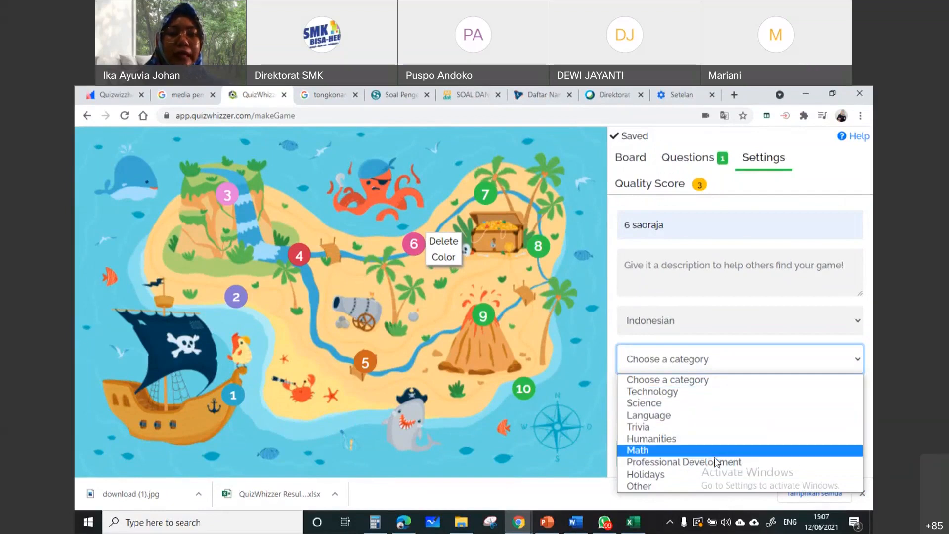
click(716, 484)
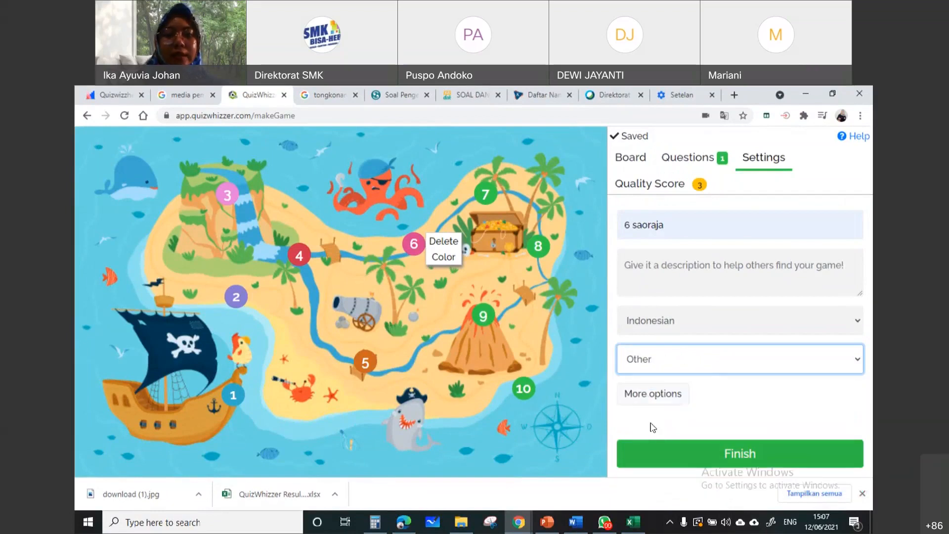
Change question 1 to the Multiple Response type and mark answers A, B, C and D as correct
click(705, 156)
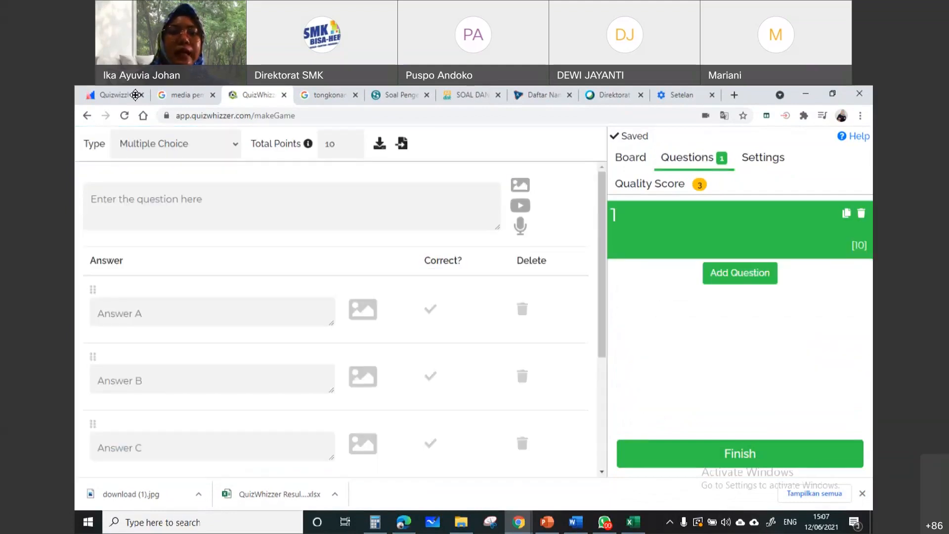
click(222, 150)
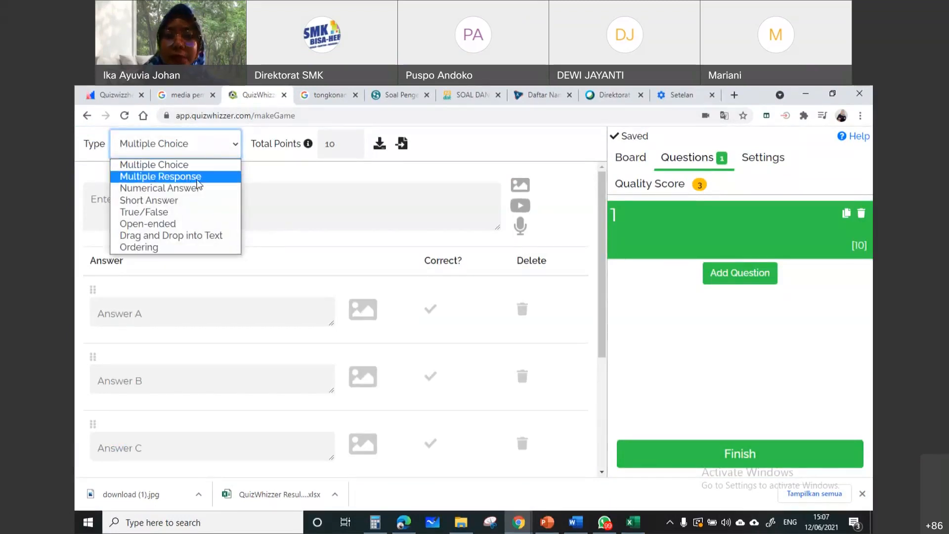
click(197, 181)
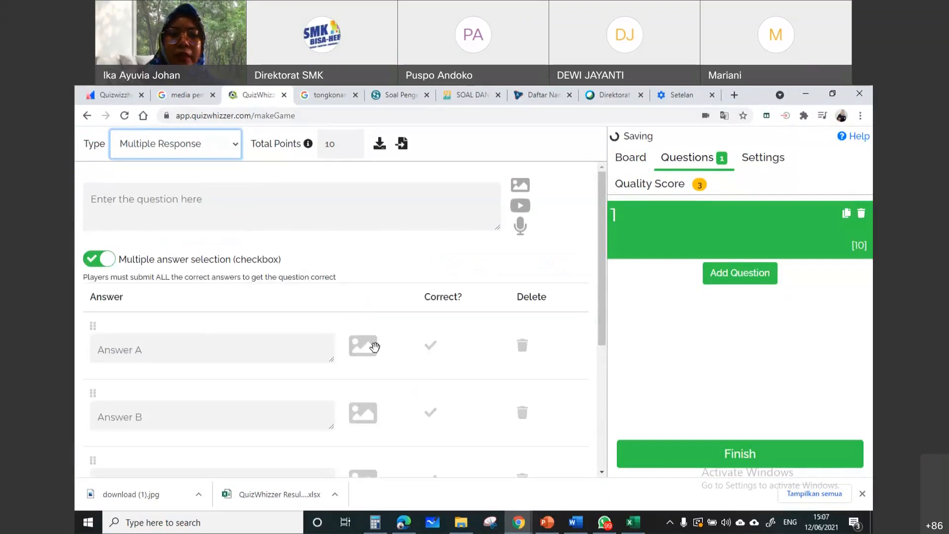
click(429, 347)
click(432, 412)
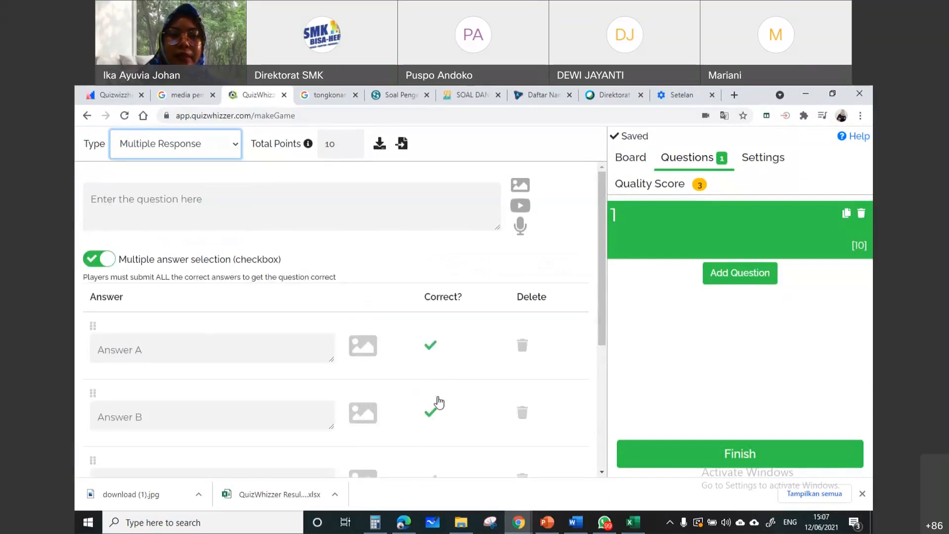
scroll(439, 438, down, 1)
click(434, 428)
scroll(438, 431, down, 1)
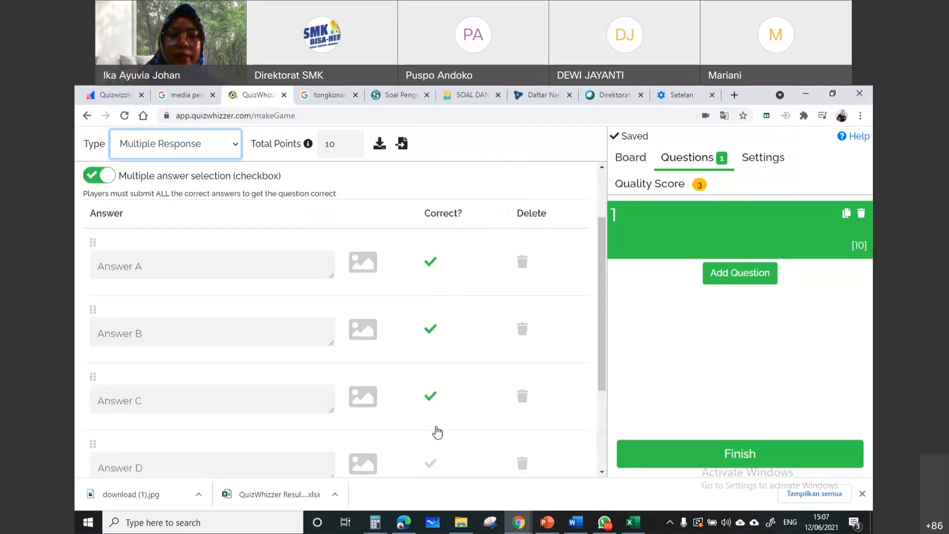
scroll(437, 410, down, 1)
click(435, 377)
scroll(435, 385, up, 3)
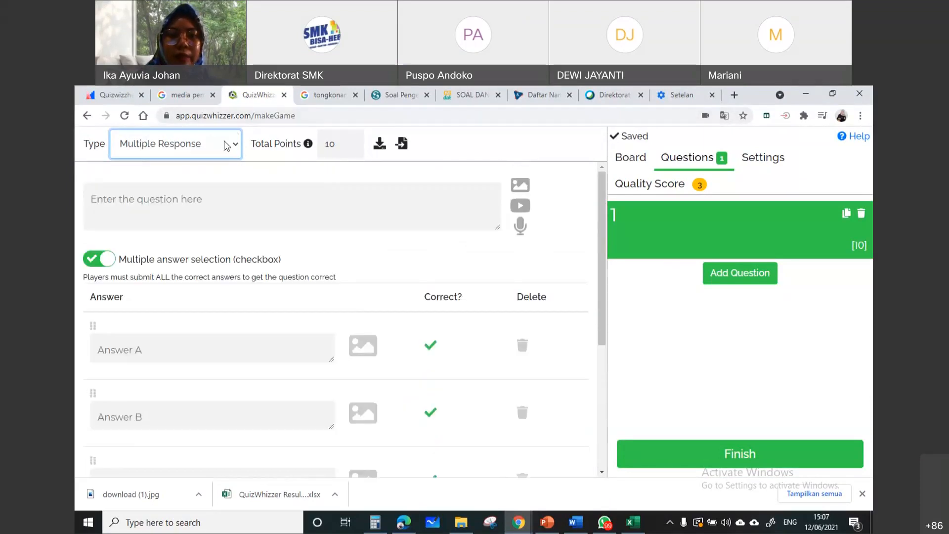
Try question 1 as Numerical Answer, Short Answer, True/False, Open-ended, Drag and Drop into Text, and Ordering in turn
click(226, 145)
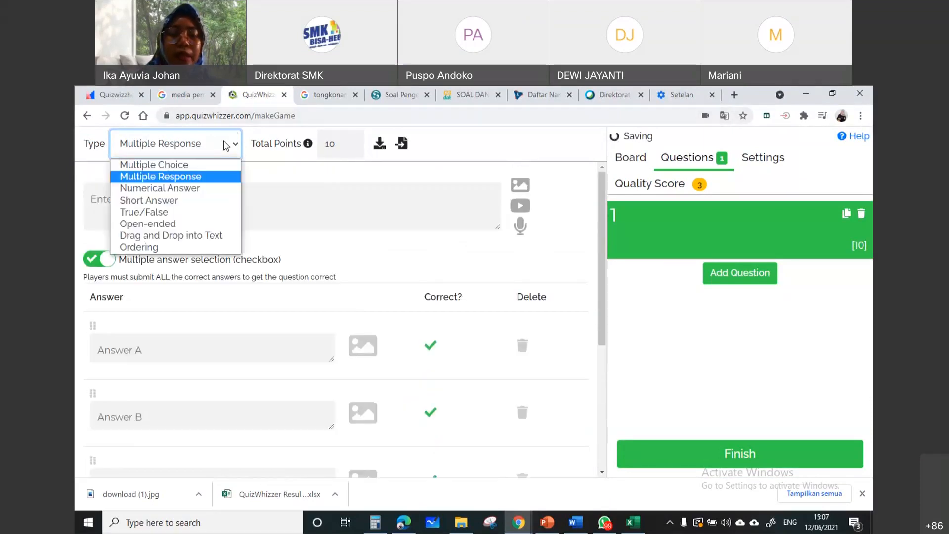
click(213, 188)
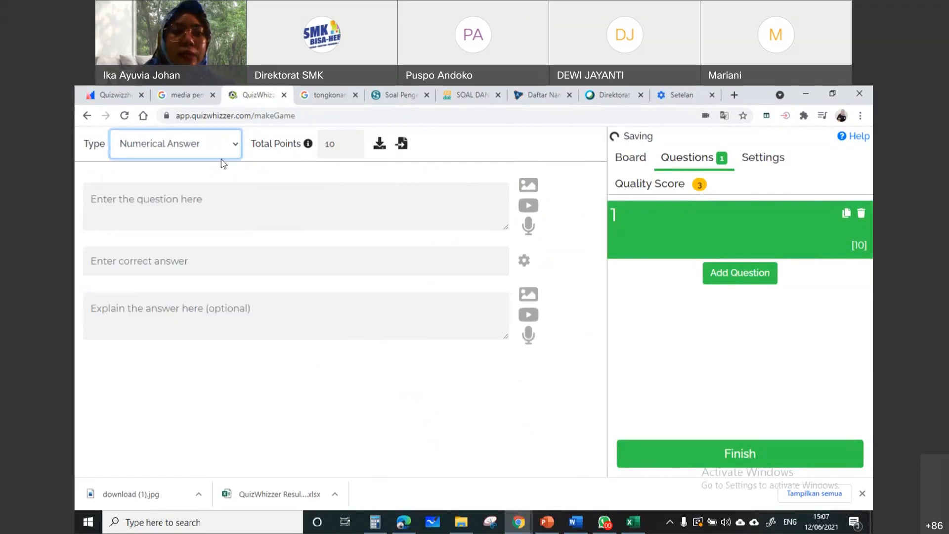
click(229, 148)
click(237, 200)
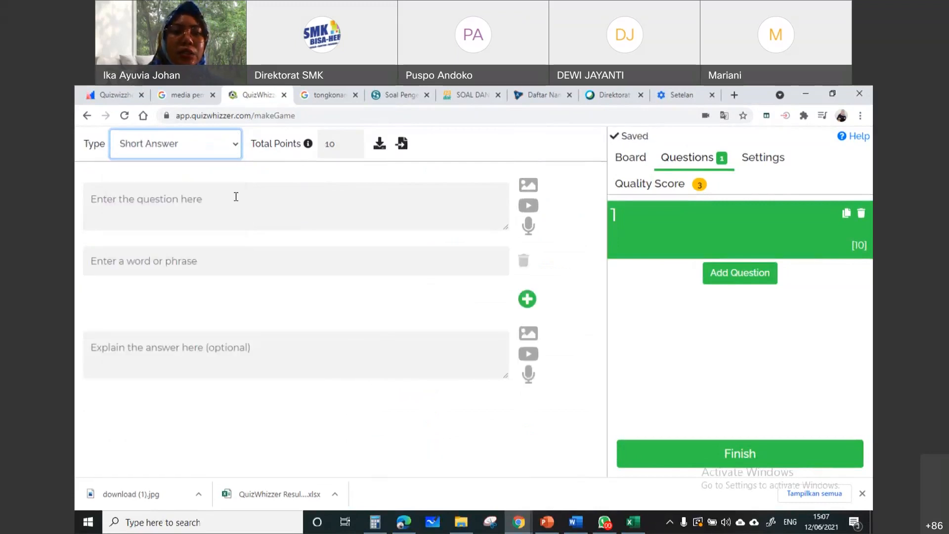
click(233, 153)
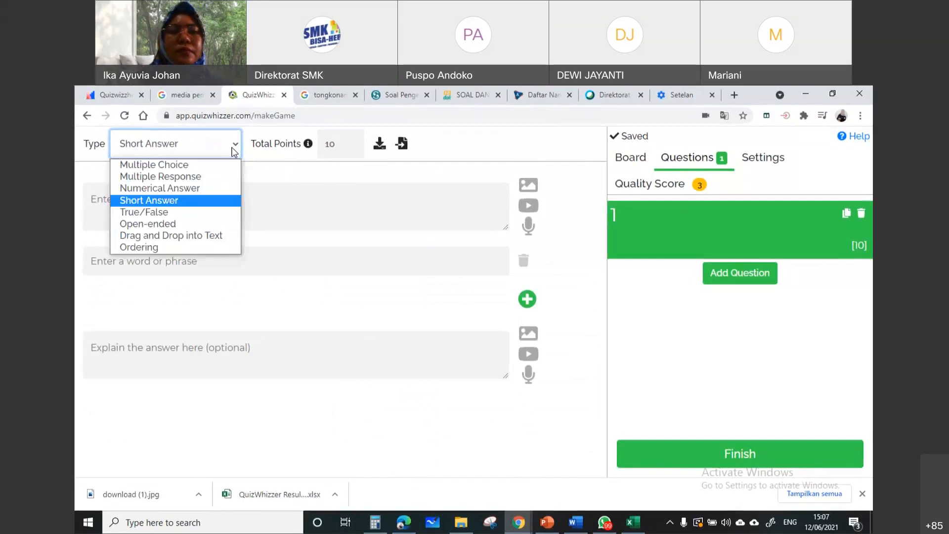
click(225, 212)
click(235, 144)
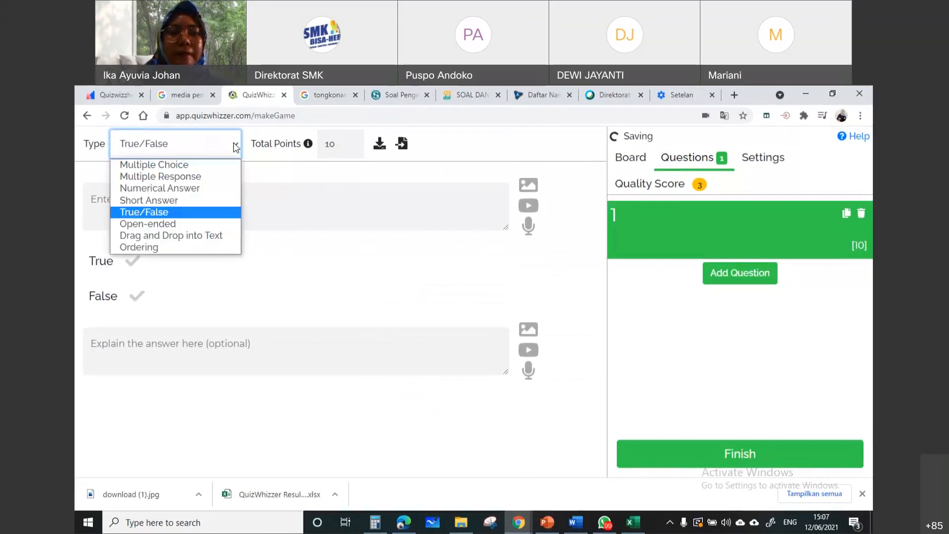
click(230, 225)
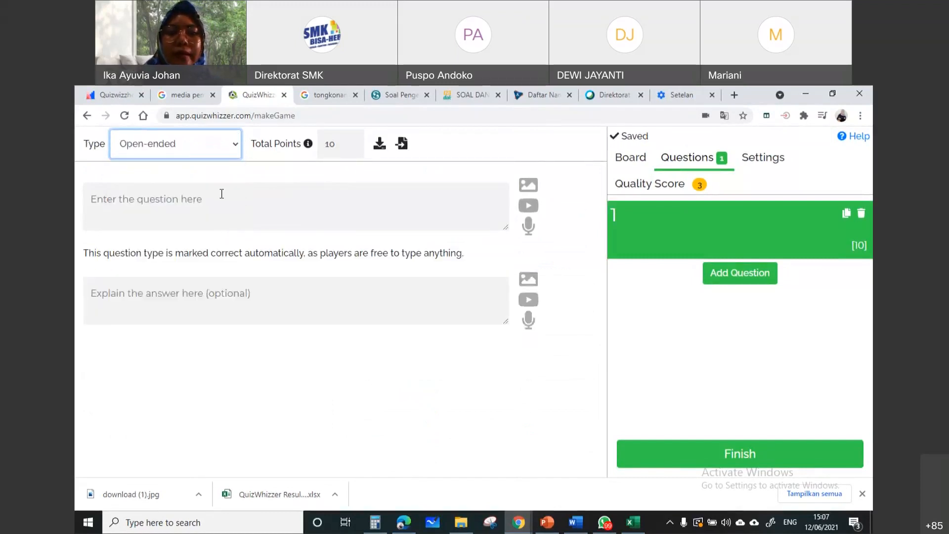
click(229, 146)
click(229, 235)
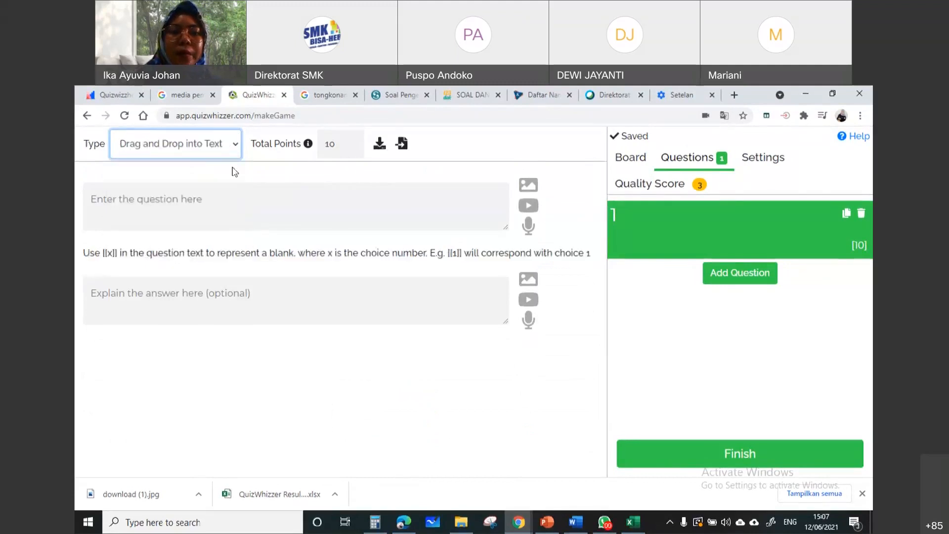
click(233, 145)
click(214, 244)
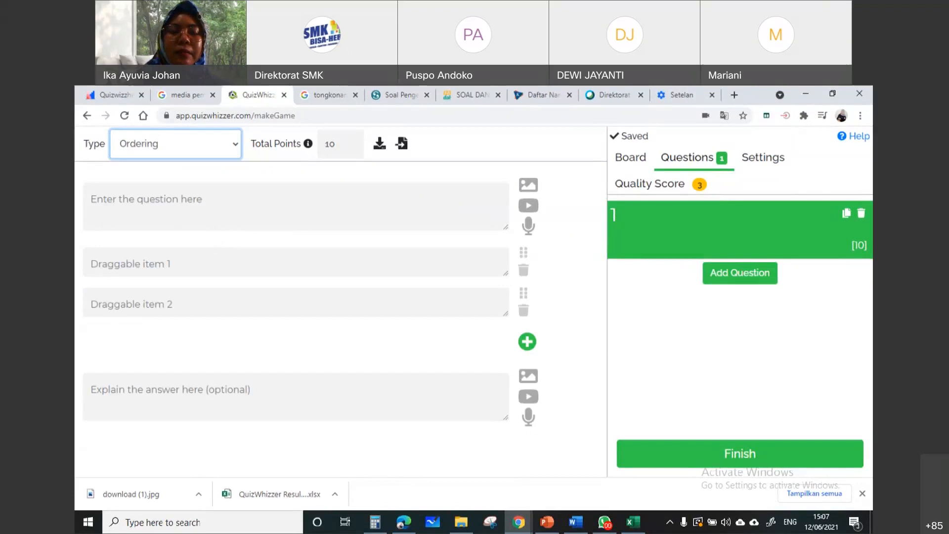
Set the type of question 1 to Multiple Choice
click(197, 148)
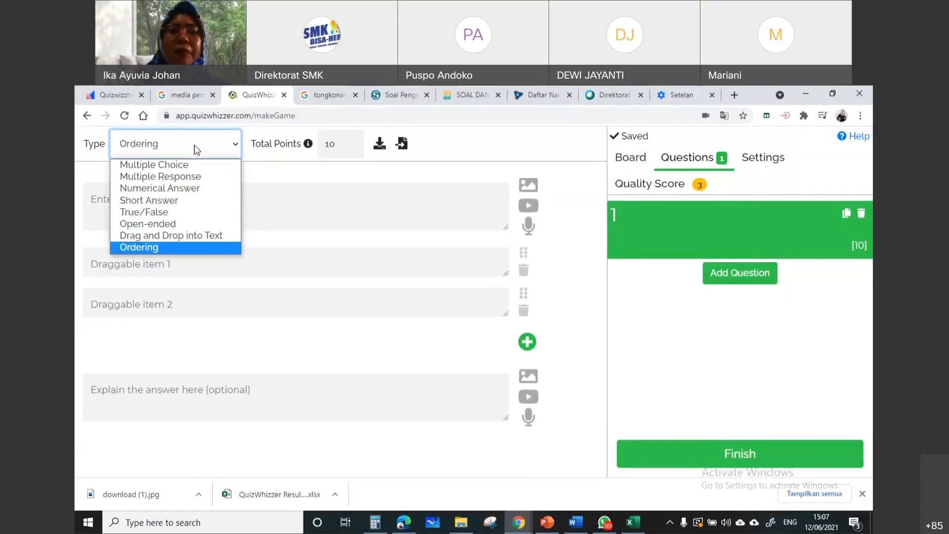
click(207, 165)
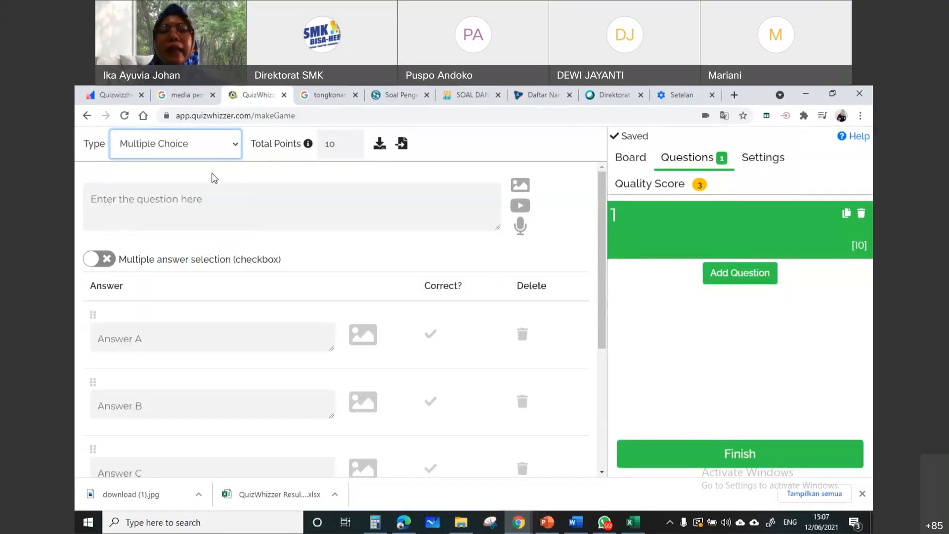
click(318, 212)
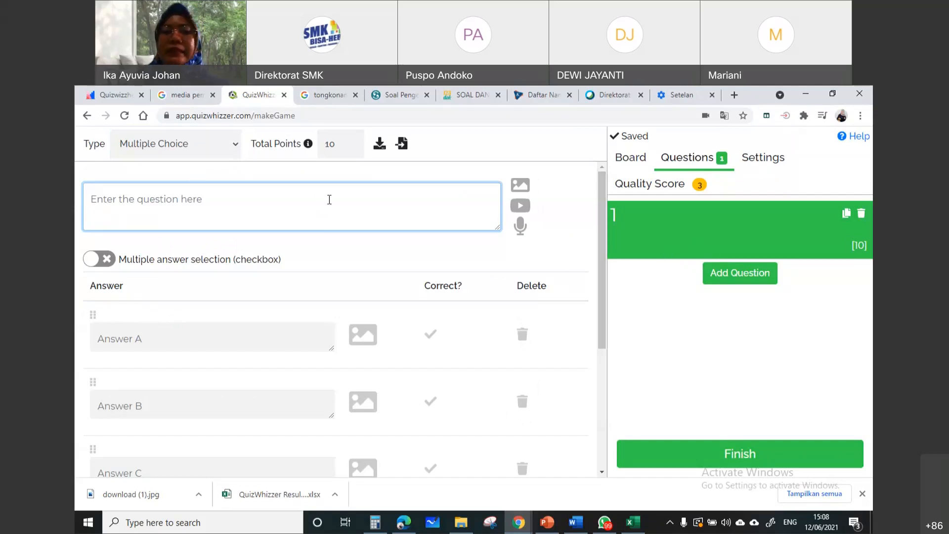
click(203, 150)
click(201, 168)
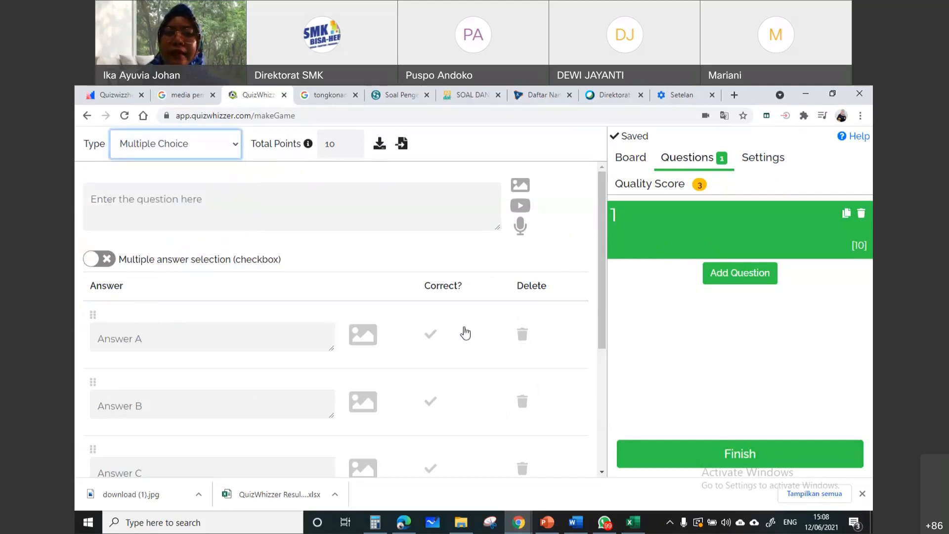
Add a second question and set its type to True/False
click(743, 281)
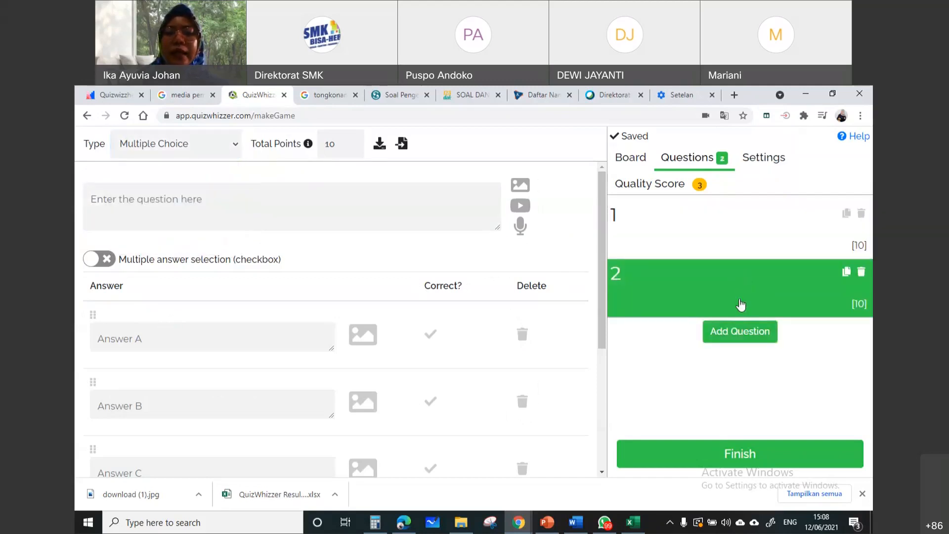
click(201, 149)
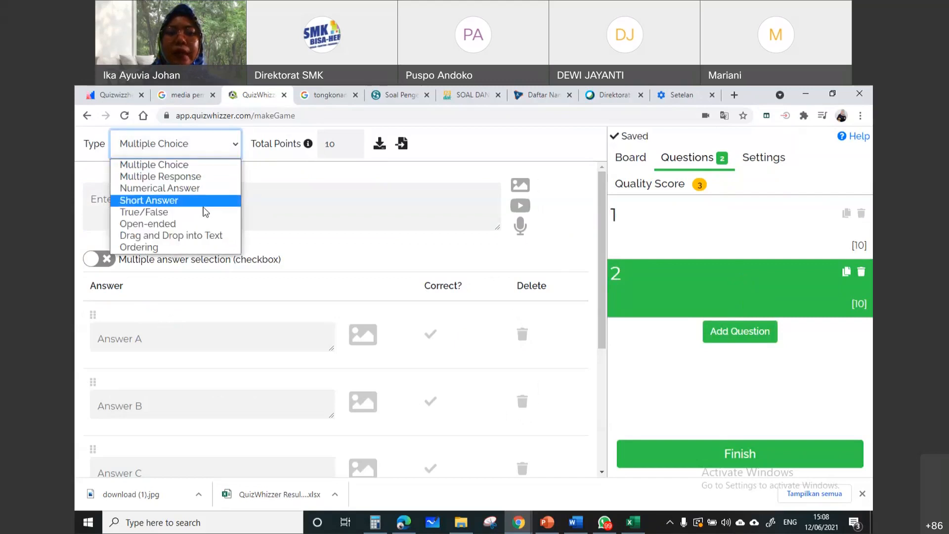
click(203, 211)
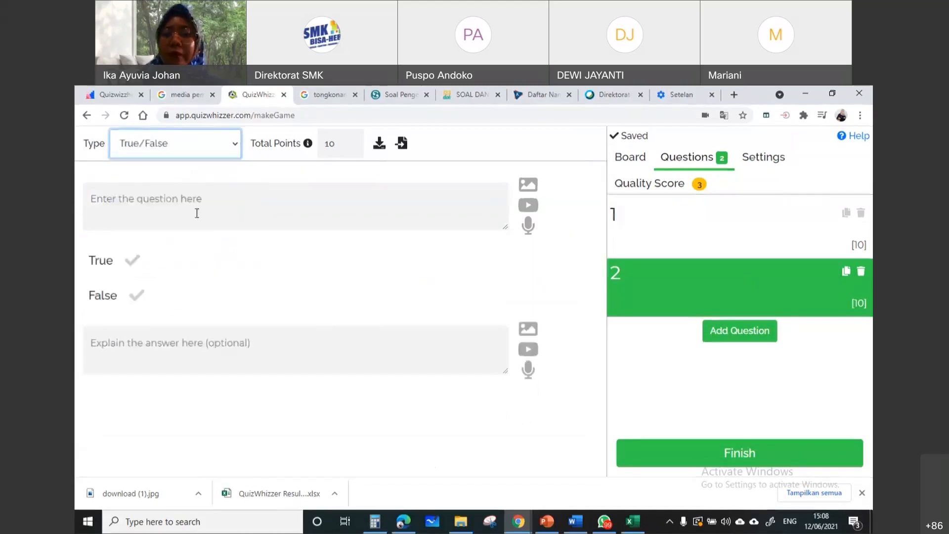
Add a third question of type Drag and Drop into Text and a fourth of type Multiple Response
click(714, 338)
click(212, 153)
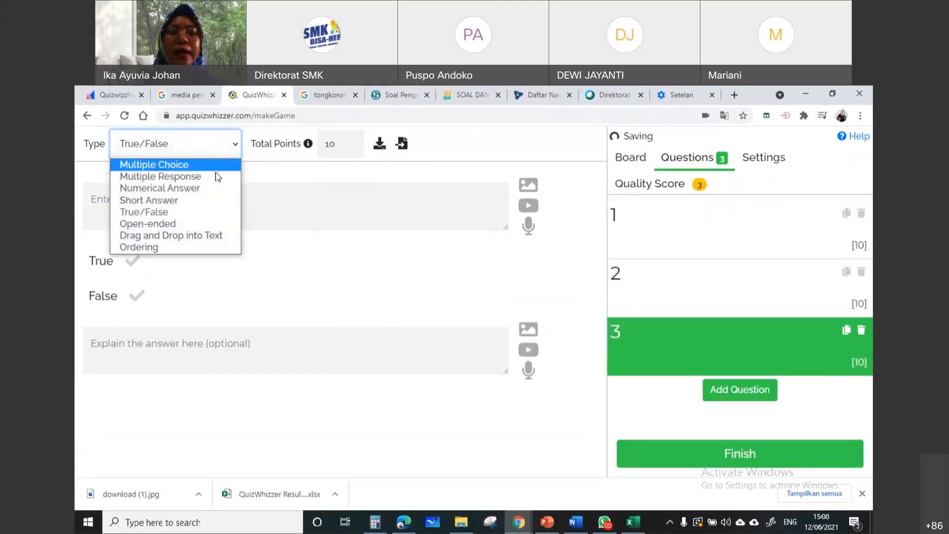
click(225, 235)
click(742, 391)
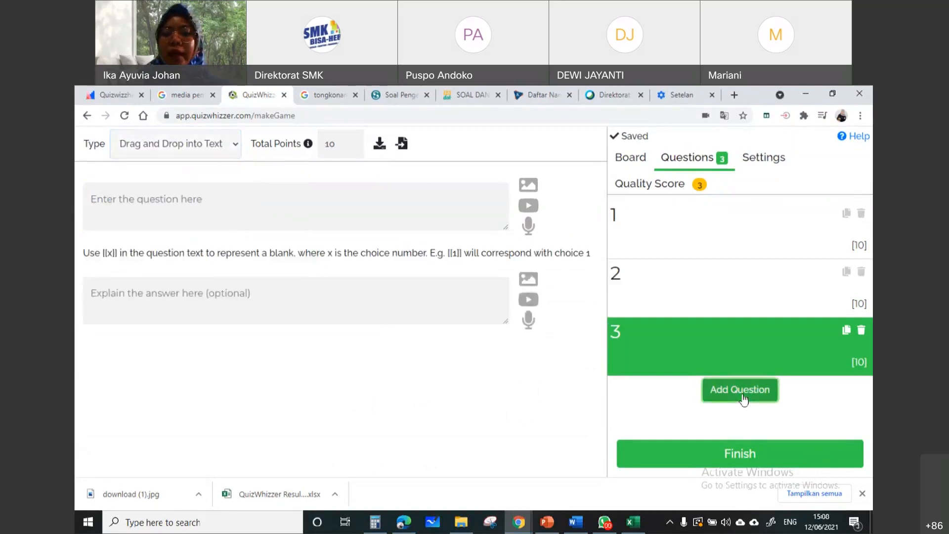
click(208, 144)
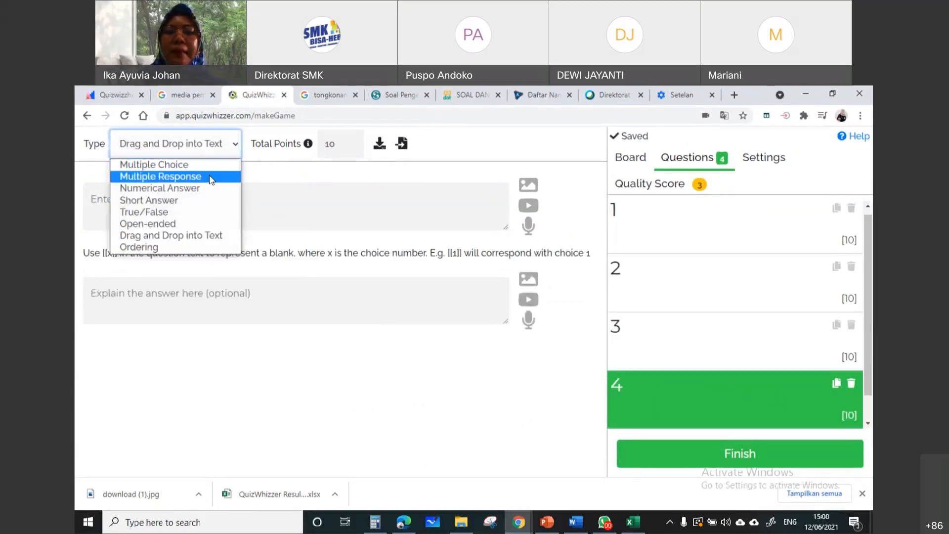
click(212, 177)
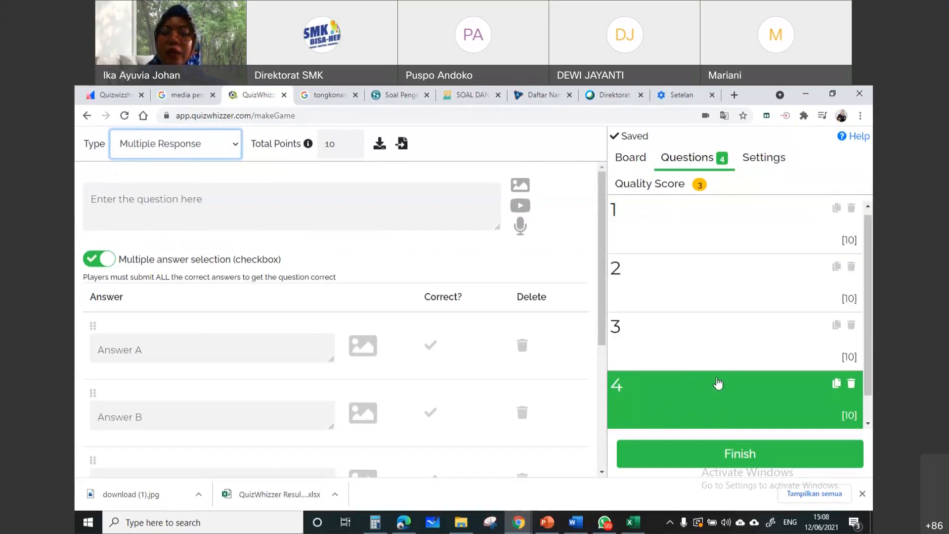
Try to finish the new game, then leave the game editor and return to the list of games
click(757, 458)
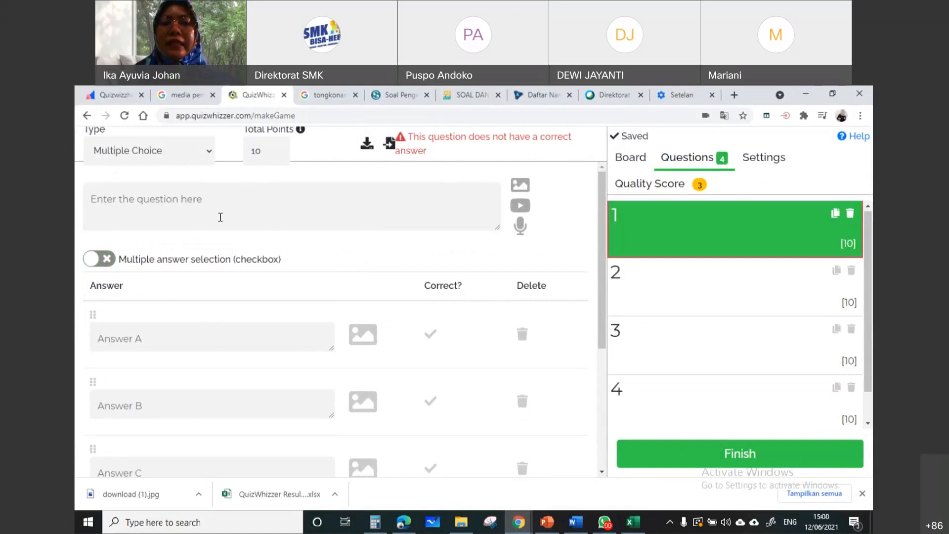
click(178, 213)
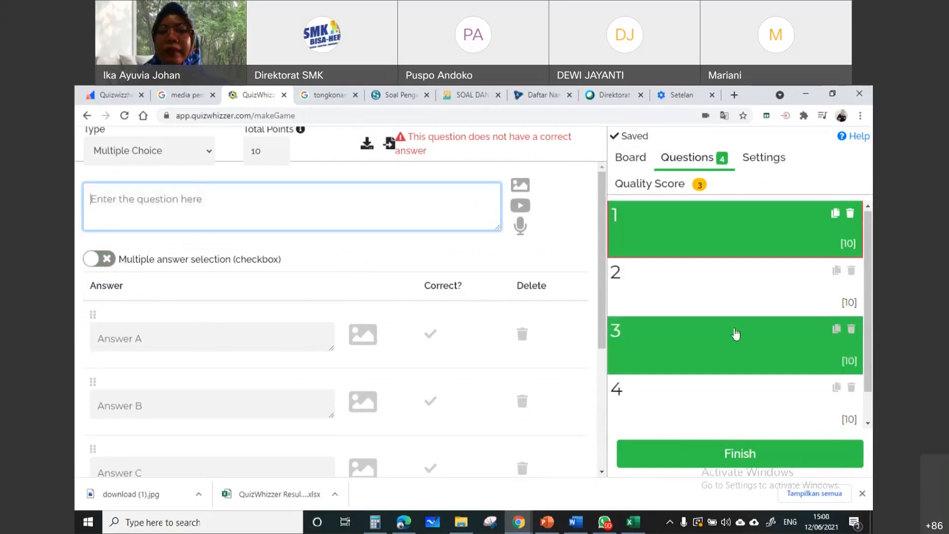
click(87, 116)
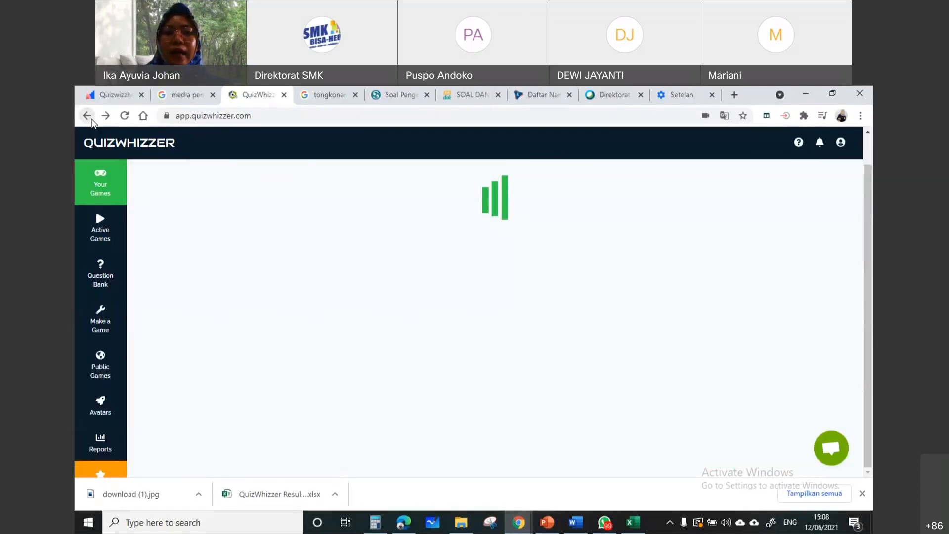
View the shareable link of the Tema 9 game and close the share window
scroll(544, 364, down, 2)
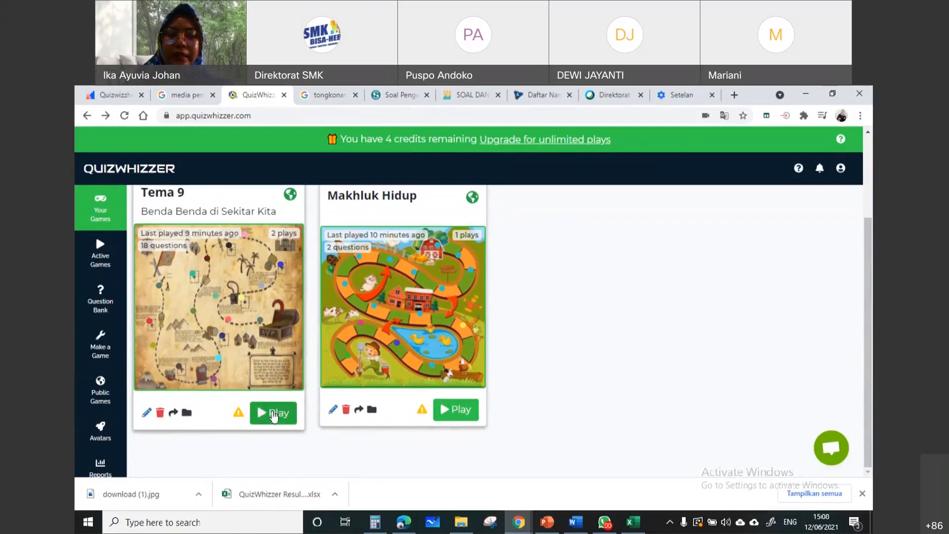
click(274, 414)
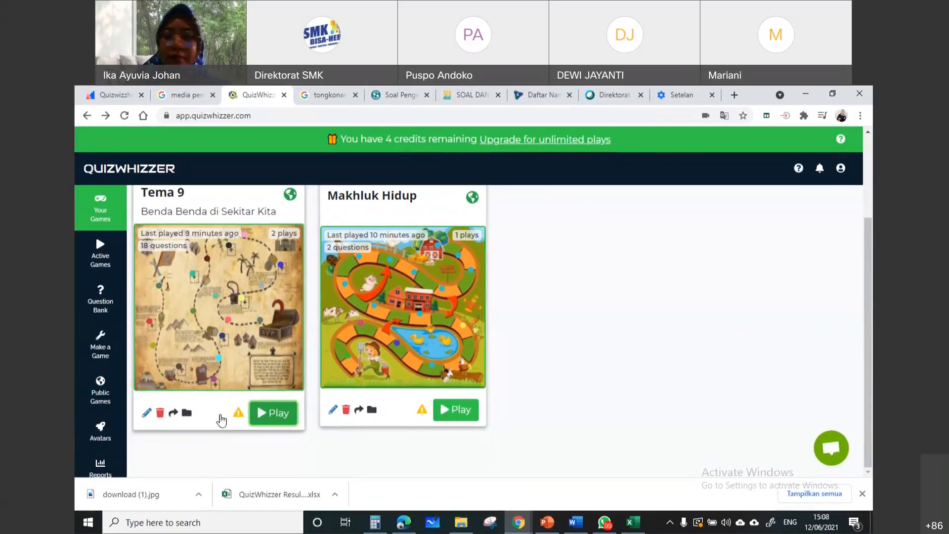
click(173, 414)
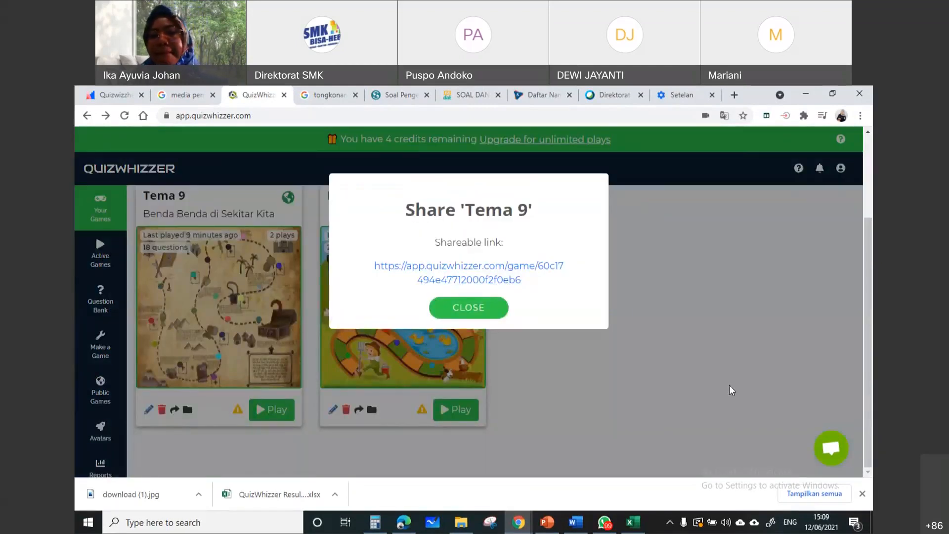
click(732, 391)
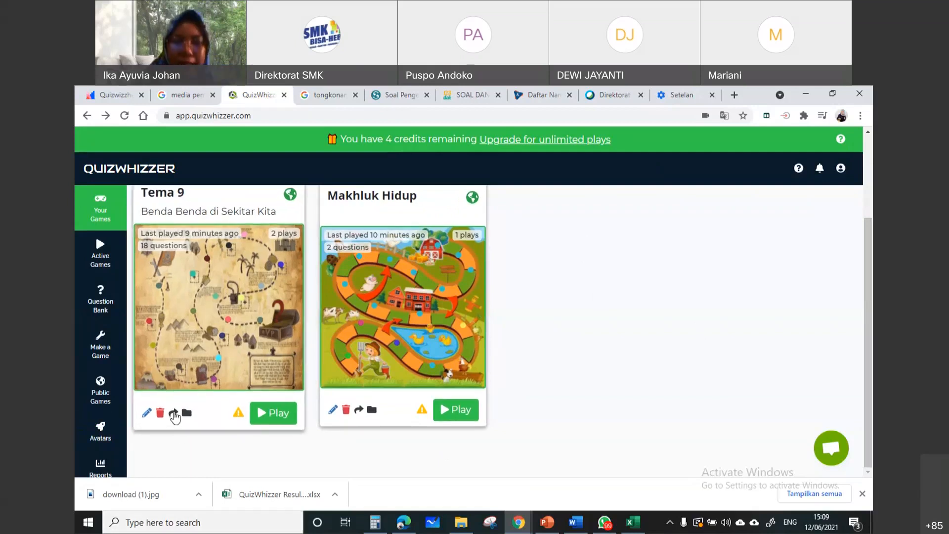
Reopen the share window of Tema 9, highlight its entire shareable link, and close the window
click(173, 413)
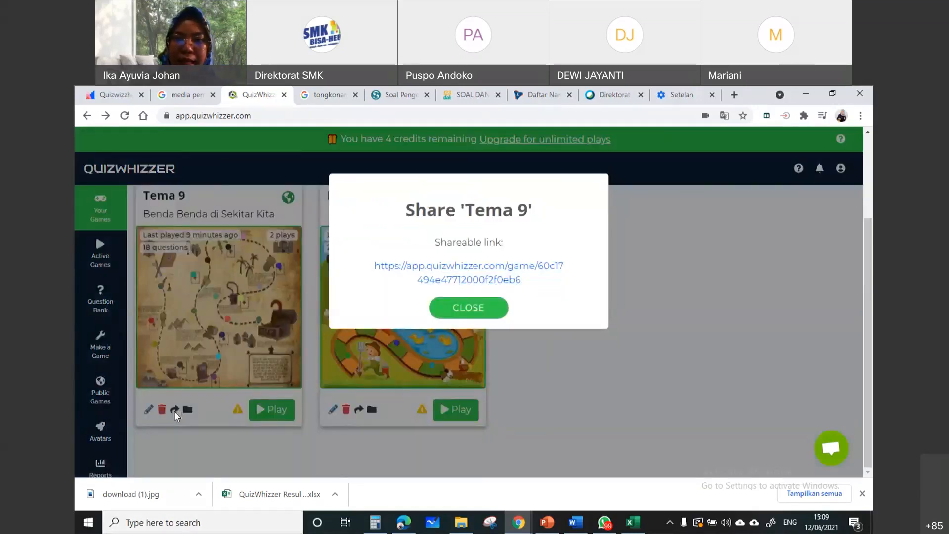
drag(375, 267, 559, 284)
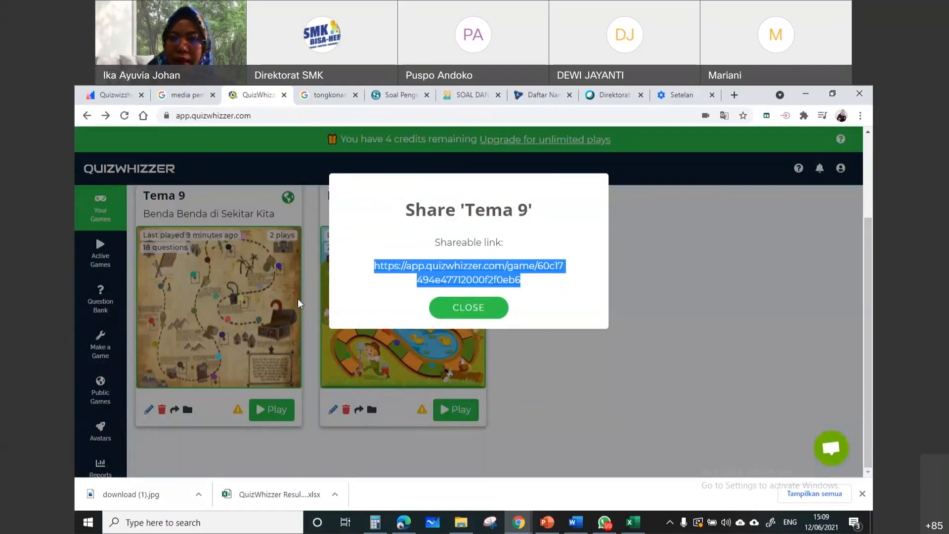
click(368, 289)
drag(366, 275, 541, 301)
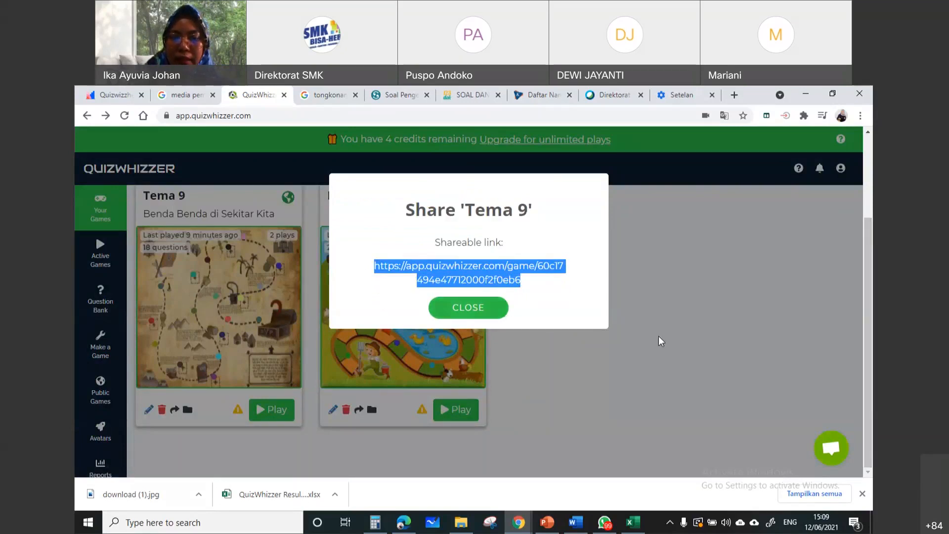
click(502, 309)
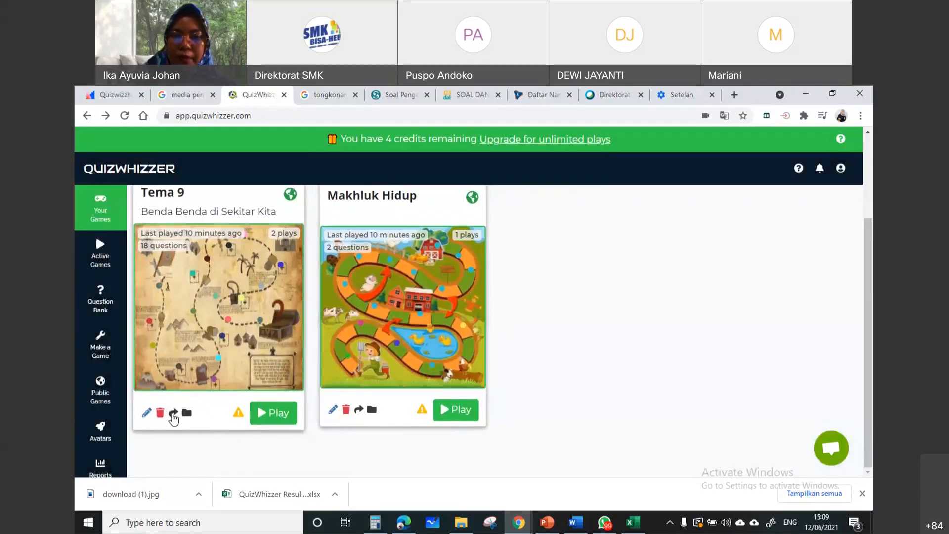
click(173, 414)
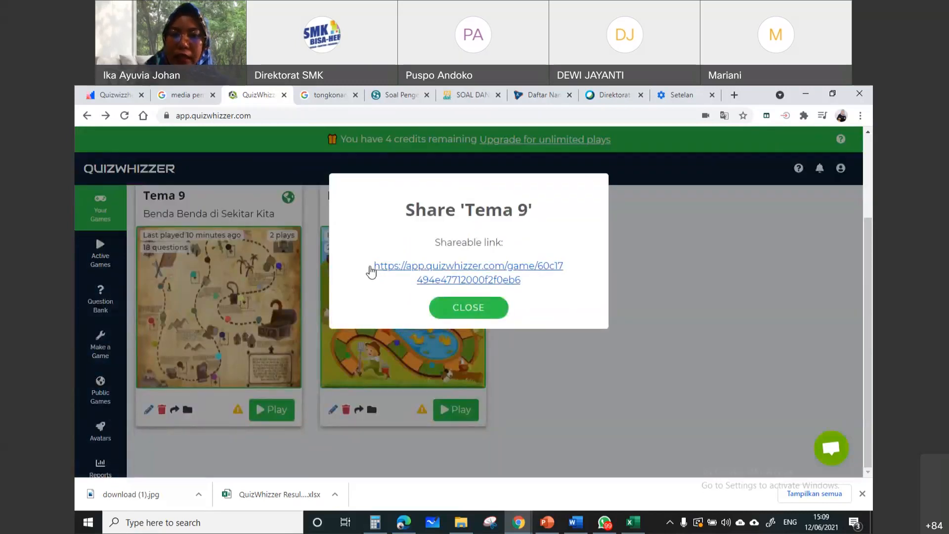
drag(376, 272, 550, 288)
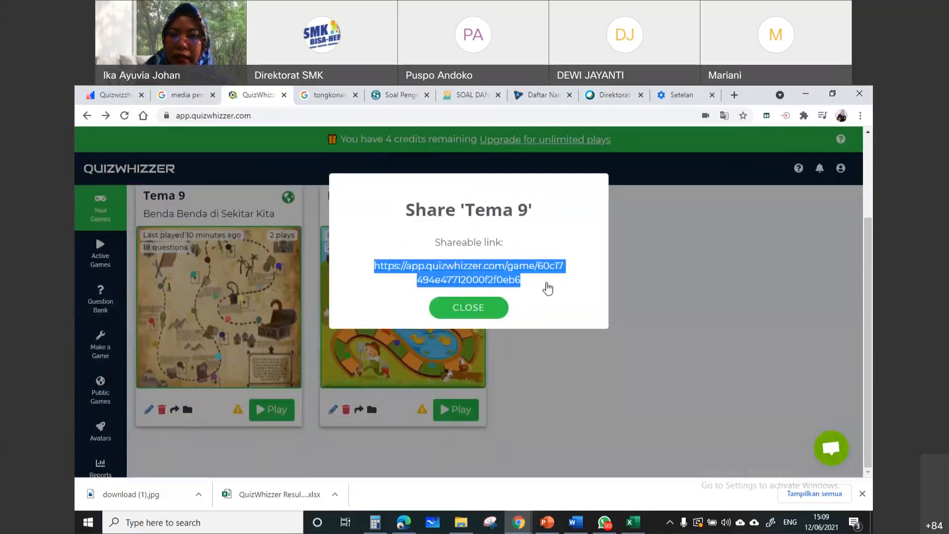
click(468, 307)
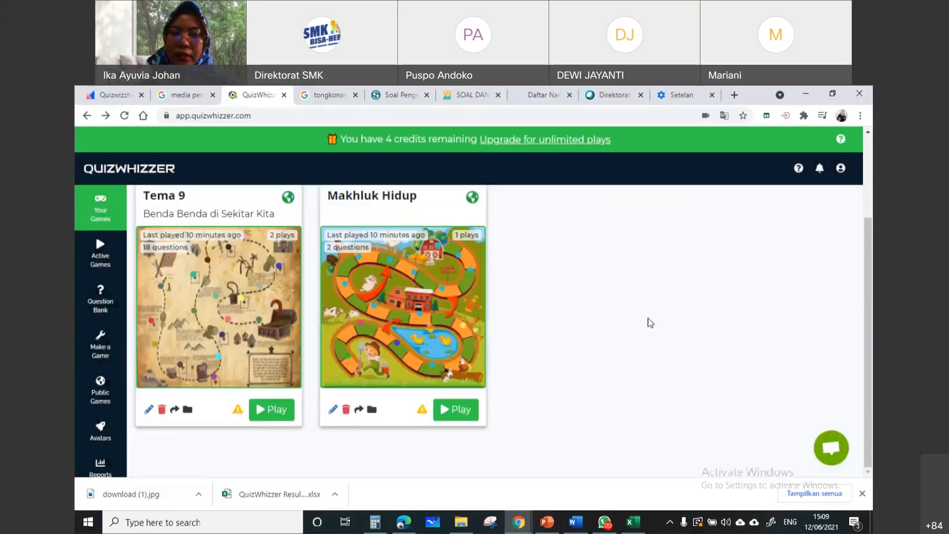
Open the Tema 9 game for editing and view the type choices of its first question
click(149, 411)
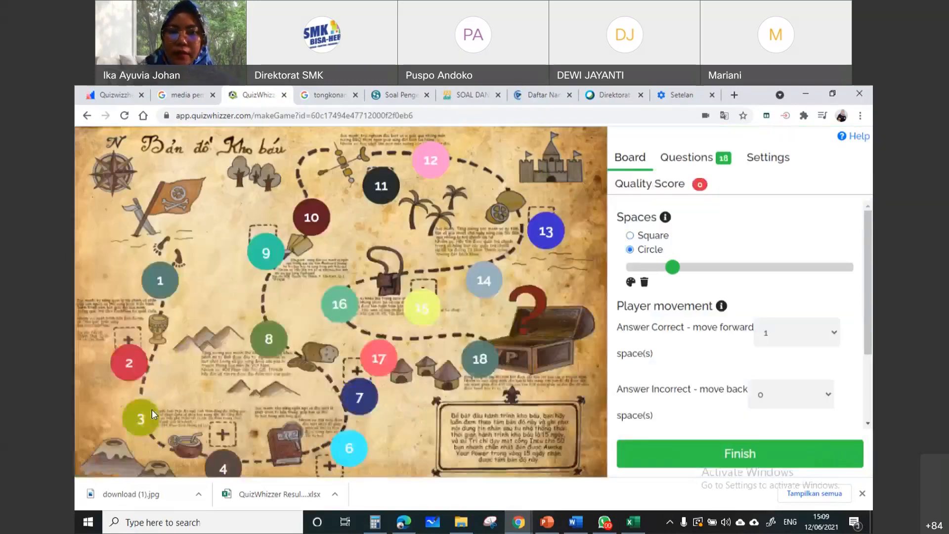
click(692, 158)
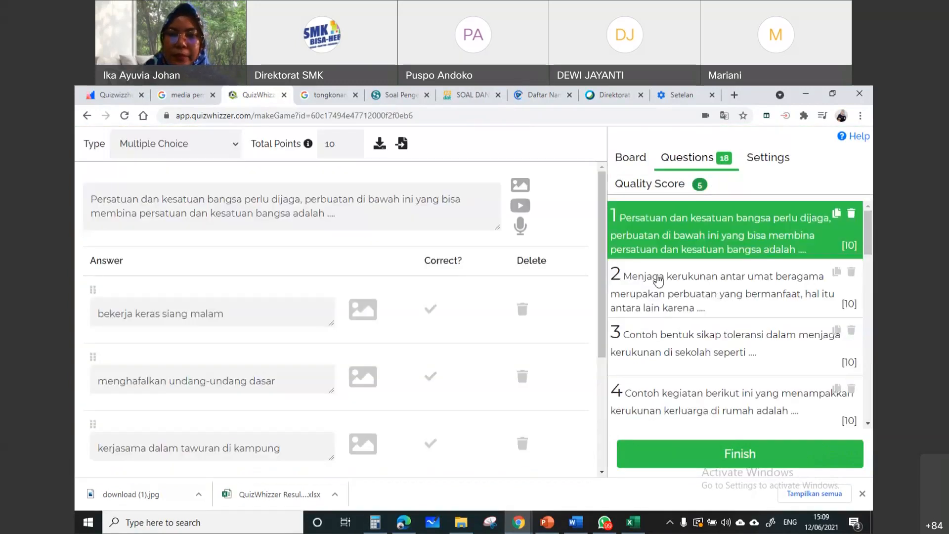
click(181, 214)
click(222, 213)
click(217, 149)
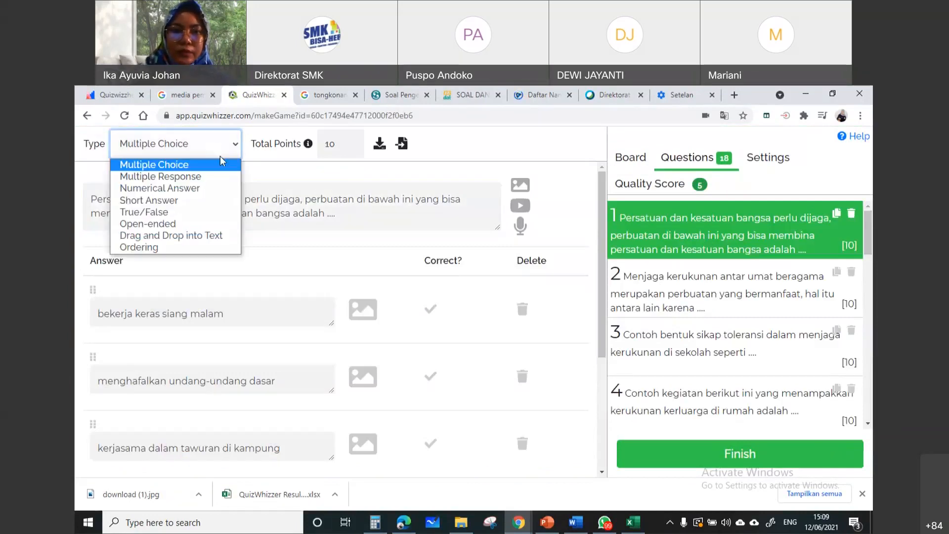
click(272, 205)
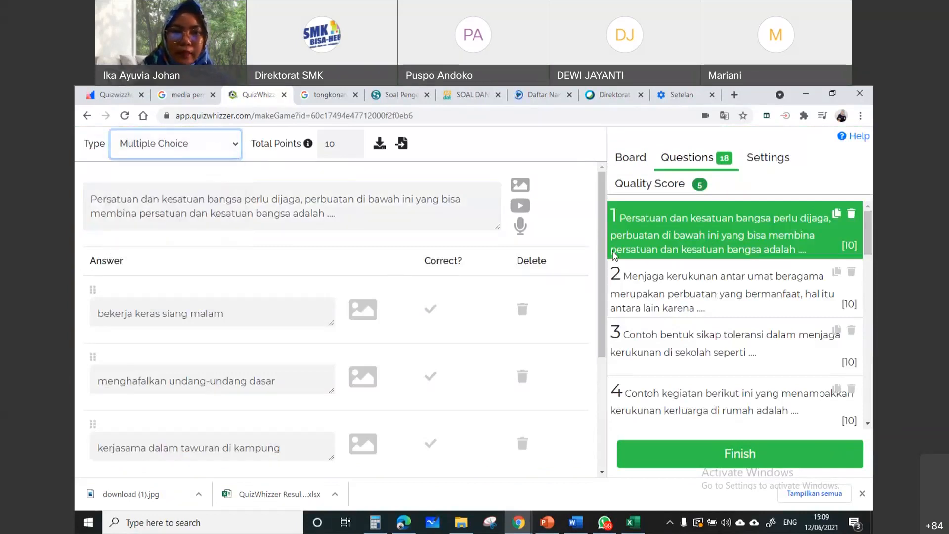
Add question 19 to Tema 9 and fill it with "Seni rupa daerah memiliki ciri-ciri berikut ini, kecuali ...." copied from question 29 in Word
scroll(735, 372, down, 8)
scroll(735, 372, down, 5)
click(746, 413)
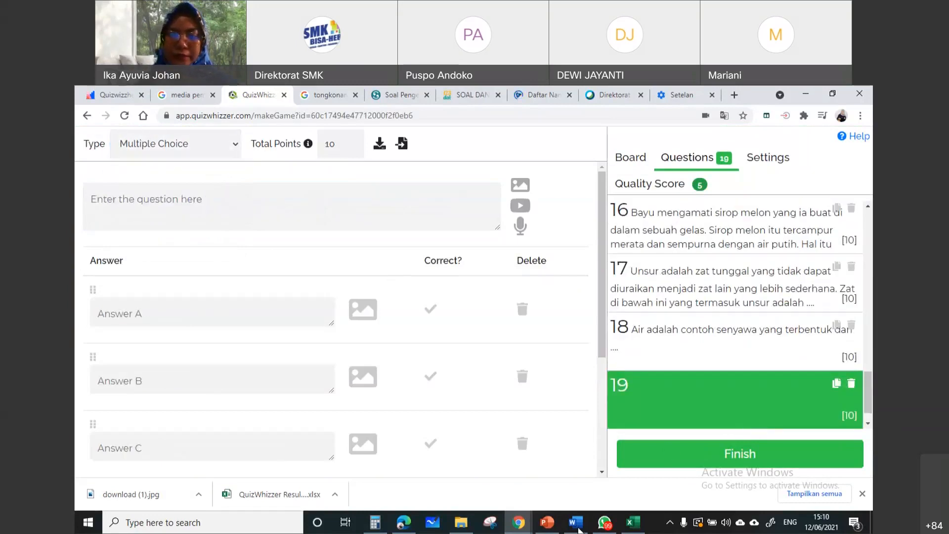
click(576, 529)
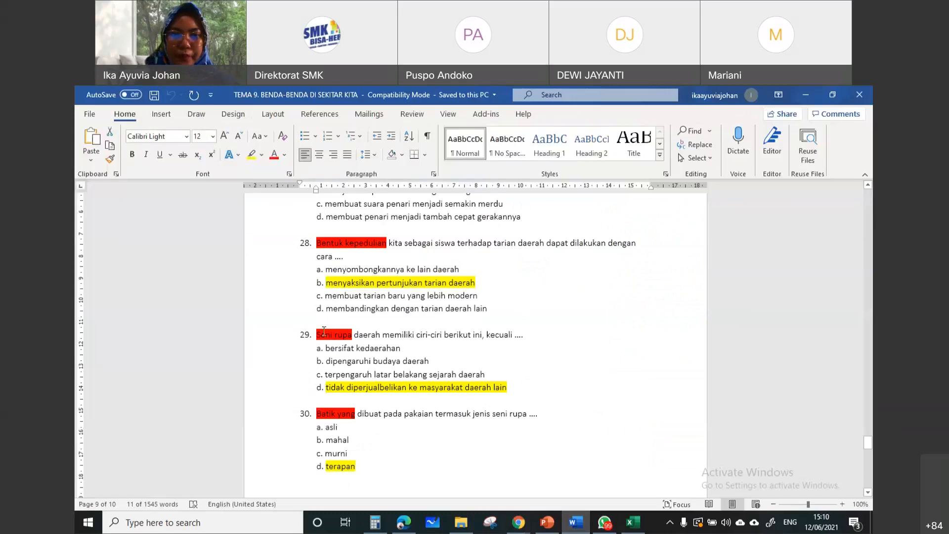
triple_click(546, 331)
key(ctrl+c)
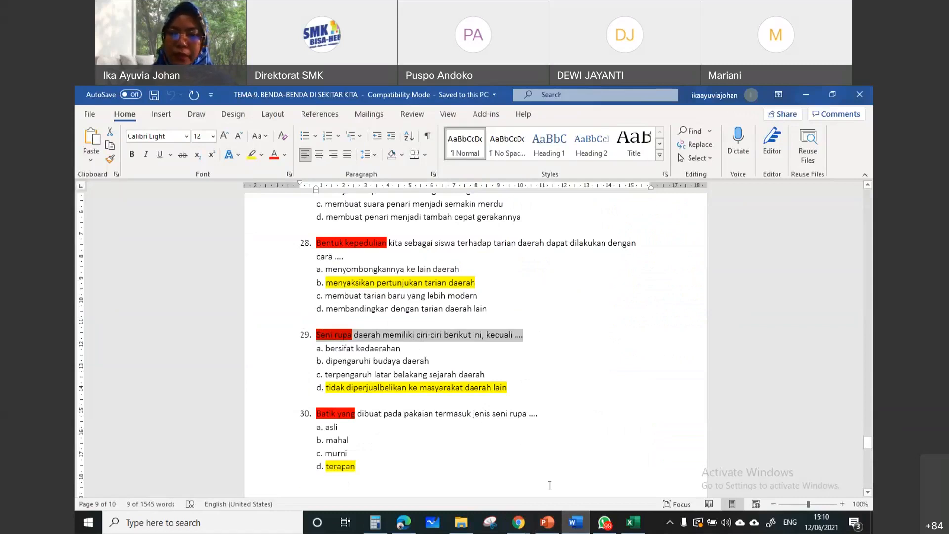
click(527, 527)
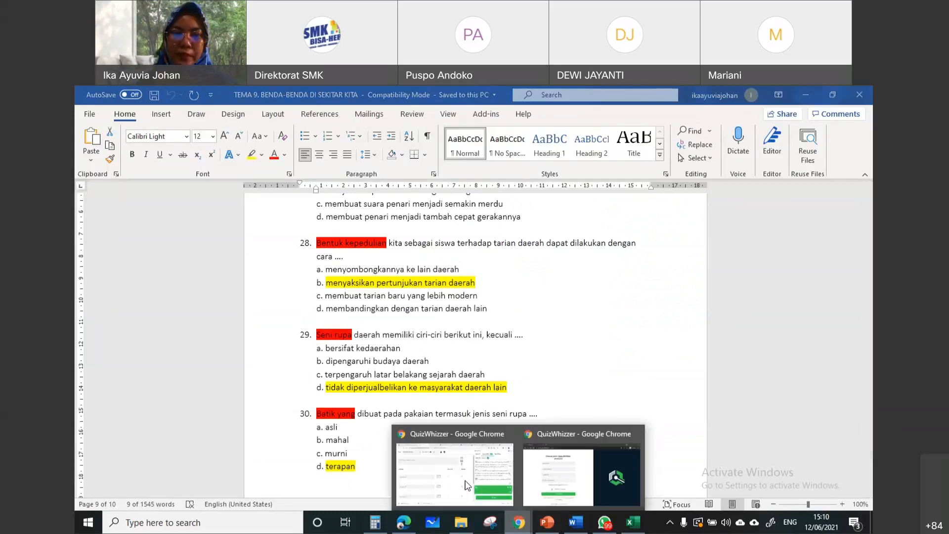
click(467, 486)
key(ctrl+v)
Copy answer options a to d of question 29 from the Word document into the Answer A field of question 19 in Chrome
click(195, 316)
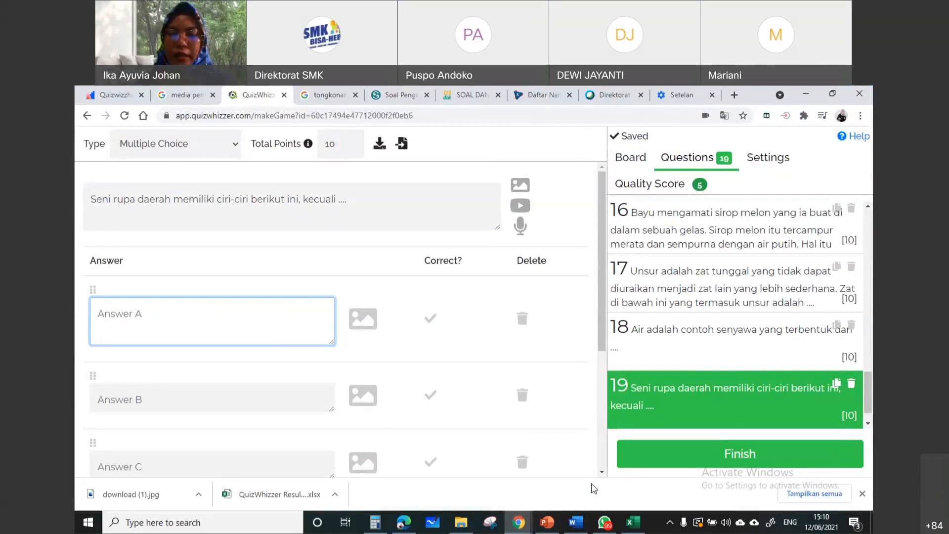
click(576, 523)
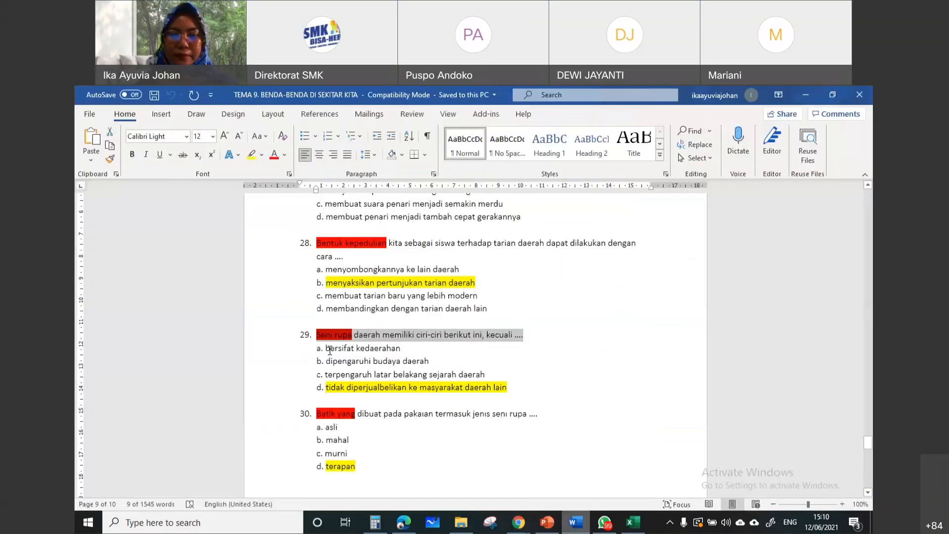
drag(325, 348, 507, 388)
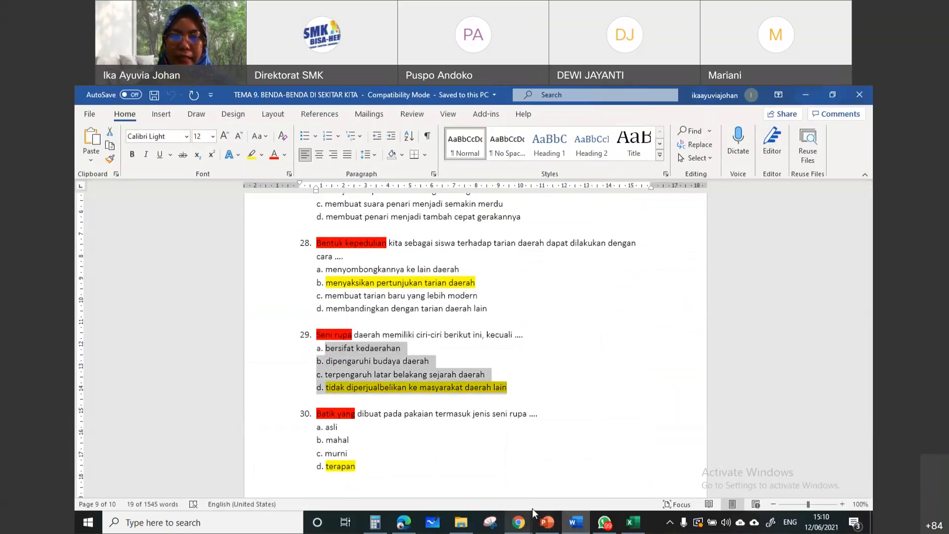
click(519, 522)
click(458, 476)
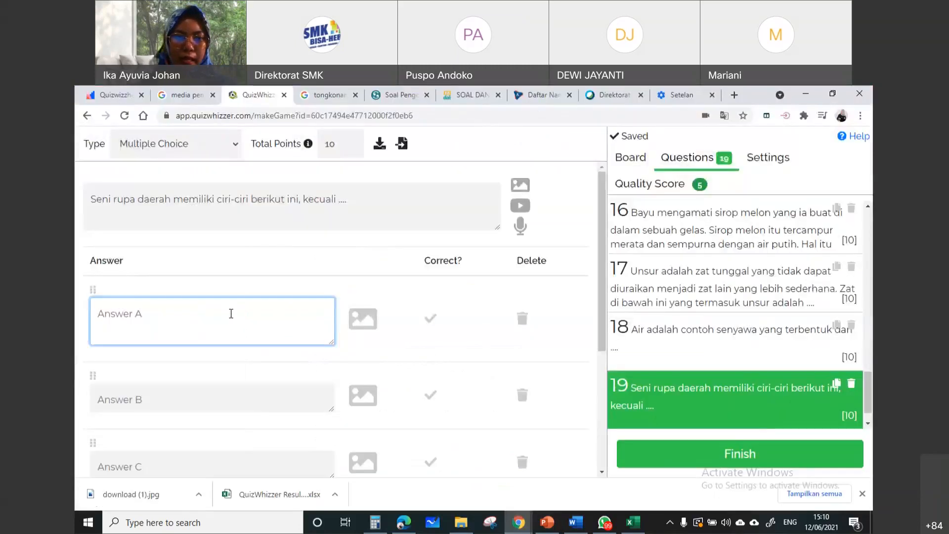
key(ctrl+v)
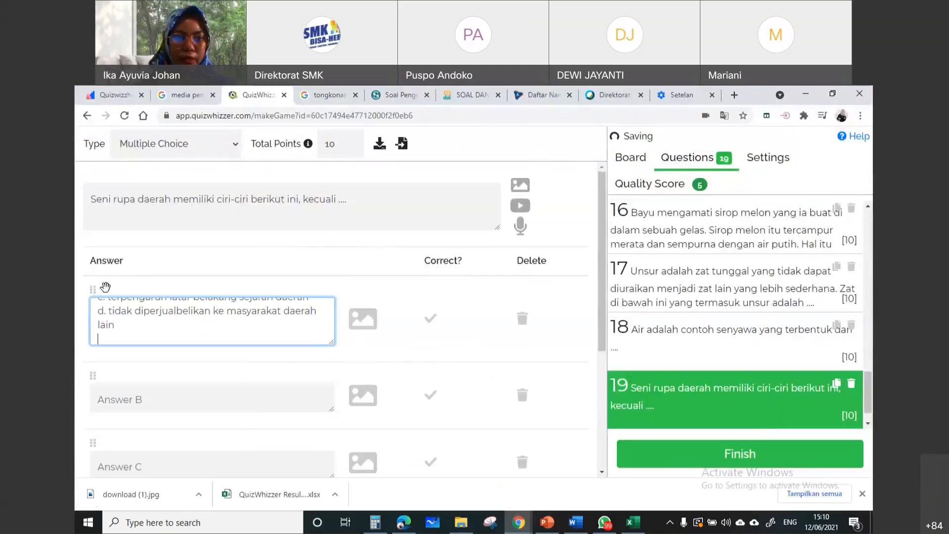
Move options c, "terpengaruh latar belakang sejarah daerah", and d, "tidak diperjualbelikan ke masyarakat daerah lain", from Answer A to Answer C
key(ctrl+a)
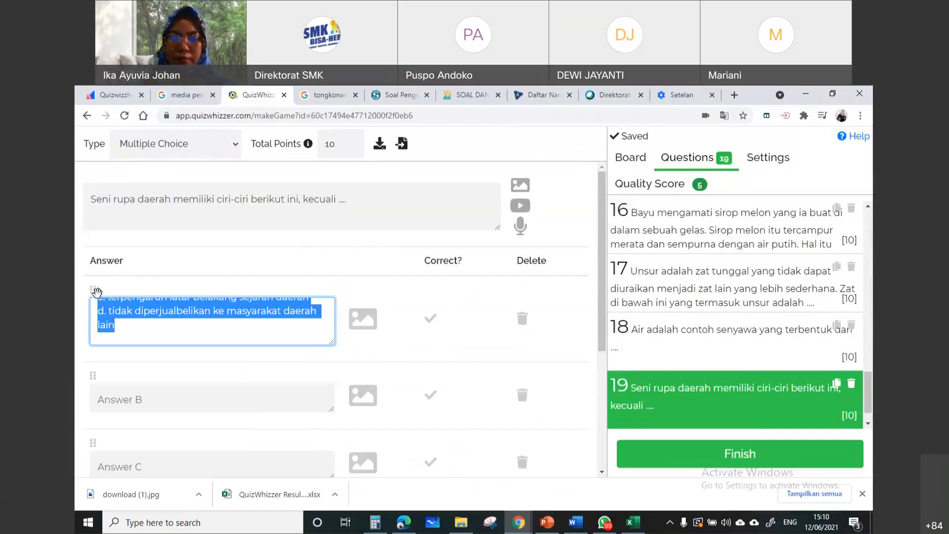
key(ctrl+x)
click(136, 402)
click(136, 463)
key(ctrl+v)
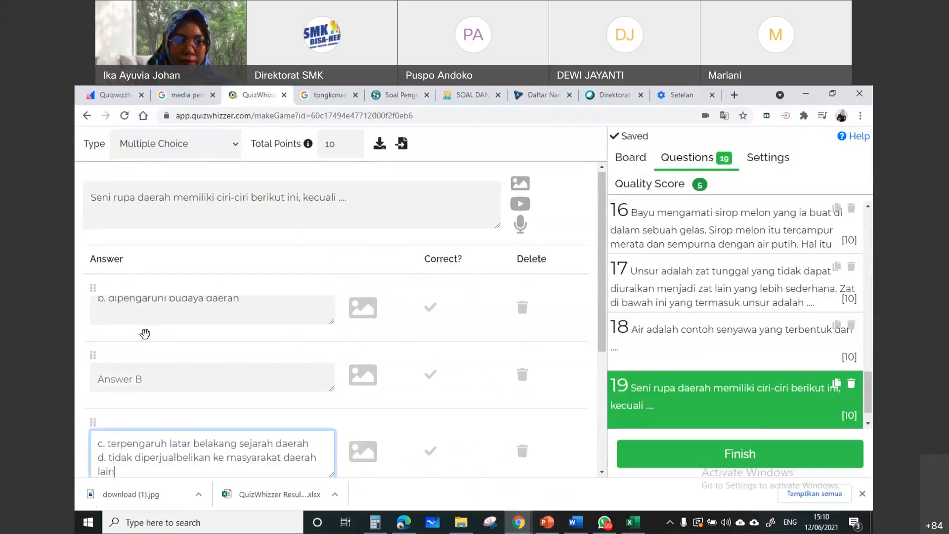
Move option b, "dipengaruhi budaya daerah", from Answer A to Answer B of question 19
drag(248, 304, 84, 298)
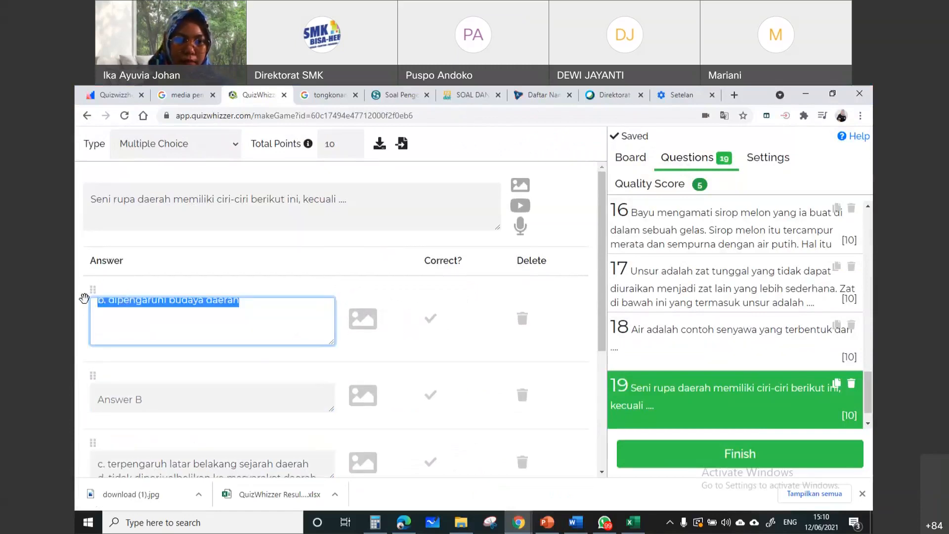
key(ctrl+x)
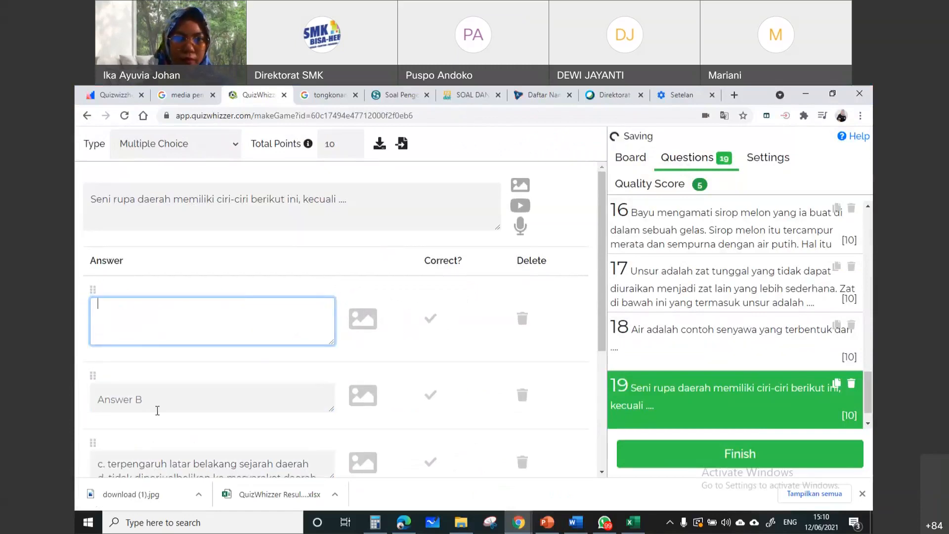
click(150, 399)
key(ctrl+v)
Copy "bersifat kedaerahan" from option a of question 29 in Word into Answer A of question 19 in Chrome
click(142, 320)
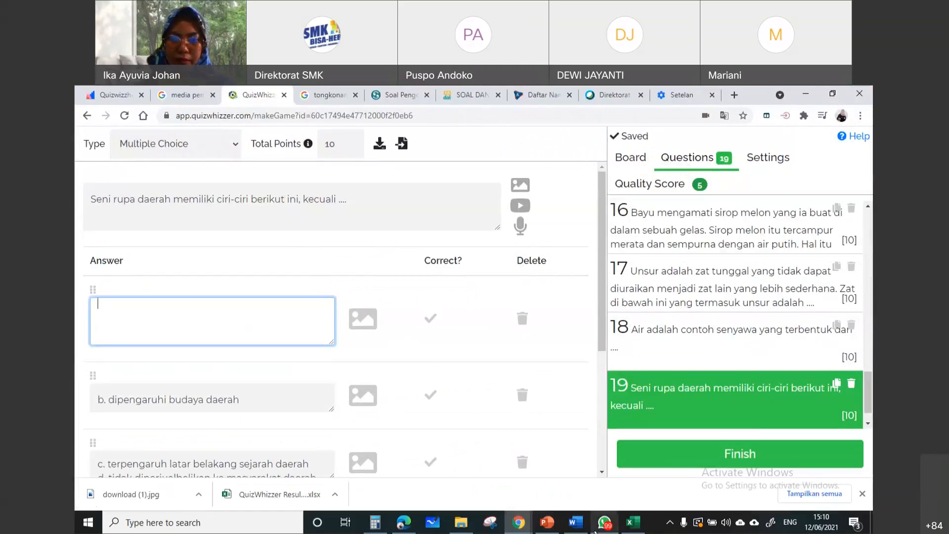
click(576, 523)
click(394, 352)
drag(401, 350, 325, 353)
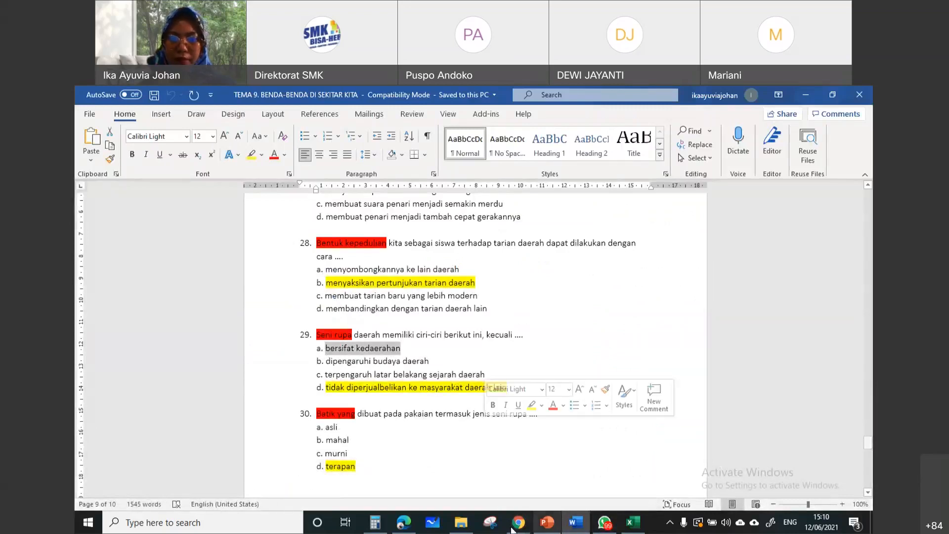
click(470, 486)
key(ctrl+v)
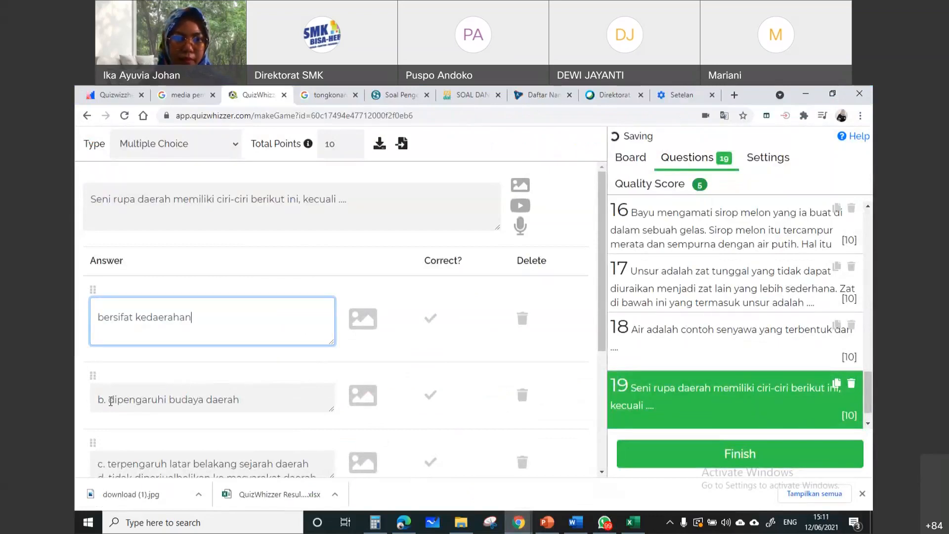
Remove the "b." and "c." prefixes from Answer B and Answer C of question 19
drag(111, 401, 98, 382)
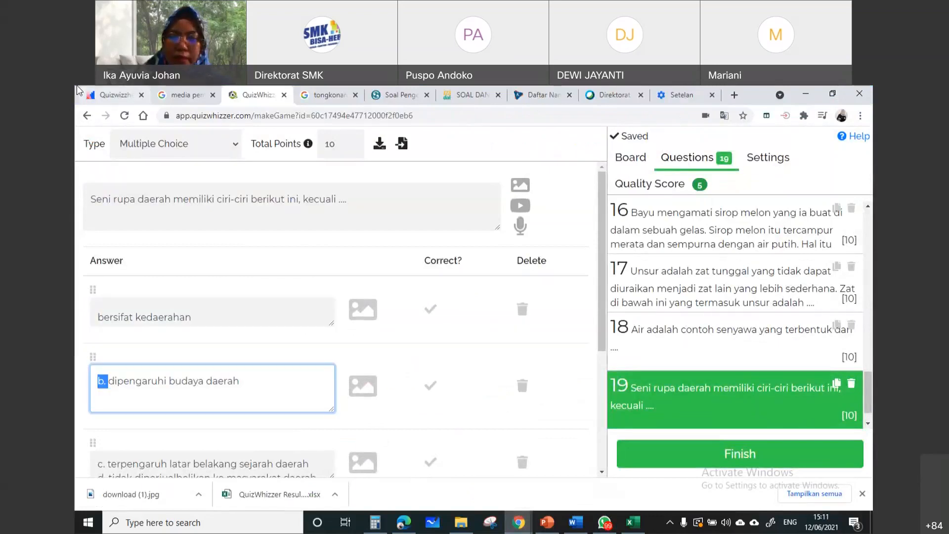
key(BackSpace)
scroll(109, 400, down, 1)
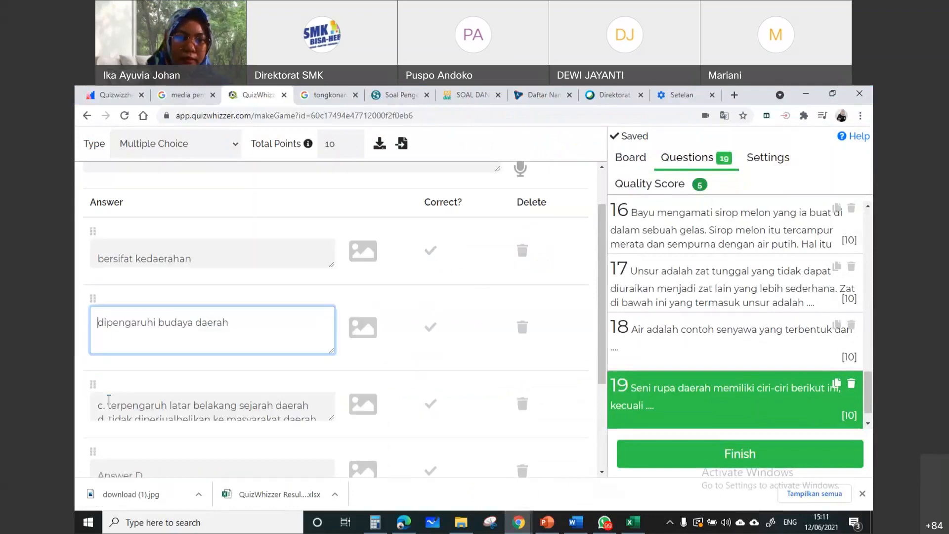
mouse_move(108, 403)
mouse_down()
mouse_move(97, 387)
mouse_move(100, 401)
mouse_up()
key(BackSpace)
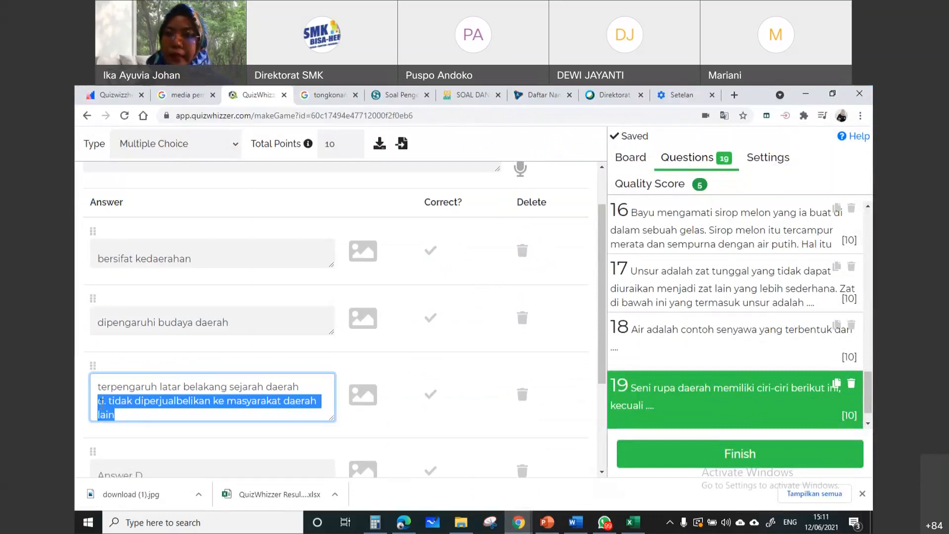
Move "tidak diperjualbelikan ke masyarakat daerah lain" from Answer C to Answer D and drop its "d." prefix
drag(101, 401, 109, 402)
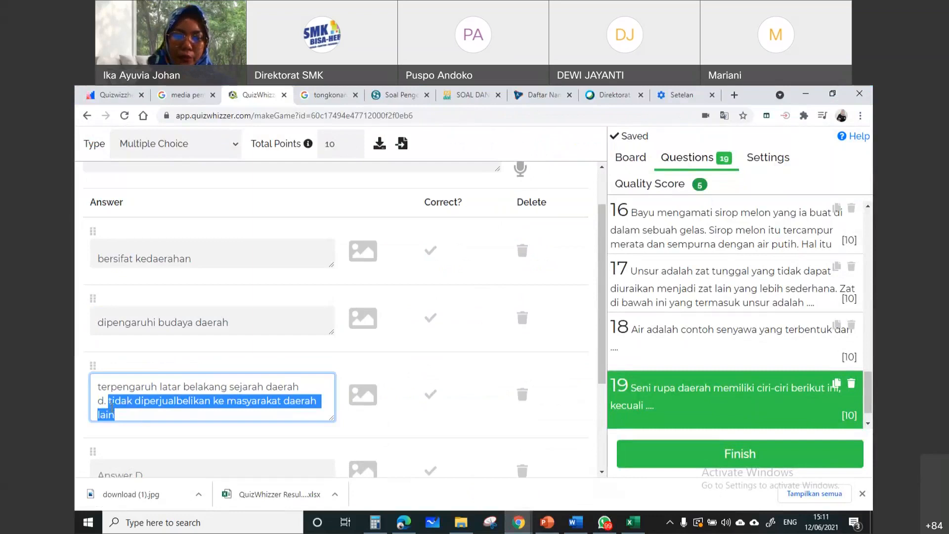
key(BackSpace)
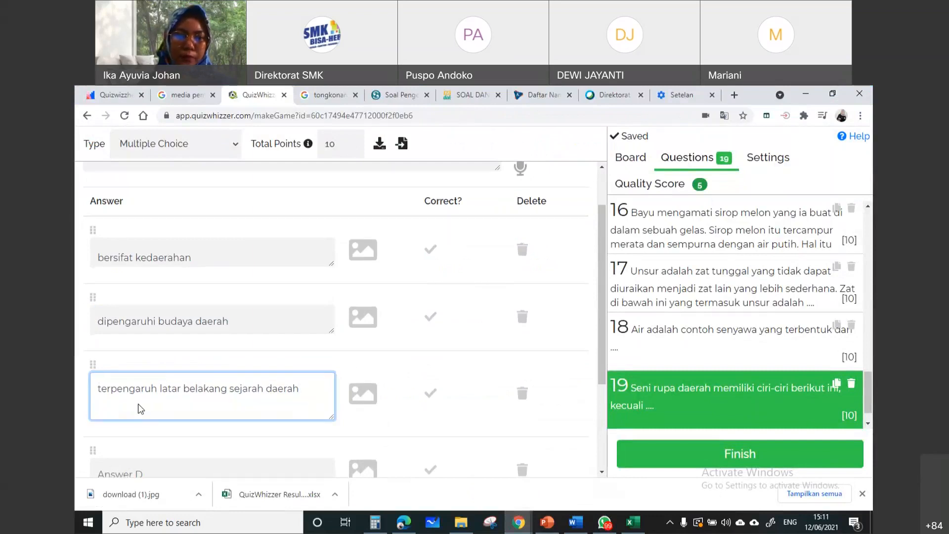
scroll(143, 385, down, 2)
click(148, 361)
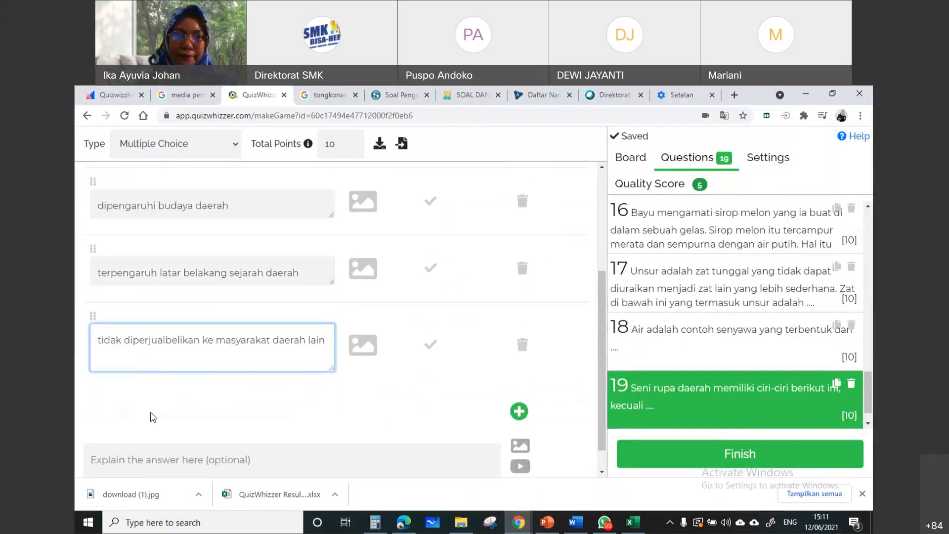
Check the highlighted answer to question 29 in Word, then mark Answer D of question 19 as correct in Chrome
click(575, 522)
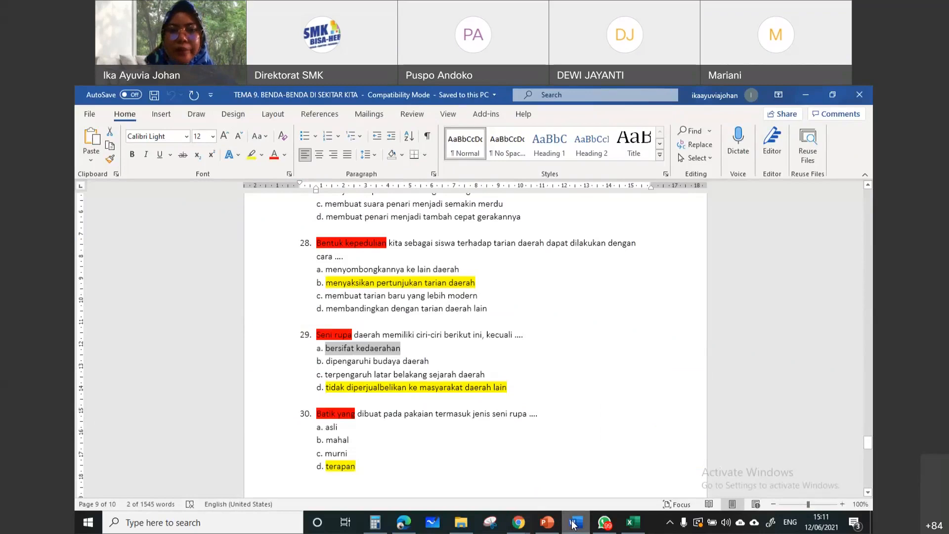
click(574, 524)
scroll(441, 253, up, 1)
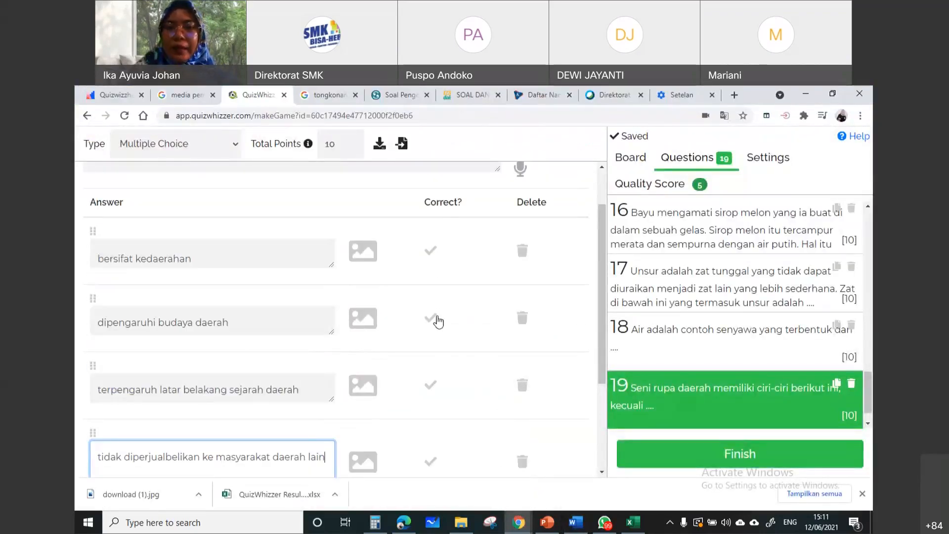
scroll(438, 321, down, 3)
click(434, 317)
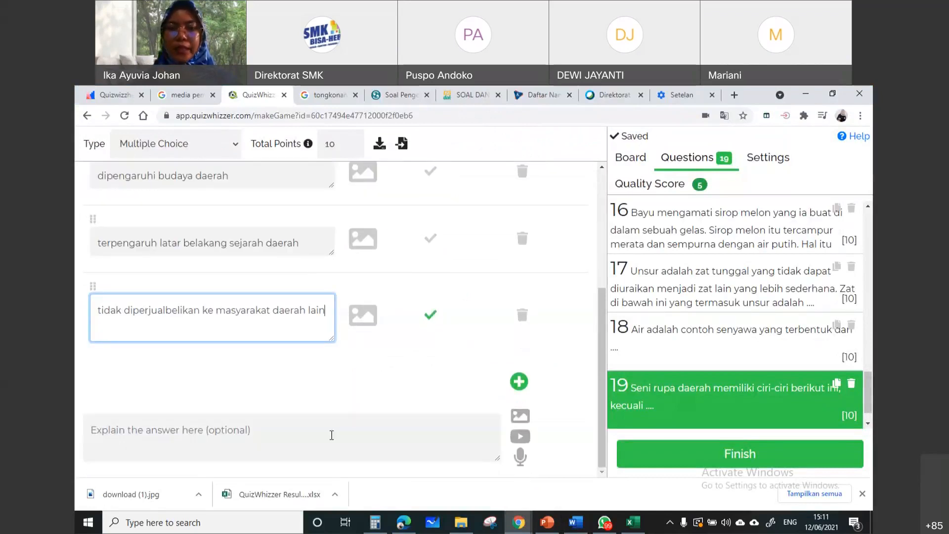
click(331, 435)
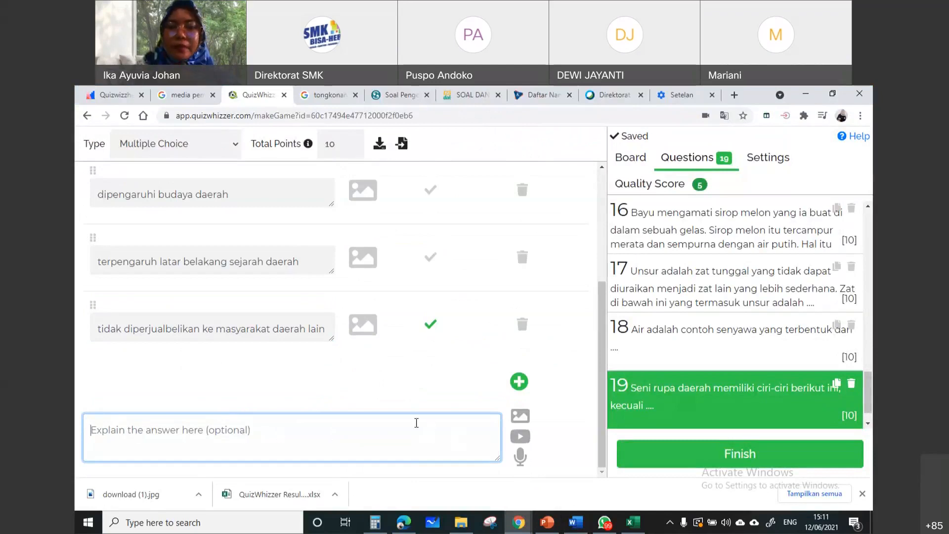
scroll(417, 425, up, 4)
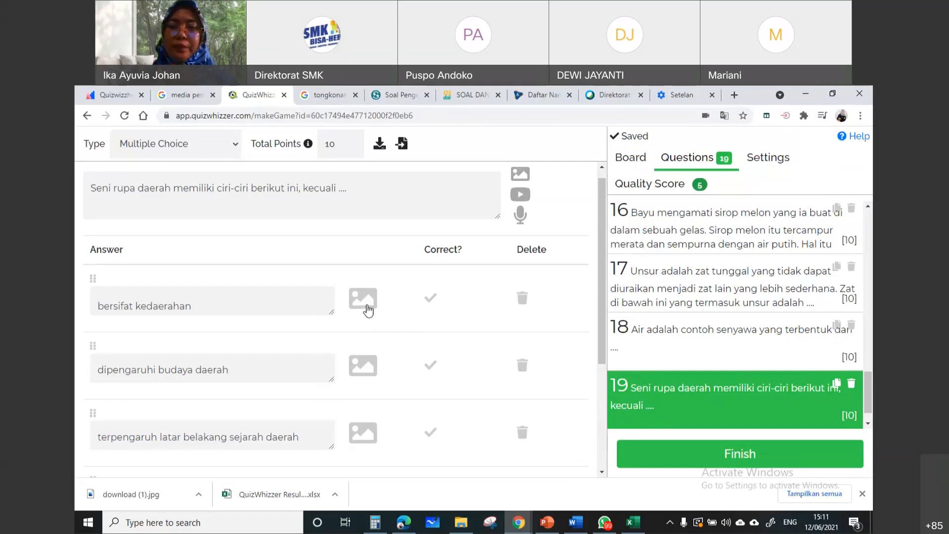
click(176, 297)
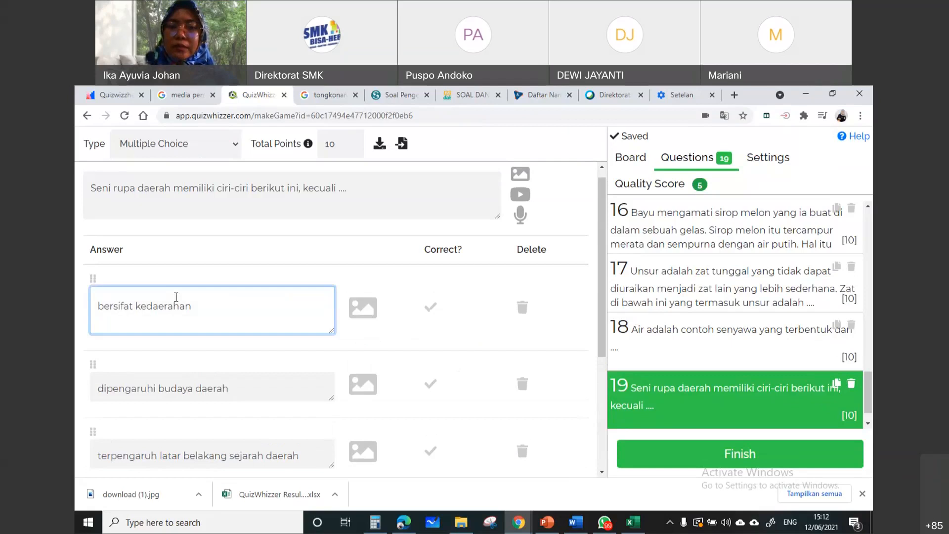
key(ctrl+v)
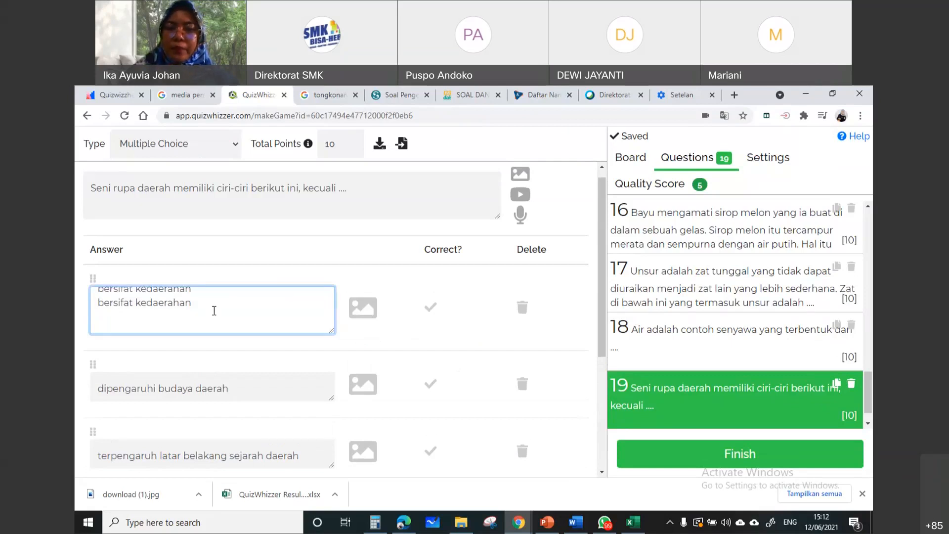
drag(192, 303, 97, 303)
key(BackSpace)
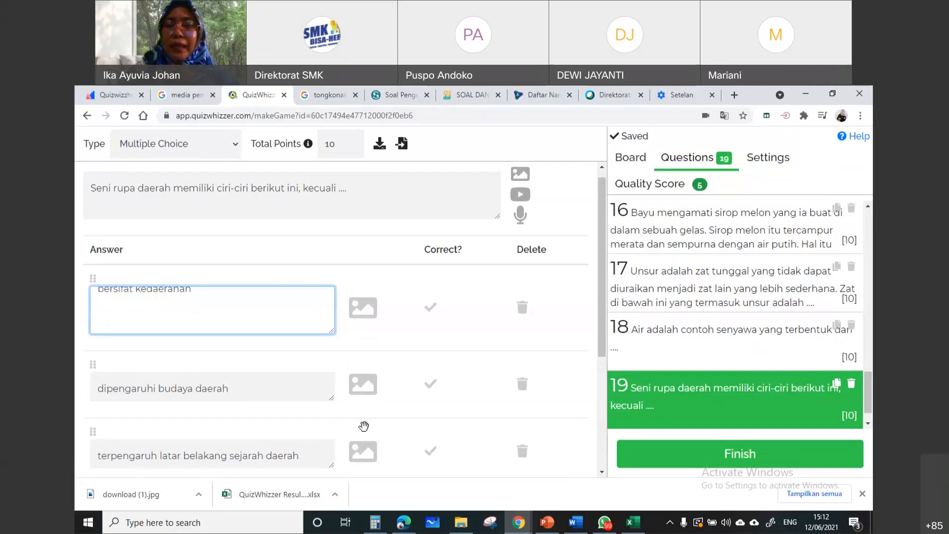
Examine the image, YouTube video and audio recording options for question 19's text without adding any media
click(396, 188)
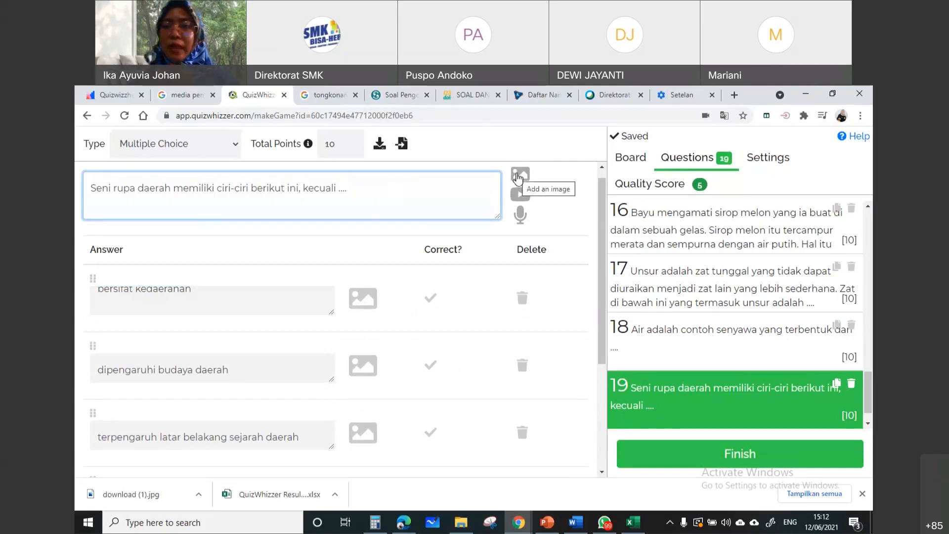
click(518, 177)
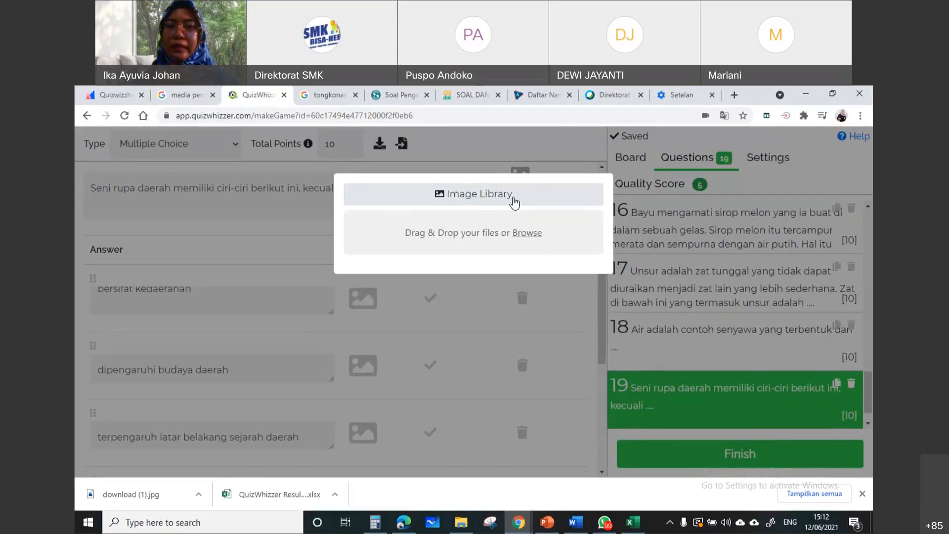
click(267, 206)
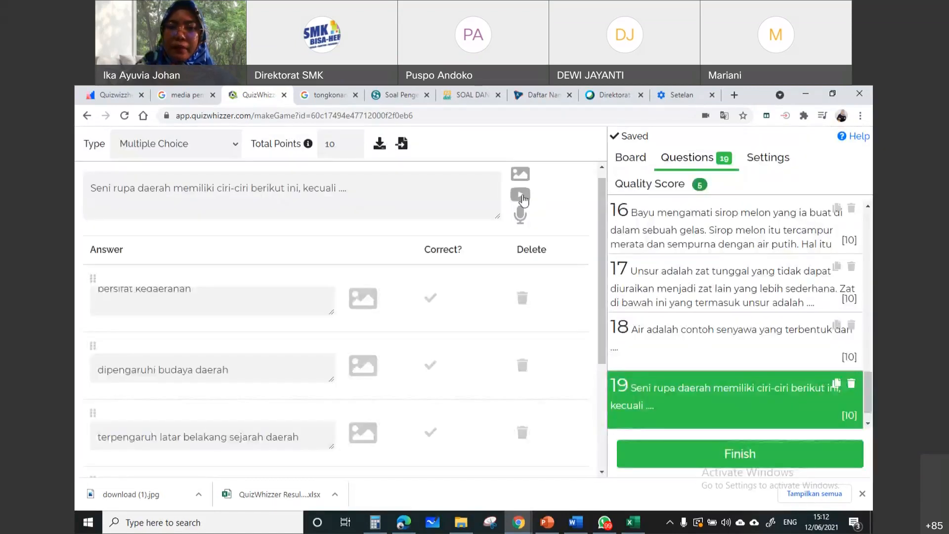
click(523, 198)
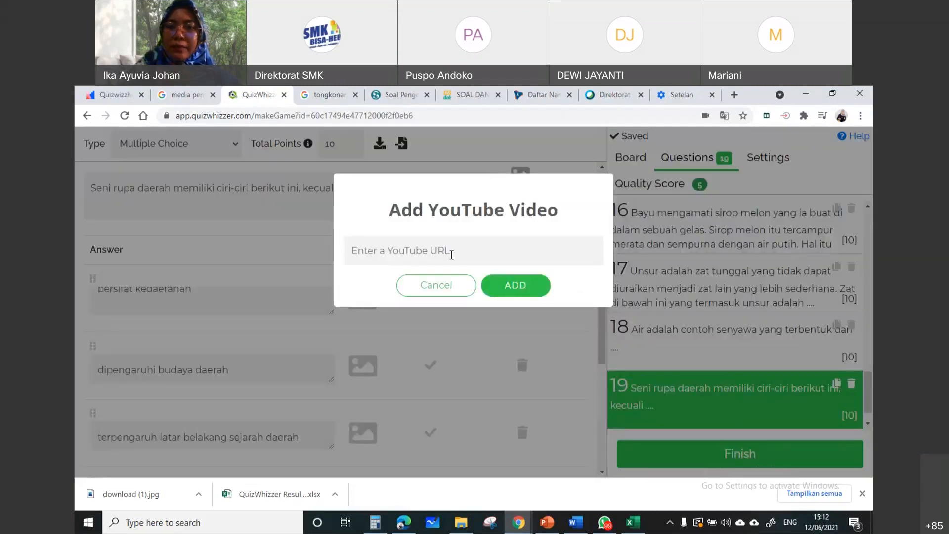
click(451, 253)
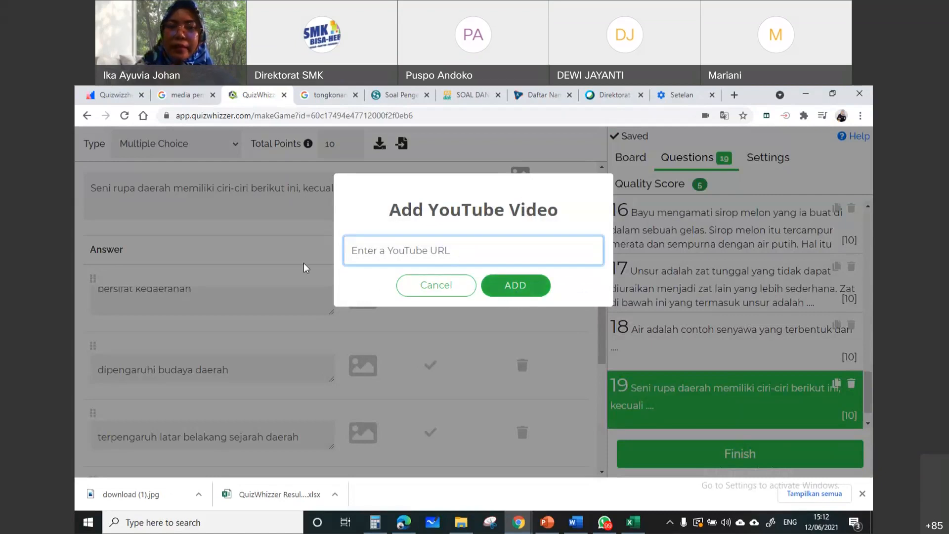
click(272, 241)
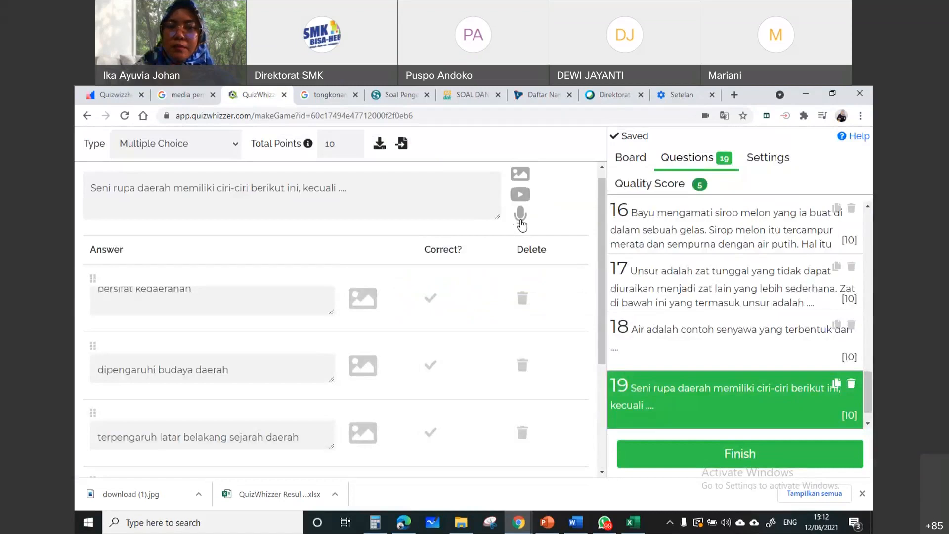
click(521, 217)
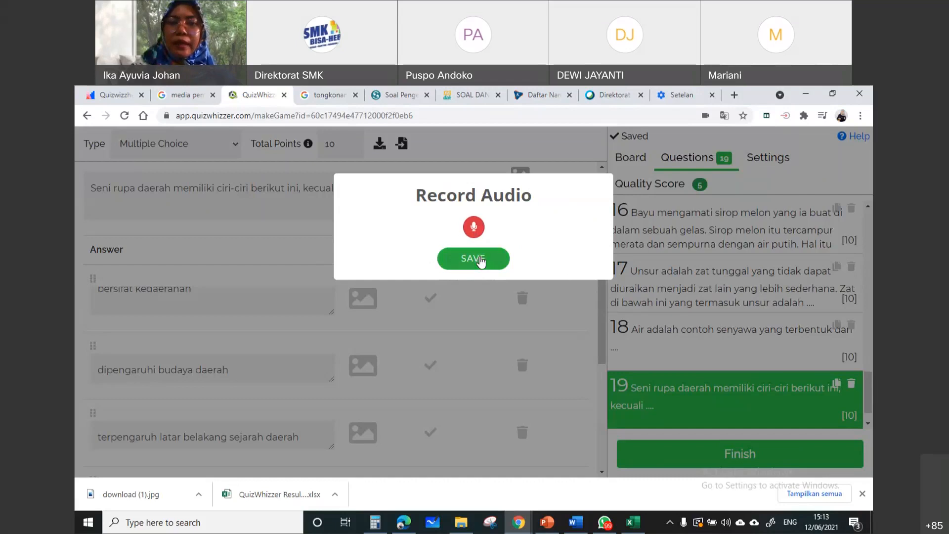
click(481, 261)
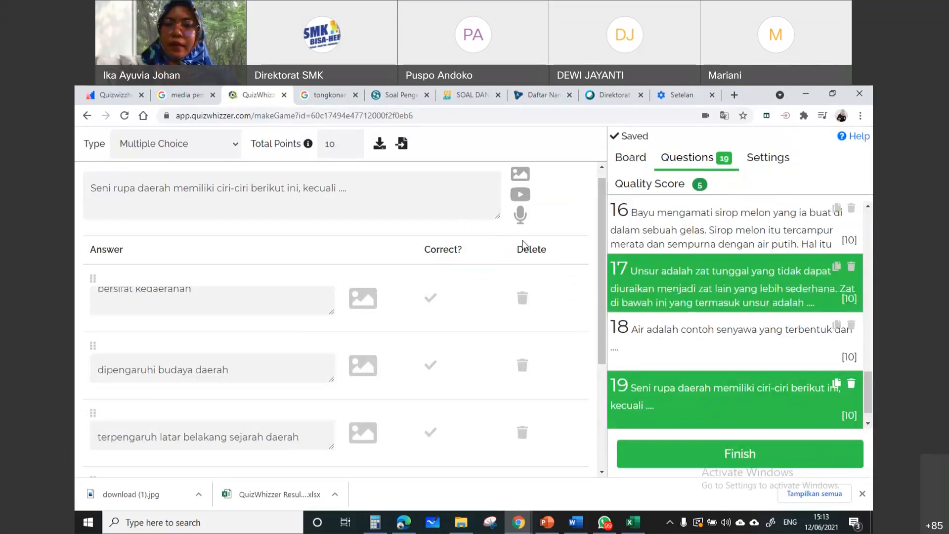
Add question 20 to the game and set its type to Multiple Response
scroll(746, 395, down, 1)
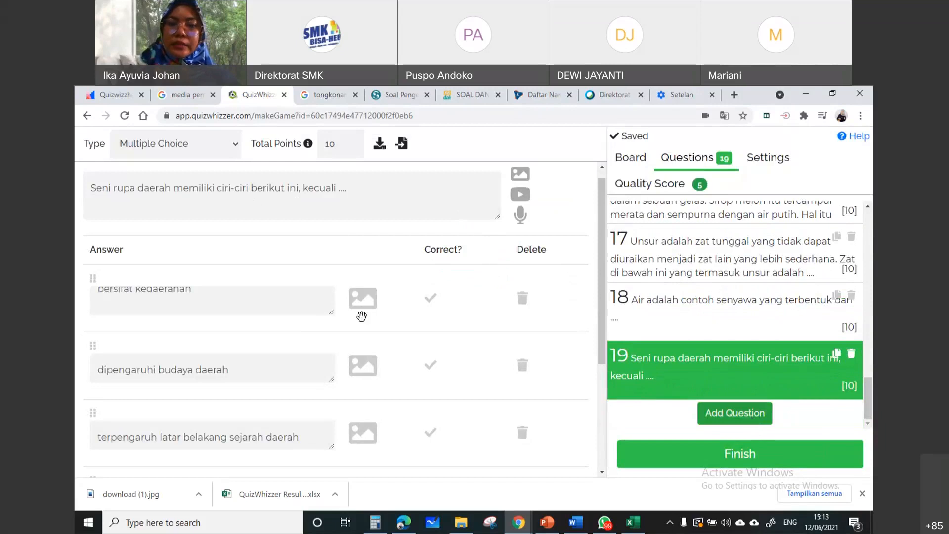
scroll(361, 314, down, 4)
click(749, 414)
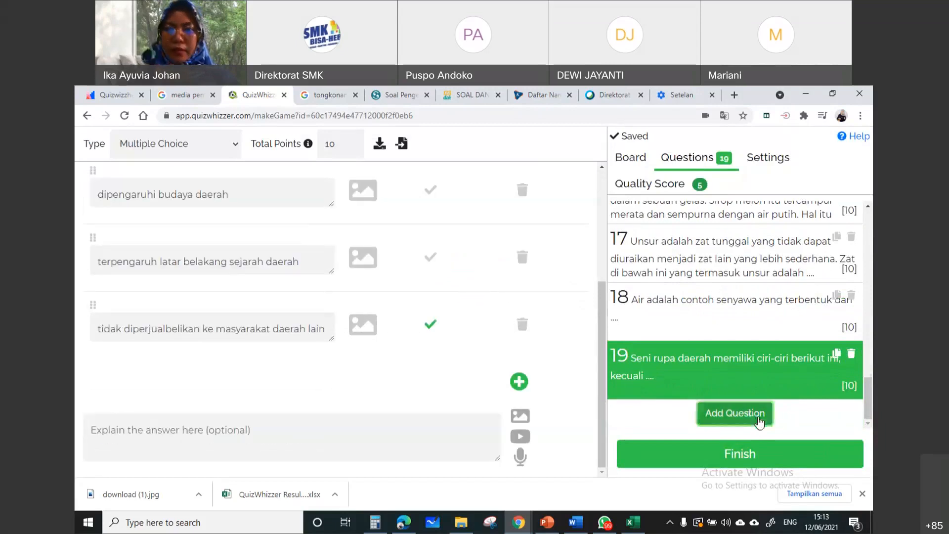
scroll(169, 181, up, 4)
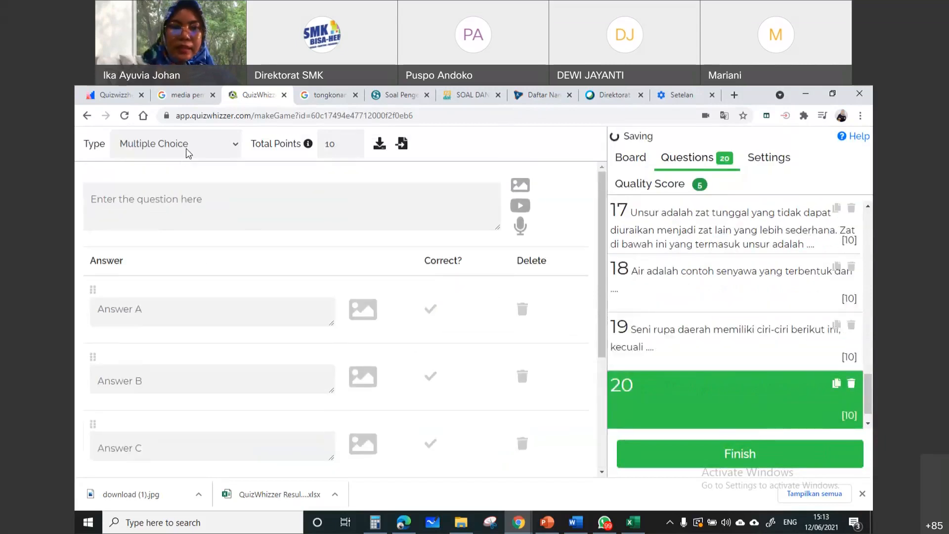
click(187, 152)
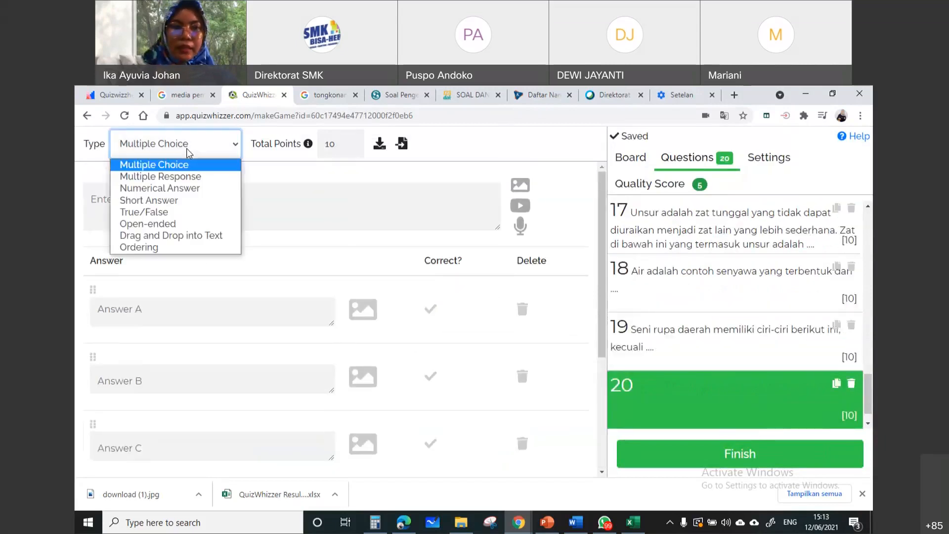
click(193, 176)
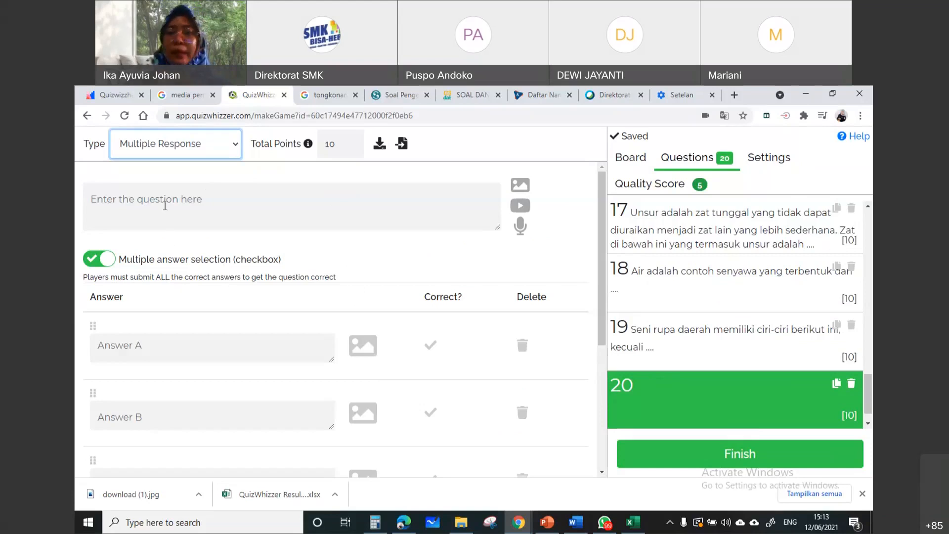
Enter "Yang merupakan rumah adat dari sulawesi adalah" as the text of question 20
click(163, 202)
text(Y)
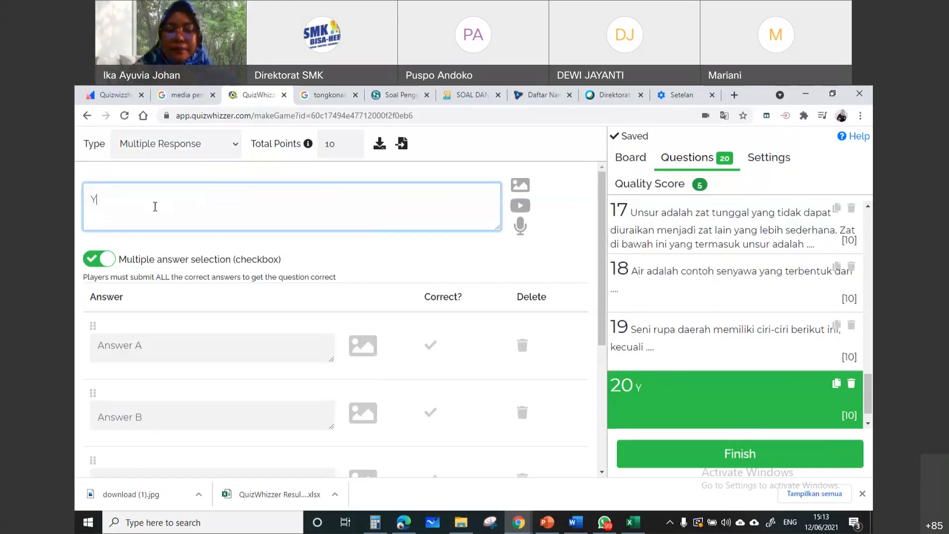
text(ang merupakan )
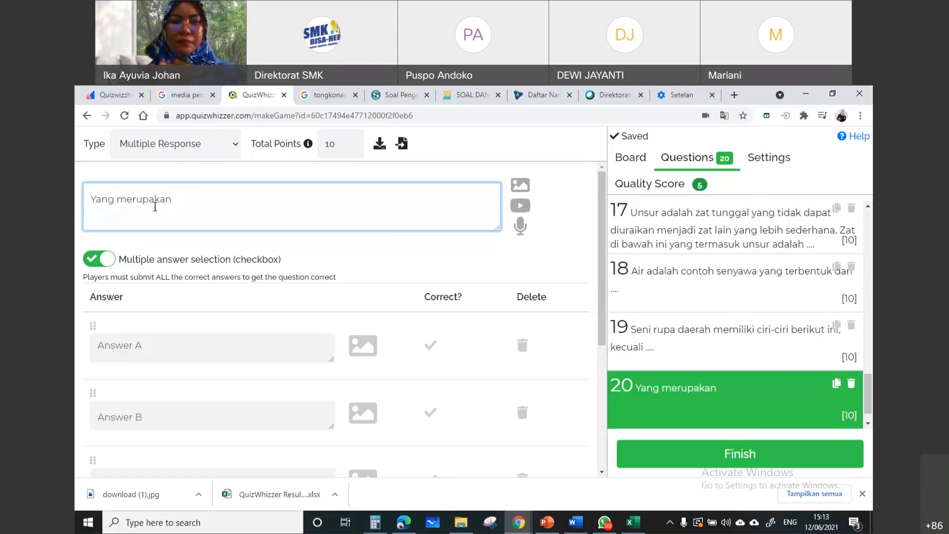
text(rumah adat dari sulawe)
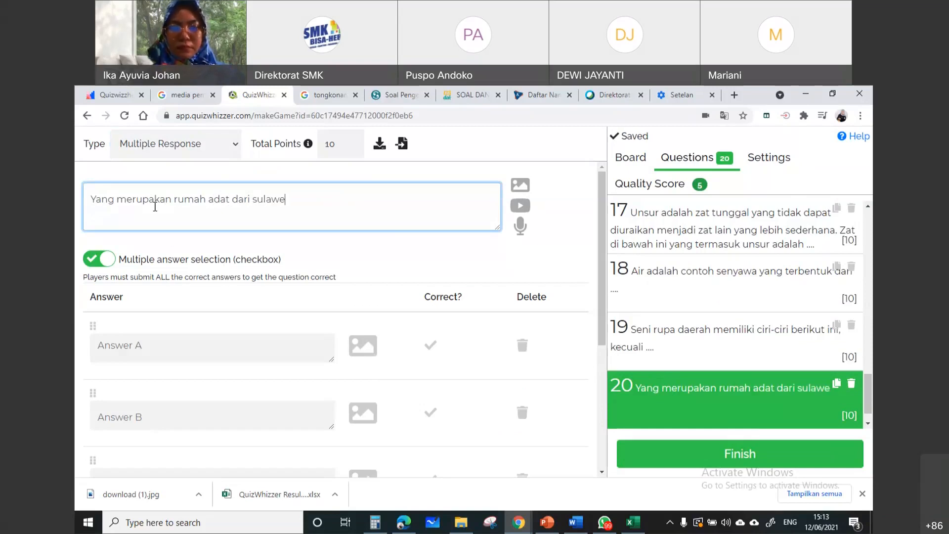
text(si adalah)
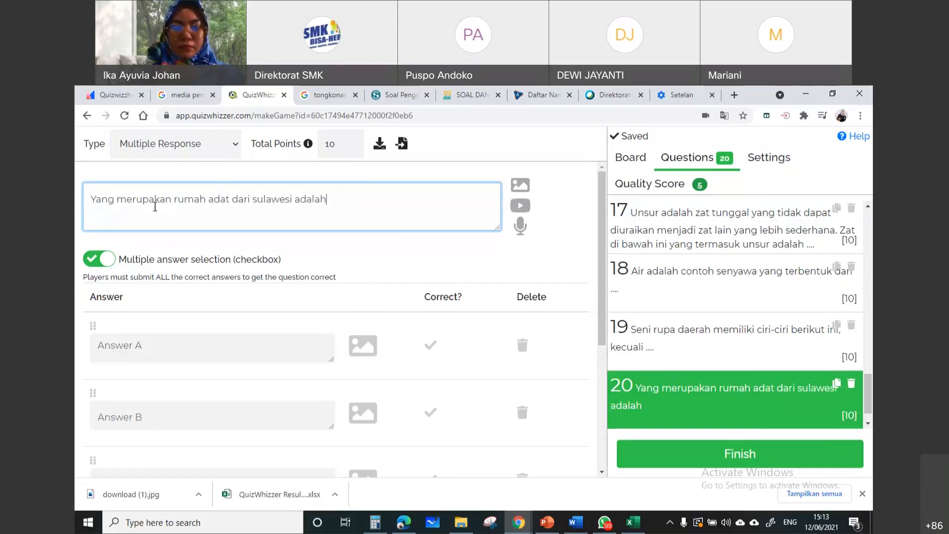
Replace question 20's text with "Berikut rumah adat dari Sulawesi Selatan adalah"
drag(367, 209, 91, 186)
text(Beri)
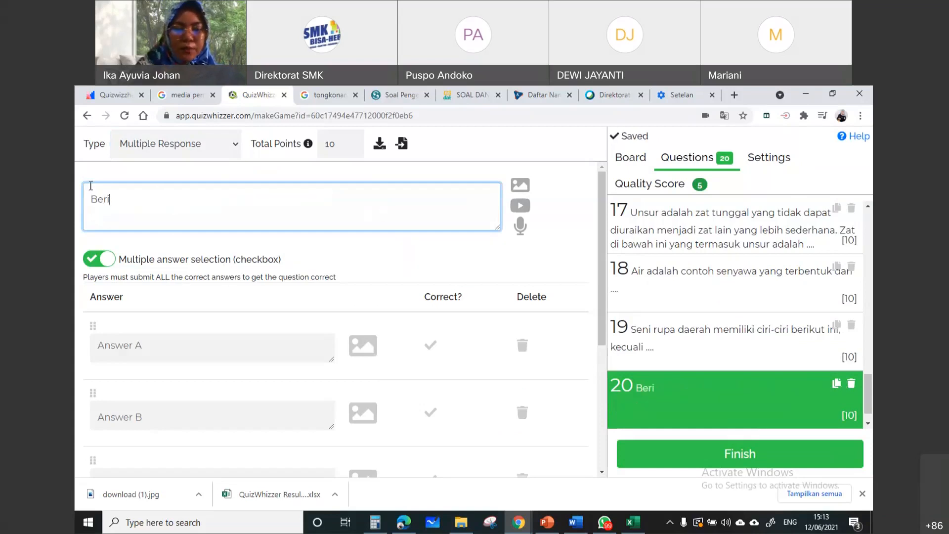
text(kut)
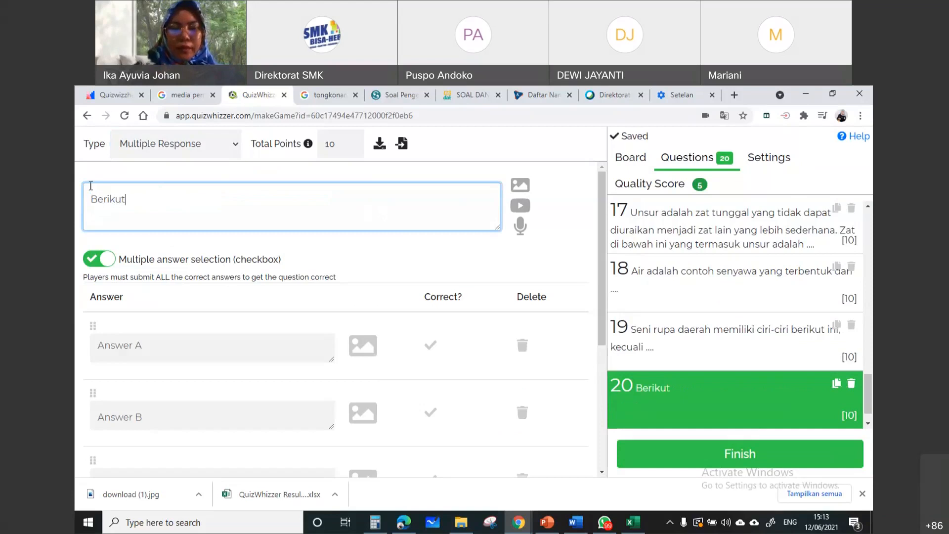
text( ru)
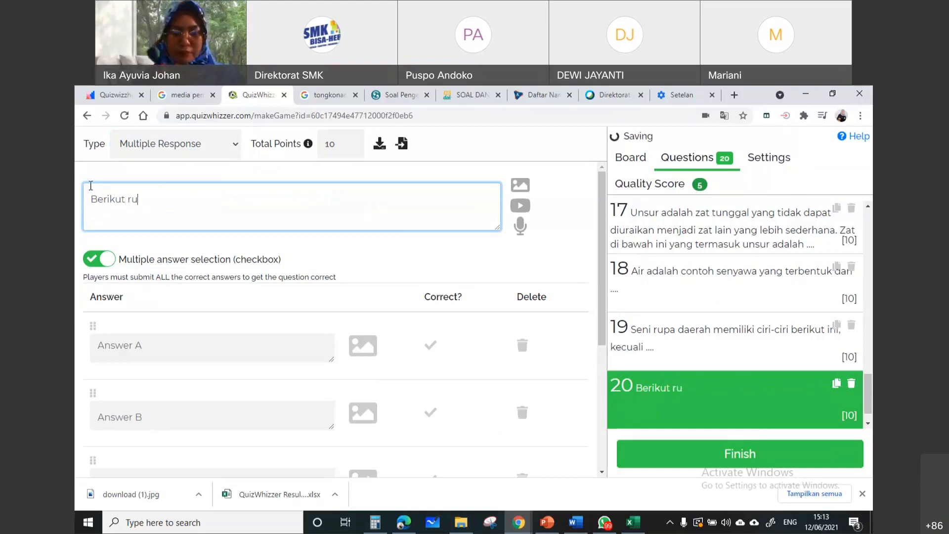
text(mah adat )
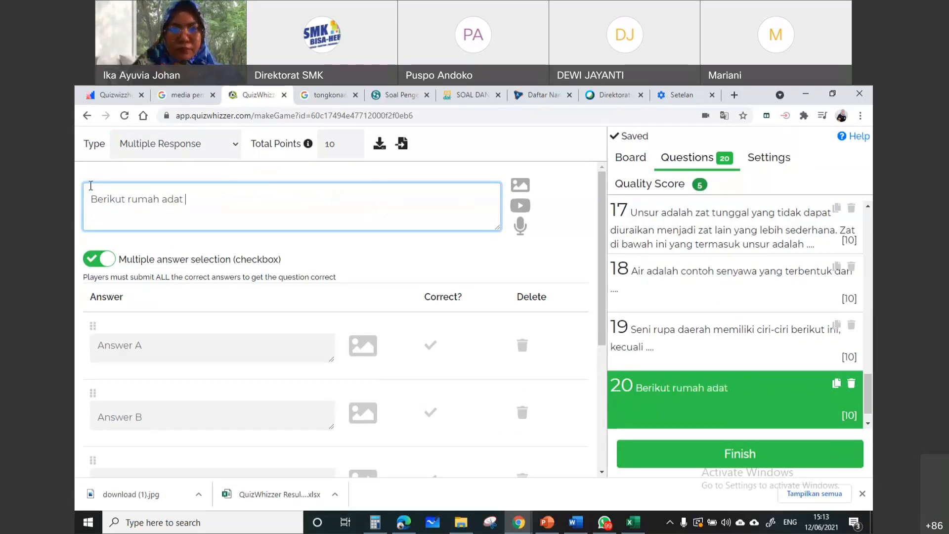
text(dari sulaw)
key(BackSpace)
key(BackSpace)
key(BackSpace)
key(BackSpace)
key(BackSpace)
text(Su)
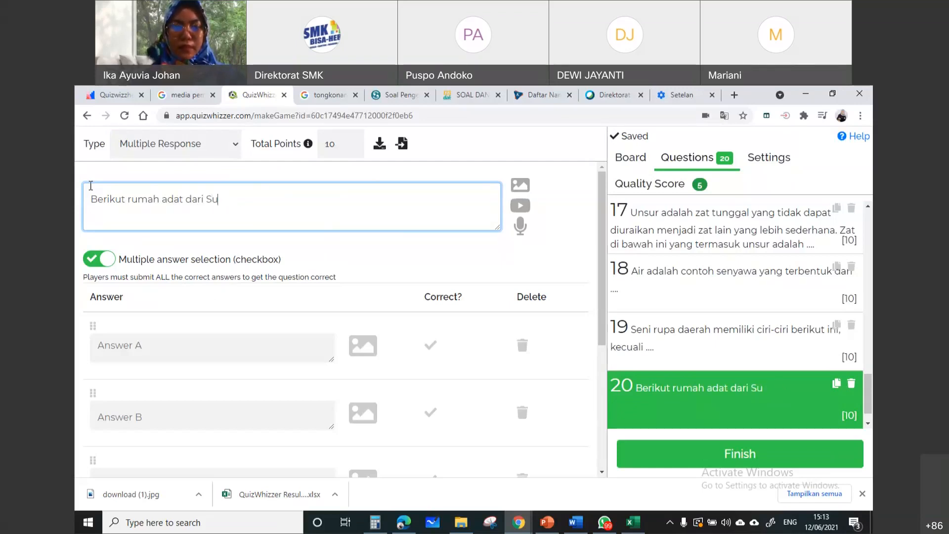
text(lawesi Sela)
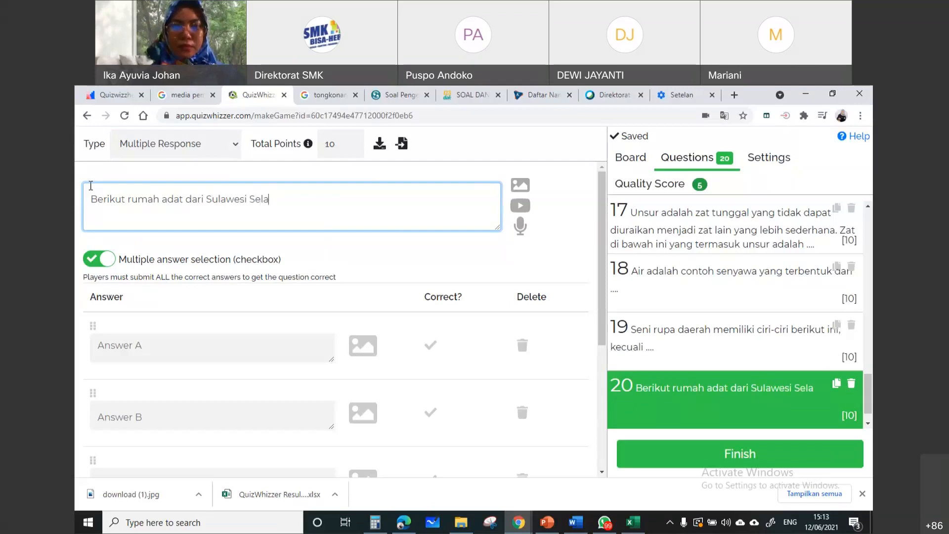
text(tan adalah)
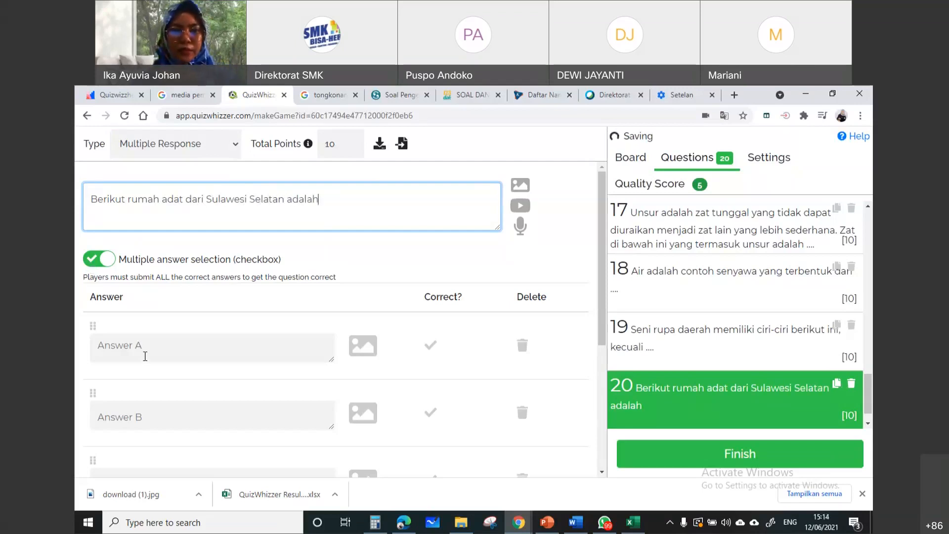
Fill in question 20's first three answers: A "Tongkonan", B "Gadang" and C "Balla Lompoa"
click(144, 356)
text(Tongkonan)
scroll(149, 378, down, 1)
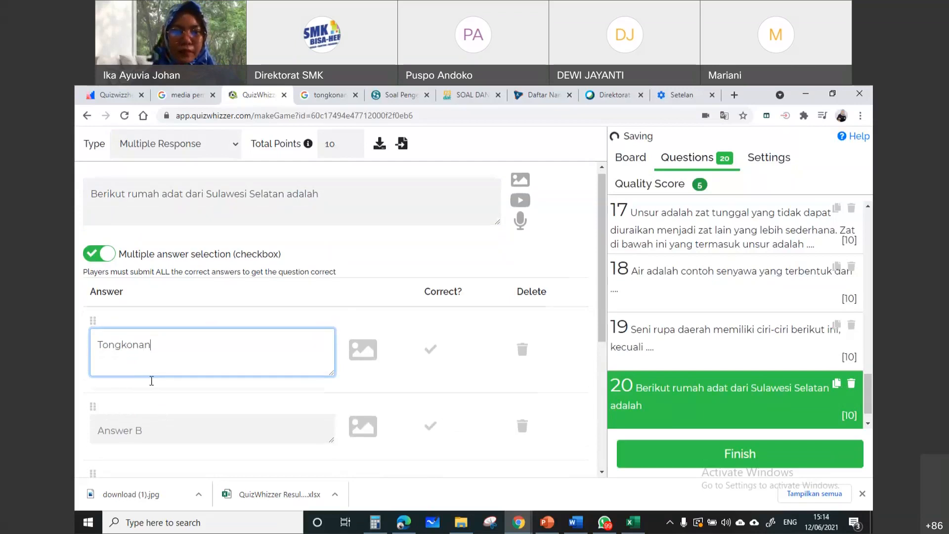
click(151, 380)
text(Gadang)
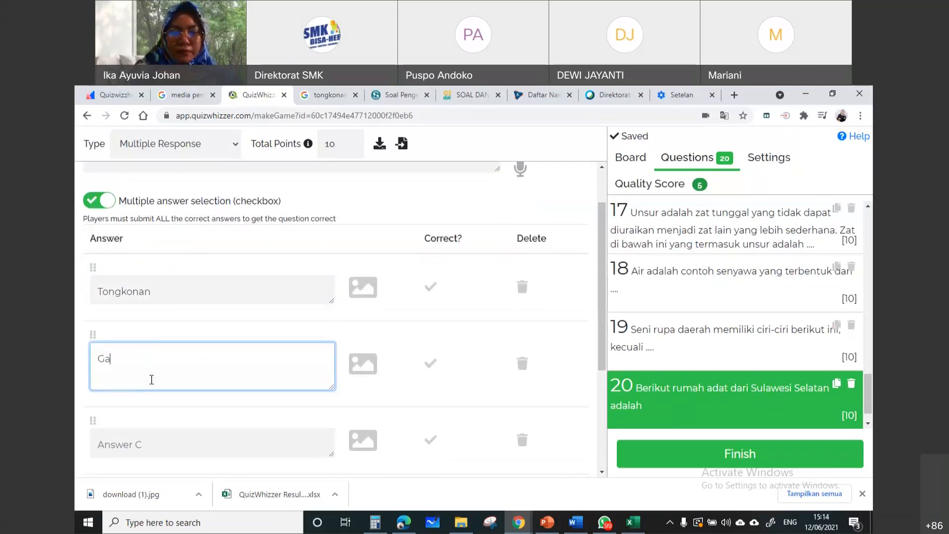
click(148, 447)
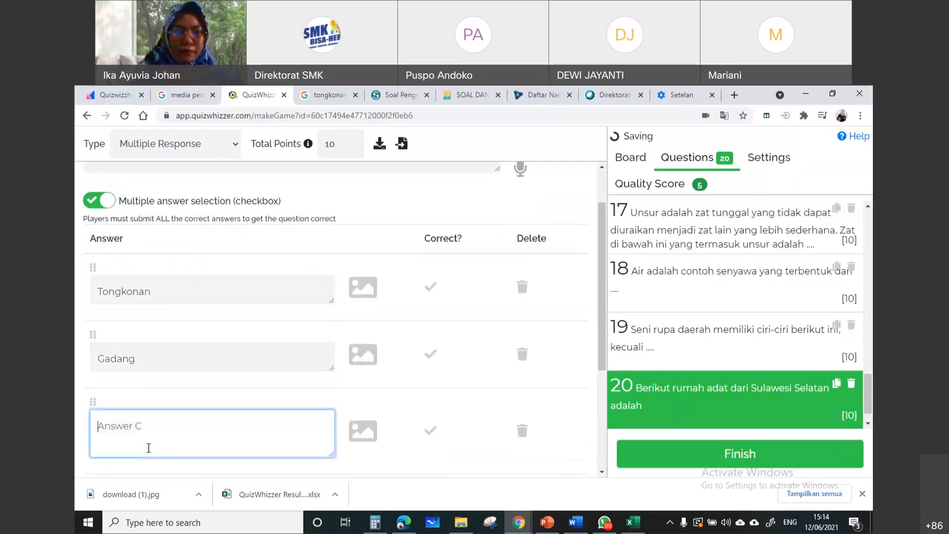
text(Balla Lompoa)
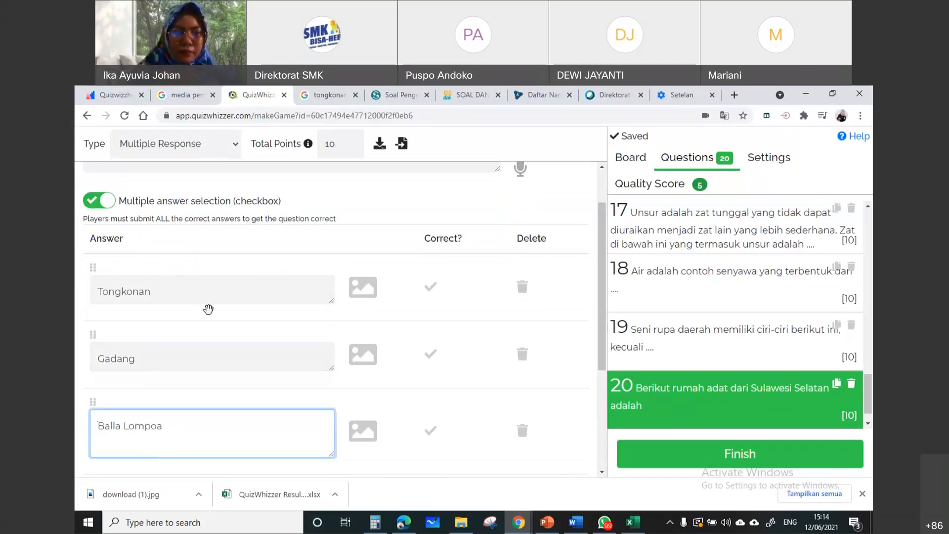
Enter "Joglo" as Answer D, and mark Tongkonan and Balla Lompoa as the correct answers
click(164, 397)
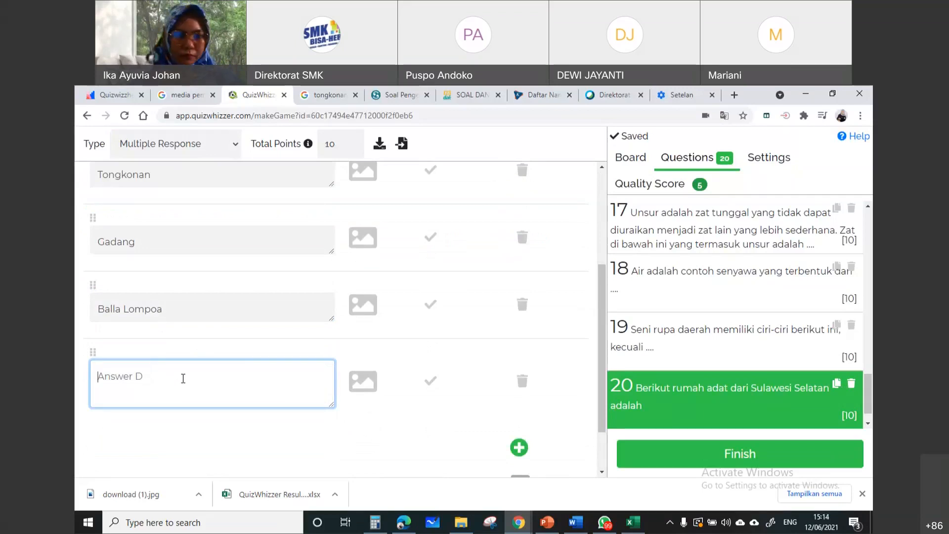
scroll(193, 365, up, 1)
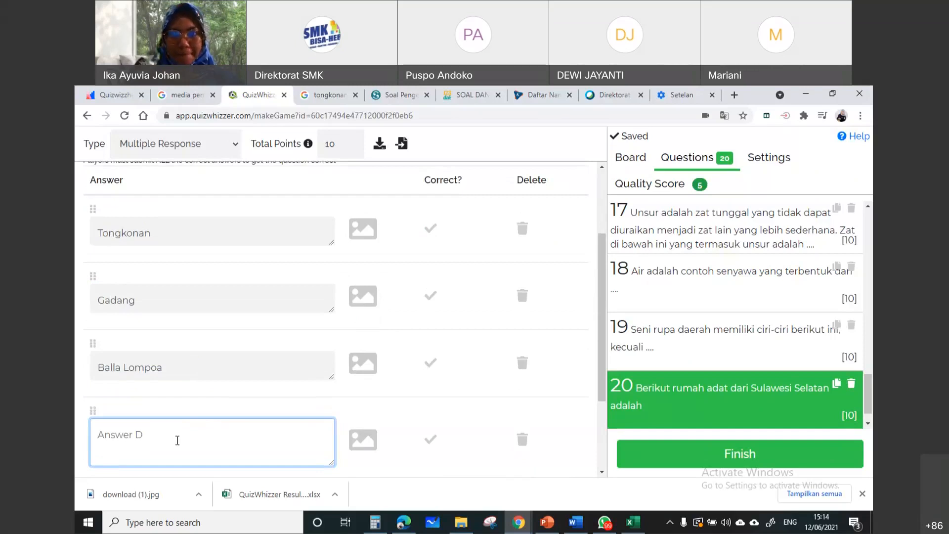
text(R)
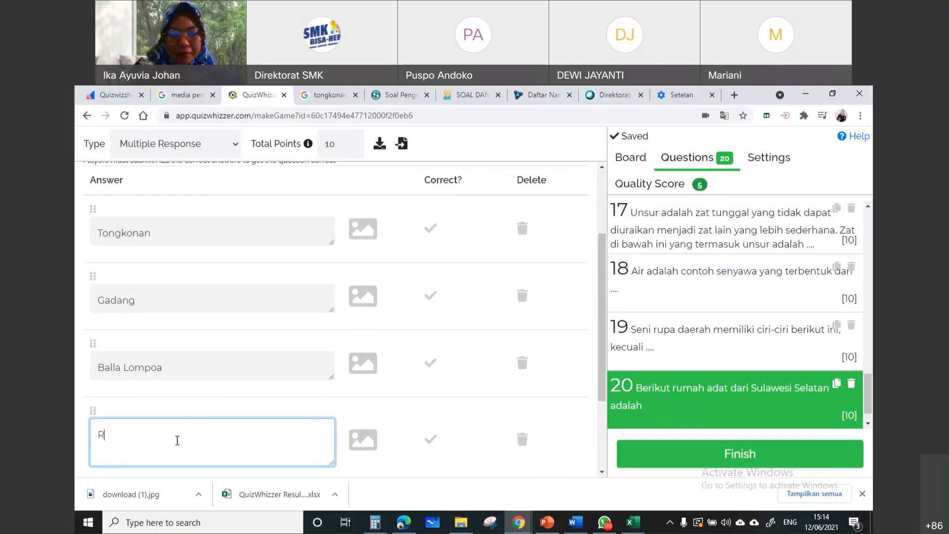
key(BackSpace)
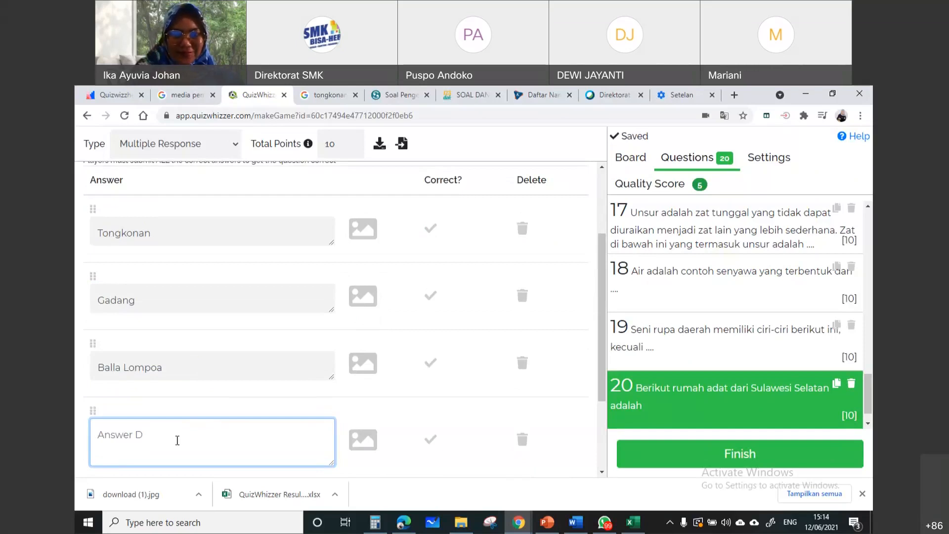
text(oglo)
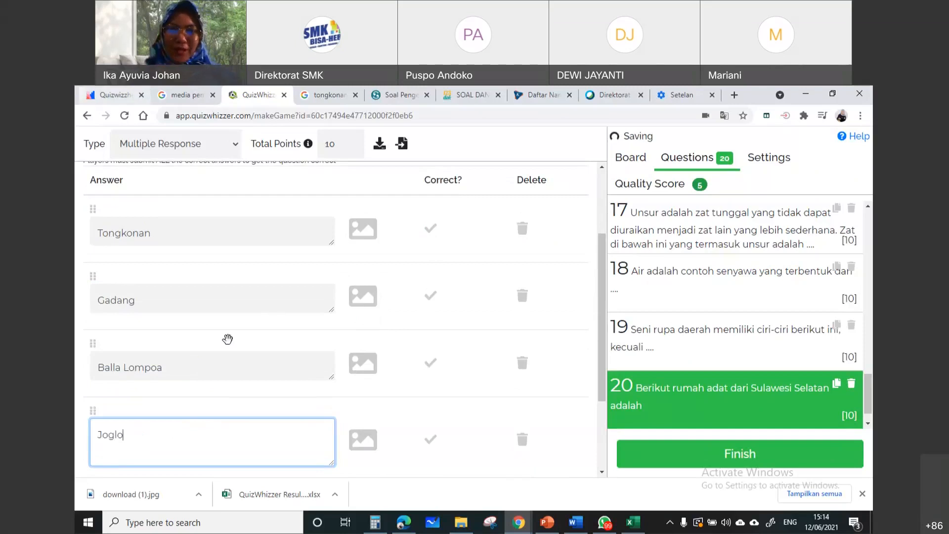
click(431, 228)
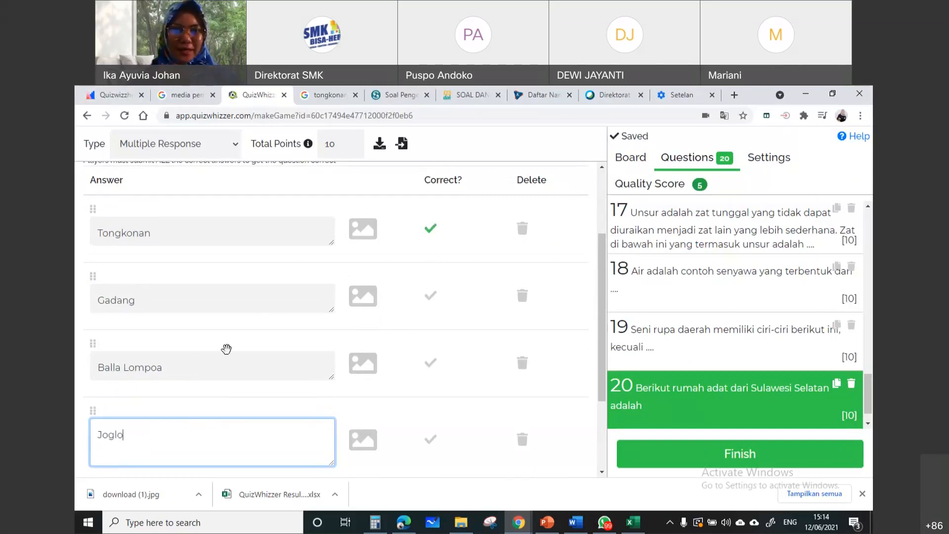
click(434, 365)
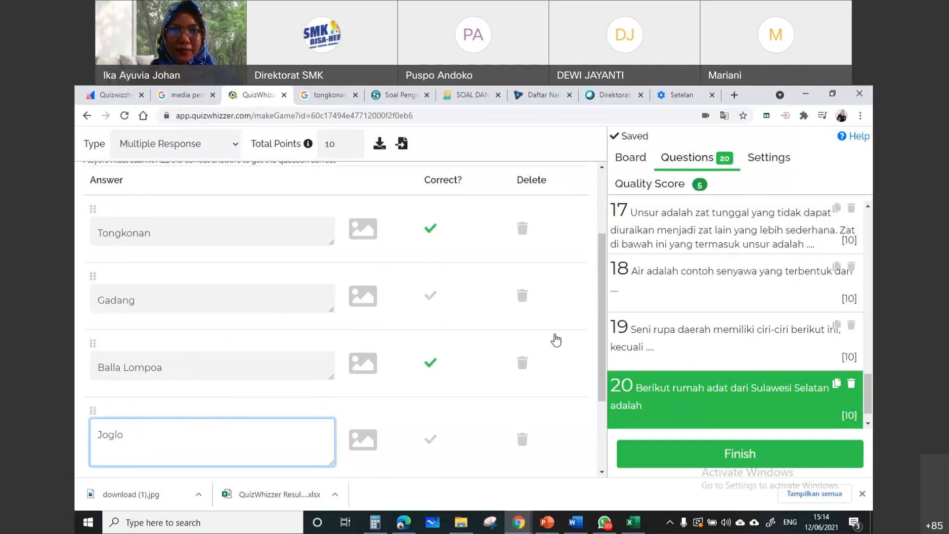
Examine question 20's answer list, optional explanation field and the explanation's YouTube video option without adding anything
scroll(489, 339, down, 1)
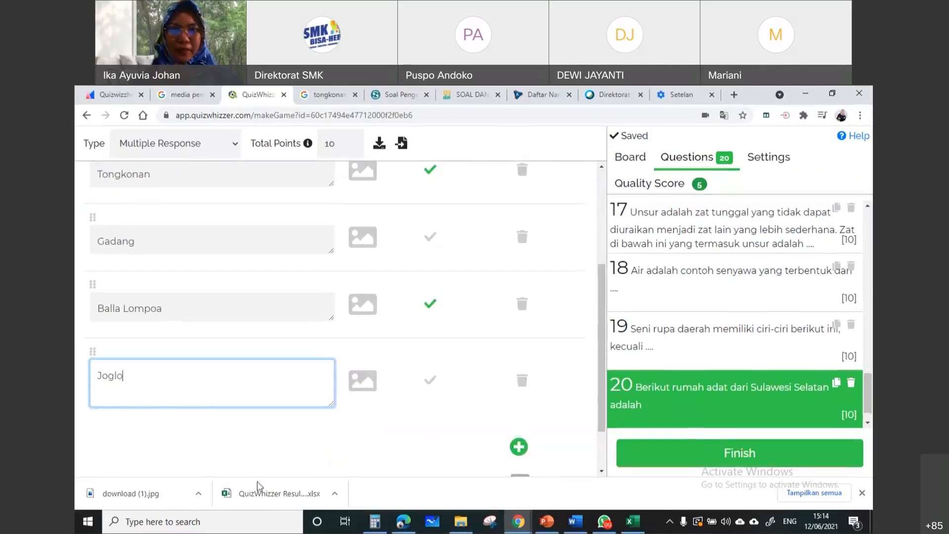
click(376, 438)
scroll(375, 437, up, 2)
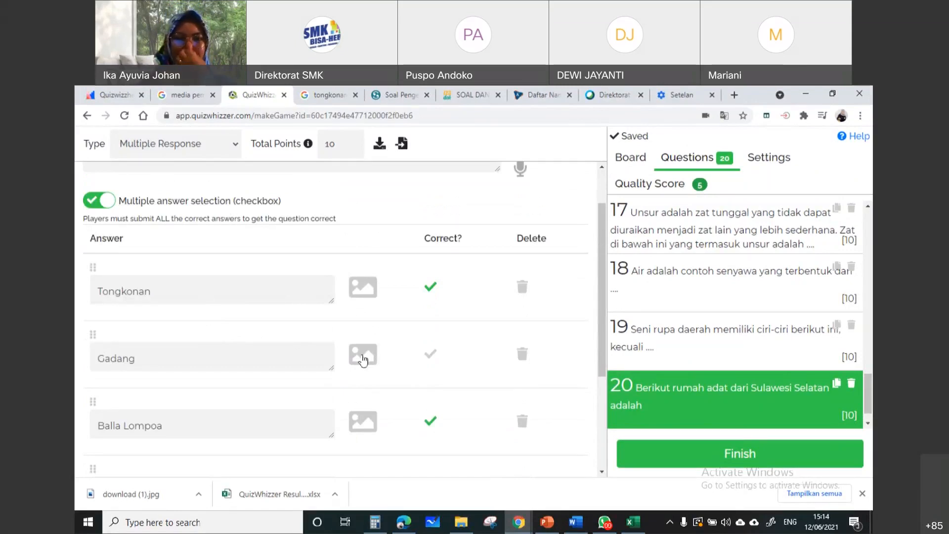
scroll(363, 360, down, 1)
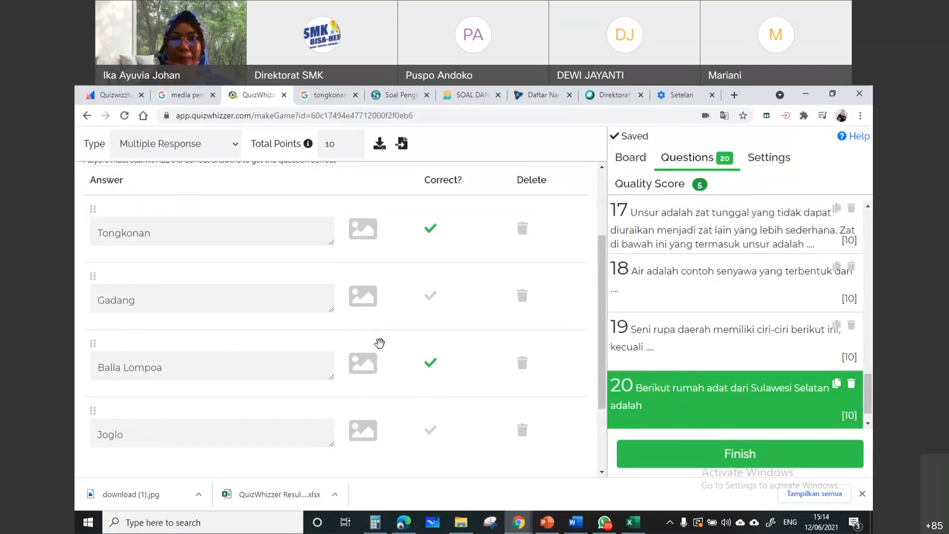
scroll(380, 343, down, 2)
click(271, 435)
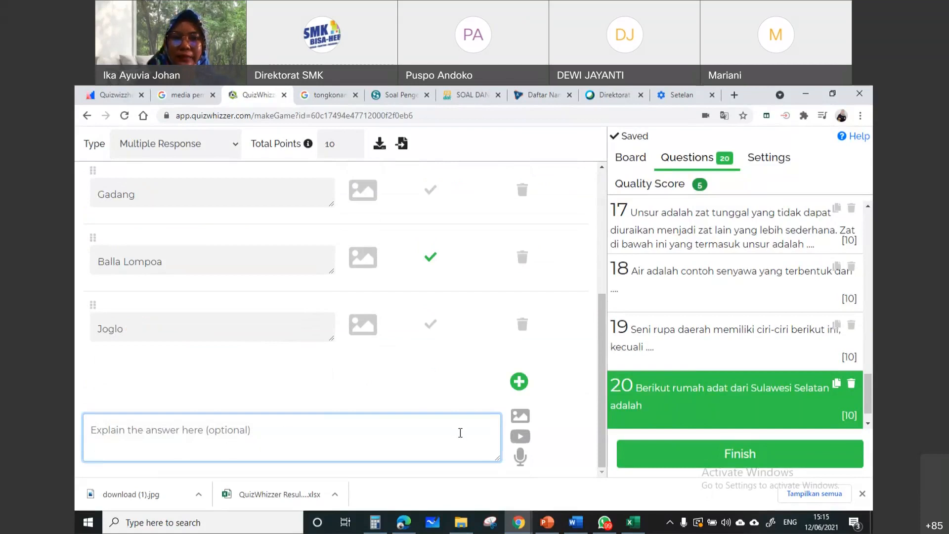
scroll(403, 253, up, 2)
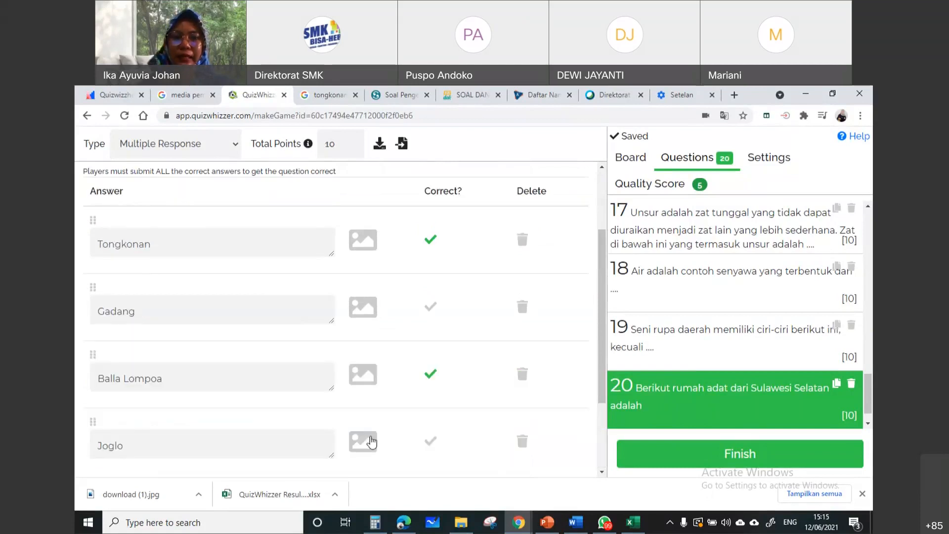
scroll(371, 440, down, 2)
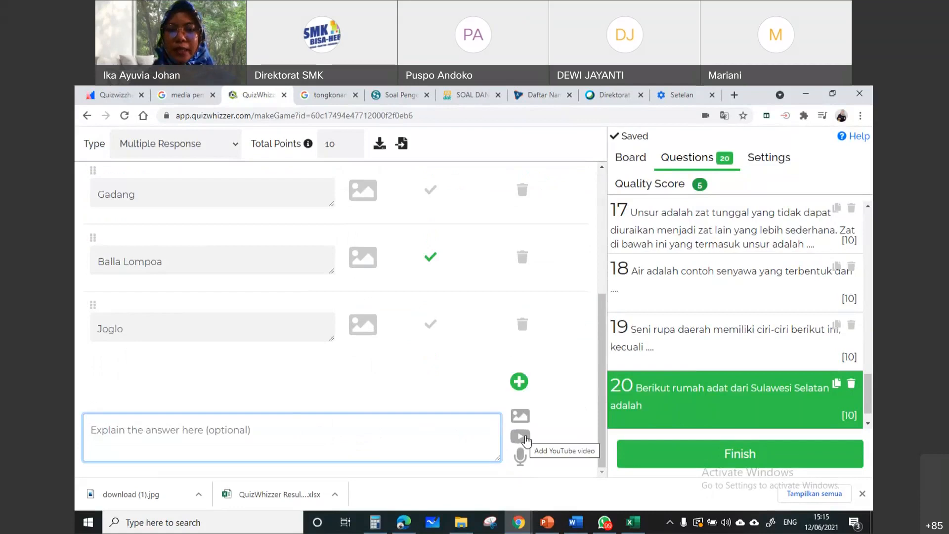
click(521, 437)
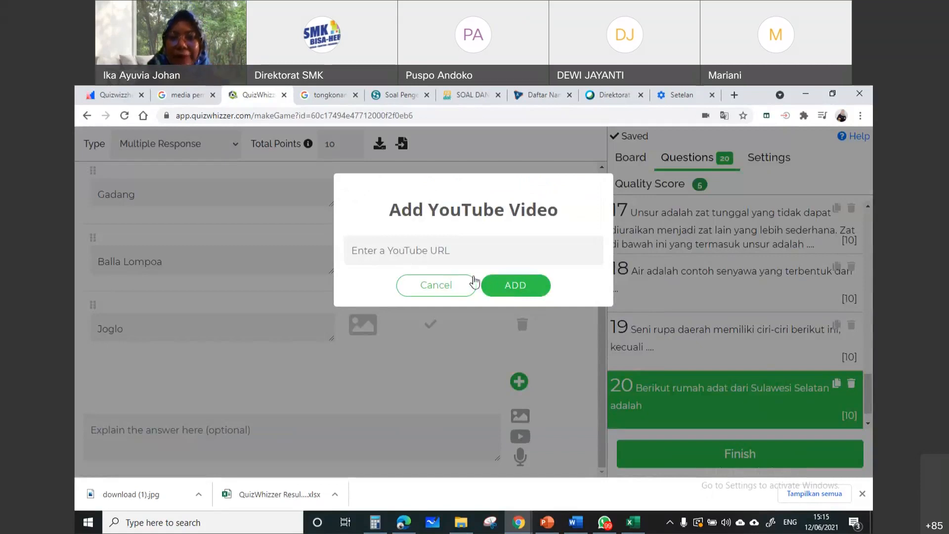
click(512, 293)
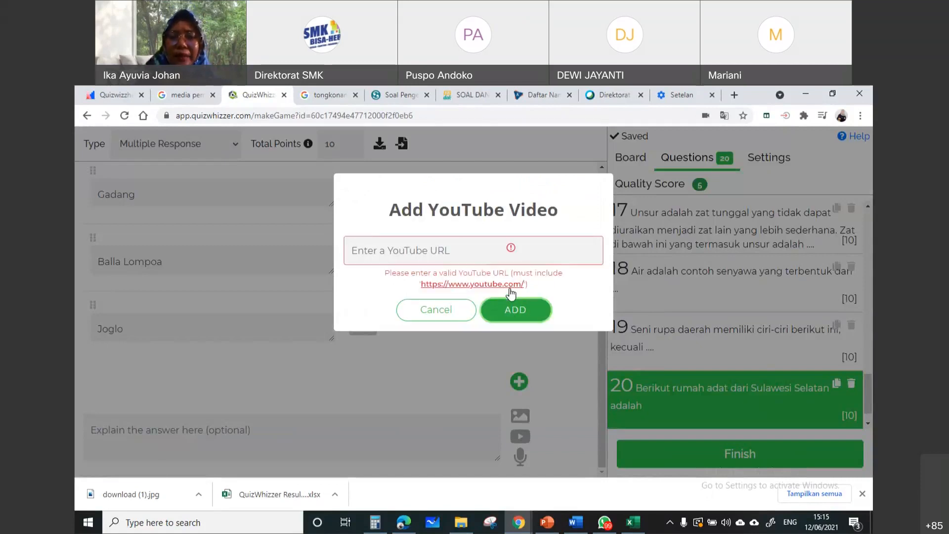
click(463, 311)
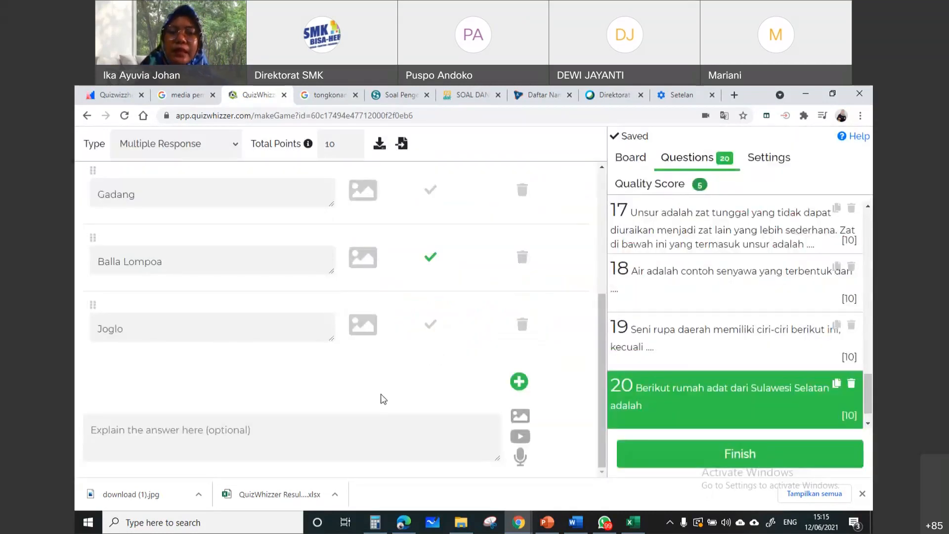
Review question 20's text and its Total Points setting without changing them
scroll(739, 381, down, 1)
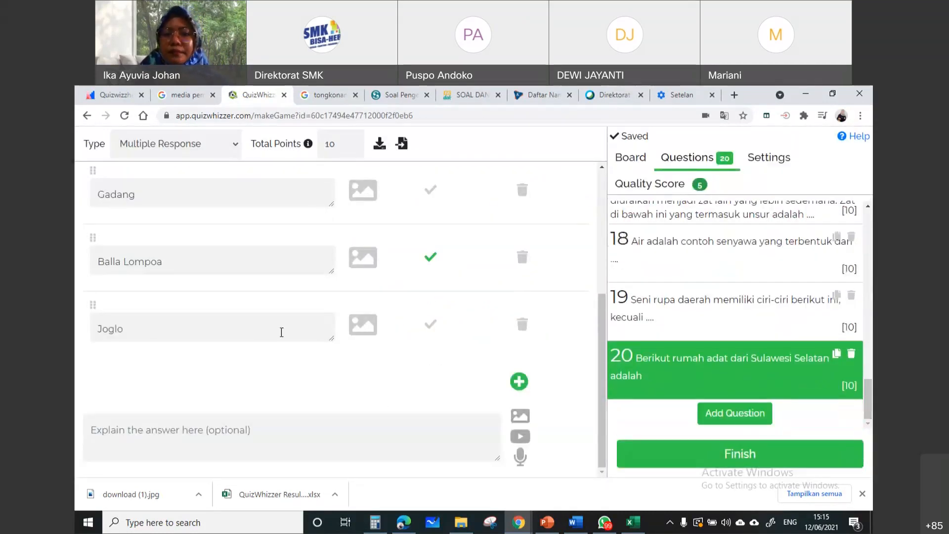
scroll(314, 322, up, 4)
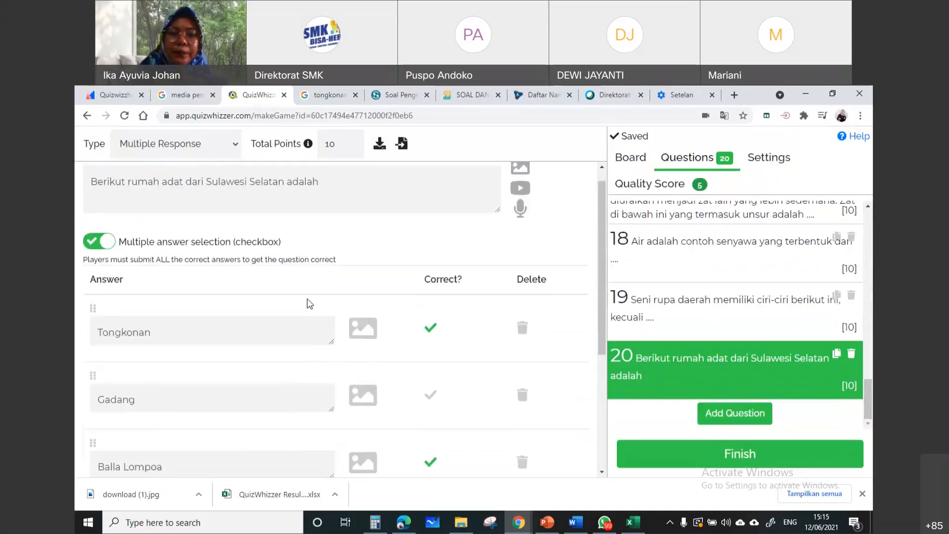
click(343, 145)
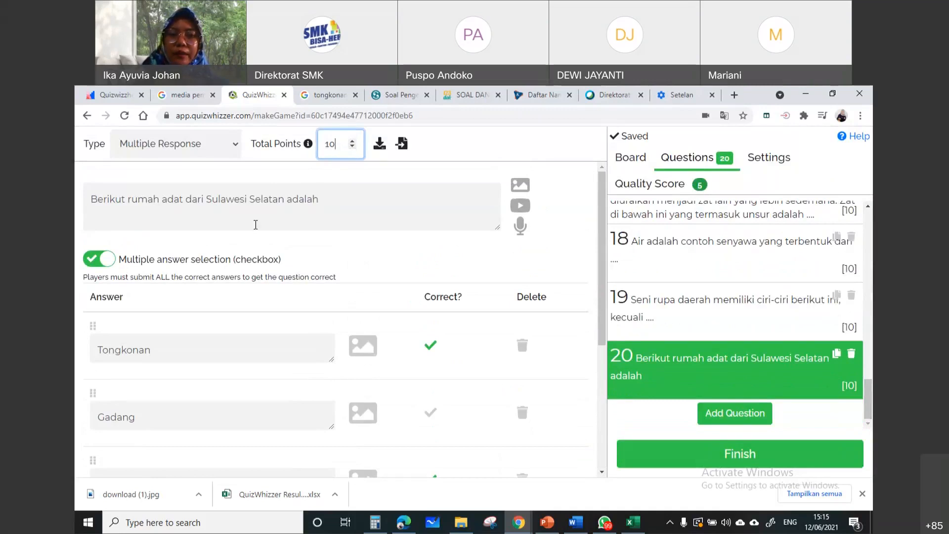
click(255, 215)
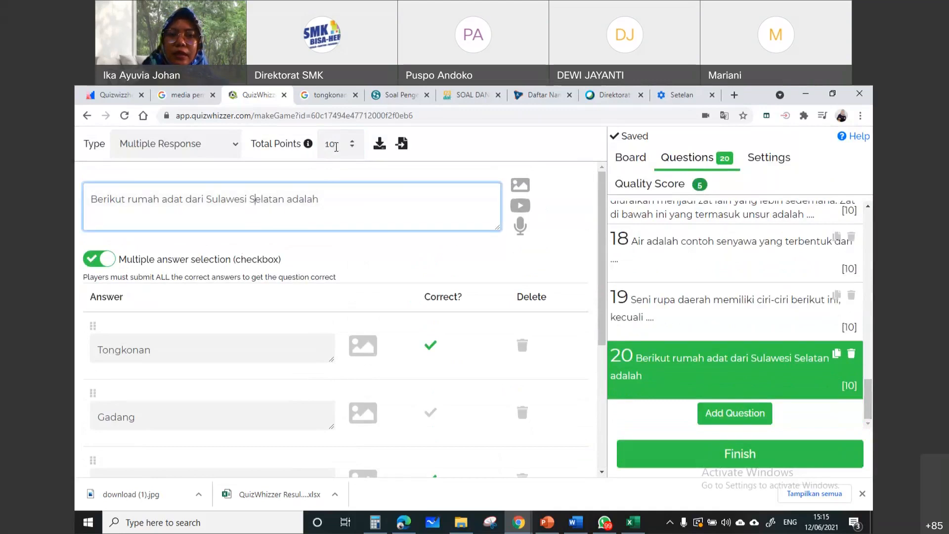
Add question 21 to the game and set its type to Numerical Answer
click(335, 148)
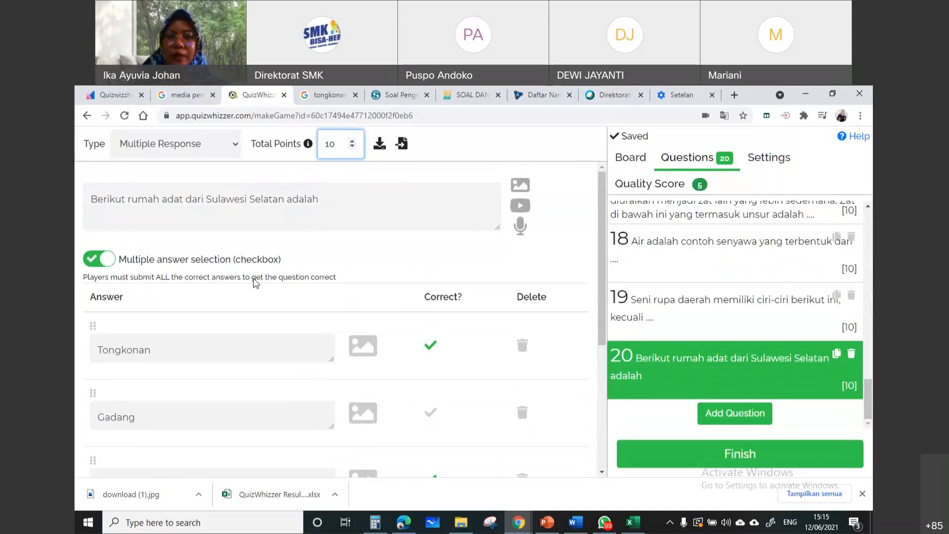
click(734, 417)
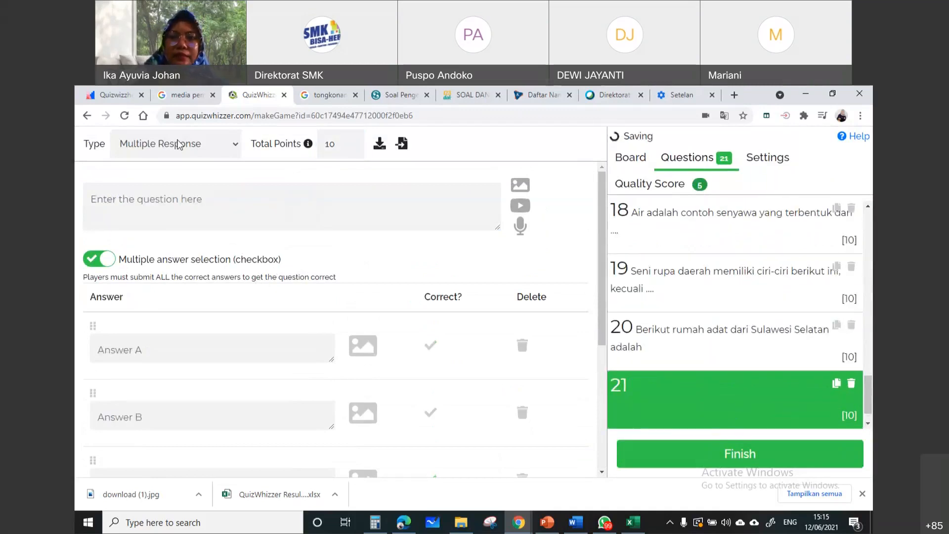
click(179, 145)
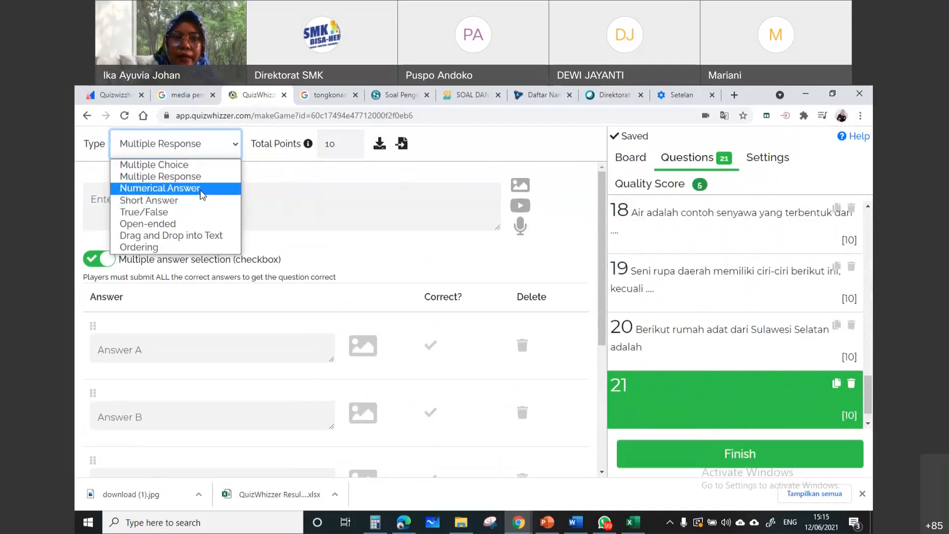
click(203, 193)
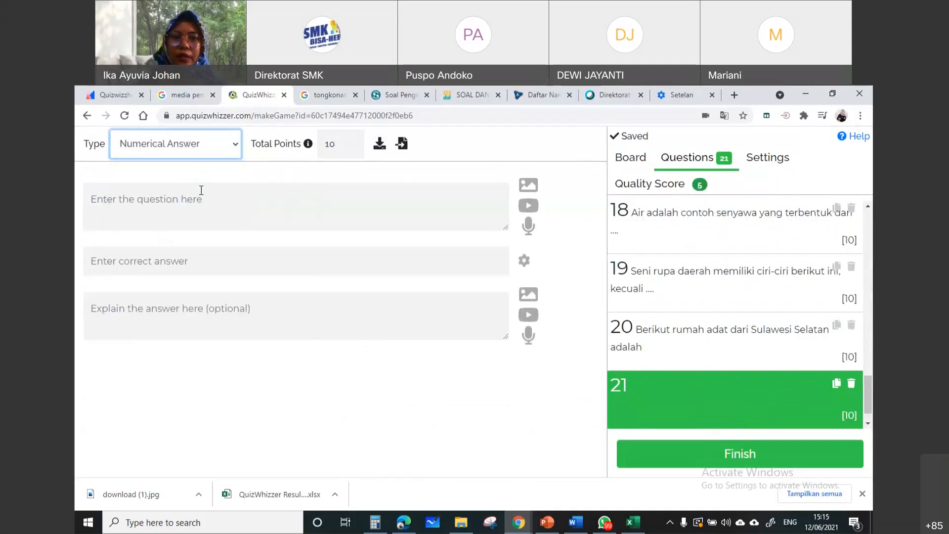
click(213, 210)
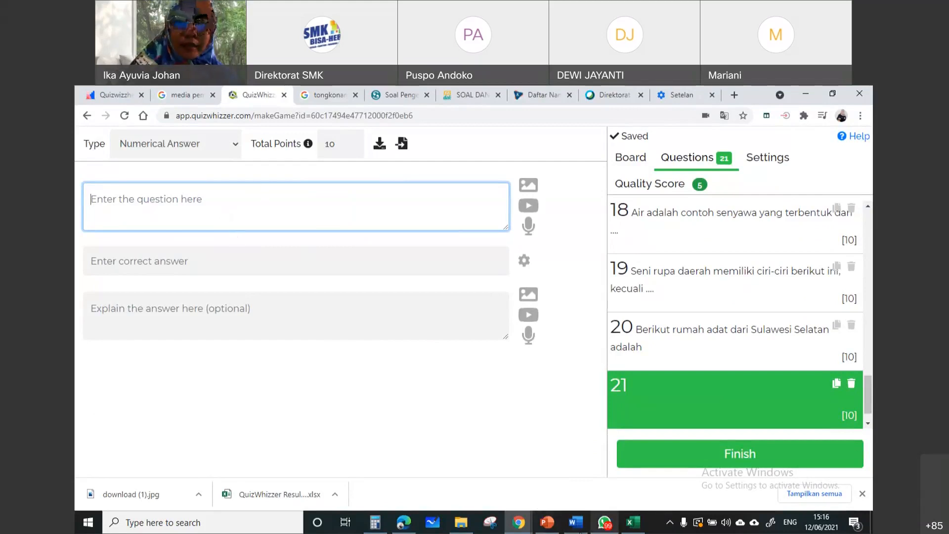
click(580, 531)
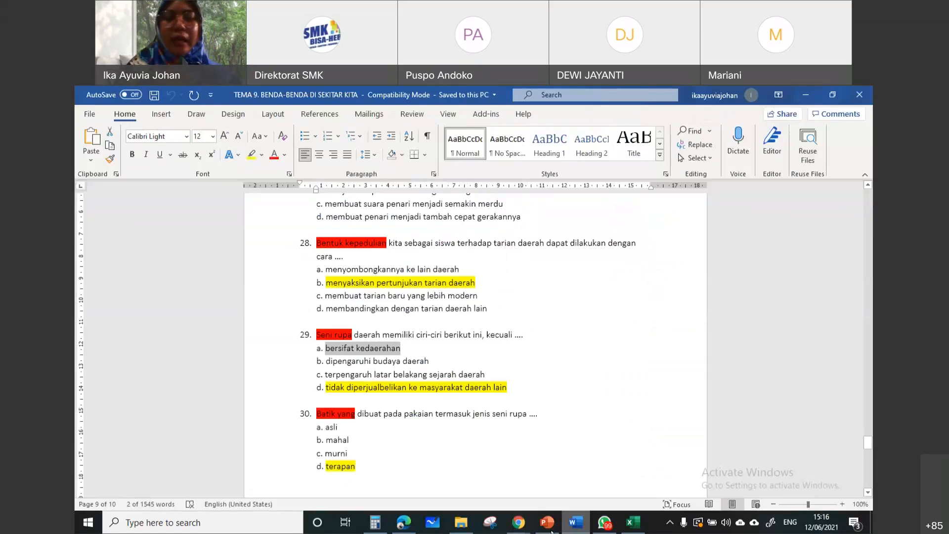
mouse_move(604, 524)
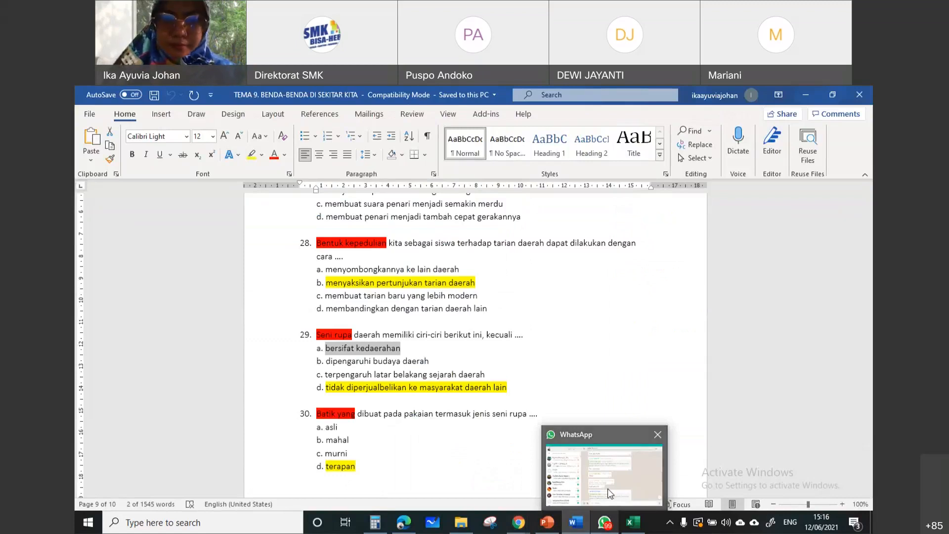
click(454, 479)
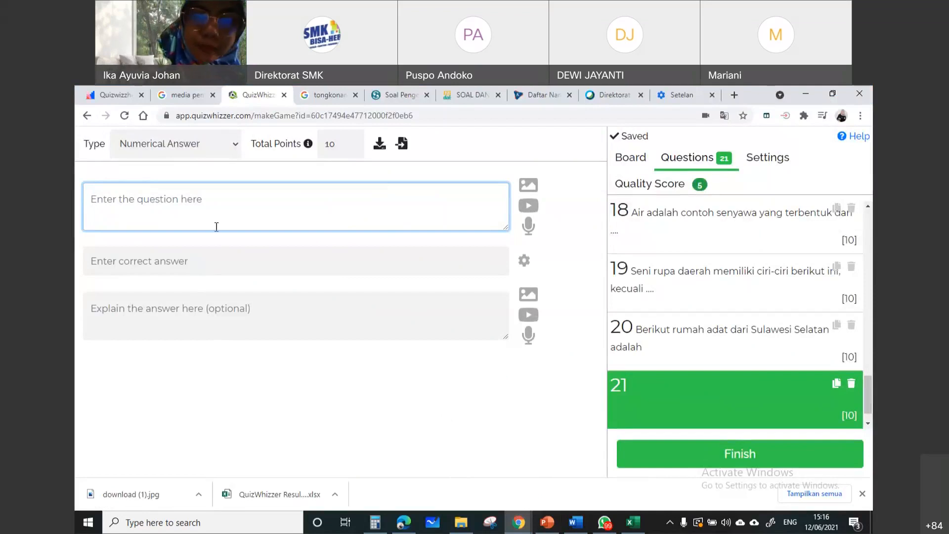
text(3)
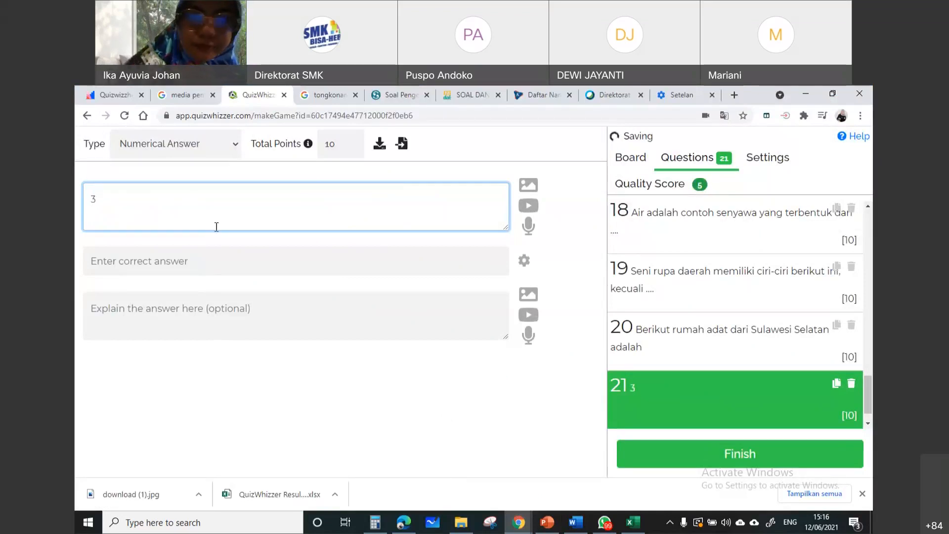
key(BackSpace)
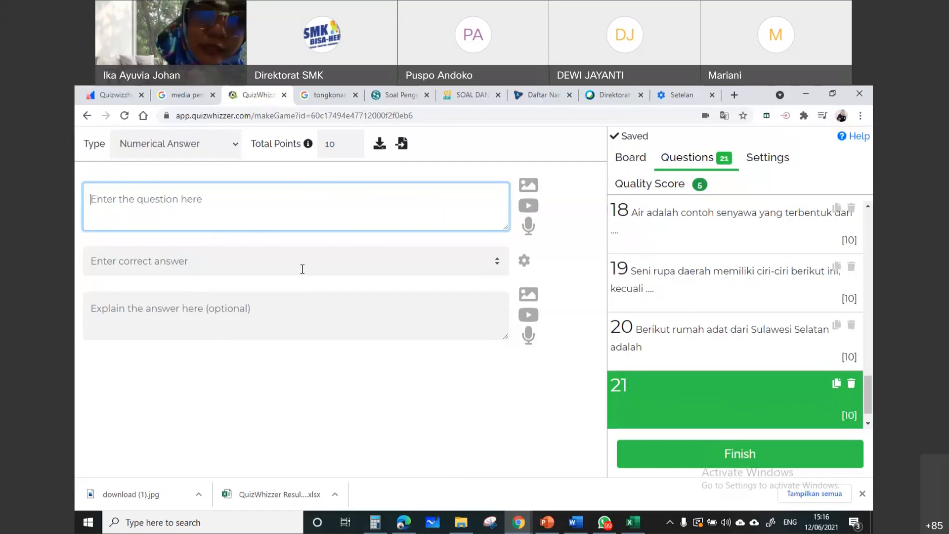
Enter "3 x 3" as question 21's text and 9 as its correct answer
text(3)
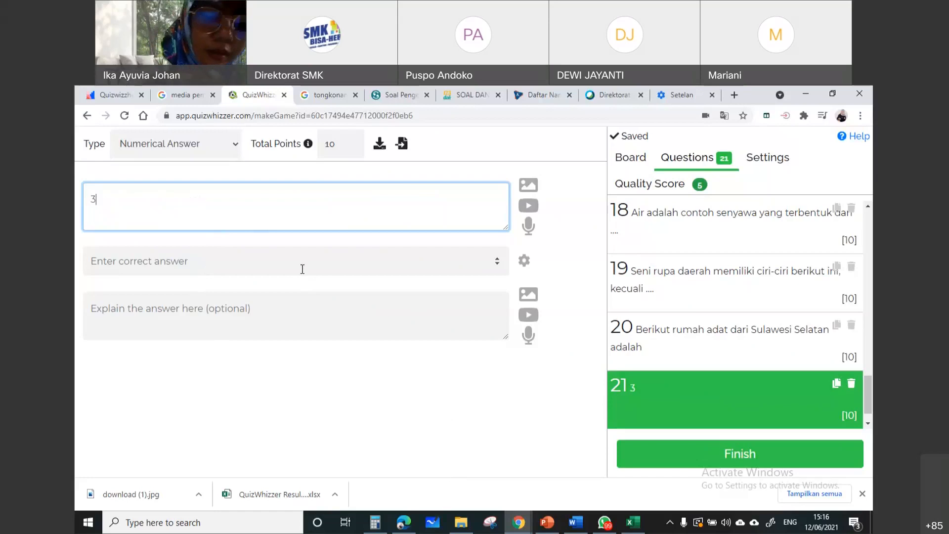
text( x 3)
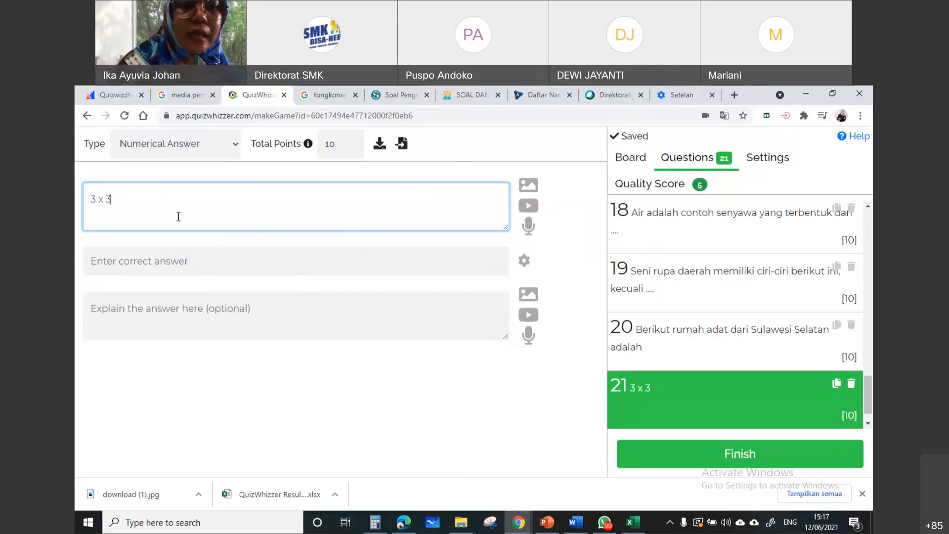
click(179, 262)
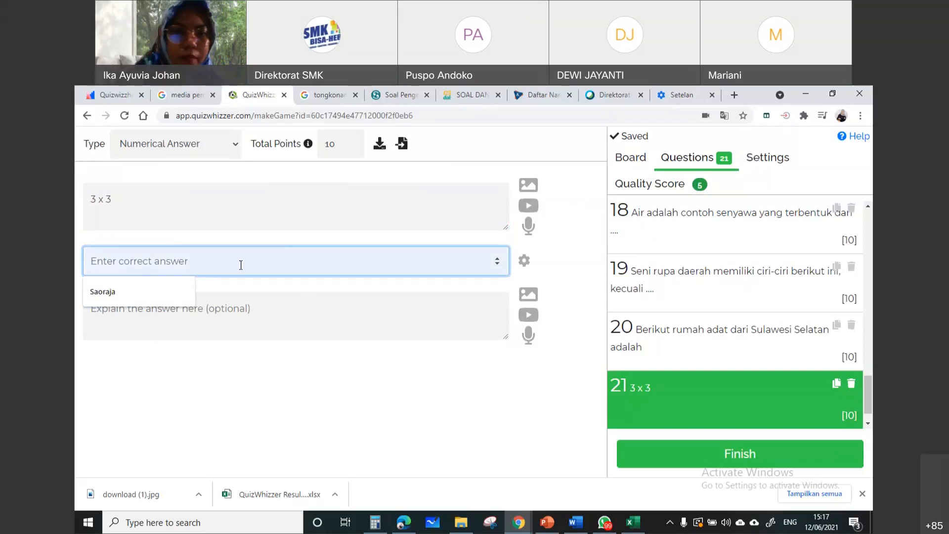
click(495, 266)
click(498, 265)
click(499, 265)
click(496, 264)
click(496, 264)
click(495, 264)
click(495, 263)
click(495, 262)
click(495, 262)
click(495, 262)
click(495, 262)
click(495, 262)
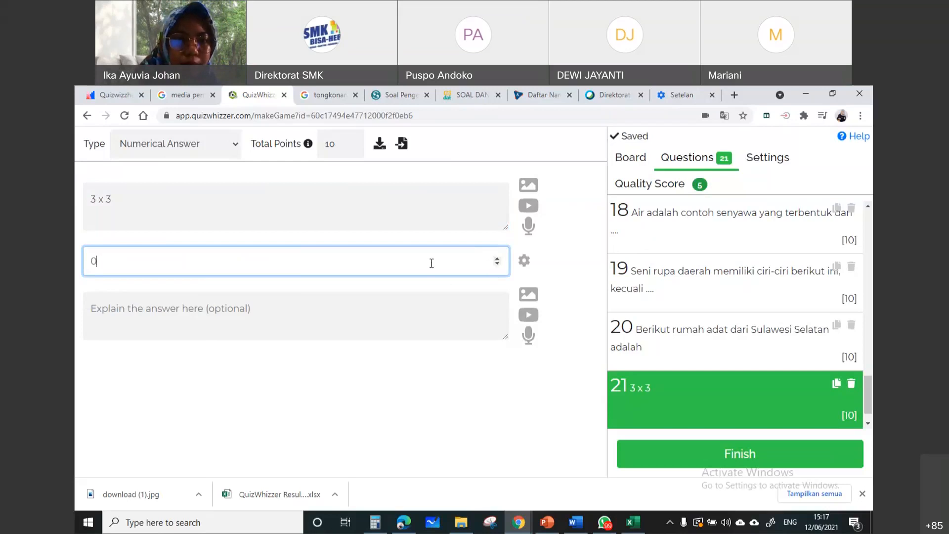
key(BackSpace)
text(9)
click(395, 342)
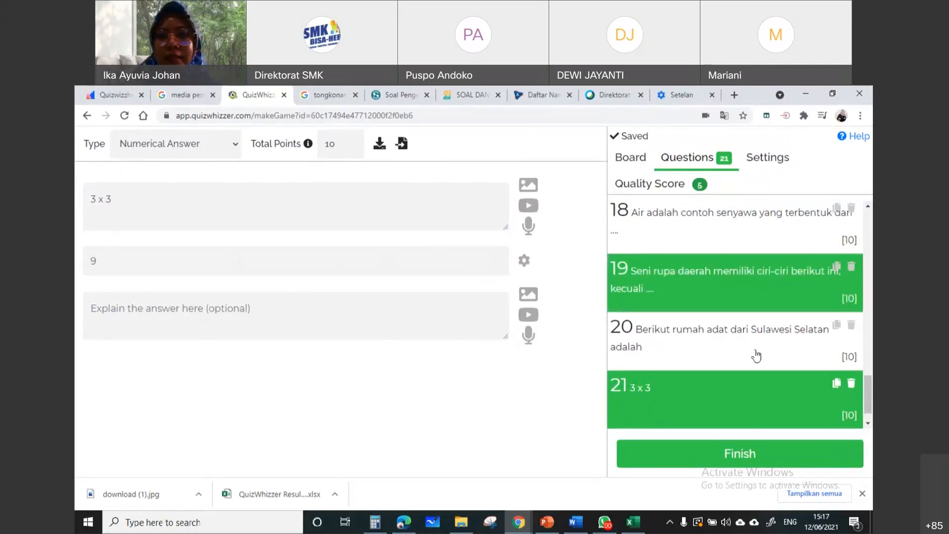
Add question 22 after the "3 x 3" question
scroll(731, 407, down, 1)
scroll(731, 407, down, 1)
click(742, 419)
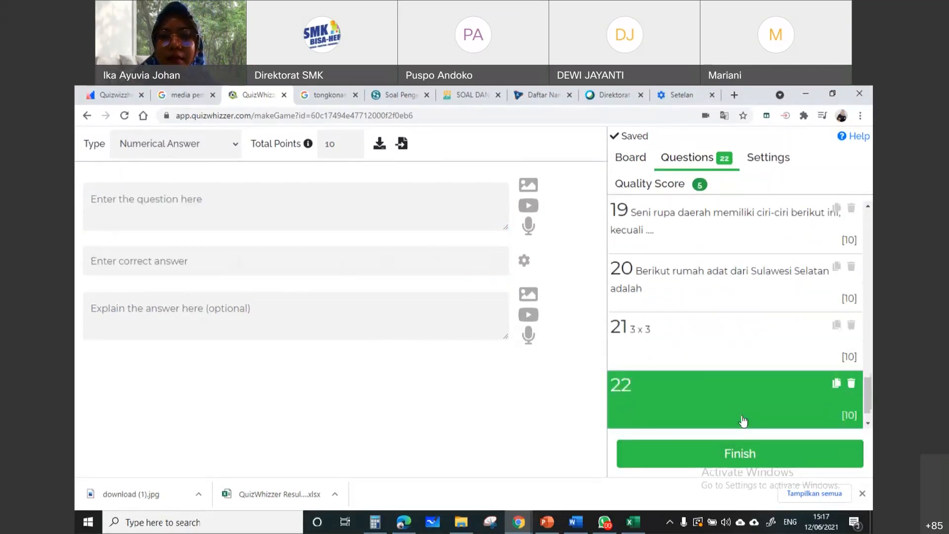
Set question 22's type to Short Answer and enter "Saoraja" as its accepted word or phrase
click(229, 144)
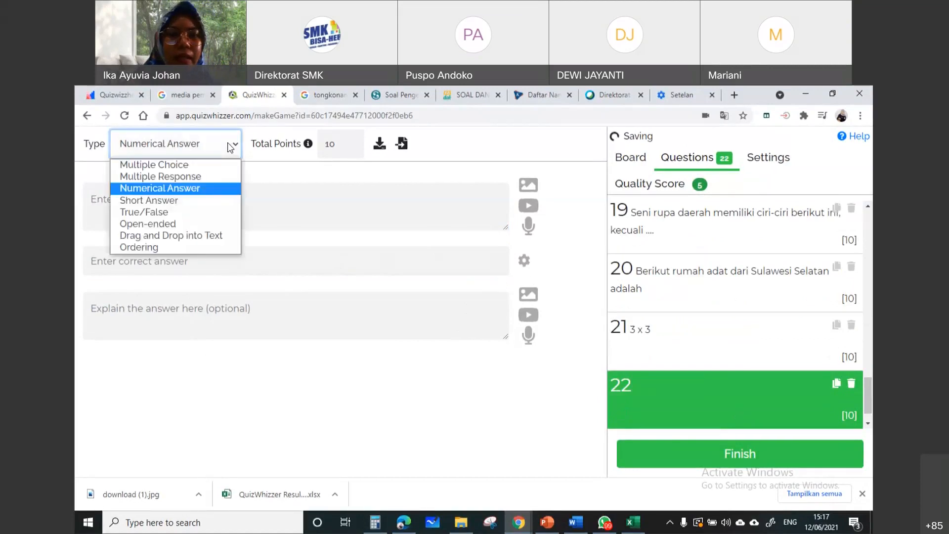
click(235, 200)
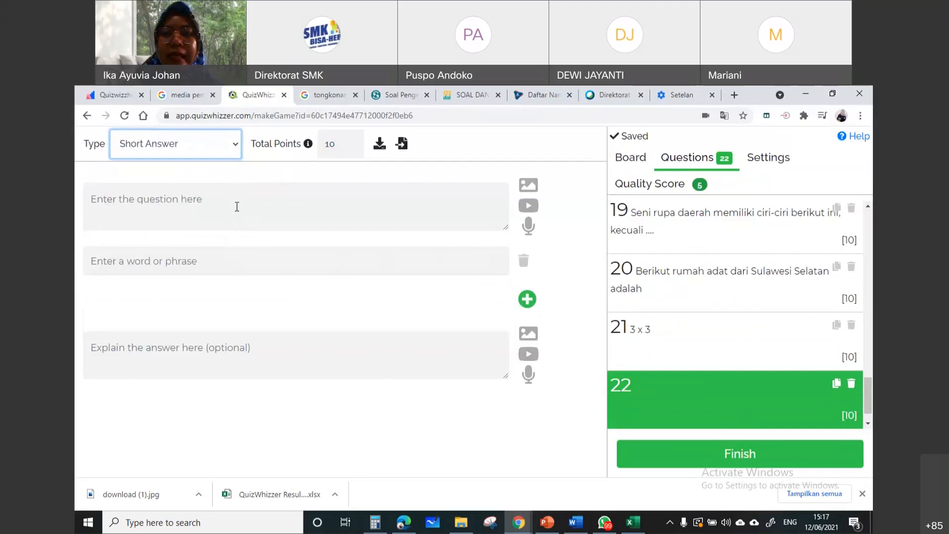
click(237, 207)
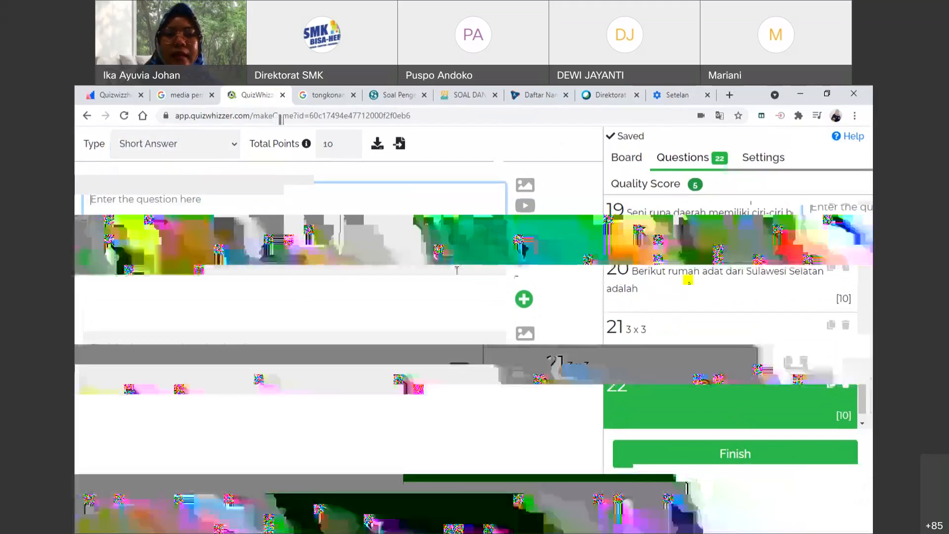
click(227, 257)
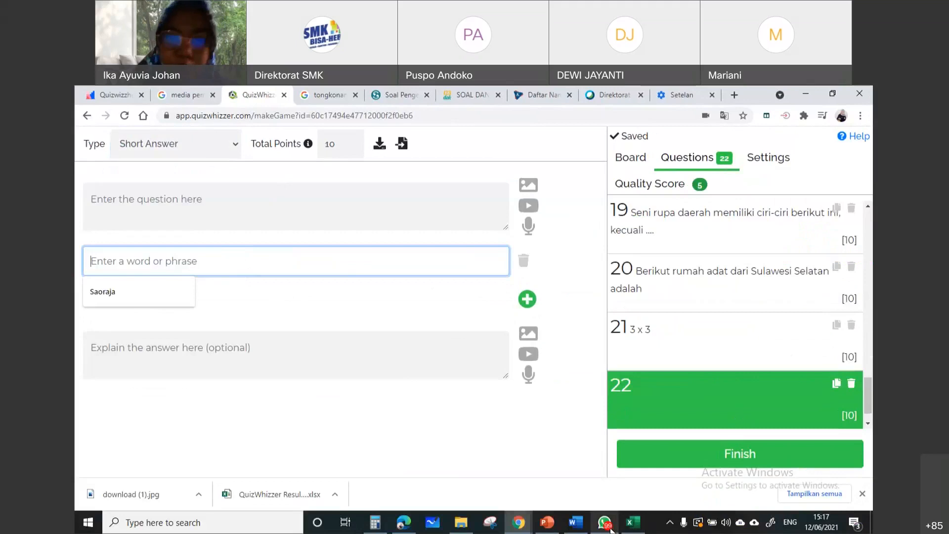
mouse_move(611, 529)
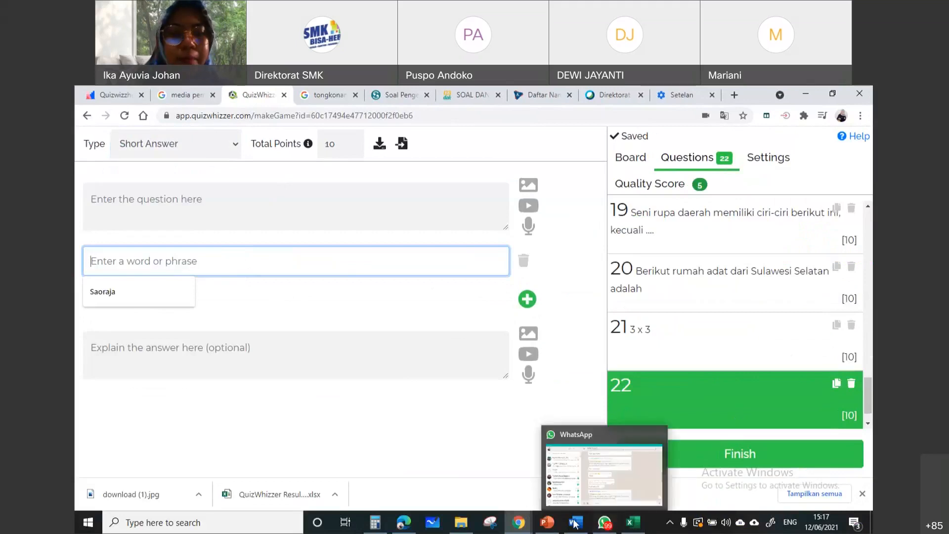
mouse_move(583, 529)
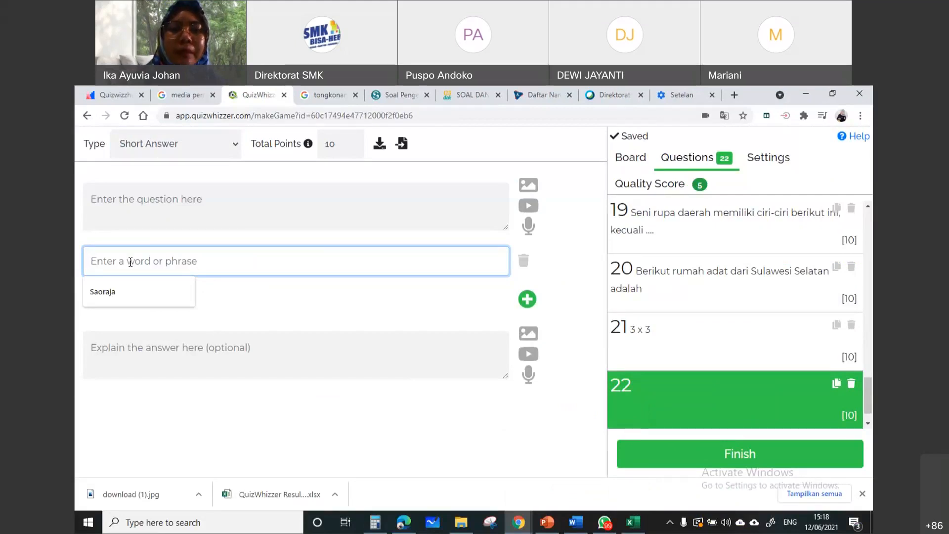
click(139, 292)
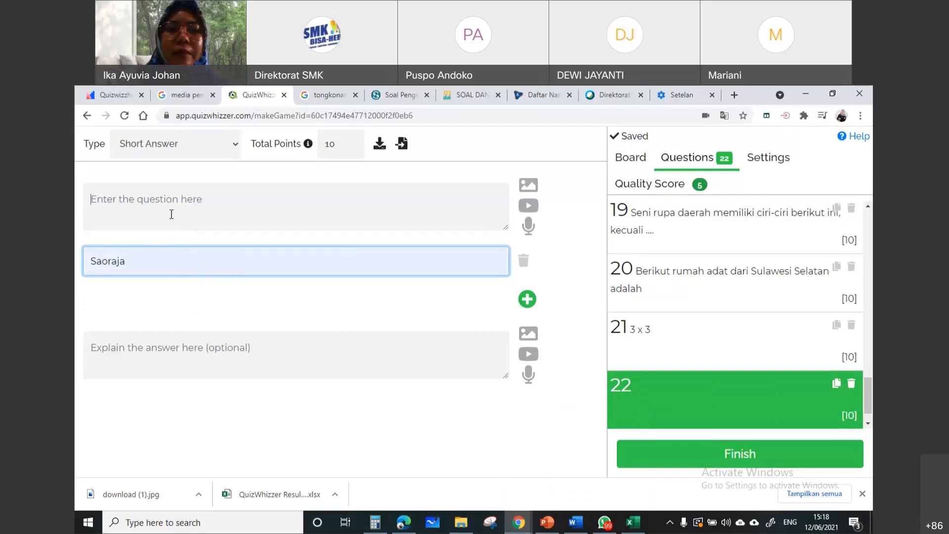
click(171, 256)
drag(151, 262, 118, 262)
click(284, 309)
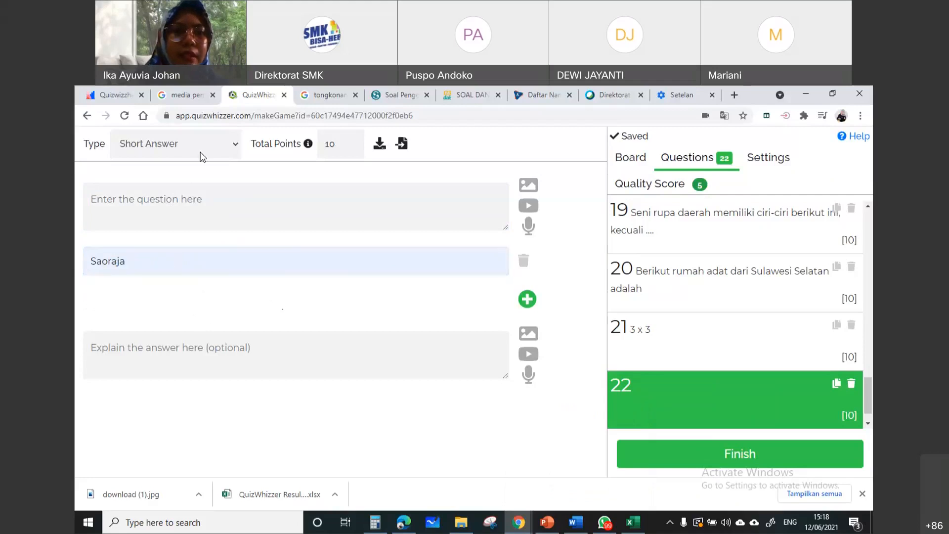
Change question 22's type to True/False
click(225, 150)
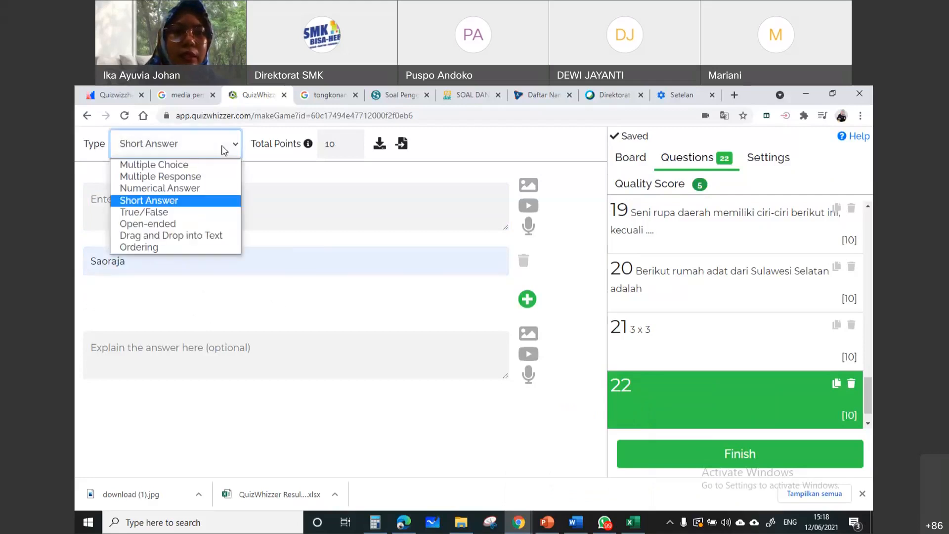
click(212, 212)
click(212, 213)
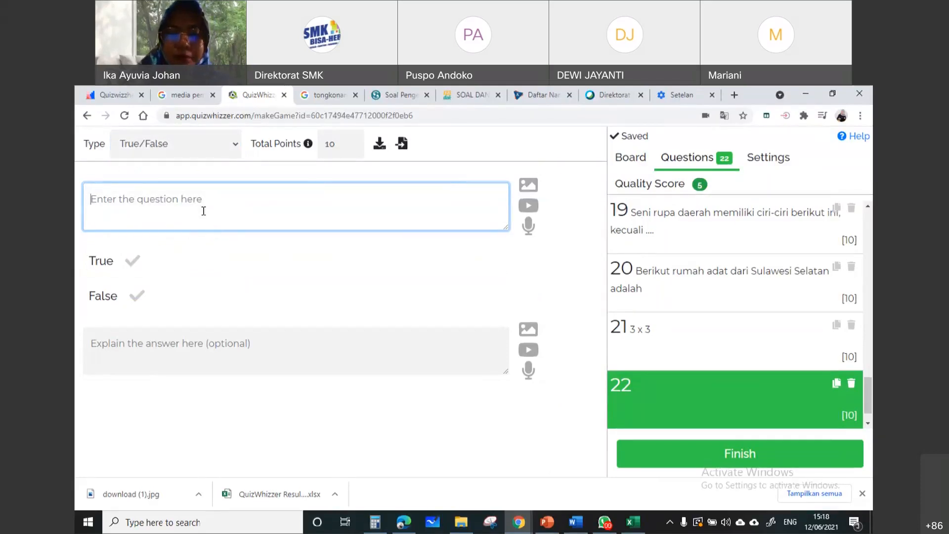
Enter "Tongkonan merupakan rumah adat dari sulawesi selatan" as question 22's text and mark True as the correct answer
text(Tongkonan merupakan ruma)
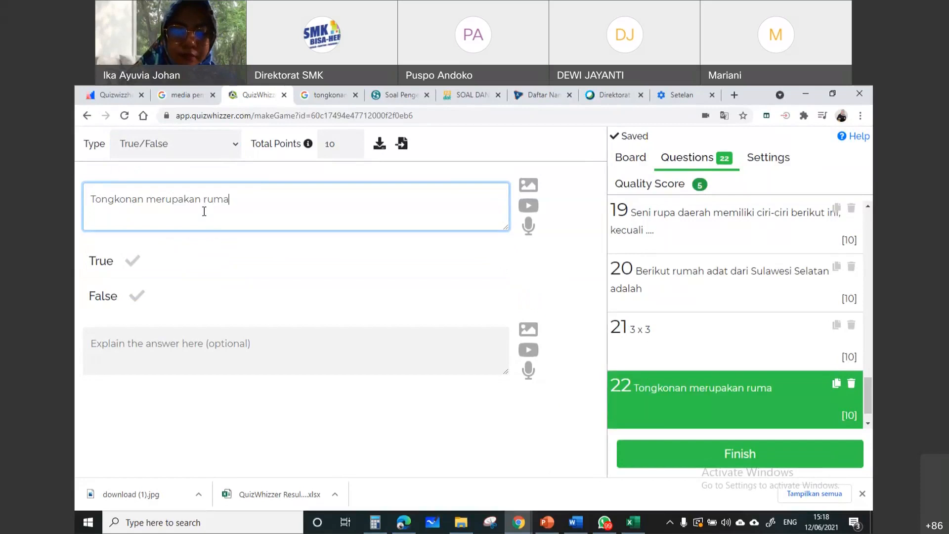
text(h adat )
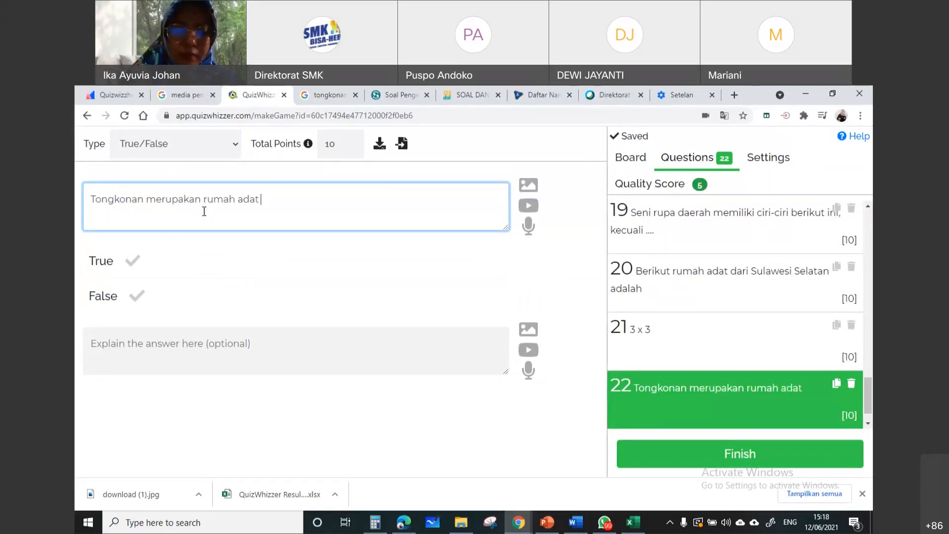
text(dari sulawe)
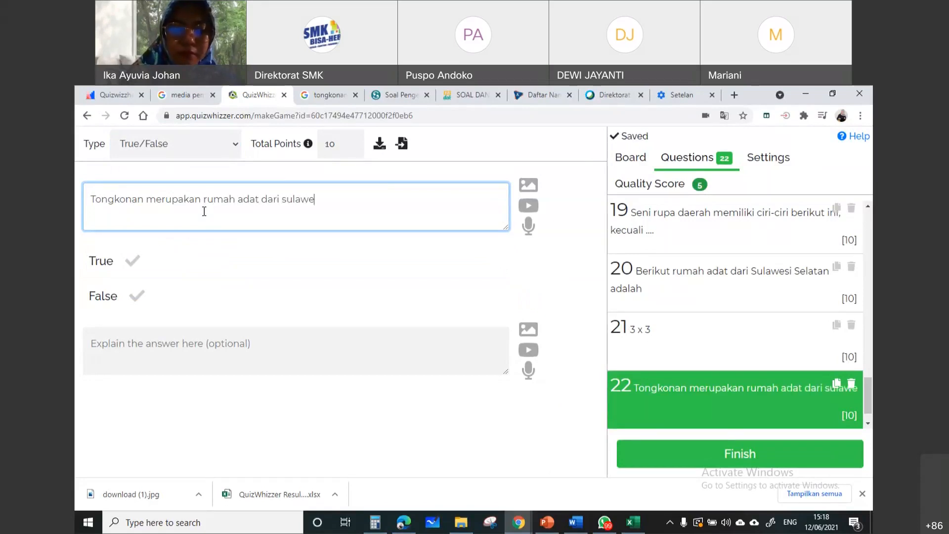
text(si selatan)
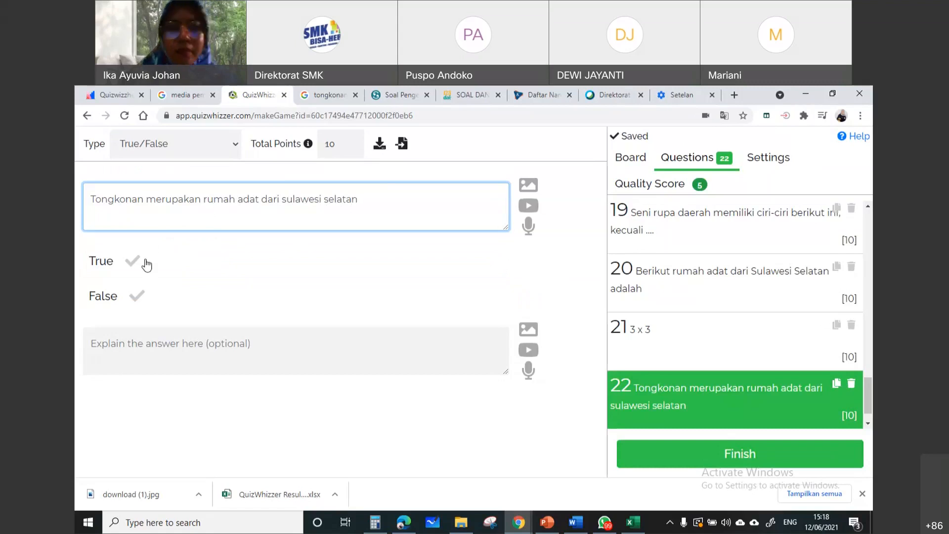
click(131, 261)
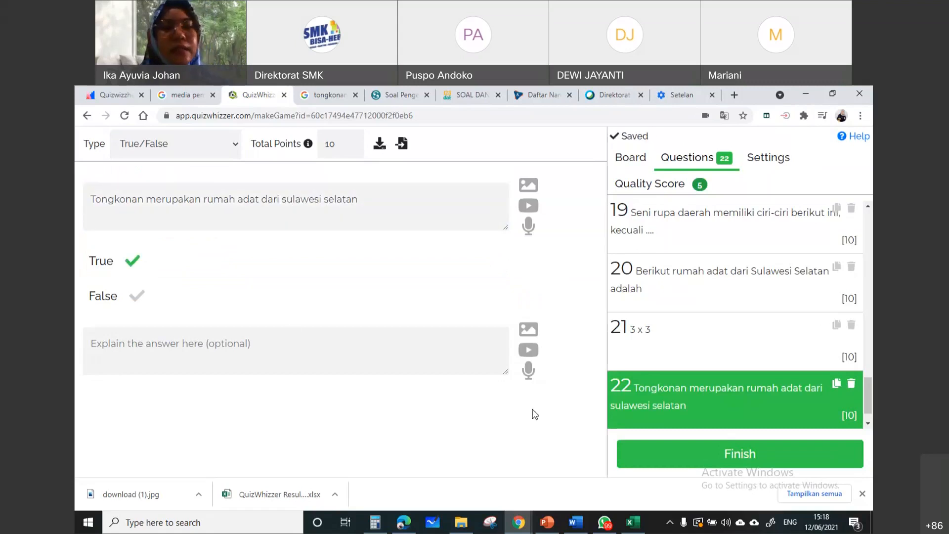
click(375, 353)
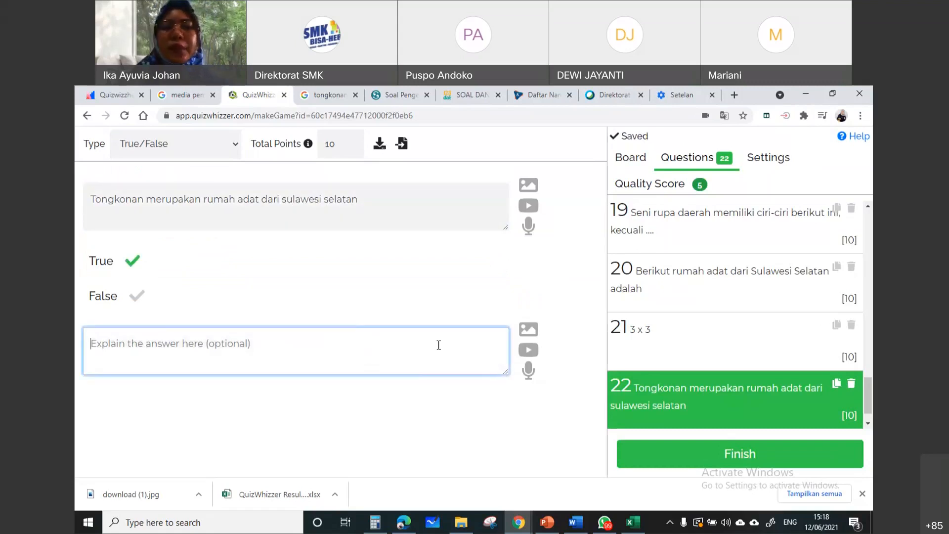
Change question 22's type to Open-ended, keeping its question text
click(227, 147)
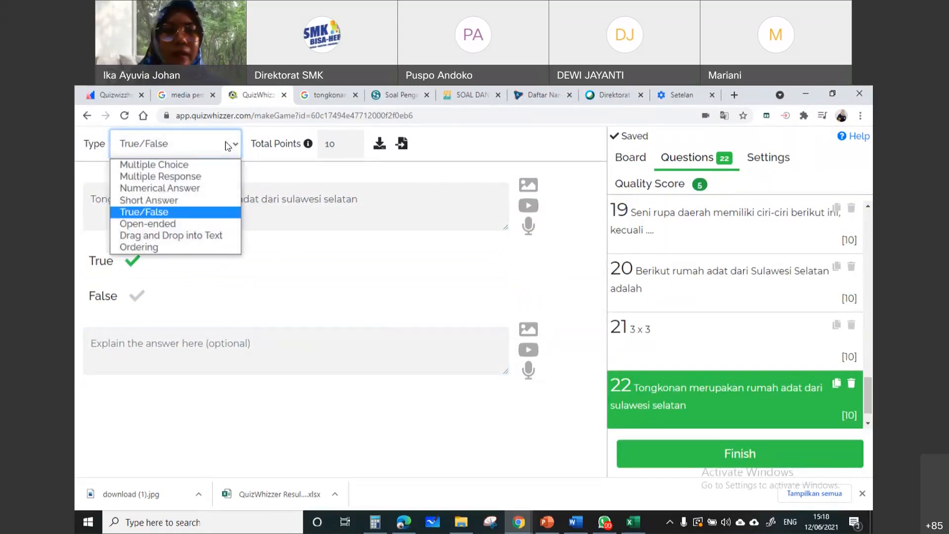
click(235, 223)
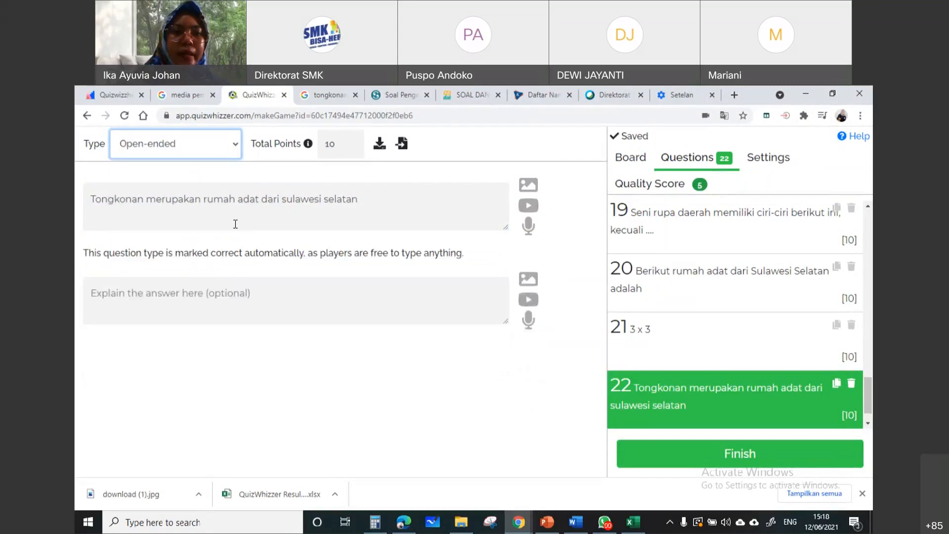
click(292, 204)
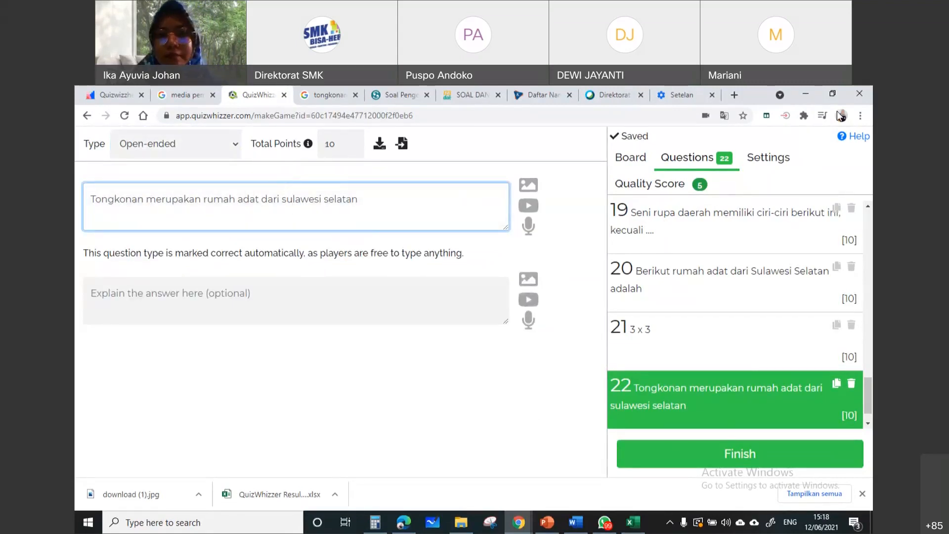
Translate the question editor page into Indonesian and dismiss the translation popup
right_click(355, 392)
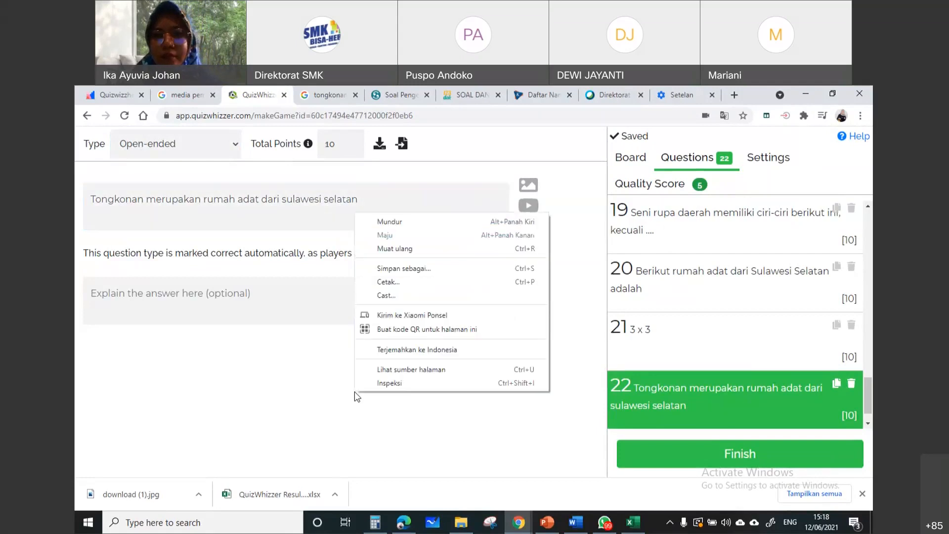
click(474, 346)
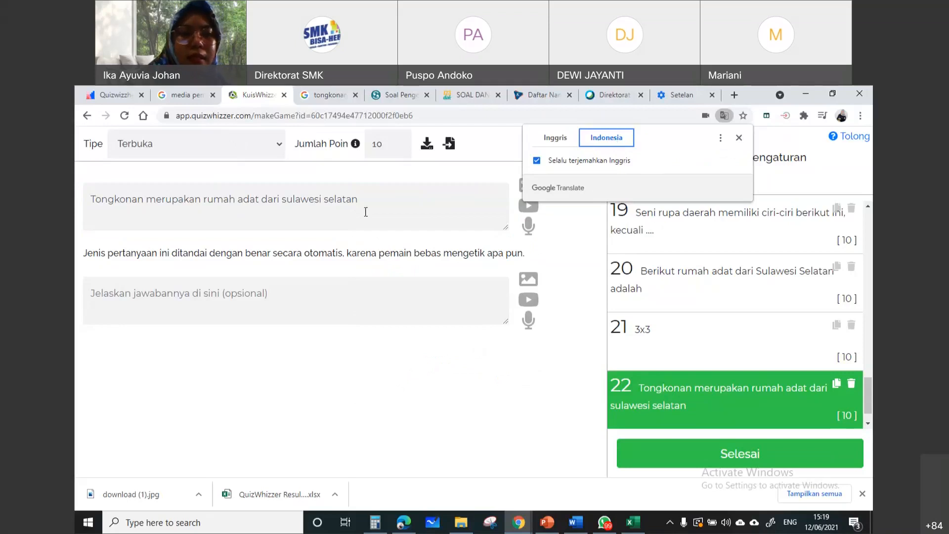
click(250, 299)
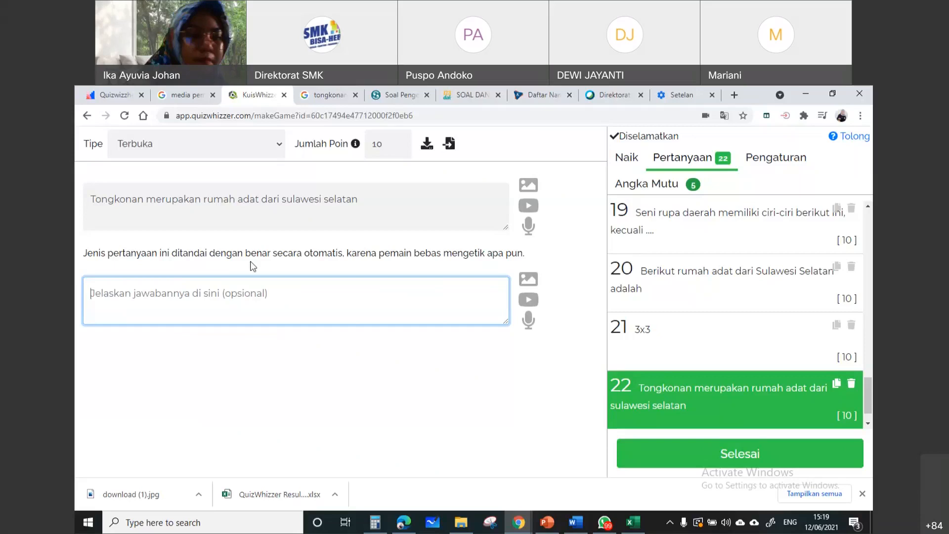
Select the entire question text of question 22
drag(409, 198, 76, 207)
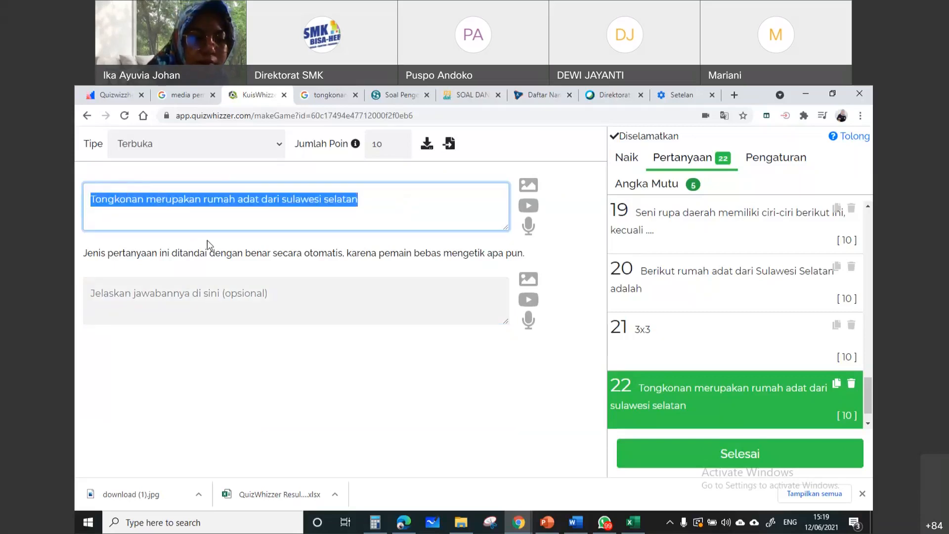
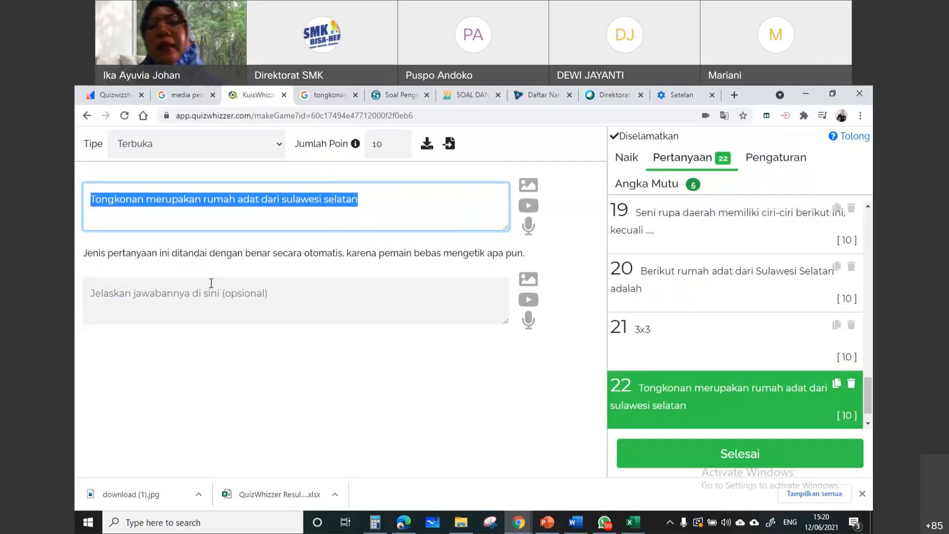
Change question 22's type to Seret dan Jatuhkan ke dalam Teks and retranslate the page from English into Indonesian, closing the translation popup
click(167, 151)
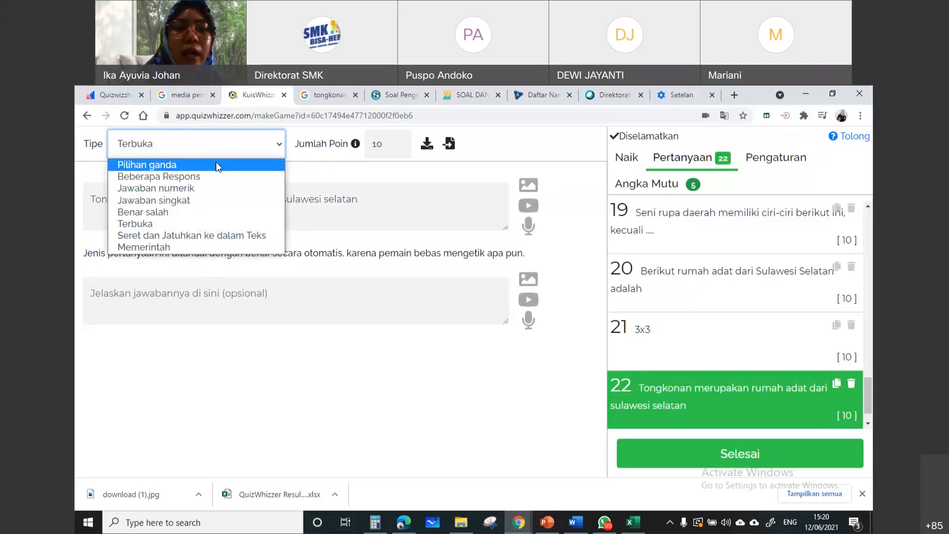
click(272, 235)
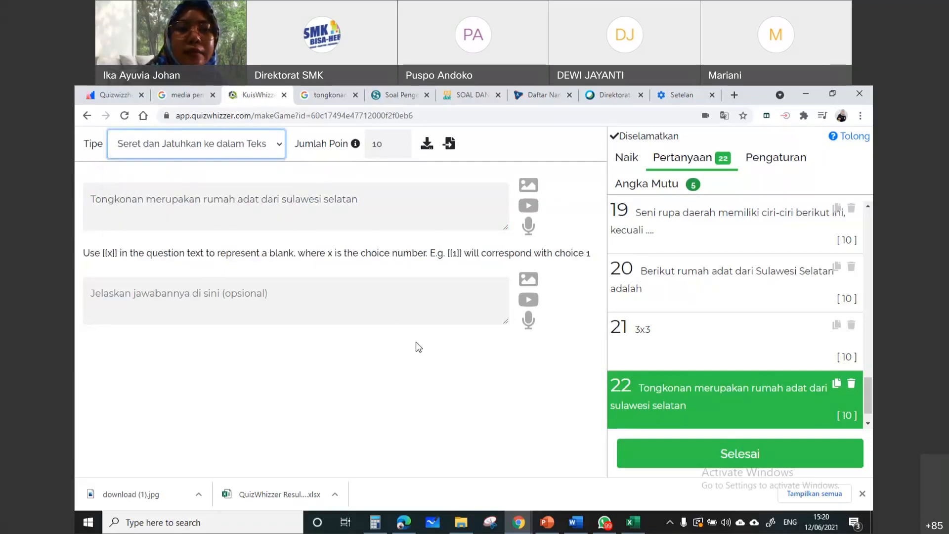
right_click(417, 342)
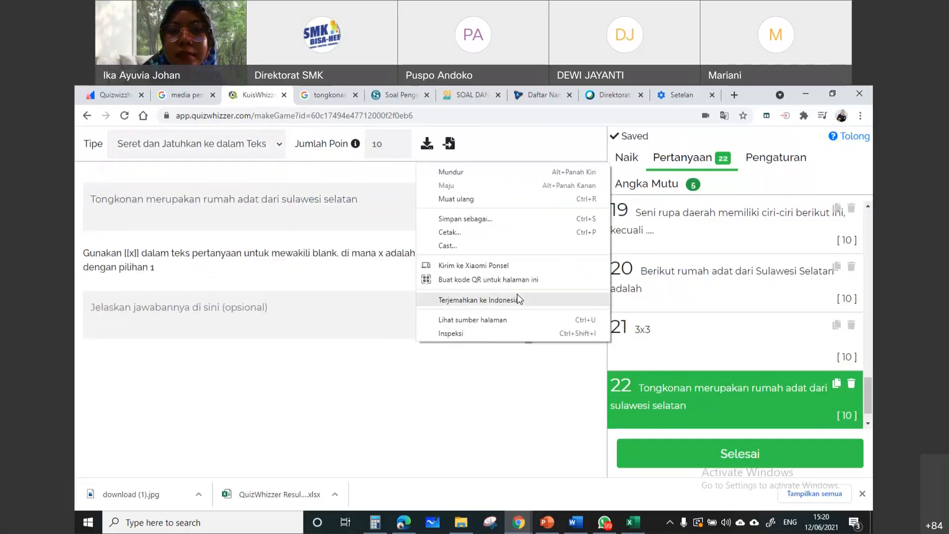
click(517, 299)
click(556, 138)
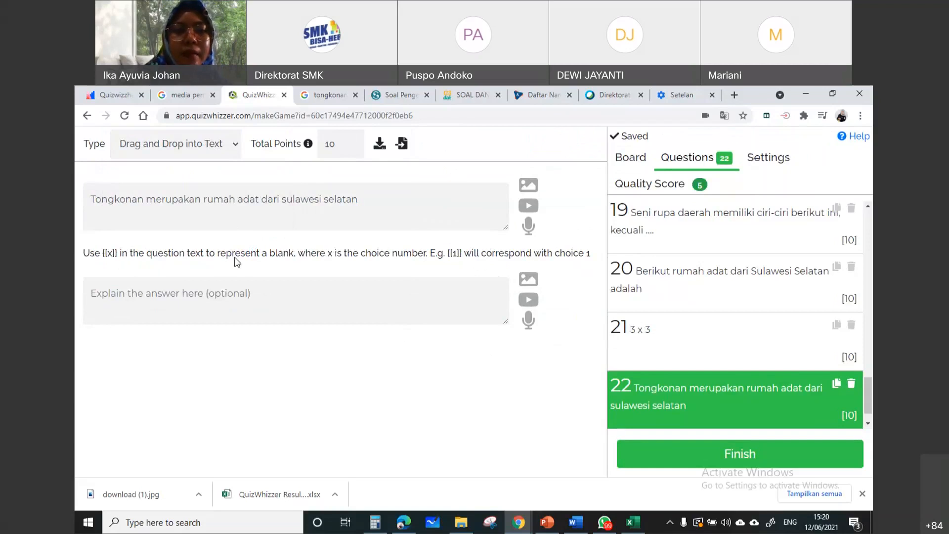
right_click(475, 358)
click(517, 335)
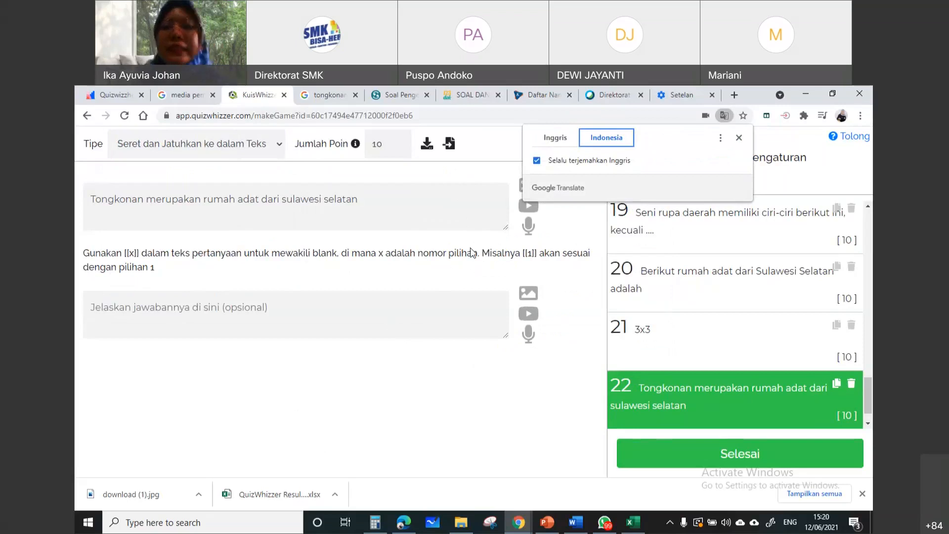
click(740, 139)
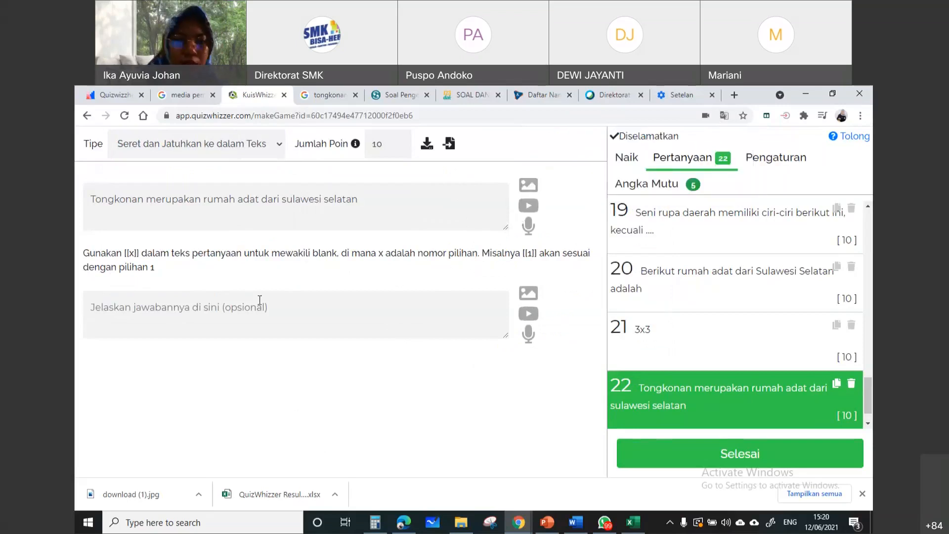
Replace question 22's text with "Rumah adat sulawesi selatan"
click(232, 306)
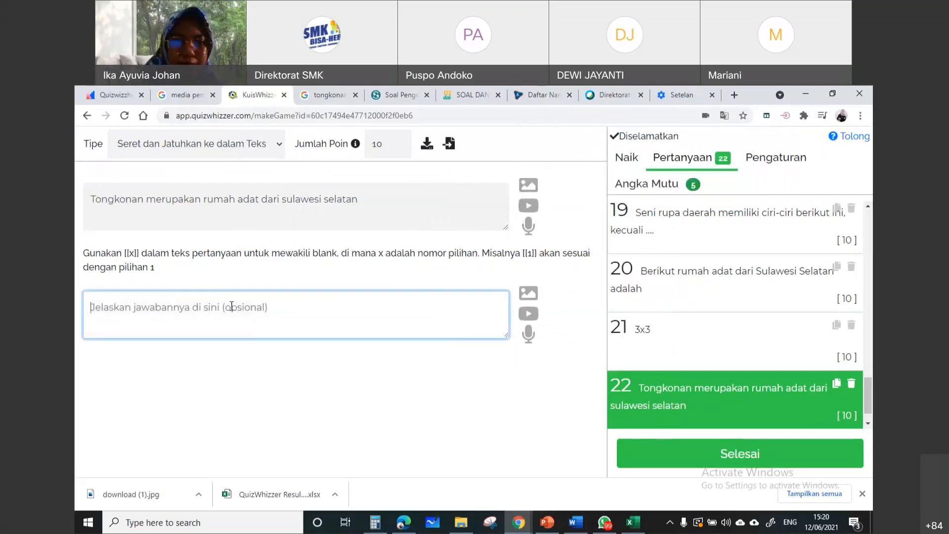
click(317, 253)
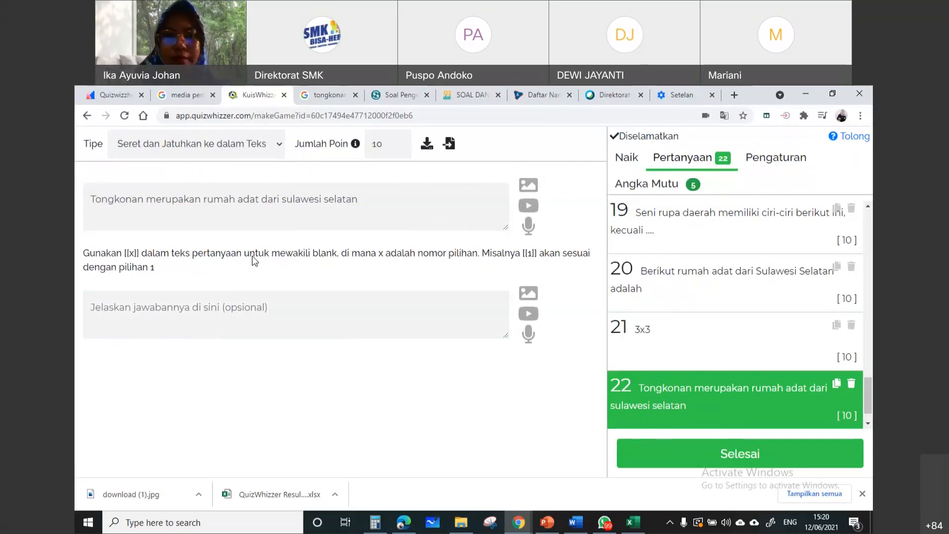
click(154, 316)
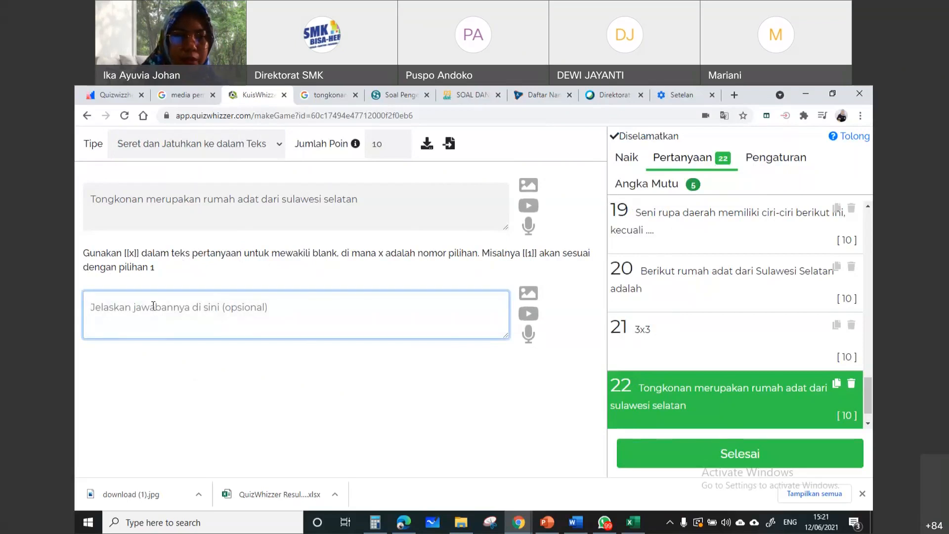
click(375, 200)
drag(375, 200, 76, 185)
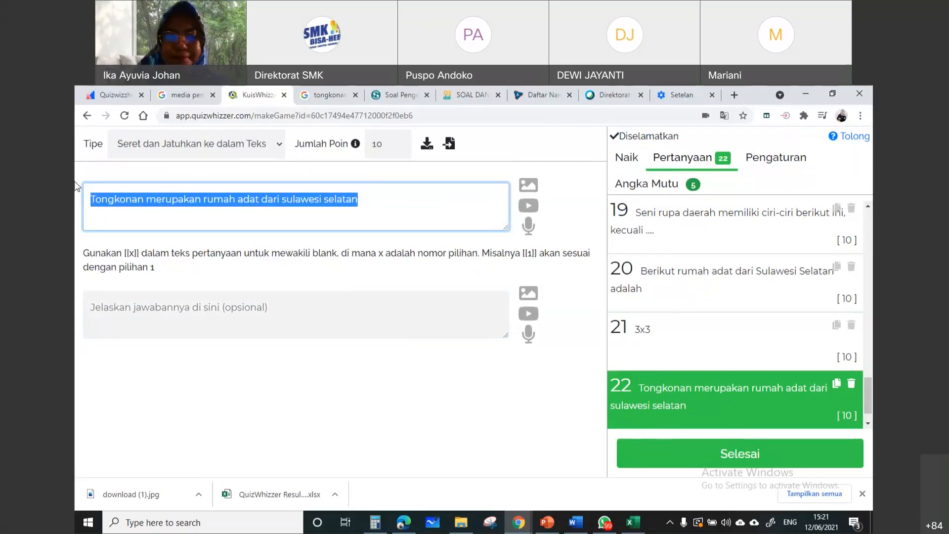
text(Rumah adat)
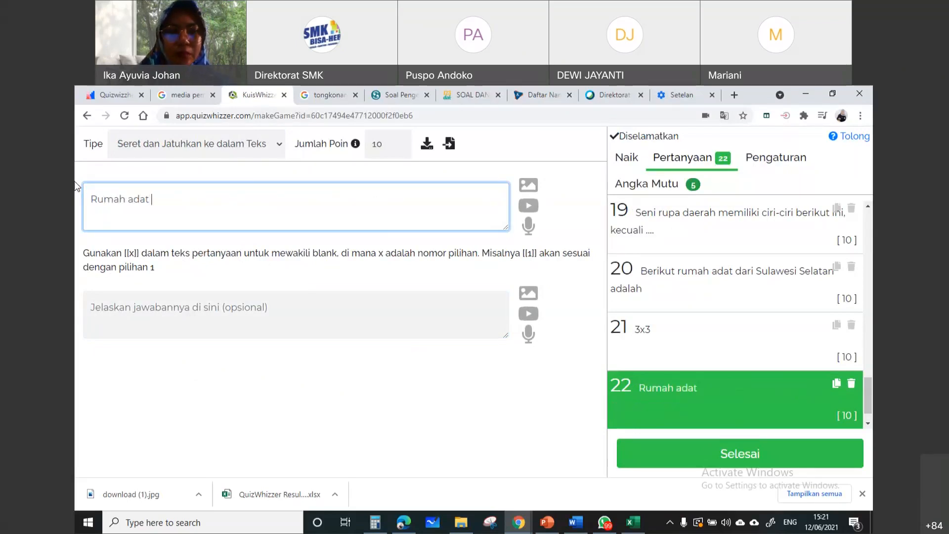
text( s)
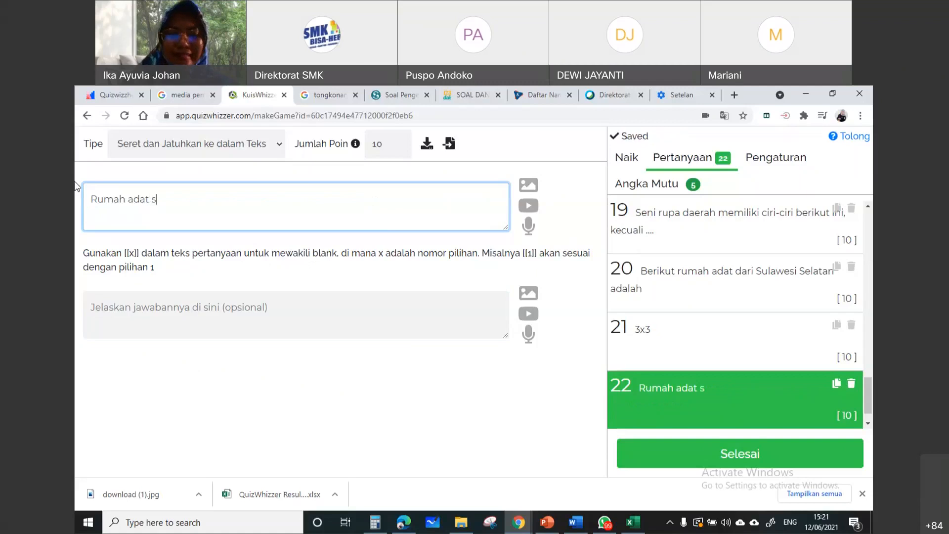
text(ulawesi selatan)
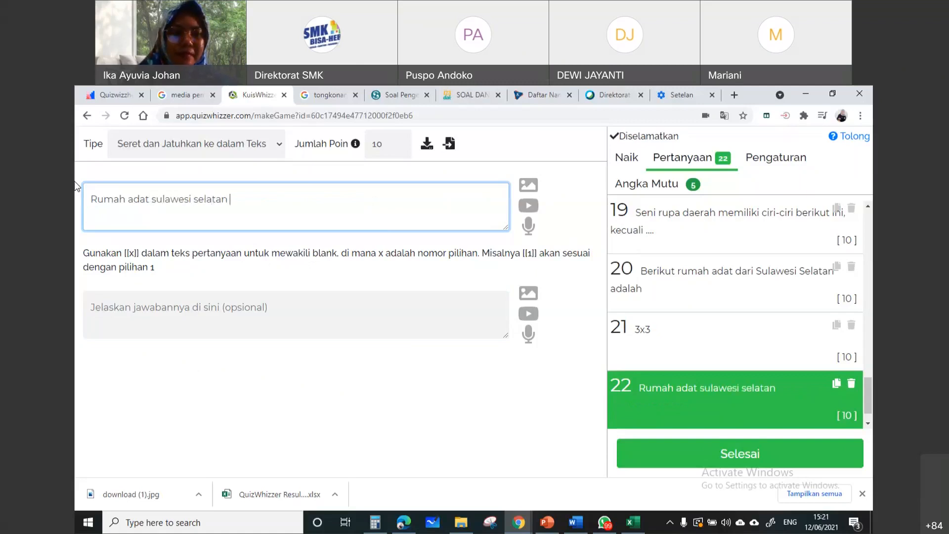
Enter Tongkonan, Balla Lompoa and Joglo on separate lines in question 22's answer explanation
click(215, 316)
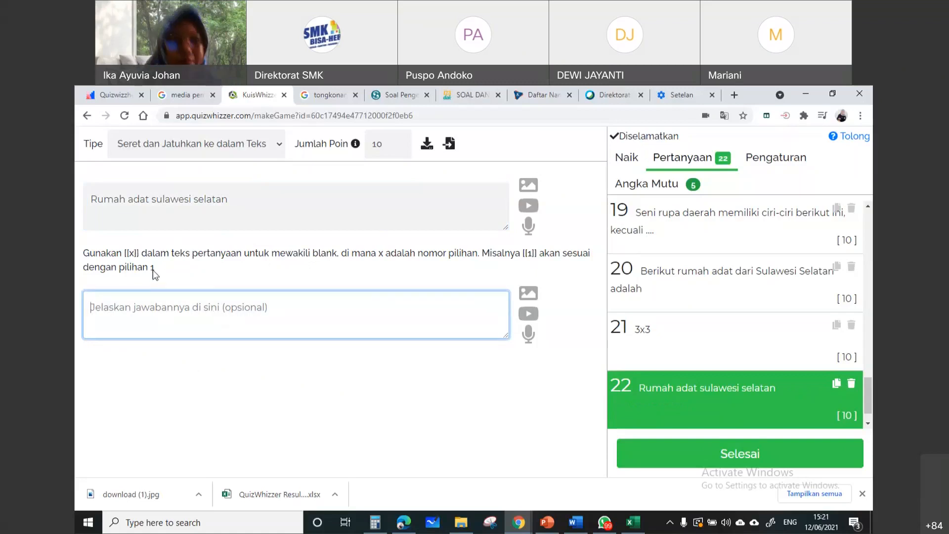
text(Tongkona)
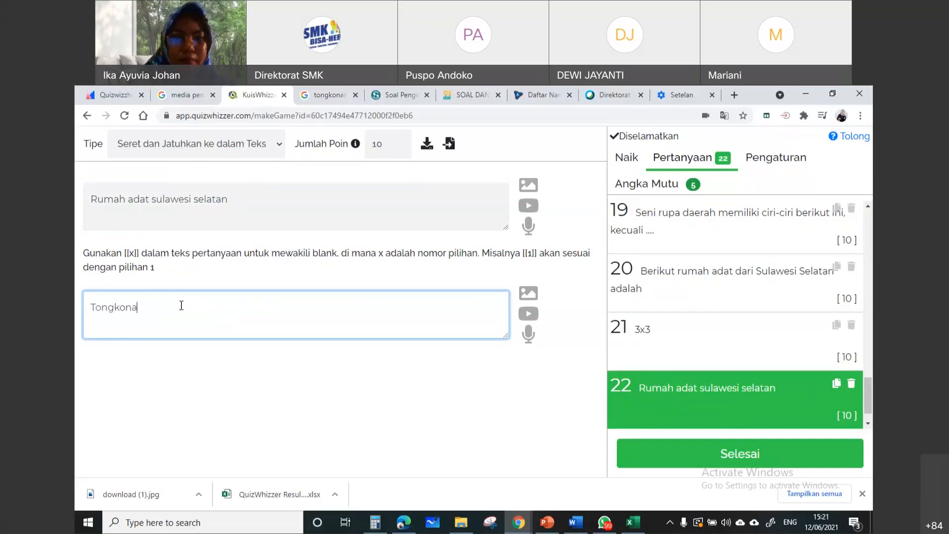
text(n)
key(Return)
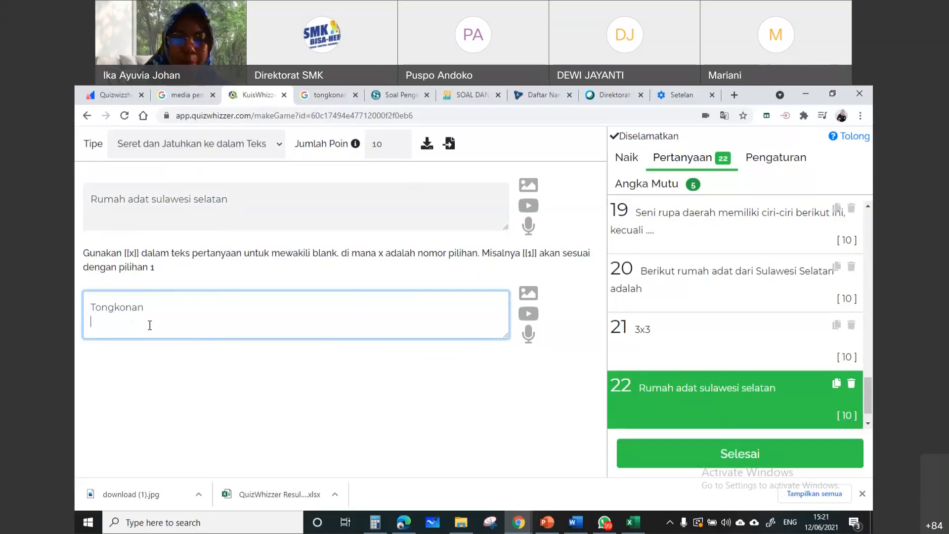
text(Balla)
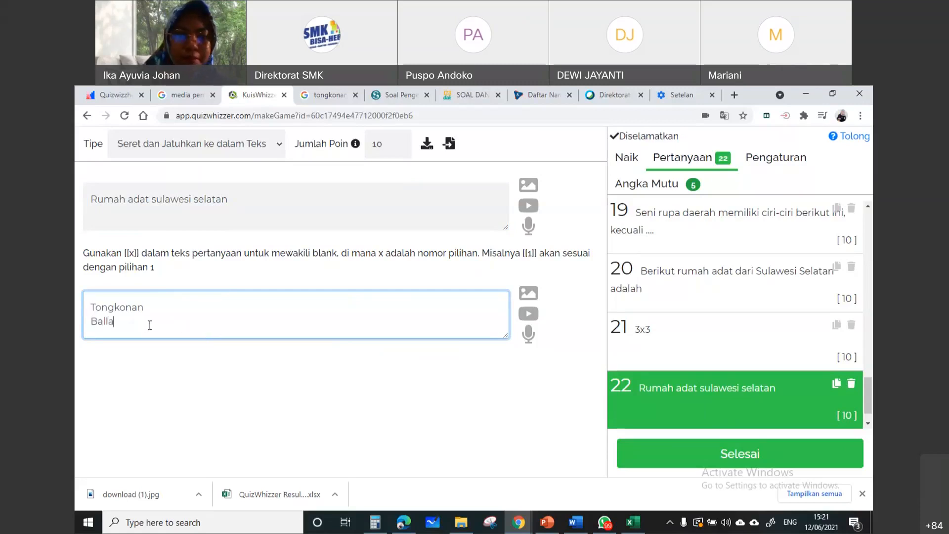
text( Lompoa)
key(Return)
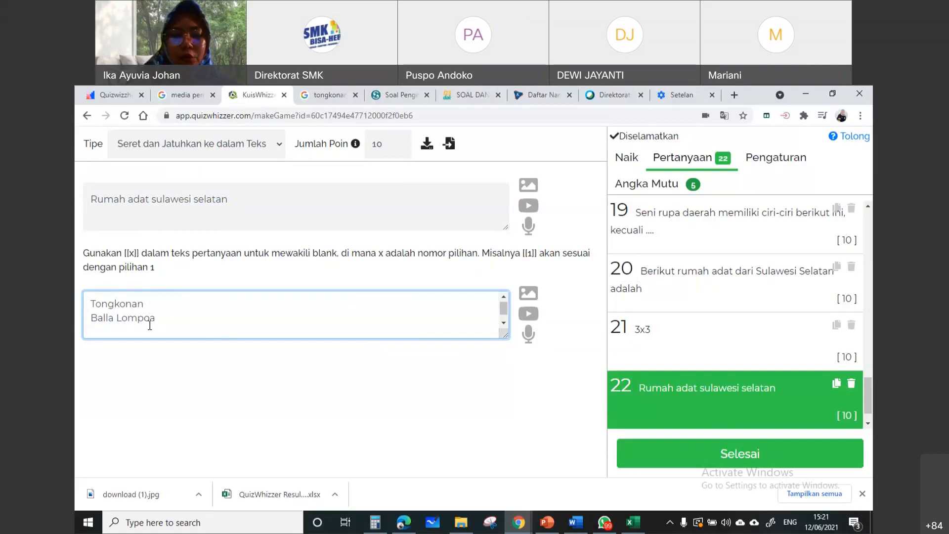
text(Joglo)
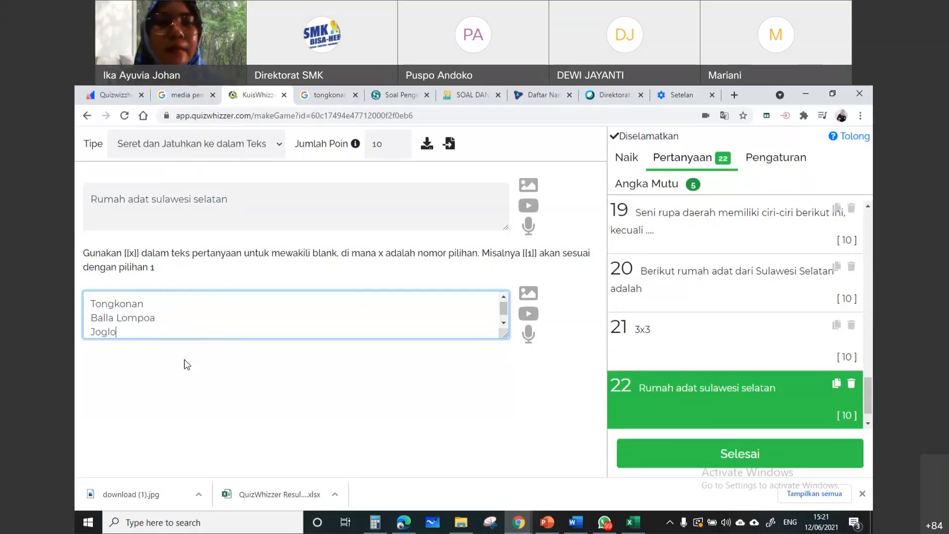
click(234, 386)
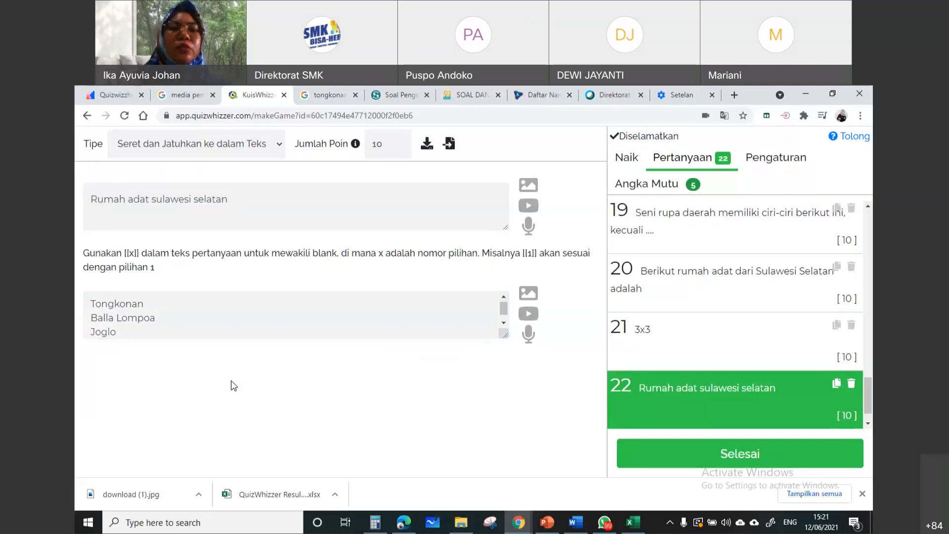
Change question 22's type to Memerintah and try moving the first draggable item below the second
click(270, 149)
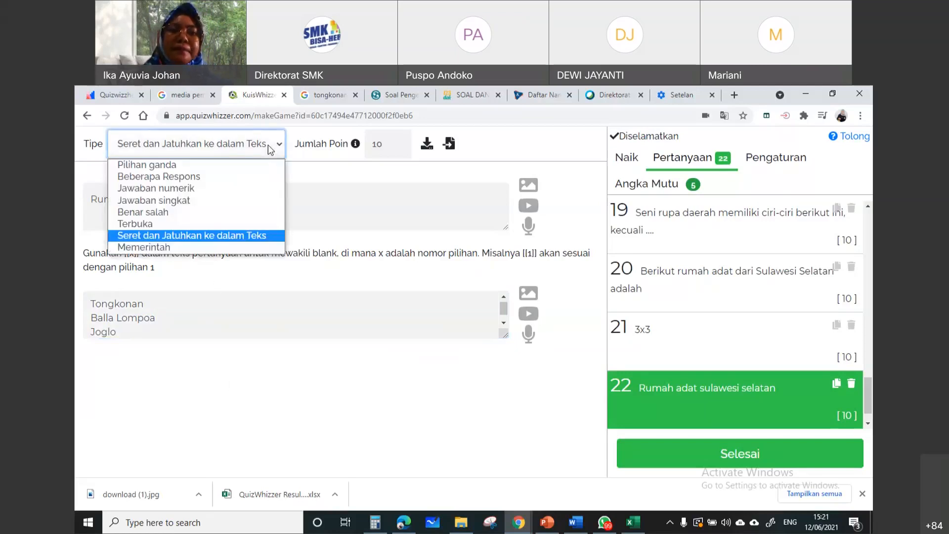
click(281, 248)
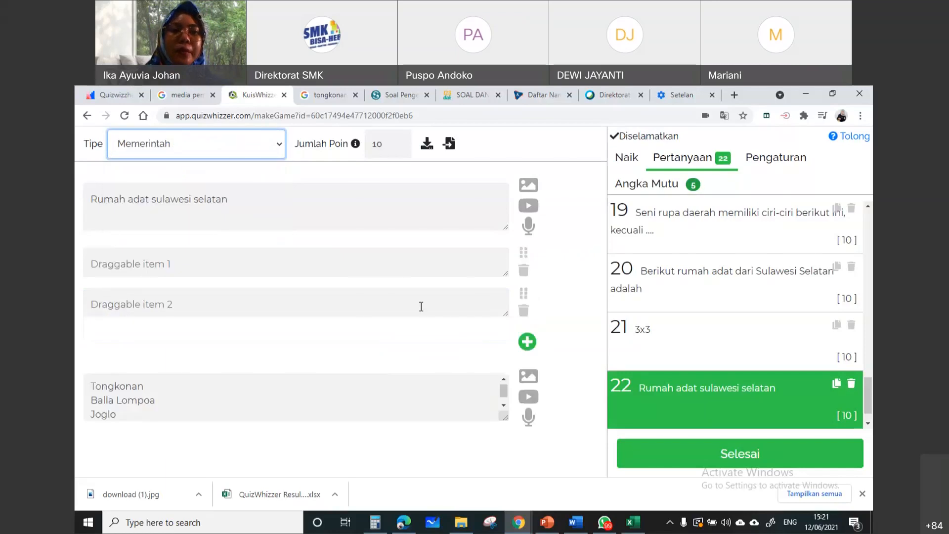
right_click(574, 246)
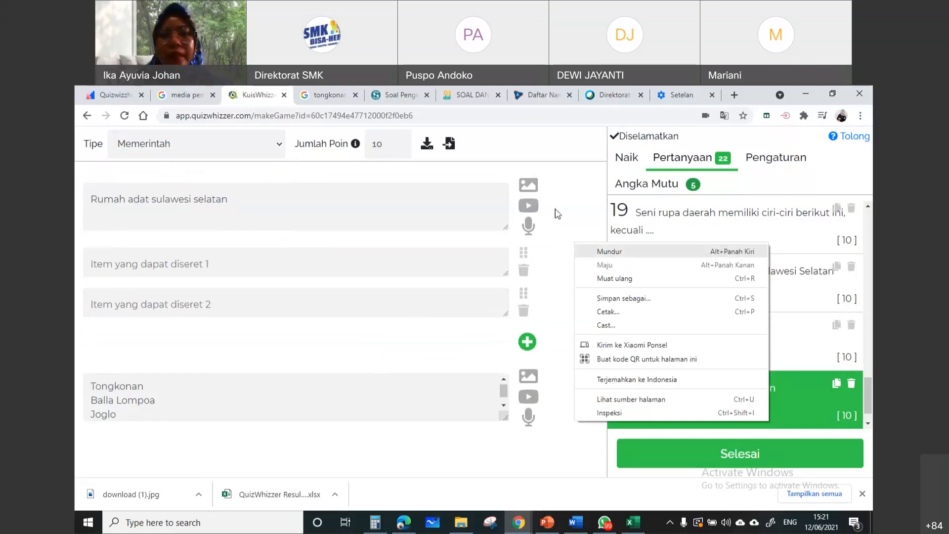
click(573, 233)
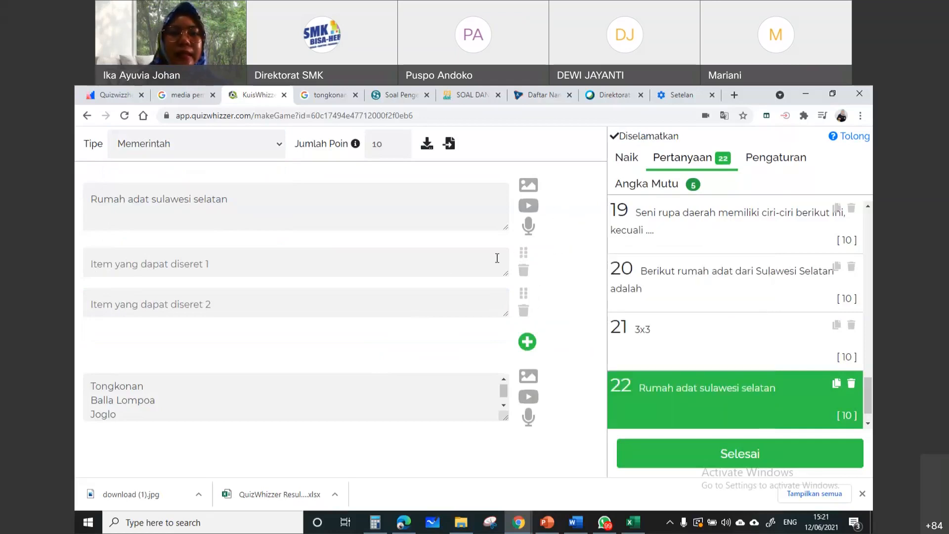
click(449, 256)
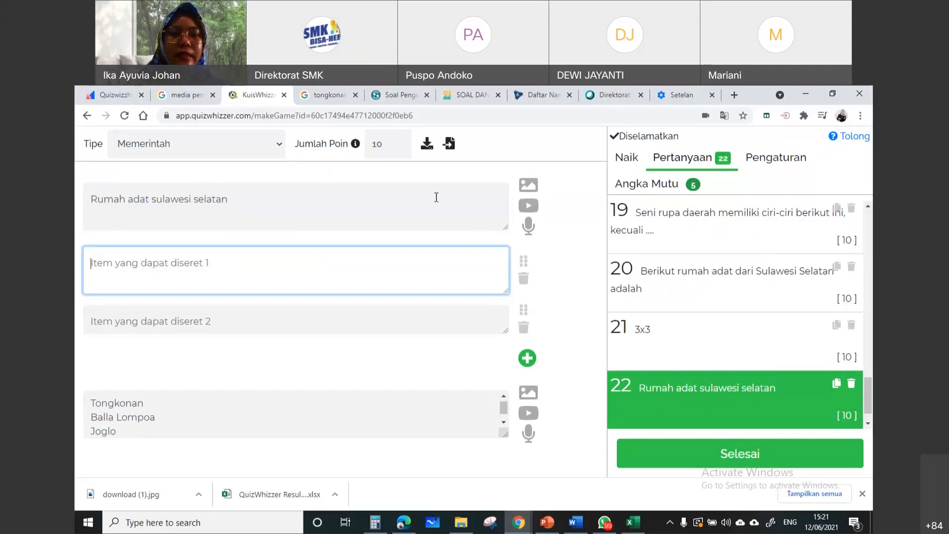
drag(523, 260, 522, 340)
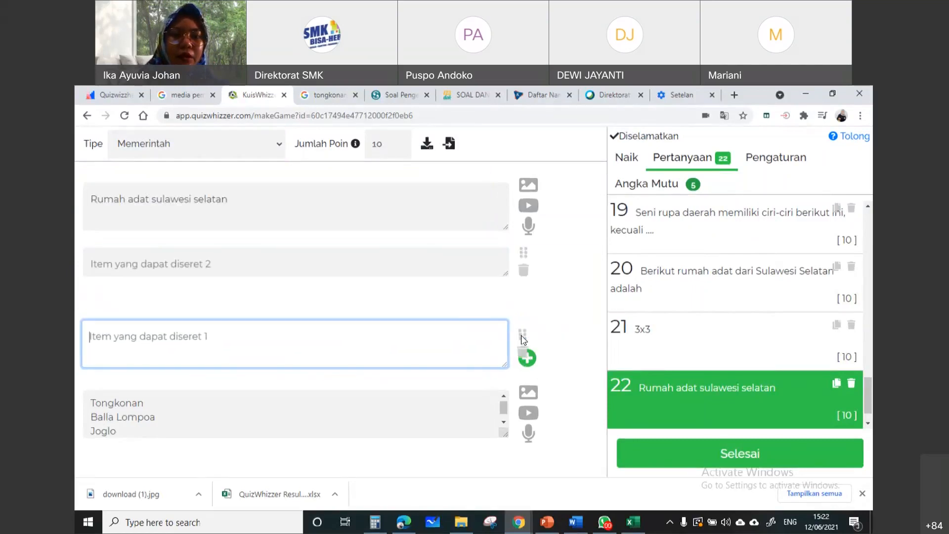
Replace question 22's text with "Kelas Tradisional"
click(375, 193)
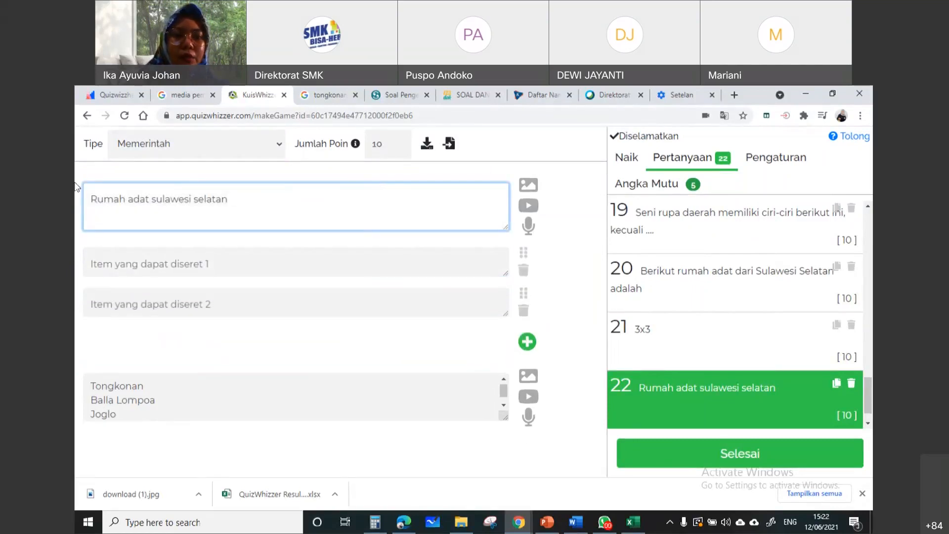
key(ctrl+a)
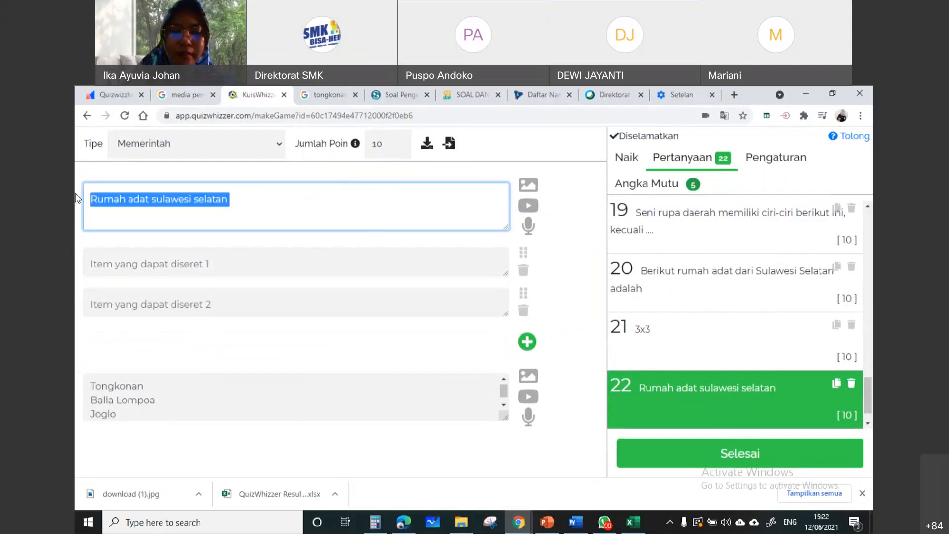
text(Kel)
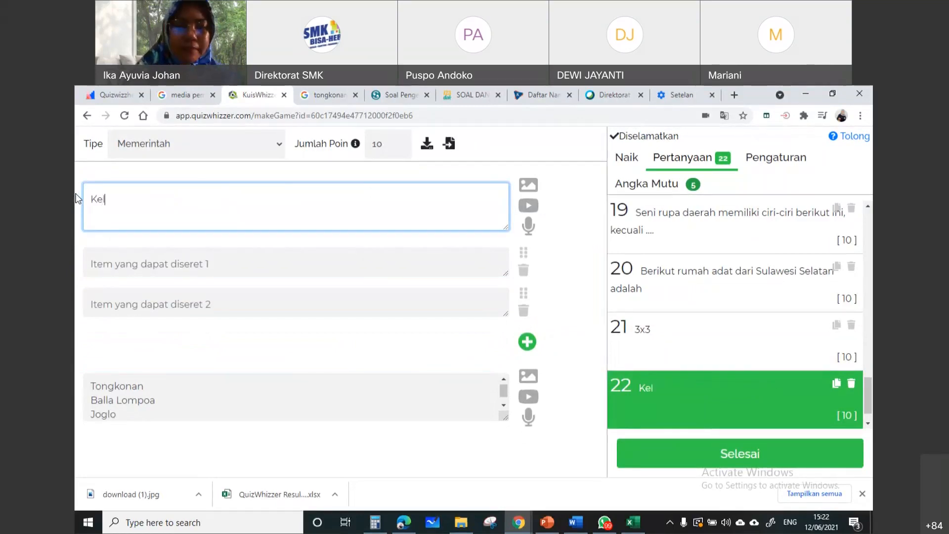
key(BackSpace)
key(BackSpace)
text(Kelas T)
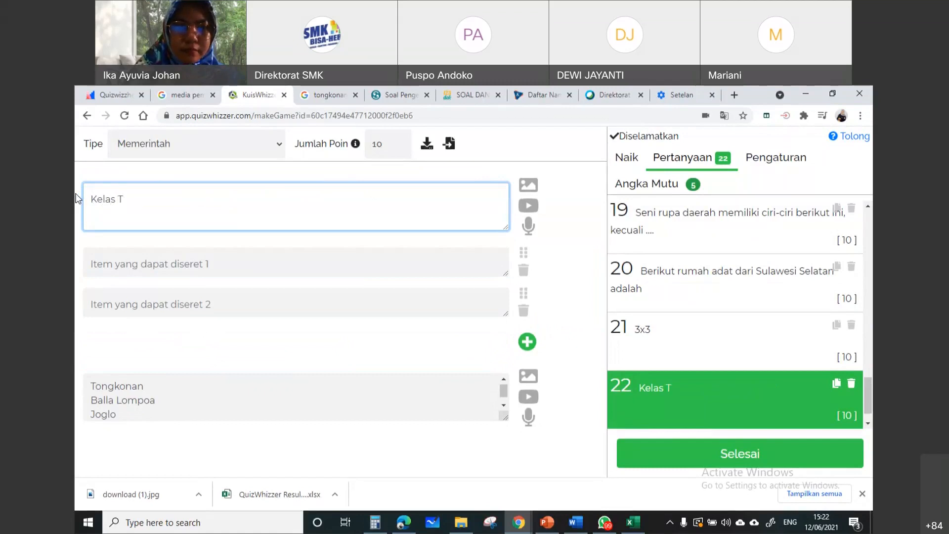
text(ra)
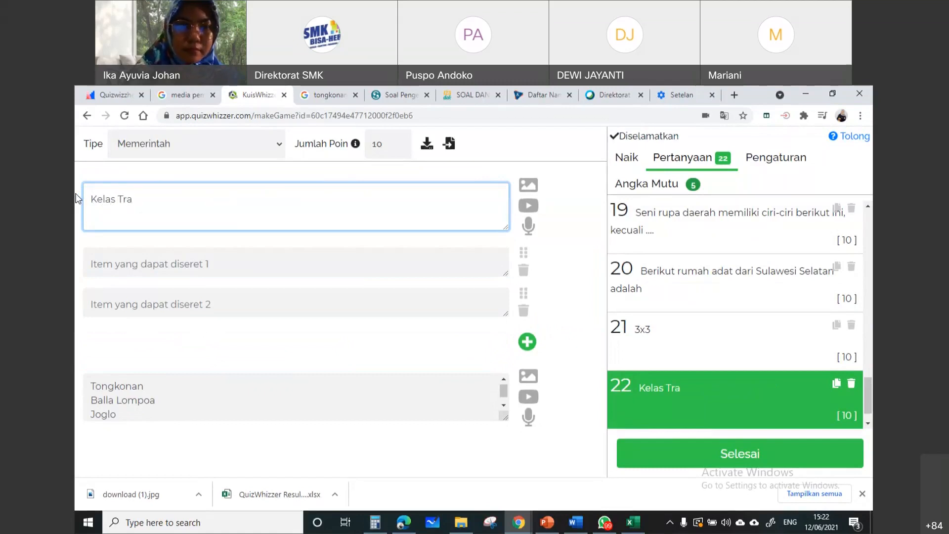
text(diso)
key(BackSpace)
text(onal)
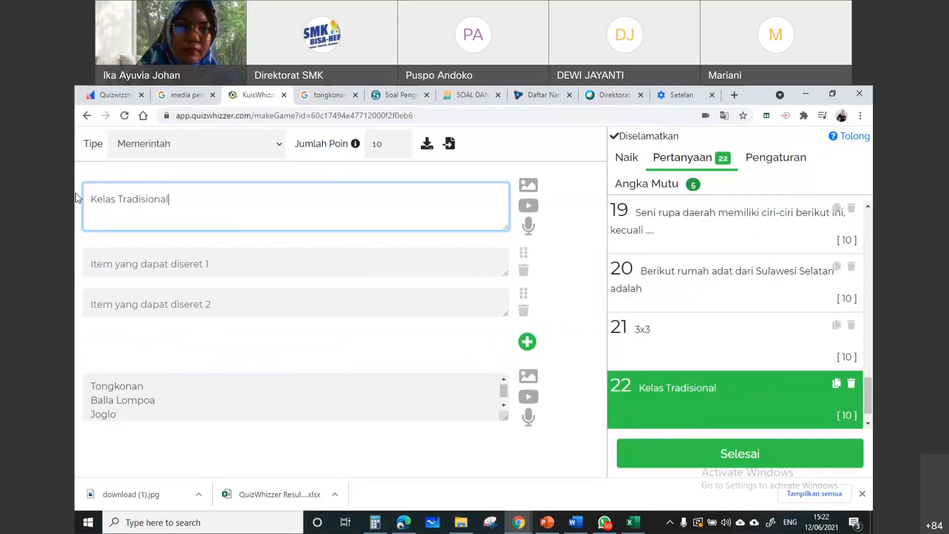
Enter "Diskusi di dalam ruang yang sama" as question 22's first draggable item
click(144, 264)
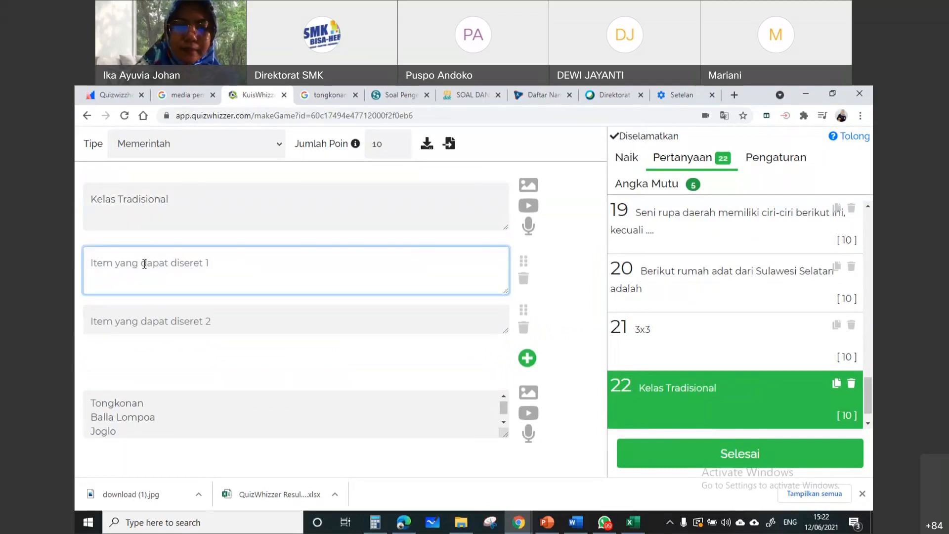
text(Diskusi di dalam ruang yang sama)
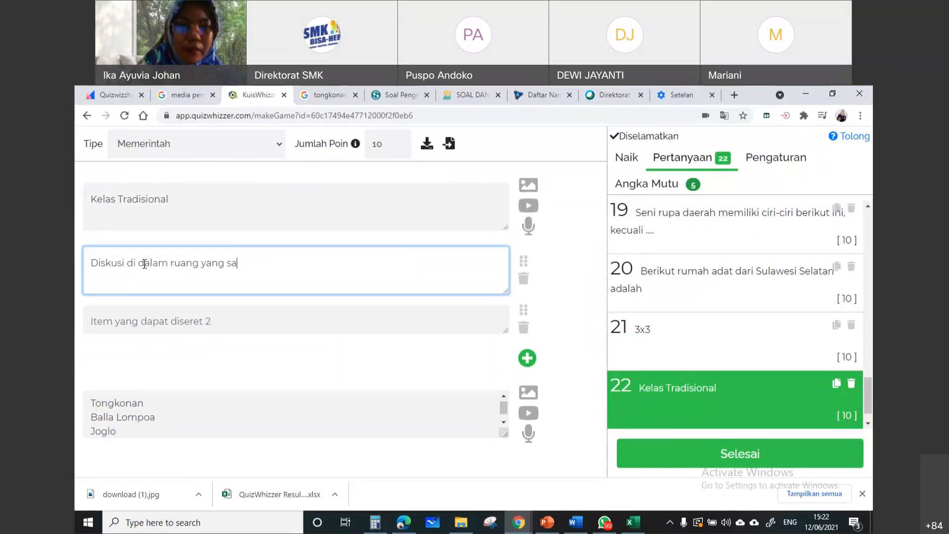
Enter "mencari sumber informasi lewat browser" as question 22's second draggable item and move "Diskusi di dalam ruang yang sama" below it
click(160, 322)
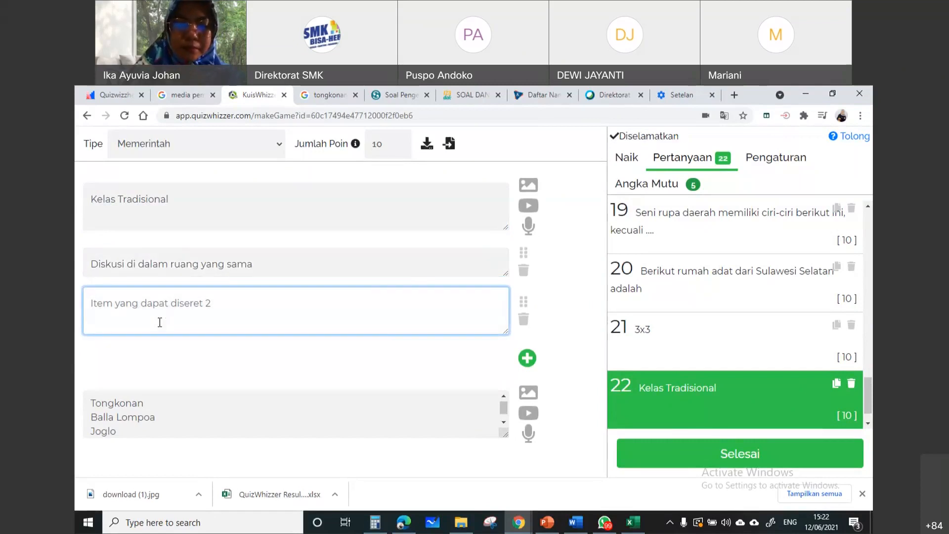
text(mencari sumber informa)
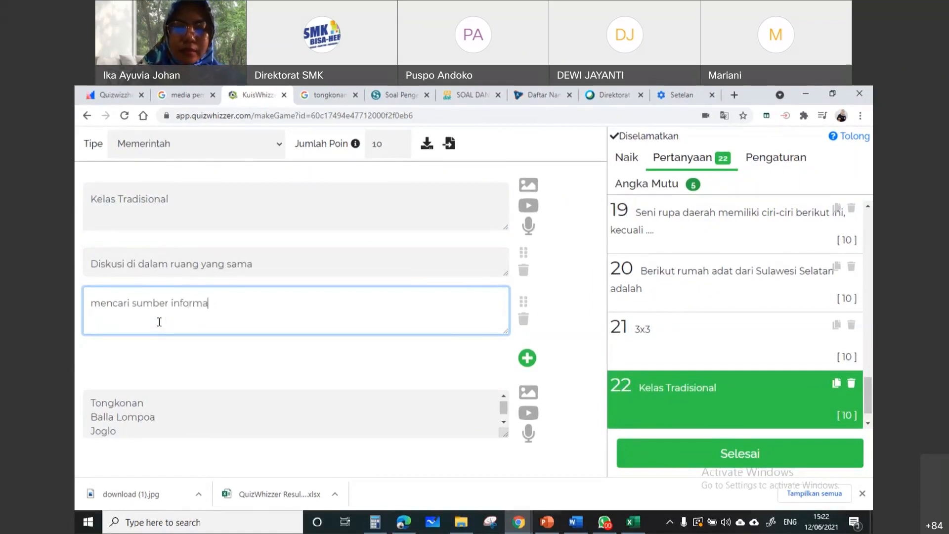
text(si lewat browser)
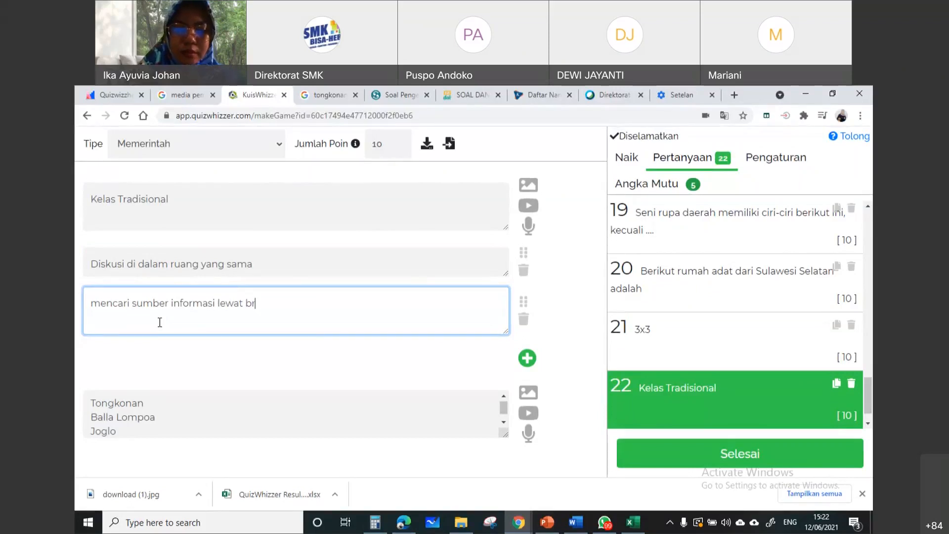
click(249, 361)
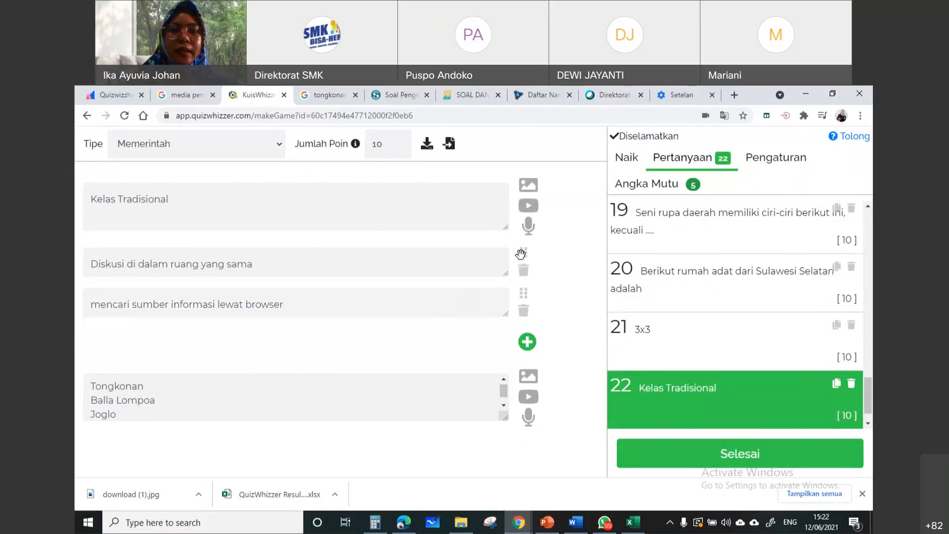
drag(534, 251, 490, 259)
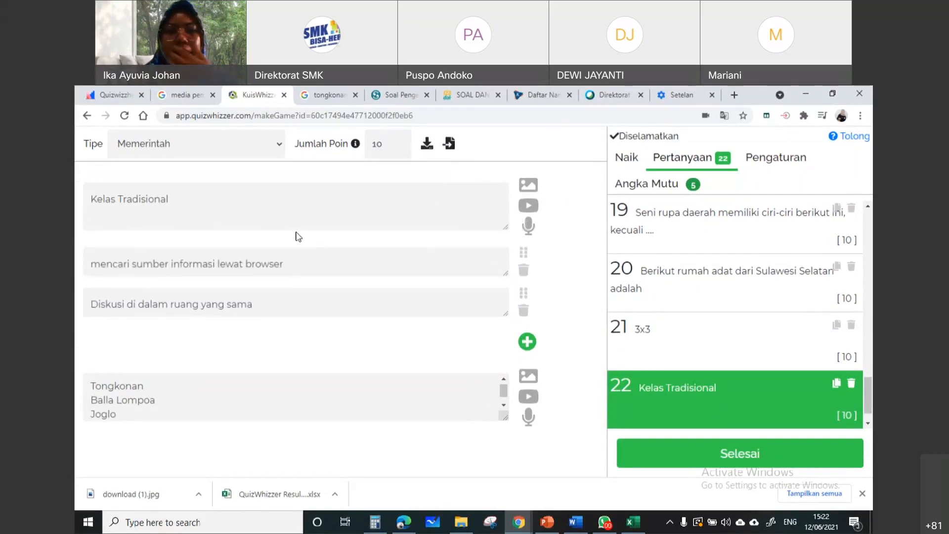
Change question 22's type to Pilihan ganda, mark answer A as correct and finish editing the game
click(256, 148)
click(250, 160)
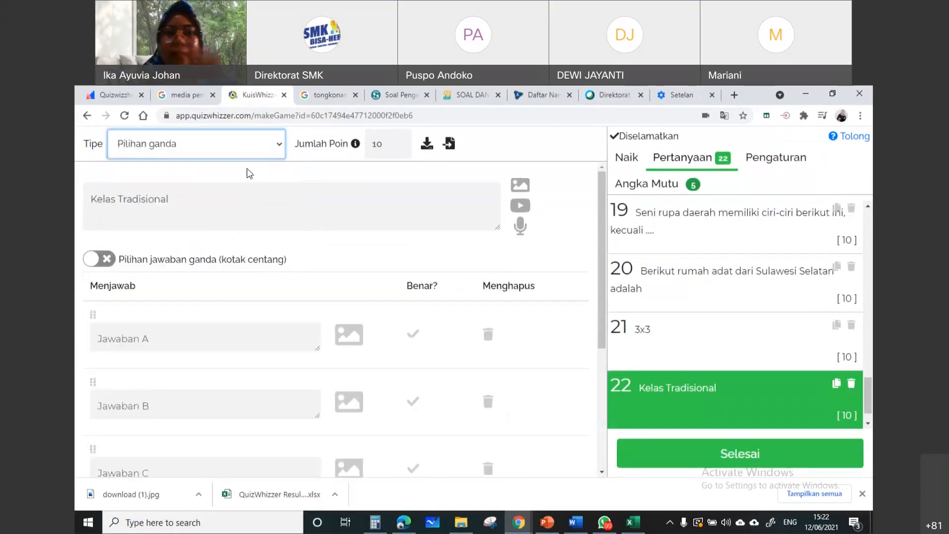
click(741, 451)
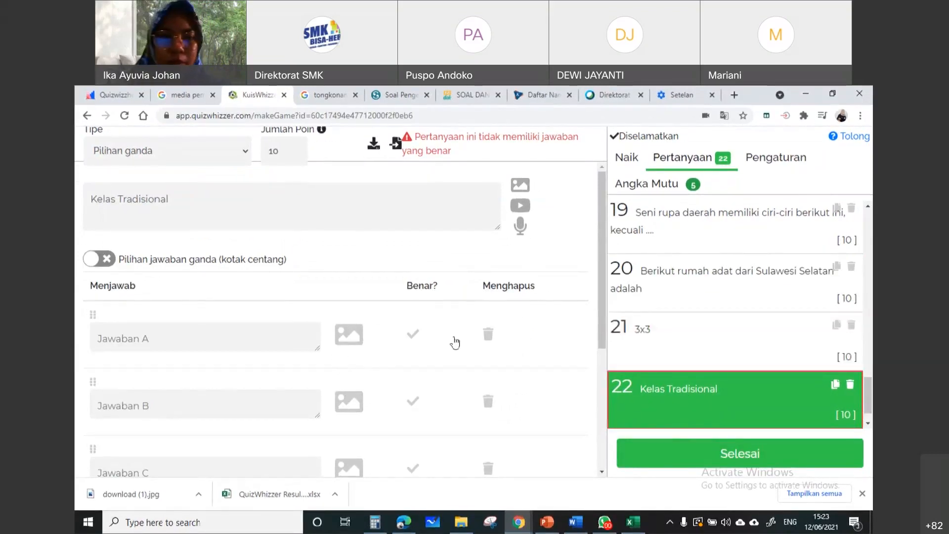
click(414, 333)
click(714, 448)
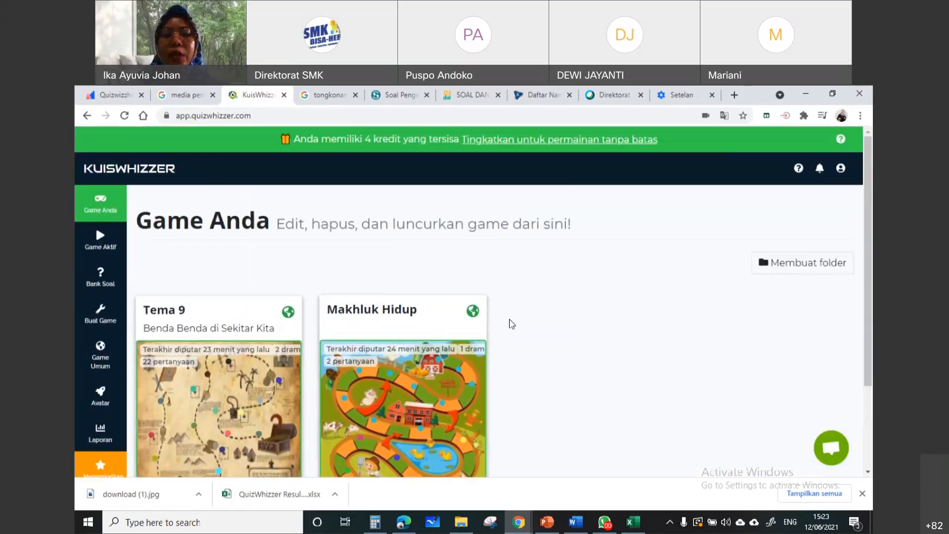
Display Tema 9's shareable link, highlight the full address and close the sharing dialog, repeating this to demonstrate it
scroll(521, 341, down, 2)
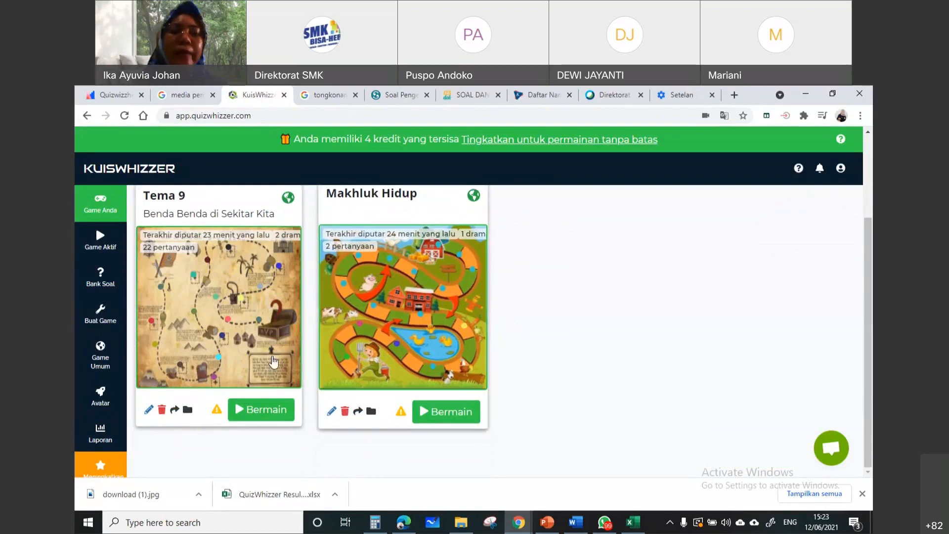
click(173, 412)
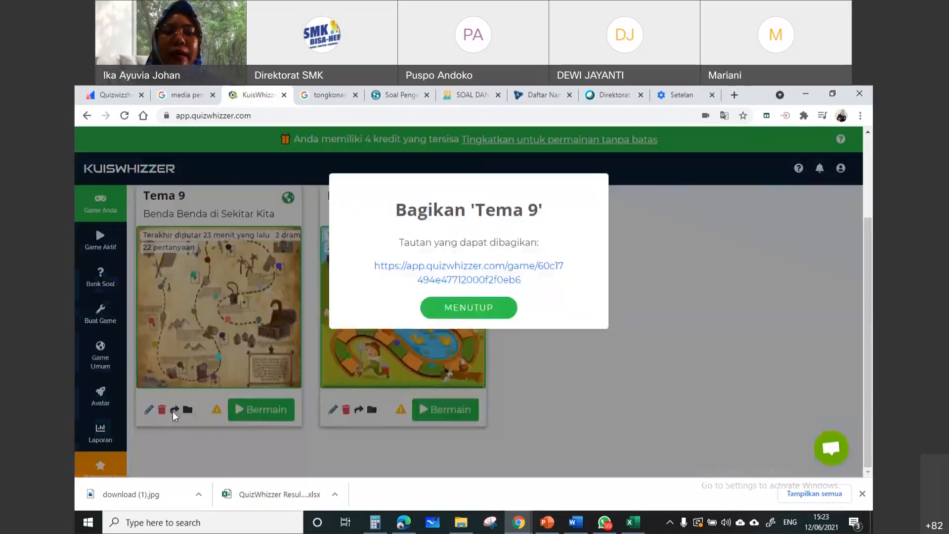
drag(375, 266, 542, 288)
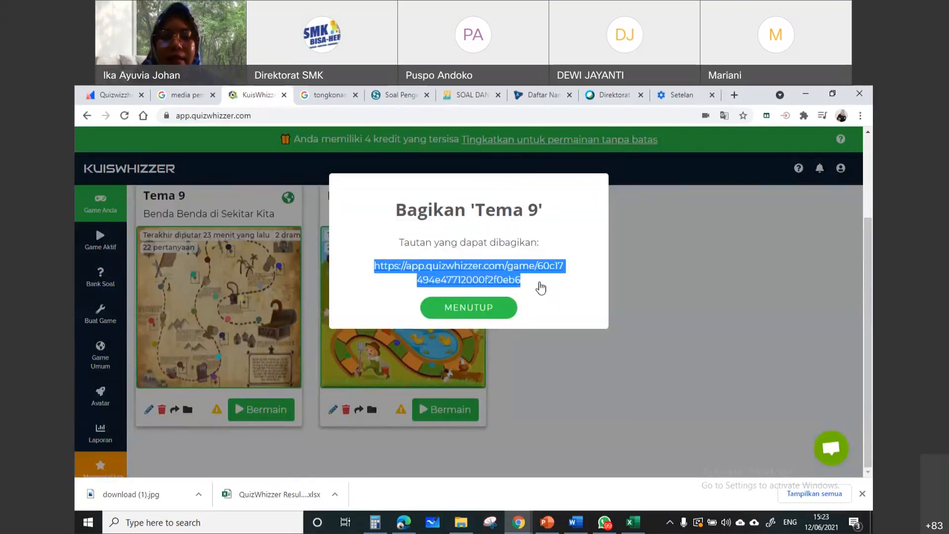
click(647, 258)
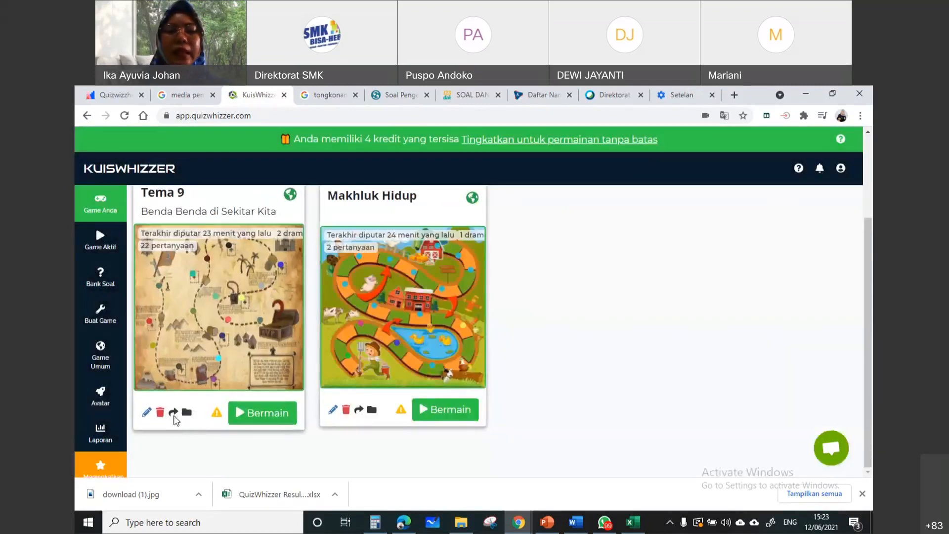
click(173, 412)
drag(369, 267, 534, 292)
click(684, 354)
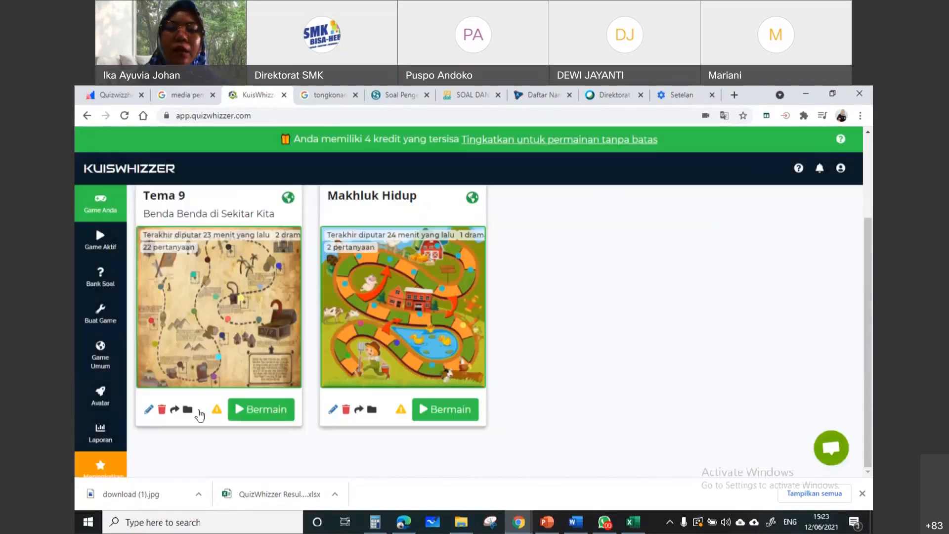
click(173, 412)
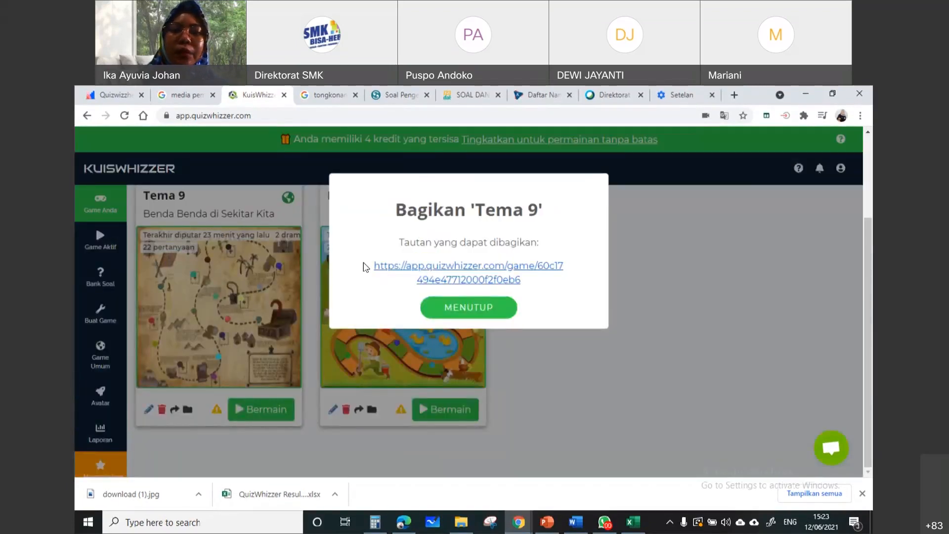
drag(369, 266, 602, 291)
click(634, 331)
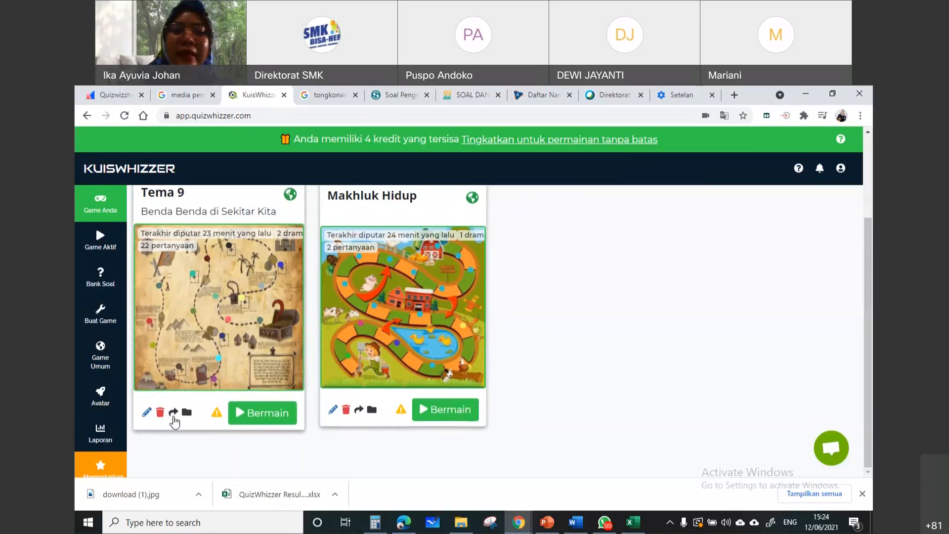
click(174, 415)
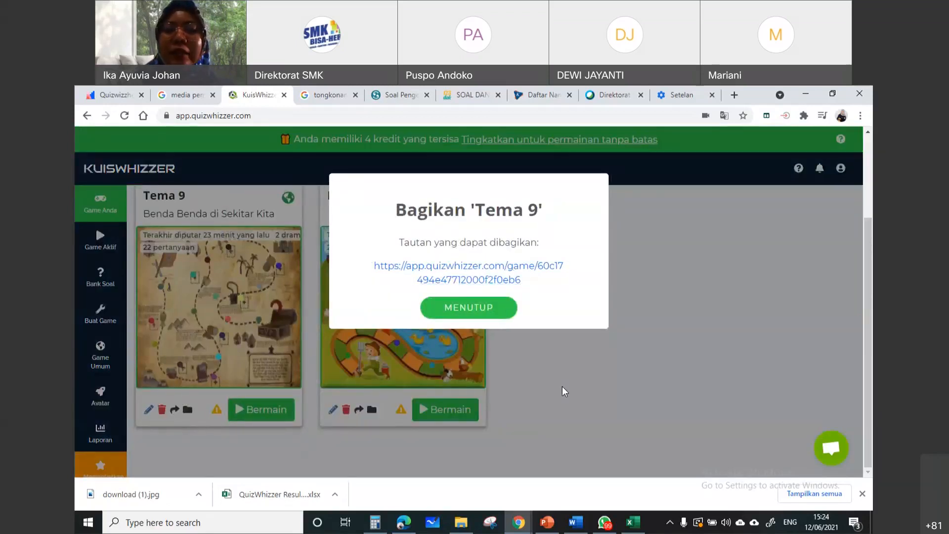
click(503, 326)
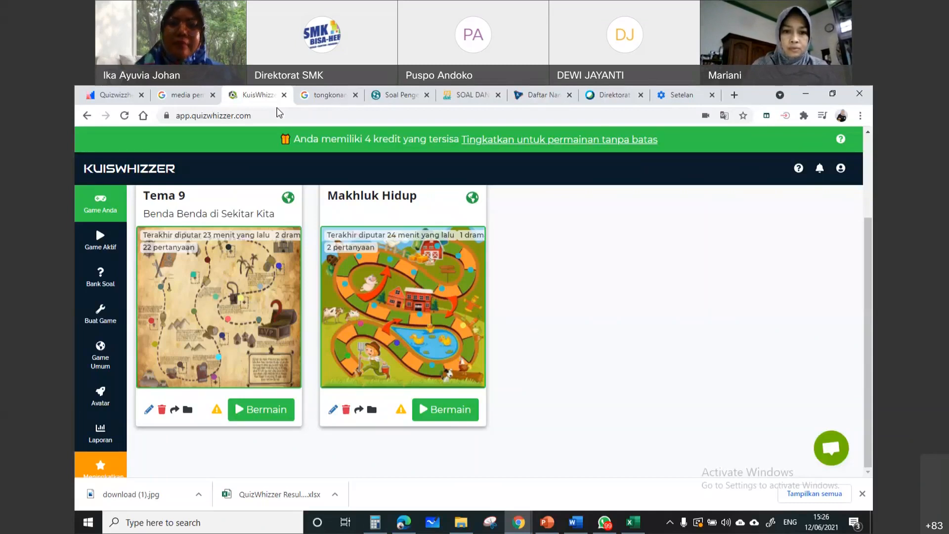
Open Tema 9 for editing, look over its questions and game board, and return to the games list
click(146, 415)
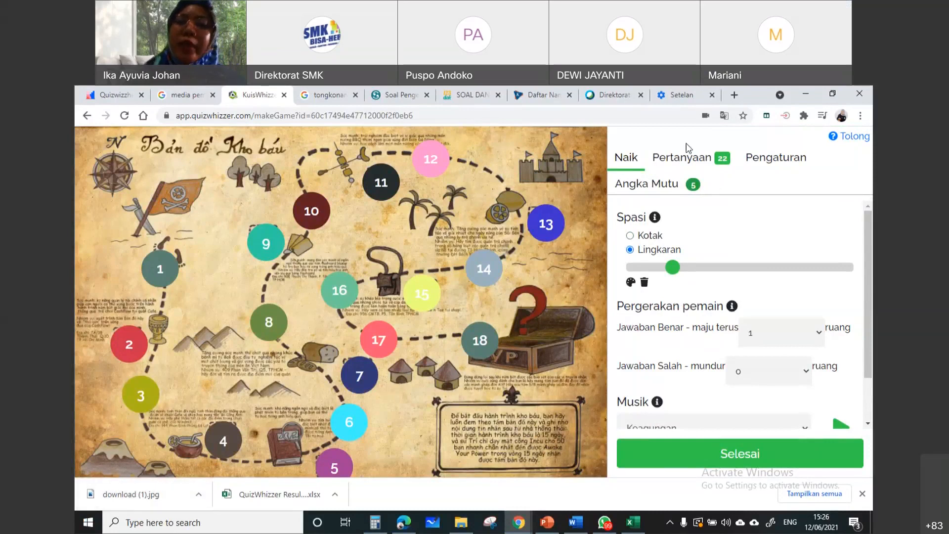
click(671, 159)
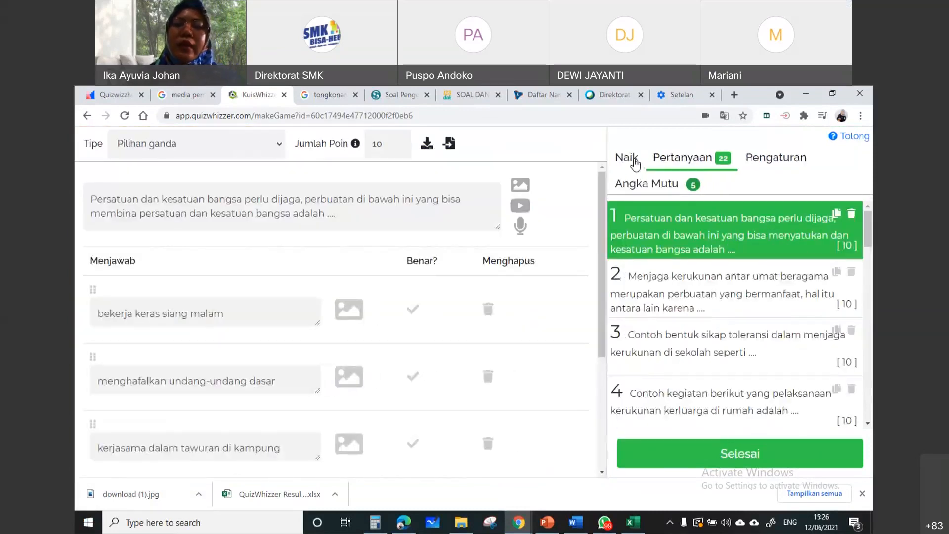
click(635, 160)
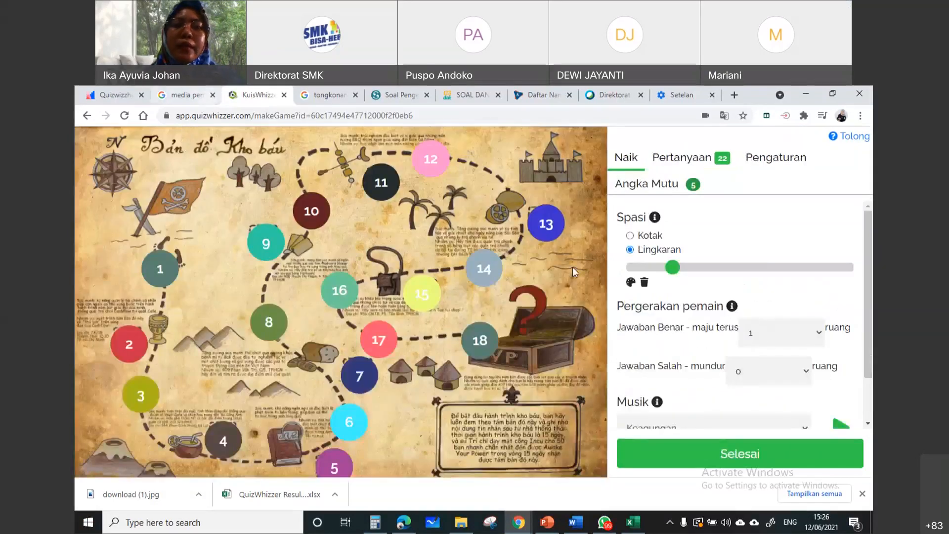
click(699, 460)
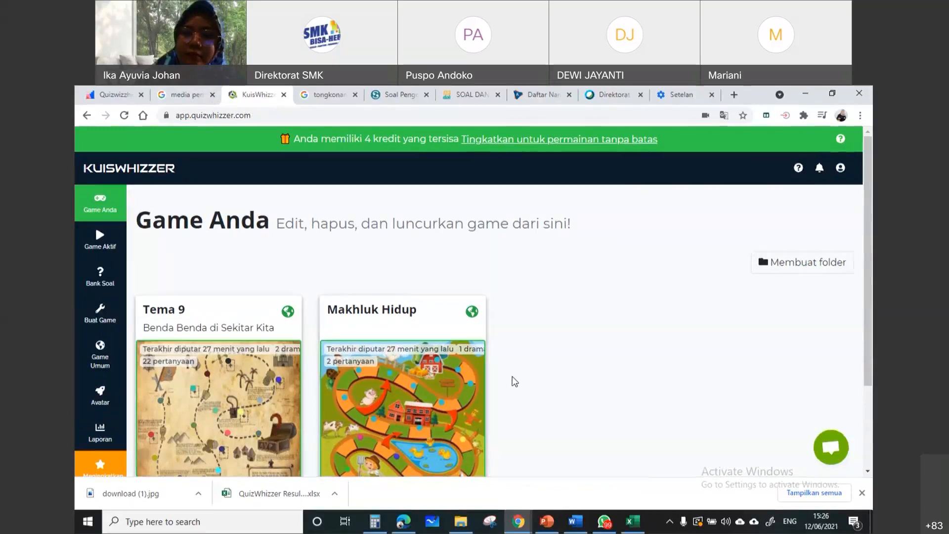
scroll(514, 385, down, 2)
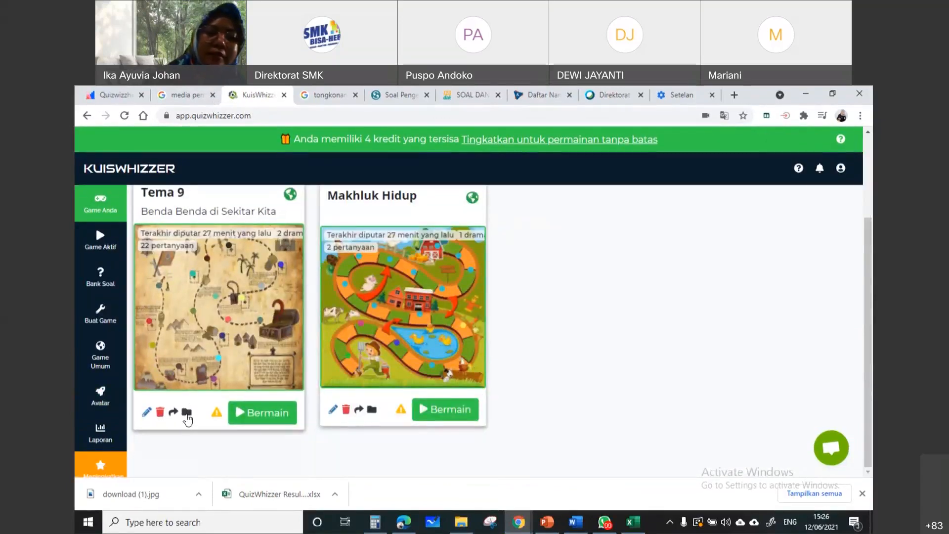
mouse_move(221, 420)
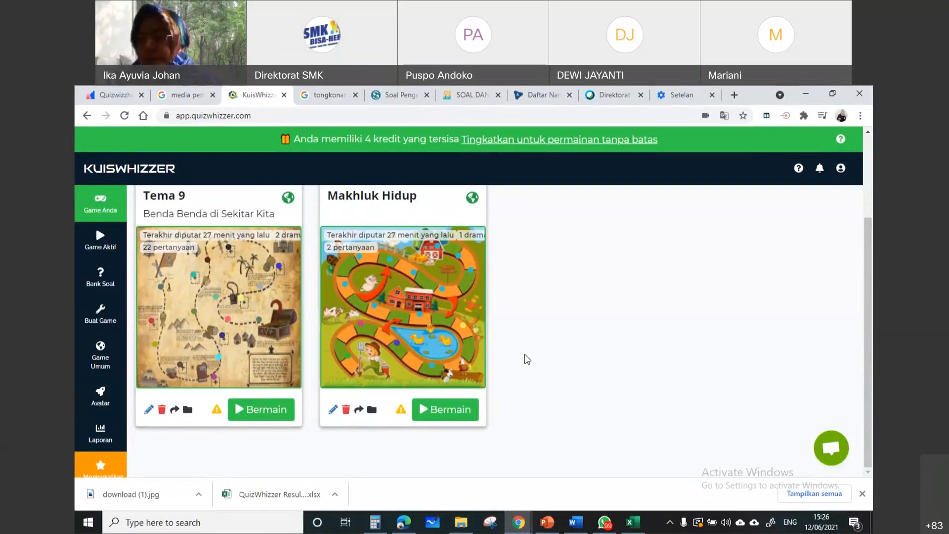
mouse_move(633, 523)
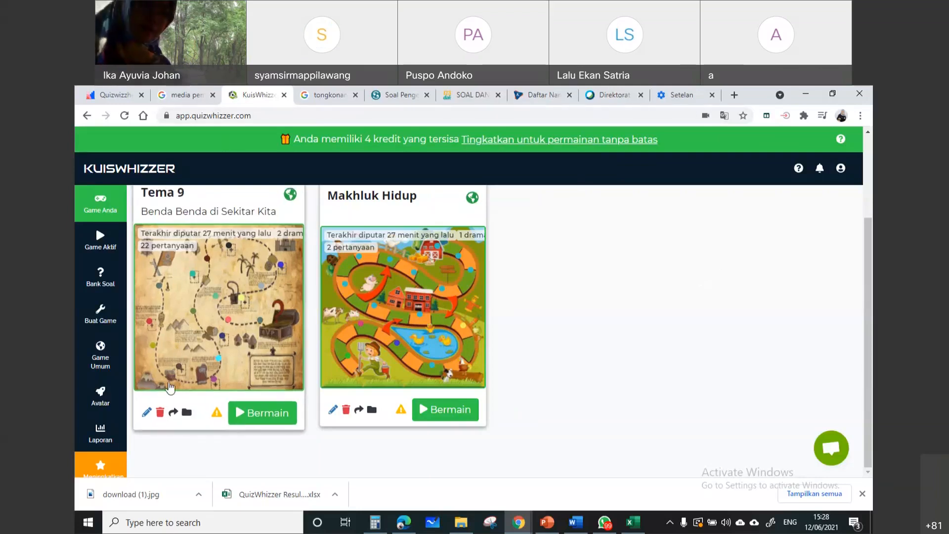
Reopen Tema 9 for editing, view its general settings and question list, and finish back to the games list
click(147, 412)
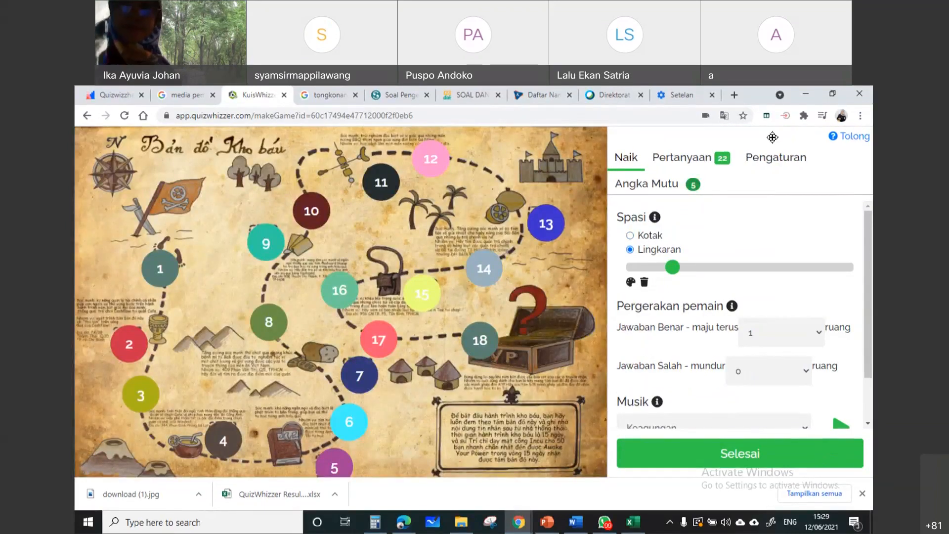
click(769, 165)
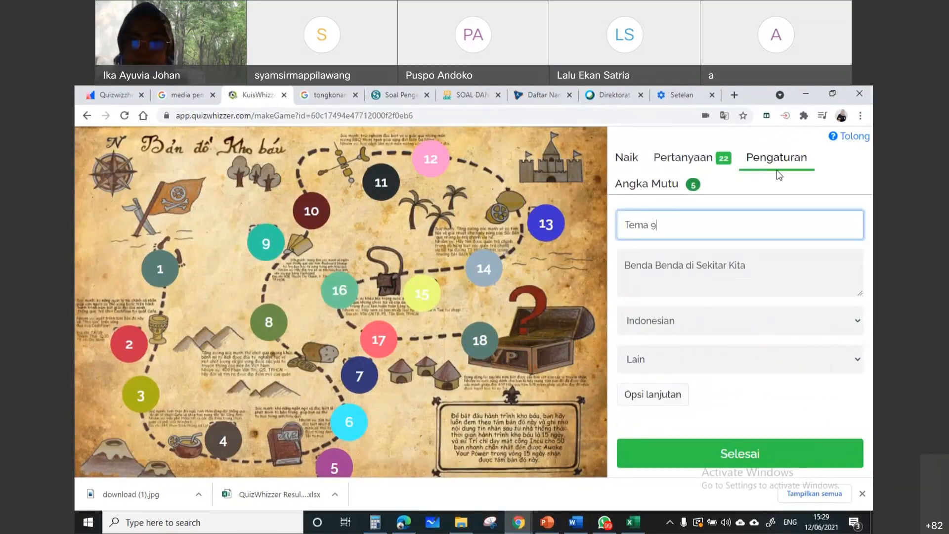
click(724, 163)
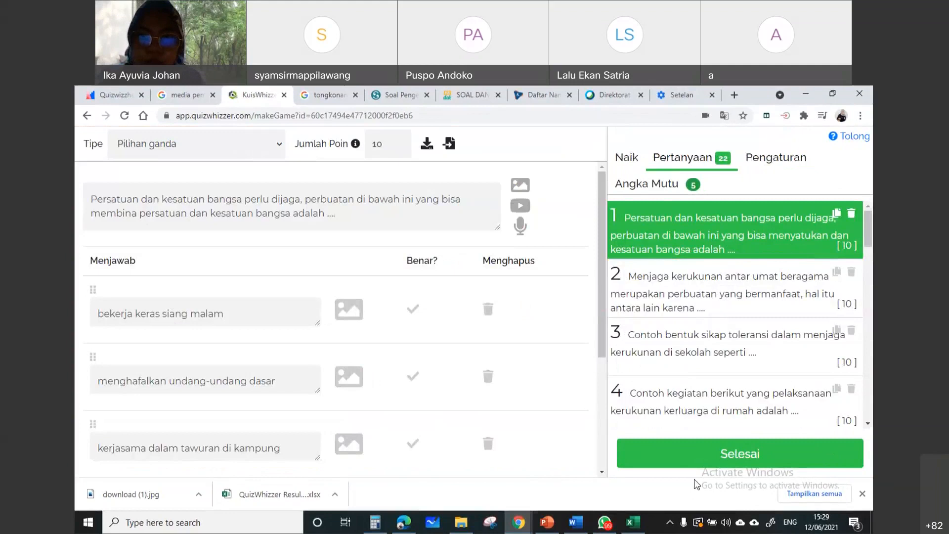
click(729, 451)
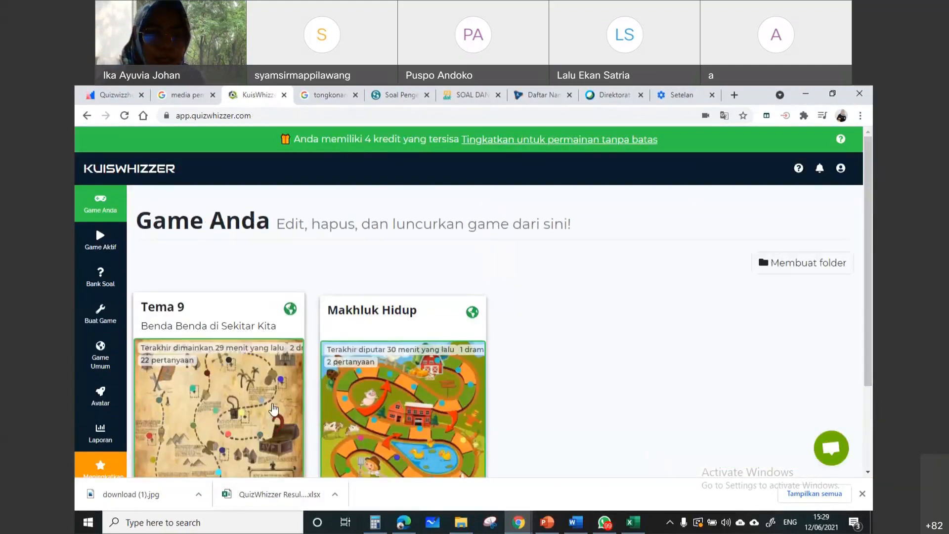
Prepare to launch Tema 9 in live mode and enable "Acak pertanyaan untuk setiap pemain"
scroll(273, 409, down, 2)
click(255, 413)
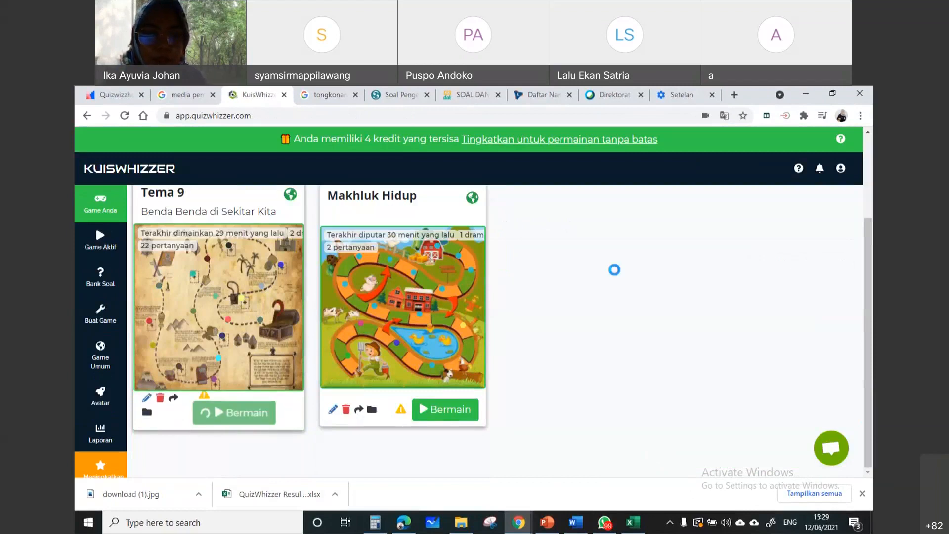
click(657, 369)
scroll(584, 271, down, 2)
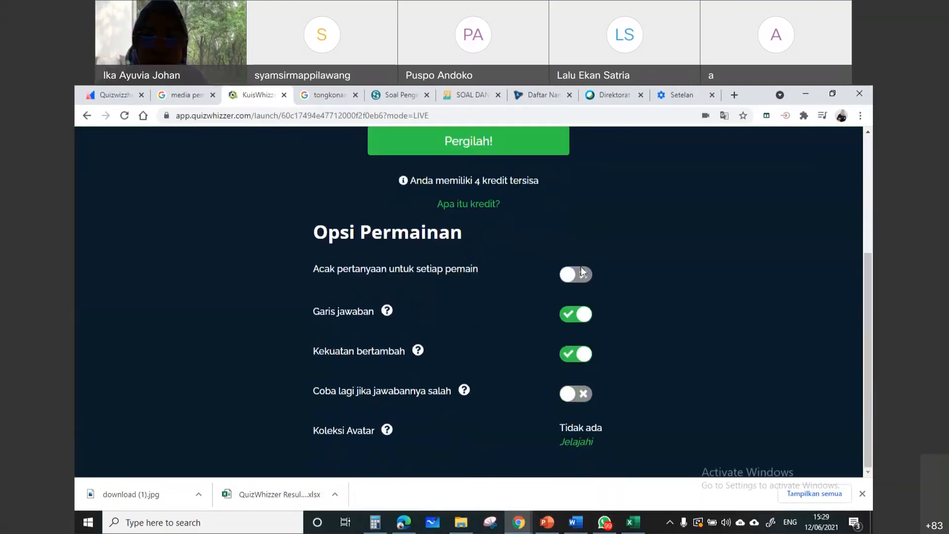
click(571, 281)
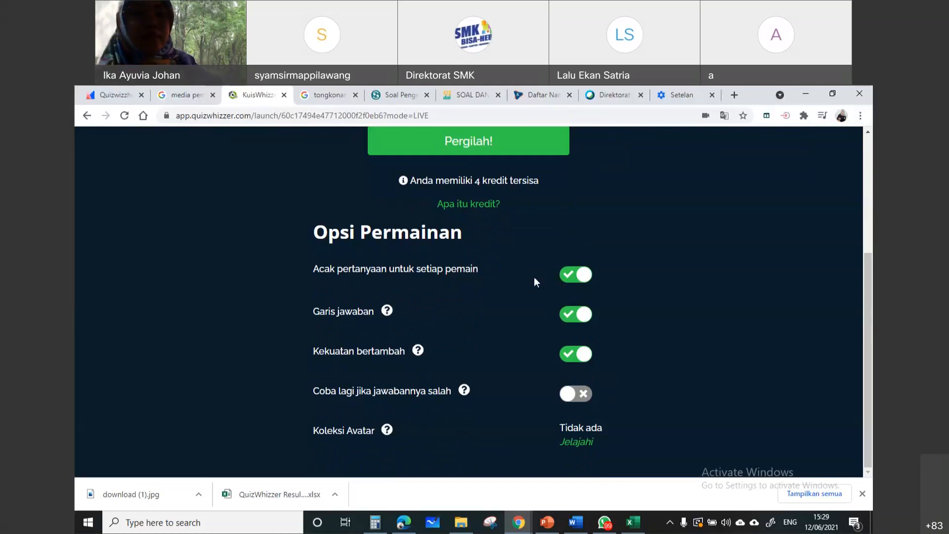
Review the launch page's game options and go back to the Tema 9 card in the games list without starting the game
scroll(509, 281, up, 1)
scroll(511, 281, down, 1)
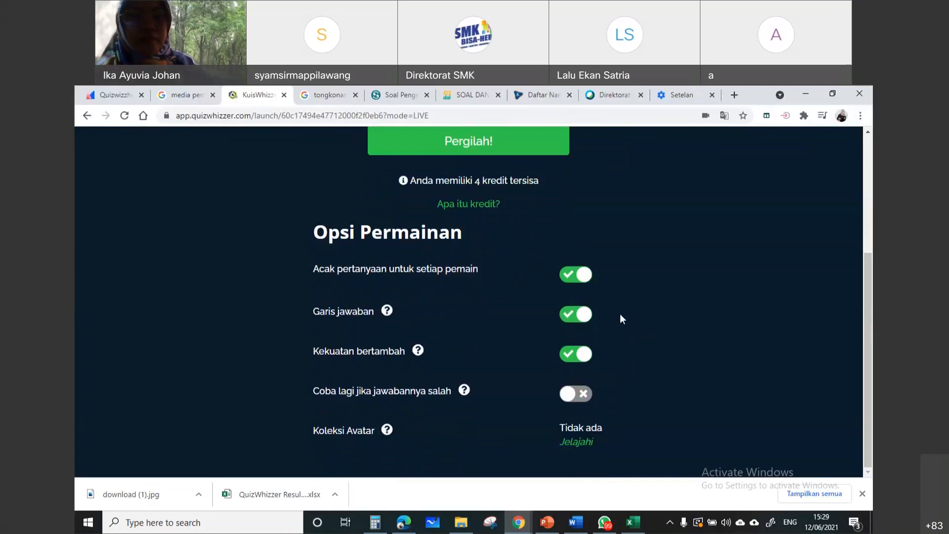
scroll(595, 275, up, 3)
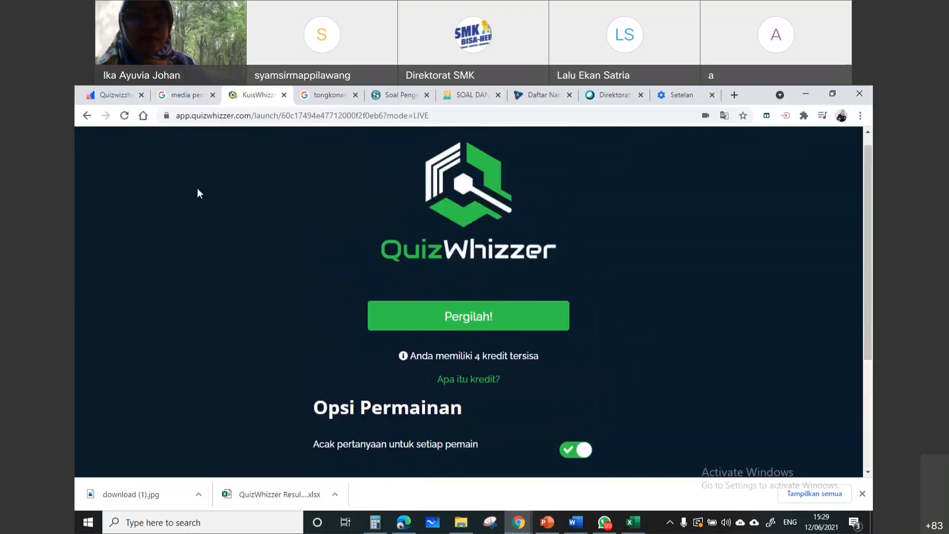
click(87, 117)
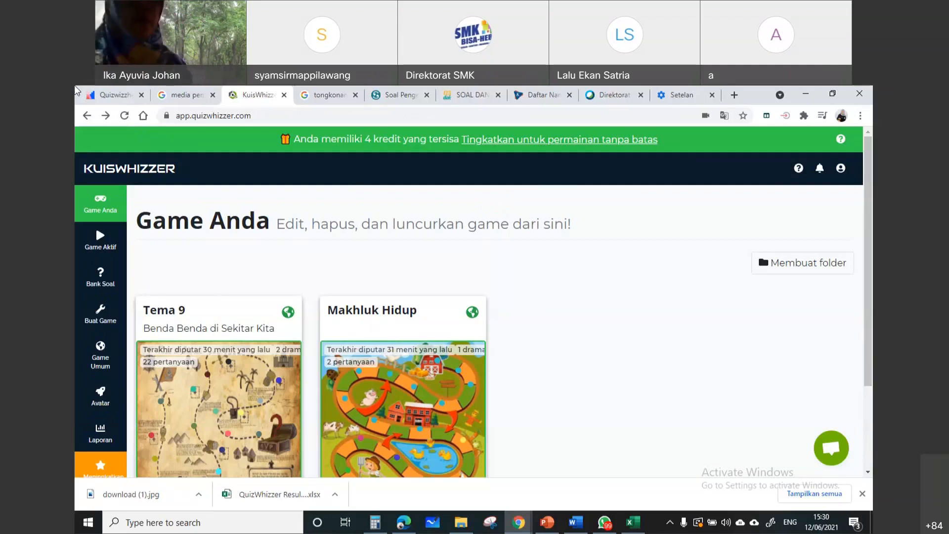
scroll(513, 383, down, 2)
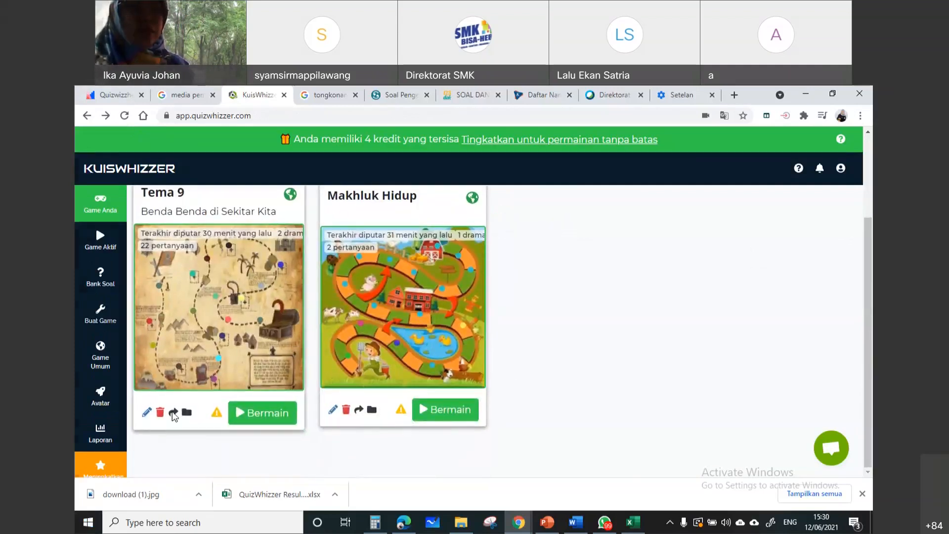
Show the shareable link of Tema 9, select the whole link text, and close the share dialog
click(173, 413)
drag(375, 268, 547, 281)
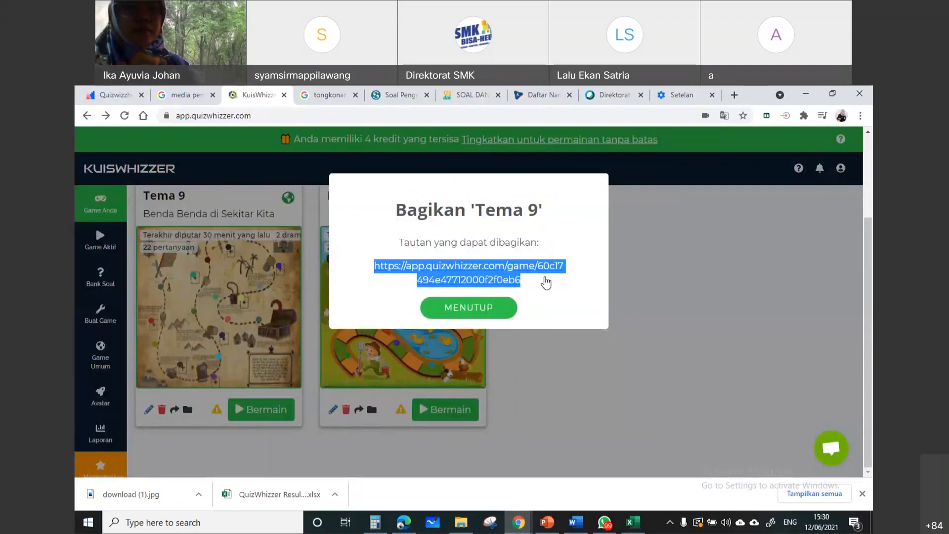
click(655, 325)
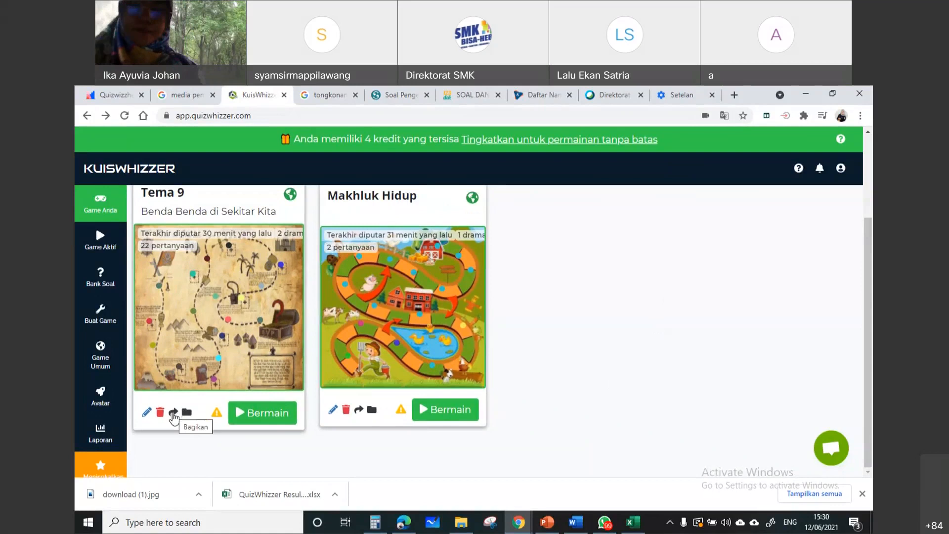
Switch to Snipping Tool, capture the Tema 9 card, and circle its share icon with the yellow highlighter
click(492, 529)
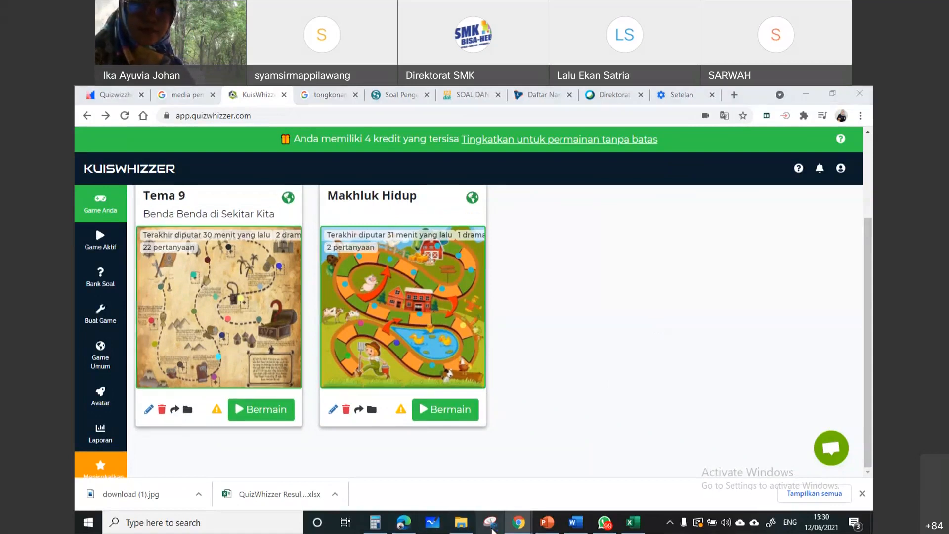
click(130, 245)
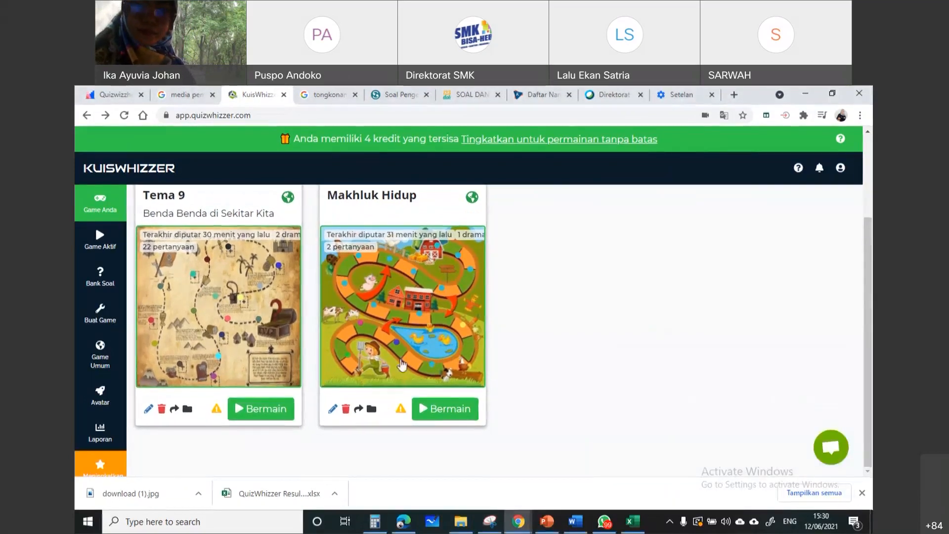
click(490, 522)
click(651, 380)
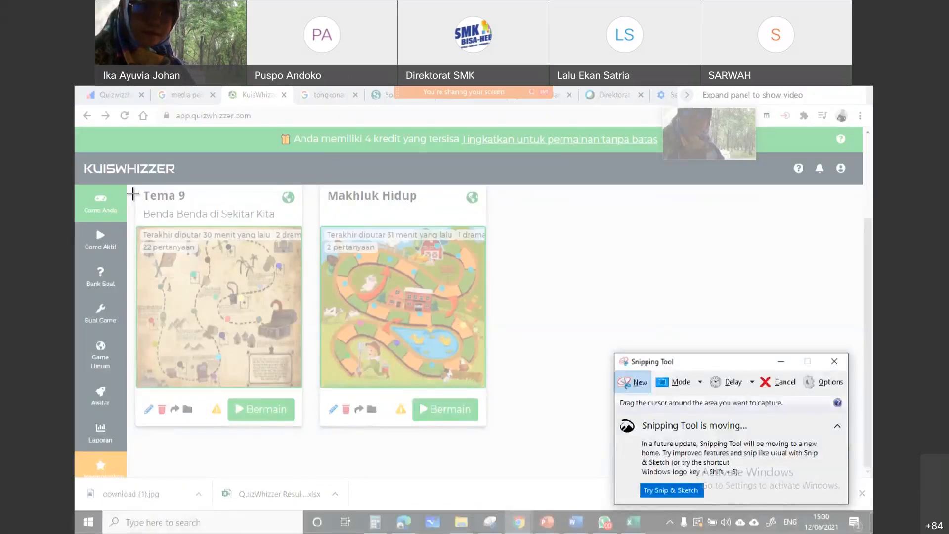
mouse_move(128, 196)
mouse_down()
mouse_move(262, 417)
mouse_move(310, 447)
mouse_up()
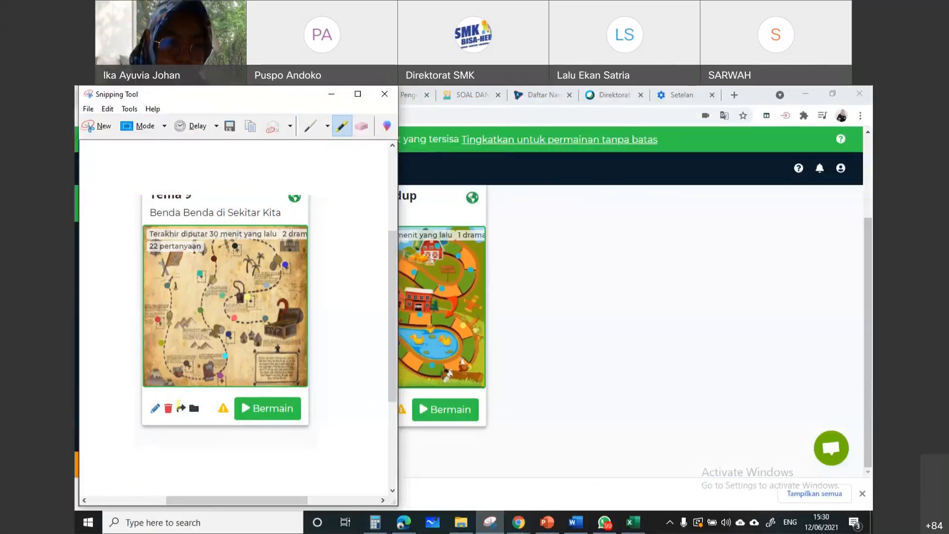
mouse_move(183, 398)
mouse_down()
mouse_move(171, 409)
mouse_move(177, 428)
mouse_move(197, 410)
mouse_move(182, 396)
mouse_up()
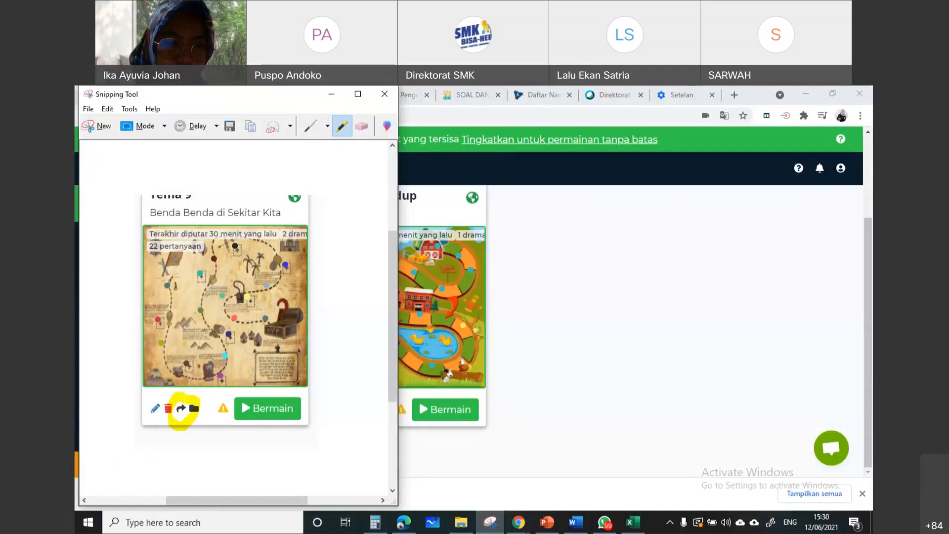
Switch to WhatsApp and send the highlighted Tema 9 snip to the QuizWhizzer IGVI group
click(603, 527)
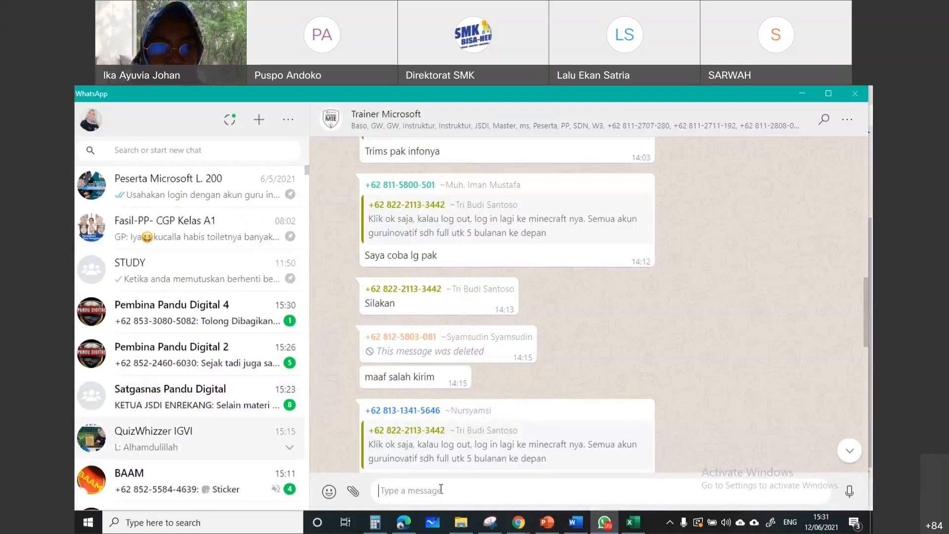
key(ctrl+v)
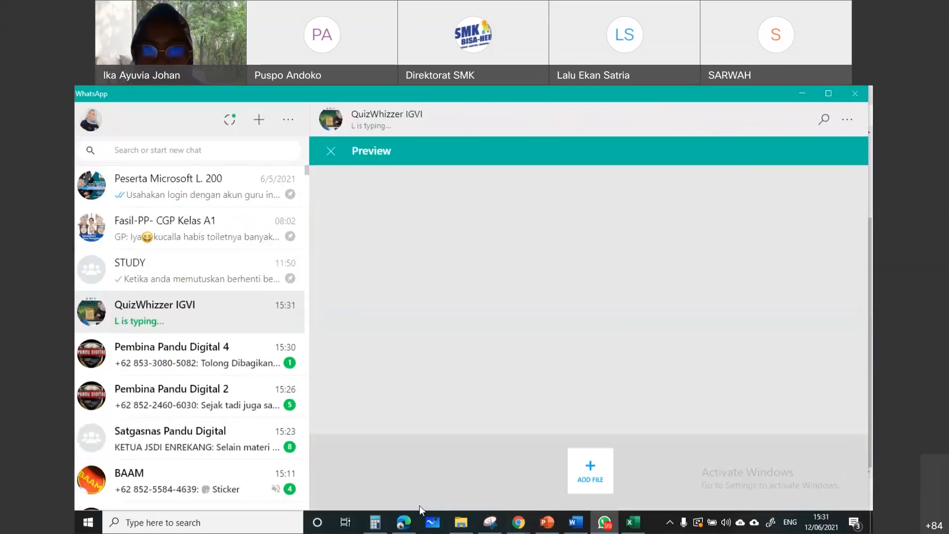
key(Return)
Switch back to QuizWhizzer in Chrome, open Tema 9 for editing, and show its question list
mouse_move(604, 523)
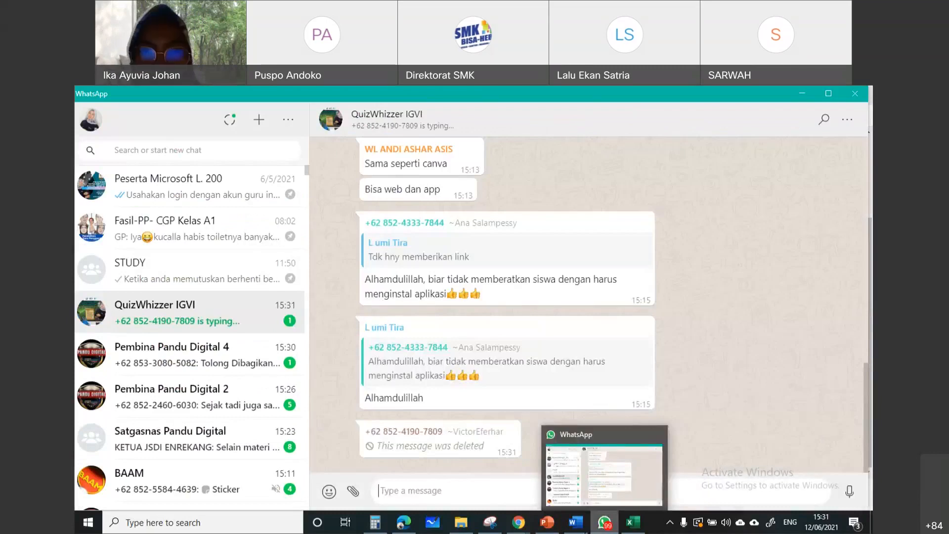
mouse_move(518, 523)
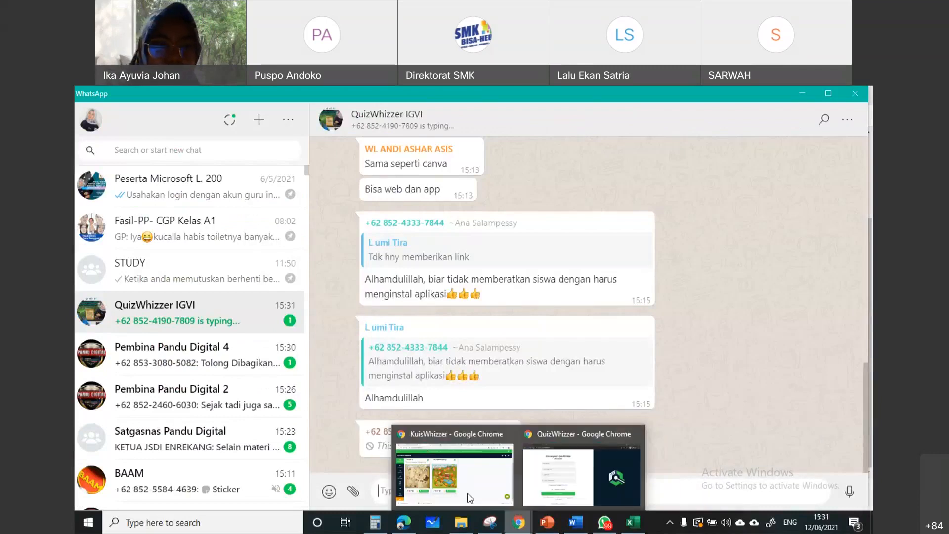
click(470, 499)
click(148, 414)
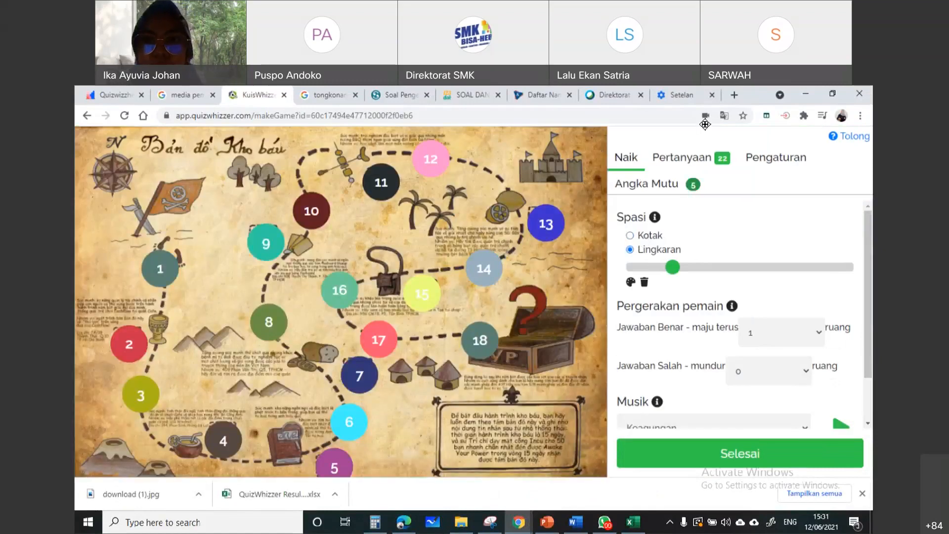
click(672, 163)
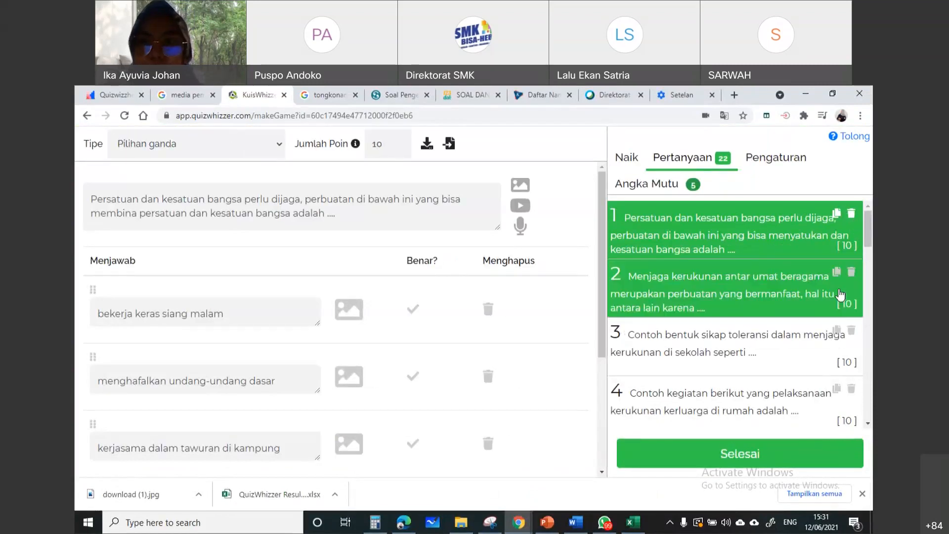
Reorder questions in Tema 9, including moving the "3 x 3" question ahead of "Seni rupa daerah", and finish editing
scroll(782, 337, down, 1)
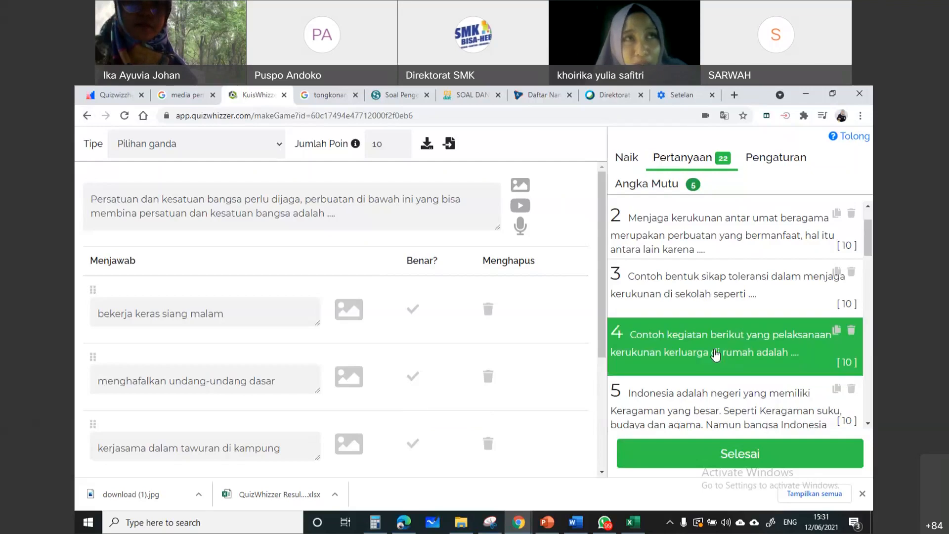
drag(790, 300, 777, 277)
scroll(722, 346, down, 8)
scroll(722, 352, down, 10)
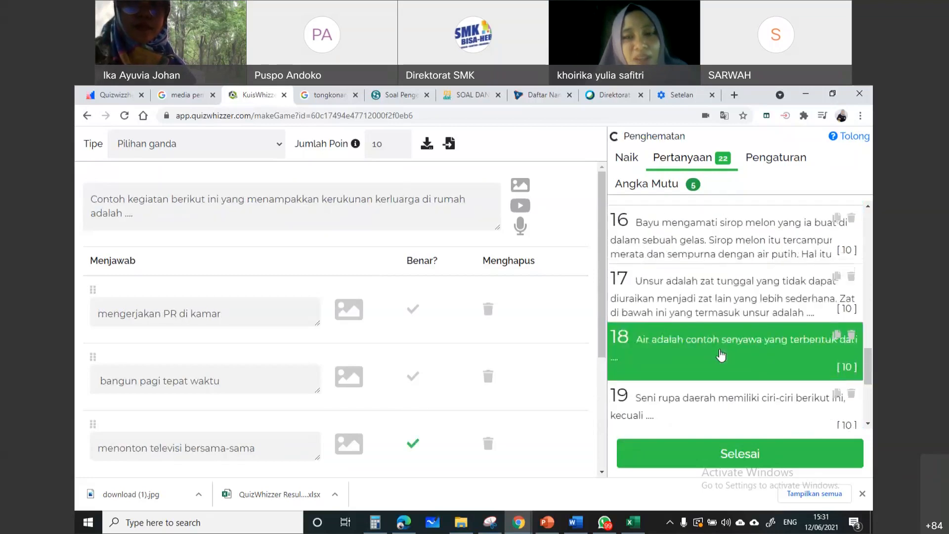
drag(729, 302, 727, 249)
scroll(715, 334, down, 2)
scroll(715, 334, down, 1)
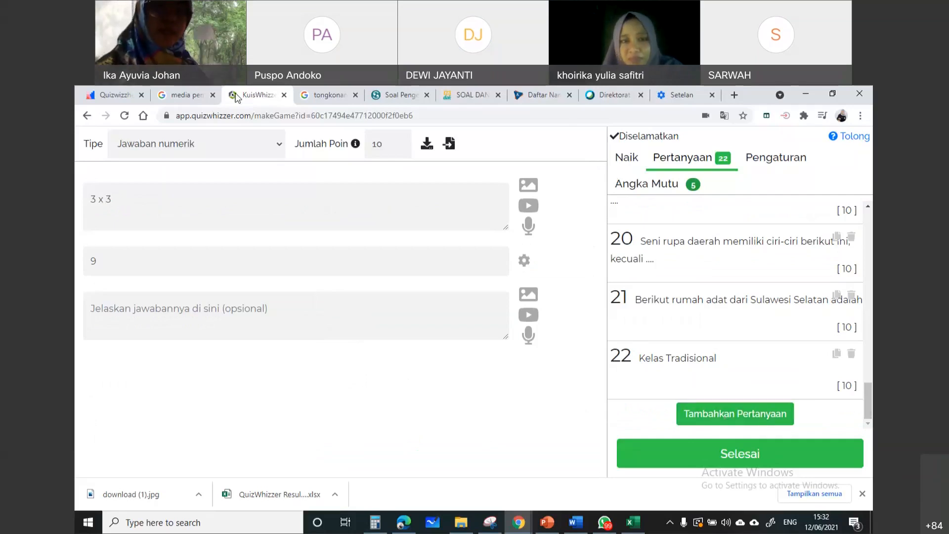
click(699, 461)
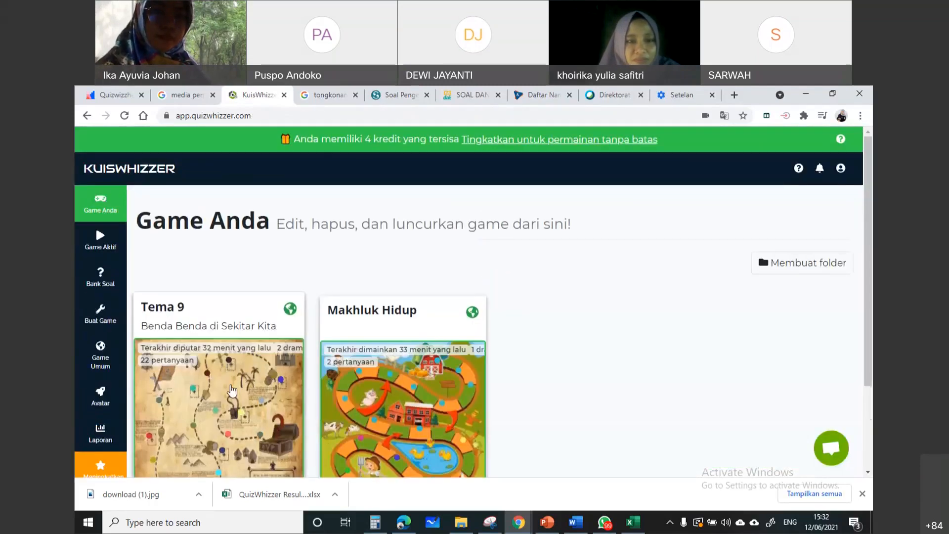
Open the Tema 9 launch page in "Pekerjaan rumah" mode, review its game options, and return to the games list
scroll(248, 391, down, 3)
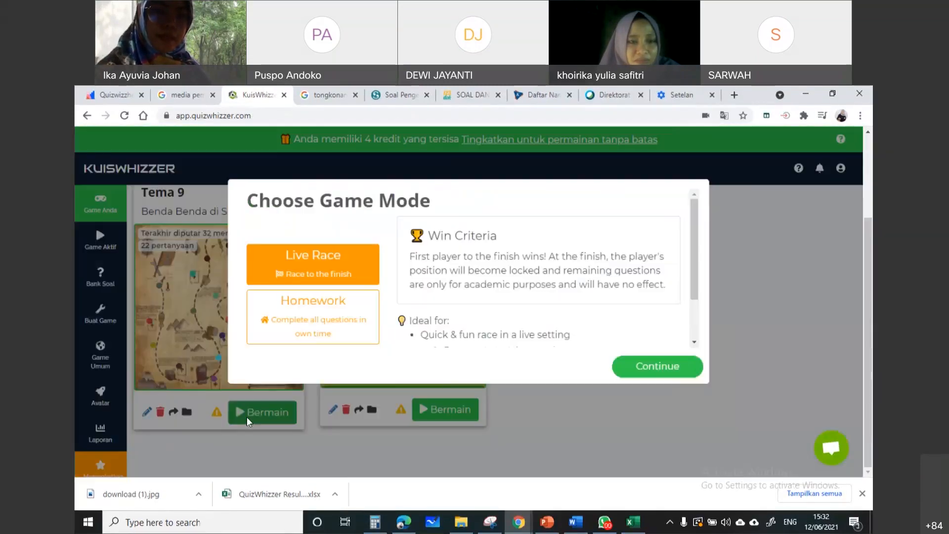
click(341, 303)
scroll(343, 304, down, 1)
click(319, 243)
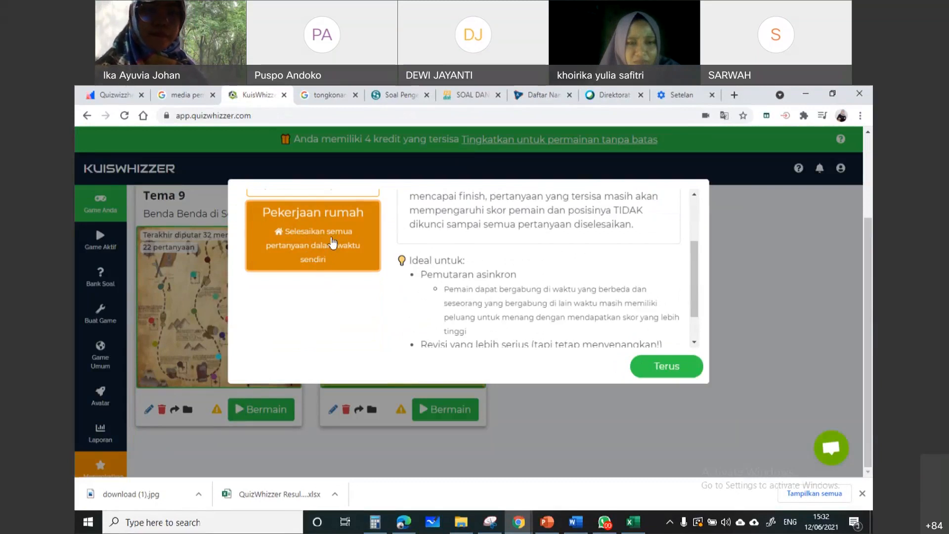
click(664, 374)
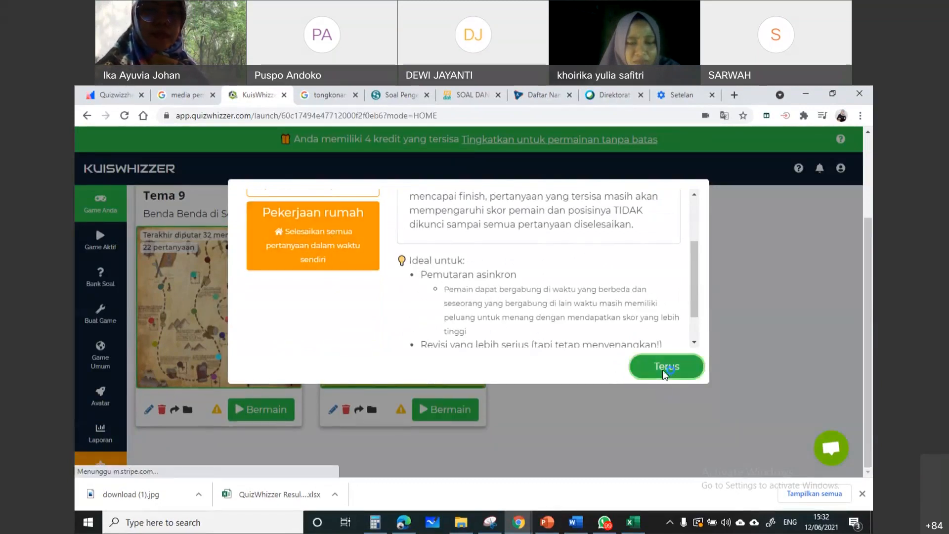
scroll(417, 373, down, 2)
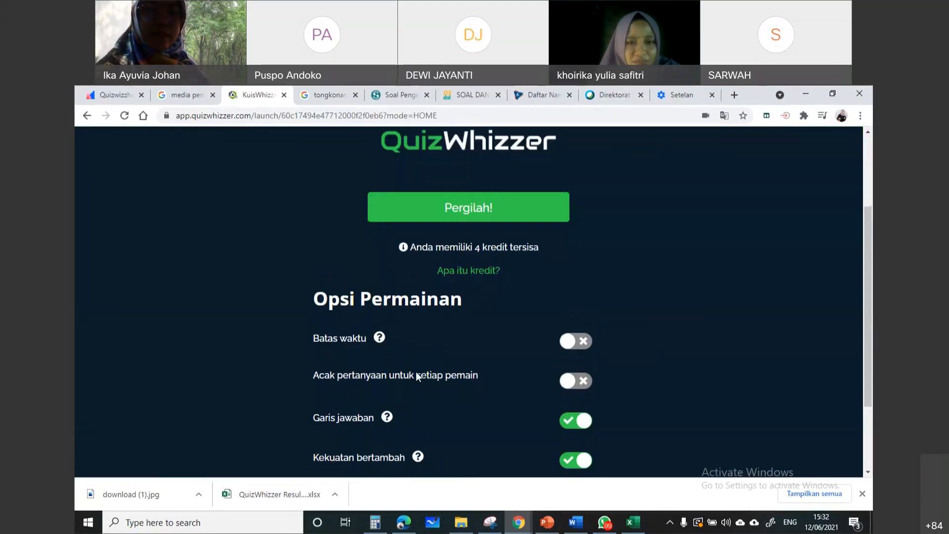
scroll(420, 376, up, 4)
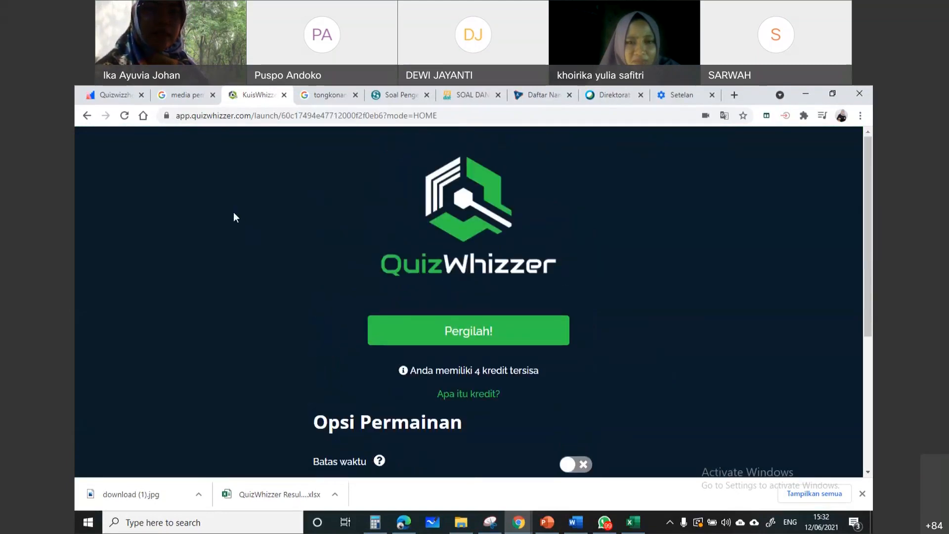
click(87, 116)
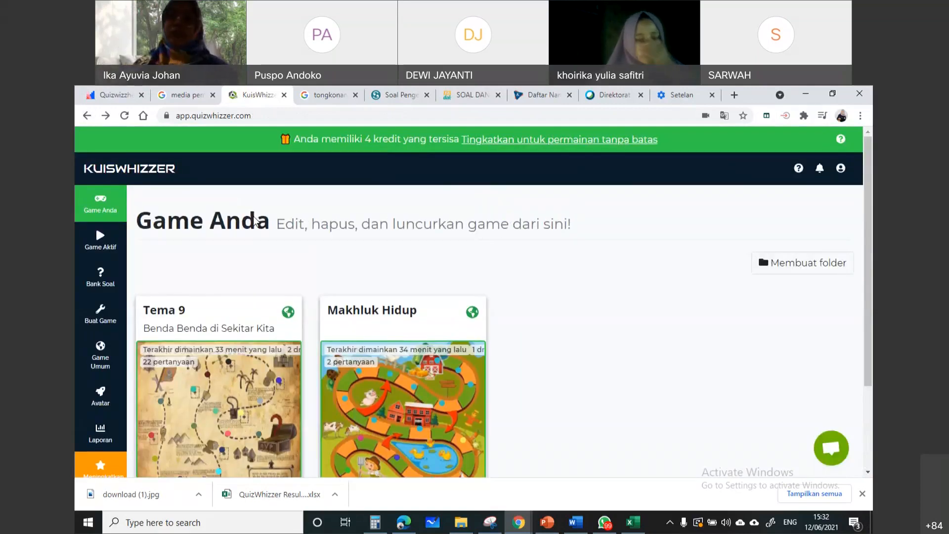
Display the Tema 9 share link again, highlight it for the audience, and close the dialog
scroll(183, 430, down, 2)
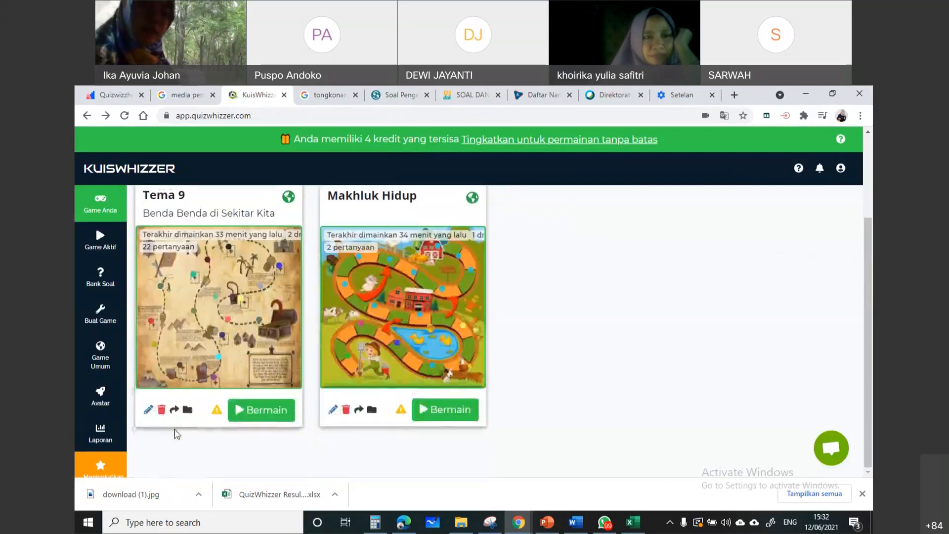
click(173, 412)
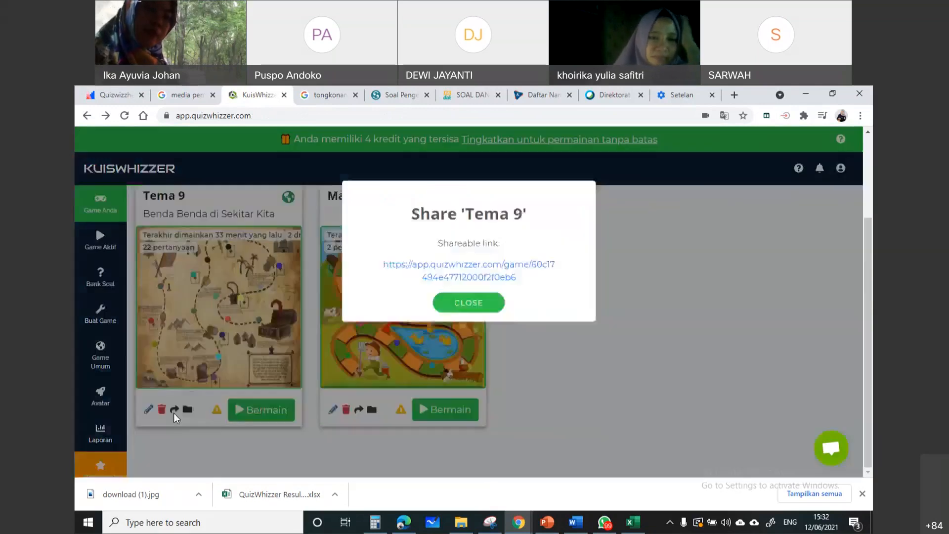
drag(361, 270, 547, 286)
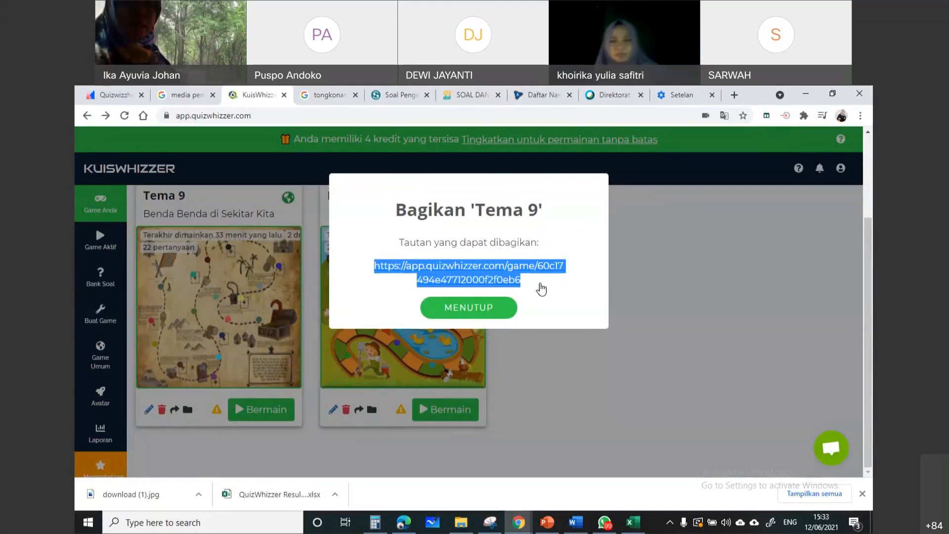
click(497, 311)
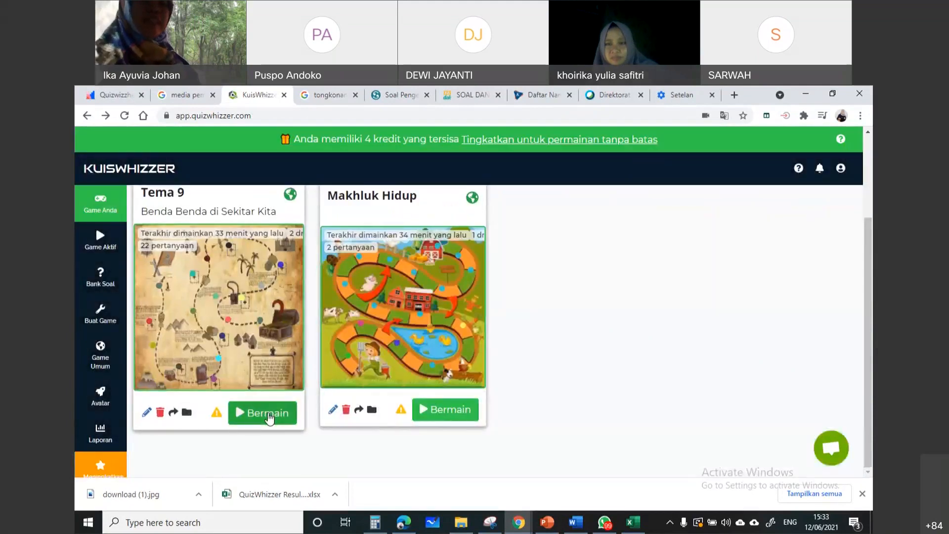
Start launching Tema 9 and compare the win criteria and ideal uses of "Balapan Langsung" and "Pekerjaan rumah"
click(268, 415)
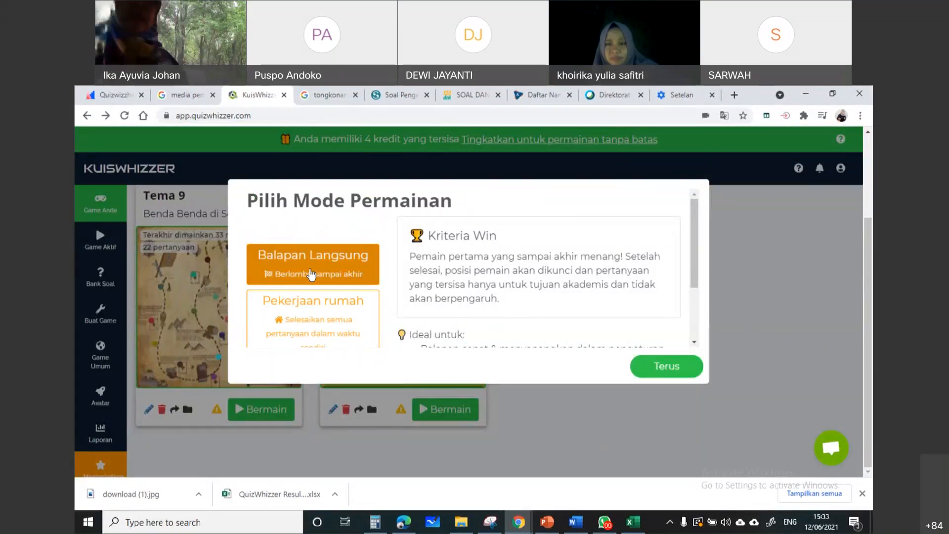
scroll(473, 270, down, 1)
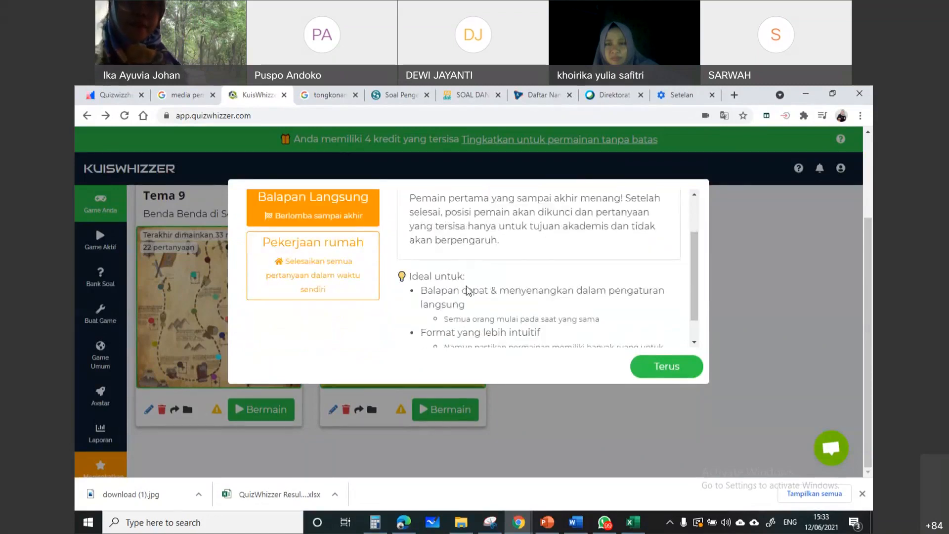
click(342, 284)
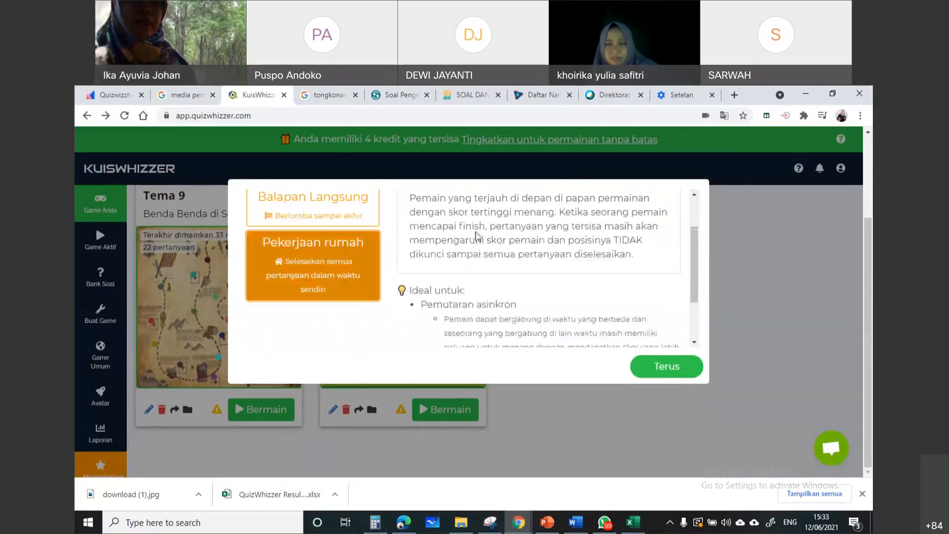
scroll(436, 204, up, 2)
scroll(483, 267, down, 3)
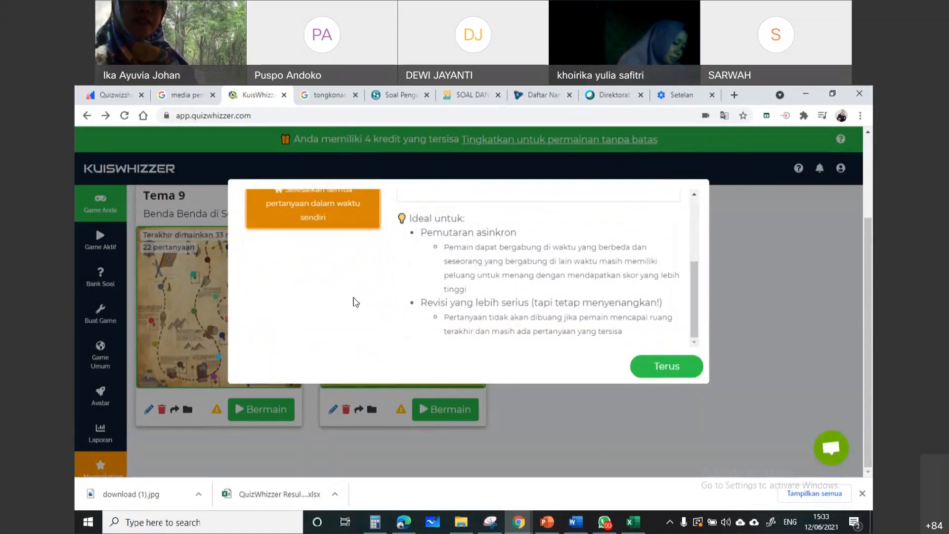
scroll(347, 299, up, 4)
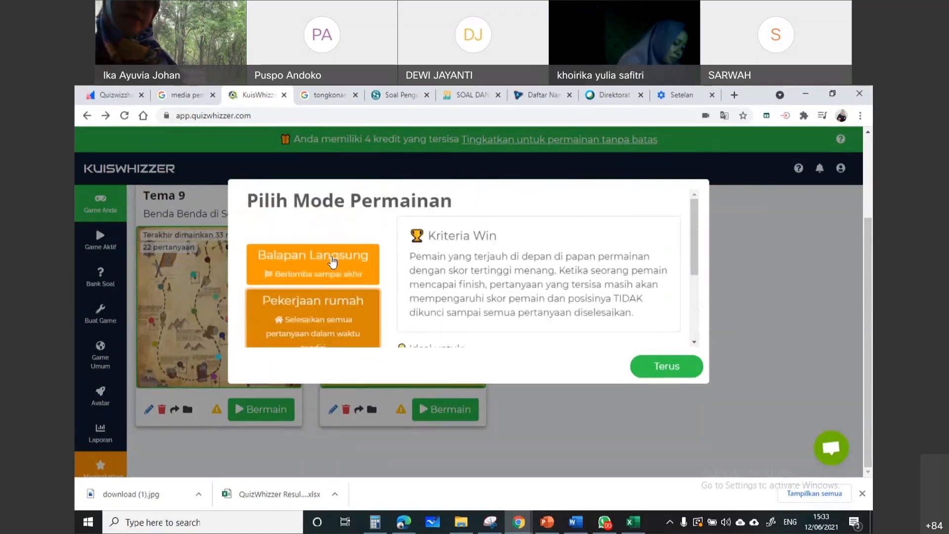
Choose "Balapan Langsung" for Tema 9, continue to the launch page, and review its game options
click(335, 264)
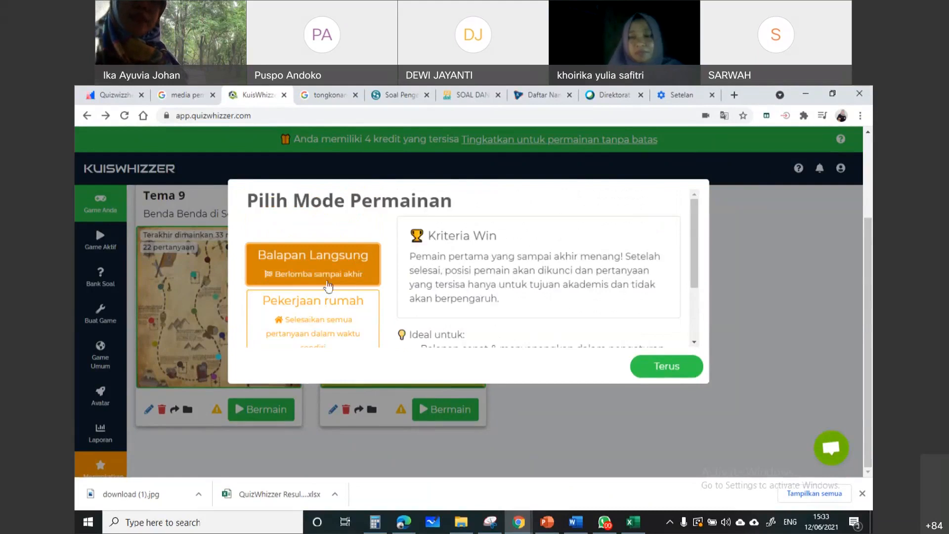
click(646, 366)
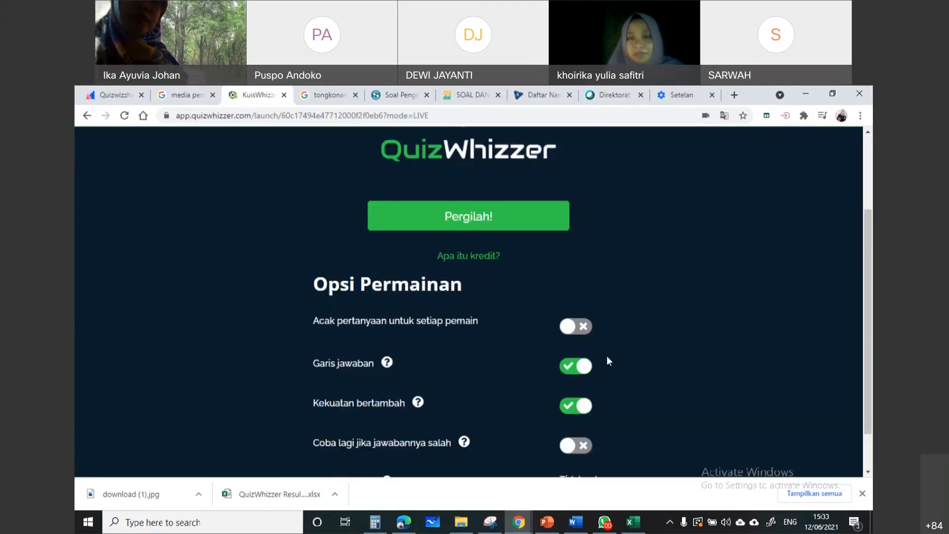
scroll(443, 324, down, 2)
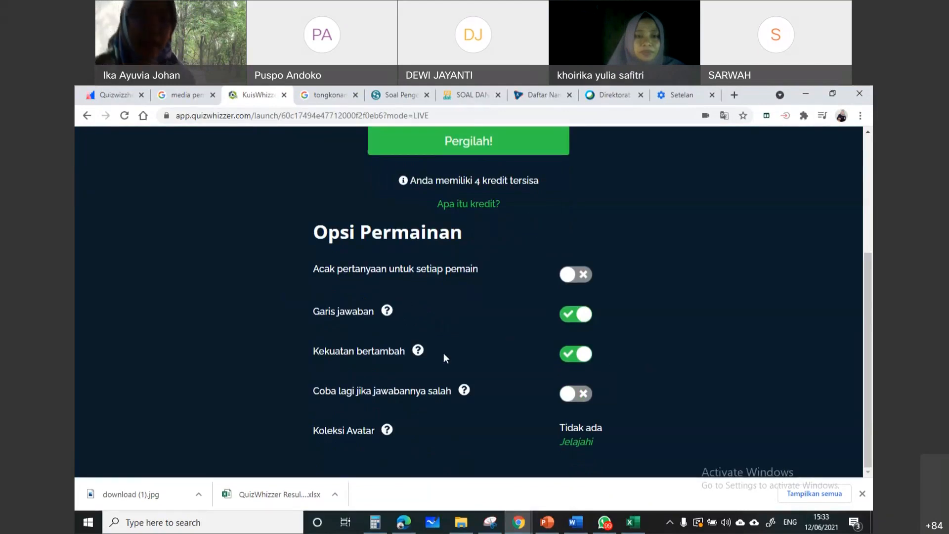
Turn on "Acak pertanyaan untuk setiap pemain", leave "Coba lagi jika jawabannya salah" off, and launch the live Tema 9 game
click(573, 274)
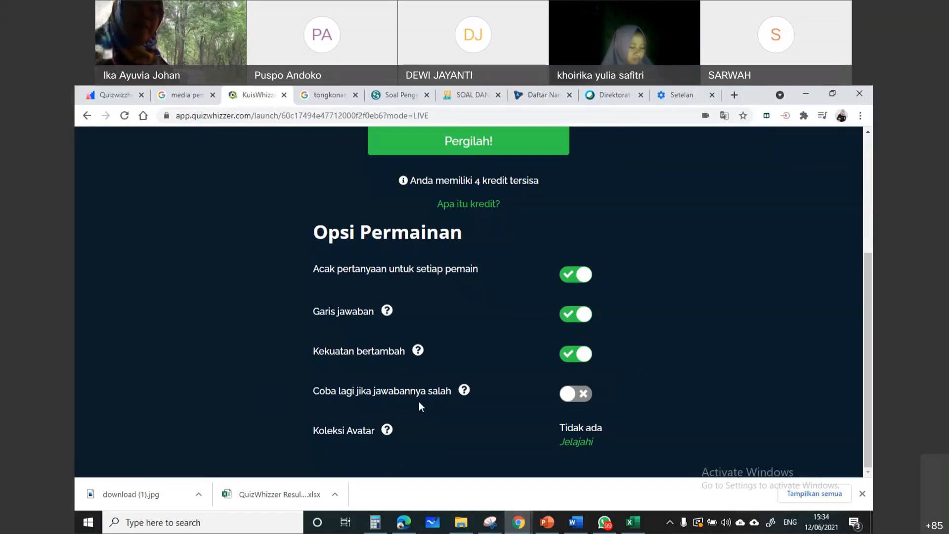
click(568, 396)
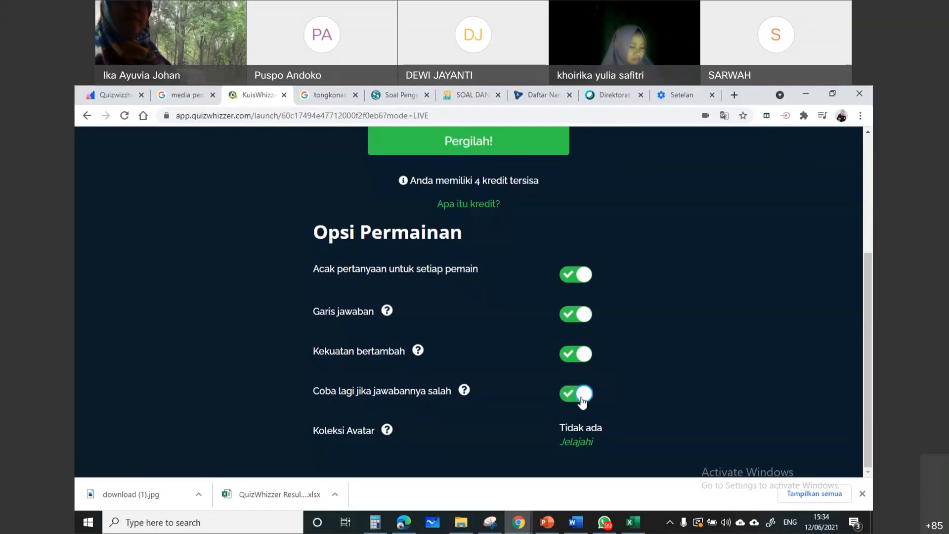
click(583, 398)
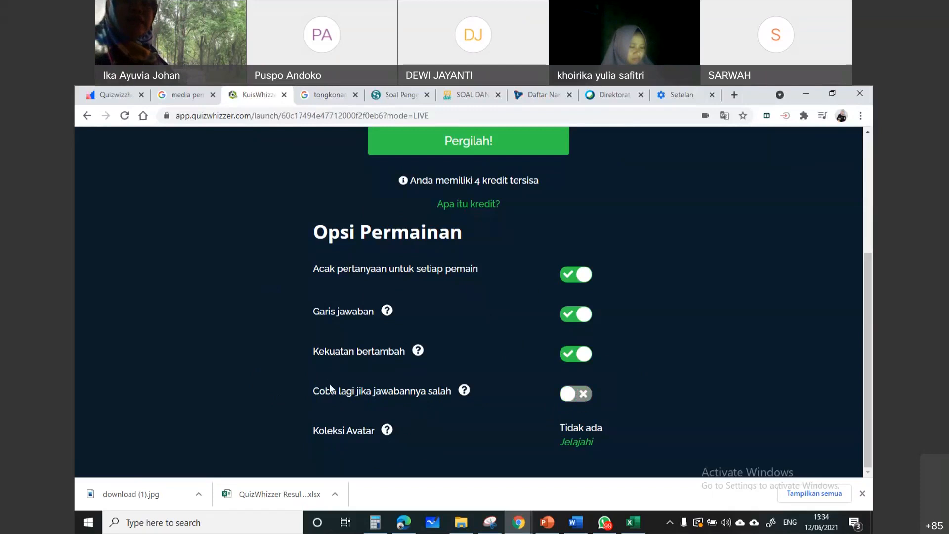
scroll(487, 316, up, 3)
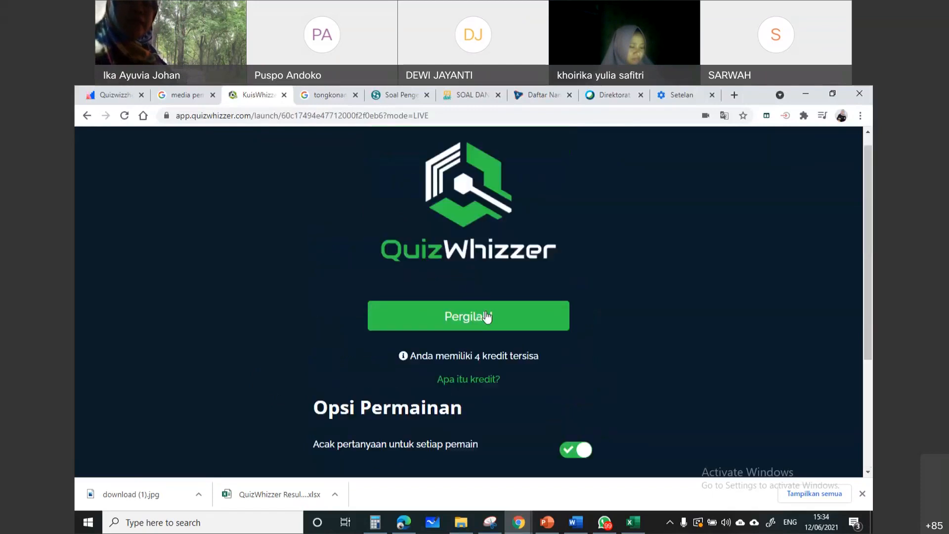
click(490, 321)
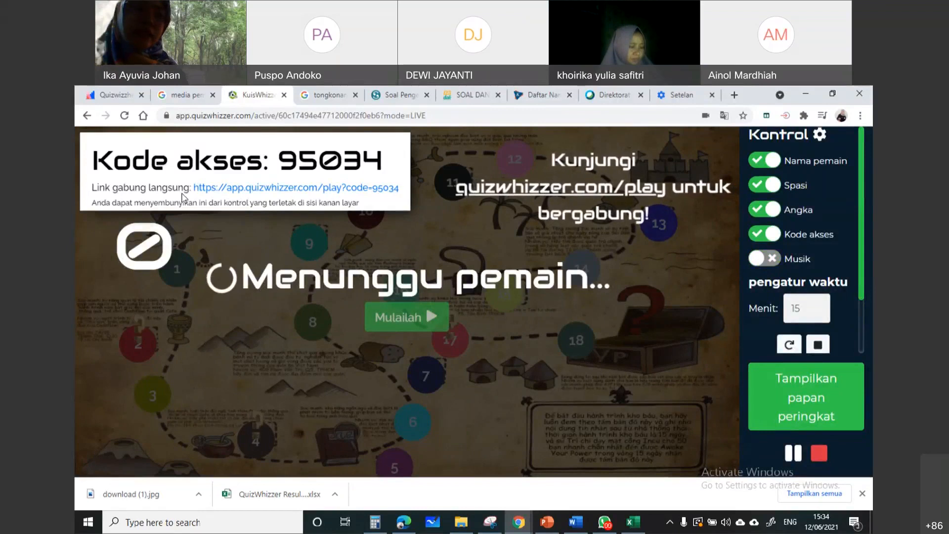
Highlight the live game's direct join link for the audience and display the leaderboard
drag(195, 191, 407, 186)
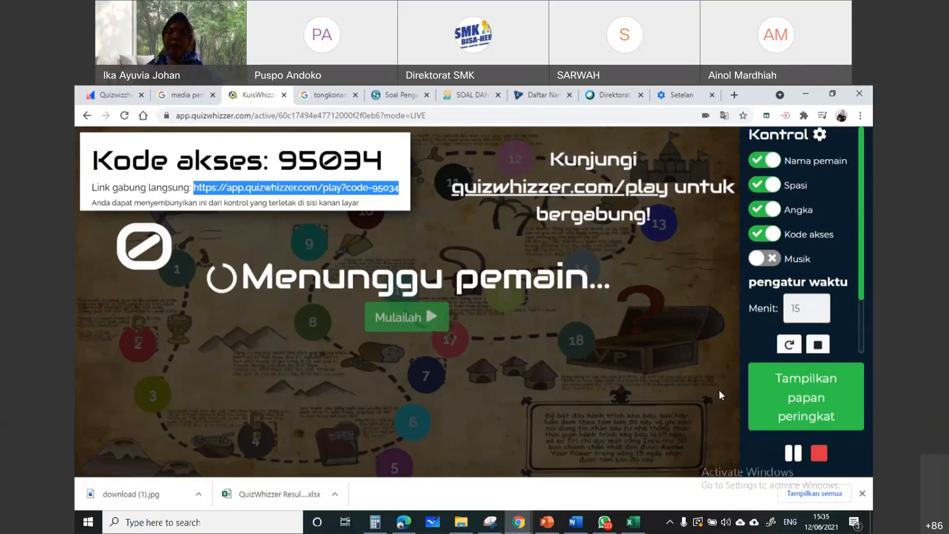
click(801, 406)
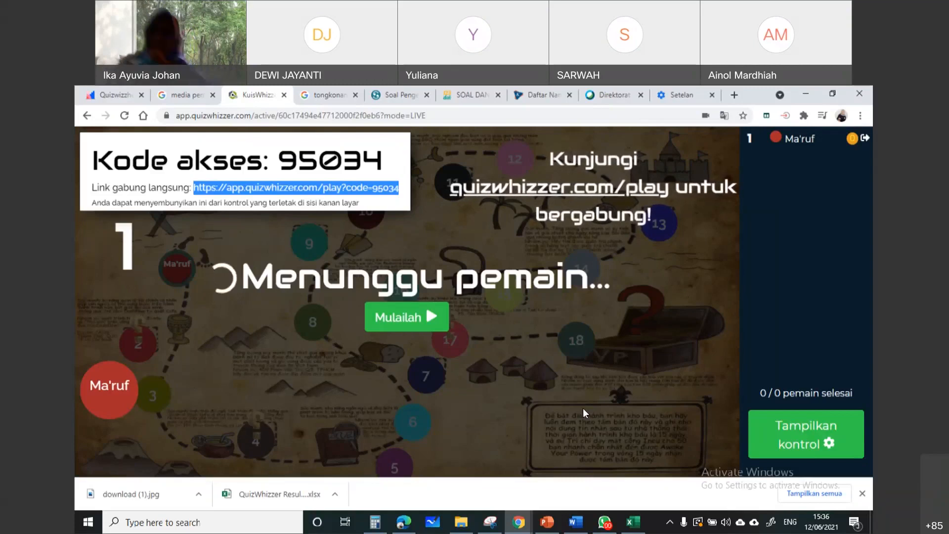
Return to the games list and open Tema 9 for editing even though the game is active
click(87, 117)
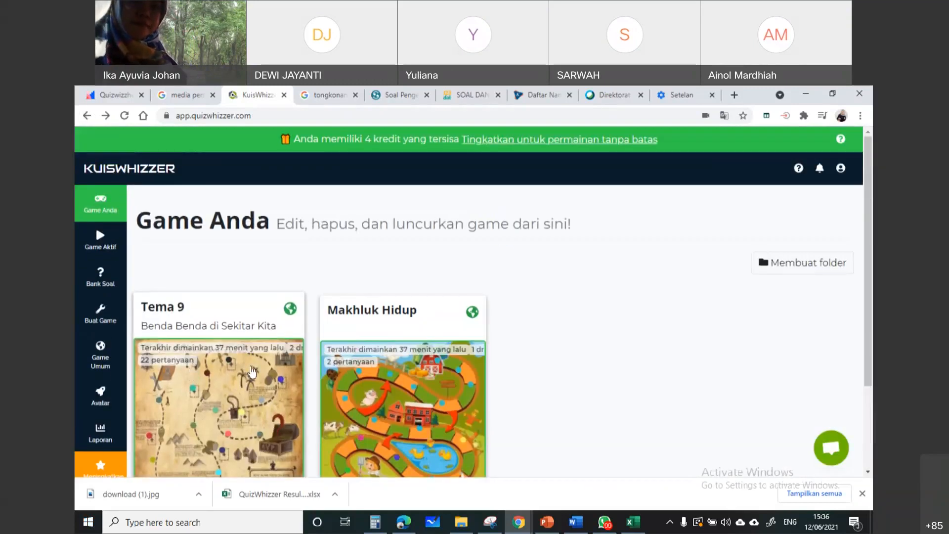
scroll(142, 420, down, 2)
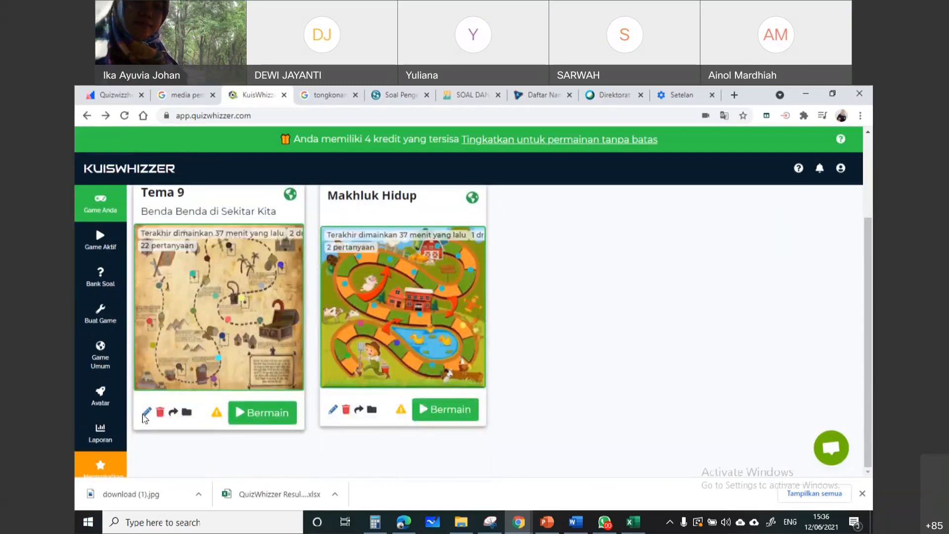
click(145, 414)
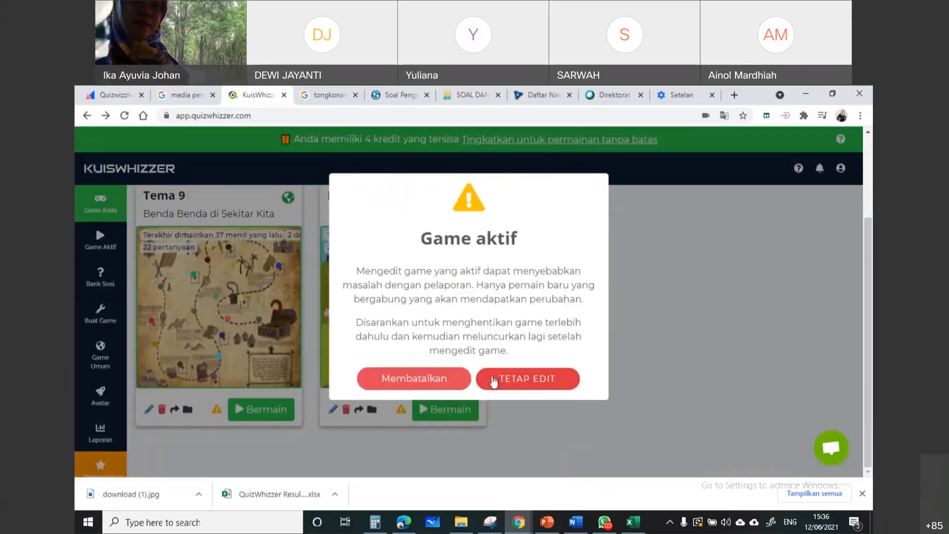
click(520, 387)
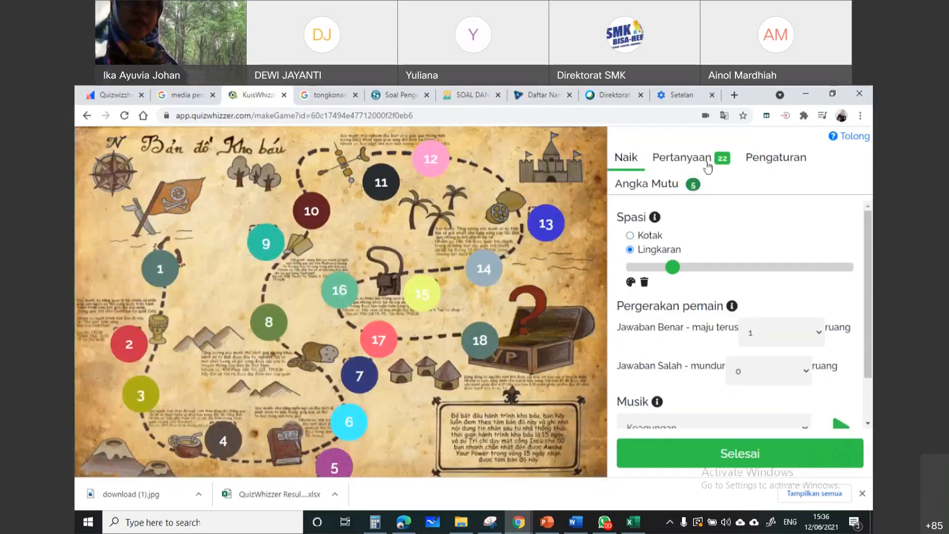
Add a new multiple-choice question at the end of Tema 9's question list and activate its question text
click(708, 167)
scroll(740, 322, down, 10)
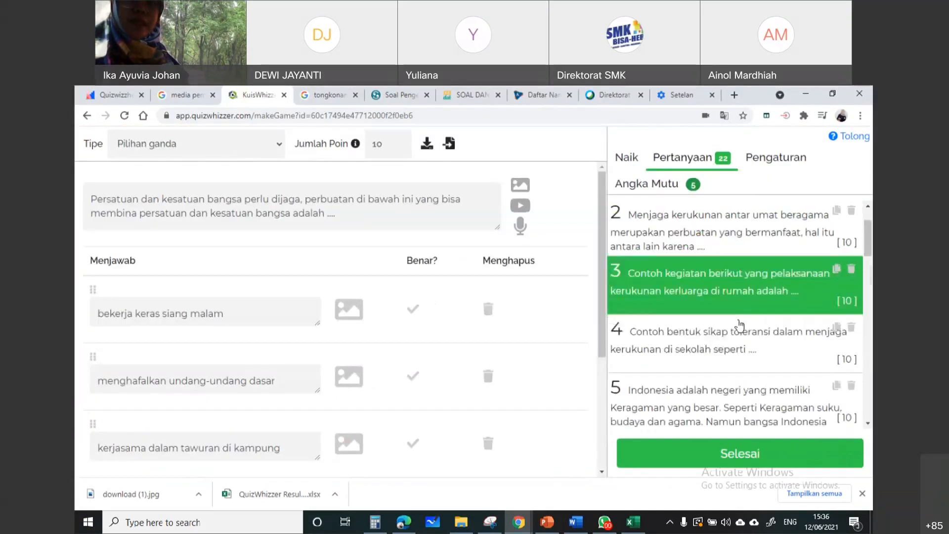
scroll(740, 346, down, 6)
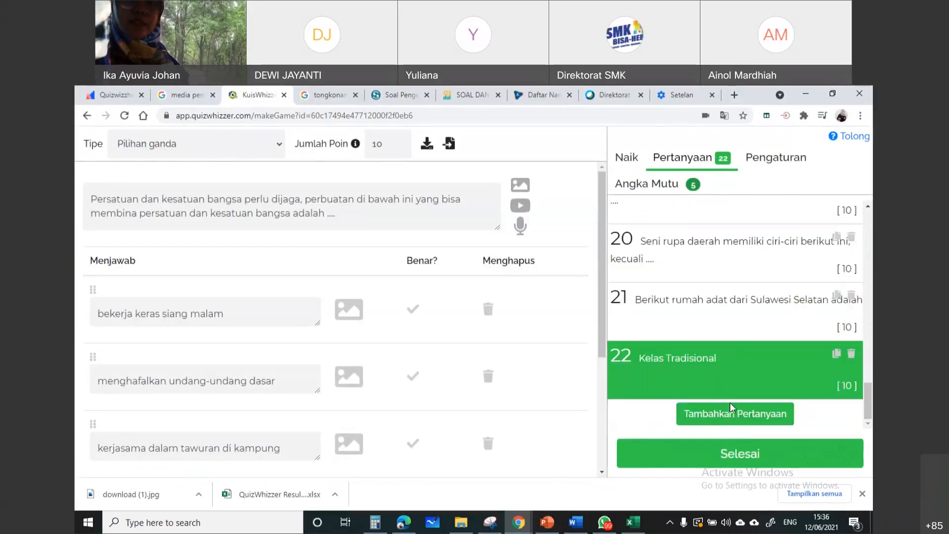
click(735, 413)
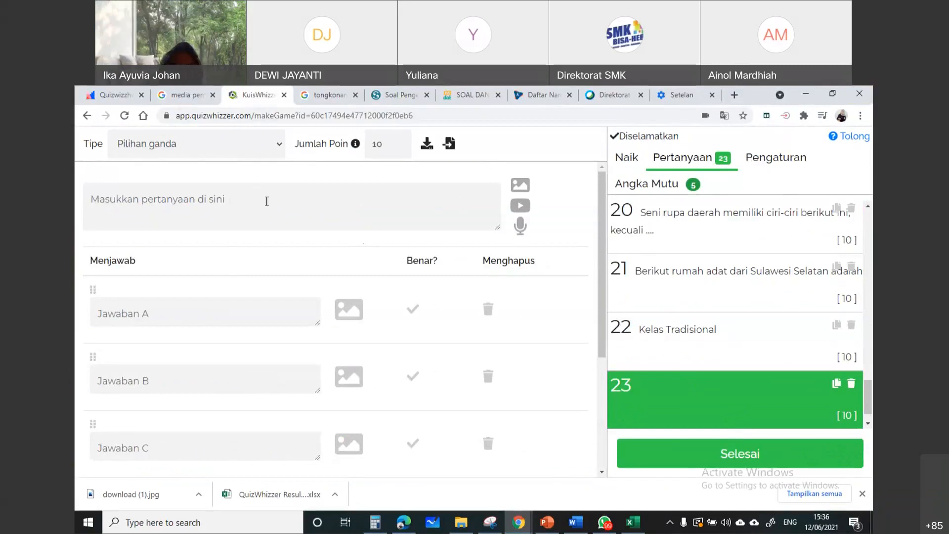
click(267, 201)
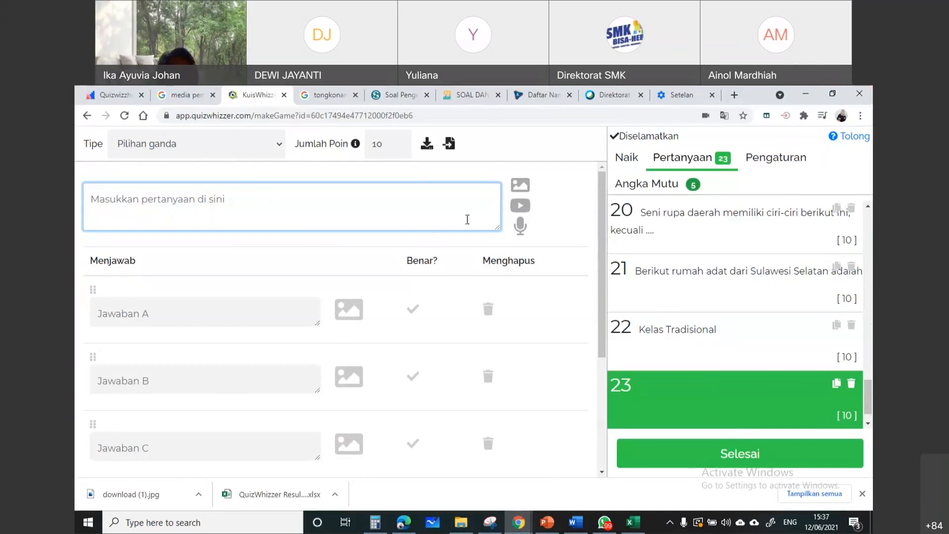
text(PAda gambar beiku)
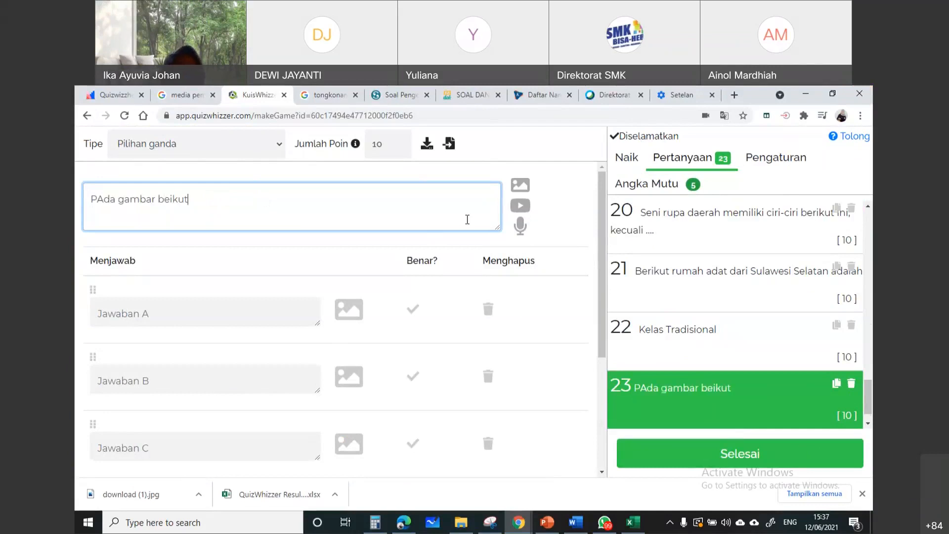
key(ctrl+a)
key(BackSpace)
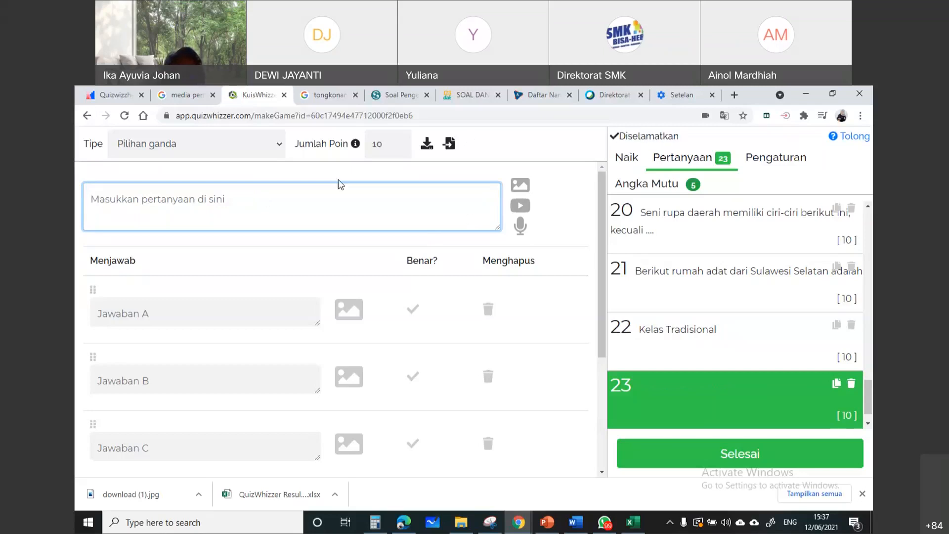
Enter "Proses yang terjadi dalam sistem pencernaan pada gambar berikut adalah" as the text of question 23
text(Proses yang)
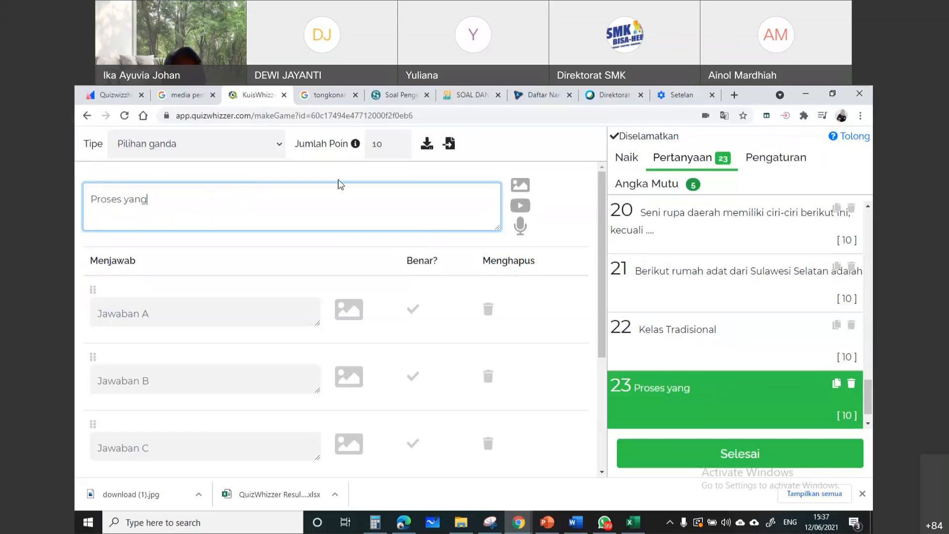
text( terjadi d)
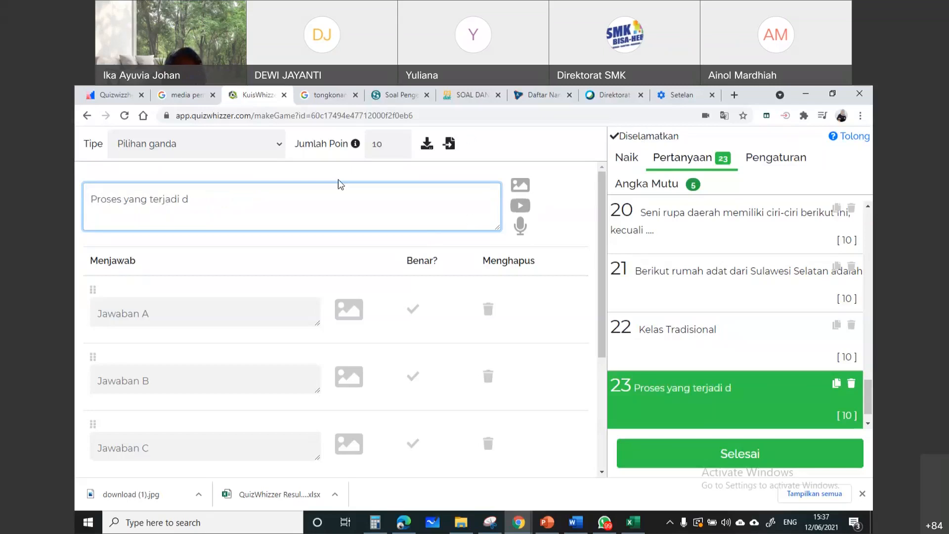
key(BackSpace)
text(dal)
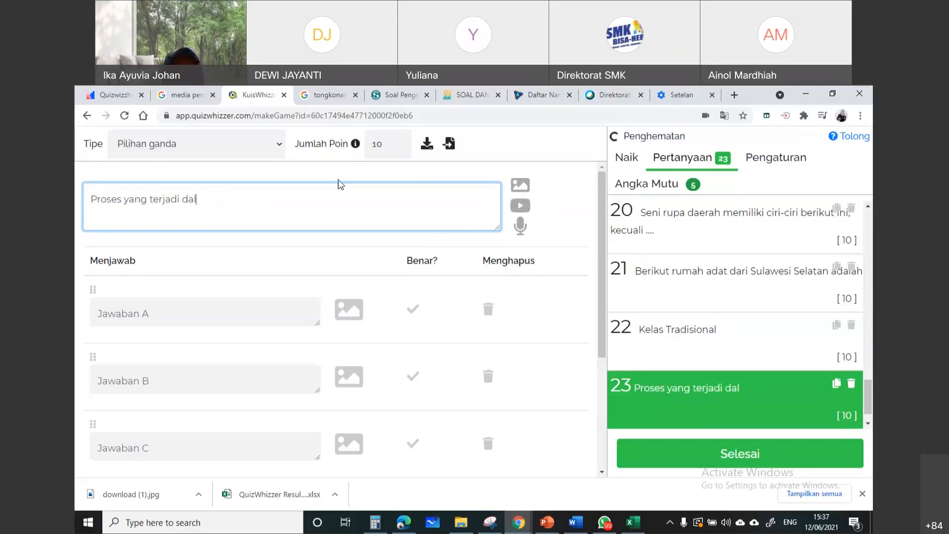
text(am sistem pen)
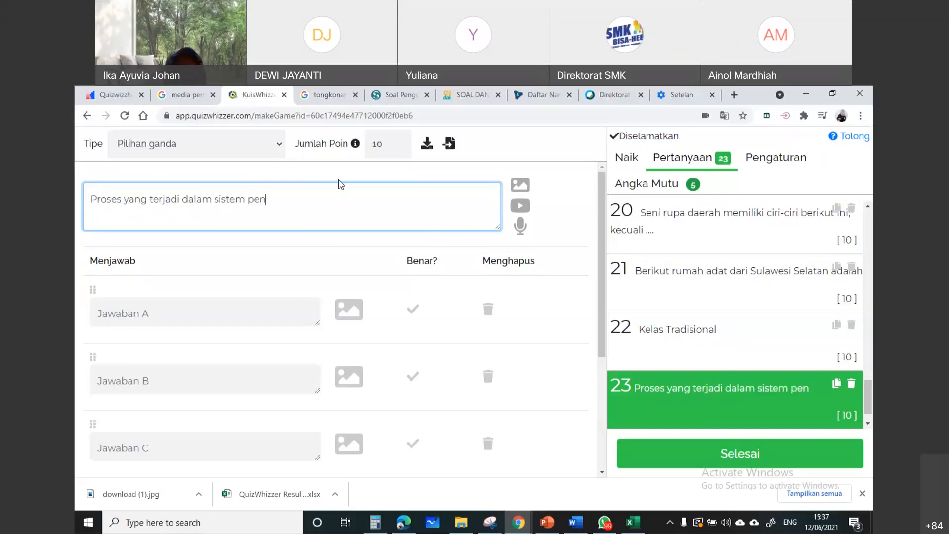
text(cernaan pad)
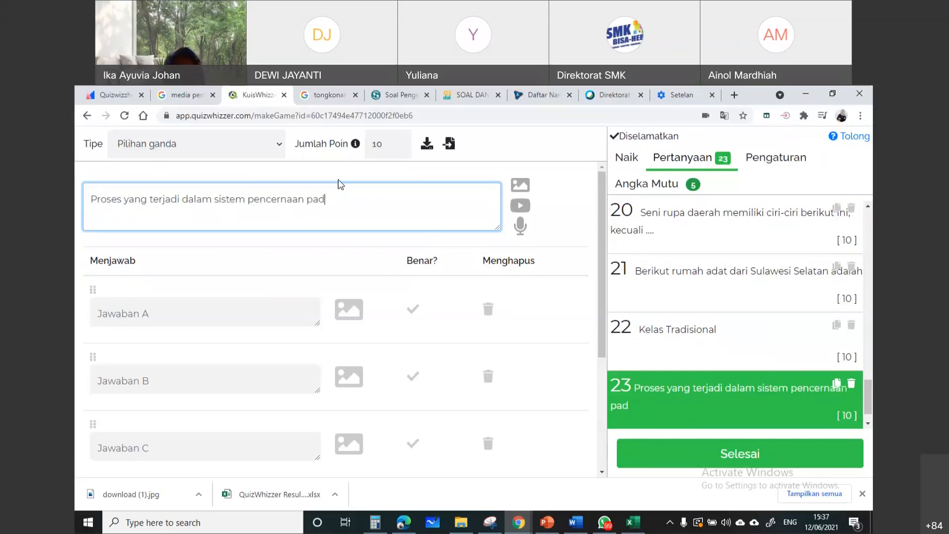
text(a gambar beriku)
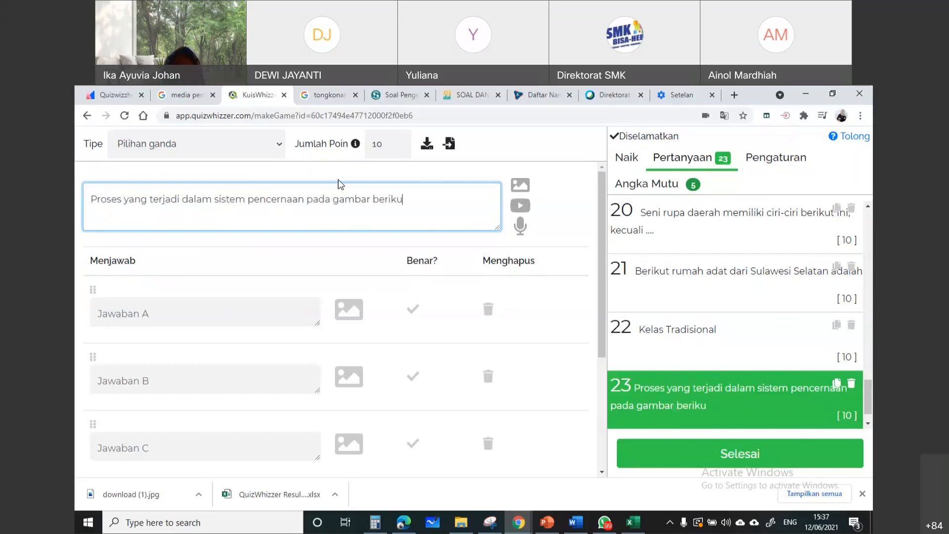
text(t adalah)
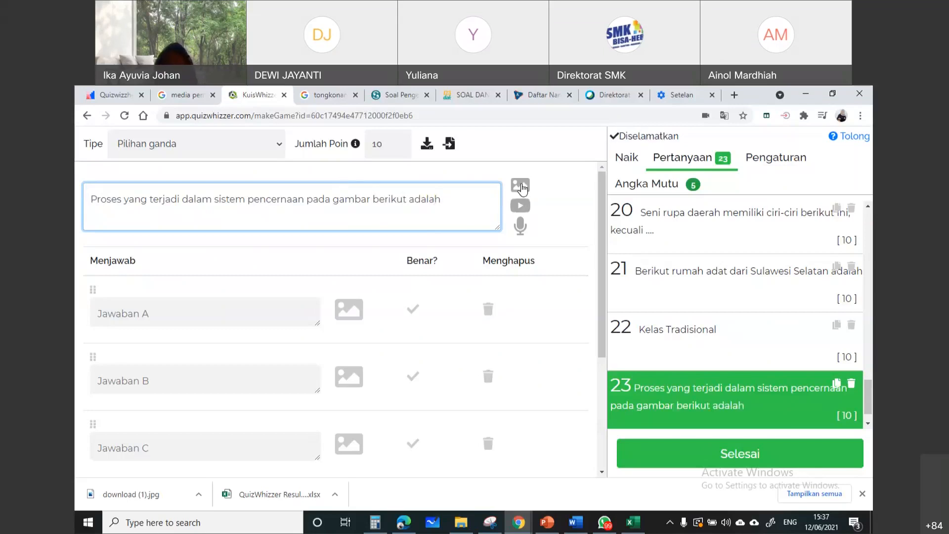
Upload the "download (1)" picture from the Pictures folder as question 23's image, and remove it again
click(520, 187)
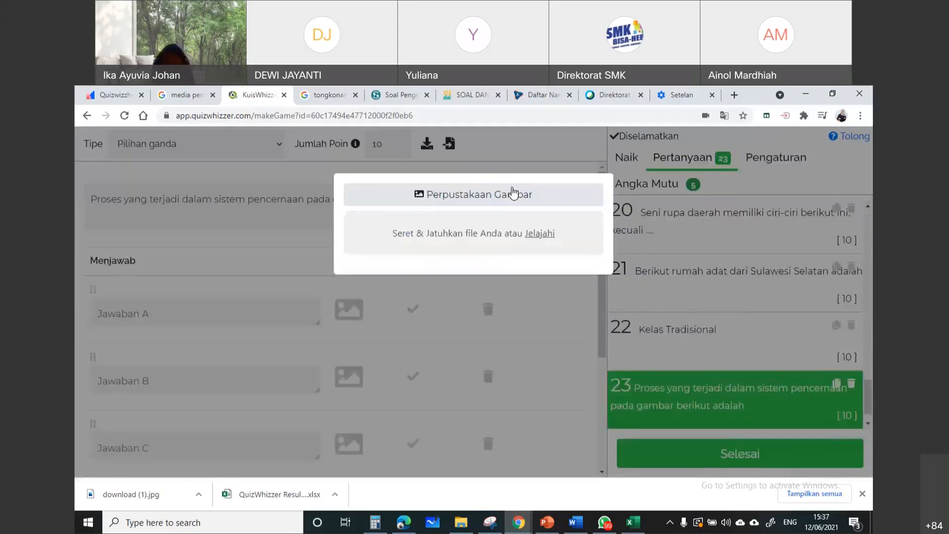
click(542, 234)
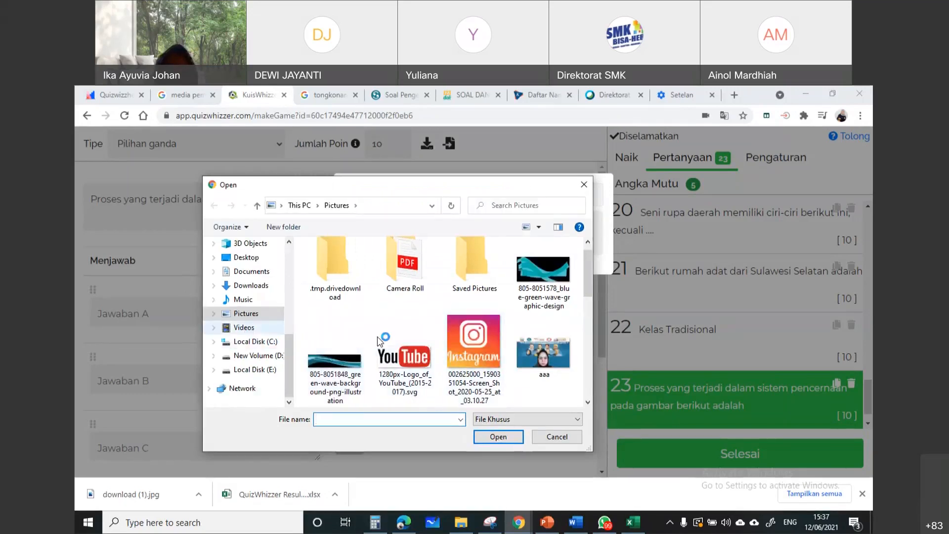
scroll(448, 346, down, 5)
scroll(439, 327, down, 2)
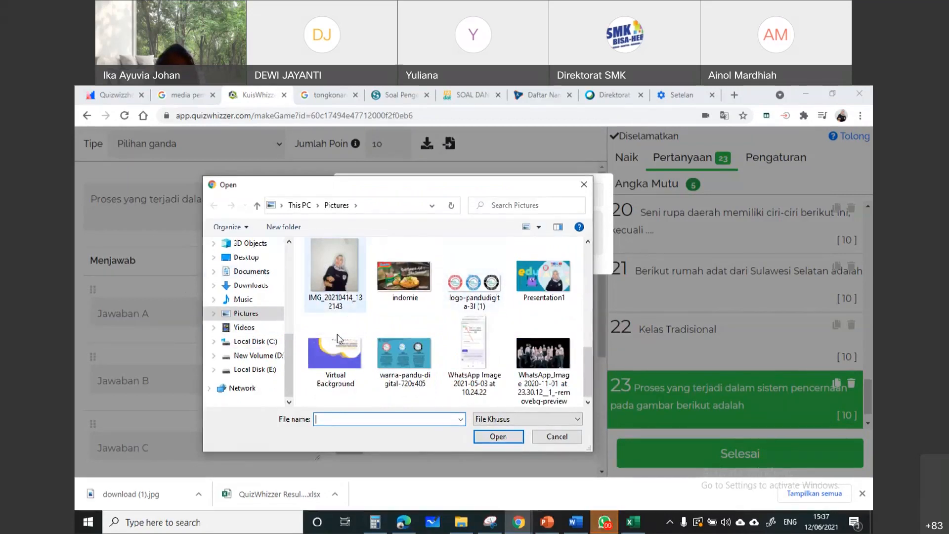
scroll(345, 305, up, 2)
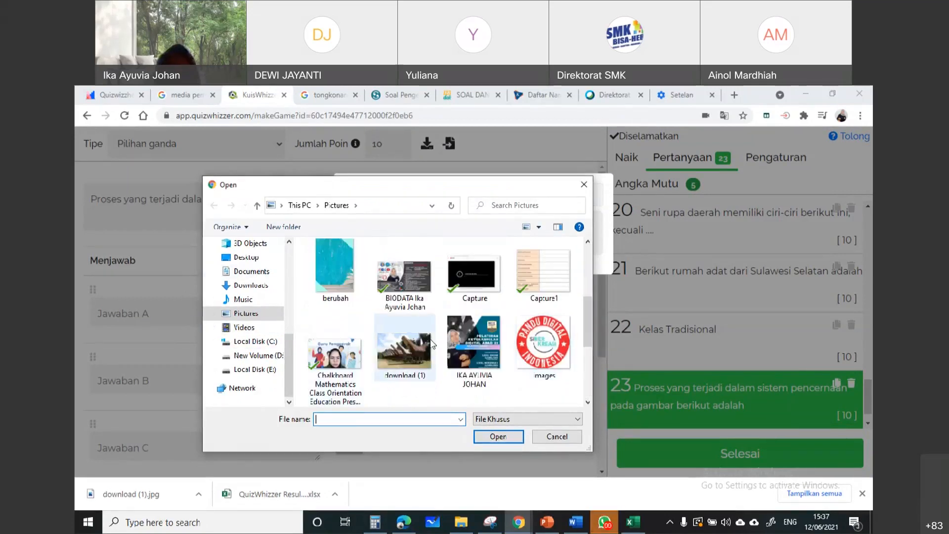
click(399, 358)
click(507, 438)
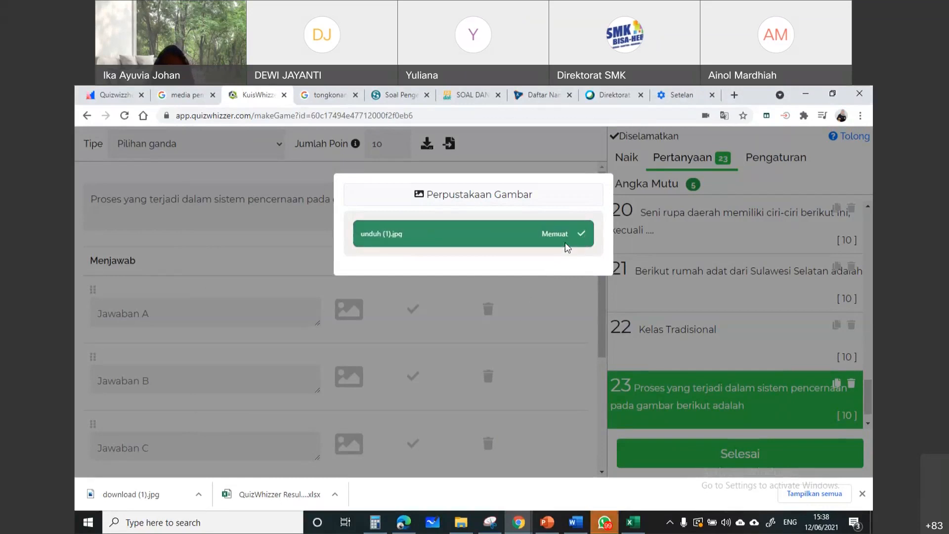
click(554, 239)
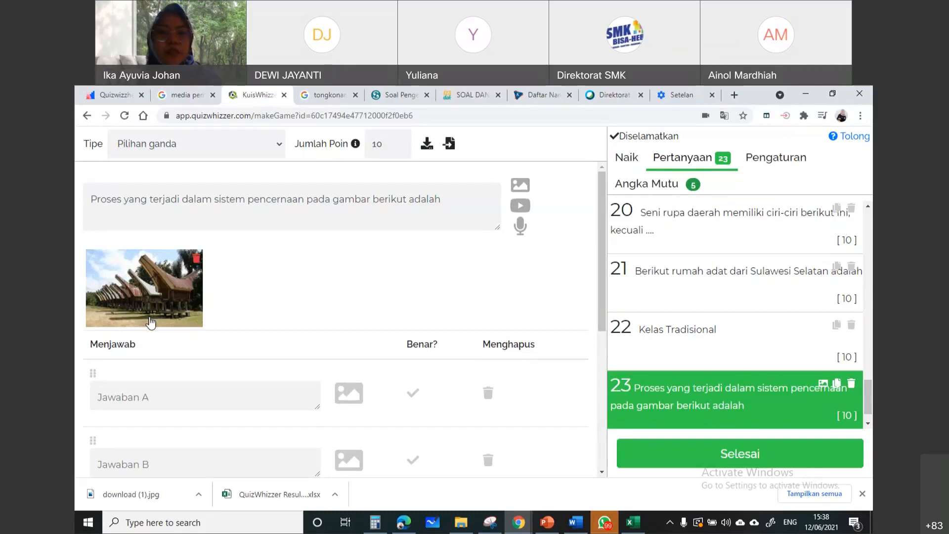
click(195, 259)
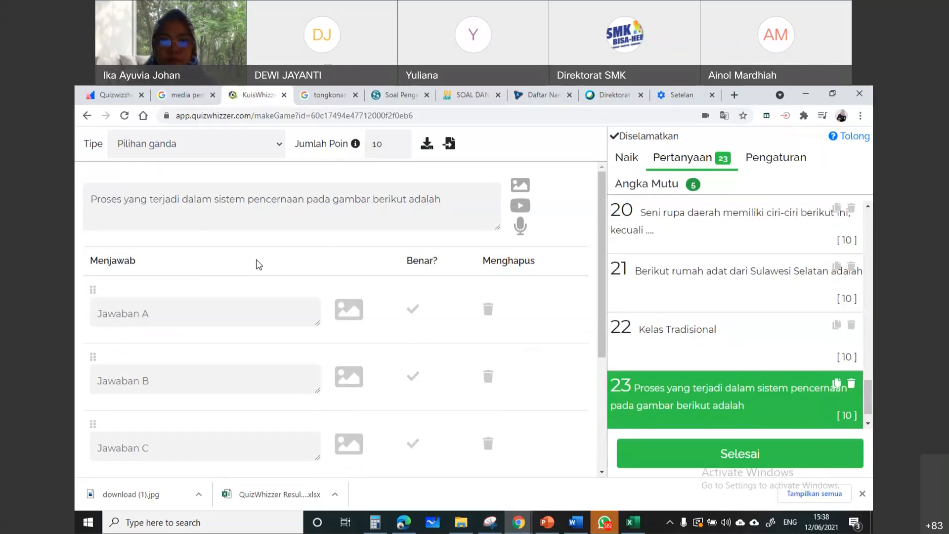
Search the Pixabay image library for "sistem pencernaan" to find a picture for question 23
click(521, 186)
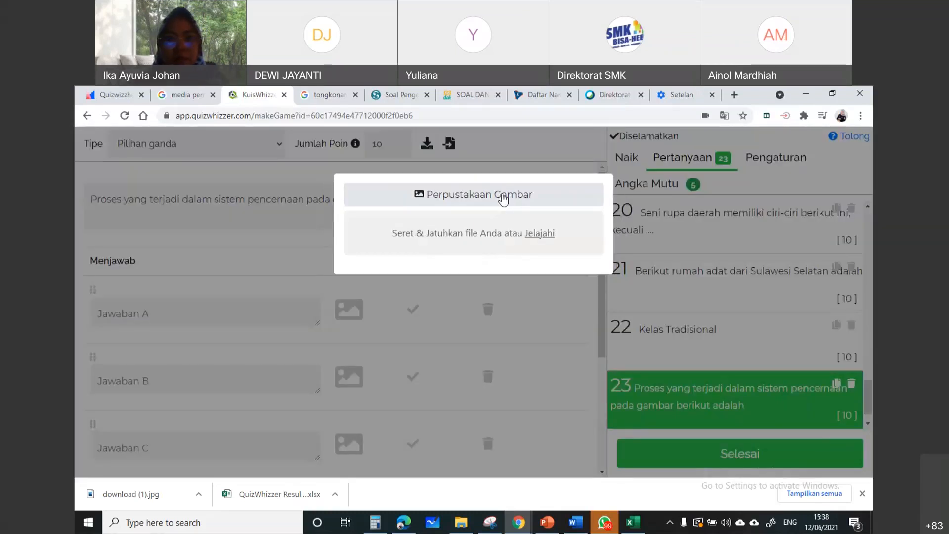
click(503, 197)
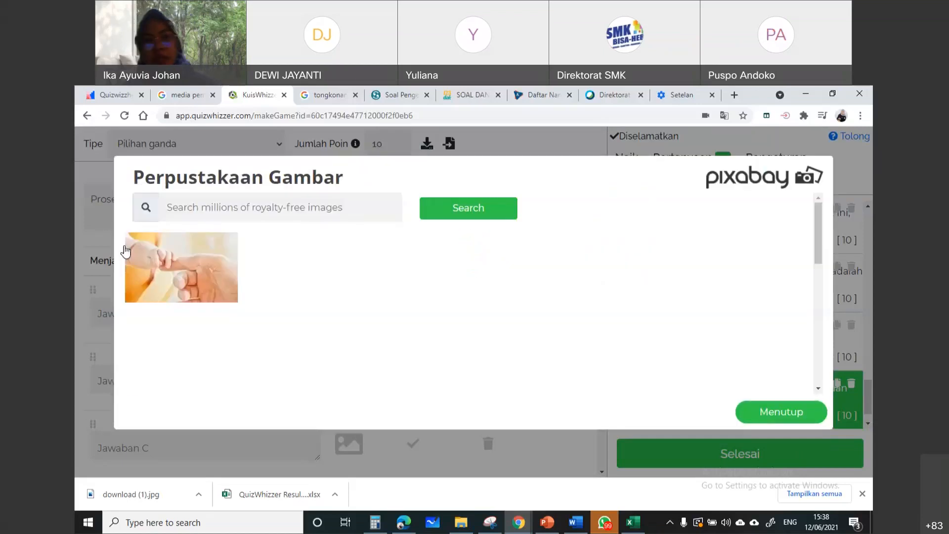
click(286, 204)
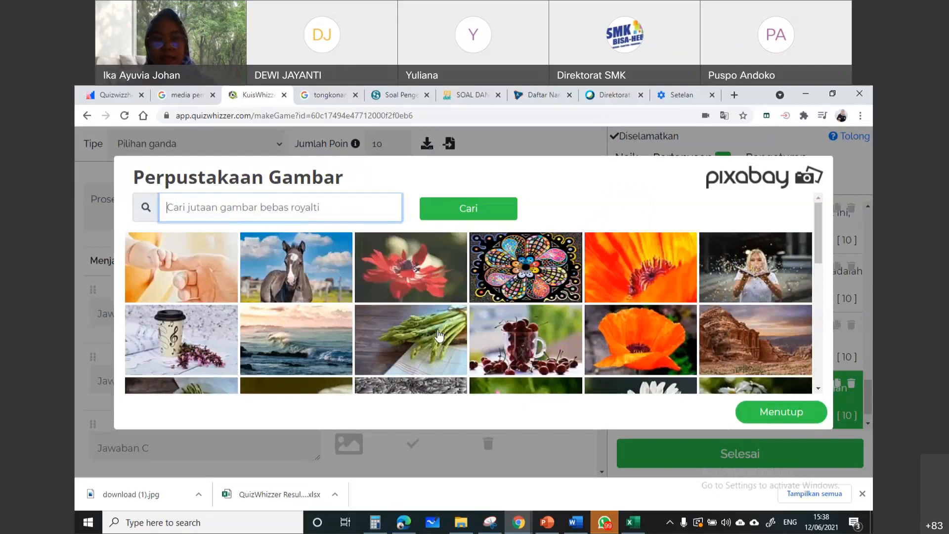
scroll(409, 289, down, 5)
scroll(259, 206, up, 5)
text(sistem pencernaan)
key(Return)
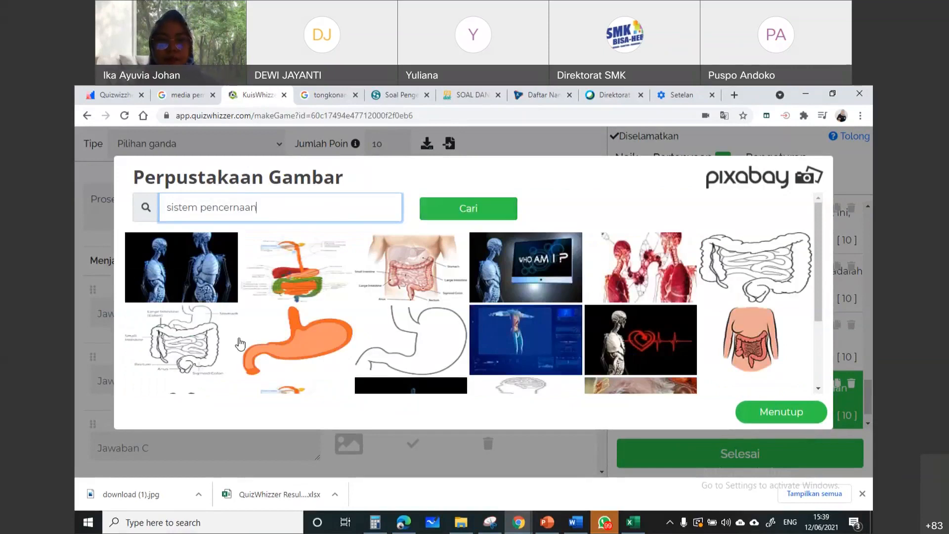
Choose the coloured, labelled digestive system diagram from the Pixabay results as question 23's image
scroll(207, 327, down, 3)
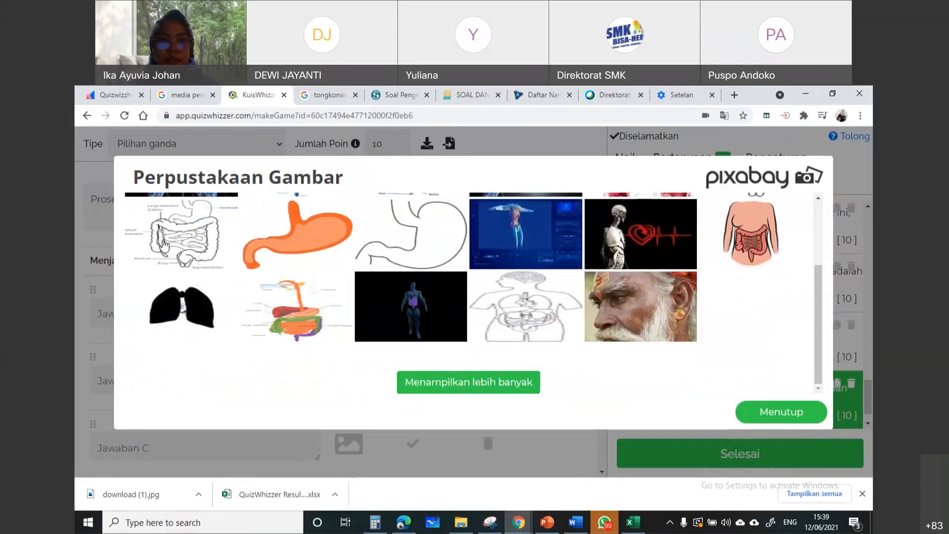
scroll(290, 295, up, 5)
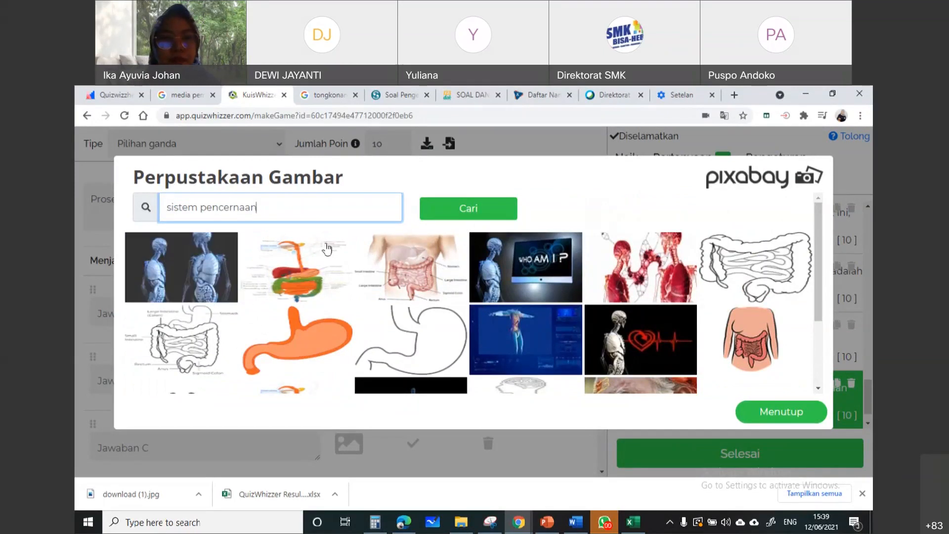
click(278, 271)
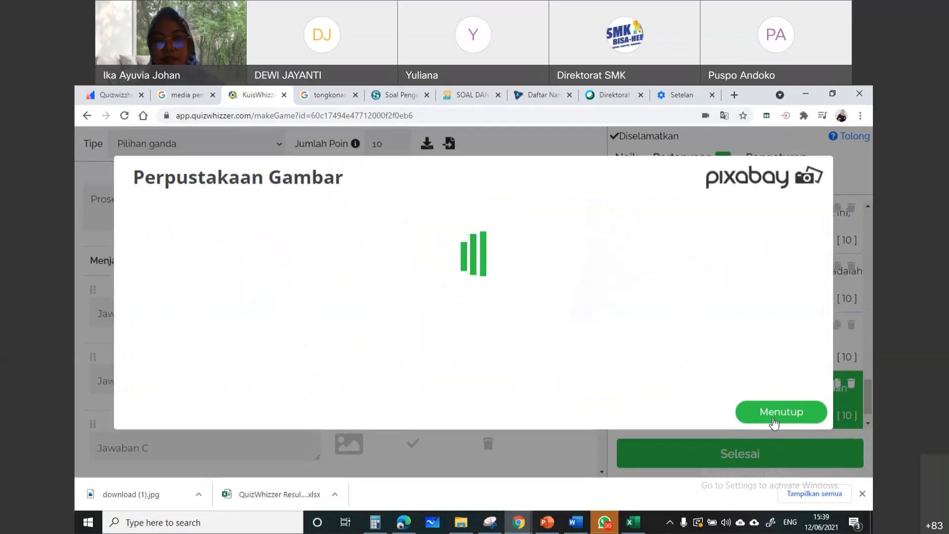
click(780, 418)
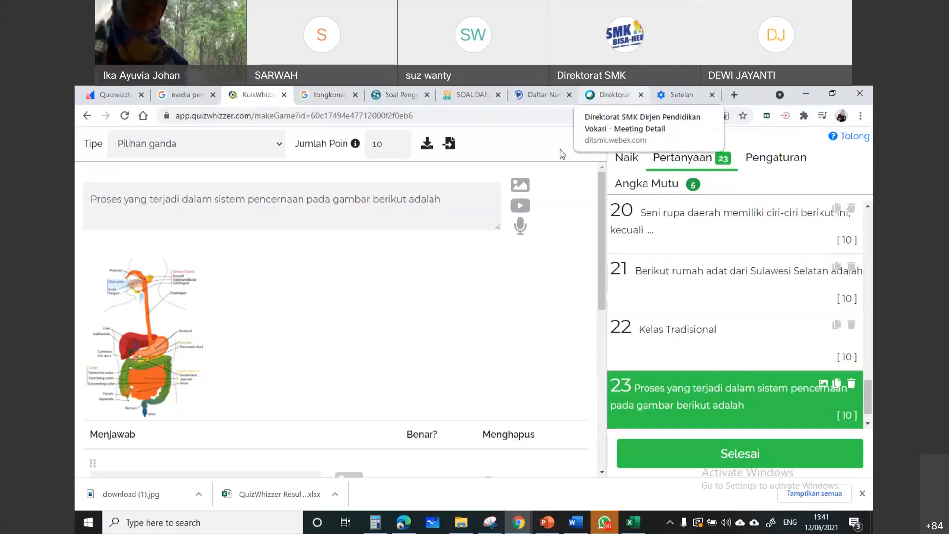
Bring up question 23's answer options below the image and activate the empty answer B field
scroll(483, 201, down, 2)
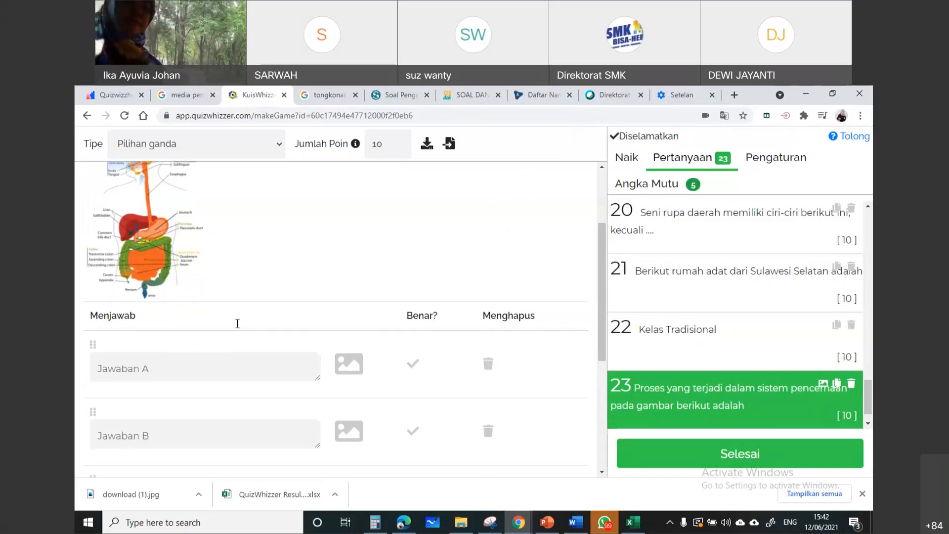
scroll(237, 322, down, 2)
click(224, 330)
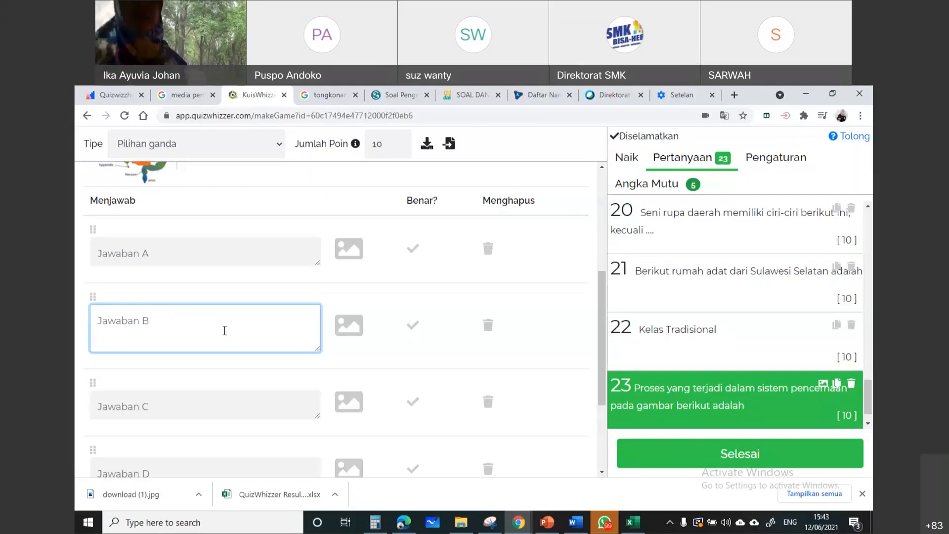
Set the points of question 21, about traditional houses of Sulawesi Selatan, to 11 and compare it with question 20
click(644, 311)
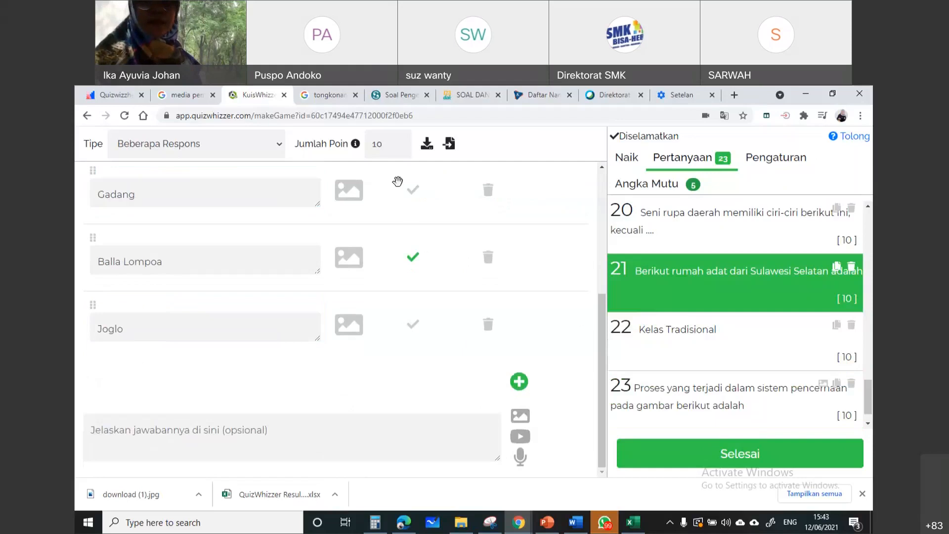
click(399, 142)
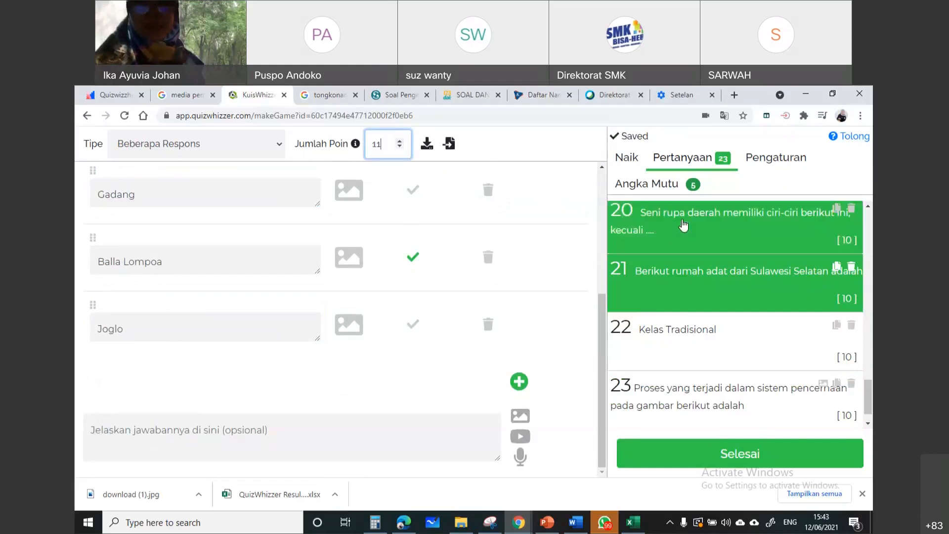
click(684, 226)
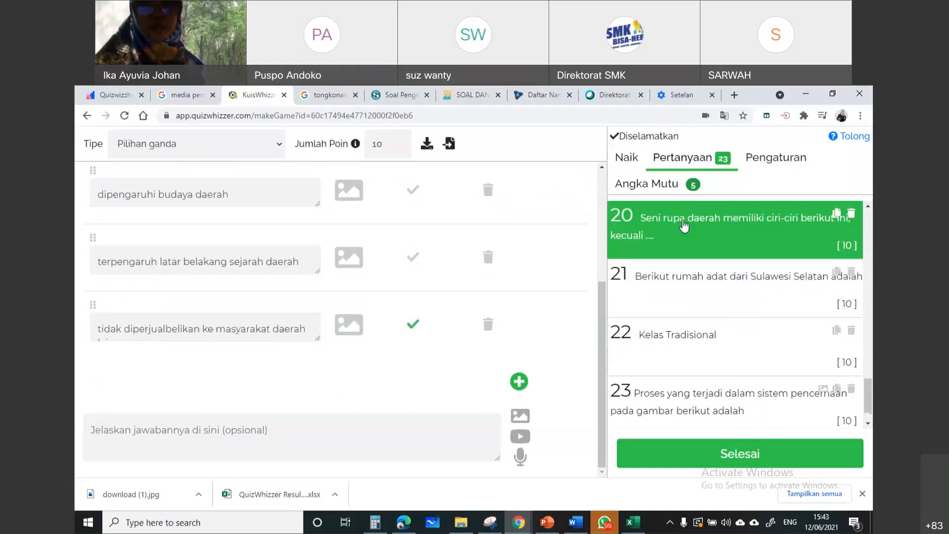
click(677, 285)
click(683, 250)
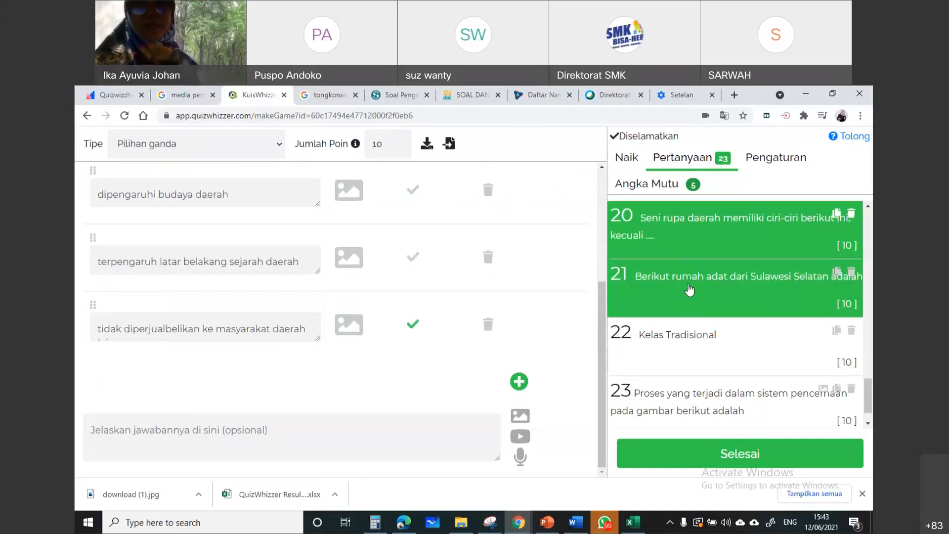
click(690, 290)
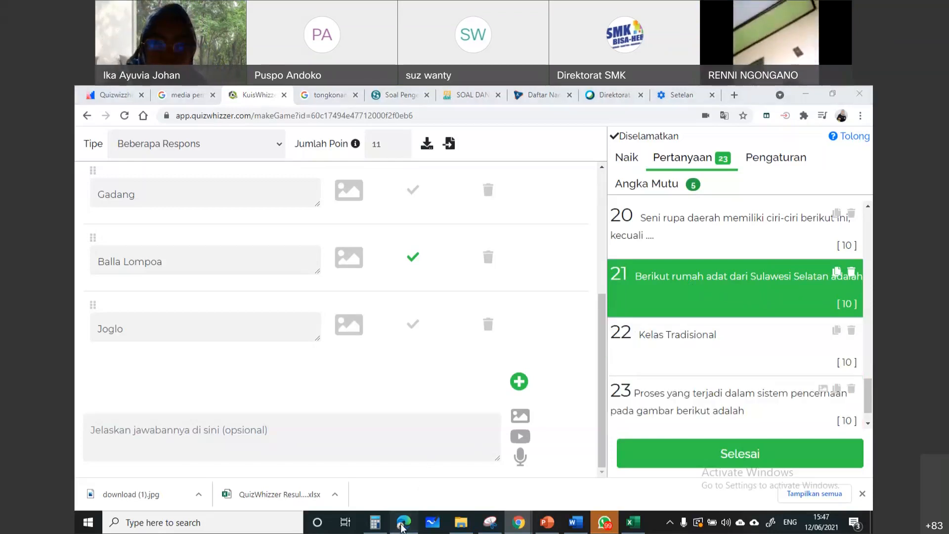
Switch to Microsoft Edge, leave the open game board builder and log out of QuizWhizzer there
click(405, 520)
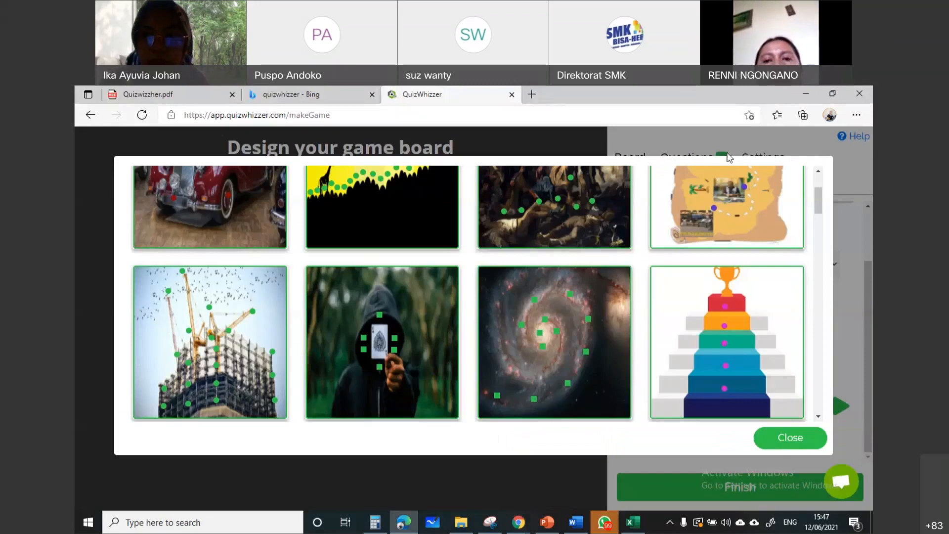
click(770, 129)
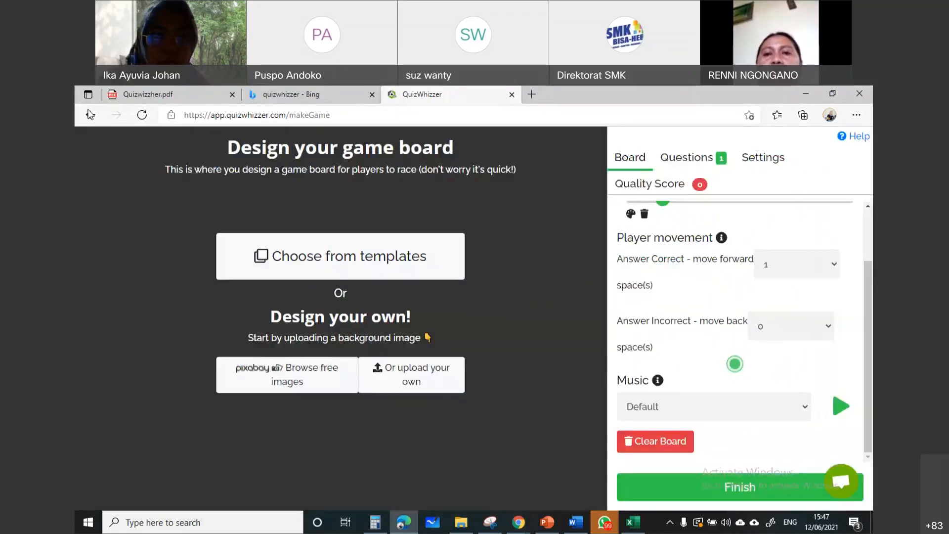
click(90, 115)
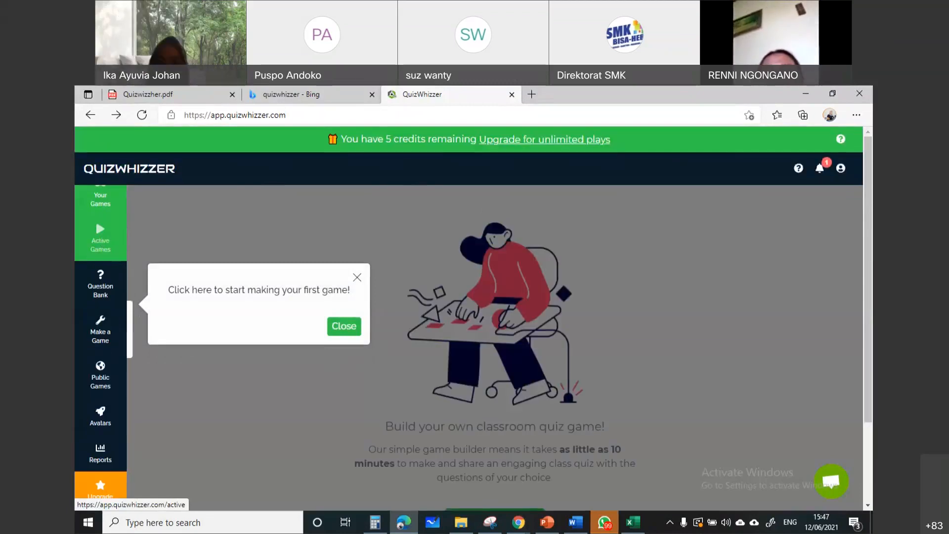
click(841, 168)
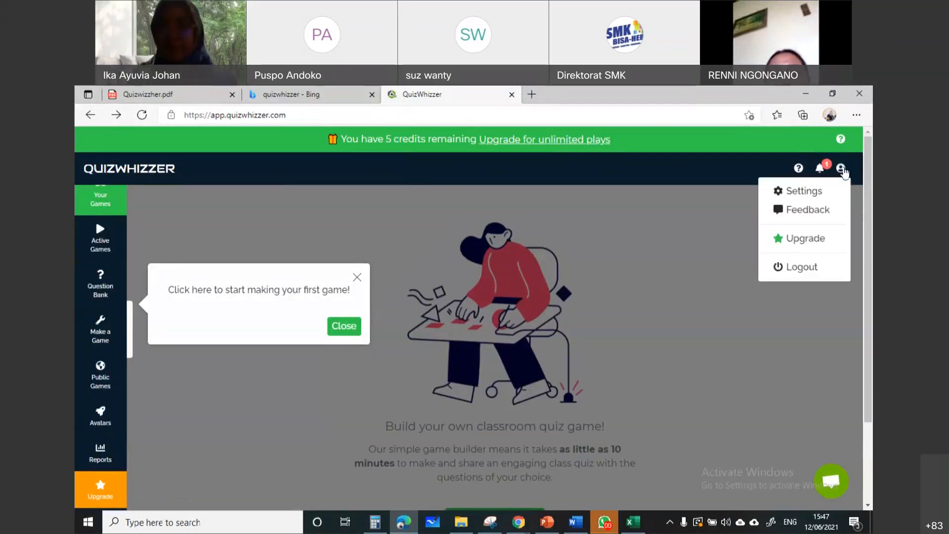
click(787, 268)
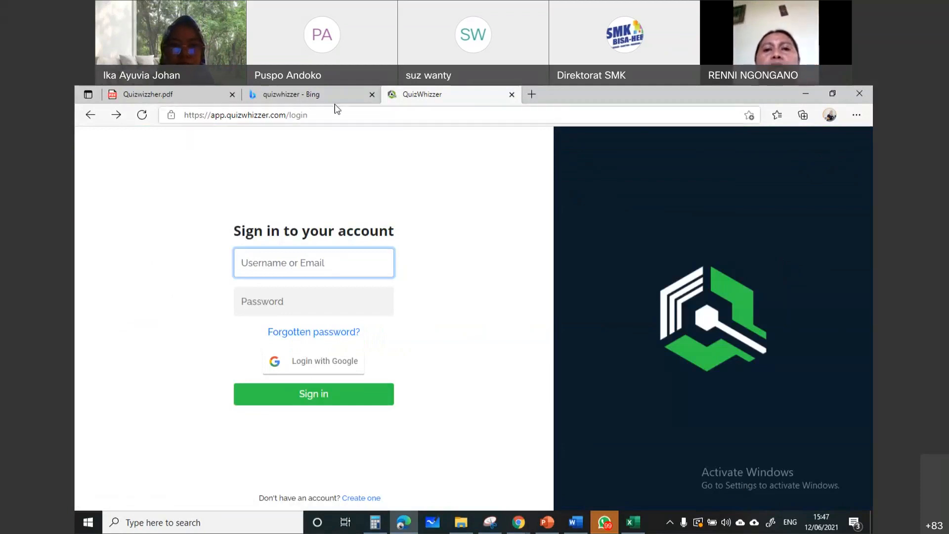
Try to open the QuizWhizzer start page by shortening the login address to app.quizwhizzer.com
click(343, 116)
click(343, 118)
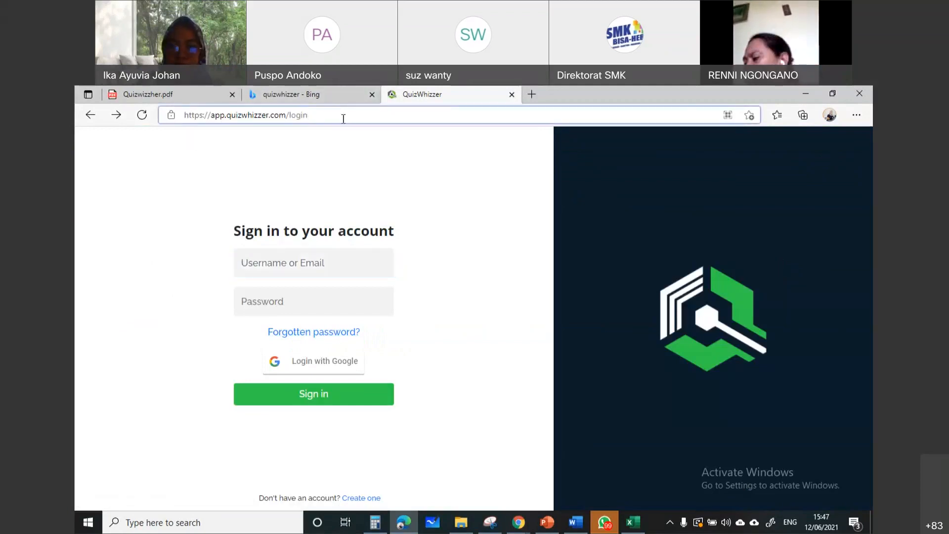
key(BackSpace)
key(BackSpace)
key(BackSpace)
key(BackSpace)
key(BackSpace)
key(BackSpace)
key(Return)
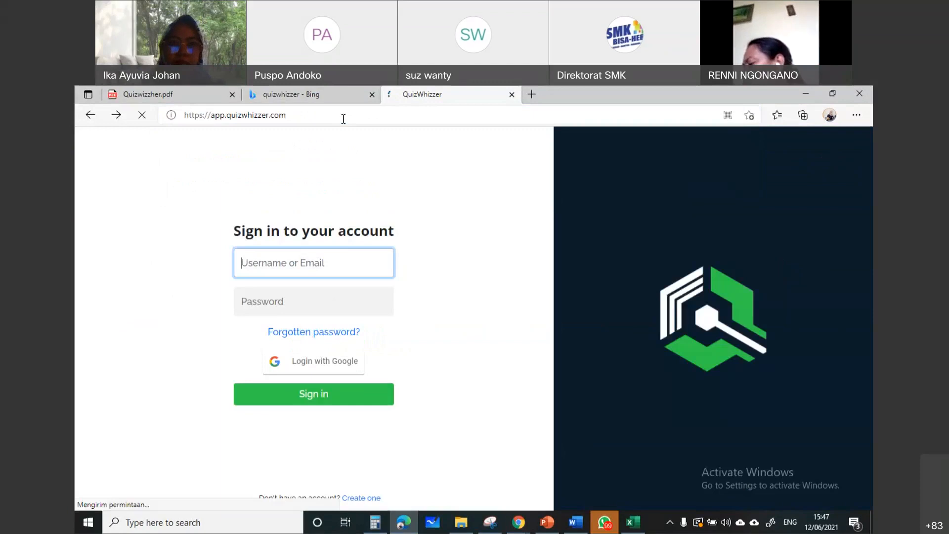
click(344, 117)
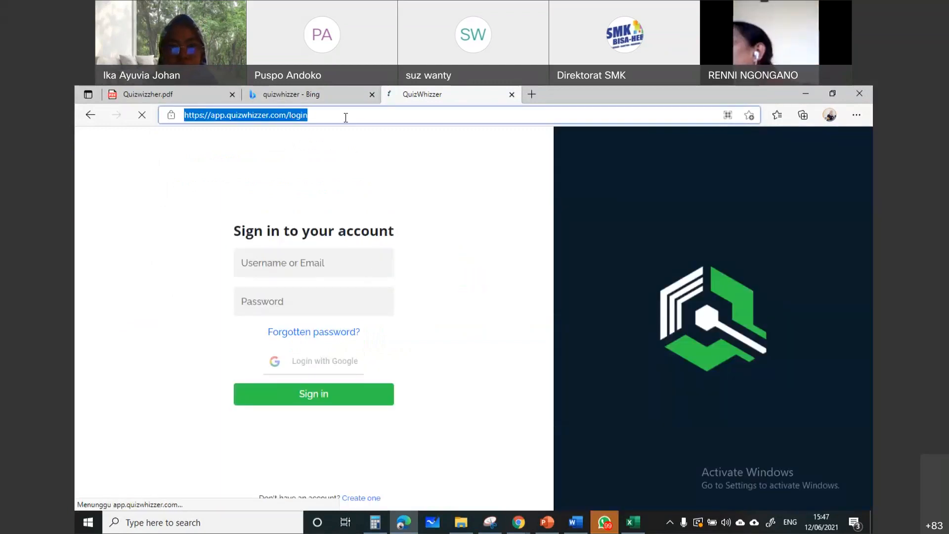
click(347, 117)
click(334, 266)
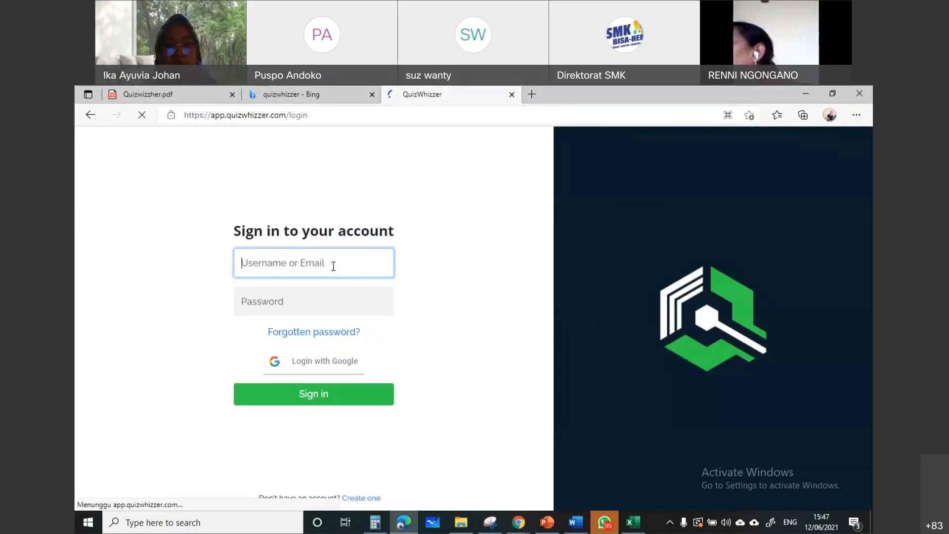
click(352, 117)
click(349, 261)
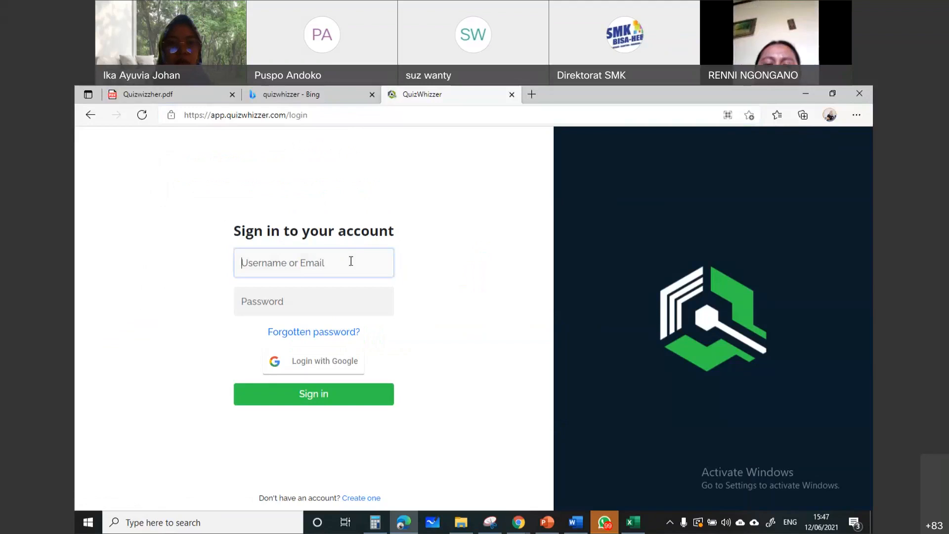
click(325, 297)
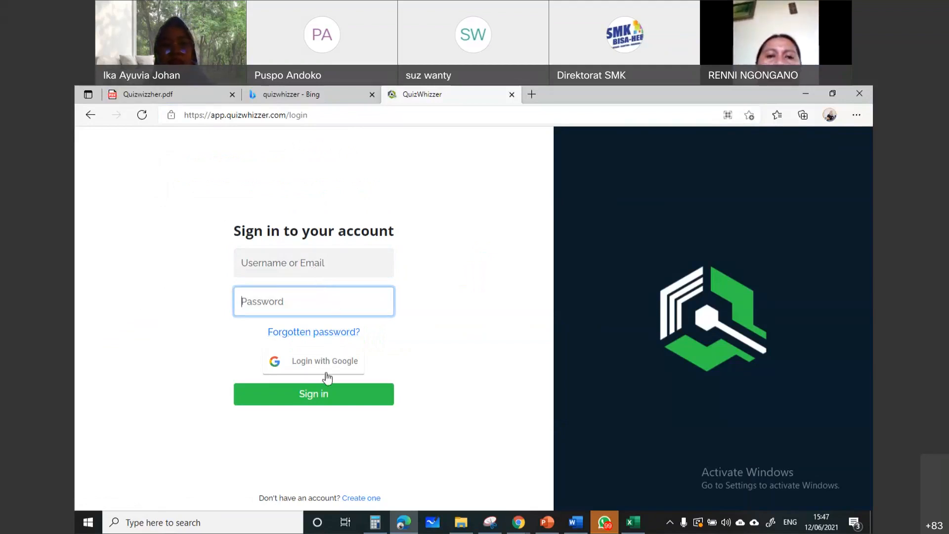
Search the address history for "quiz" and load the suggested app.quizwhizzer.com page
click(319, 115)
click(348, 115)
key(BackSpace)
key(BackSpace)
key(BackSpace)
key(BackSpace)
key(BackSpace)
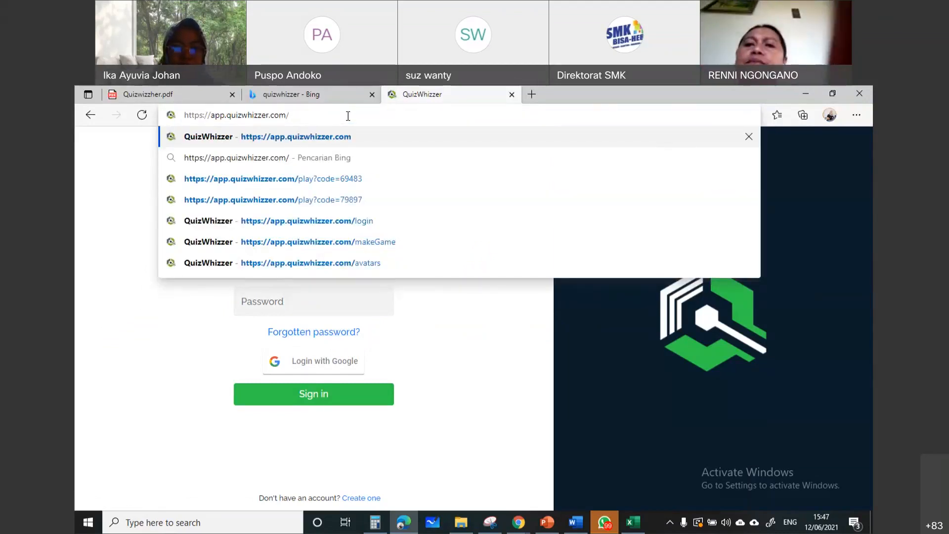
key(ctrl+a)
text(quiz)
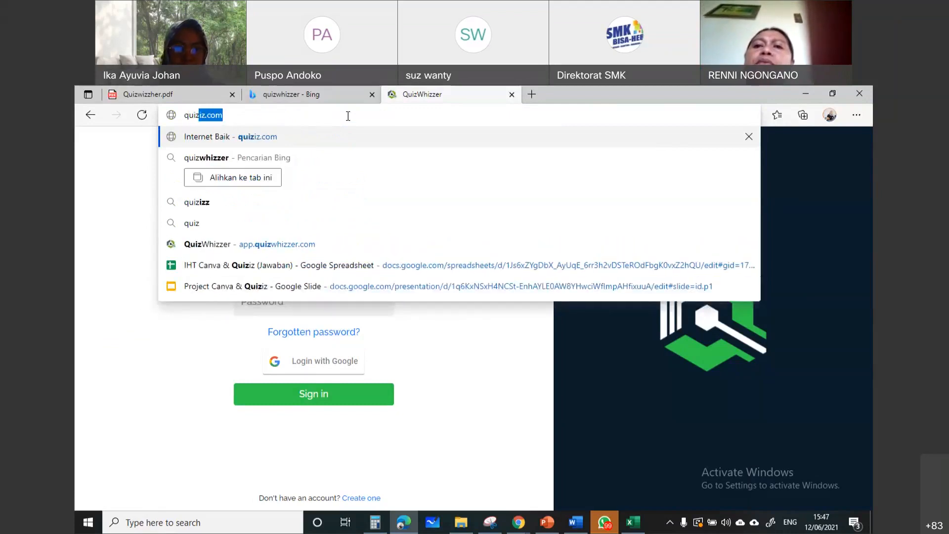
click(274, 243)
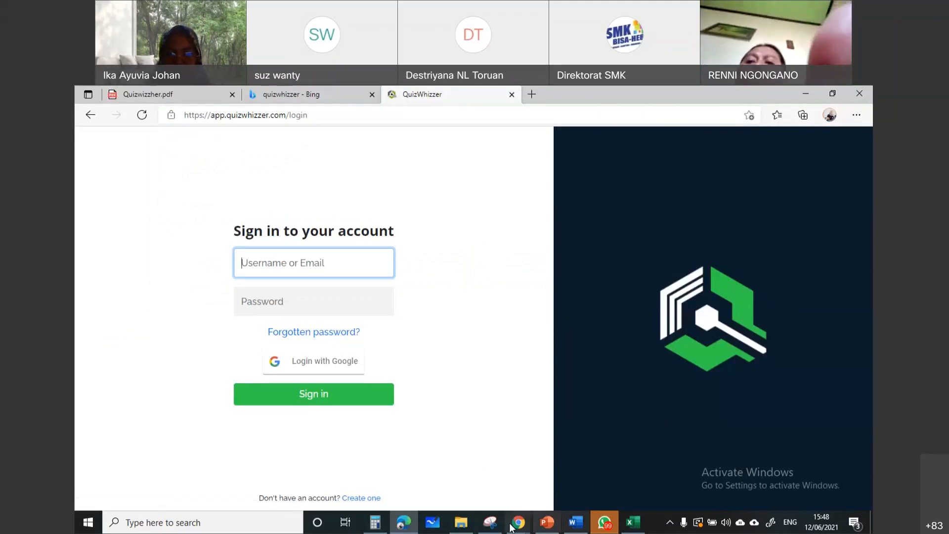
Switch to the Chrome incognito window showing the QuizWhizzer account registration page
mouse_move(512, 527)
click(582, 470)
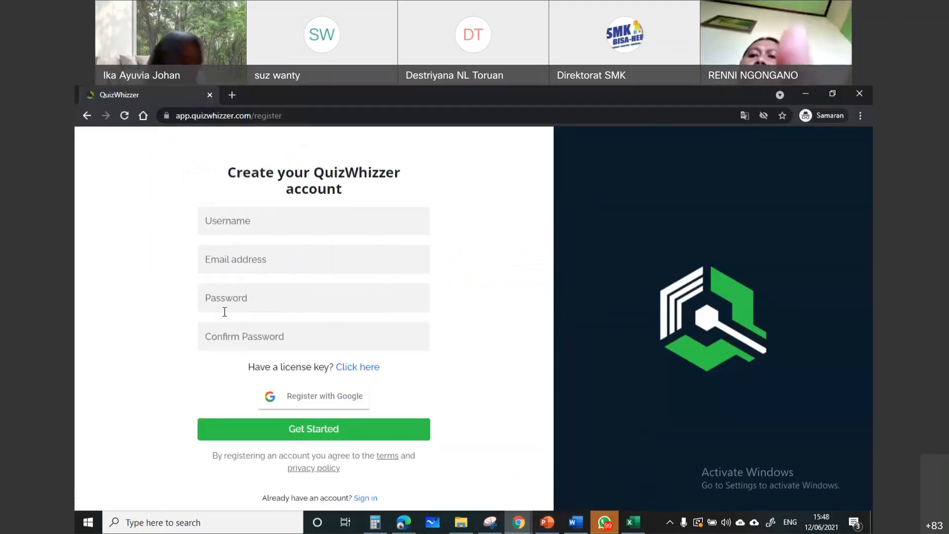
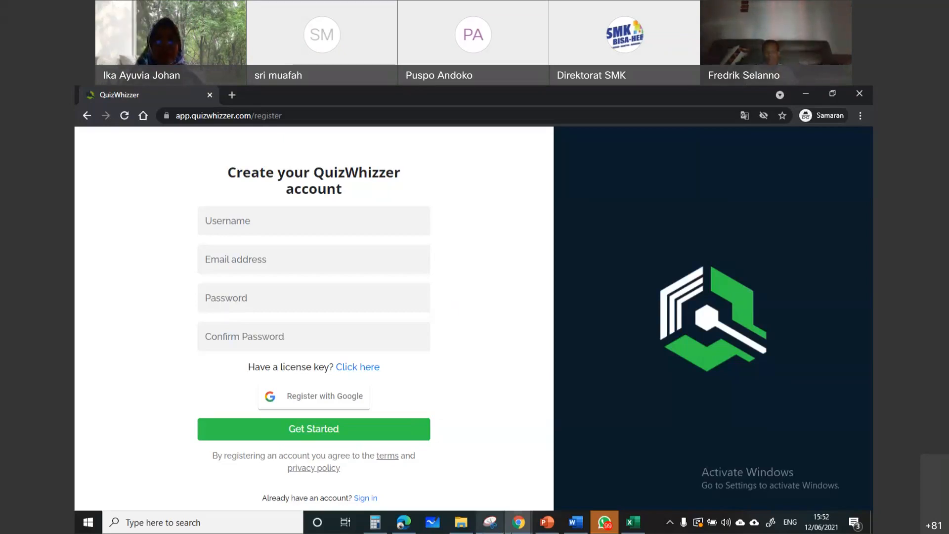
Switch to the Chrome window with the Tema 9 editor, delete the incomplete question 23 and finish editing
click(525, 524)
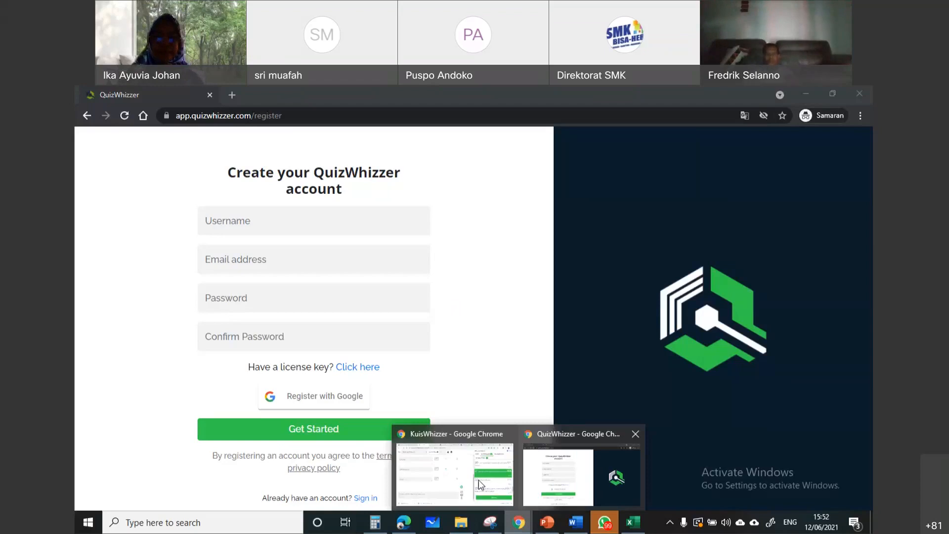
click(479, 480)
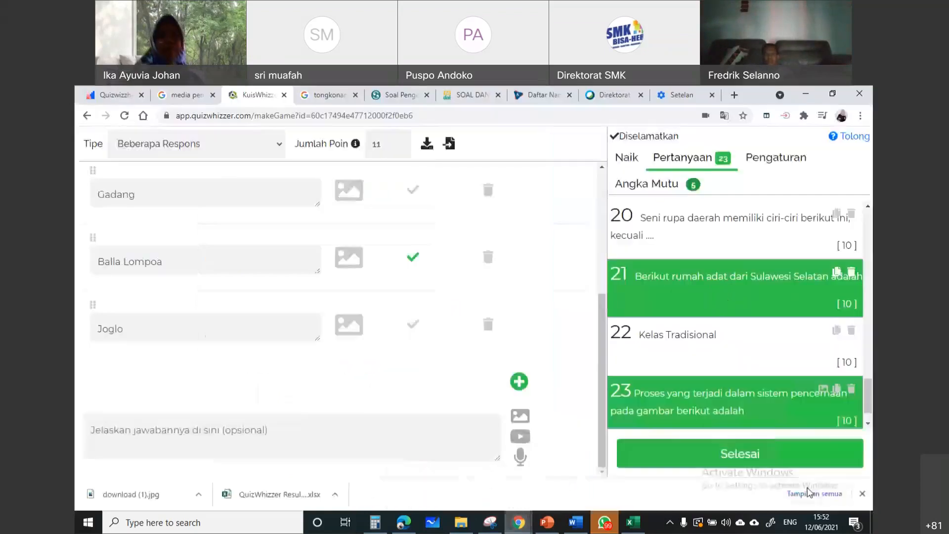
click(793, 447)
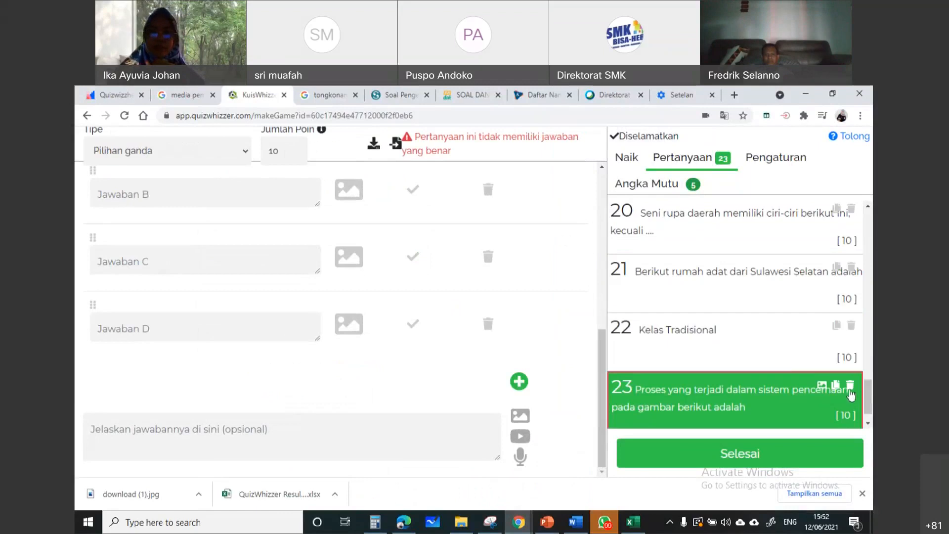
click(851, 388)
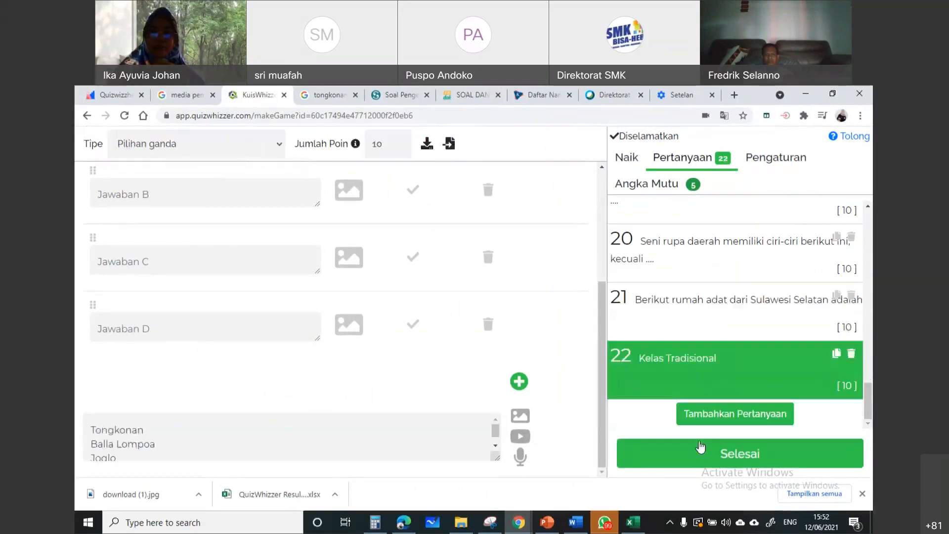
click(729, 452)
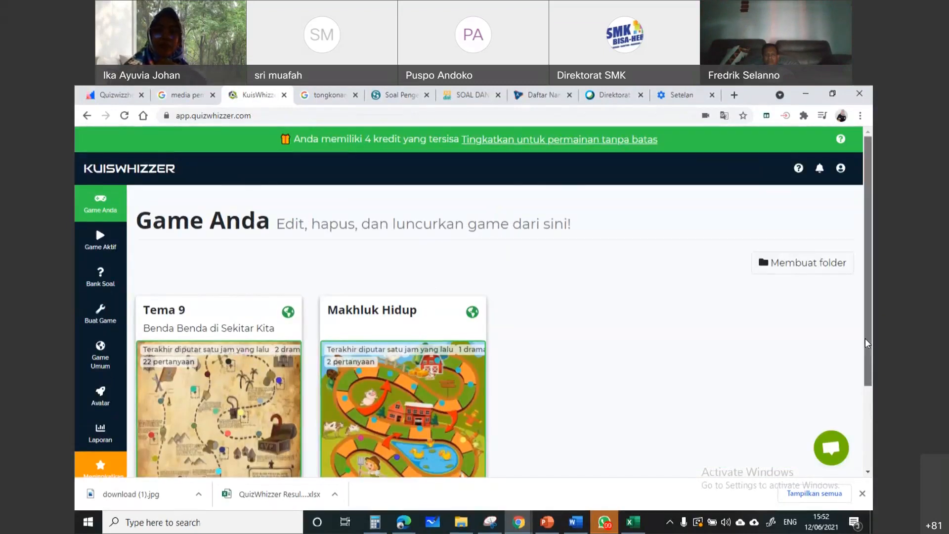
Open the active Tema 9 game and switch its side panel between the game controls and the leaderboard
drag(868, 343, 859, 398)
click(286, 437)
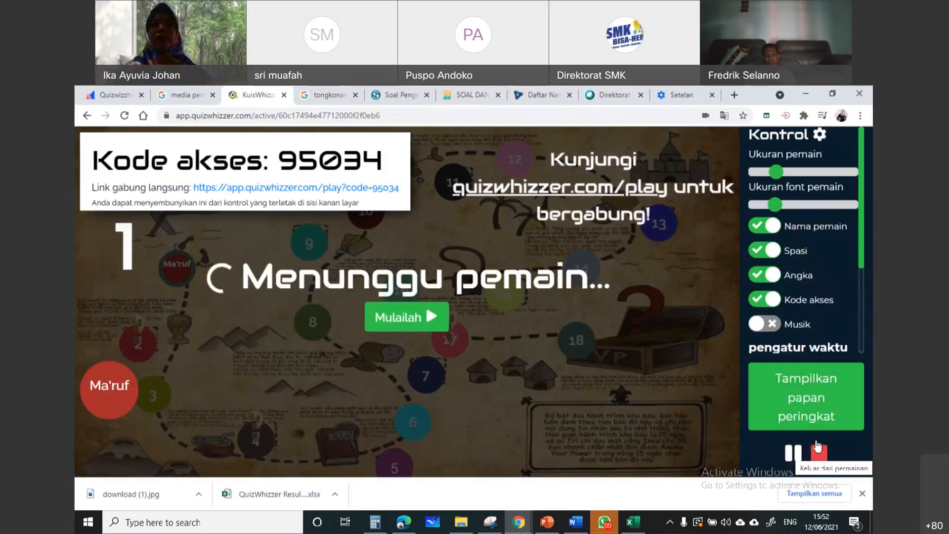
click(817, 134)
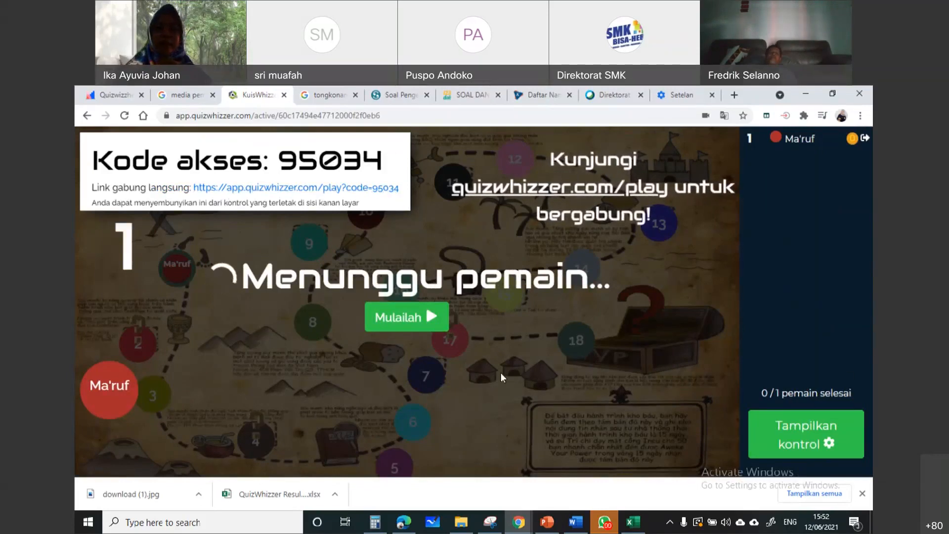
click(834, 434)
Stop the running Tema 9 game and confirm ending it
click(819, 452)
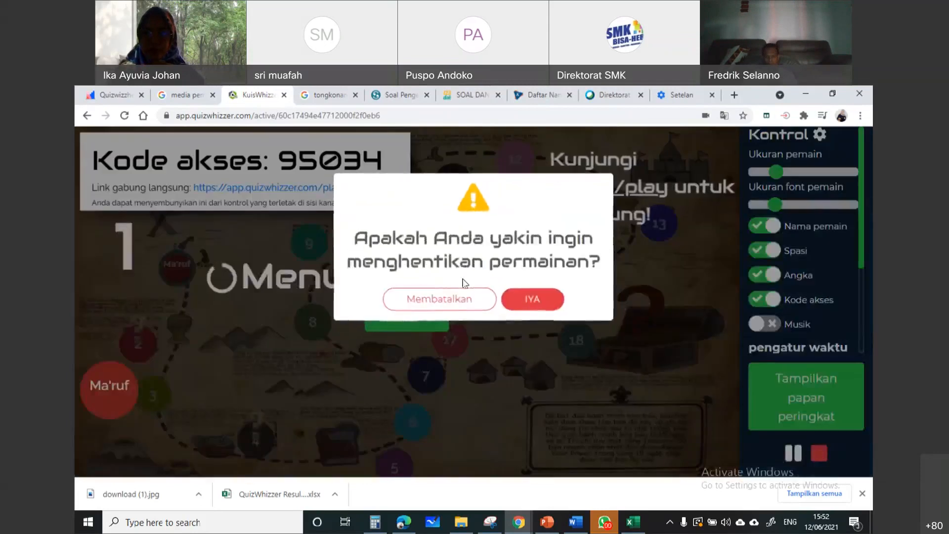
click(441, 298)
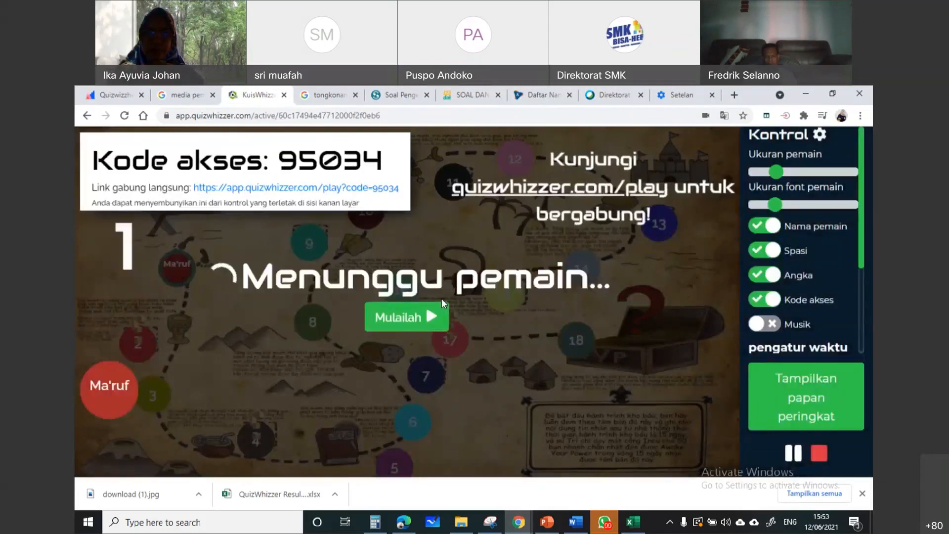
click(820, 454)
click(531, 294)
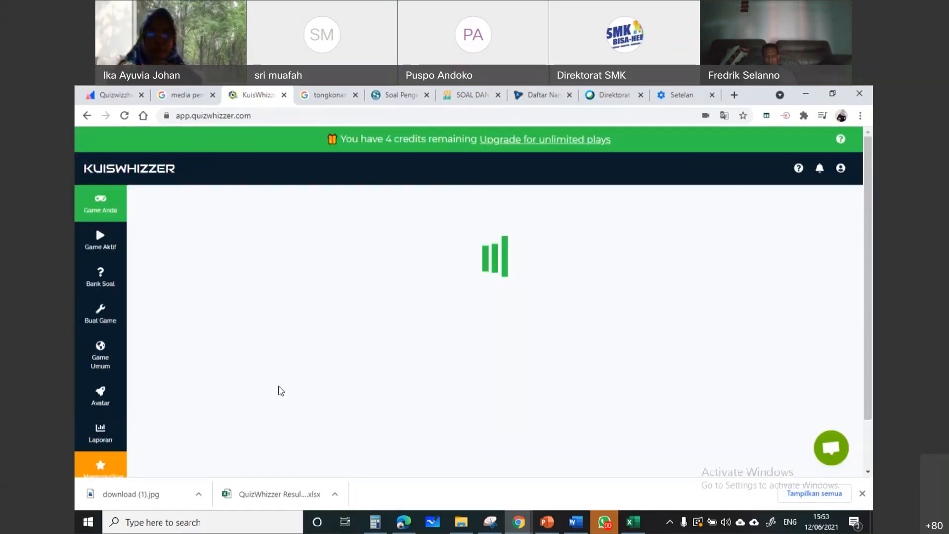
Start launching Tema 9 in Pekerjaan rumah mode to bring up its game options
scroll(628, 427, down, 1)
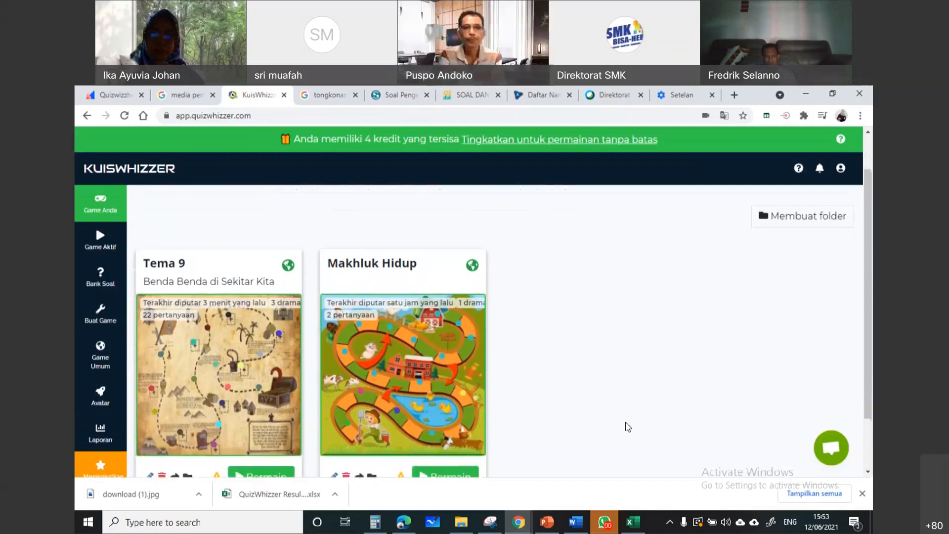
scroll(628, 427, down, 1)
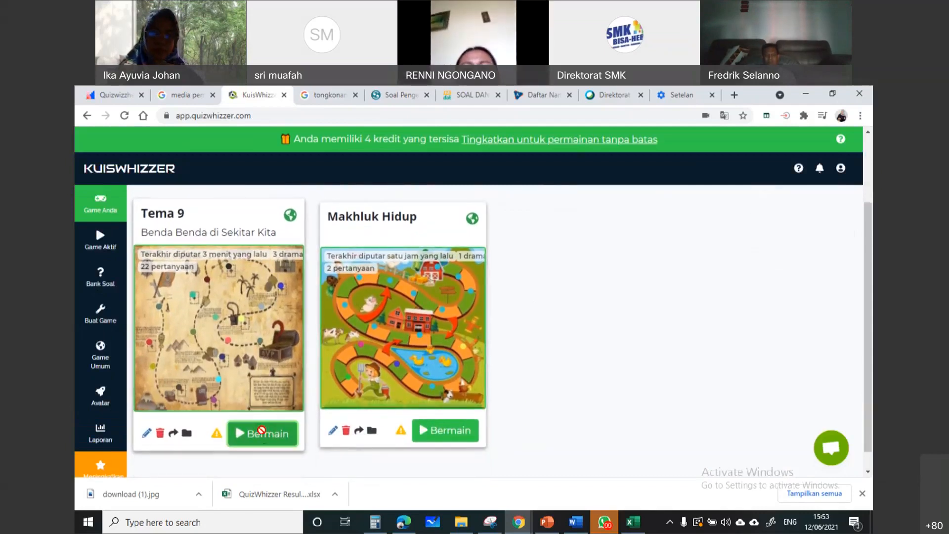
click(261, 432)
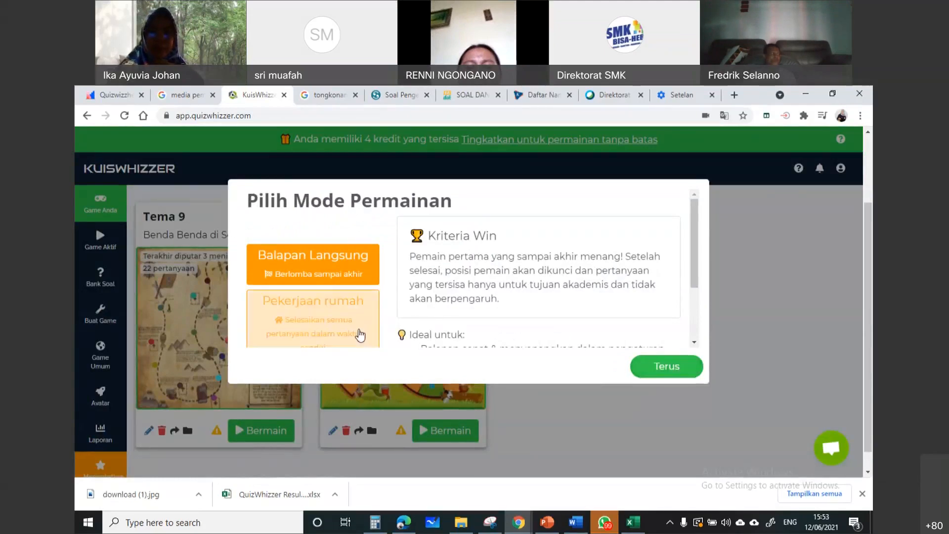
click(322, 324)
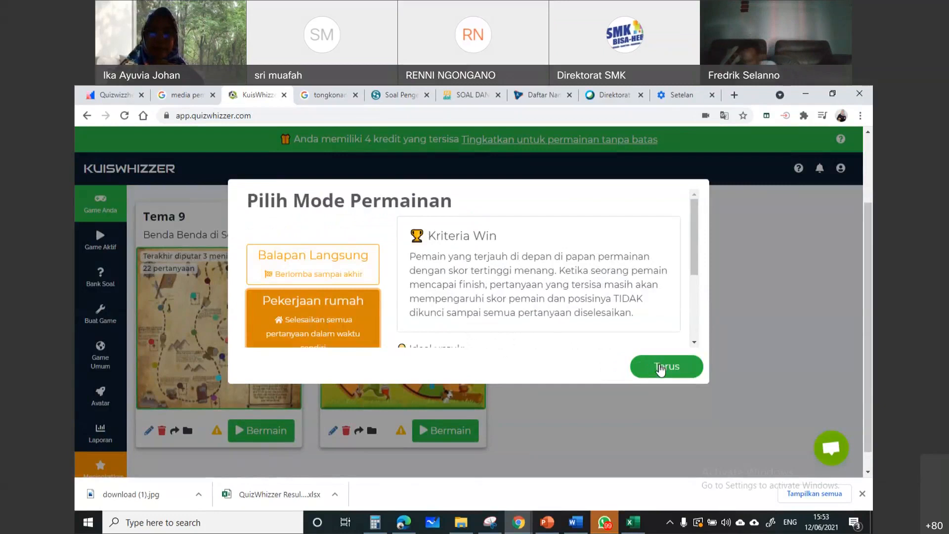
click(661, 368)
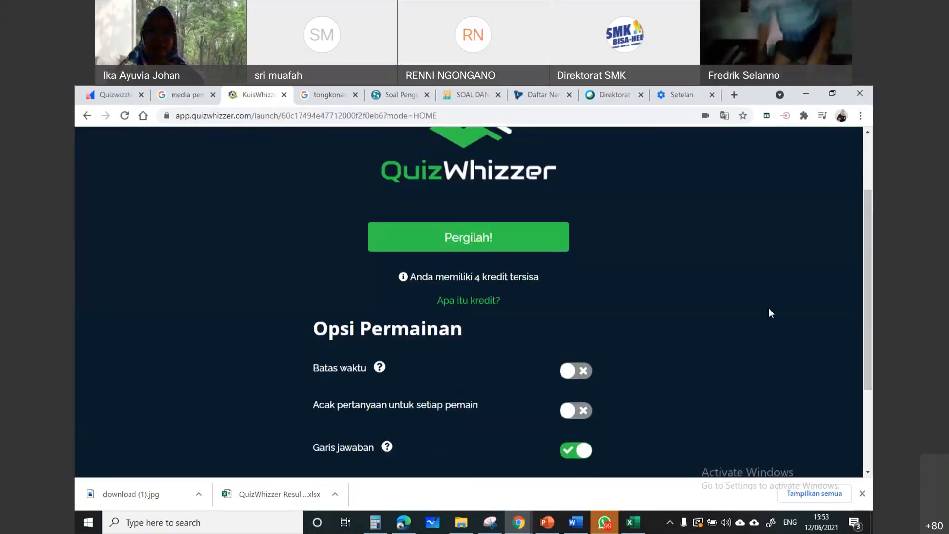
Enable Batas waktu for the homework game and set the time limit to 30 minutes
scroll(865, 316, down, 2)
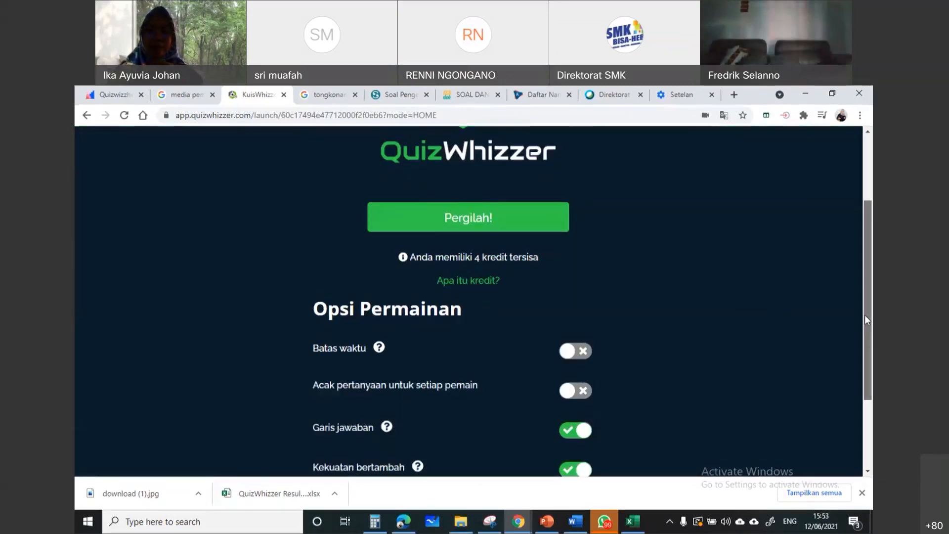
click(583, 298)
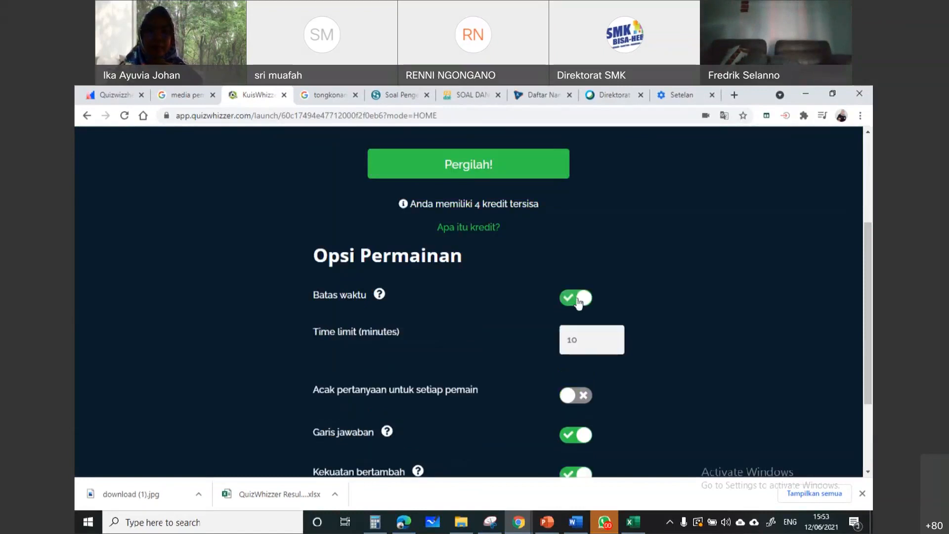
click(597, 335)
key(BackSpace)
key(BackSpace)
text(30)
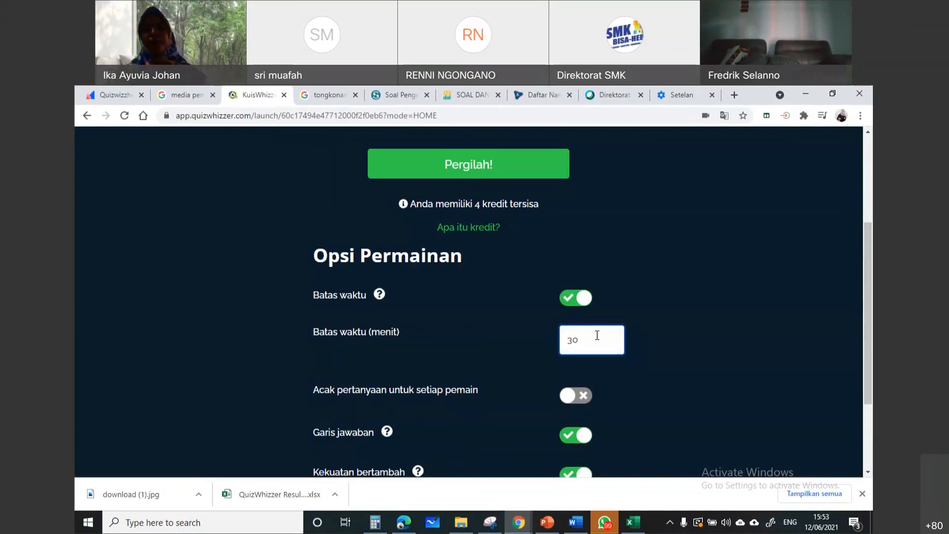
Turn Batas waktu off, review the remaining homework options and return to the games list without launching
click(572, 298)
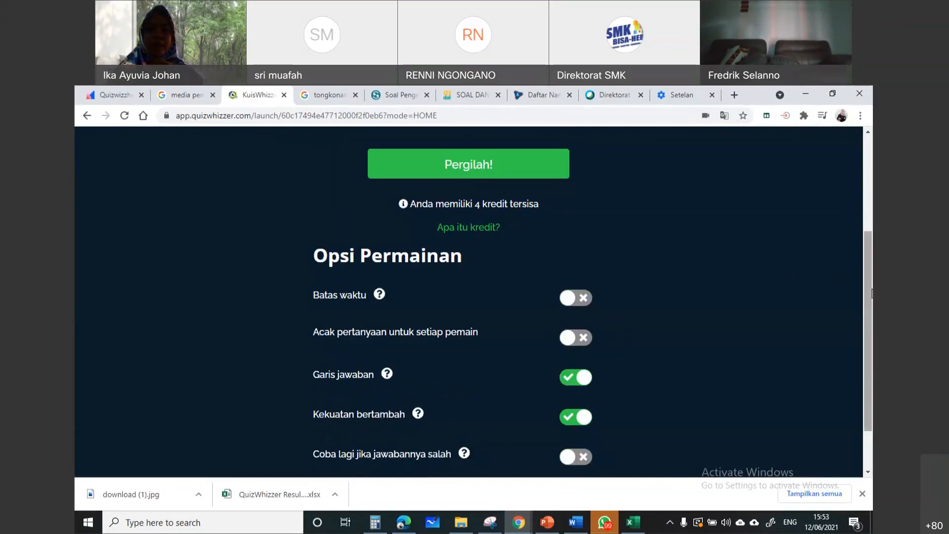
scroll(865, 337, down, 1)
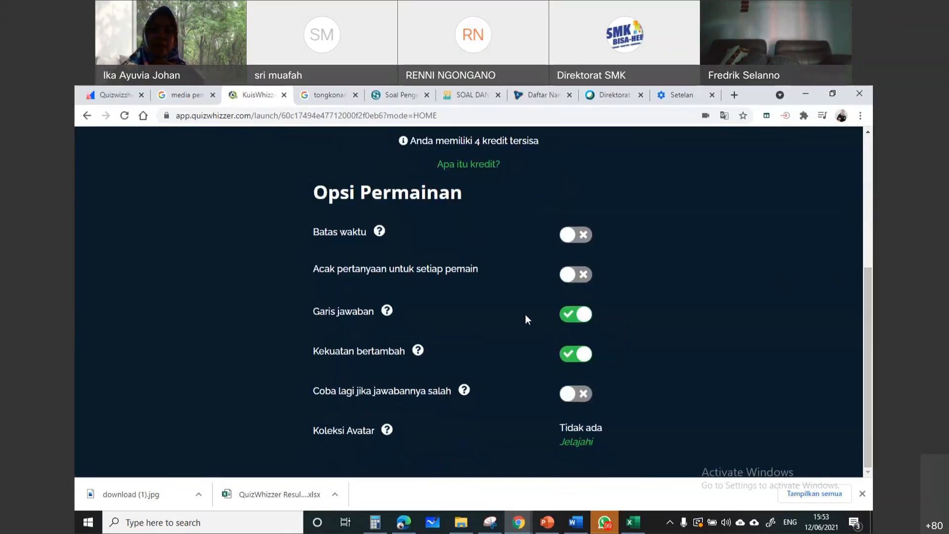
click(82, 121)
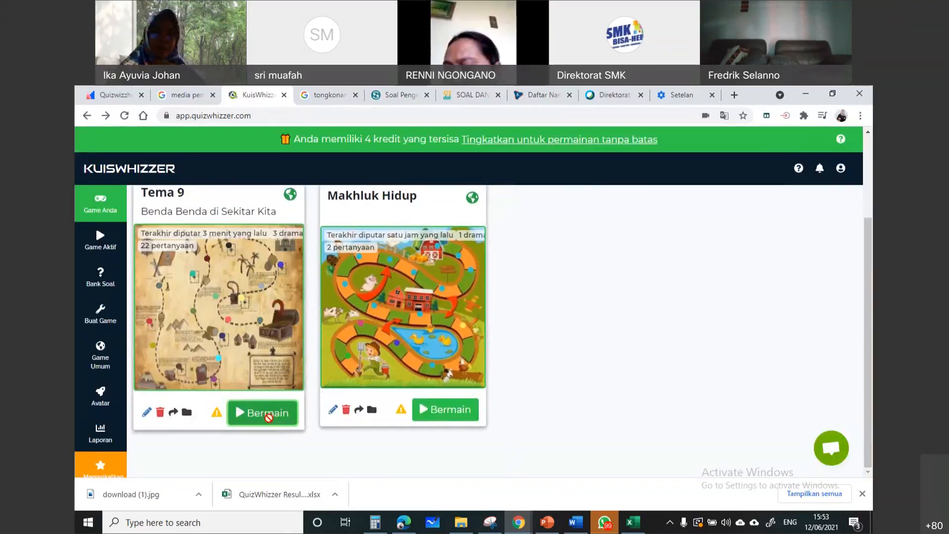
Start launching Tema 9 in Balapan Langsung mode and review its game options
click(263, 414)
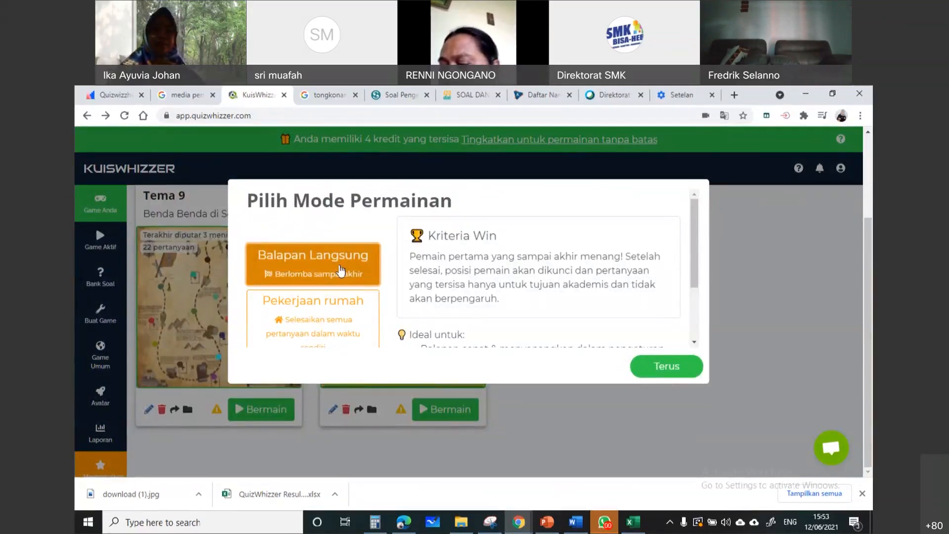
click(684, 368)
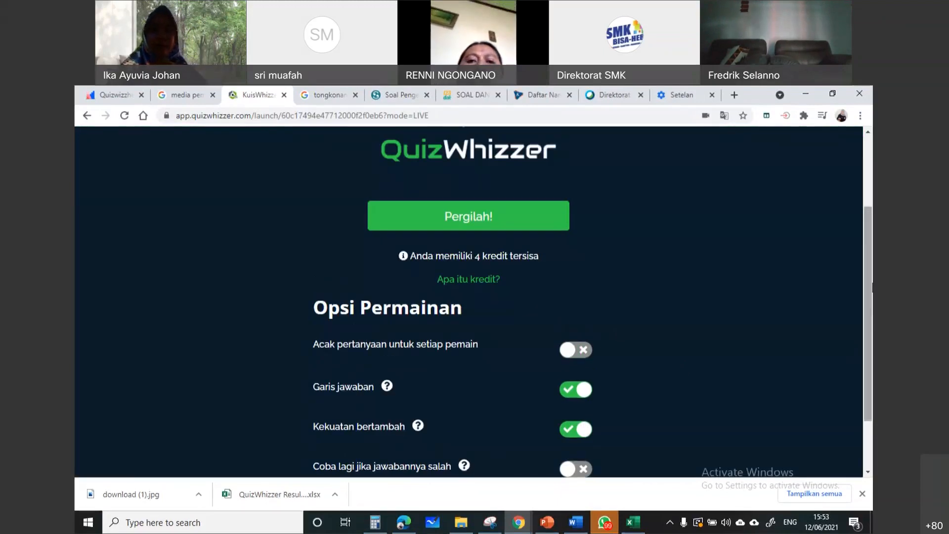
drag(870, 282, 865, 329)
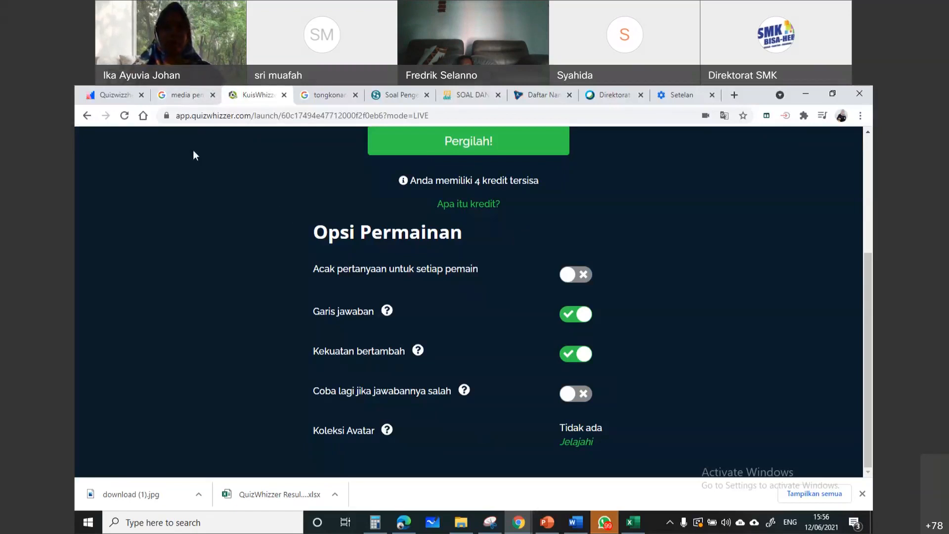
Return to the games list without launching and open the questions of Tema 9 for editing
click(79, 115)
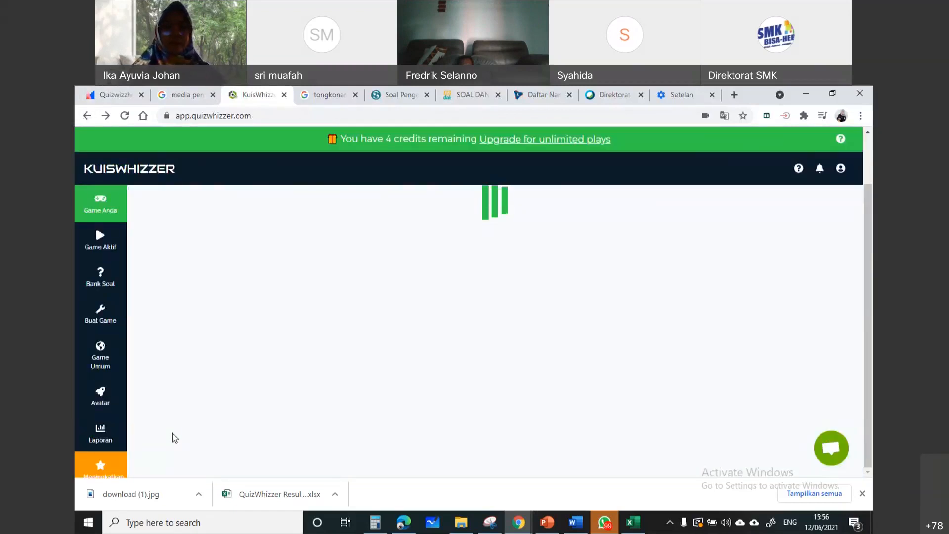
click(150, 411)
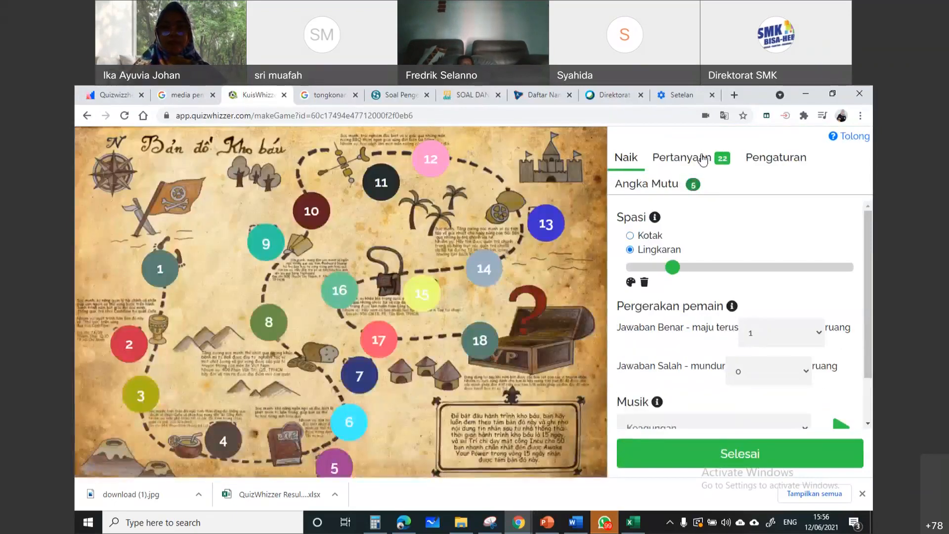
click(703, 159)
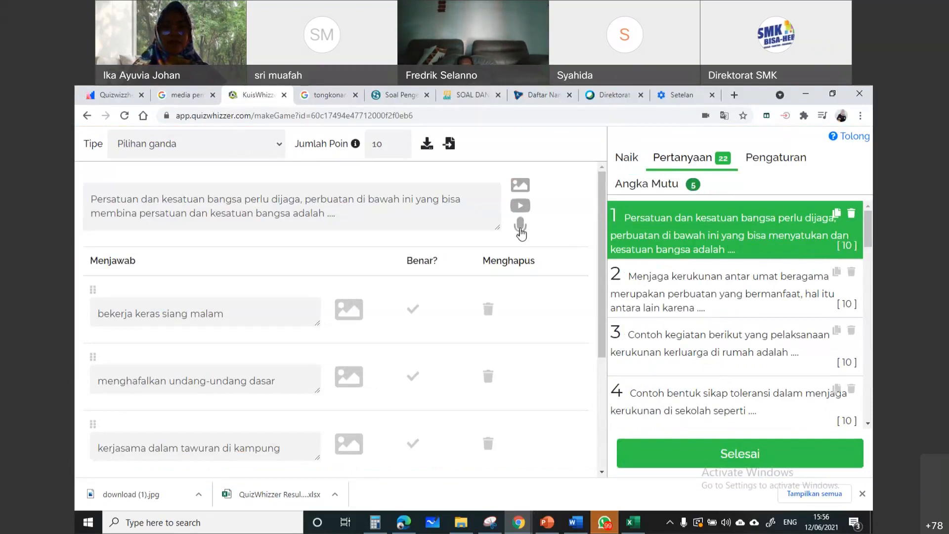
Record a voice clip for question 1, save it and look over the question's remaining answers
click(521, 230)
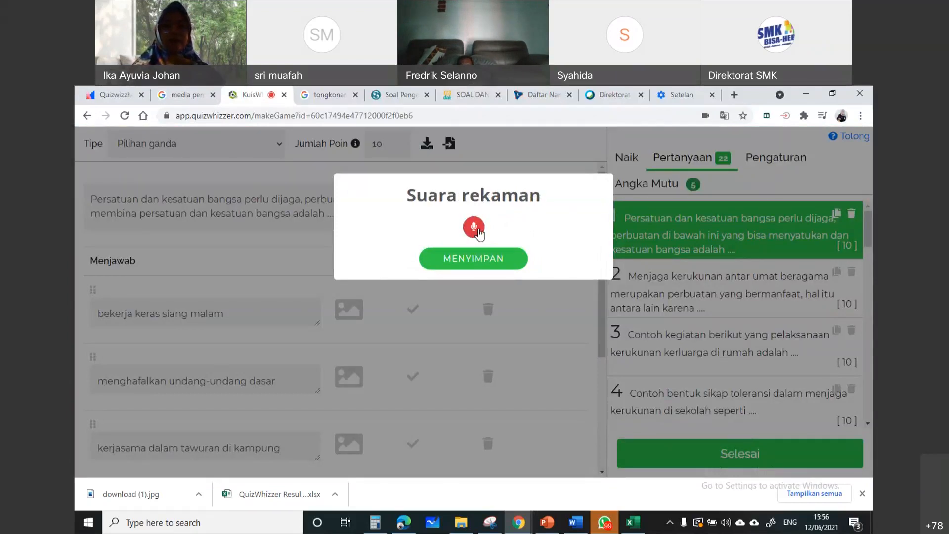
click(479, 230)
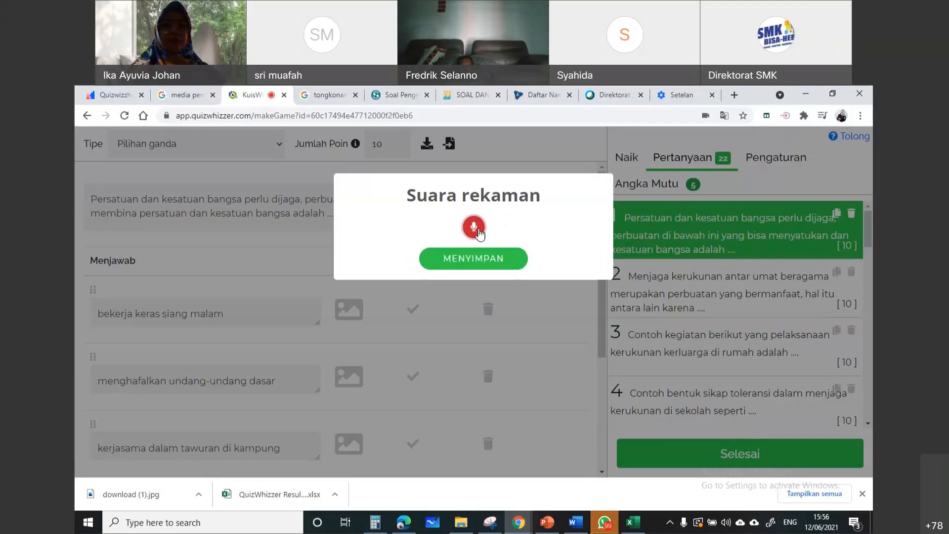
click(484, 259)
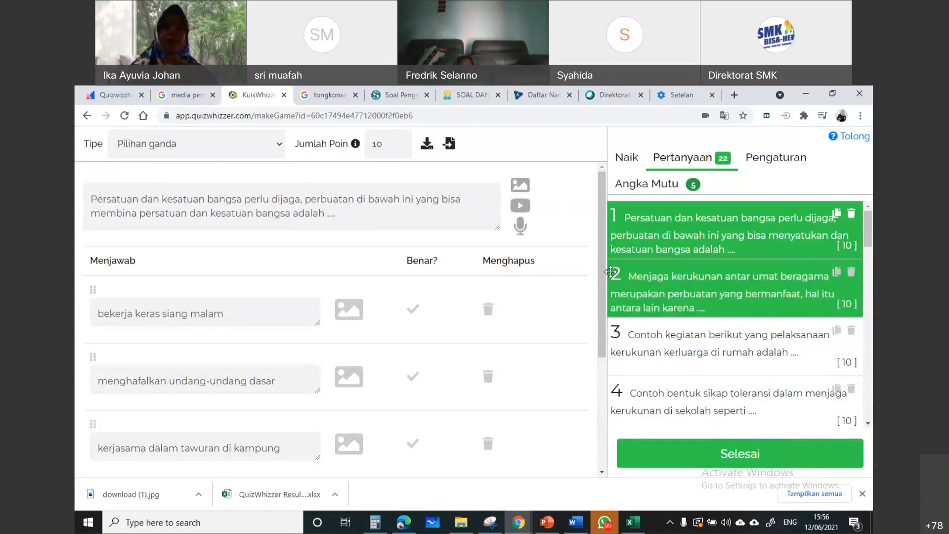
drag(601, 283, 601, 449)
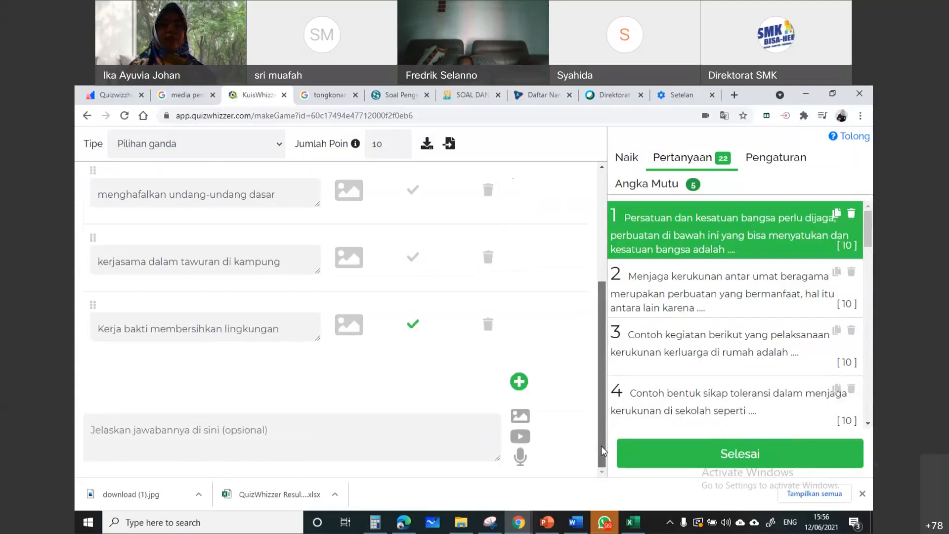